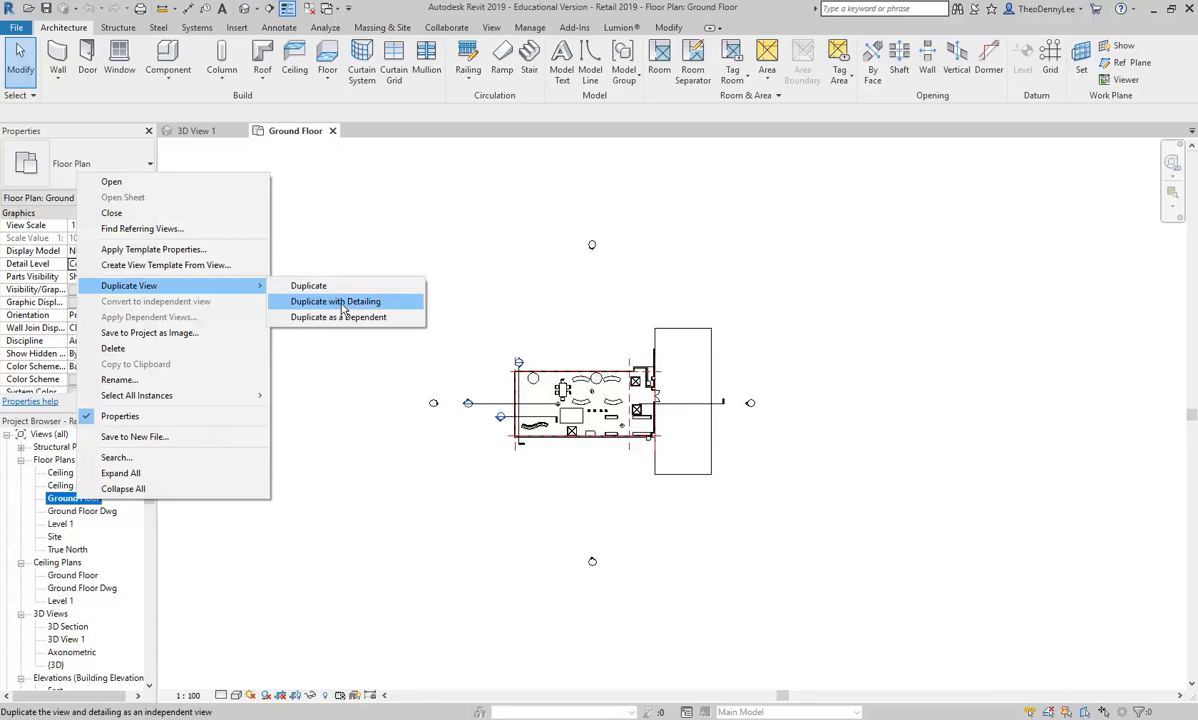
Step: Duplicate the Ground Floor plan with detailing and hide the elevation marker category in the copied view
left_click(343, 305)
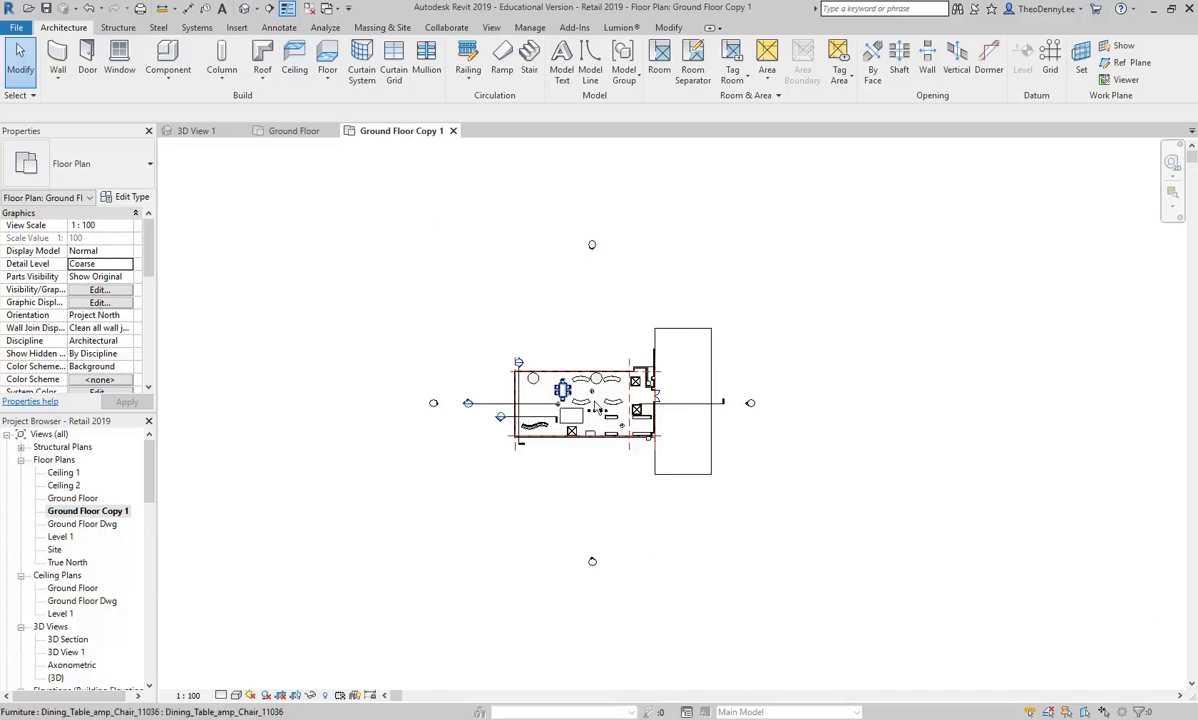
left_click_drag(518, 188, 622, 266)
right_click(587, 244)
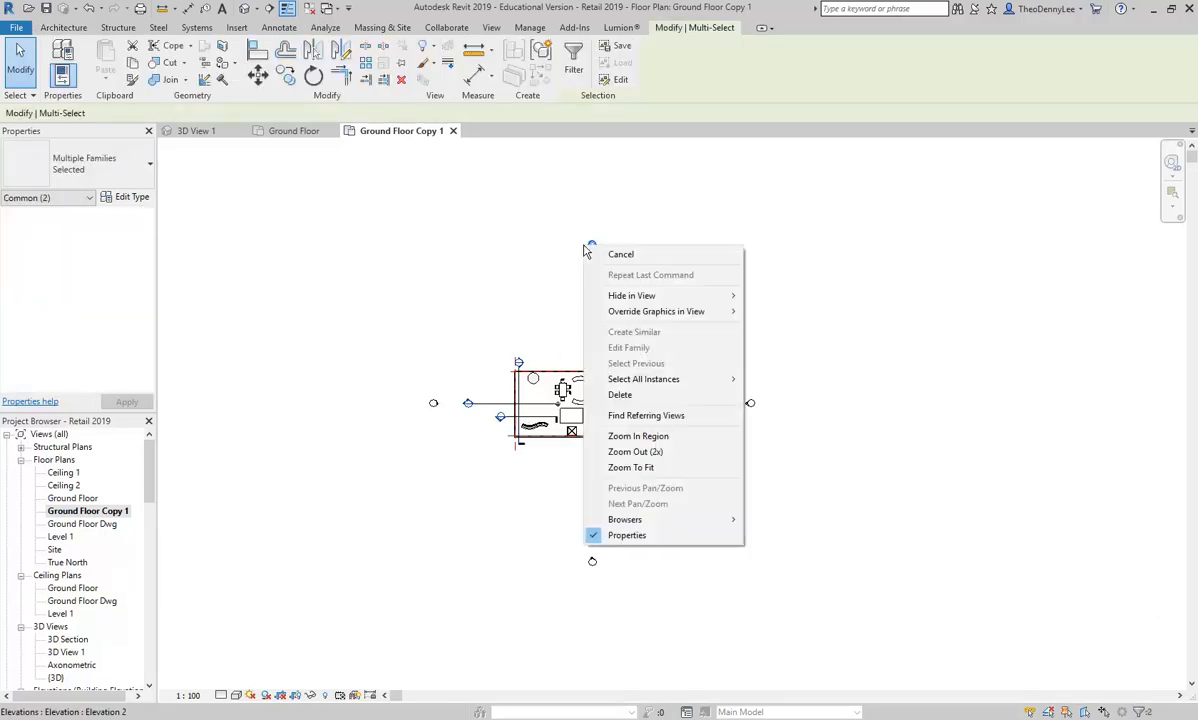
mouse_move(643, 383)
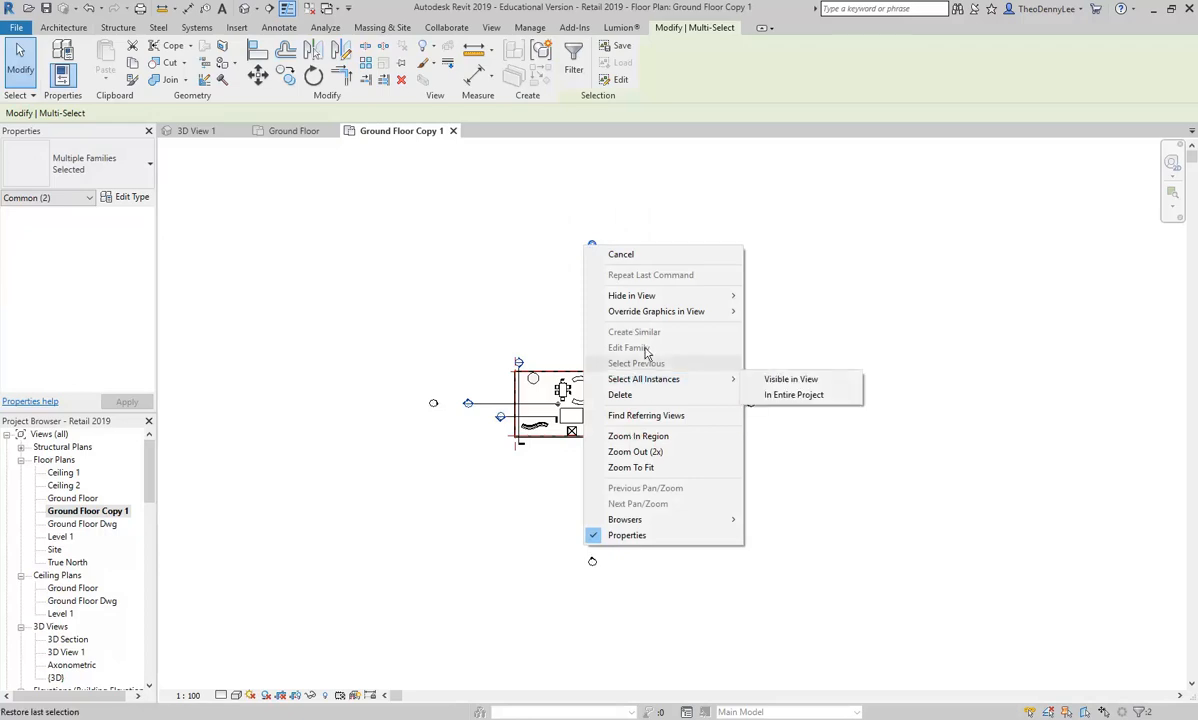
mouse_move(700, 294)
left_click(782, 312)
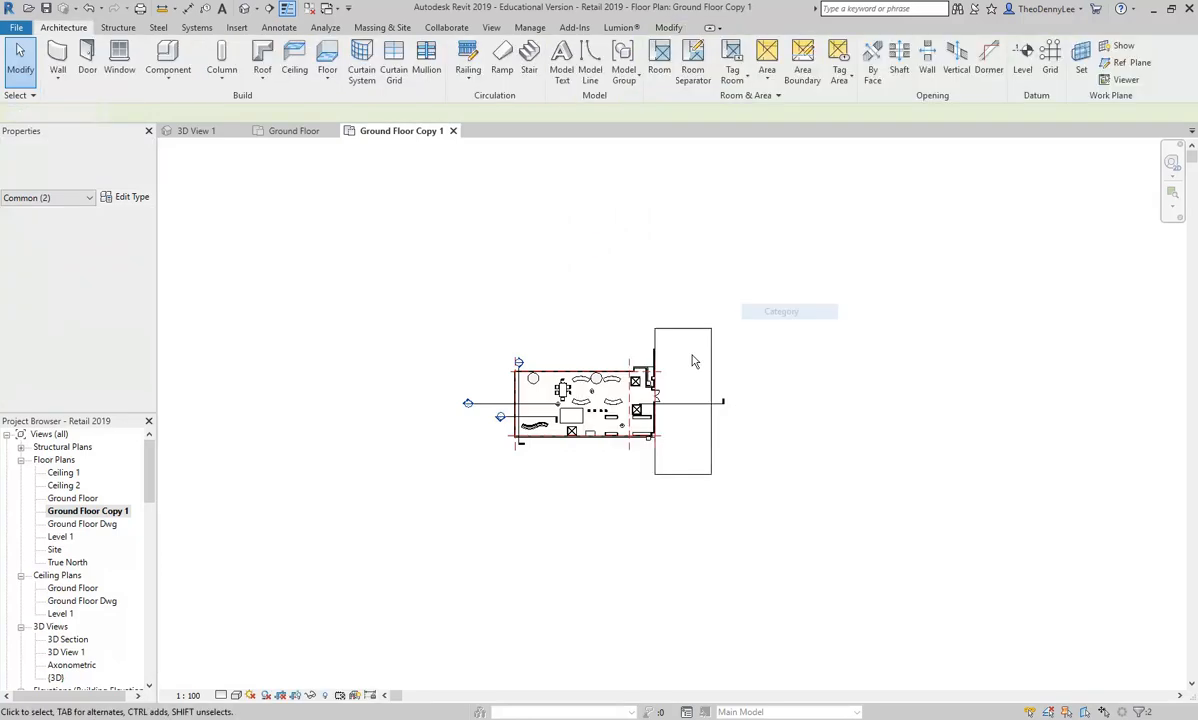
Step: Show the crop region of the copied plan and tighten all four sides around the retail interior
scroll(535, 356, "up", 3)
left_click_drag(611, 578, 615, 583)
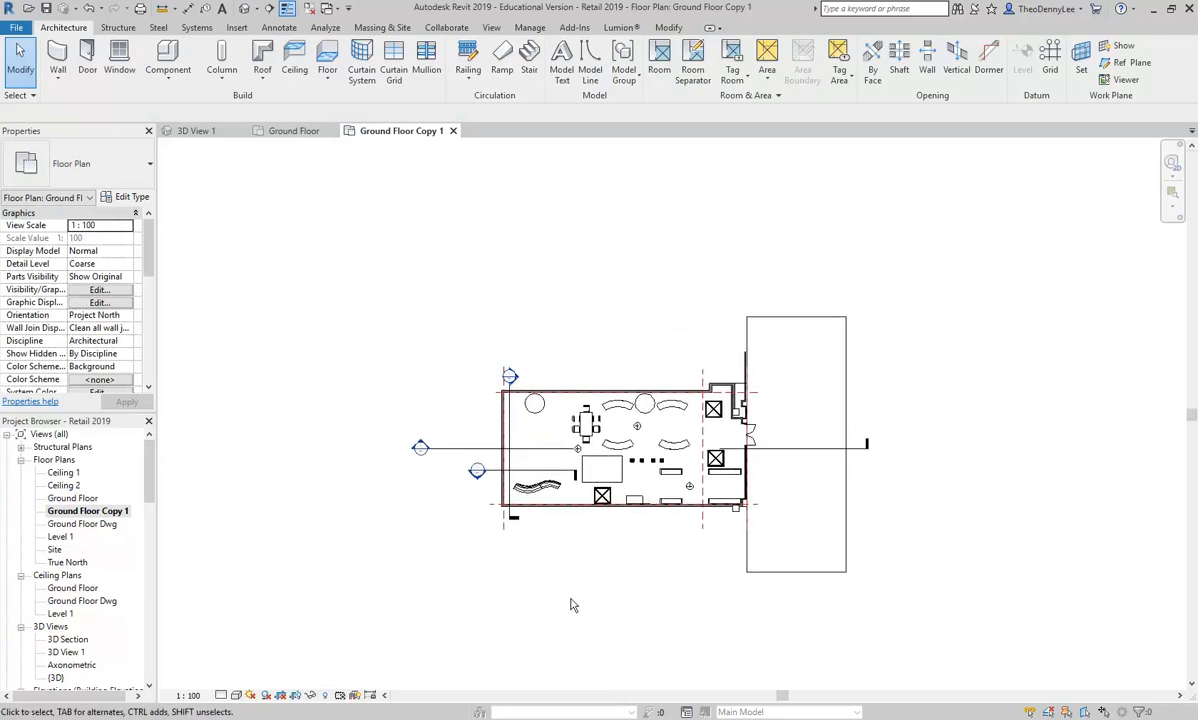
left_click(296, 697)
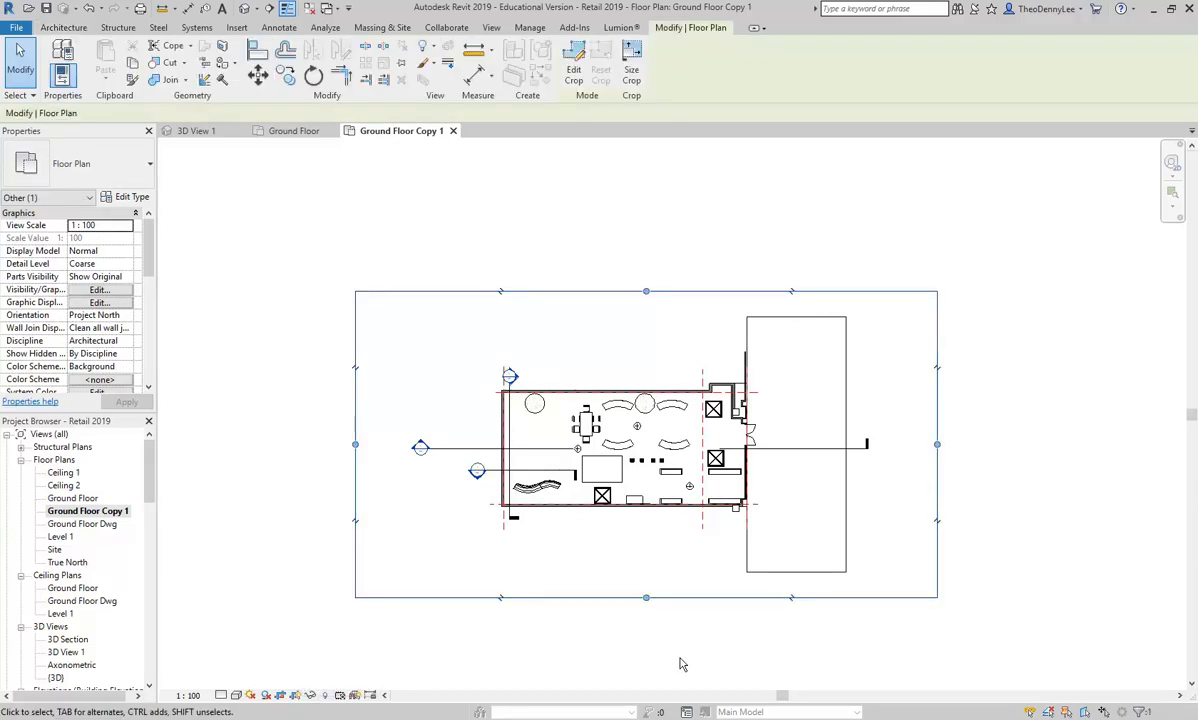
left_click_drag(646, 597, 648, 519)
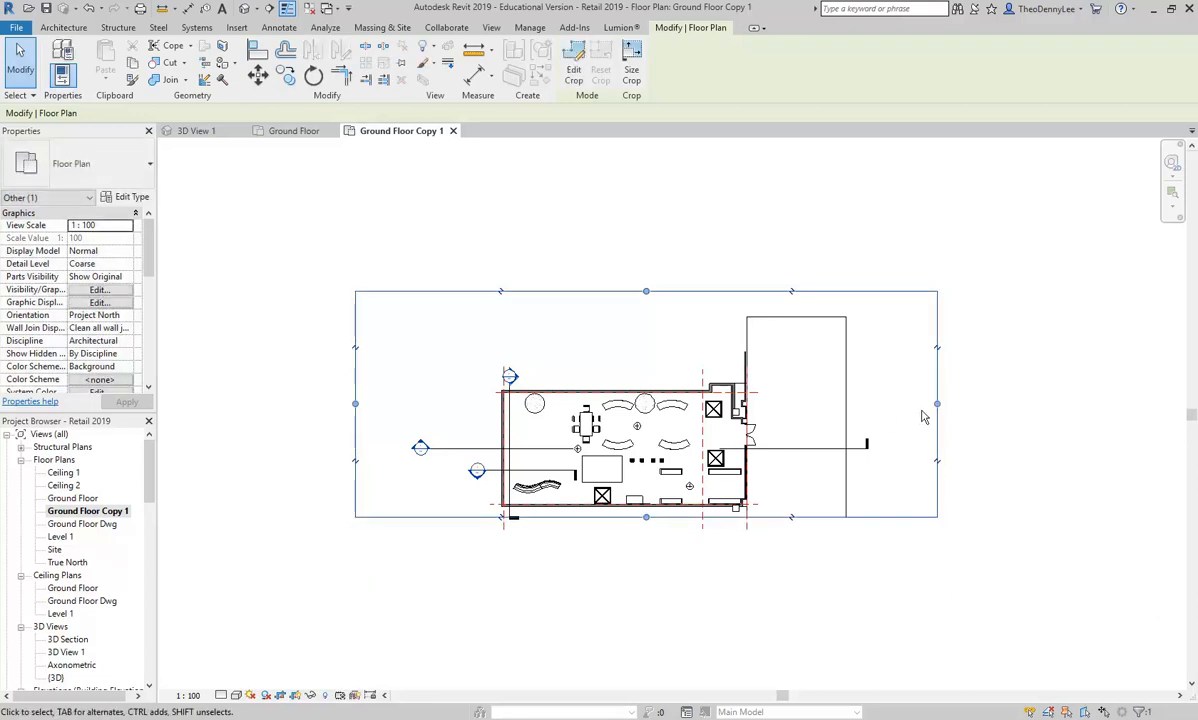
left_click_drag(912, 403, 765, 403)
left_click_drag(560, 292, 560, 373)
left_click_drag(360, 488, 490, 452)
scroll(601, 465, "up", 3)
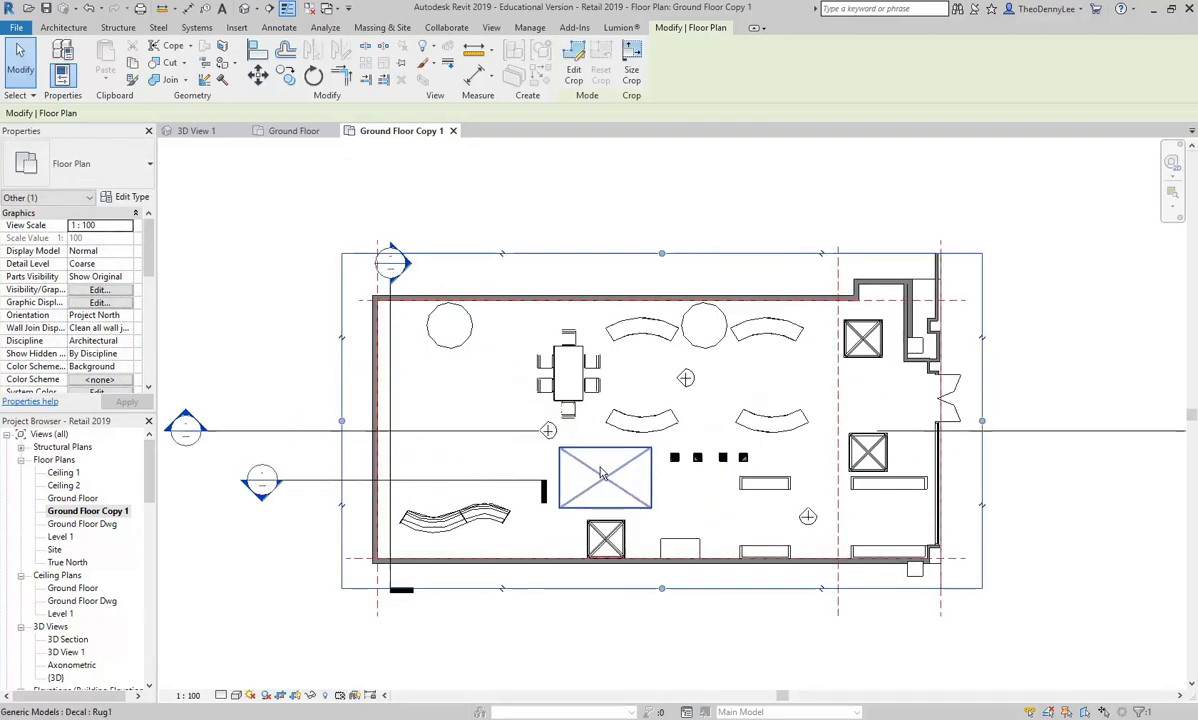
scroll(500, 658, "up", 2)
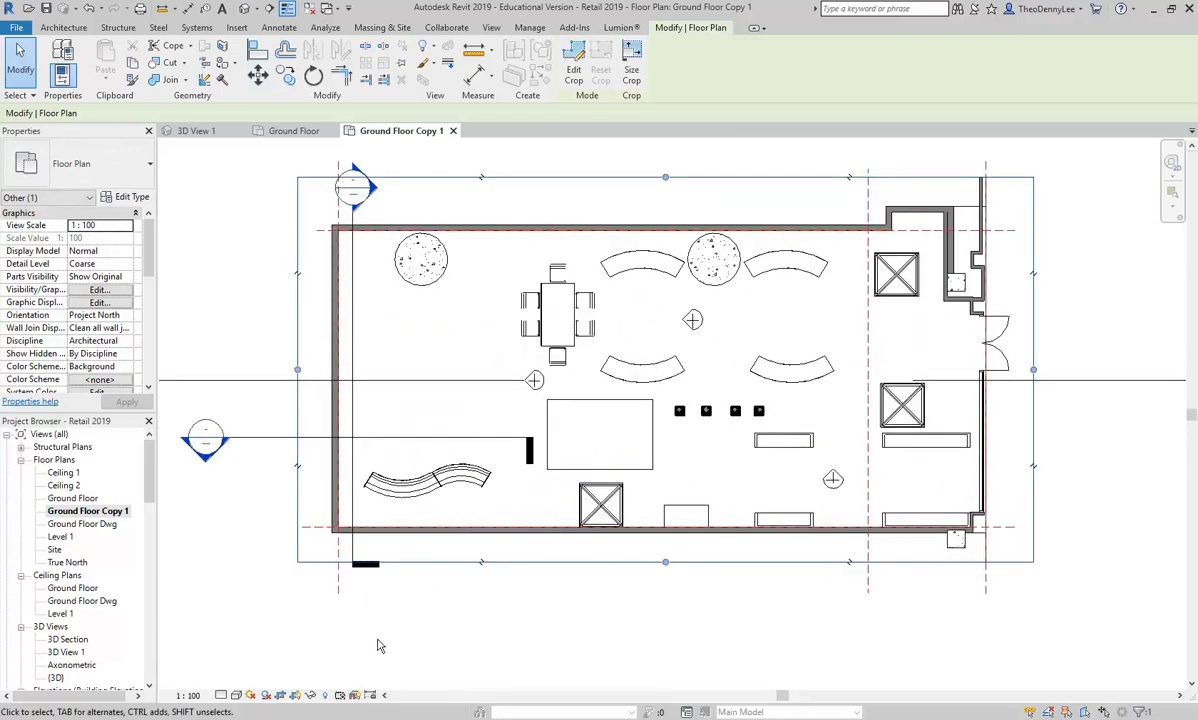
Step: Hide the crop region boundary in the copied plan while keeping the view cropped
left_click(297, 699)
left_click(297, 700)
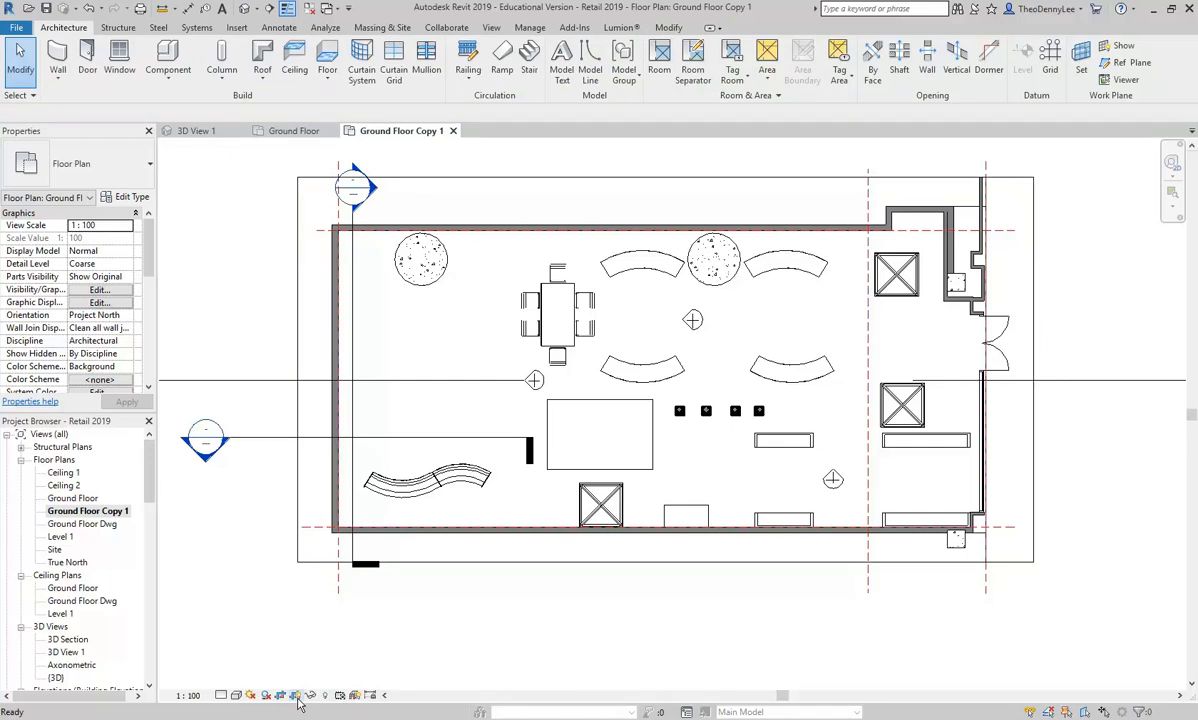
left_click(297, 700)
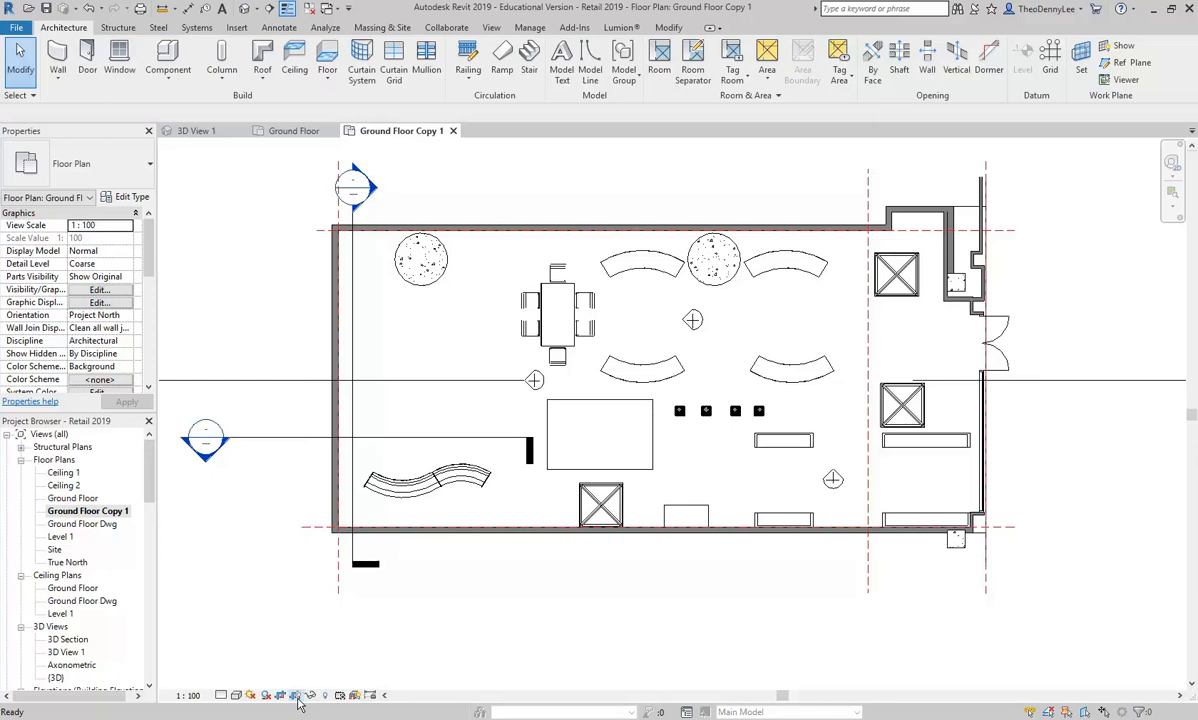
Step: Hide the whole reference plane category in the copied floor plan
scroll(457, 594, "down", 5)
scroll(452, 591, "up", 4)
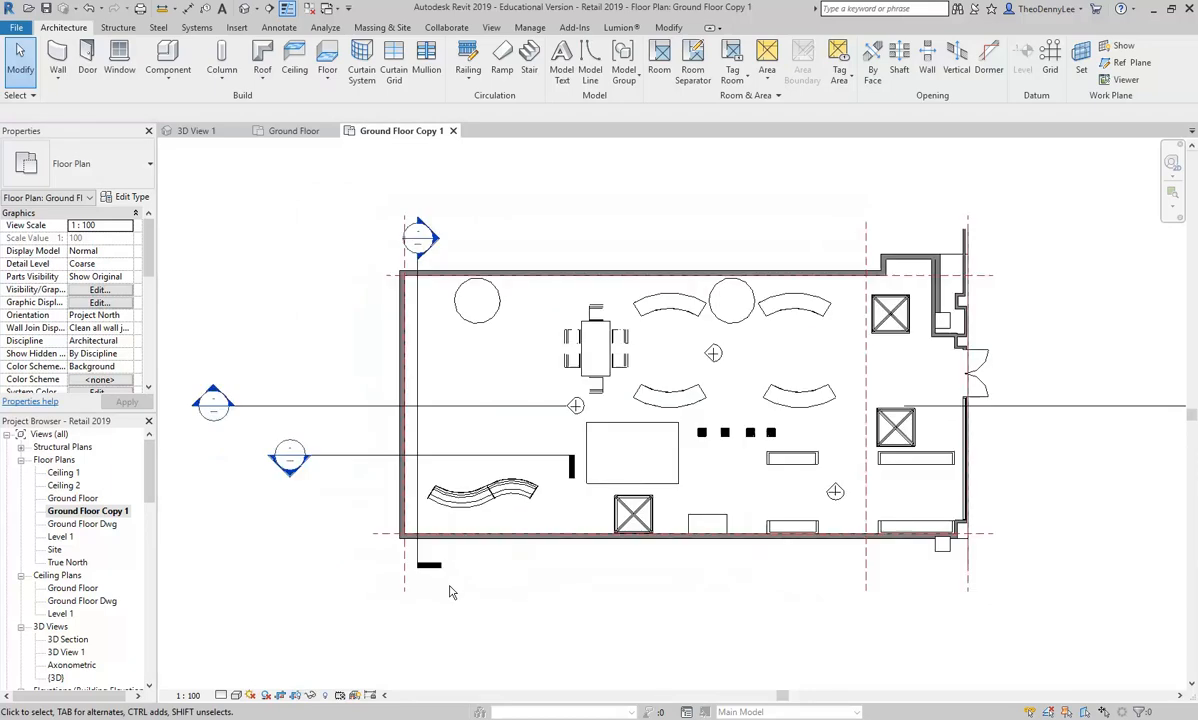
left_click(407, 576)
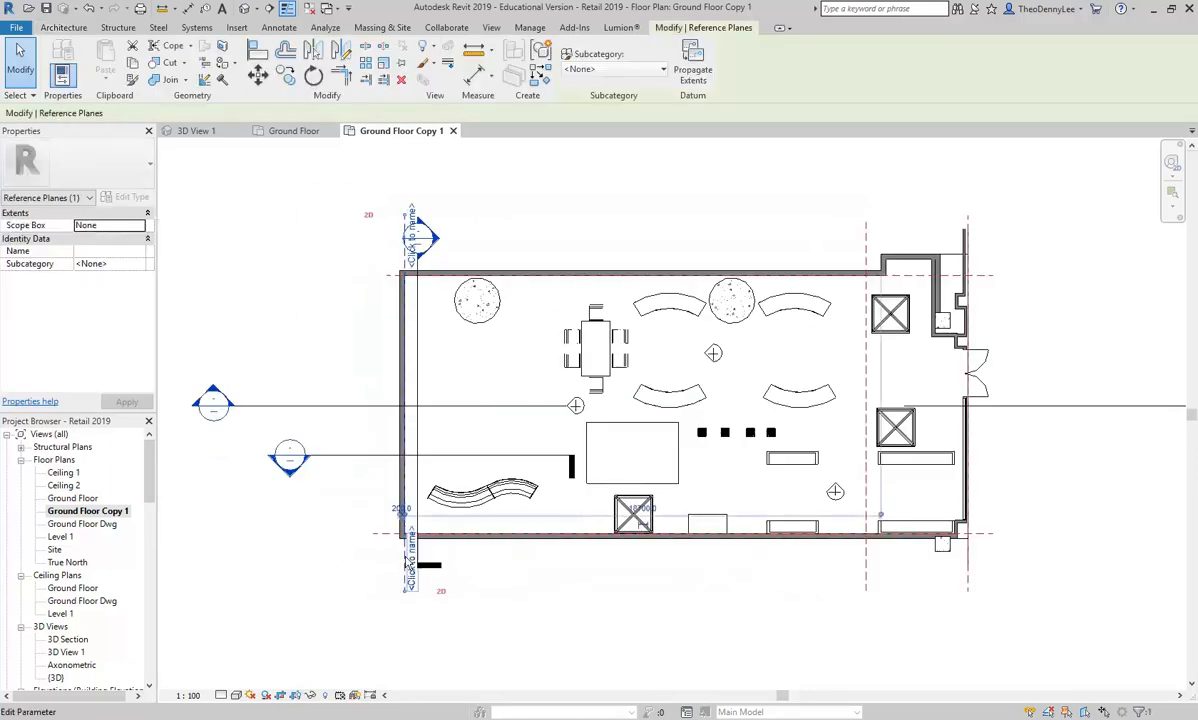
scroll(391, 566, "up", 3)
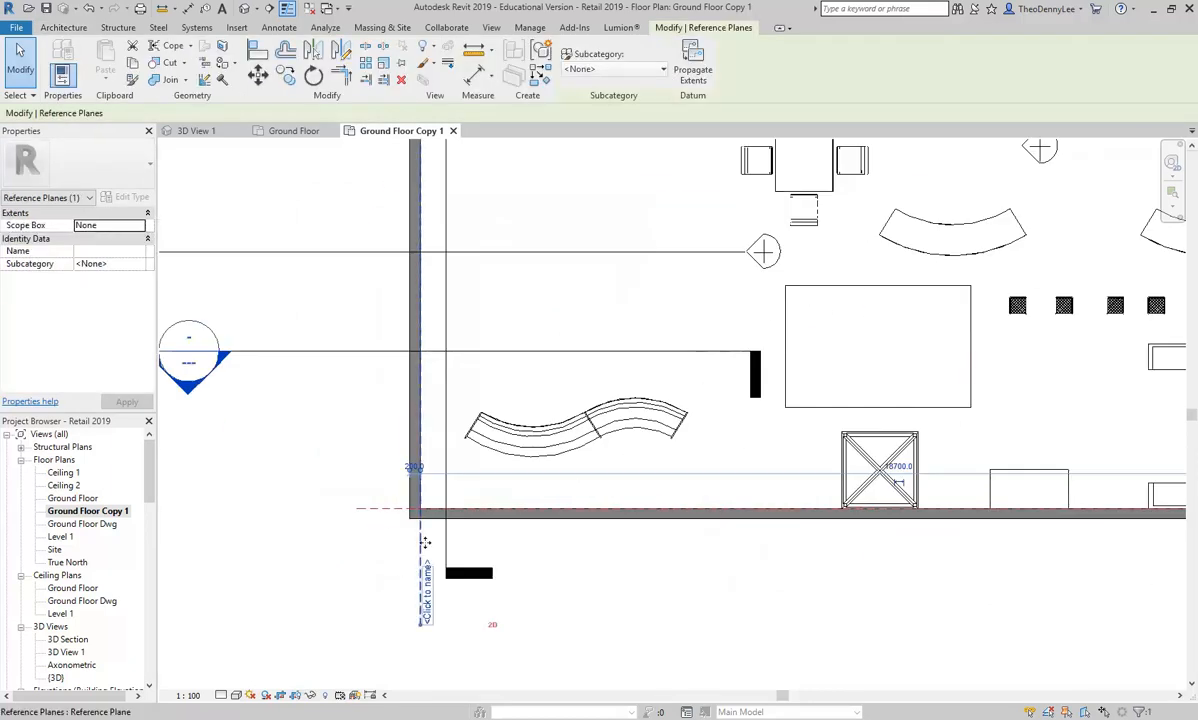
right_click(422, 538)
mouse_move(493, 293)
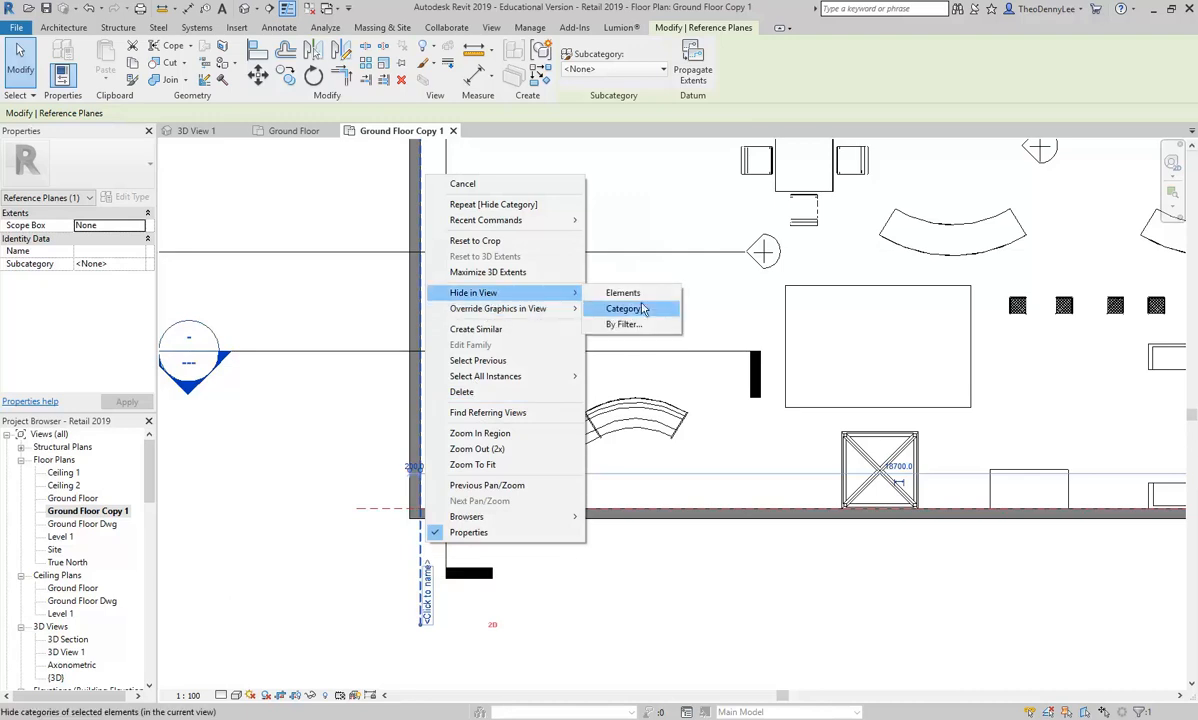
left_click(633, 312)
Step: Hide the category of the building section markers in the copied floor plan
scroll(640, 340, "down", 3)
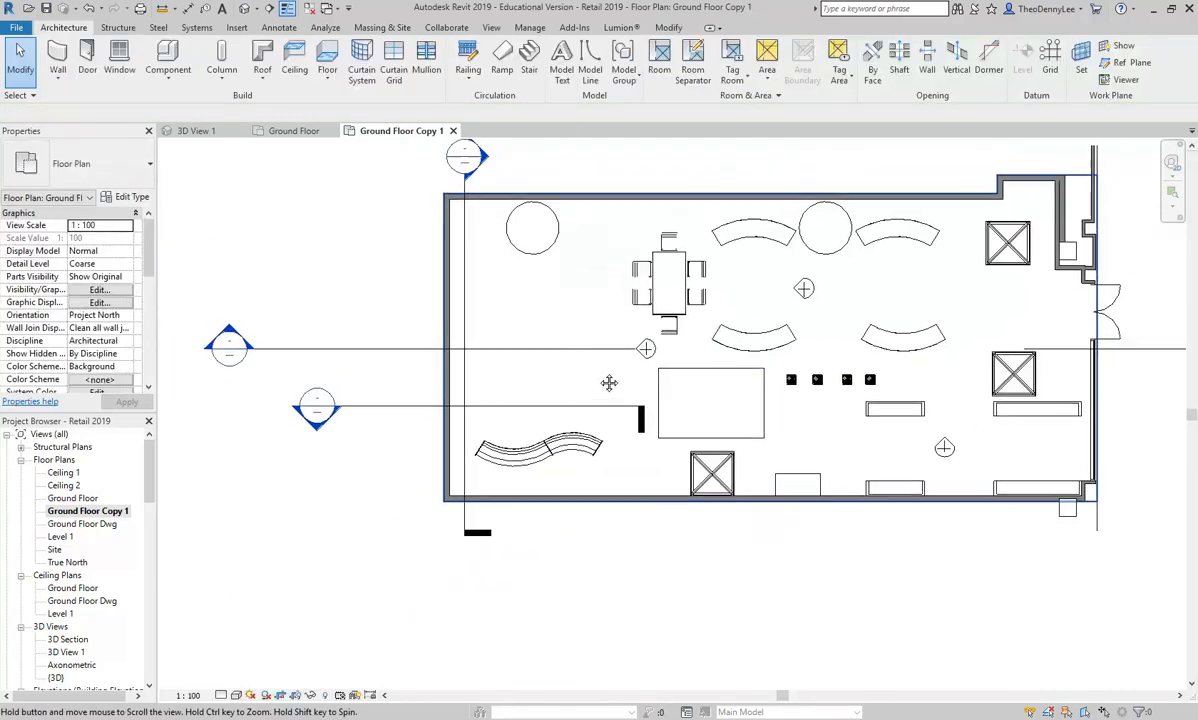
left_click(409, 357)
scroll(412, 356, "down", 3)
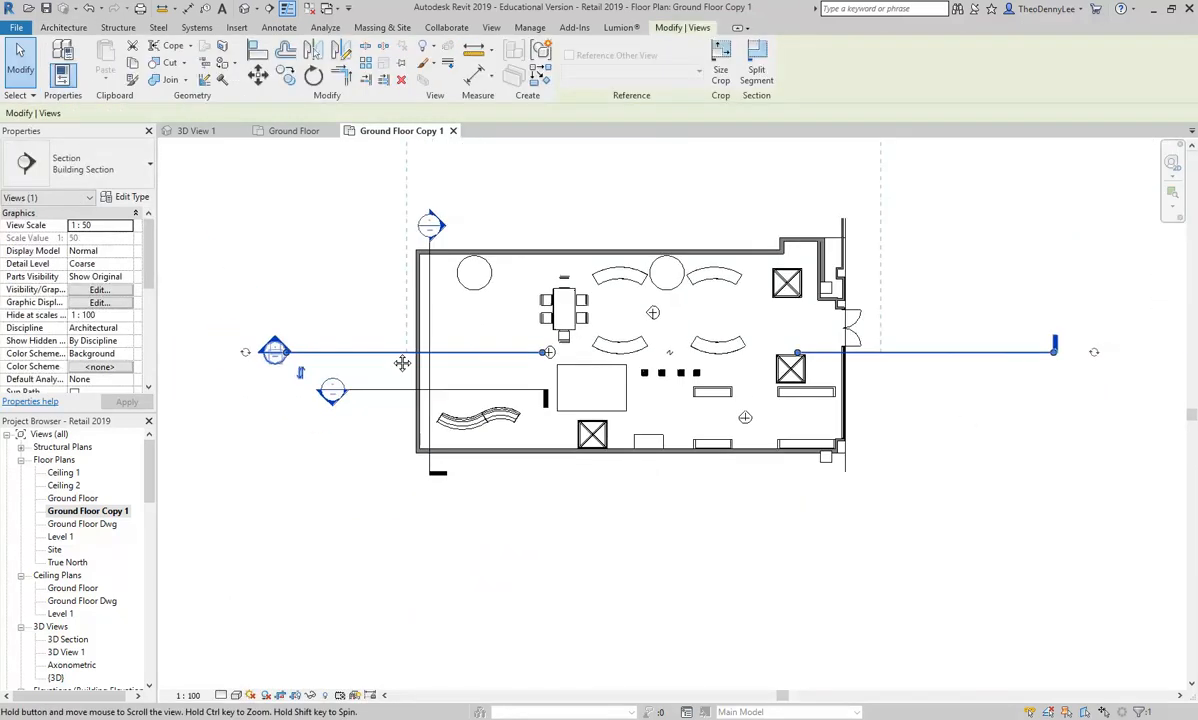
scroll(405, 358, "up", 1)
right_click(406, 360)
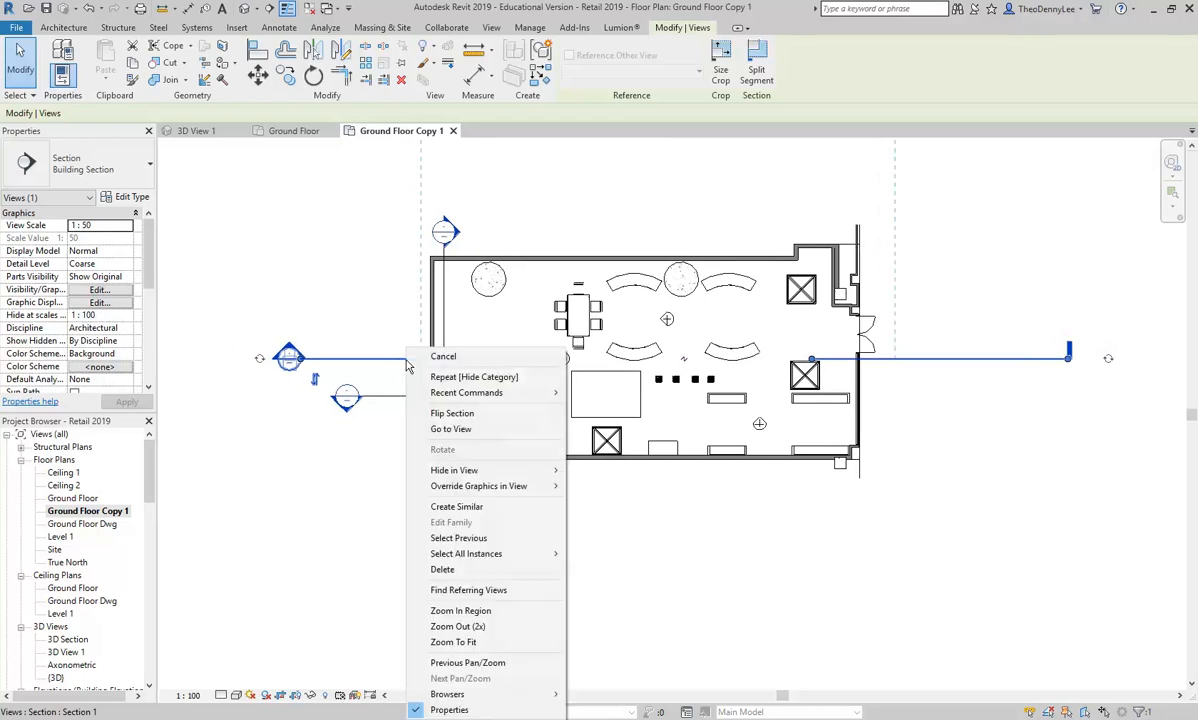
mouse_move(466, 470)
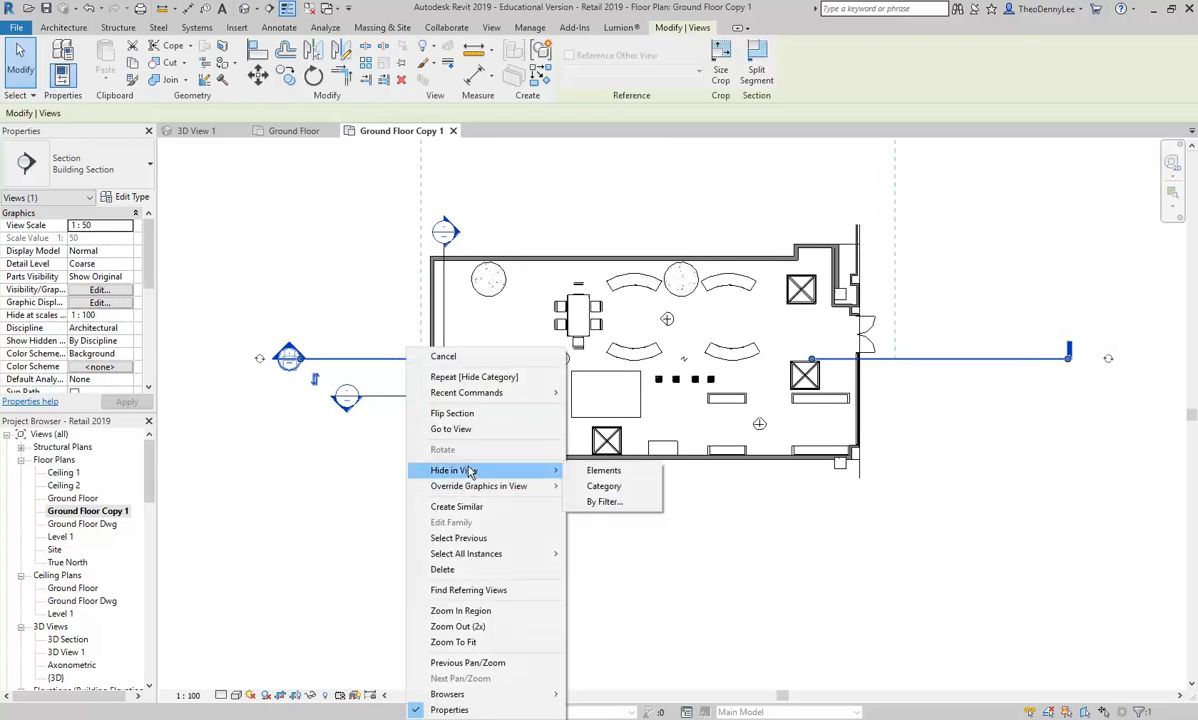
left_click(604, 486)
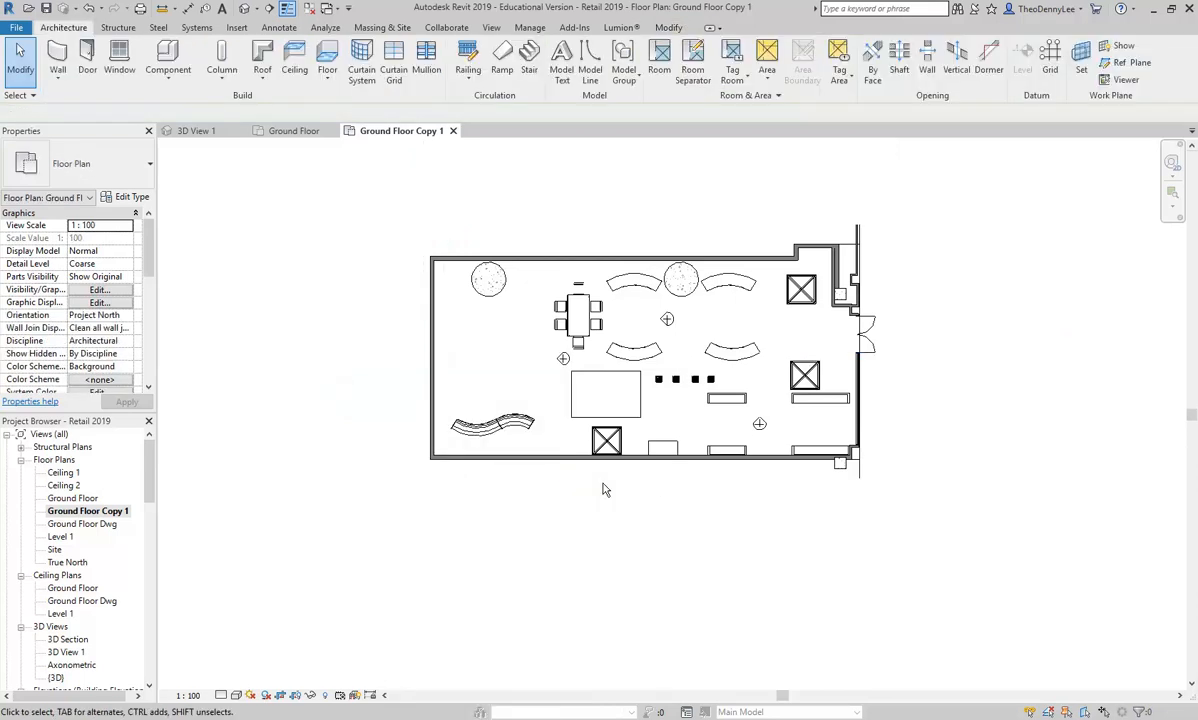
Step: Hide the entourage category, including the RPC people figures, in the copied floor plan
scroll(600, 366, "up", 2)
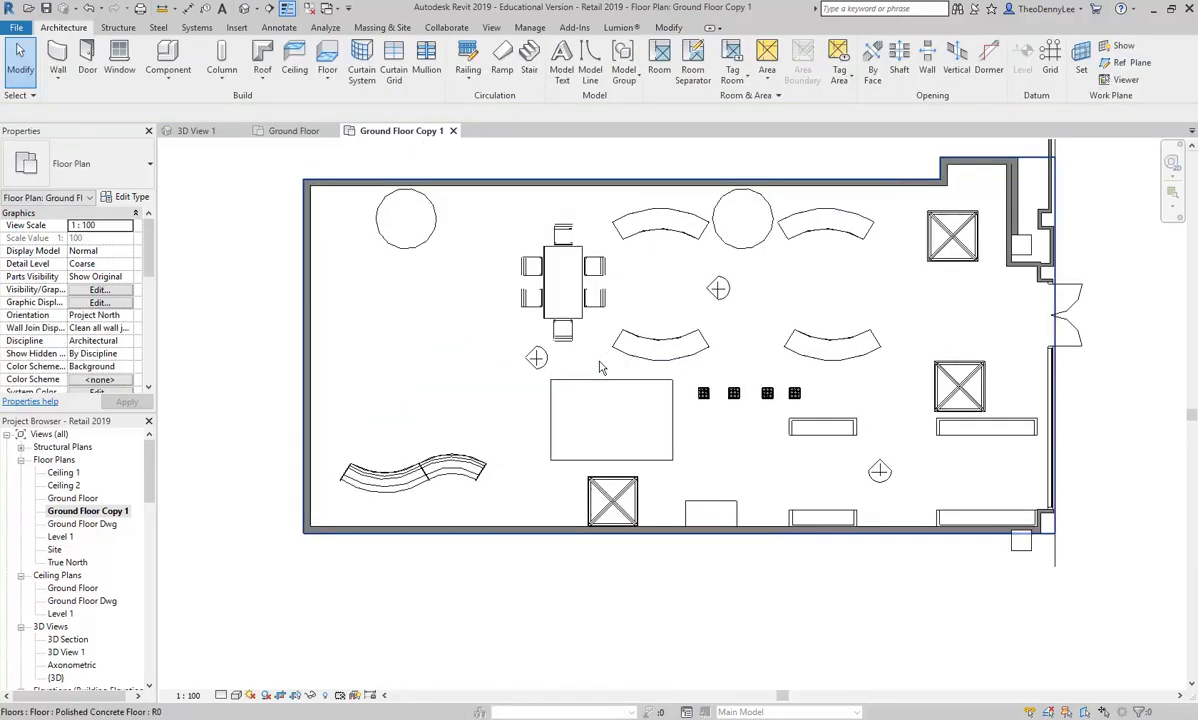
scroll(600, 366, "up", 2)
left_click(487, 360)
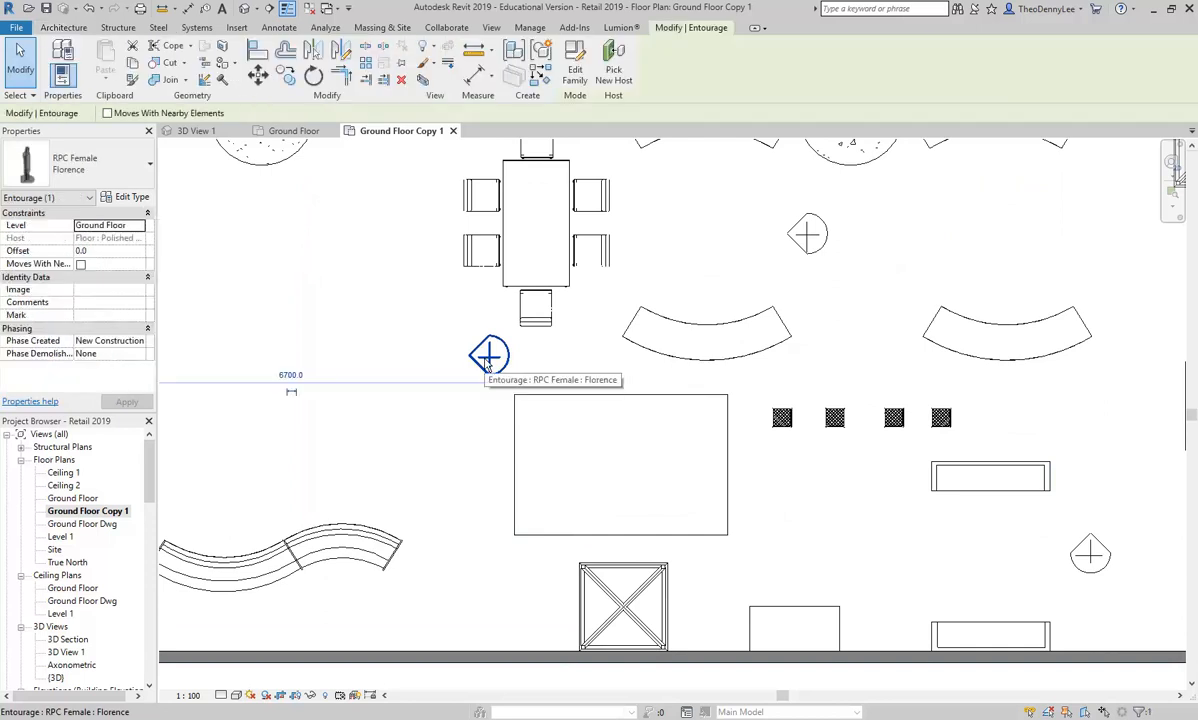
right_click(485, 340)
mouse_move(561, 472)
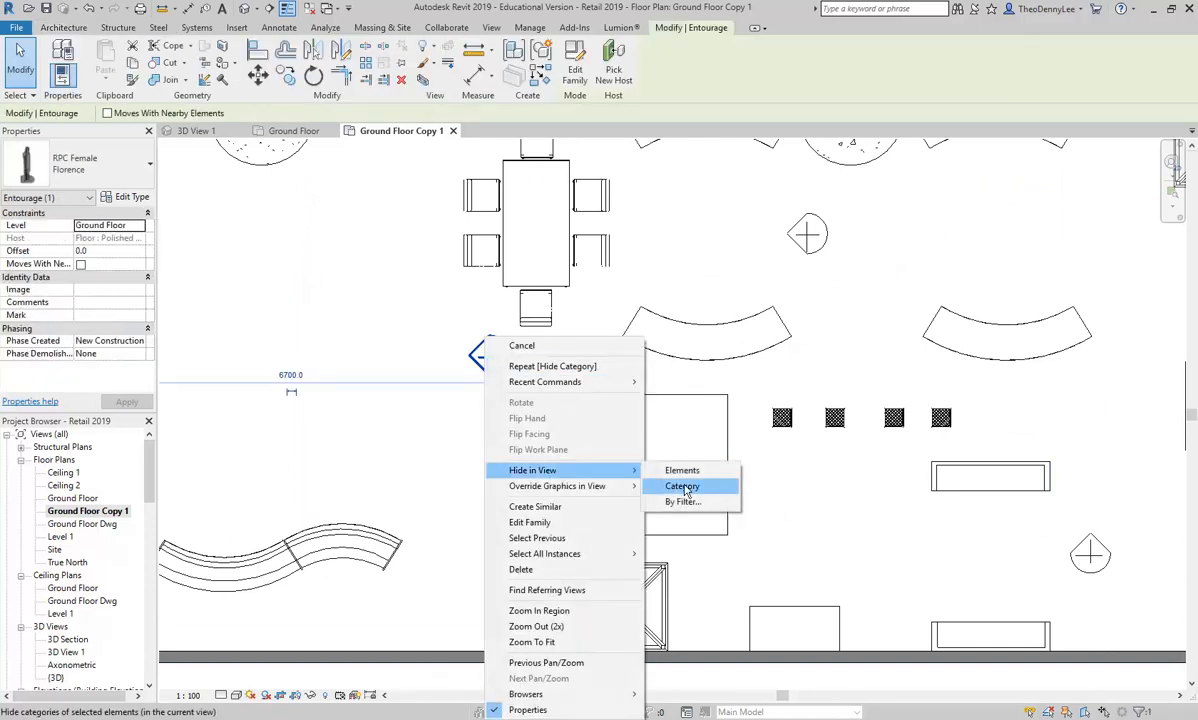
left_click(682, 487)
Step: Check the detail level options of the copied floor plan view
scroll(420, 360, "down", 3)
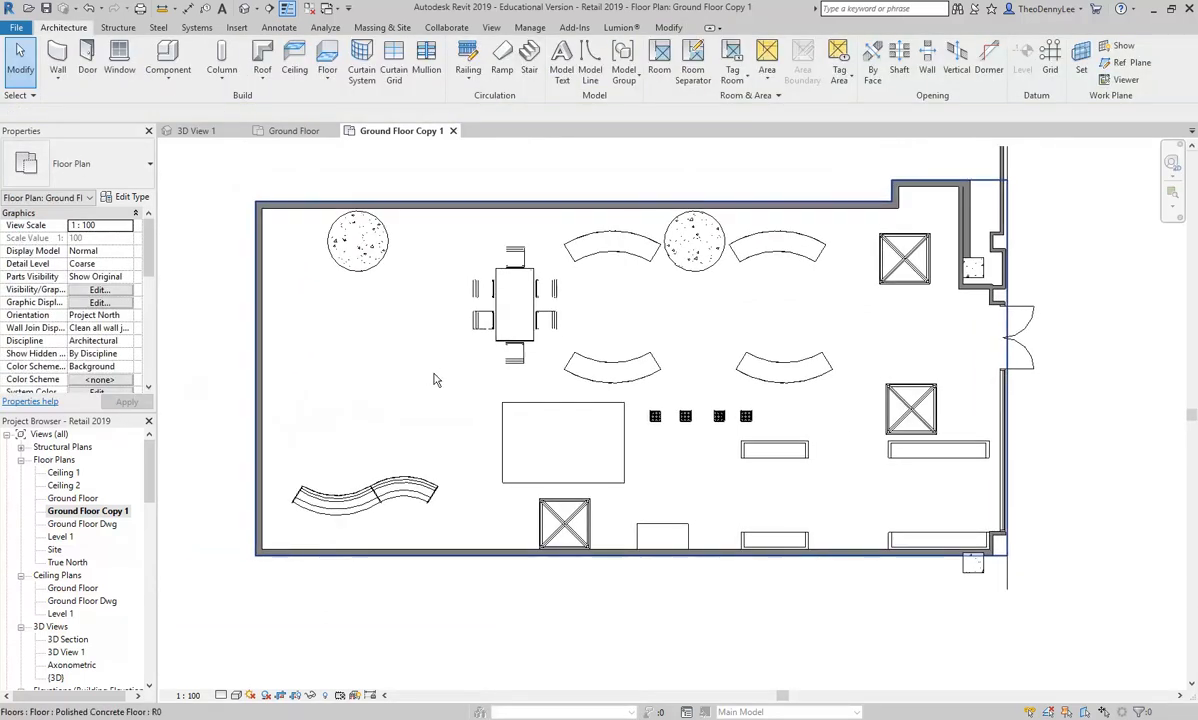
left_click_drag(412, 360, 414, 380)
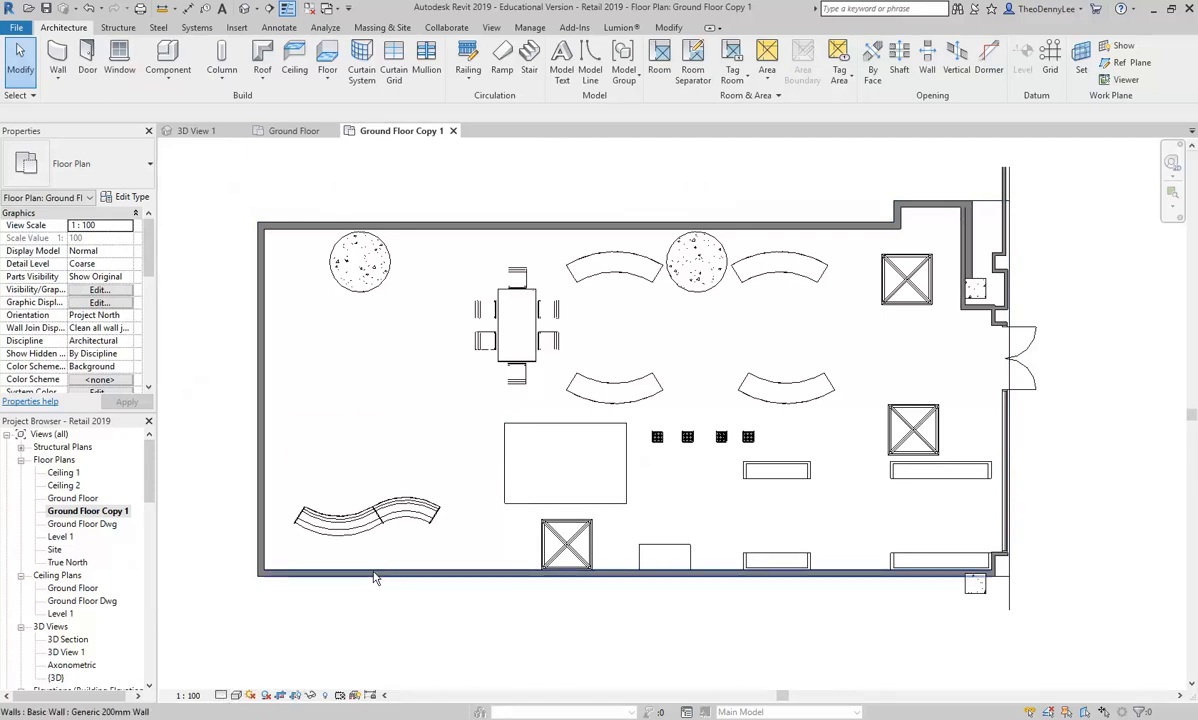
left_click(221, 697)
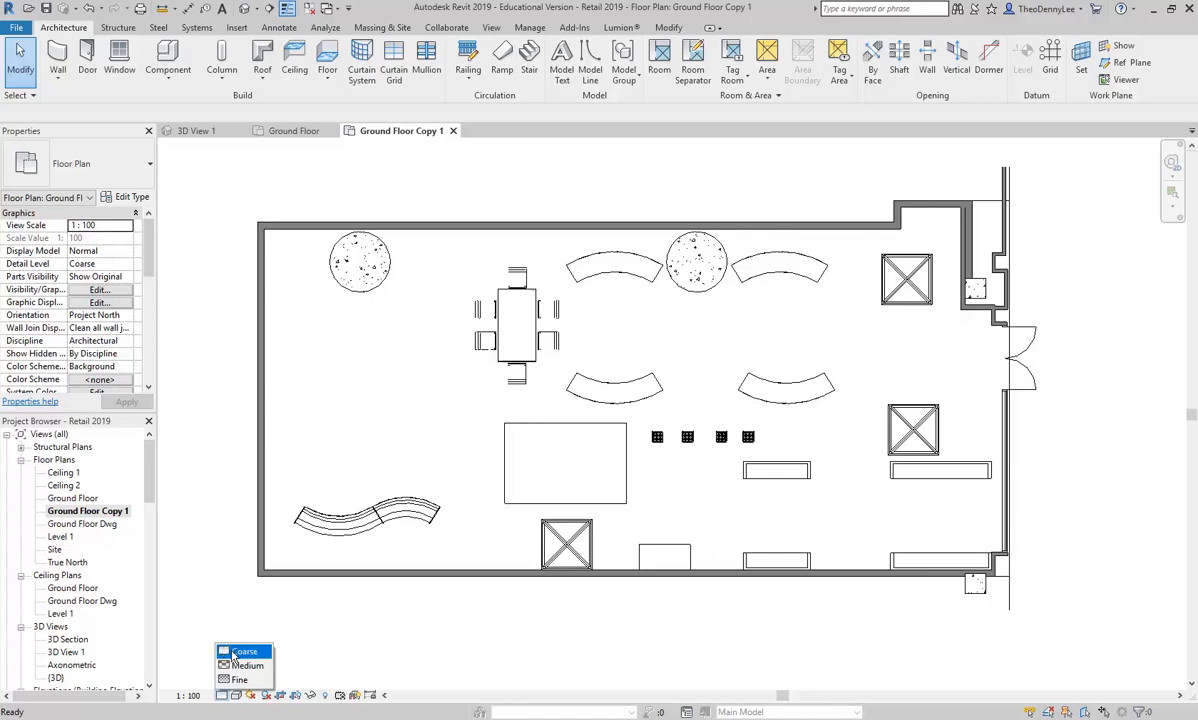
left_click(401, 609)
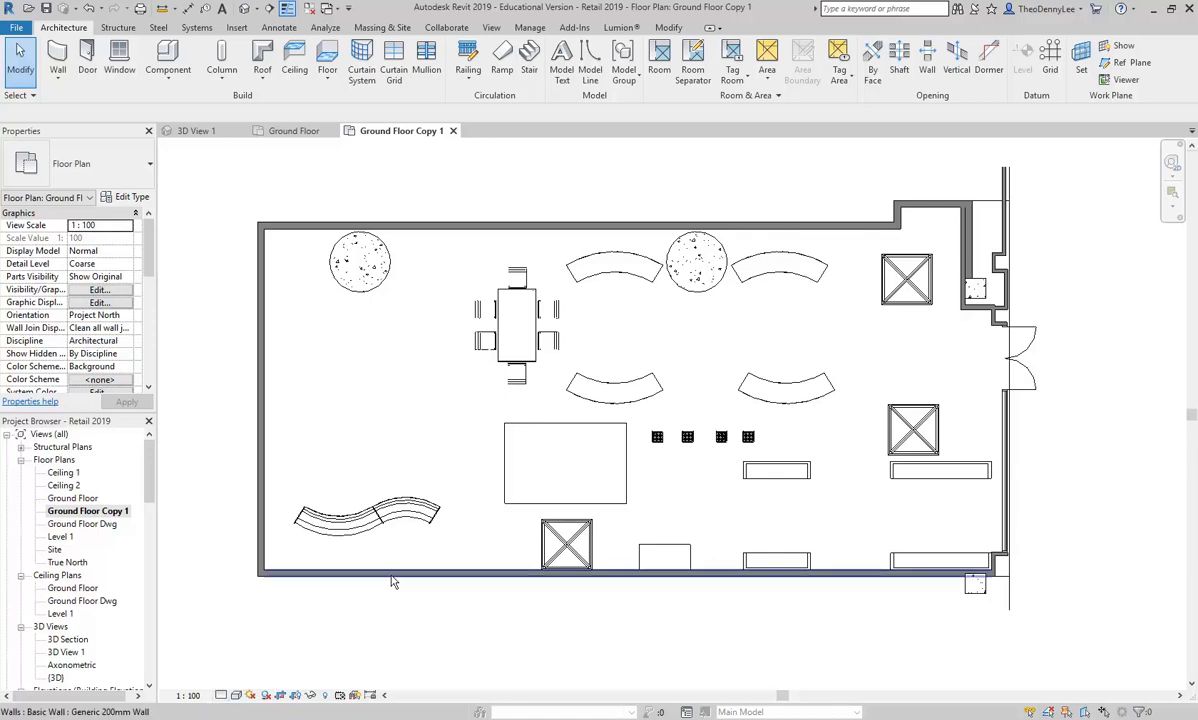
Step: Set the coarse scale fill color of the Generic 200mm Wall type to black
left_click(390, 587)
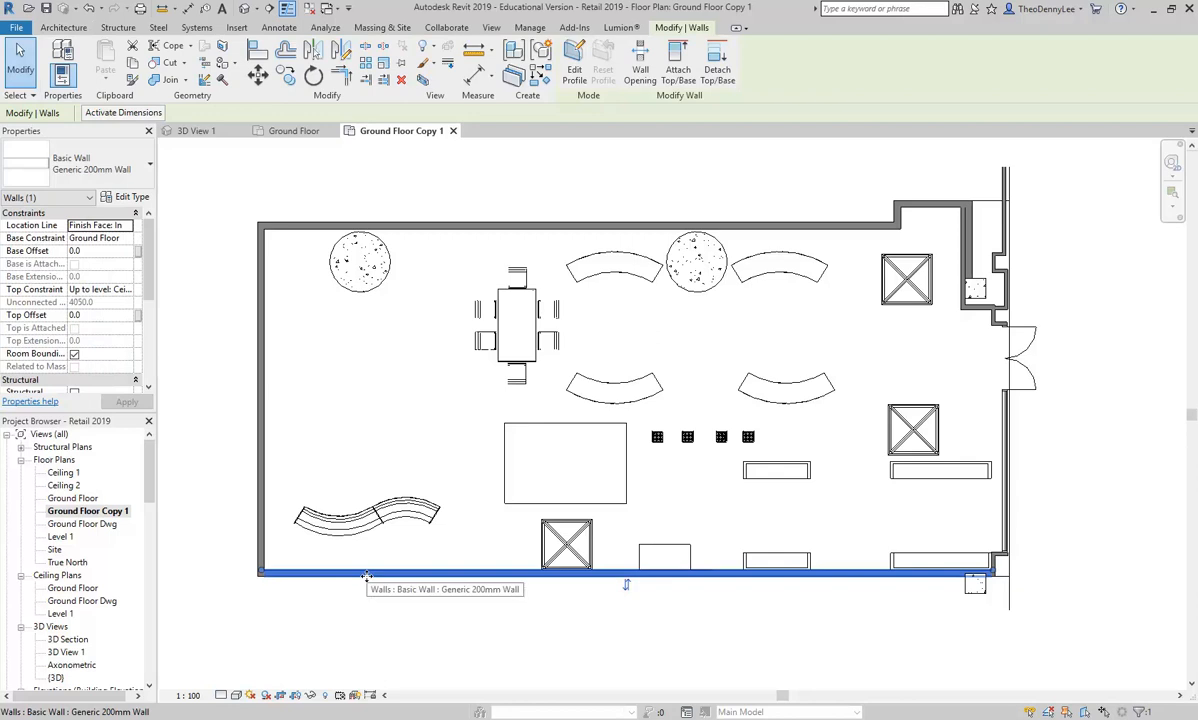
left_click(127, 200)
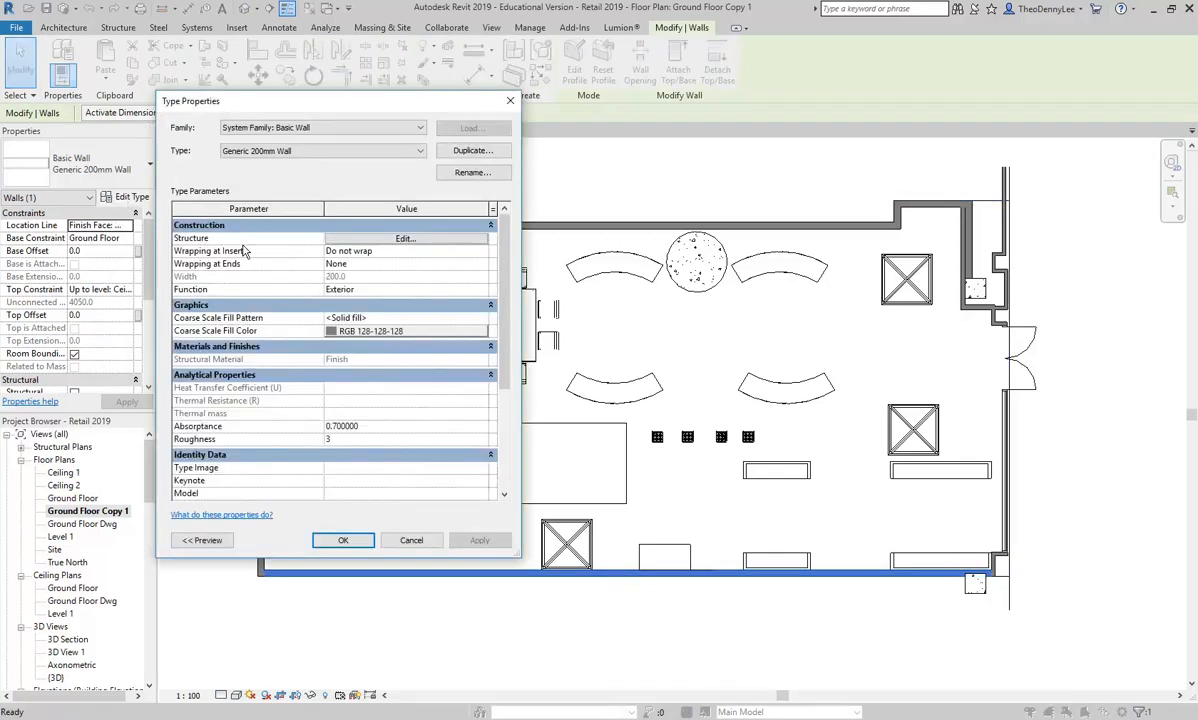
left_click(366, 336)
left_click(190, 306)
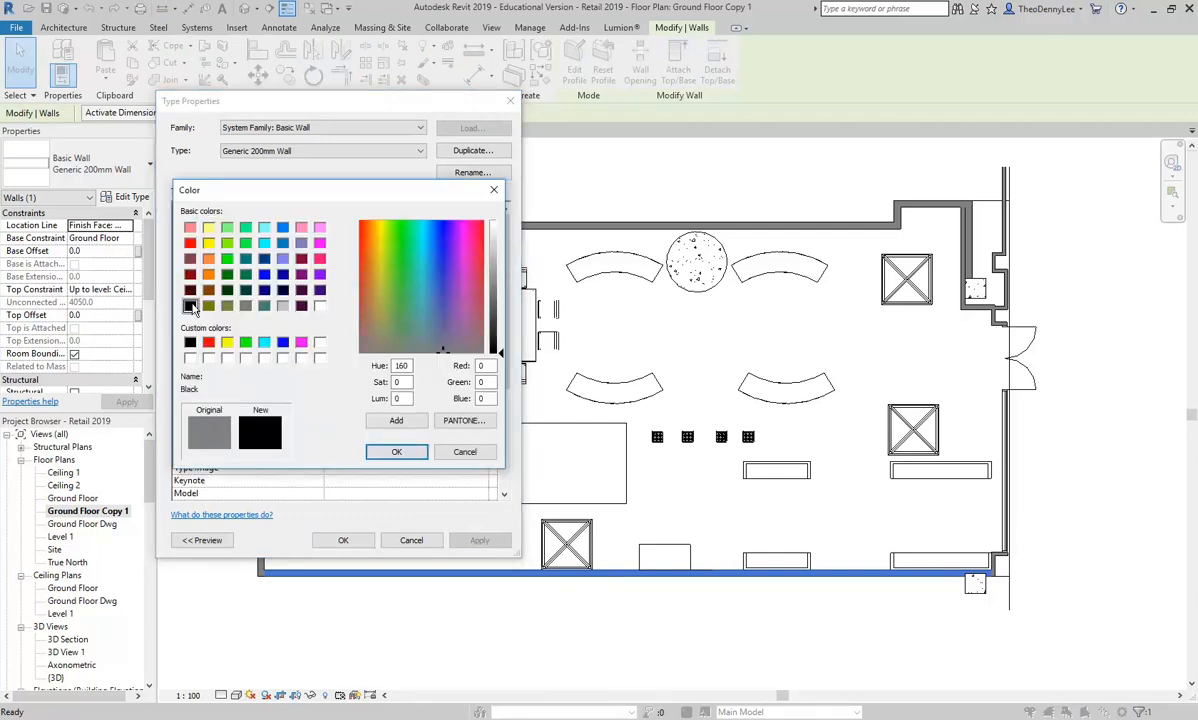
left_click(396, 451)
left_click(349, 546)
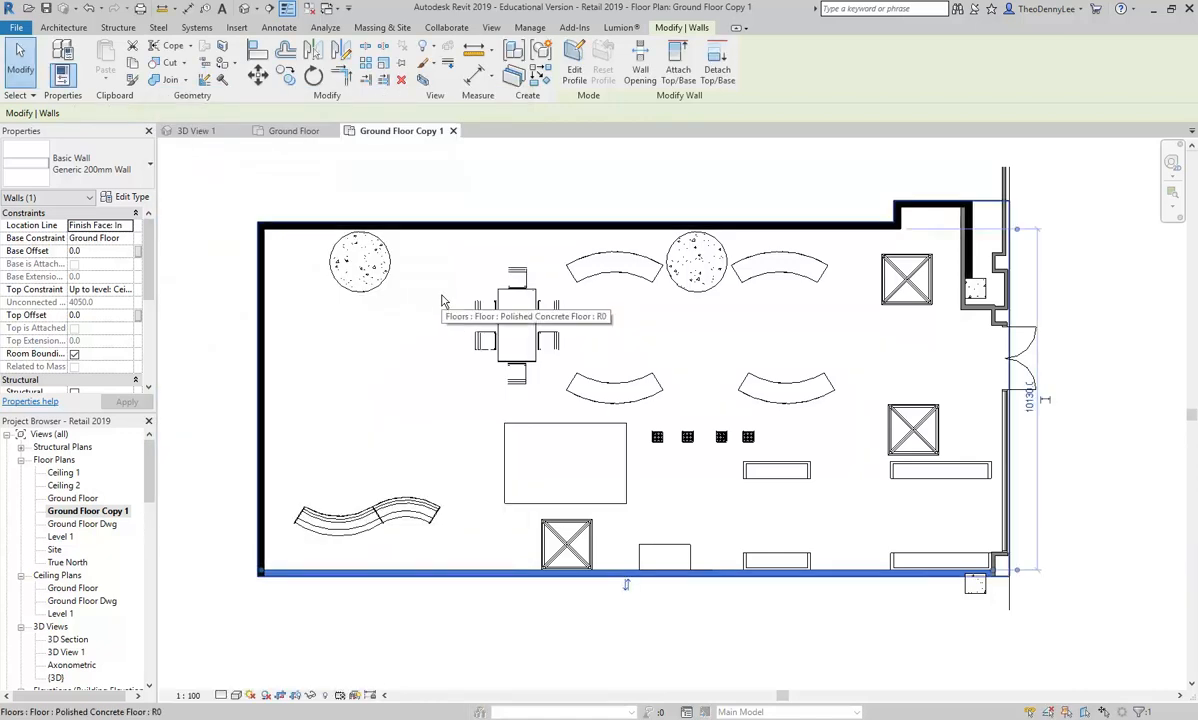
left_click(1090, 488)
Step: Set the coarse scale fill color of the Generic 100mm Wall type to black
scroll(1063, 595, "up", 6)
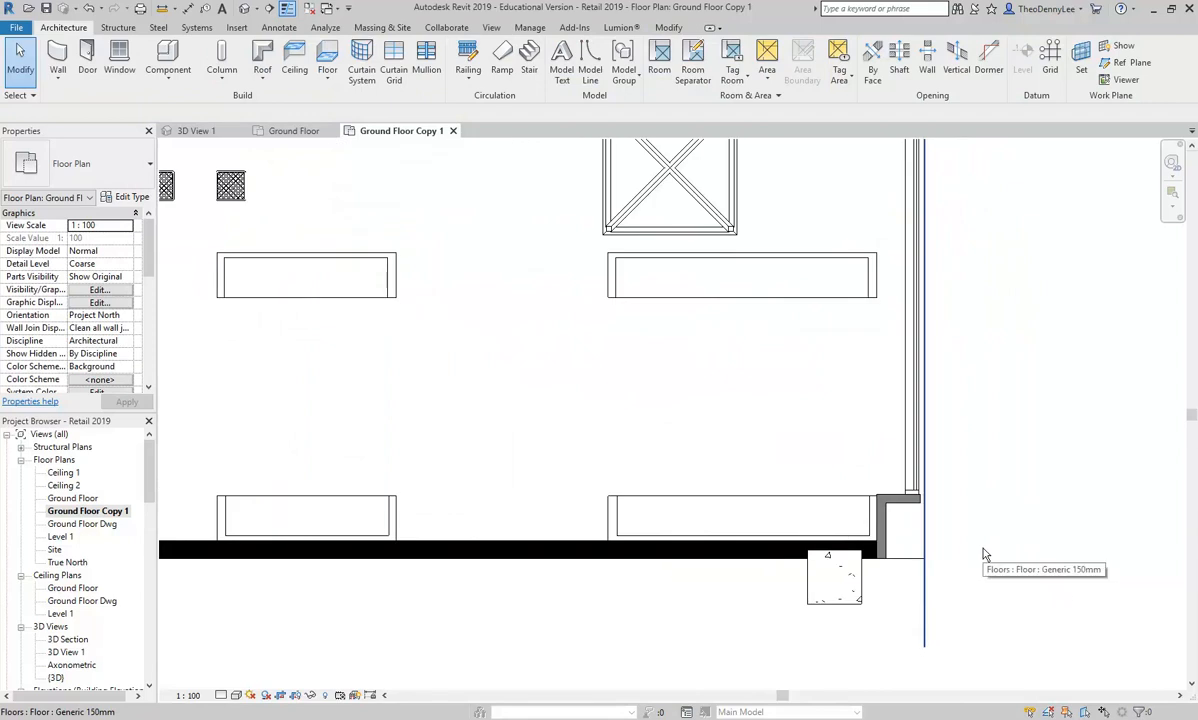
scroll(980, 555, "up", 2)
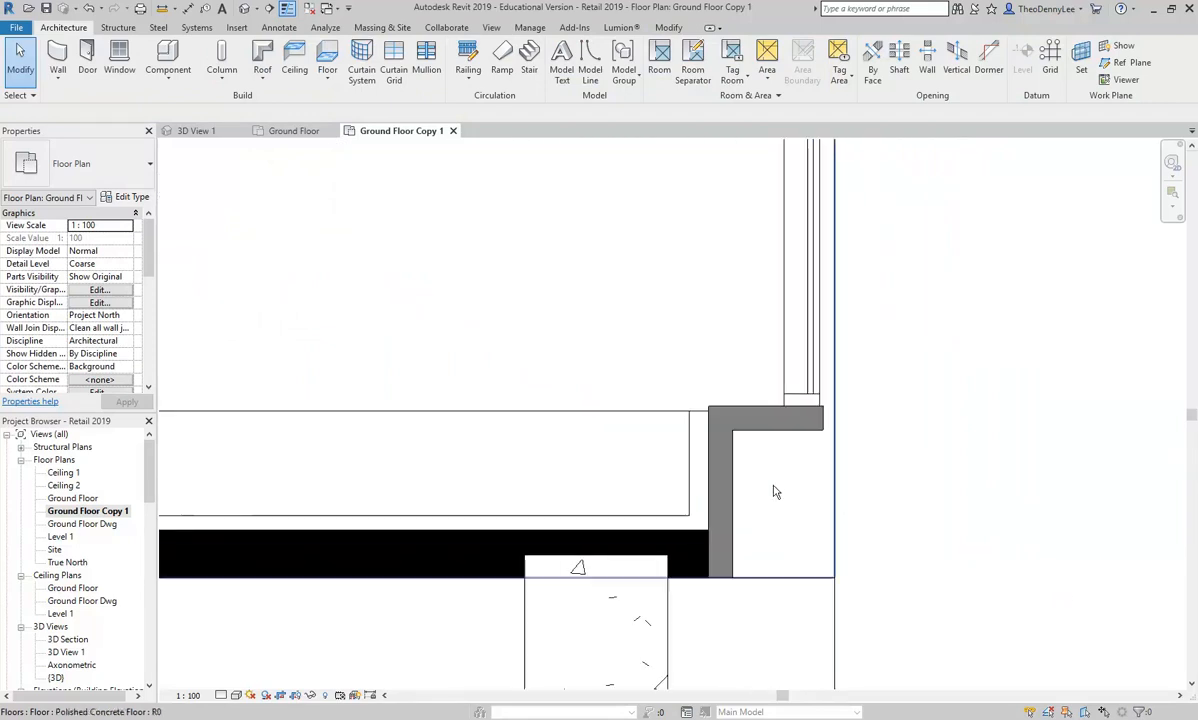
left_click(723, 456)
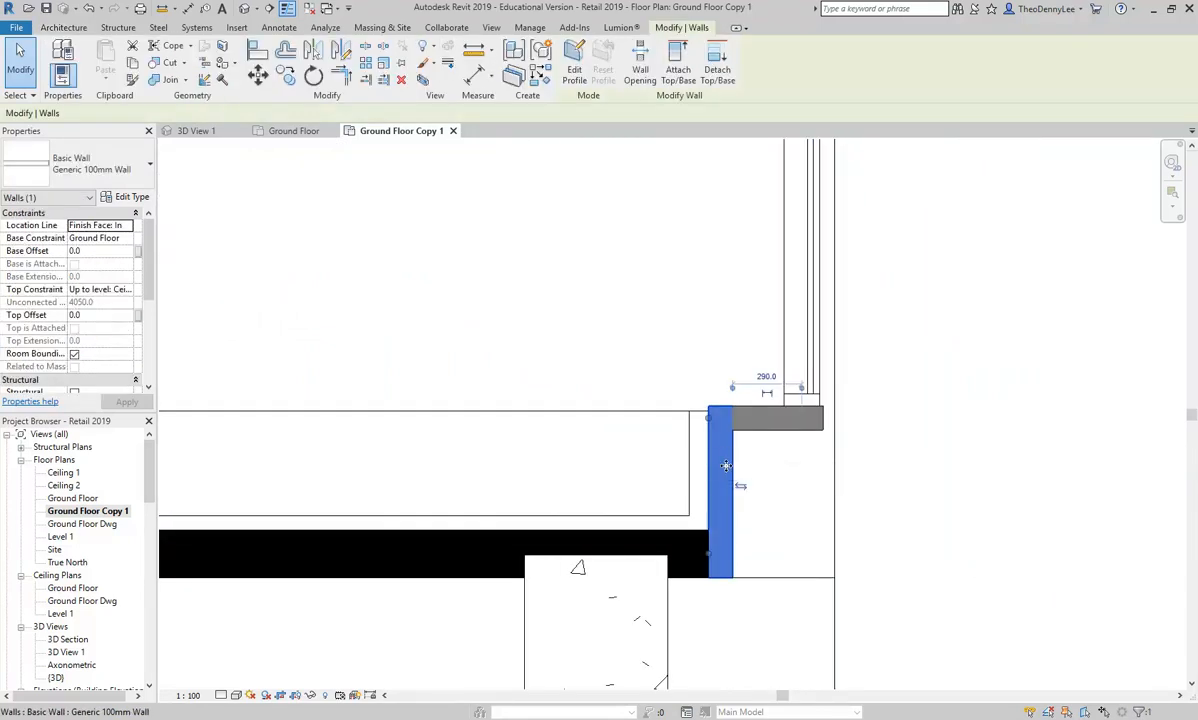
left_click(127, 195)
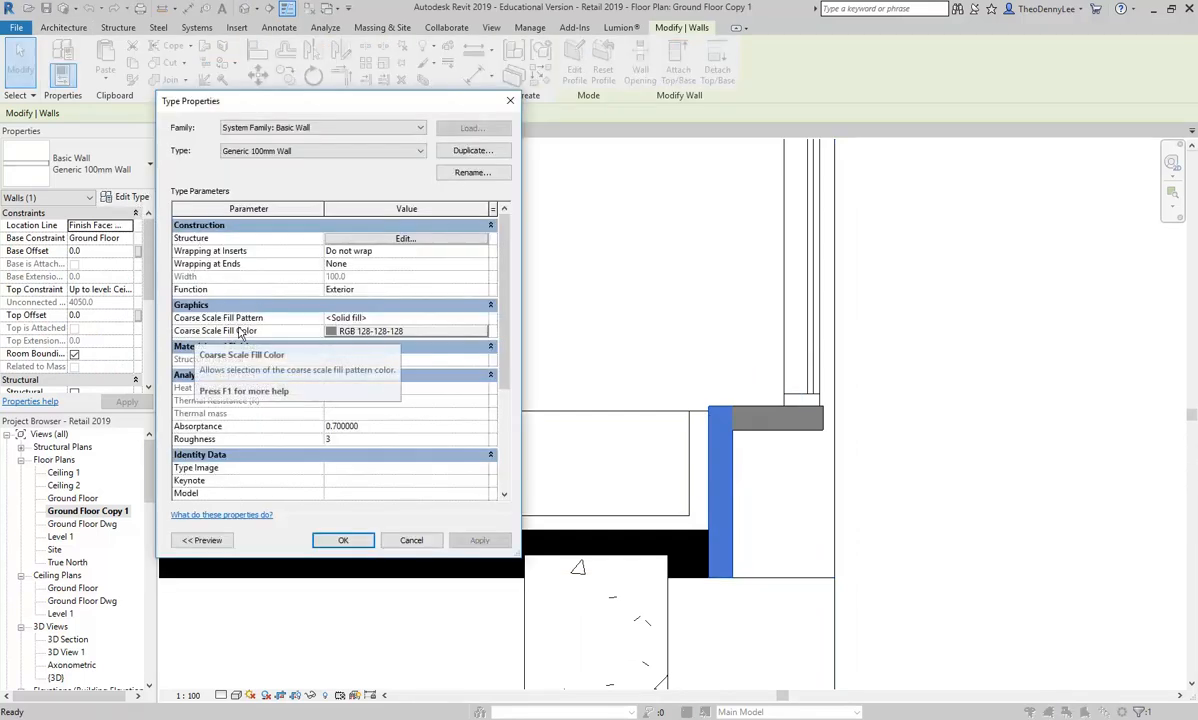
left_click(375, 332)
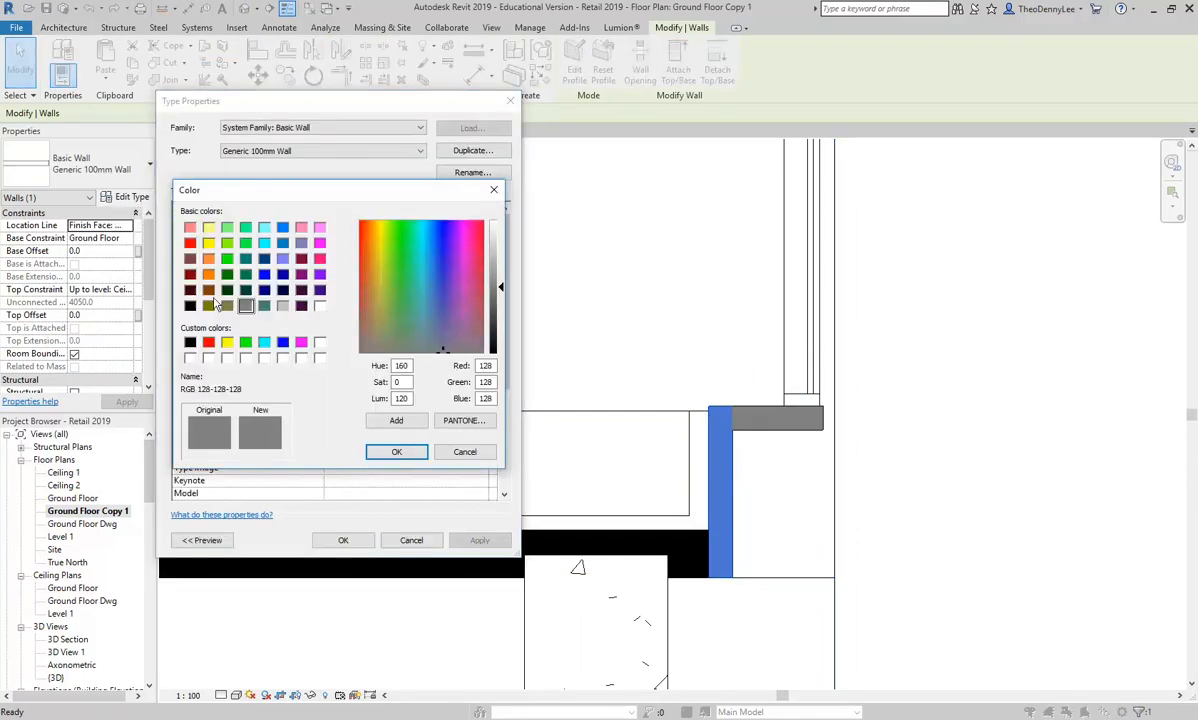
left_click(190, 306)
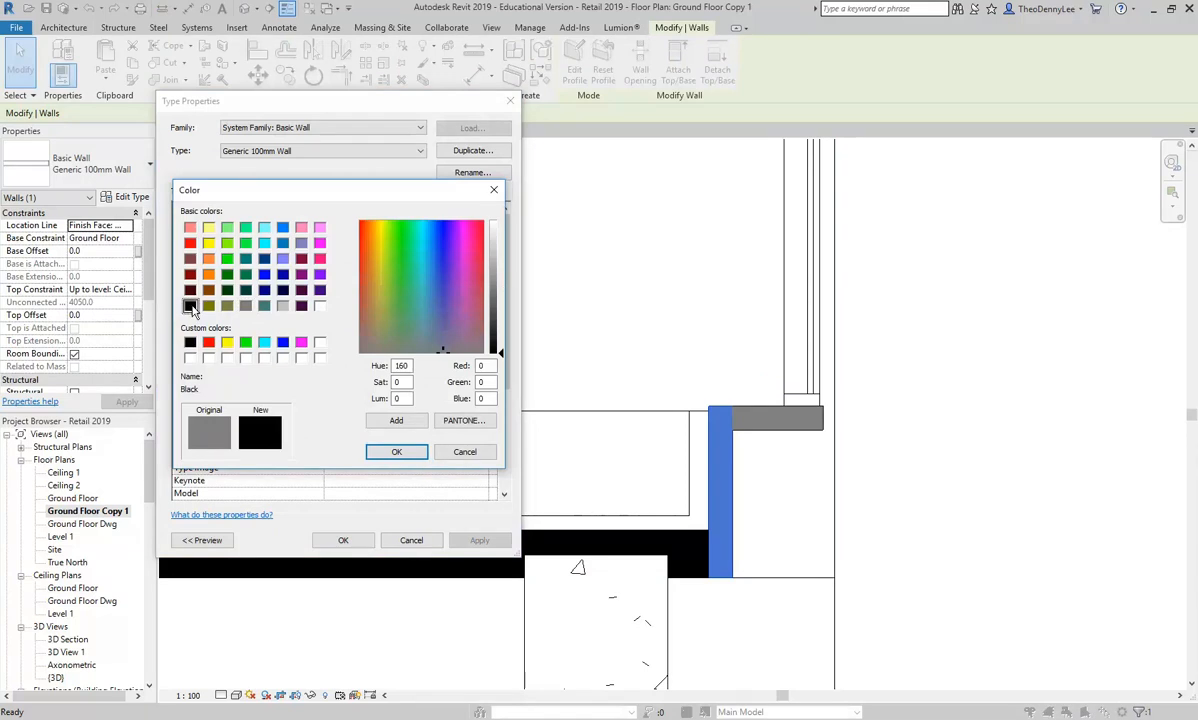
left_click(392, 452)
left_click(360, 545)
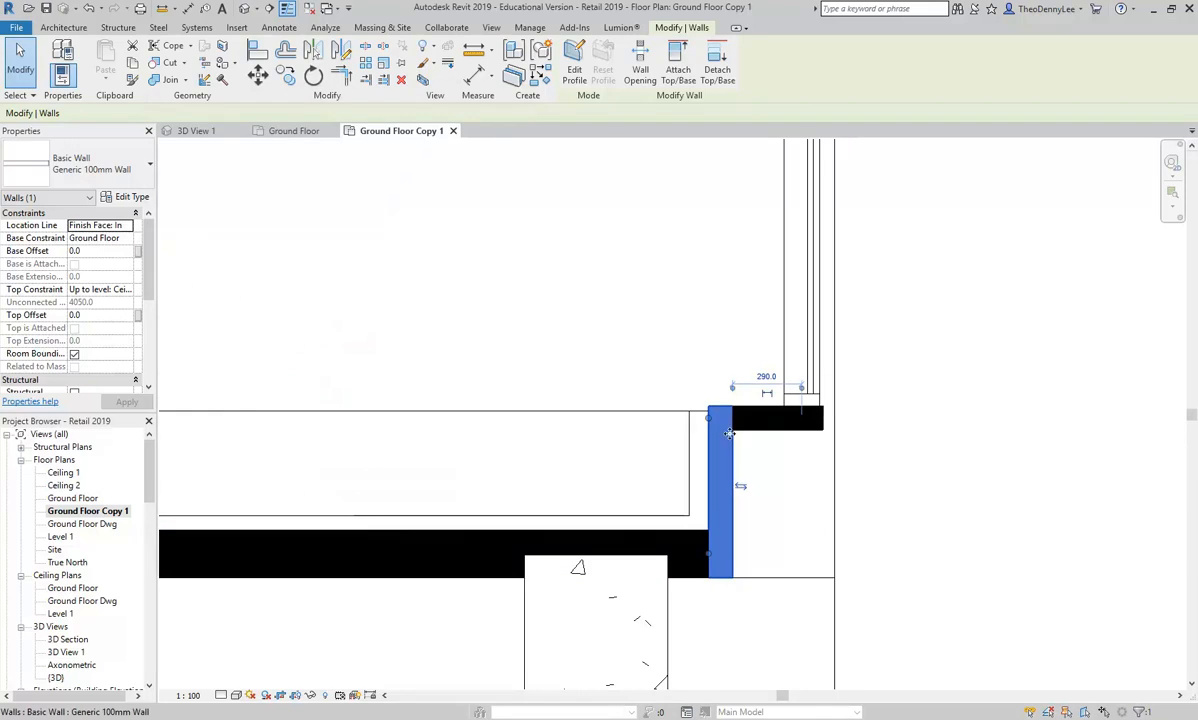
Step: Check the coarse scale fill color in the type properties of the short wall return beside the shopfront glazing
left_click(760, 436)
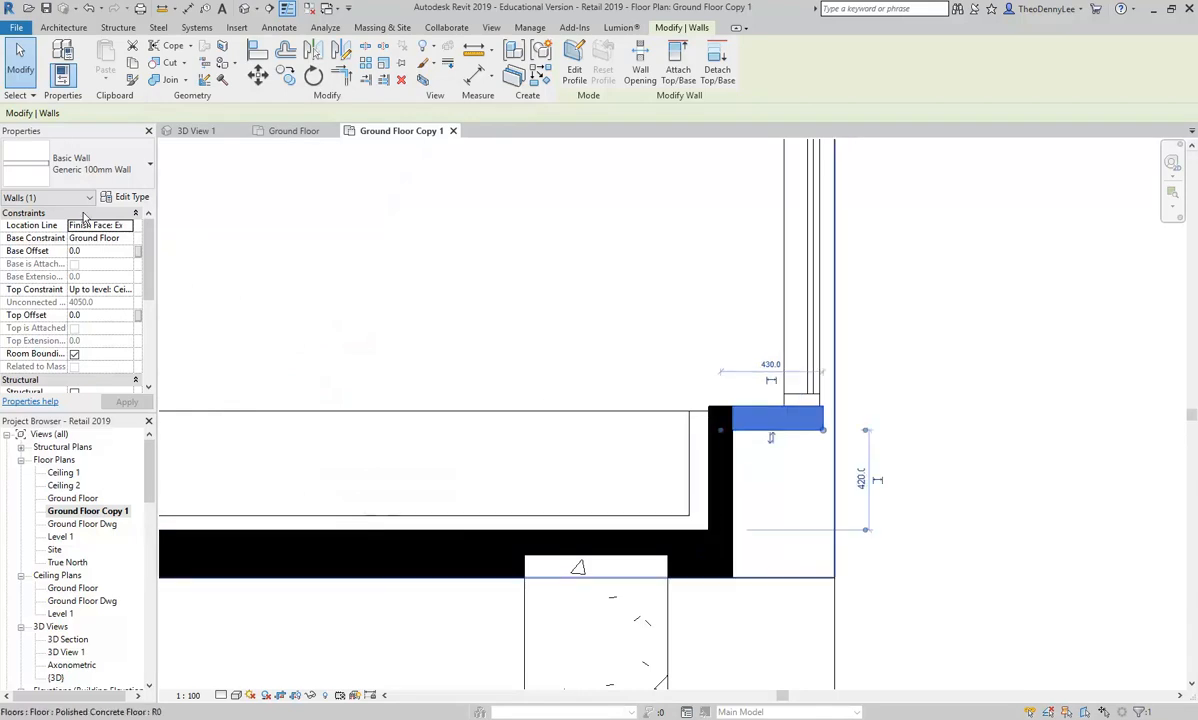
left_click(110, 197)
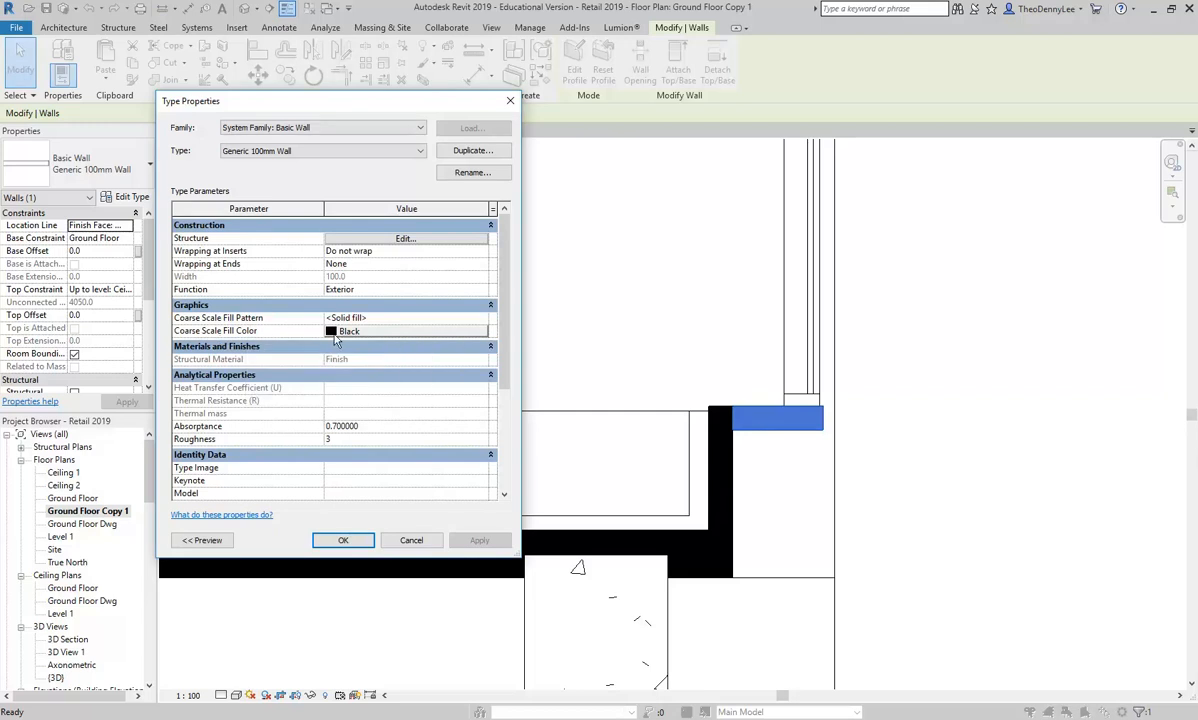
left_click(409, 540)
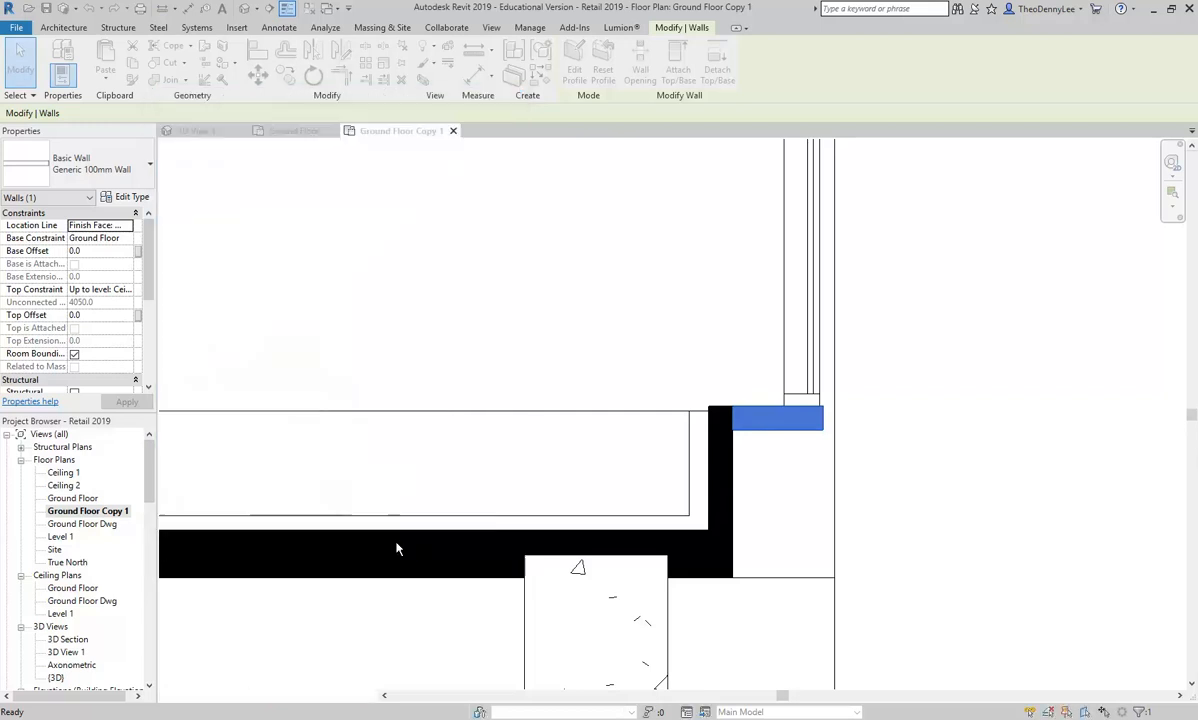
Step: Switch the view's detail level to Medium and back to Coarse to compare the wall fills
scroll(458, 329, "down", 3)
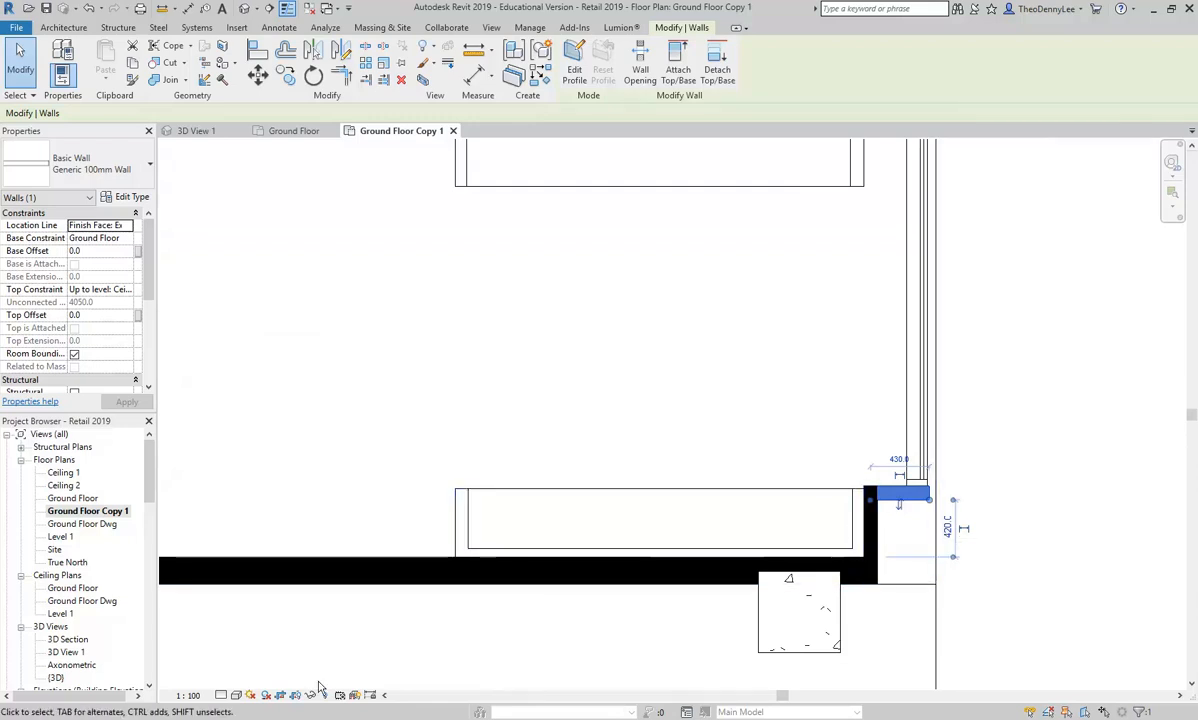
left_click(221, 695)
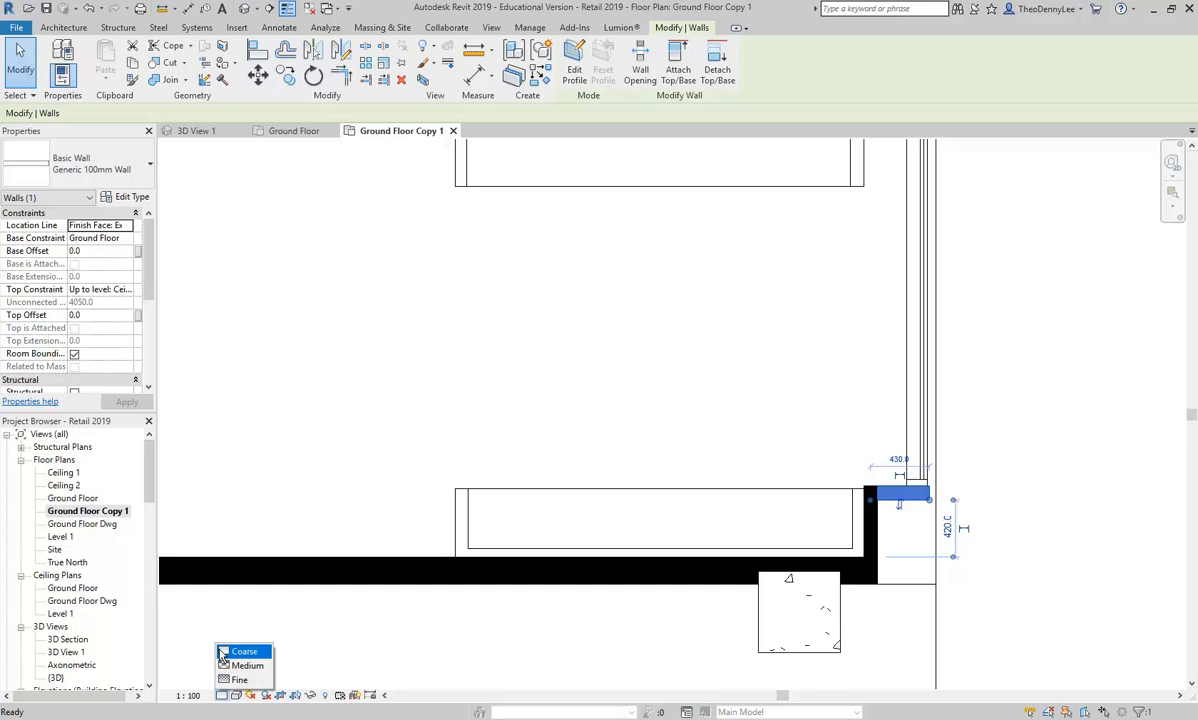
left_click(224, 666)
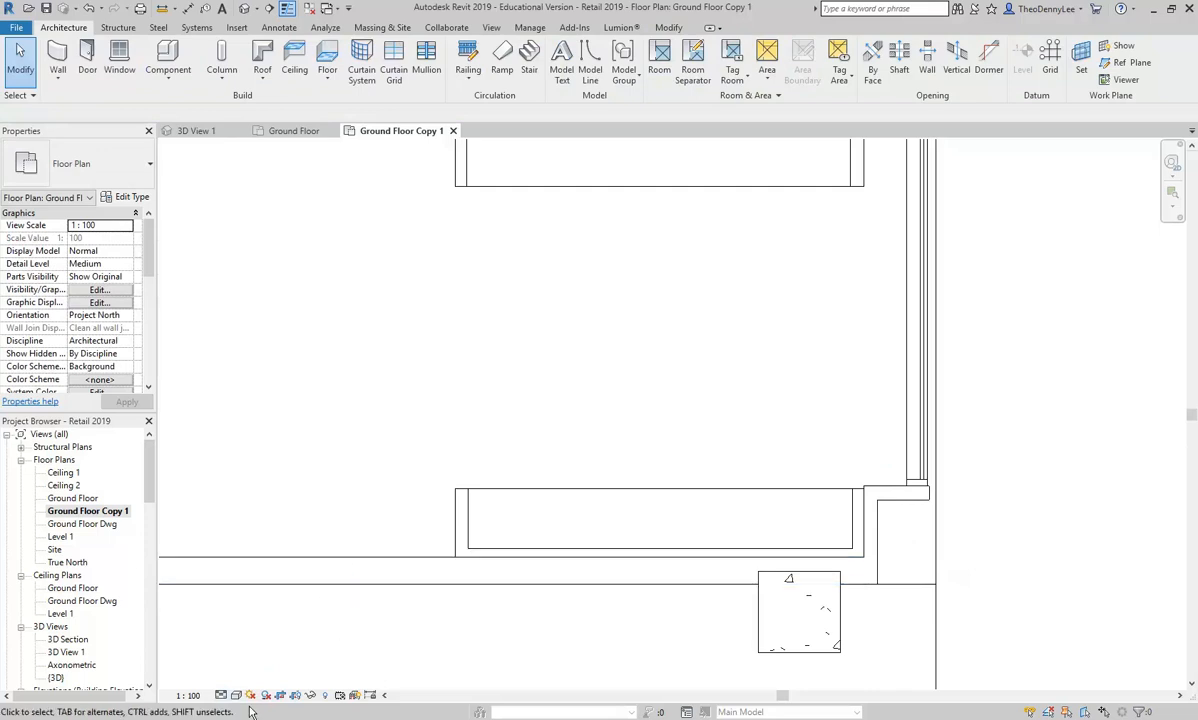
left_click(221, 695)
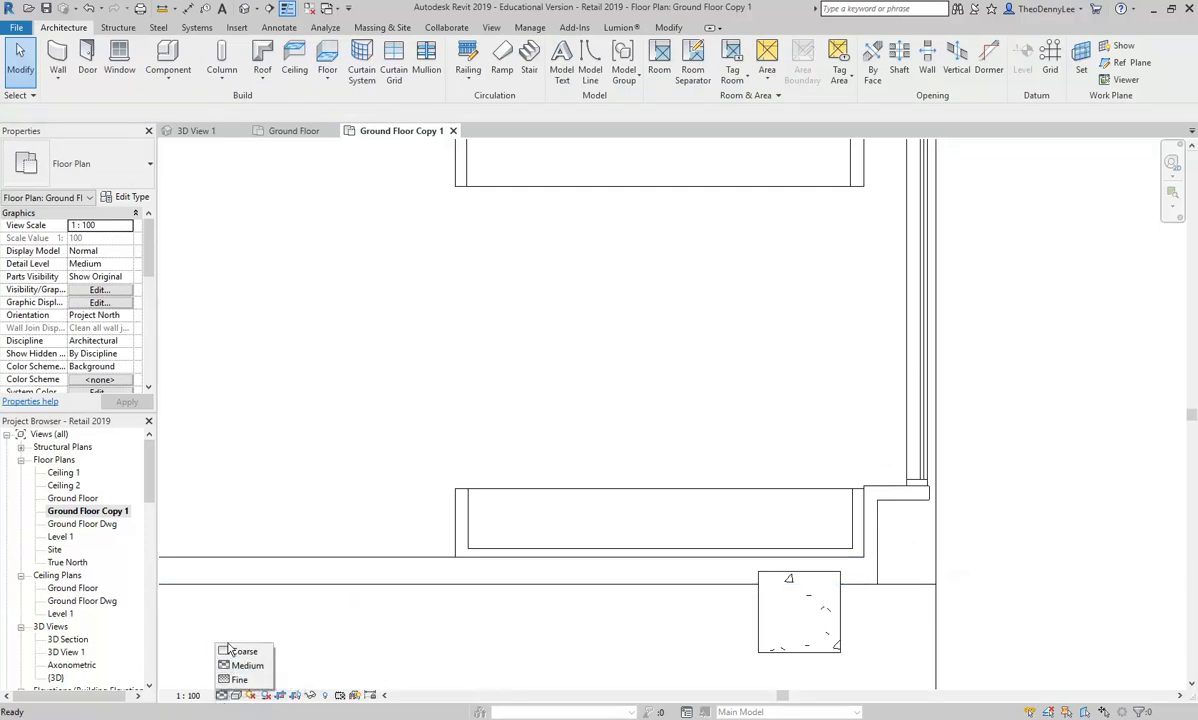
left_click(234, 652)
Step: Set the coarse scale fill color of the Generic 140mm Wall type, near the entrance doors, to black
scroll(369, 495, "down", 4)
left_click_drag(422, 460, 915, 587)
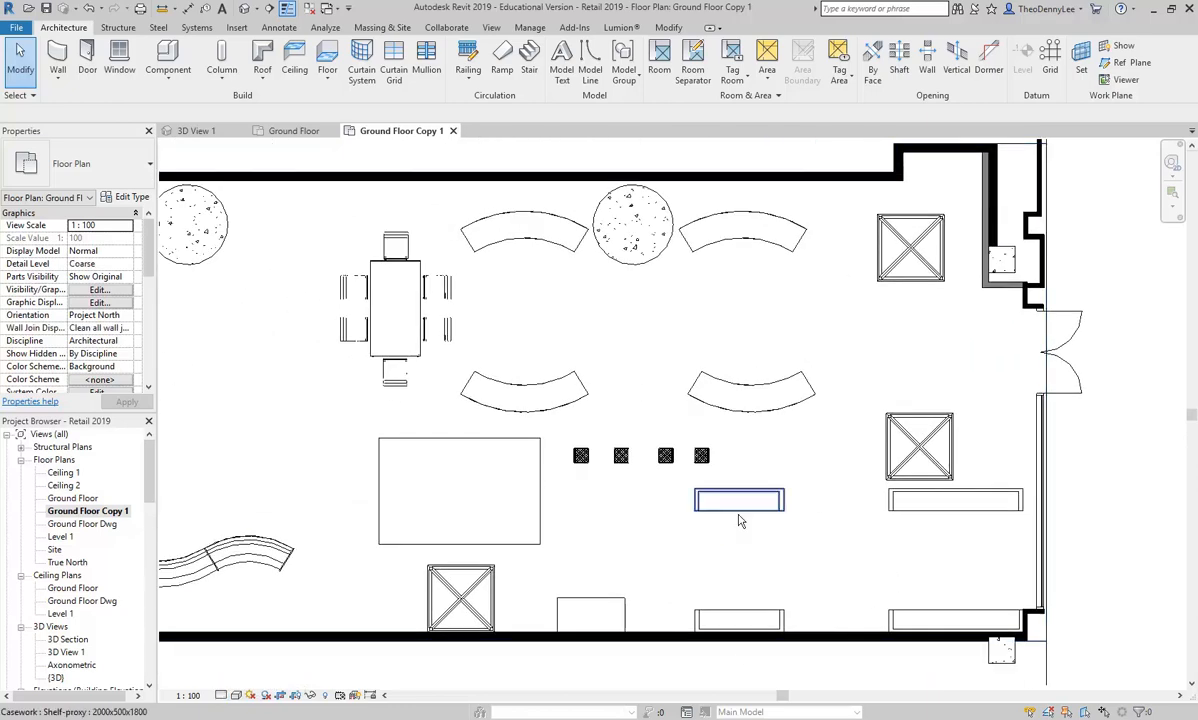
scroll(850, 548, "down", 1)
left_click_drag(730, 530, 783, 525)
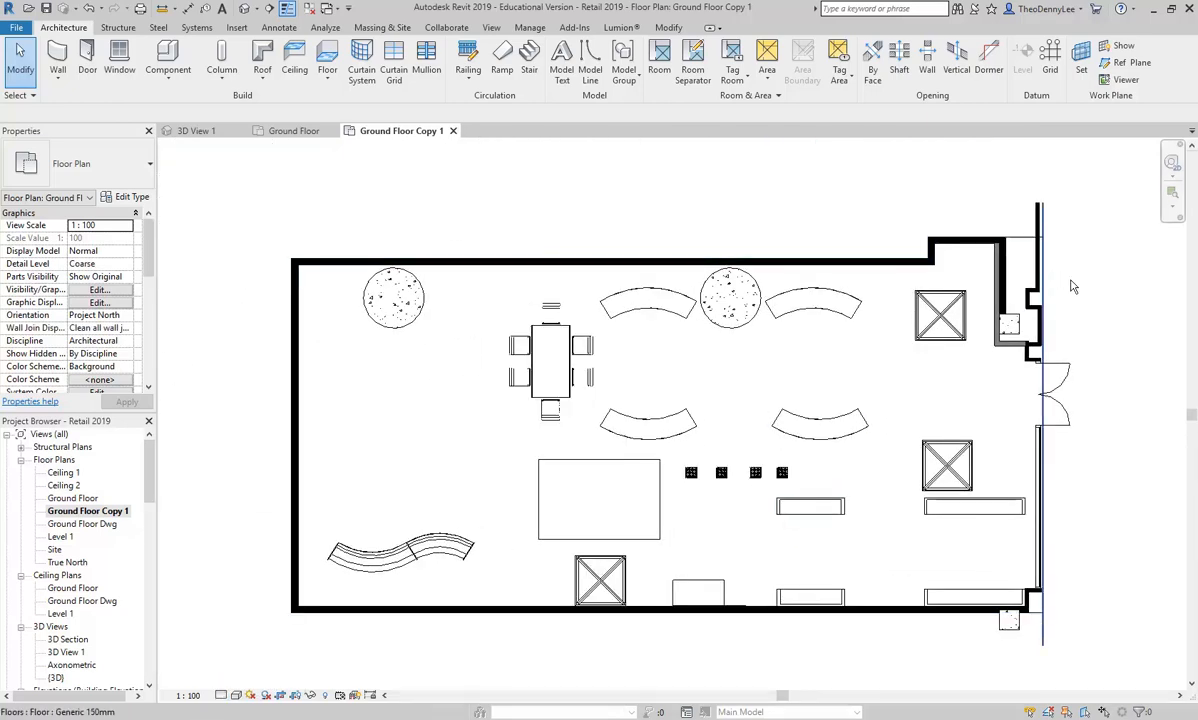
scroll(1049, 320, "up", 4)
scroll(834, 340, "up", 2)
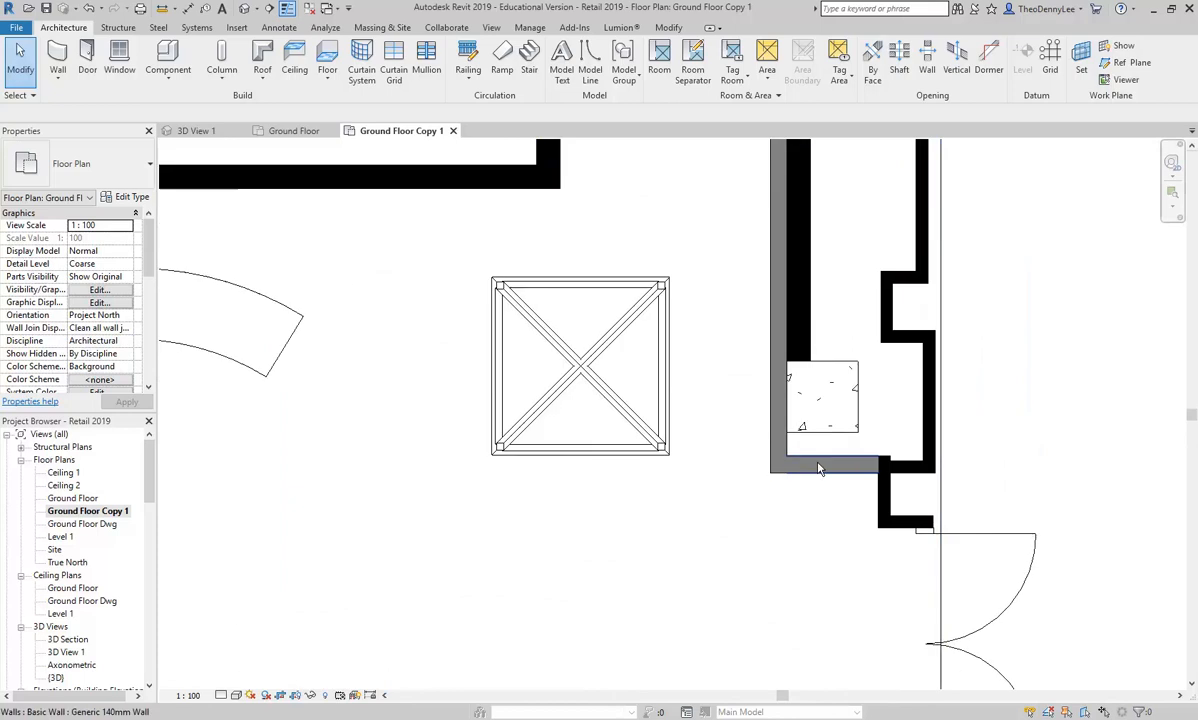
left_click(822, 480)
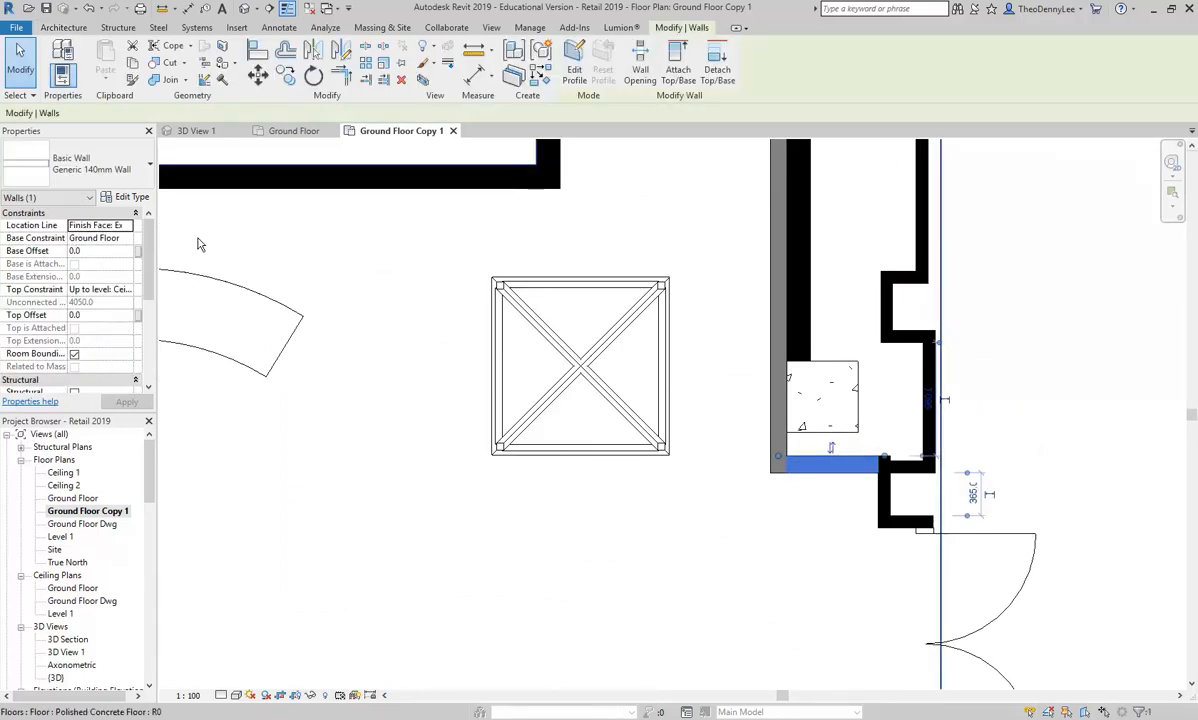
left_click(116, 196)
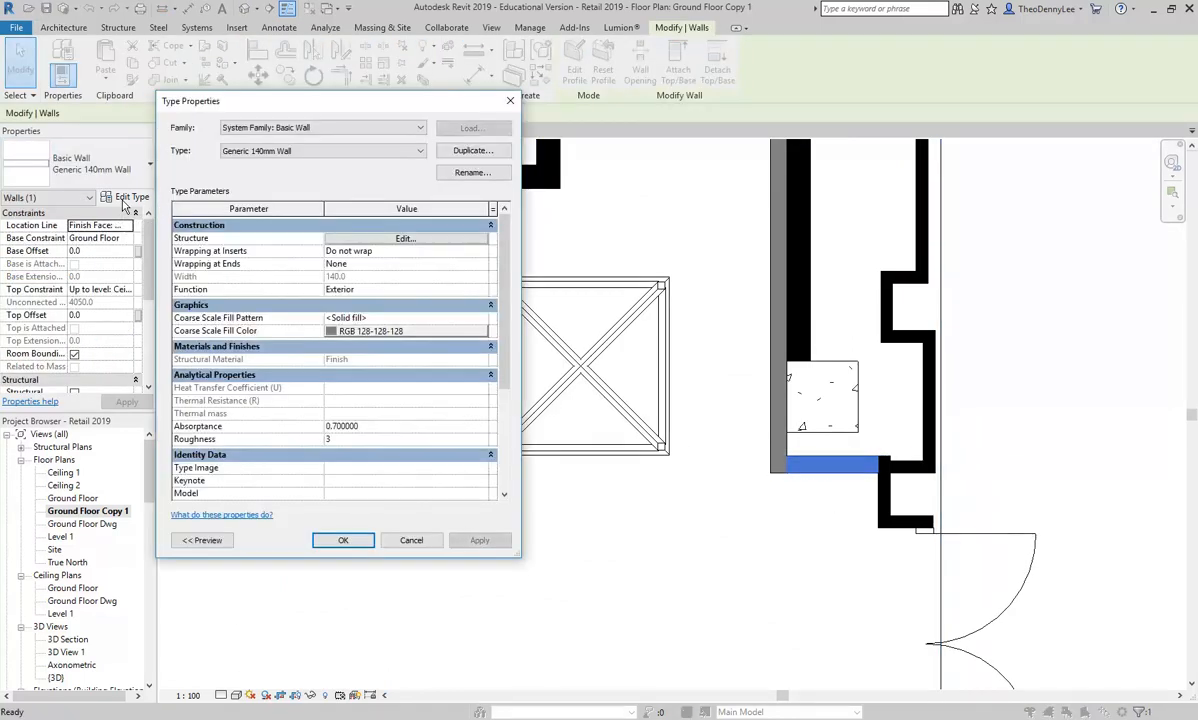
left_click(390, 332)
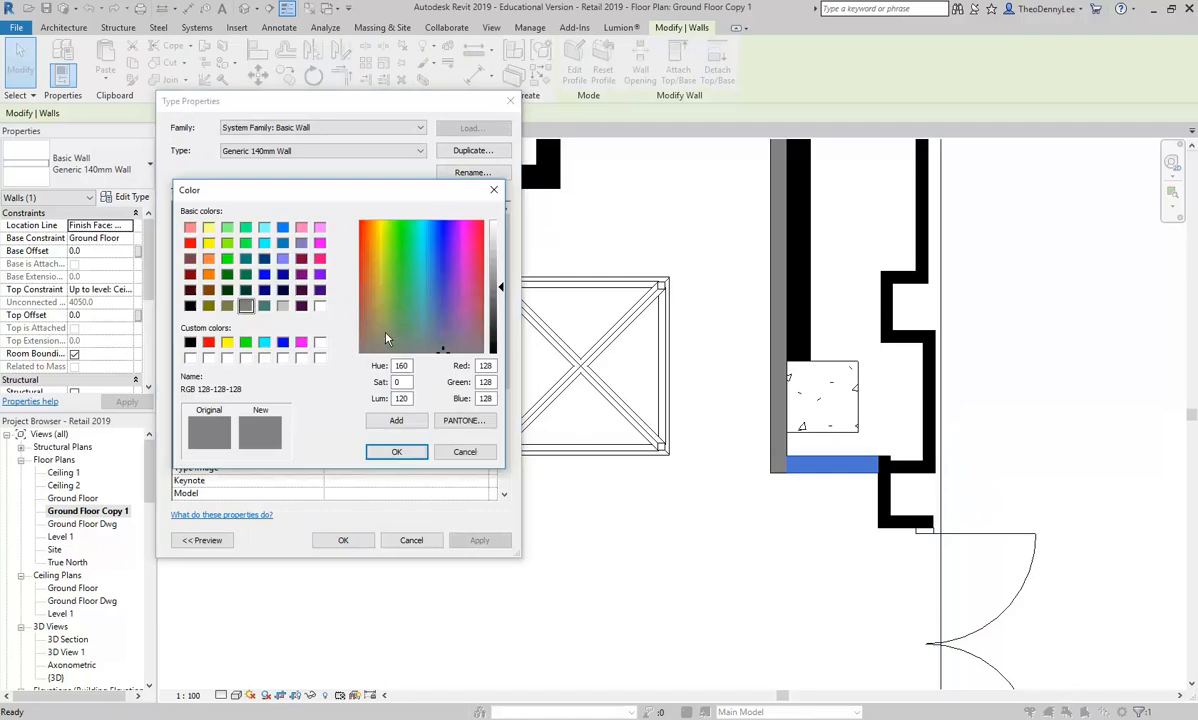
left_click(190, 343)
left_click(396, 451)
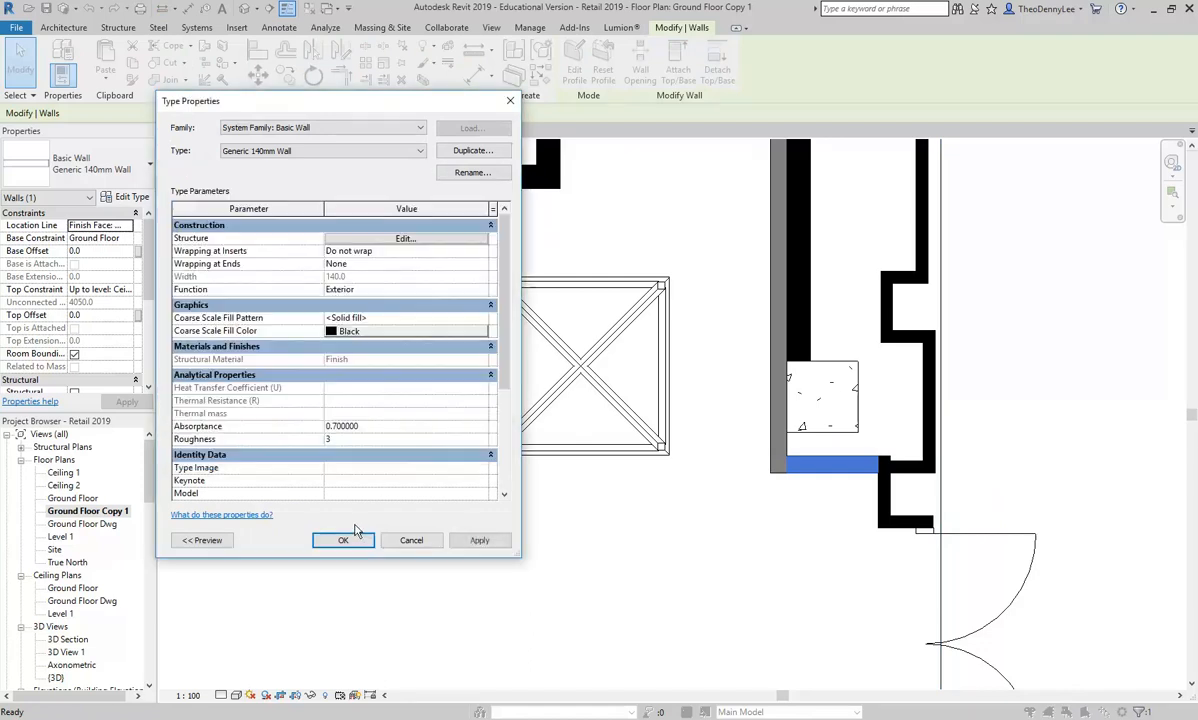
left_click(343, 540)
scroll(560, 350, "down", 2)
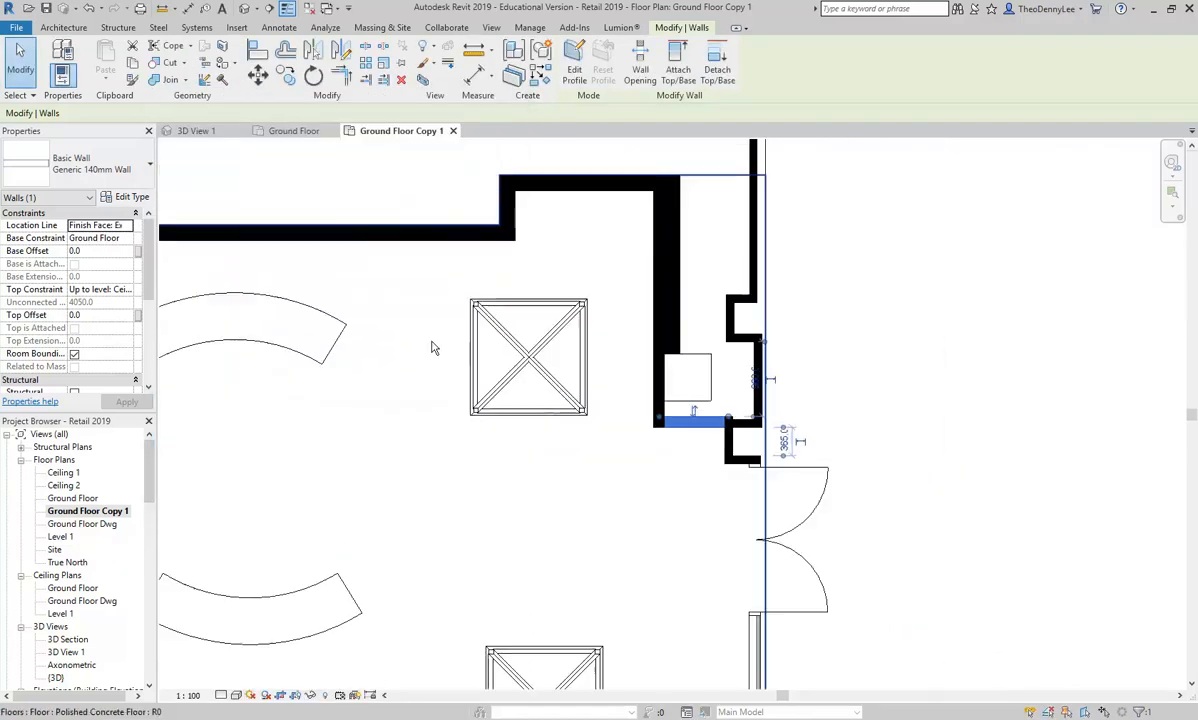
Step: Deselect the wall and accept connecting the new classroom student to the running mode
left_click(495, 166)
scroll(567, 187, "down", 3)
scroll(628, 207, "up", 1)
left_click_drag(628, 207, 556, 185)
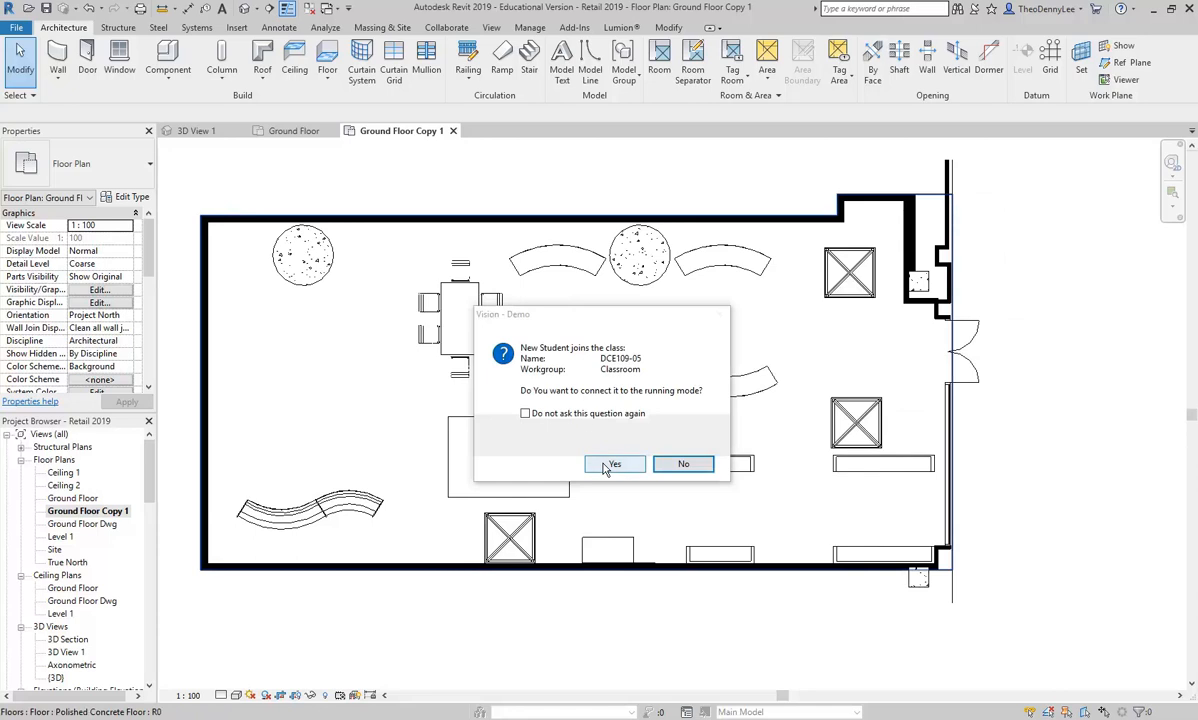
left_click(612, 465)
Step: Choose Concrete, Polished as the structural material for the two round and two square concrete columns
left_click(306, 263)
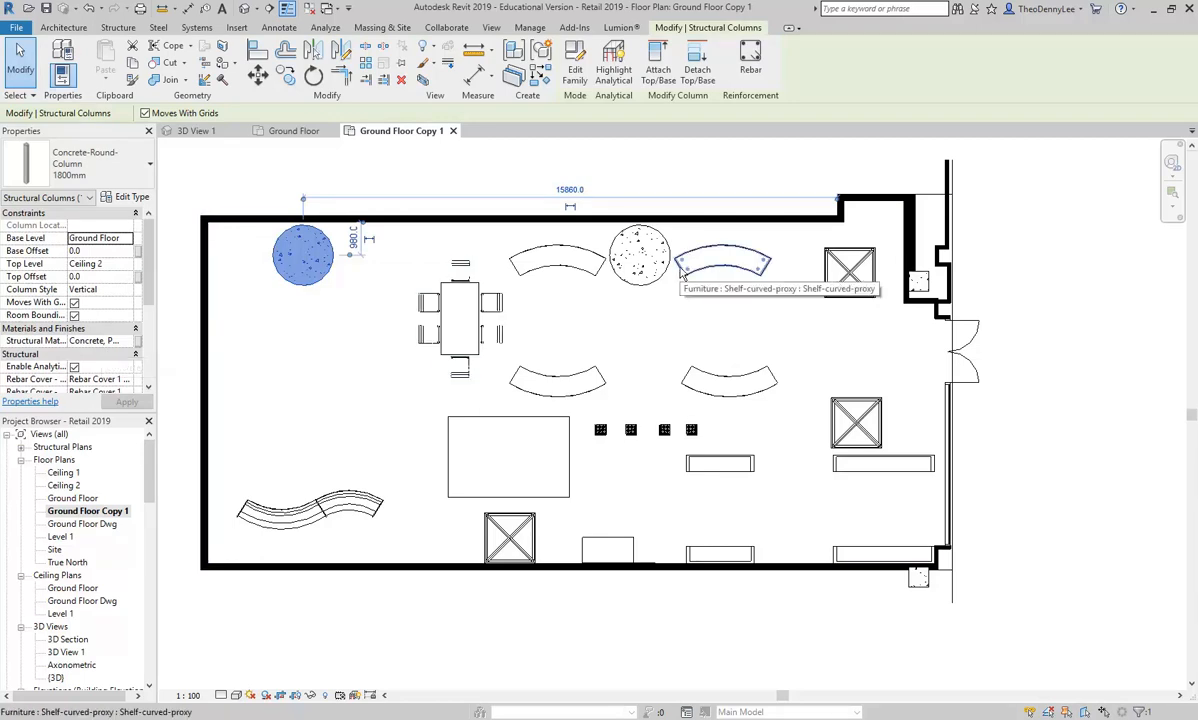
left_click(650, 268, "ctrl")
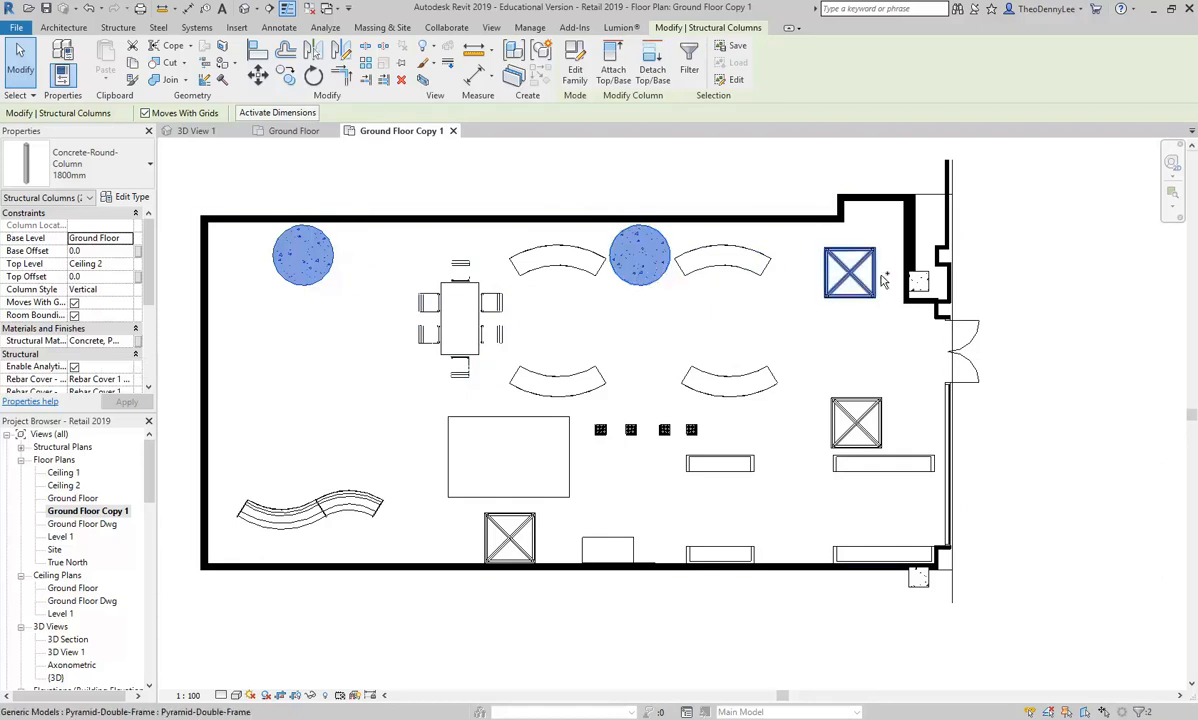
left_click(918, 282, "ctrl")
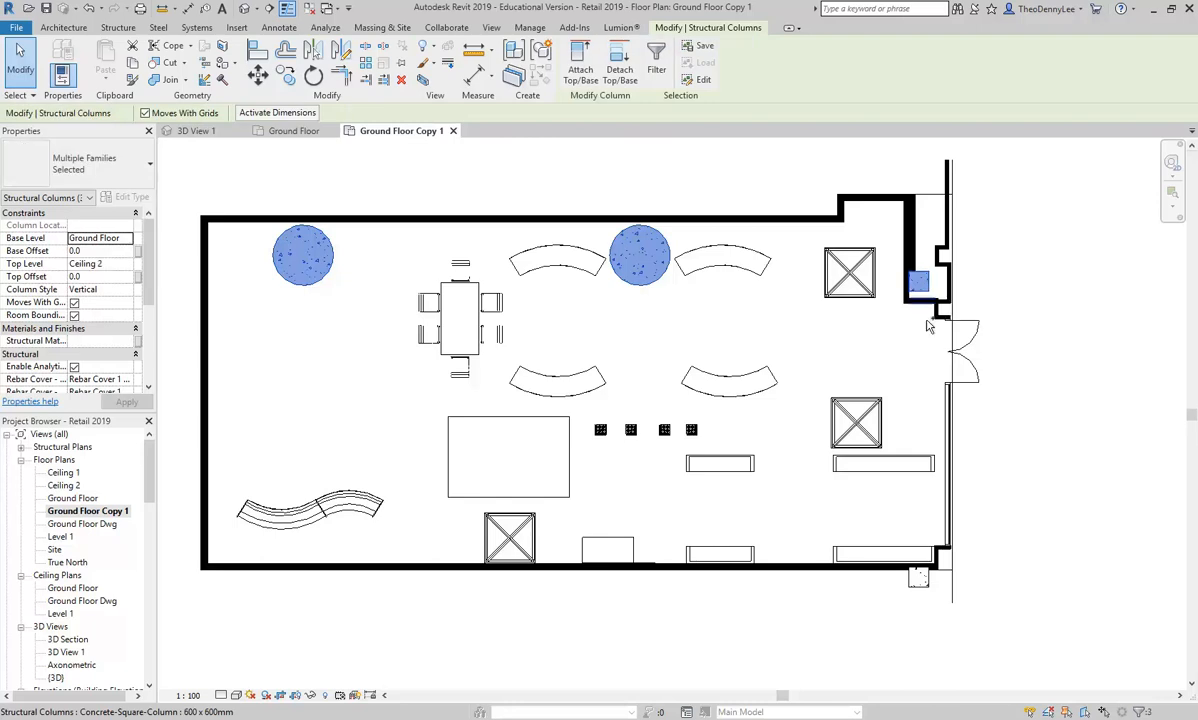
left_click(920, 580, "ctrl")
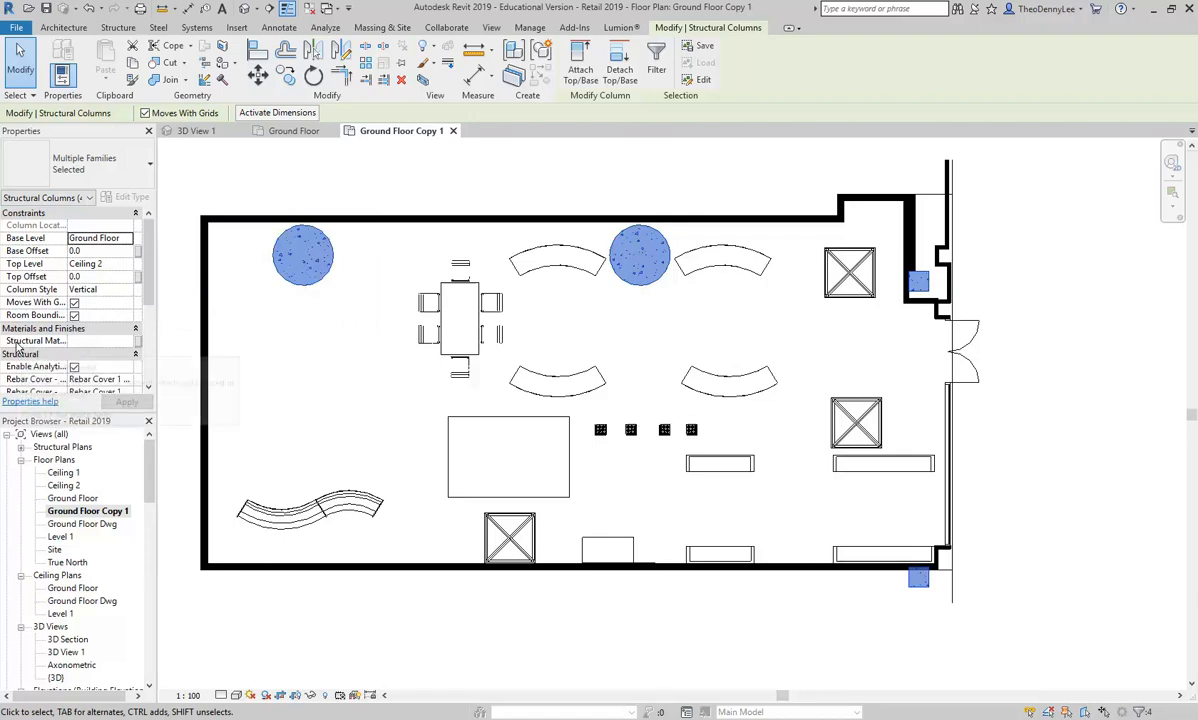
left_click(97, 342)
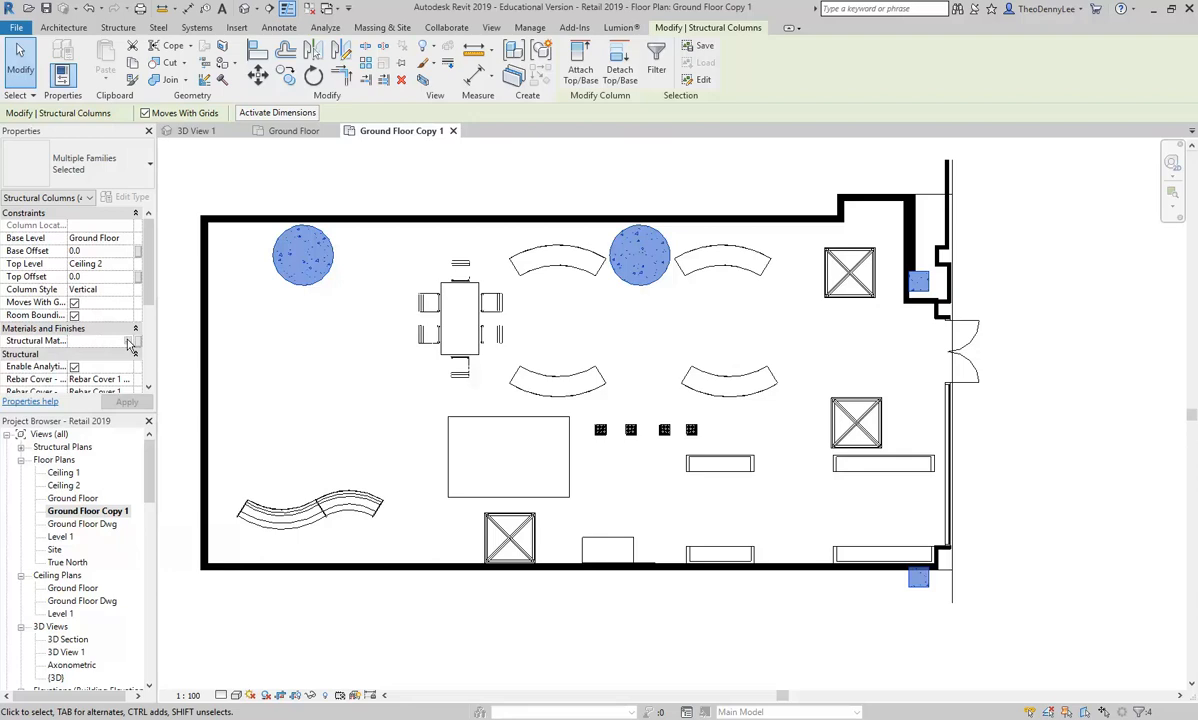
left_click(129, 342)
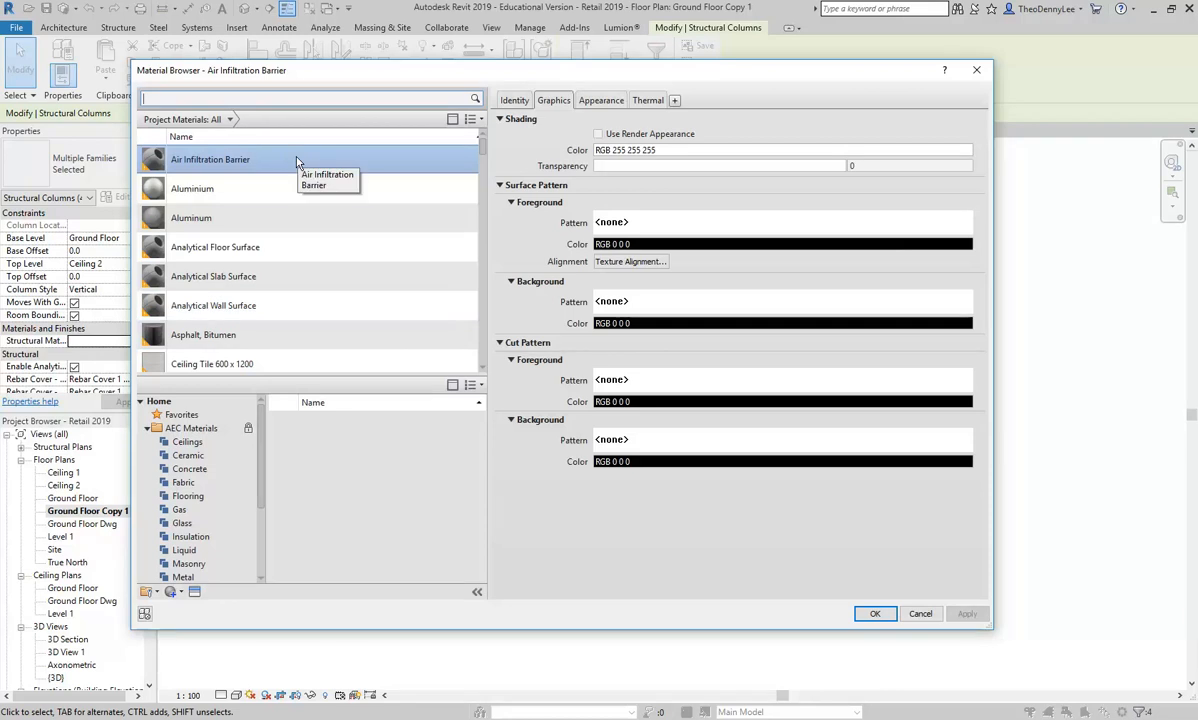
mouse_move(484, 150)
left_mouse_down()
mouse_move(481, 256)
mouse_move(481, 172)
left_mouse_up()
left_click(220, 257)
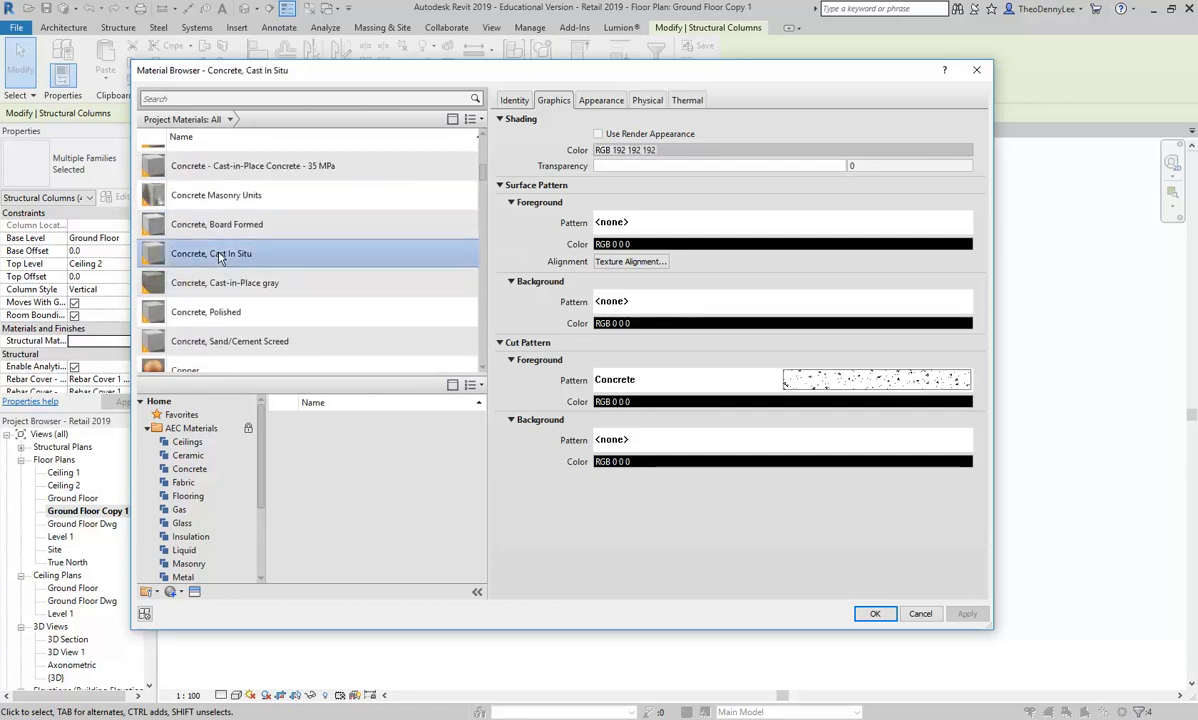
left_click(198, 318)
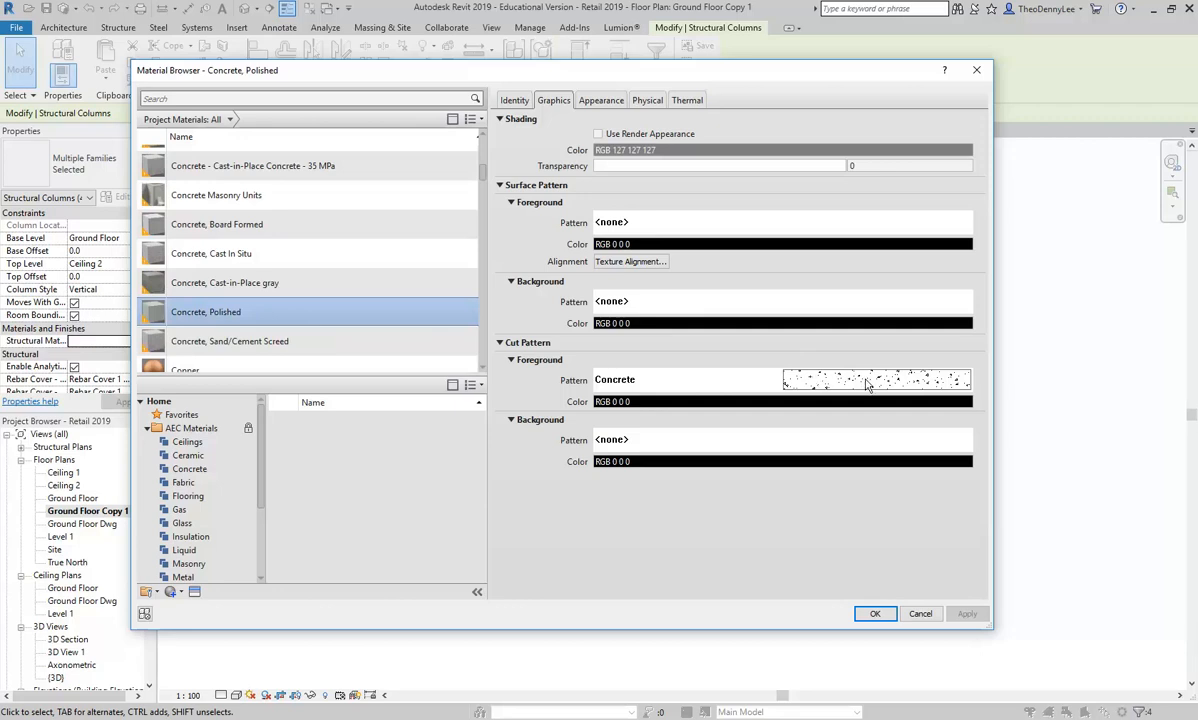
Step: Set the cut foreground pattern of the Concrete, Polished material to solid fill and apply it to the selected columns
left_click(835, 388)
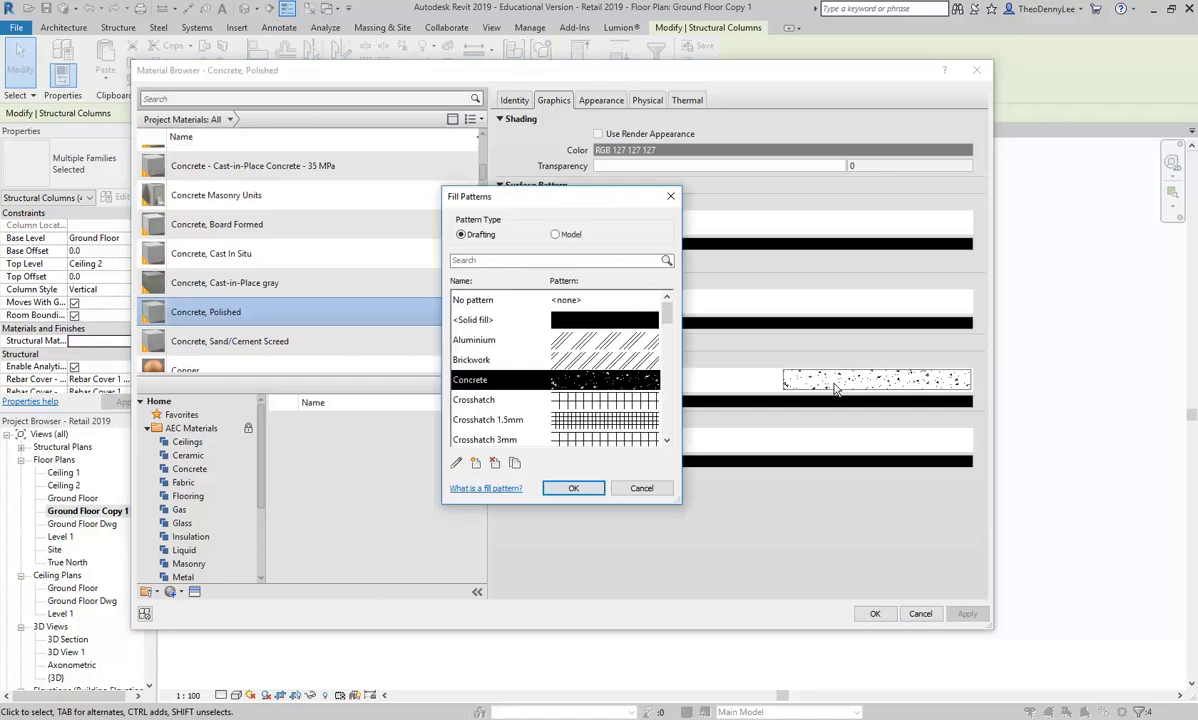
left_click(582, 320)
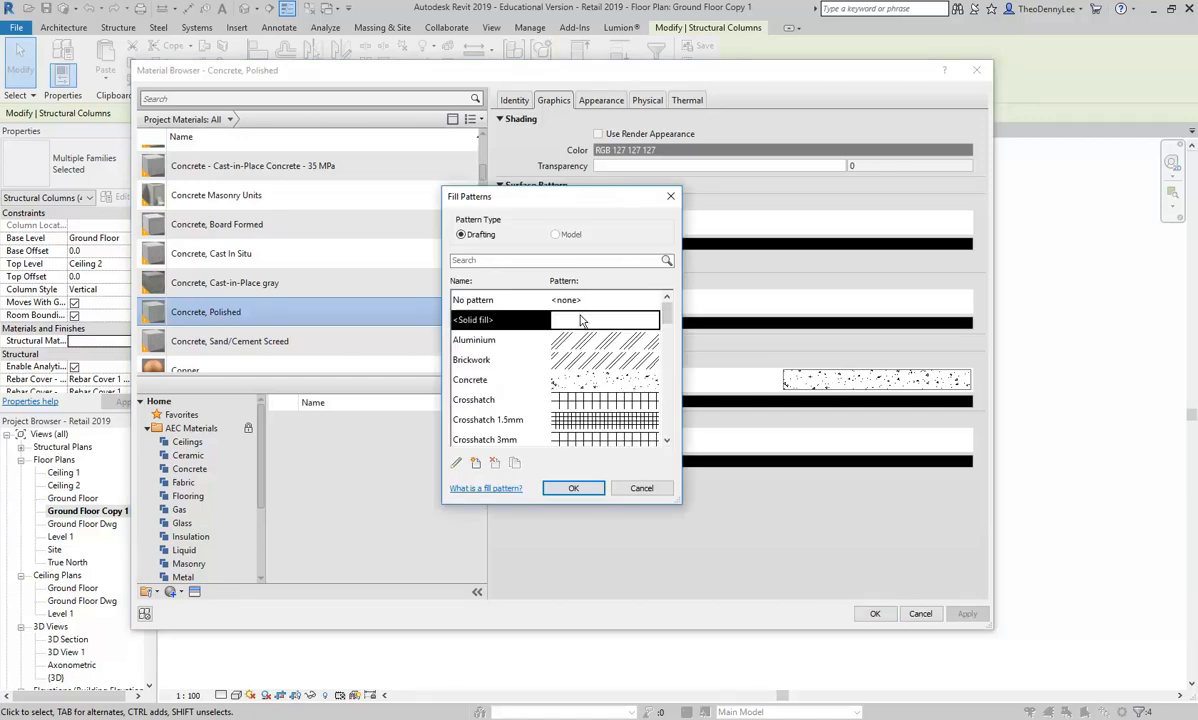
left_click(573, 488)
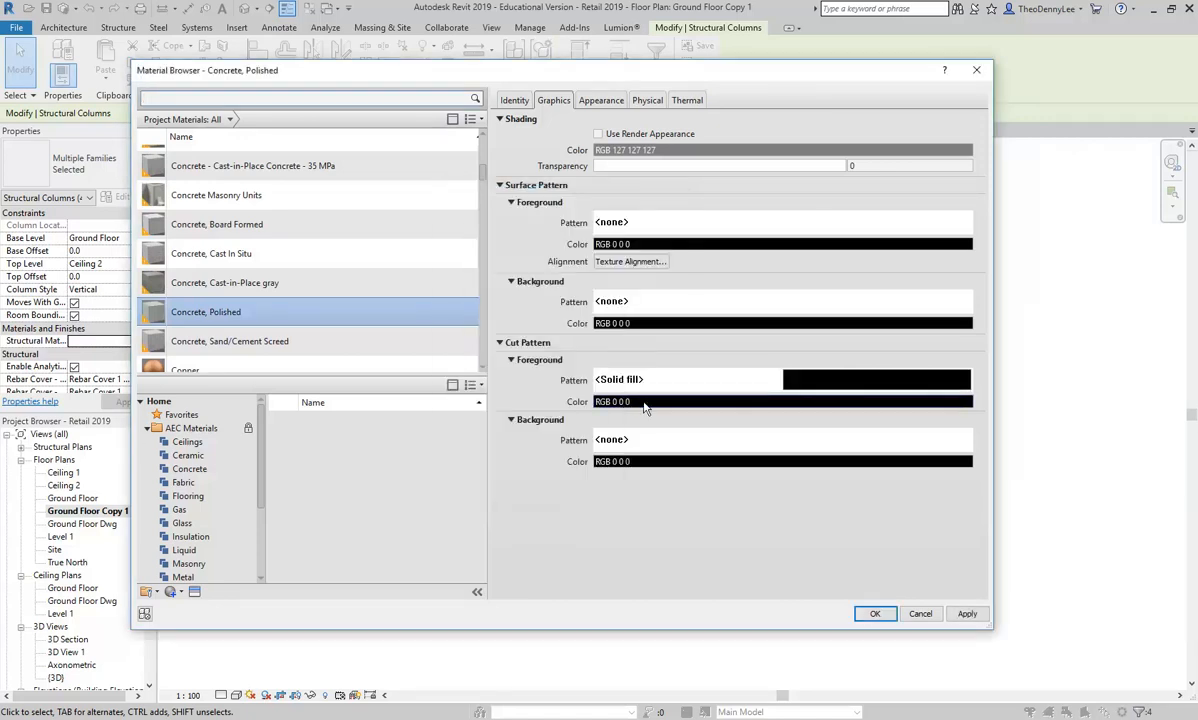
left_click(875, 613)
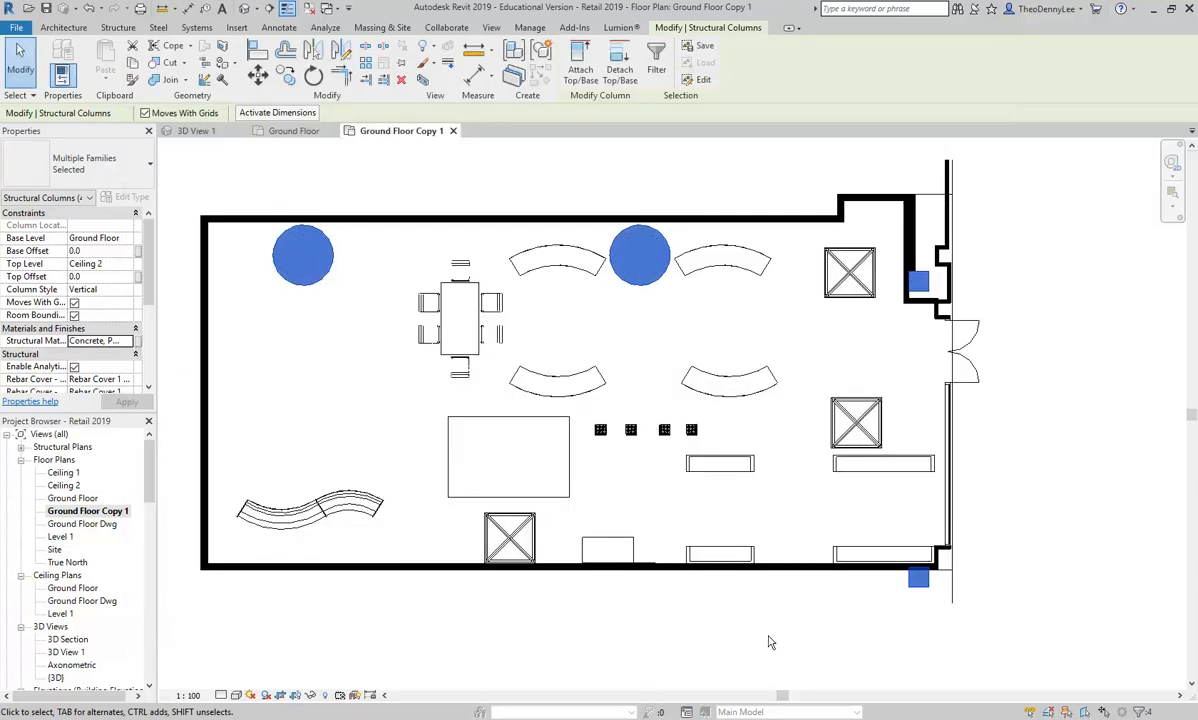
Step: Deselect the columns and inspect the milk crates and the black-filled walls and columns in the plan
left_click(1060, 502)
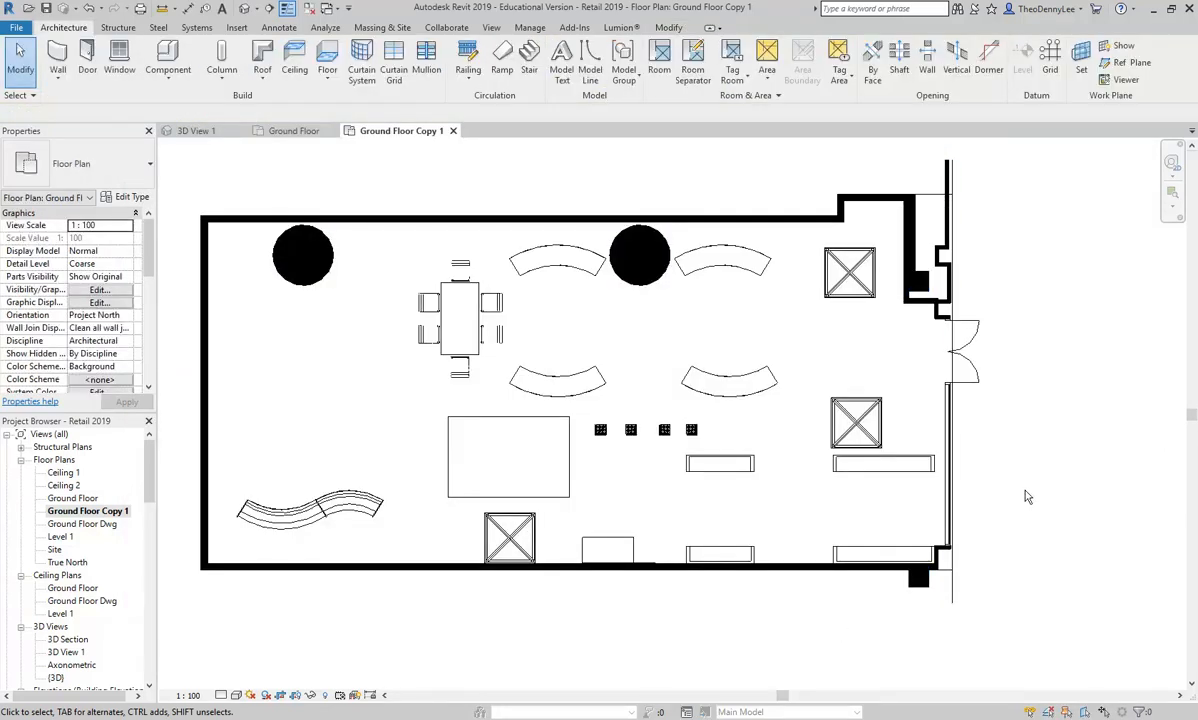
scroll(610, 440, "up", 5)
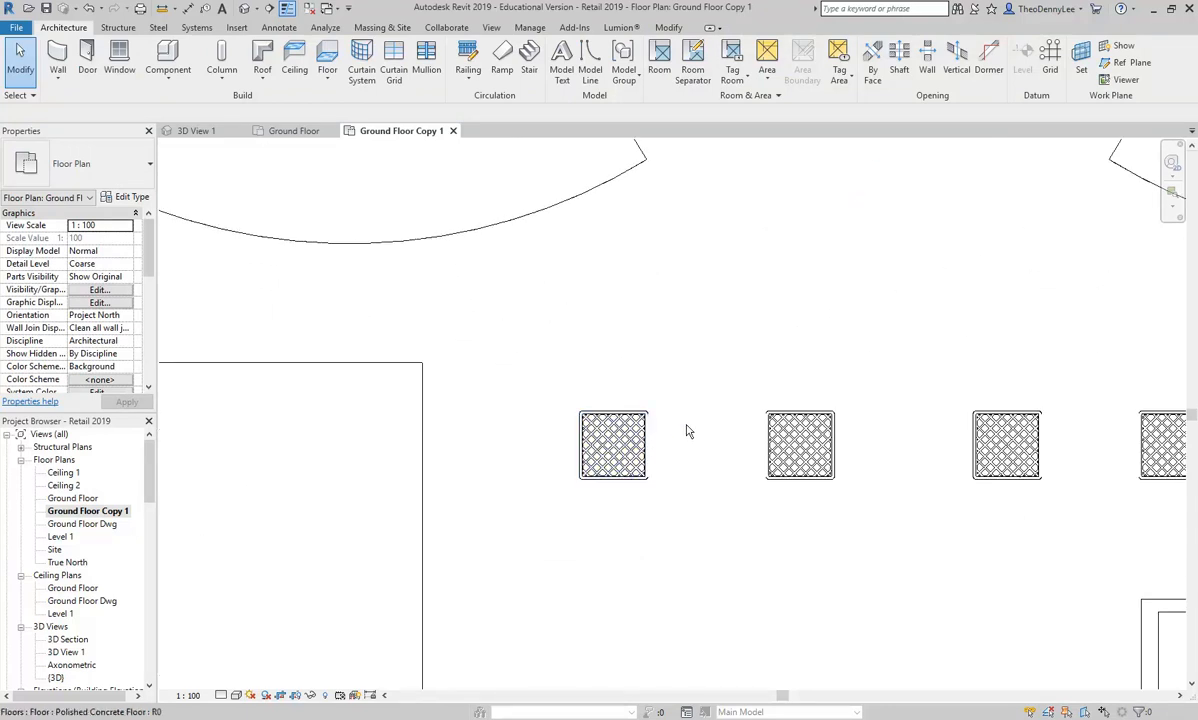
scroll(616, 487, "down", 8)
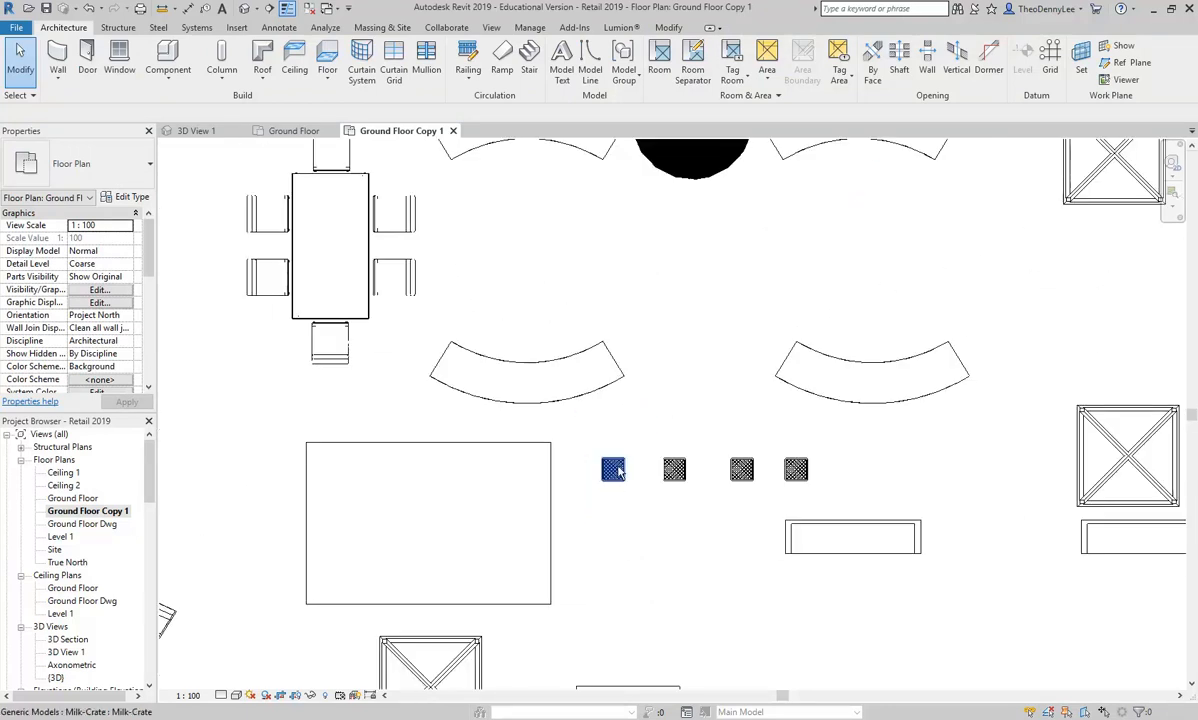
scroll(631, 393, "down", 2)
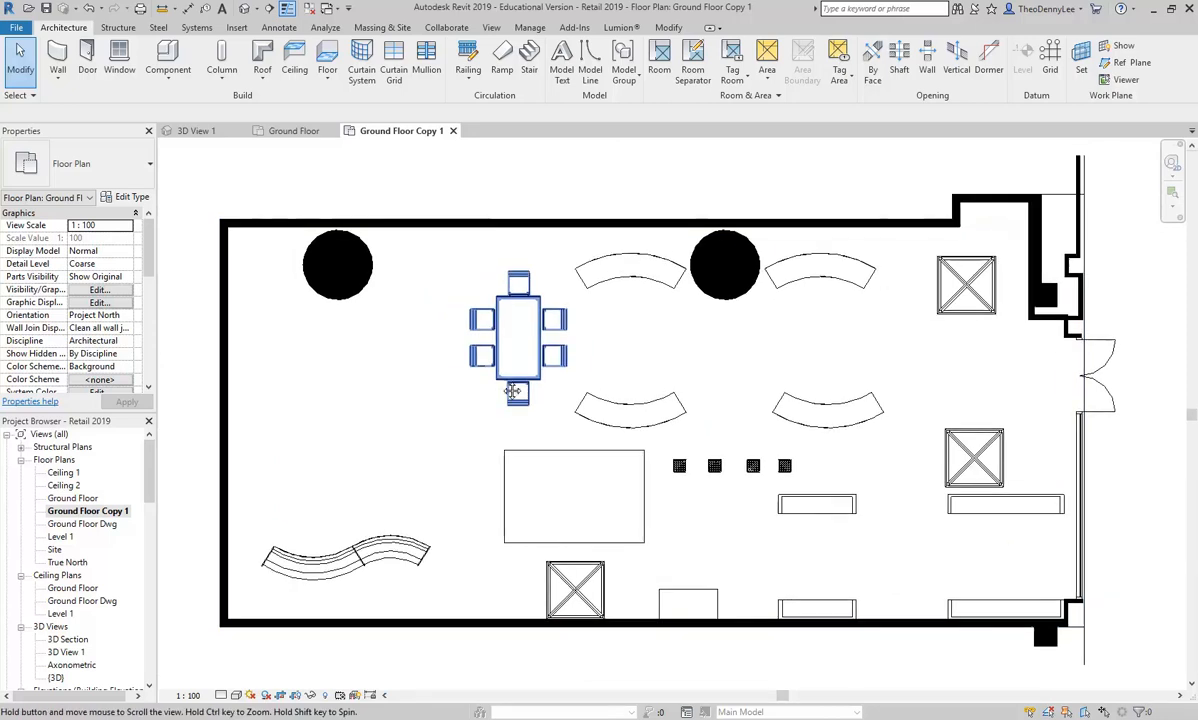
left_click_drag(384, 394, 384, 390)
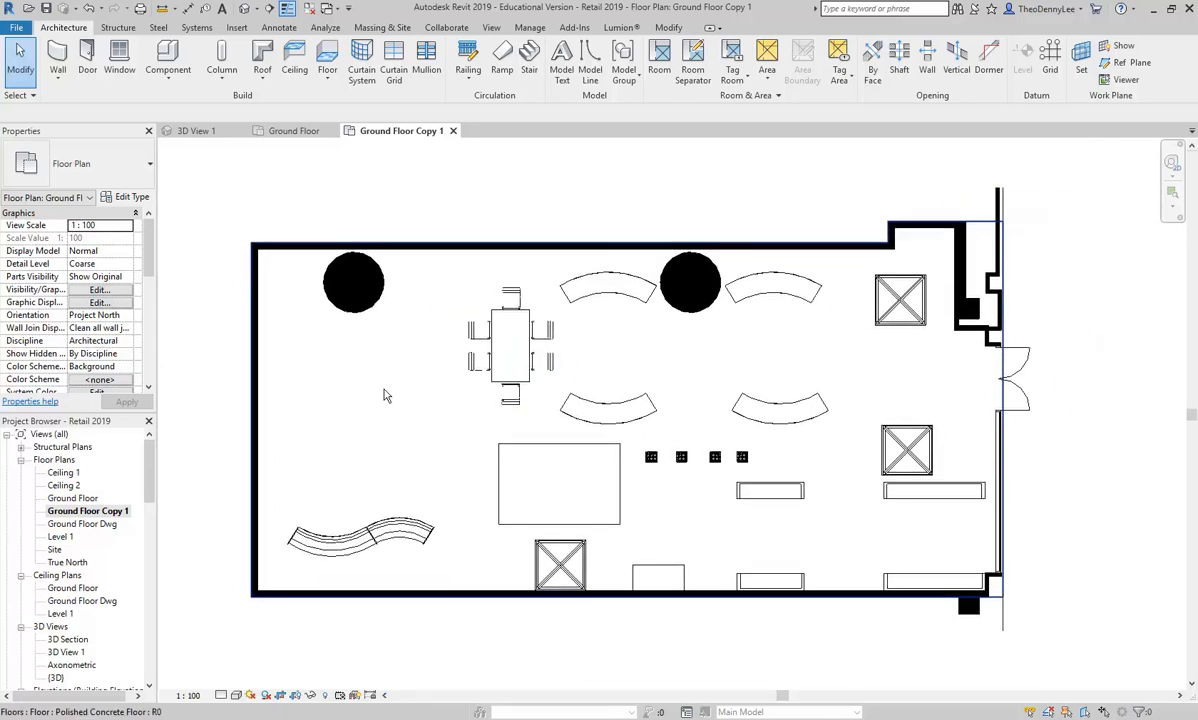
Step: Start a new sheet and browse to the Titleblocks folder of the Revit Library for loading a title block
left_click_drag(148, 467, 150, 555)
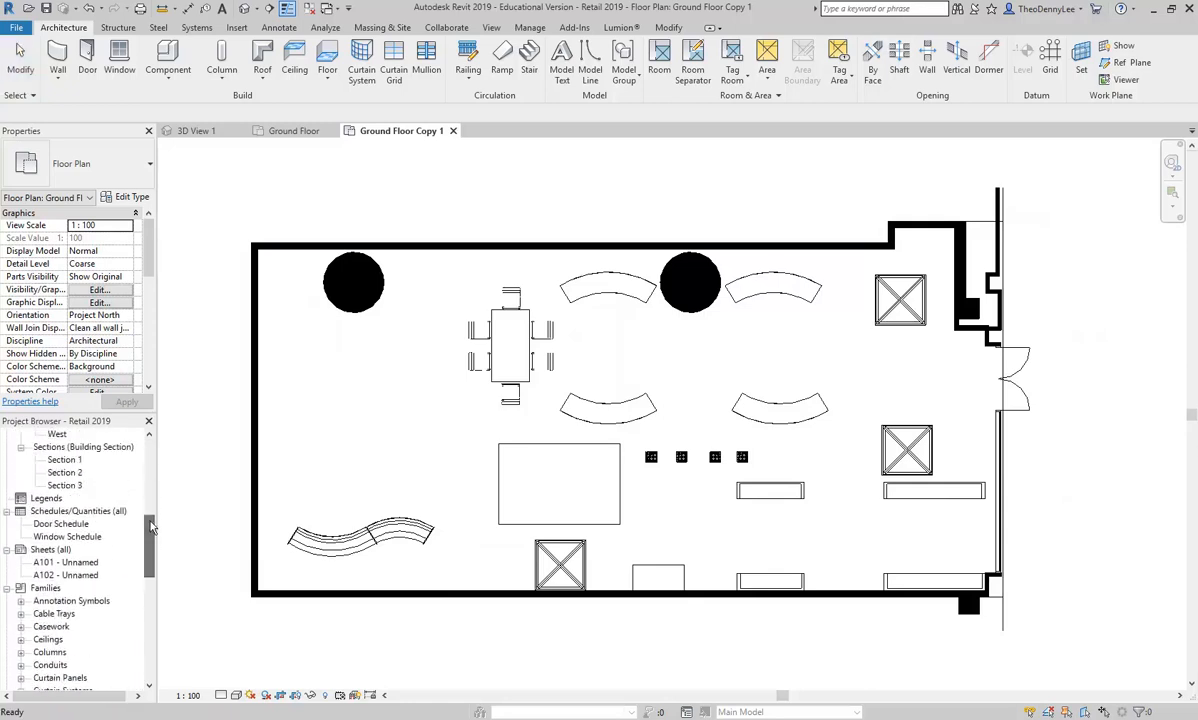
left_click(52, 551)
right_click(56, 554)
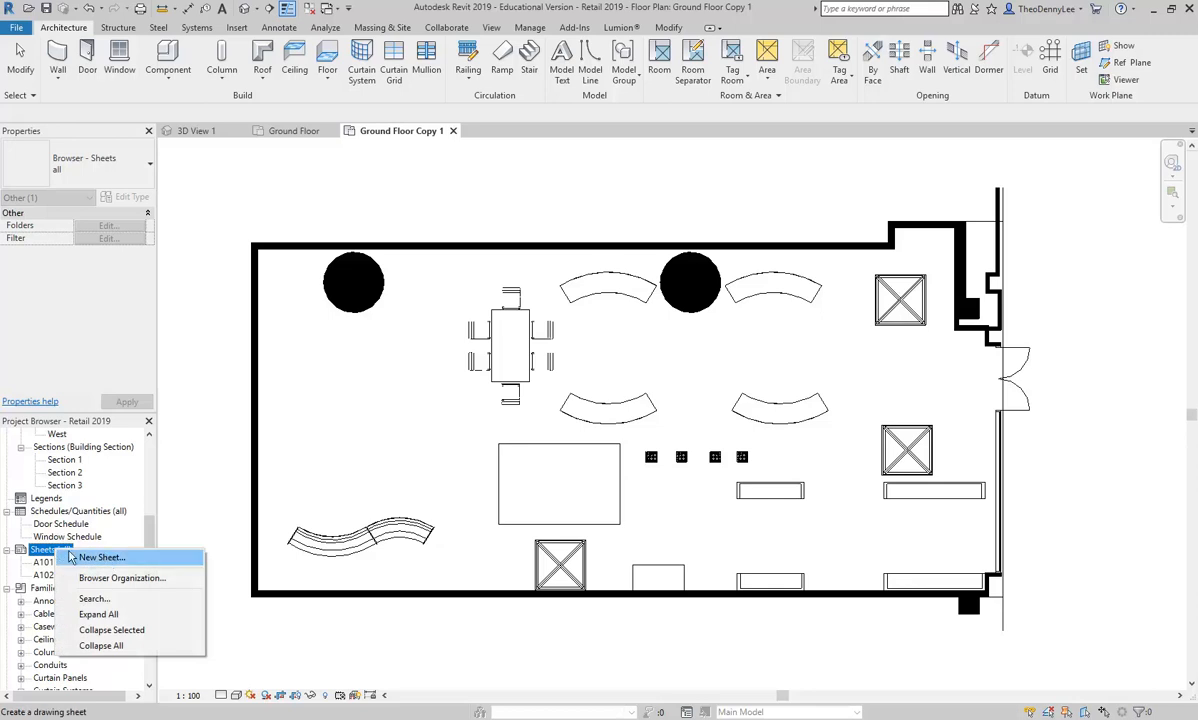
left_click(104, 558)
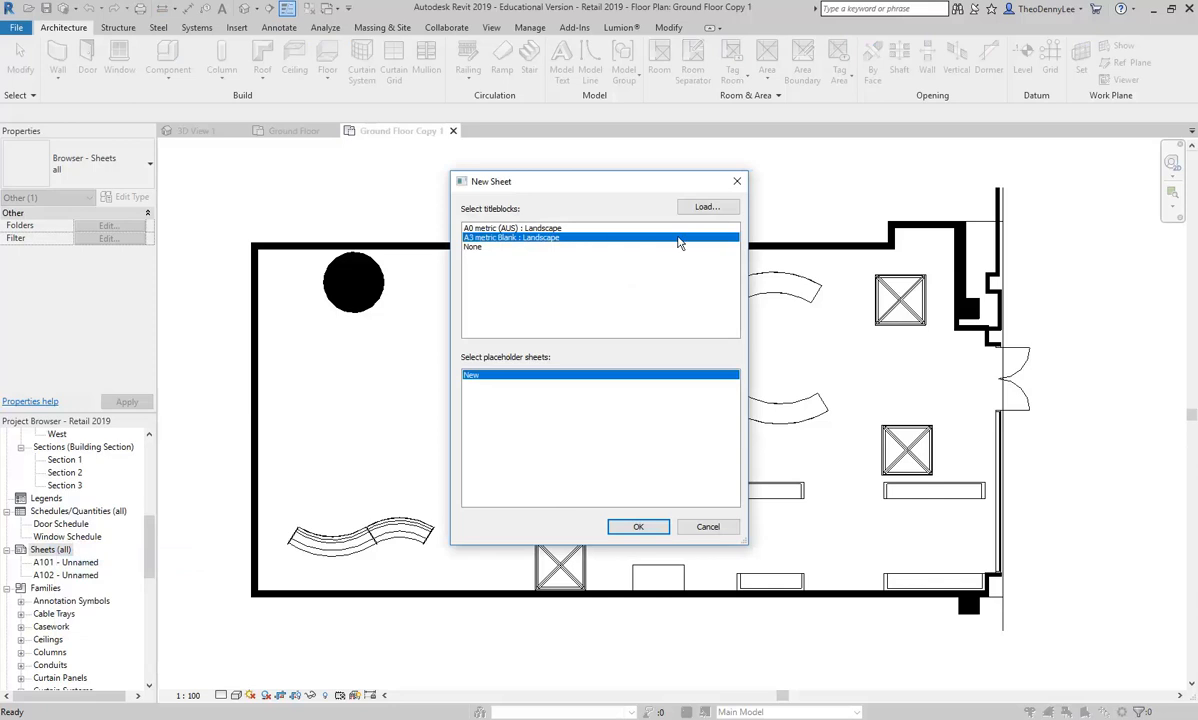
left_click(705, 207)
scroll(225, 267, "down", 5)
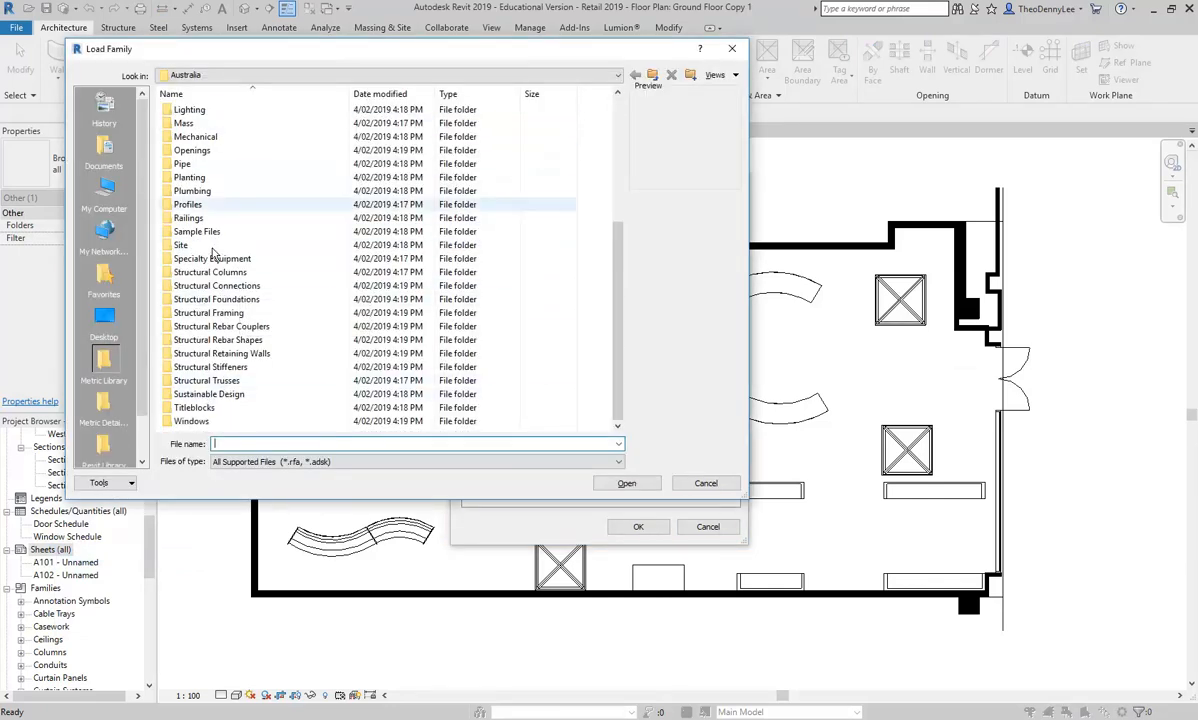
scroll(108, 415, "down", 2)
left_click(110, 413)
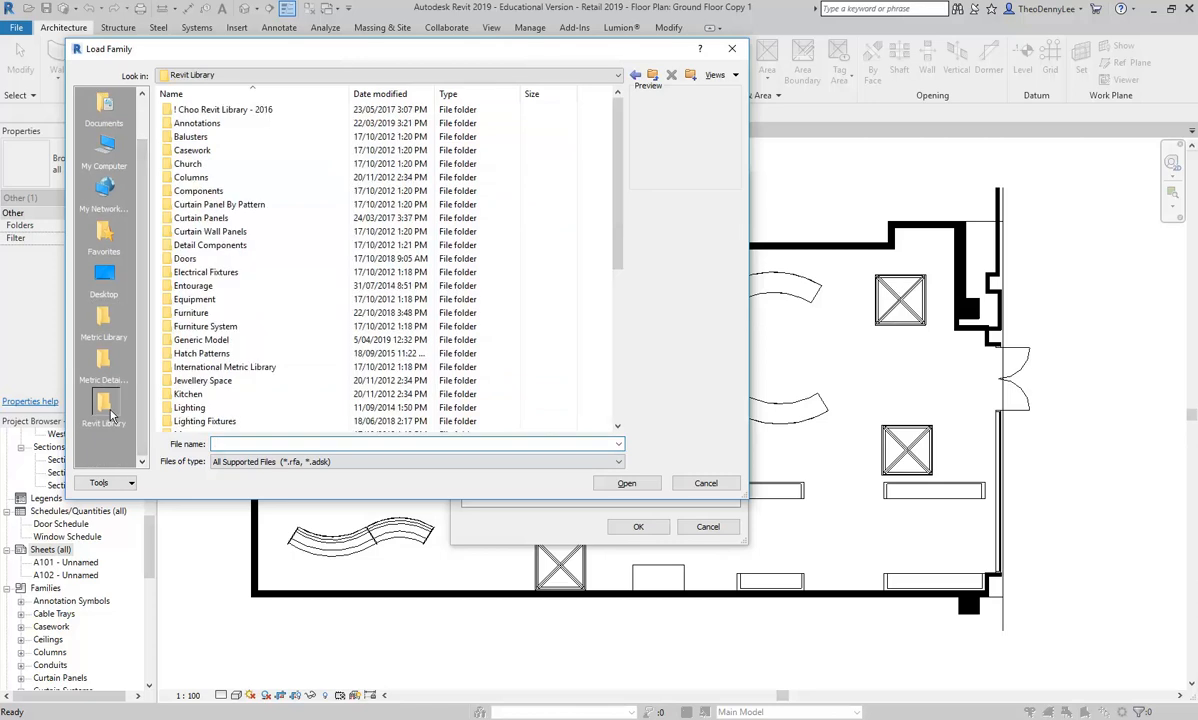
left_click_drag(747, 496, 1056, 655)
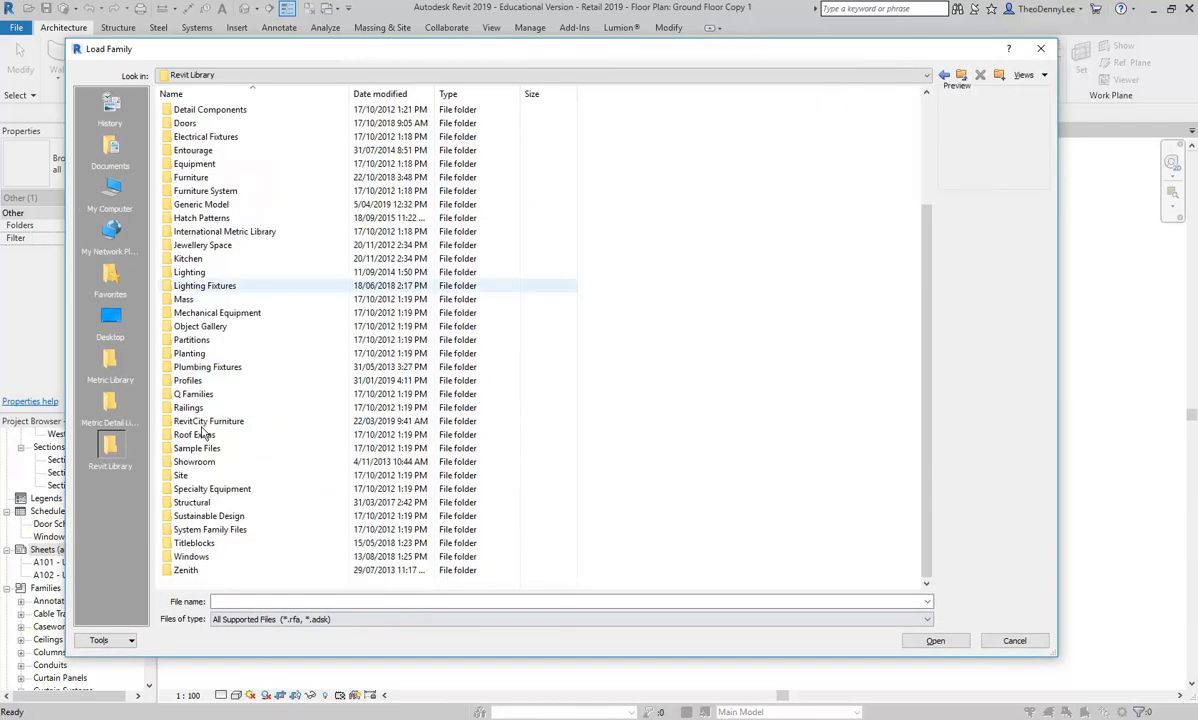
double_click(194, 543)
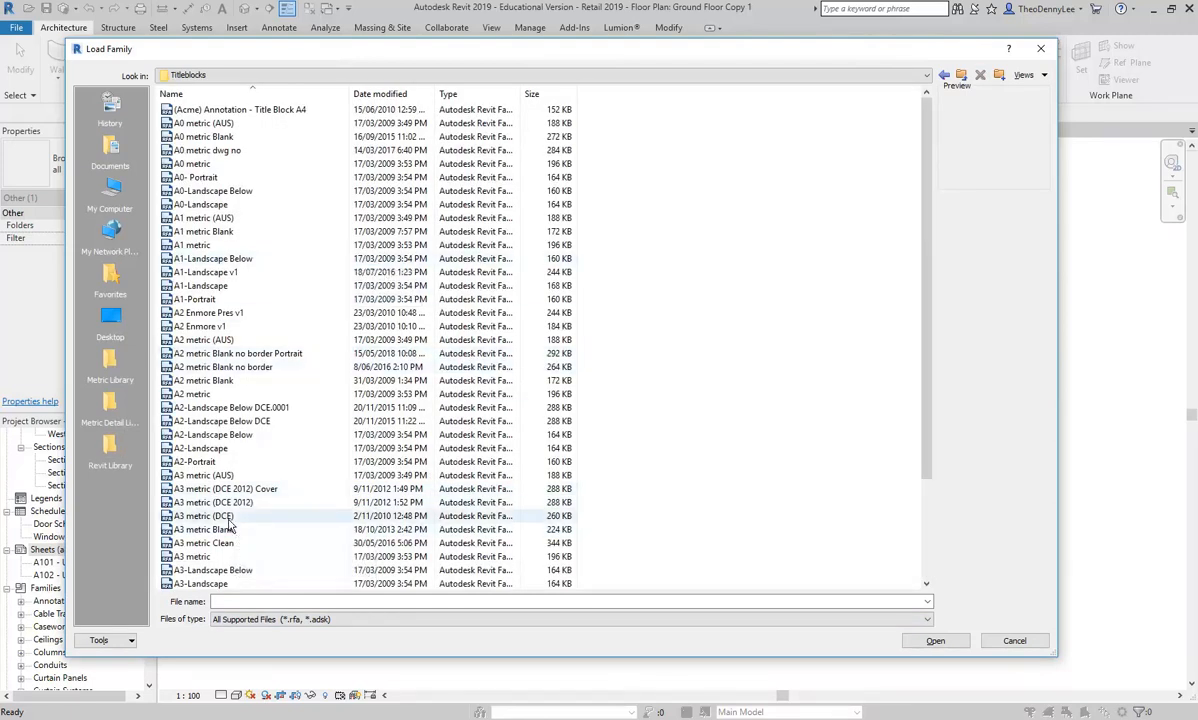
Step: Compare the A3 title block previews, load A3 metric Blank and create the sheet with its Landscape type
left_click(192, 558)
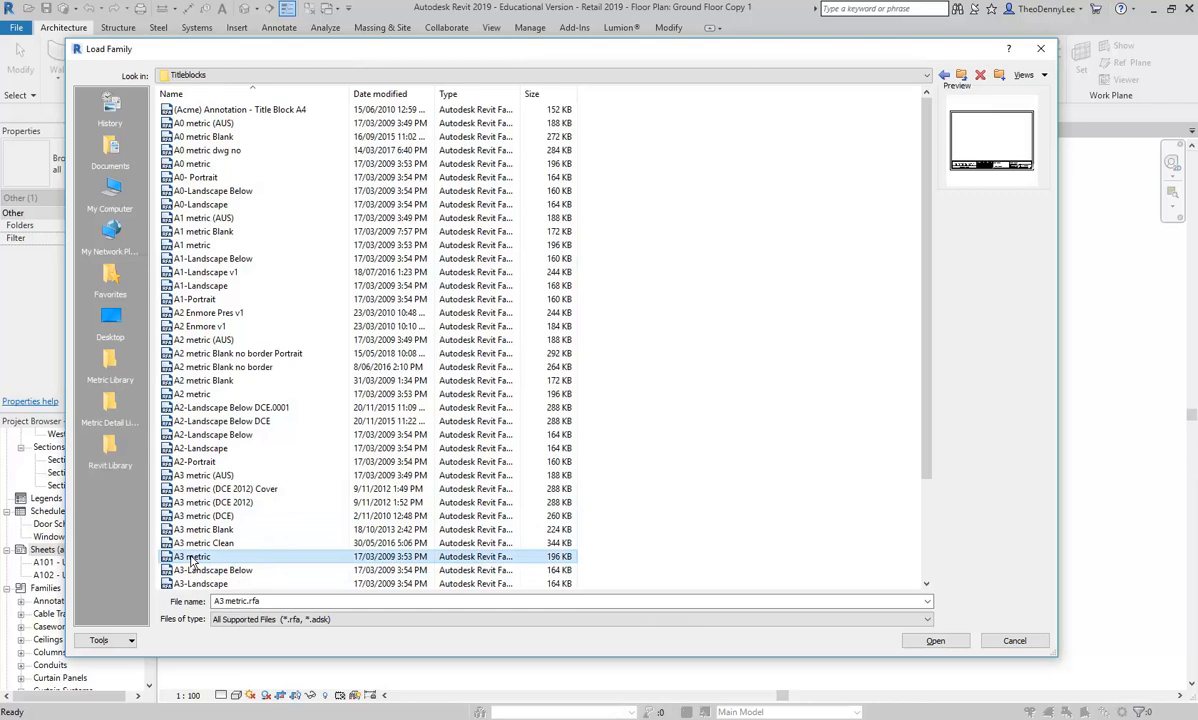
left_click(197, 544)
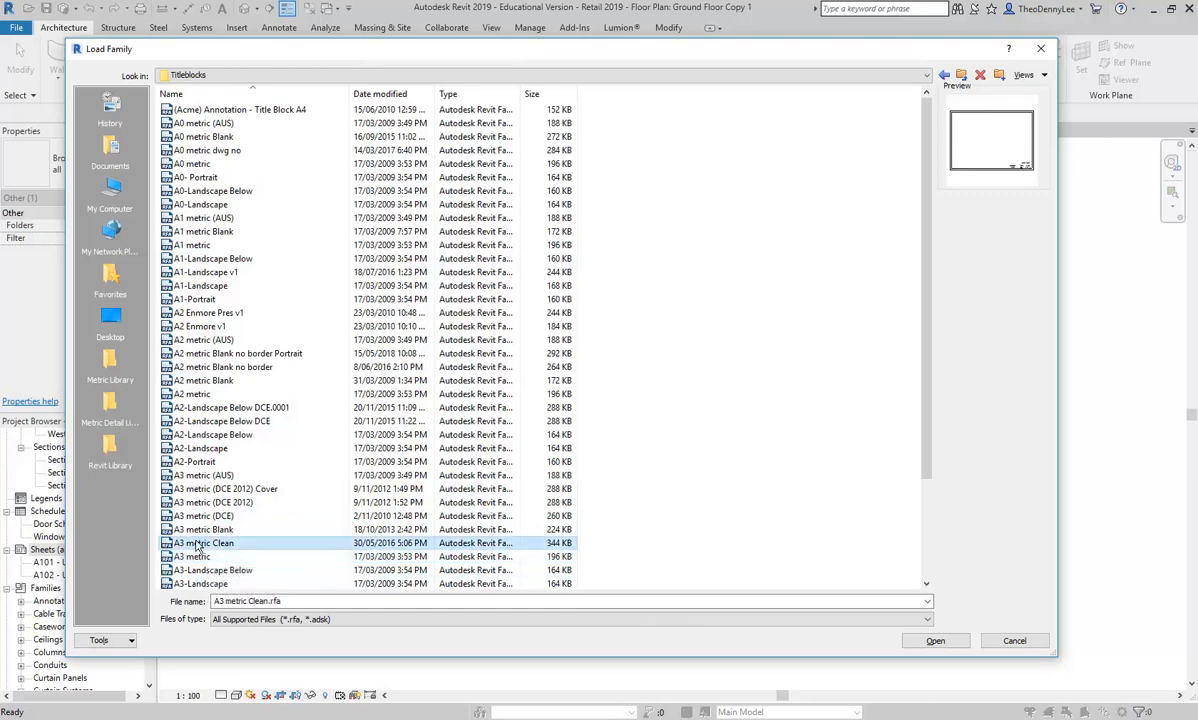
left_click(194, 532)
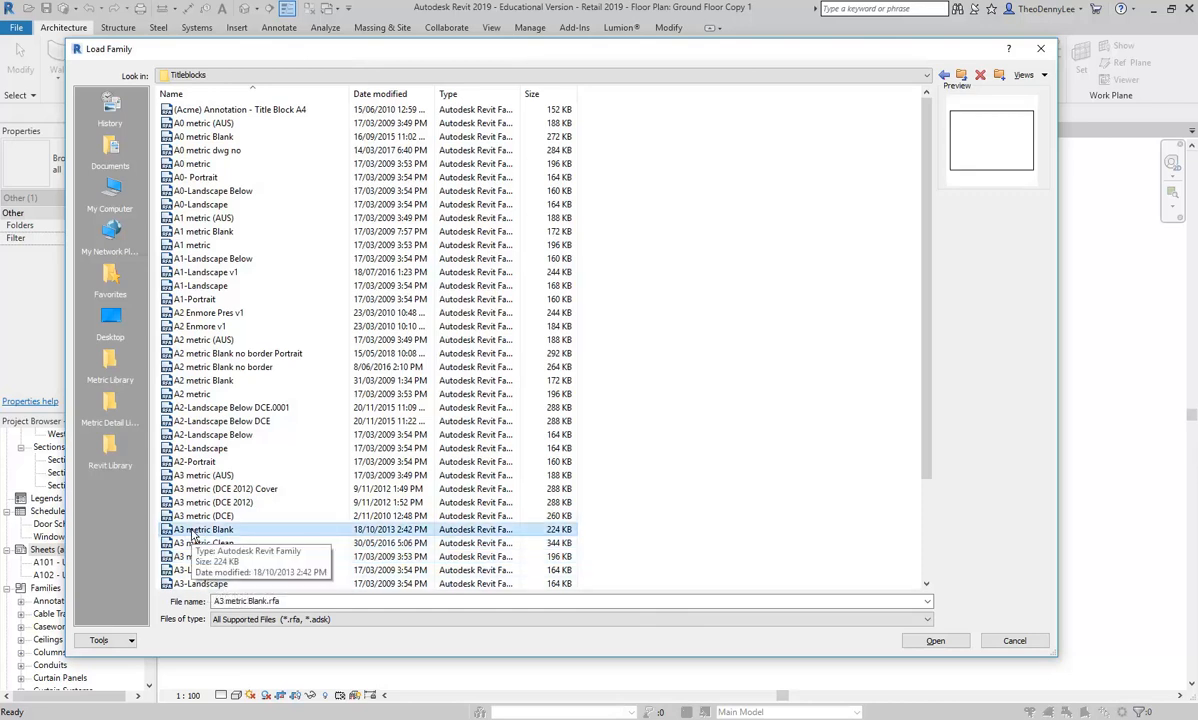
double_click(194, 532)
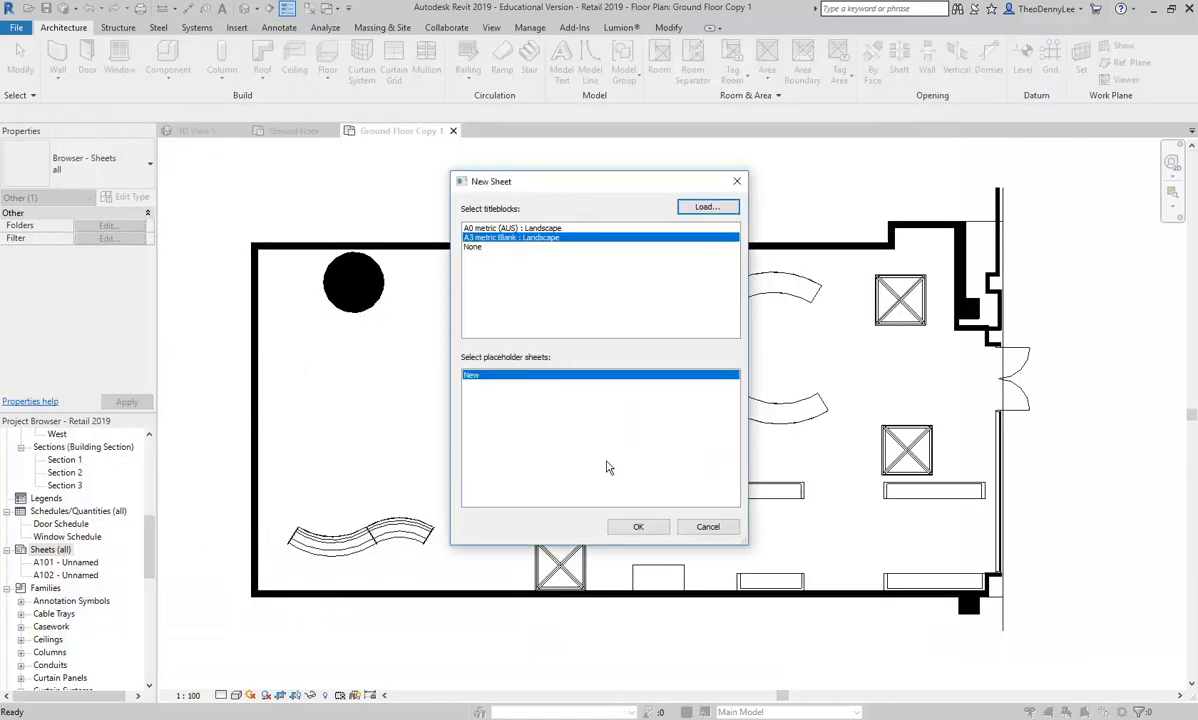
left_click(638, 526)
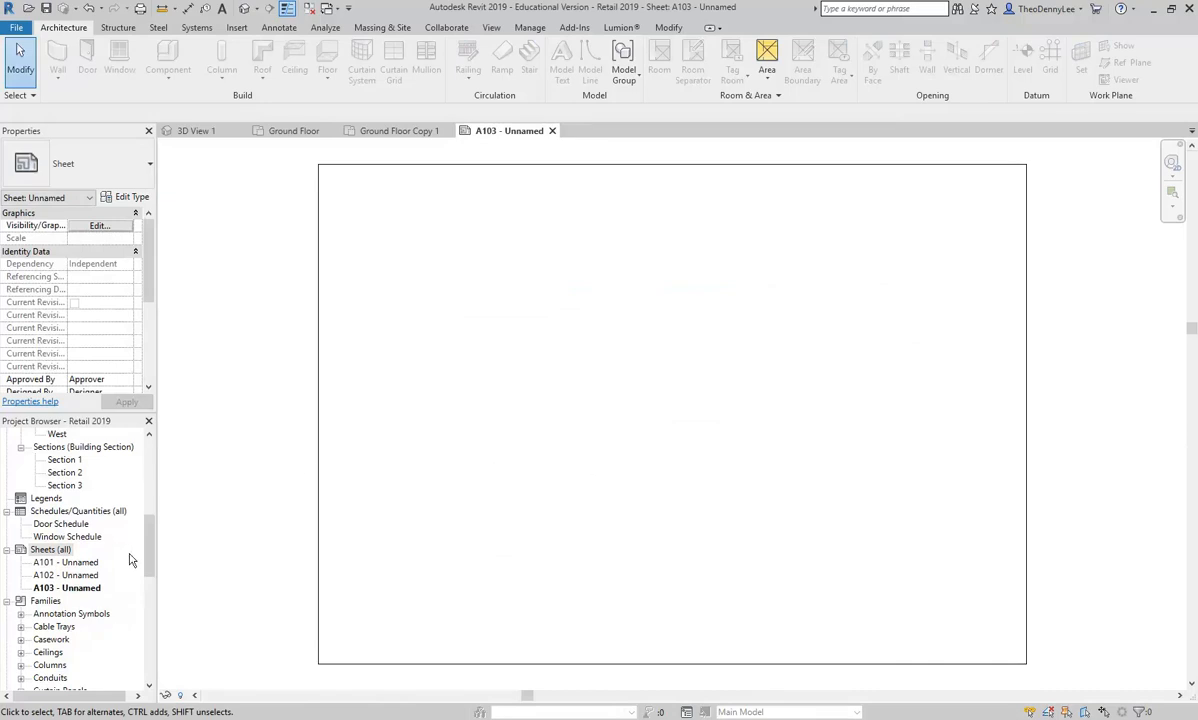
Step: Place the Ground Floor Copy 1 plan near the middle of the new A3 sheet
left_click_drag(150, 537, 165, 460)
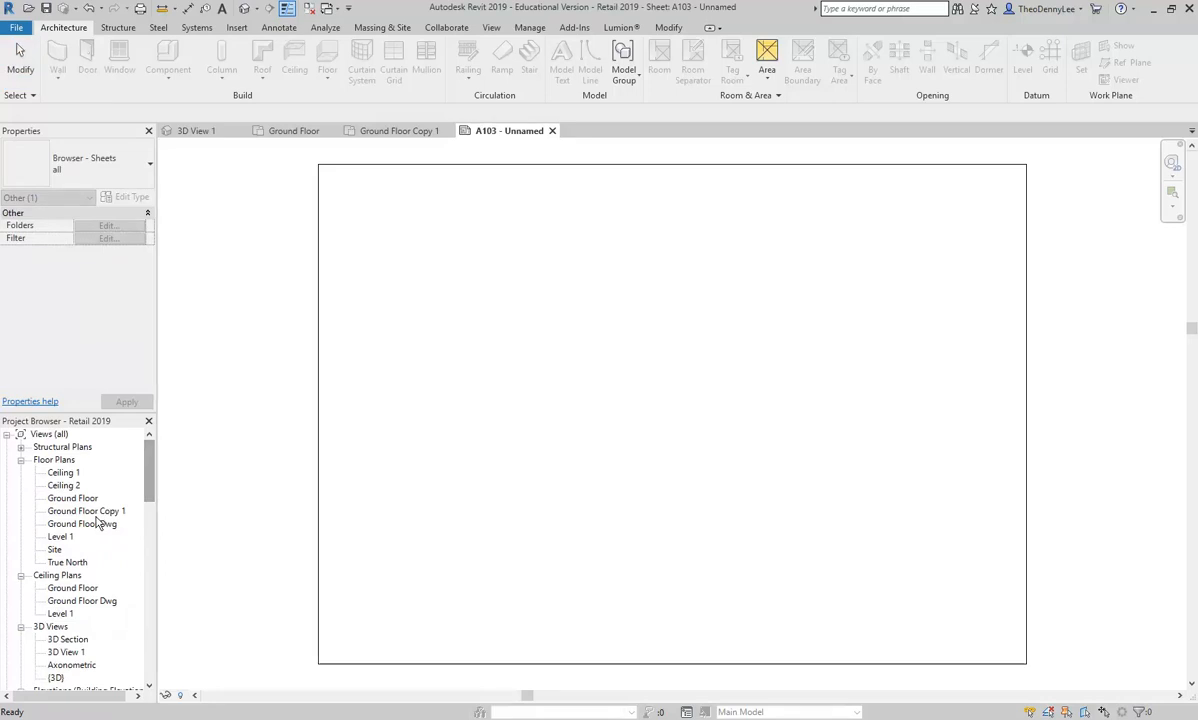
left_click(74, 514)
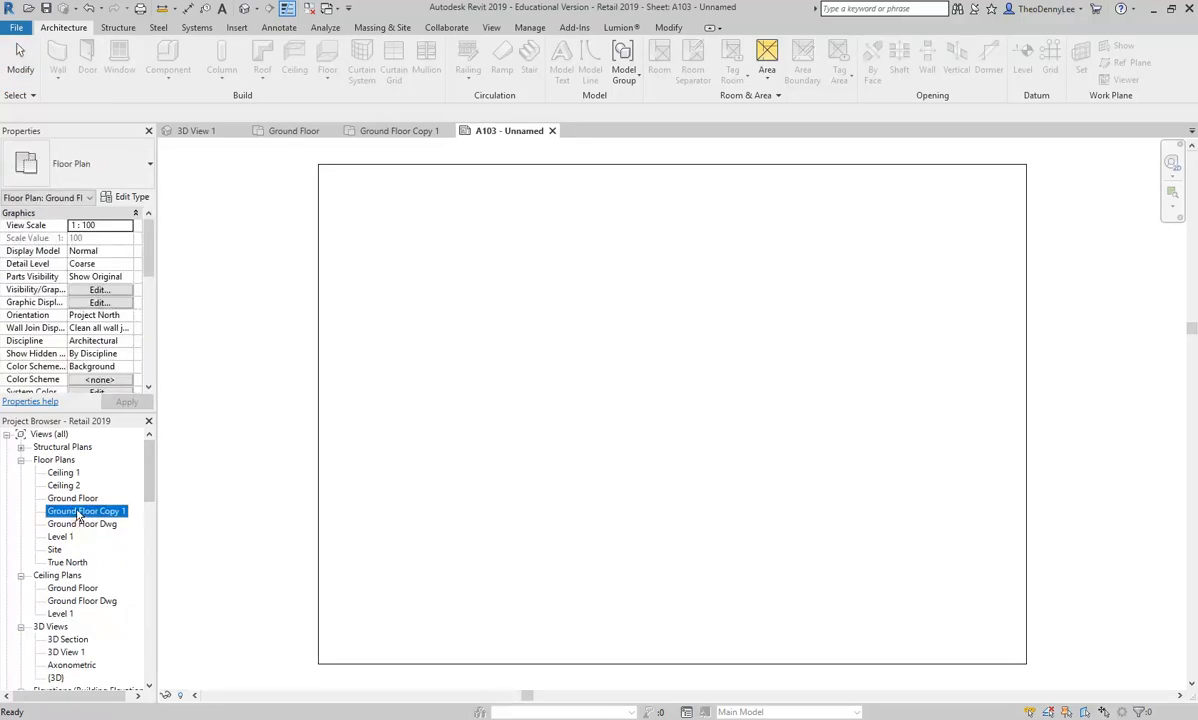
left_click_drag(78, 514, 675, 406)
left_click(689, 395)
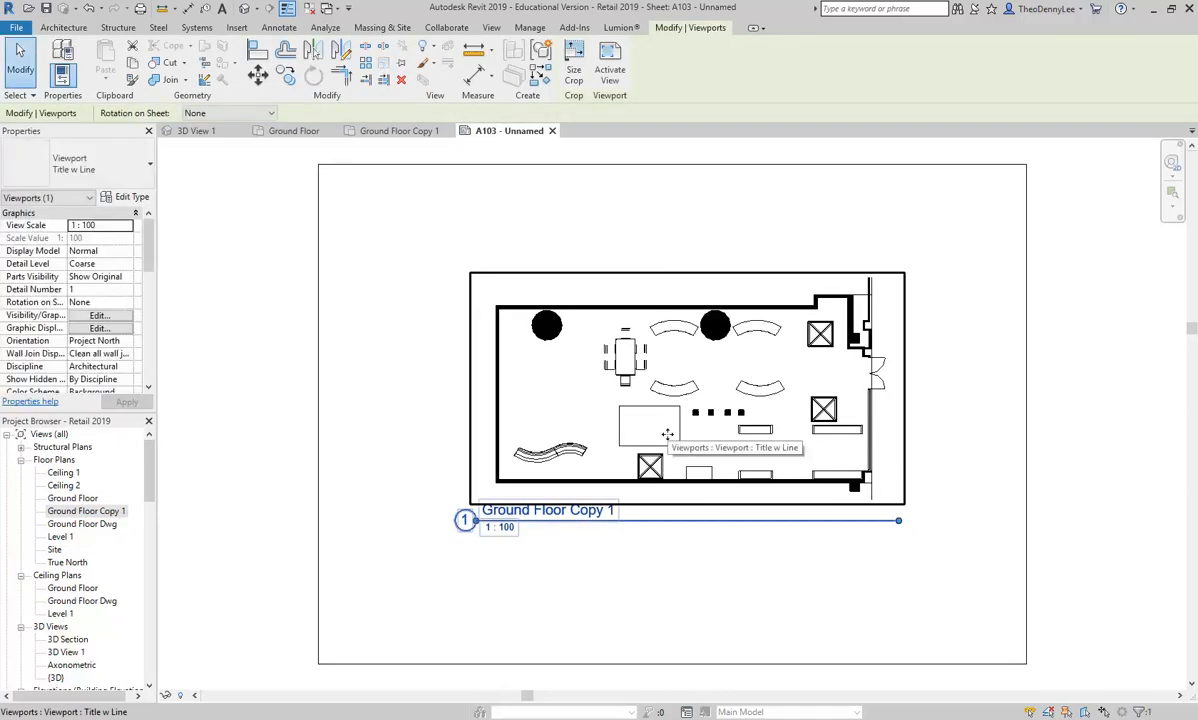
mouse_move(666, 447)
left_mouse_down()
mouse_move(641, 460)
mouse_move(651, 456)
left_mouse_up()
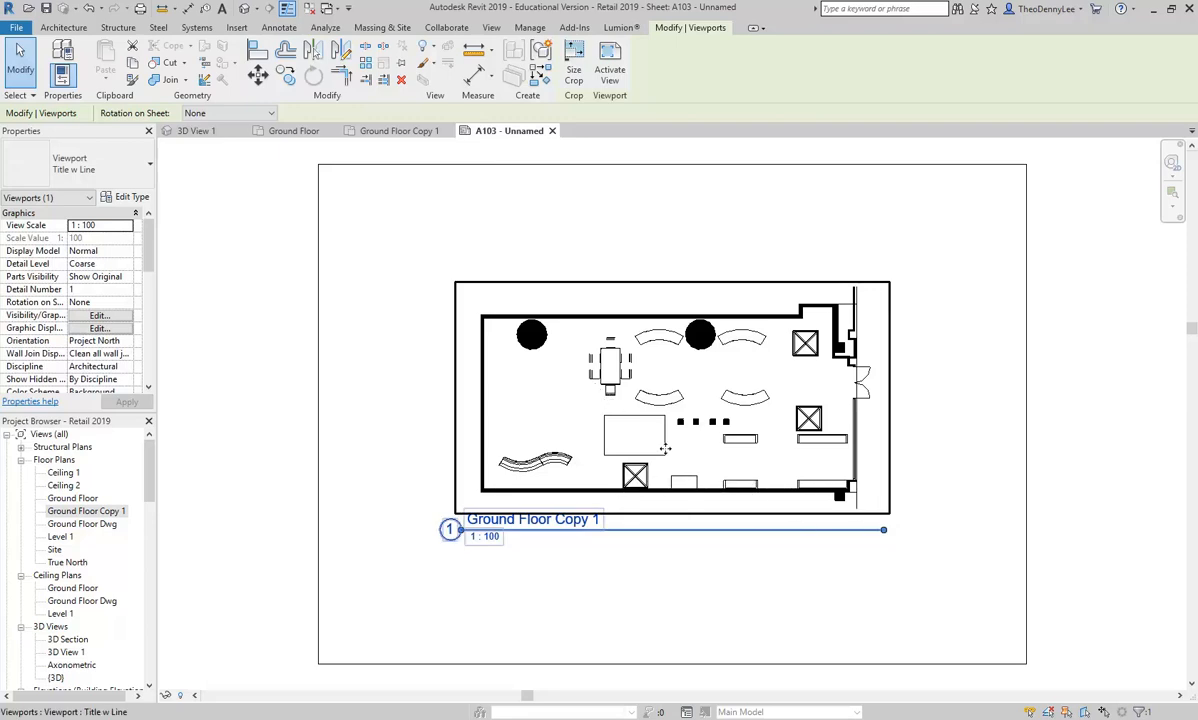
left_click(570, 613)
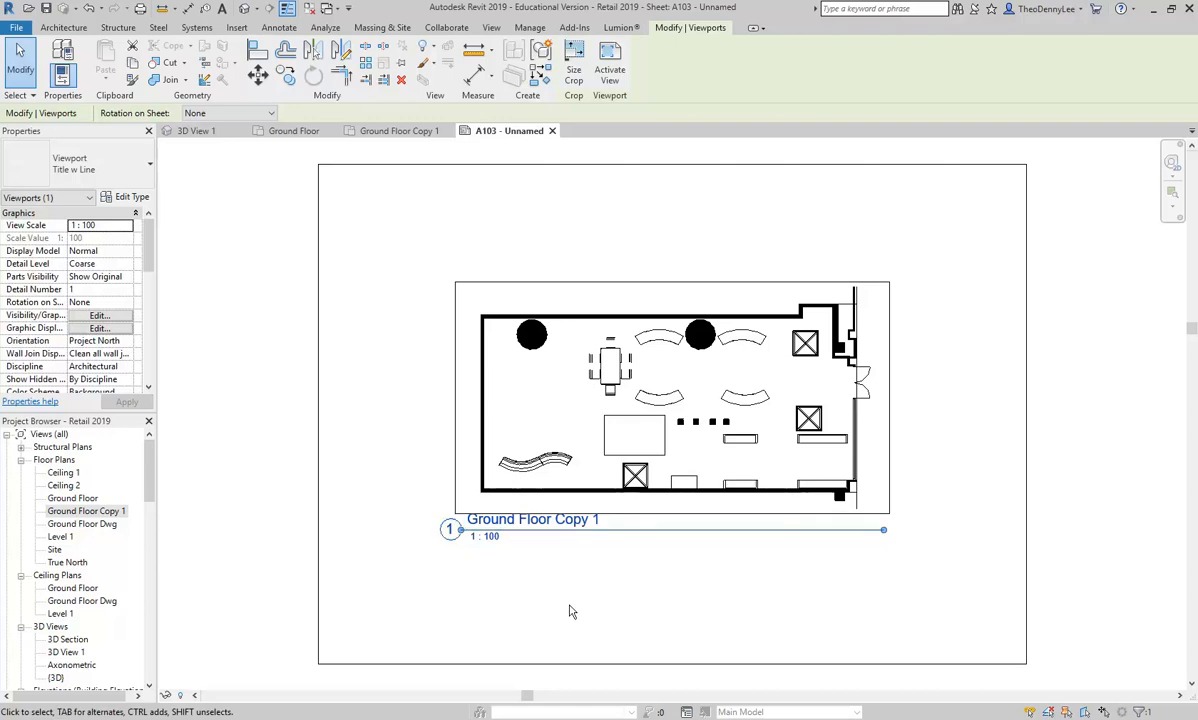
Step: Set the floor plan viewport's scale to 1:50 and recentre it over the sheet
left_click(607, 433)
left_click(127, 227)
left_click(92, 238)
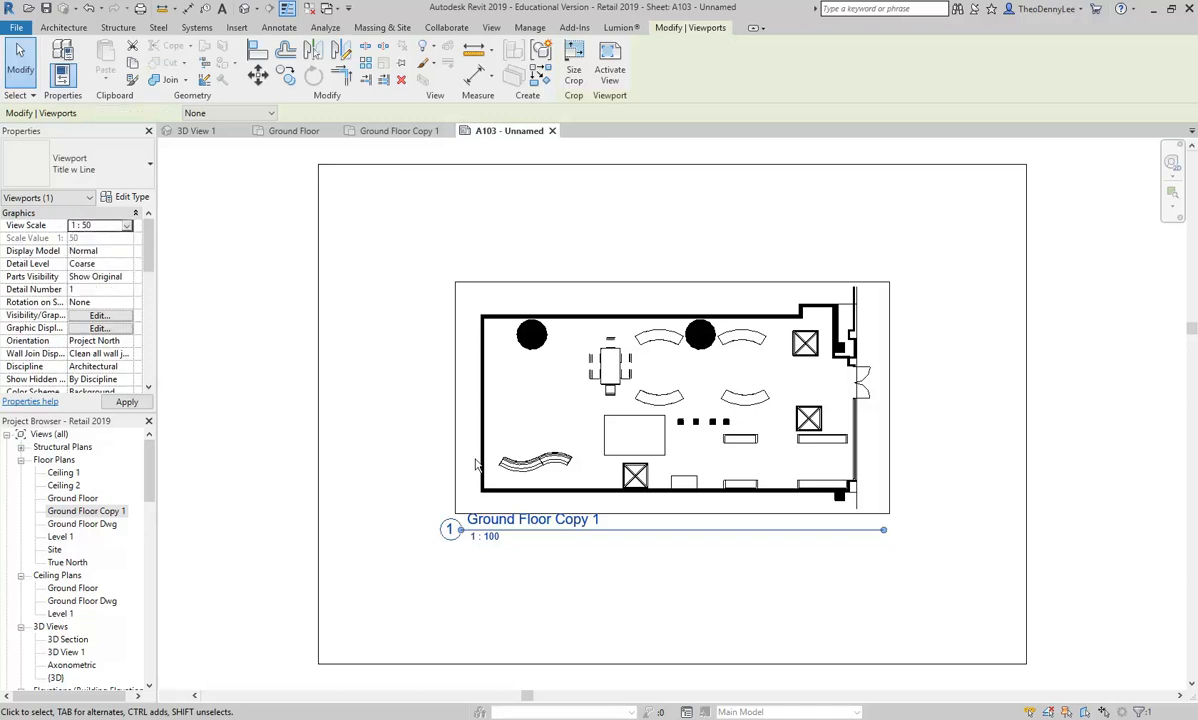
scroll(692, 384, "down", 5)
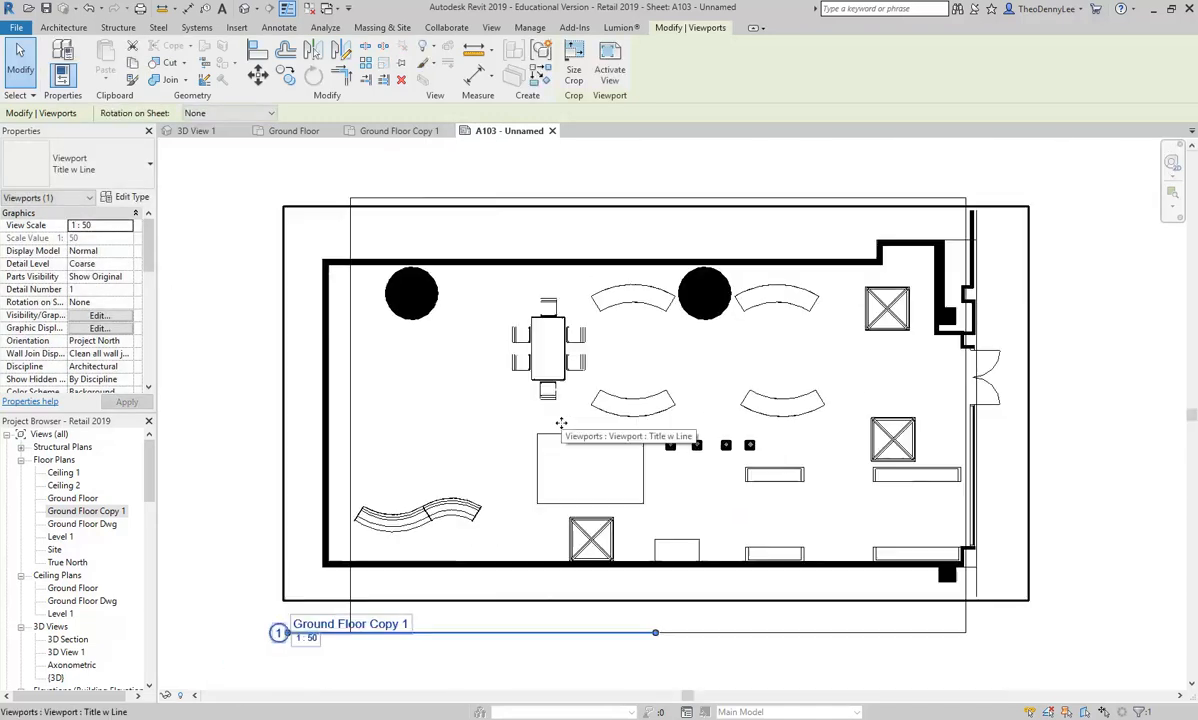
left_click_drag(586, 449, 612, 455)
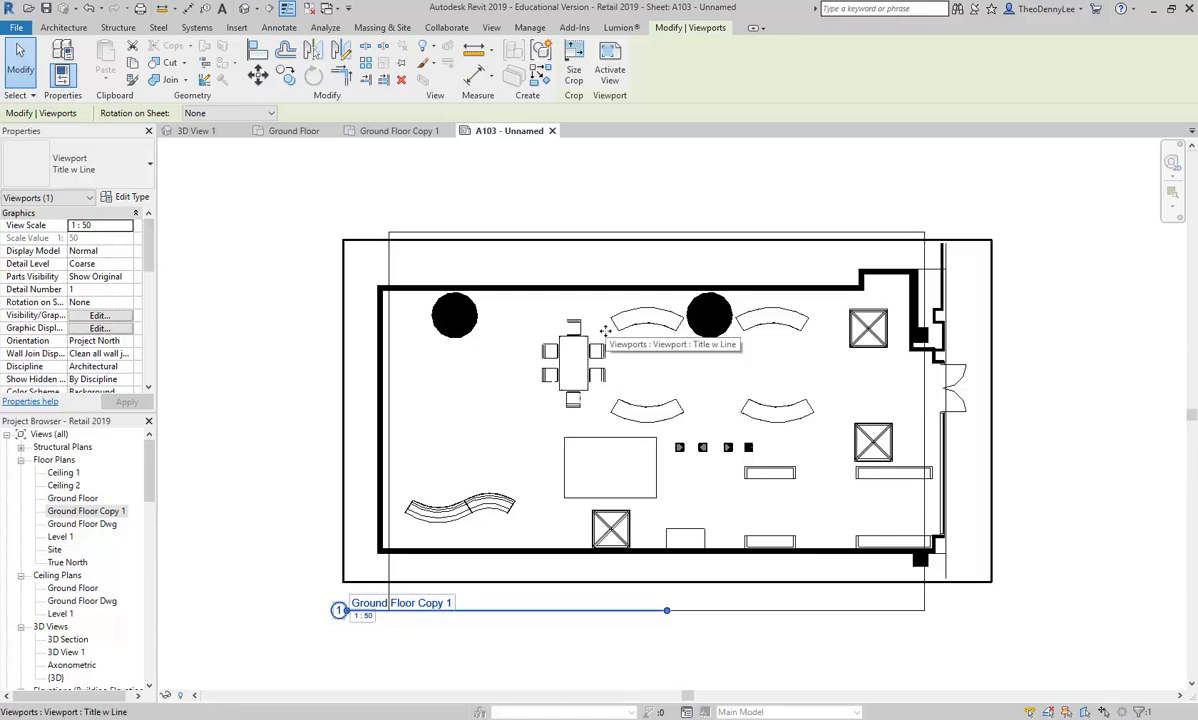
left_click(432, 186)
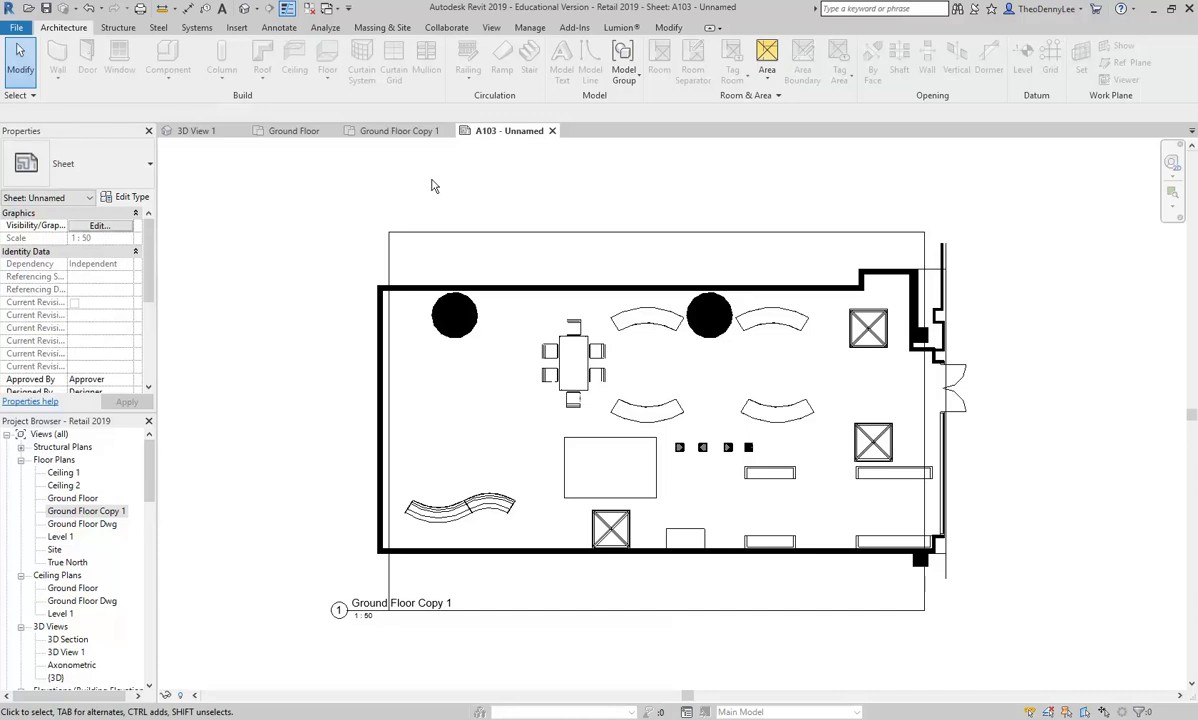
Step: Replace the sheet's title block with the A4 metric Blank family loaded from the Titleblocks folder, after previewing the blank A2 options
left_click(479, 236)
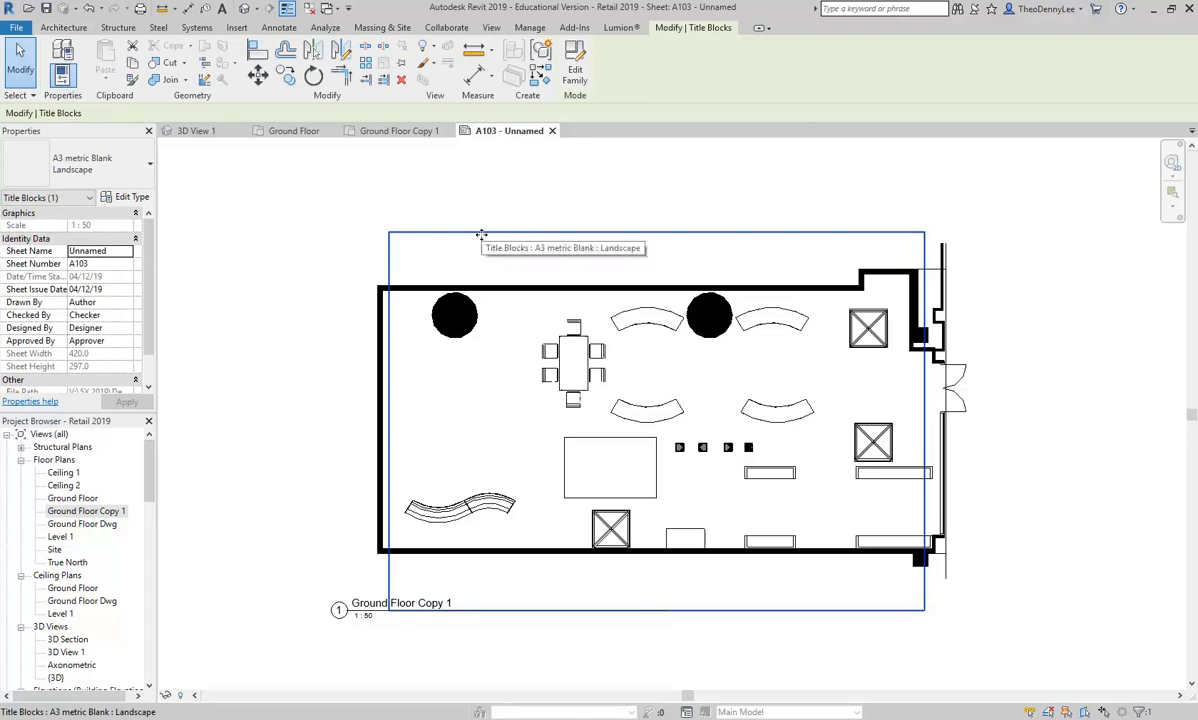
left_click(130, 197)
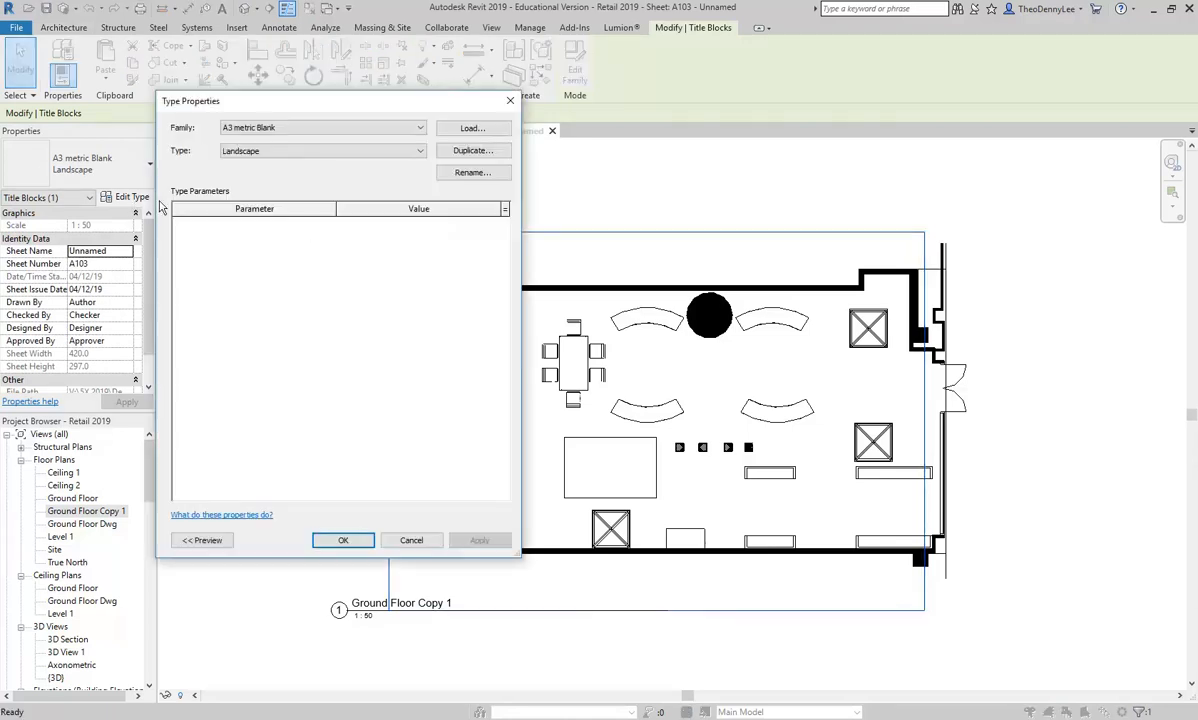
left_click(465, 131)
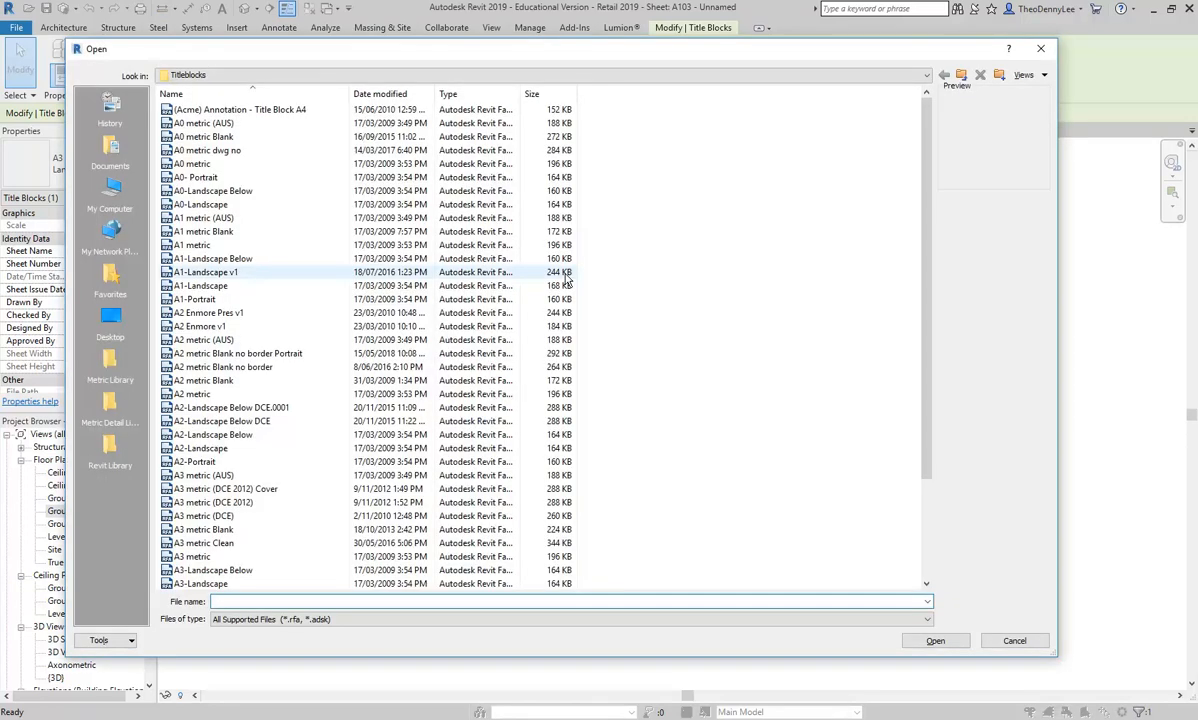
left_click(207, 382)
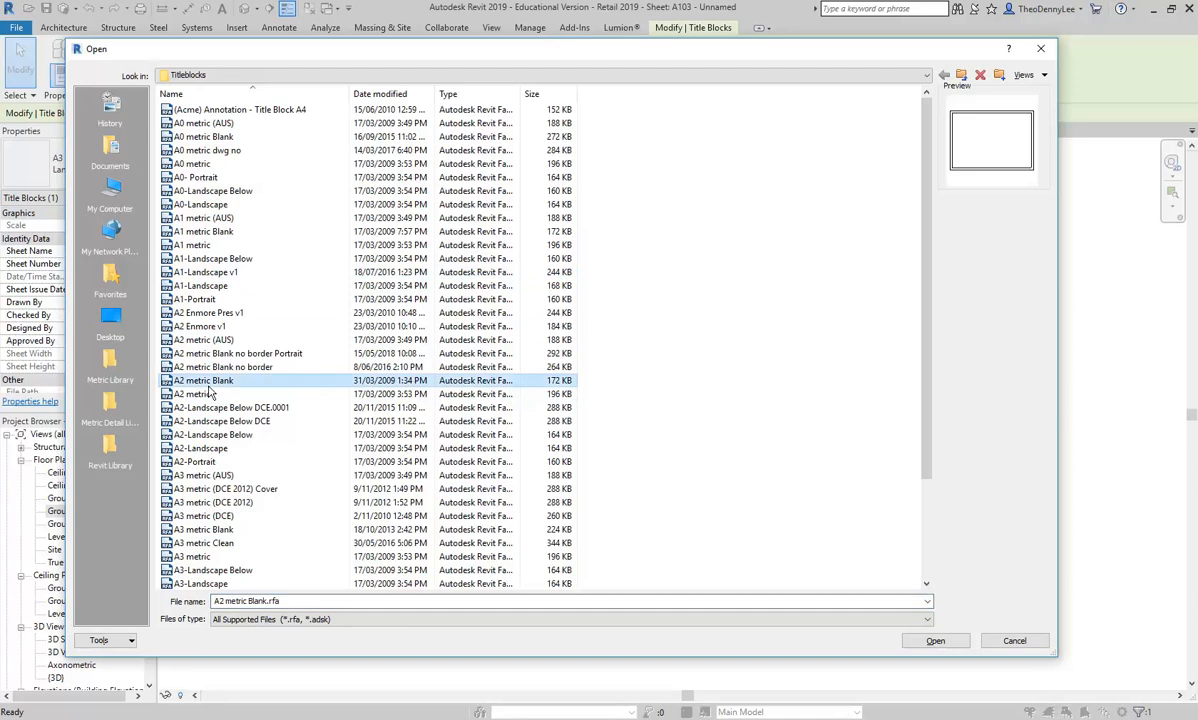
left_click(216, 368)
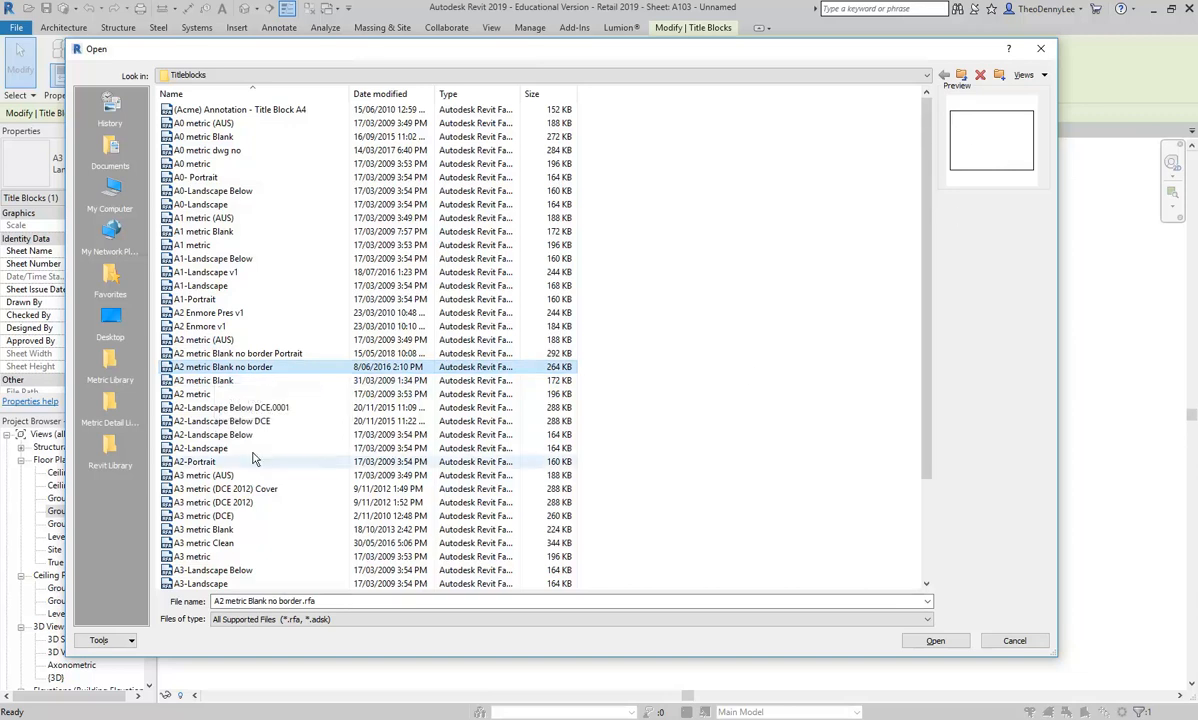
scroll(214, 410, "down", 3)
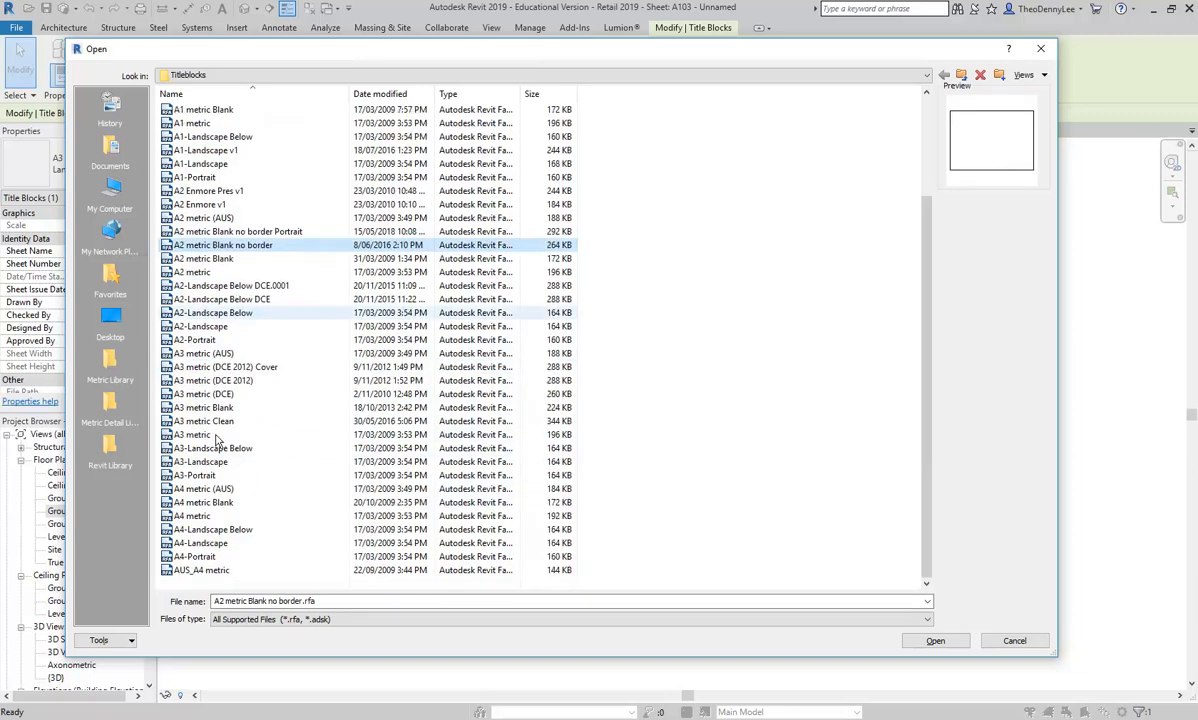
left_click(229, 503)
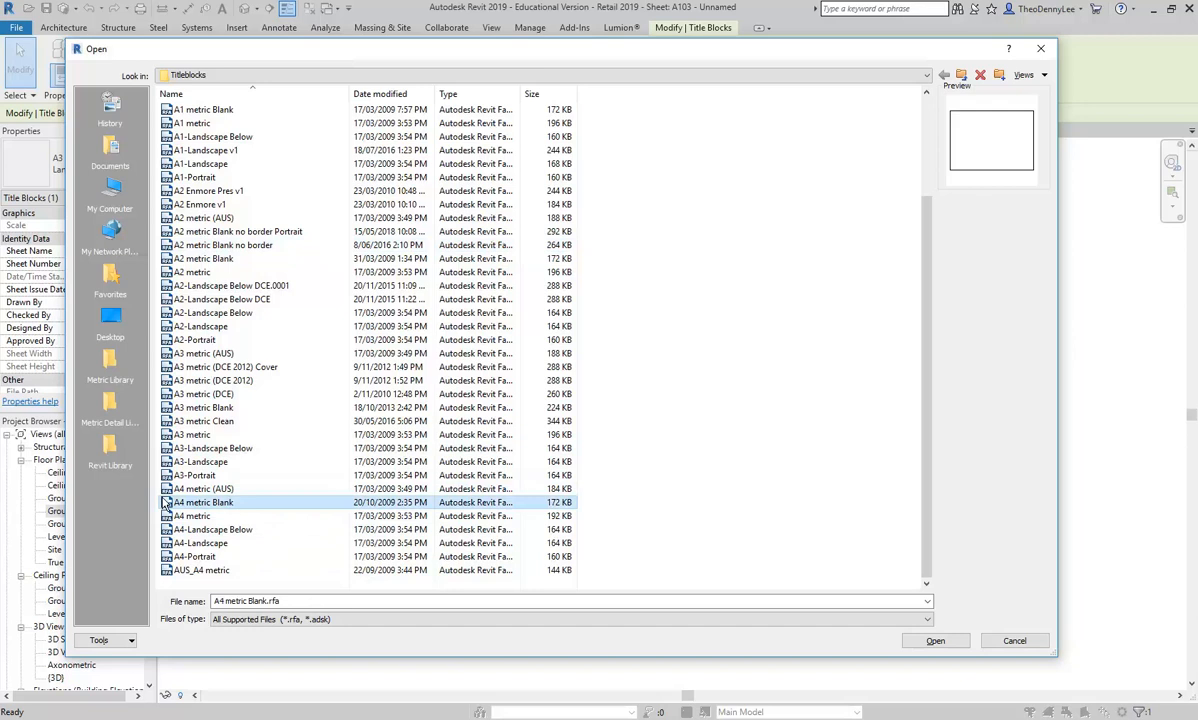
left_click(911, 645)
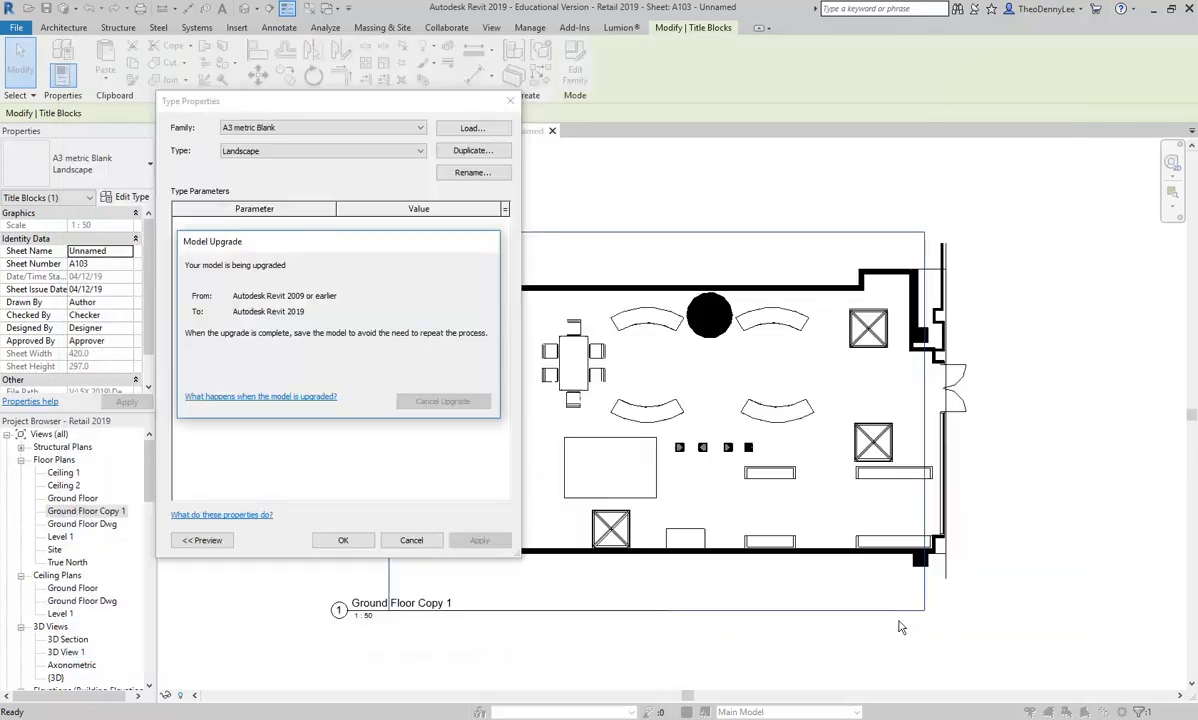
left_click(343, 541)
Step: Set the plan viewport's scale to 1:100 and move it inside the smaller A4 sheet
left_click(858, 318)
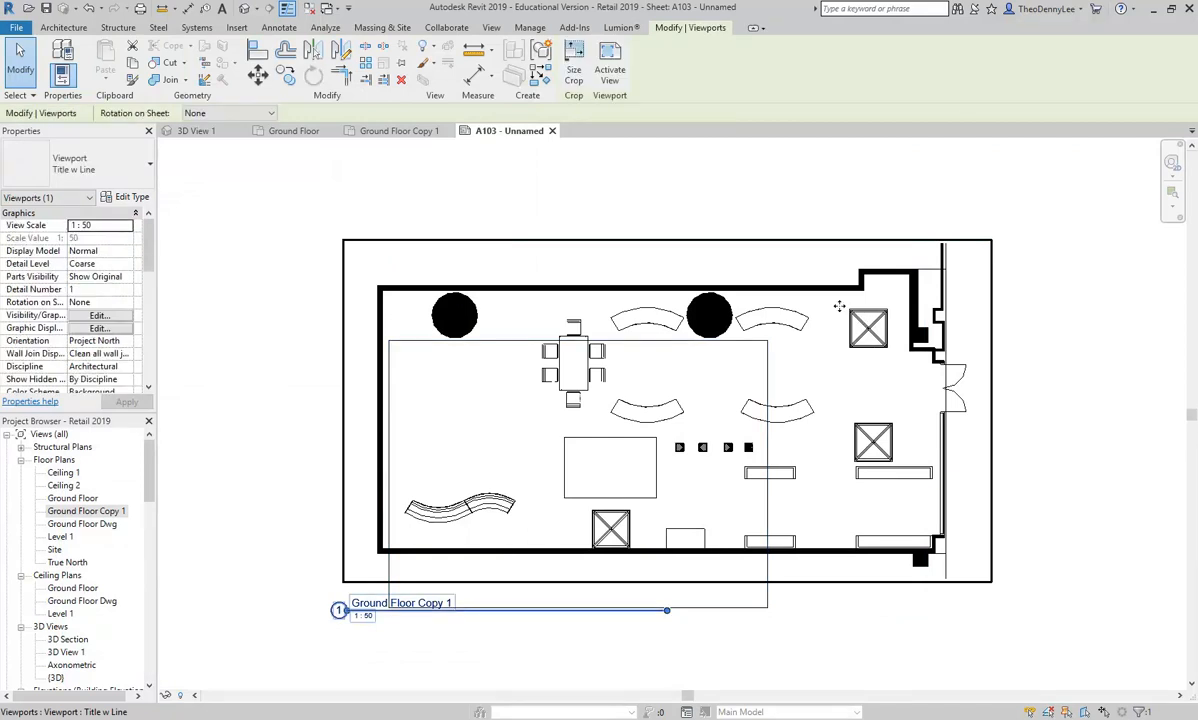
left_click(125, 225)
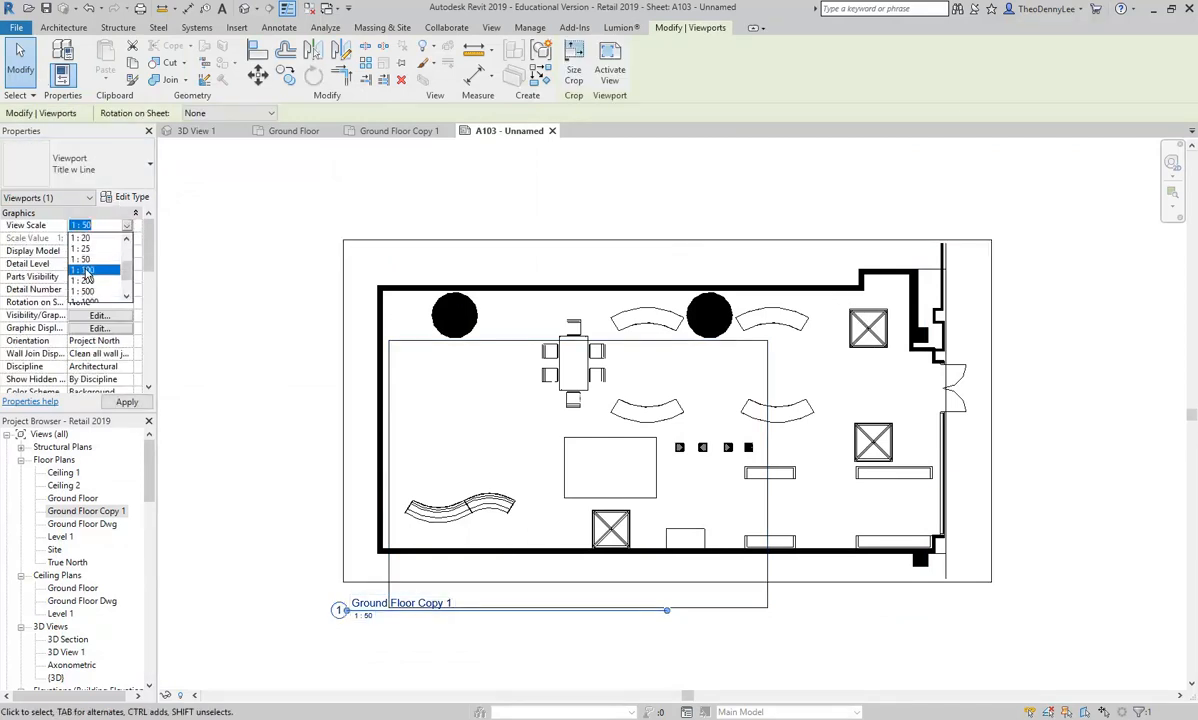
left_click(87, 270)
left_click_drag(488, 508, 571, 420)
scroll(561, 467, "up", 2)
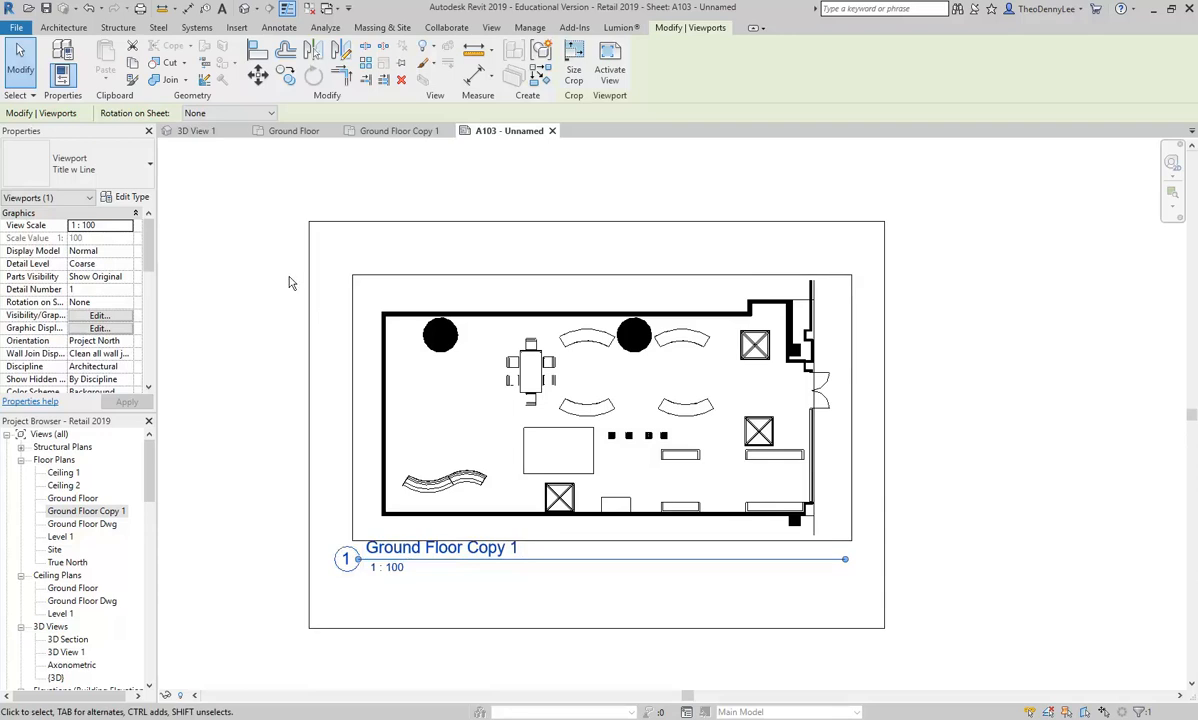
Step: Change the plan's viewport type to No Title and nudge it down twice towards the centre of the sheet
left_click(83, 162)
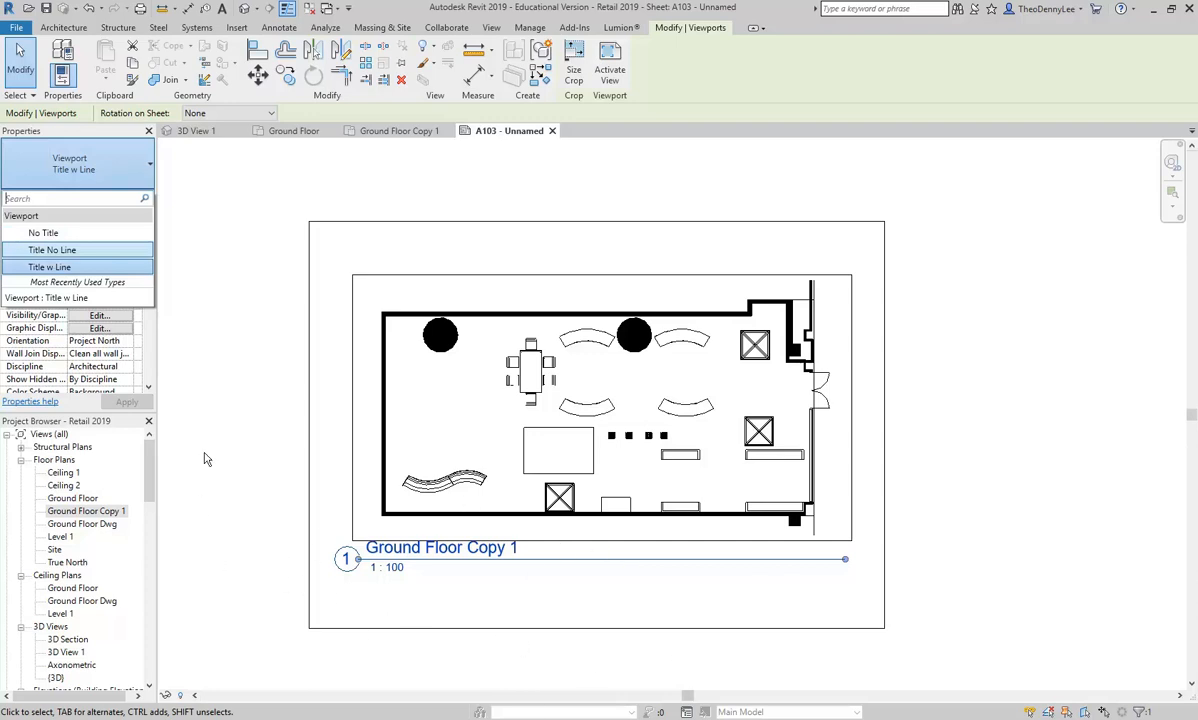
left_click(63, 236)
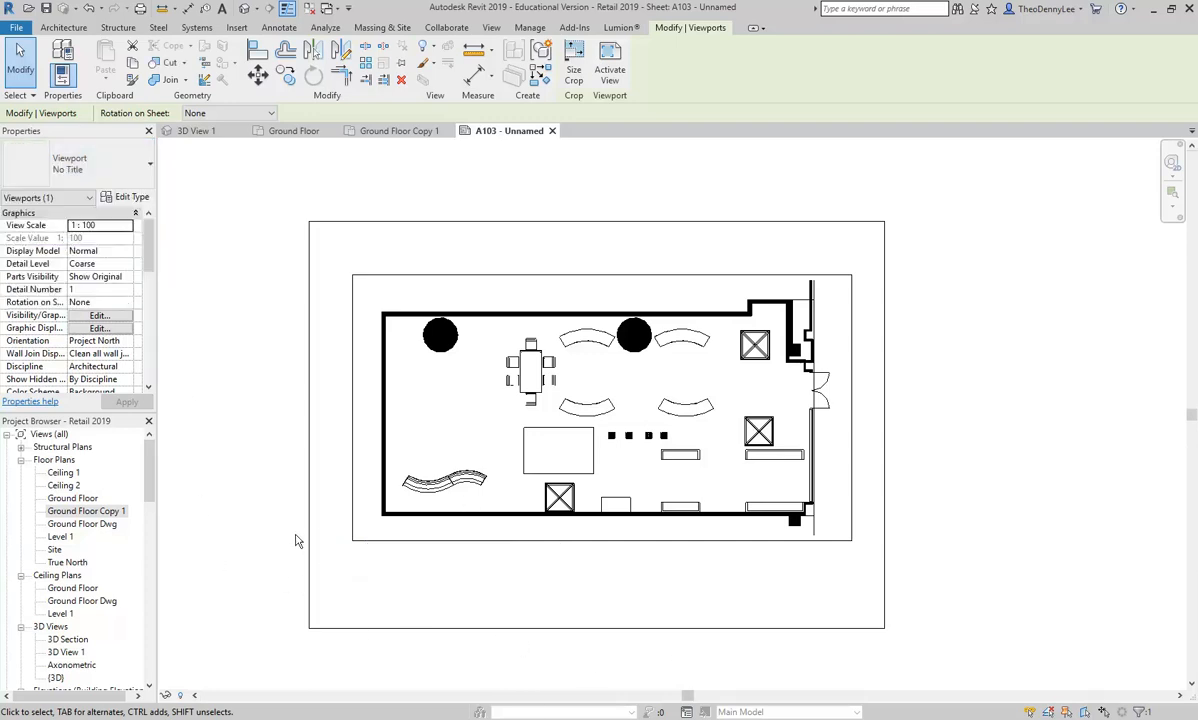
left_click(266, 443)
left_click(510, 480)
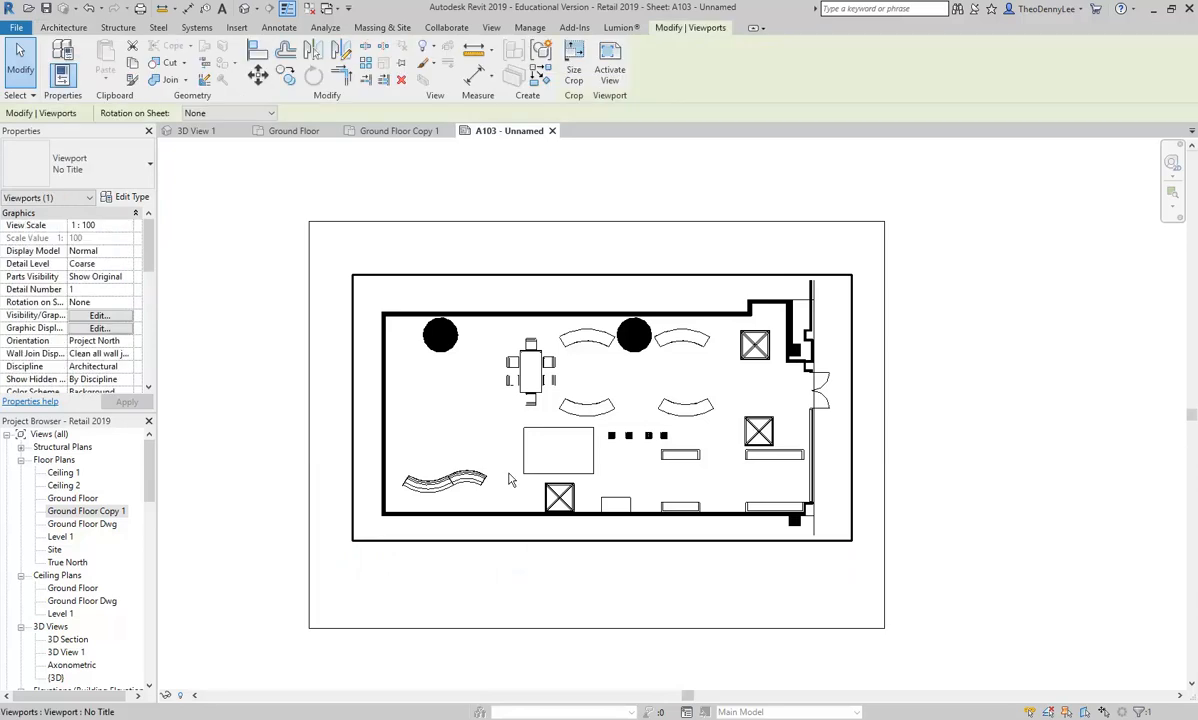
key("Down")
key("Down")
left_click(179, 382)
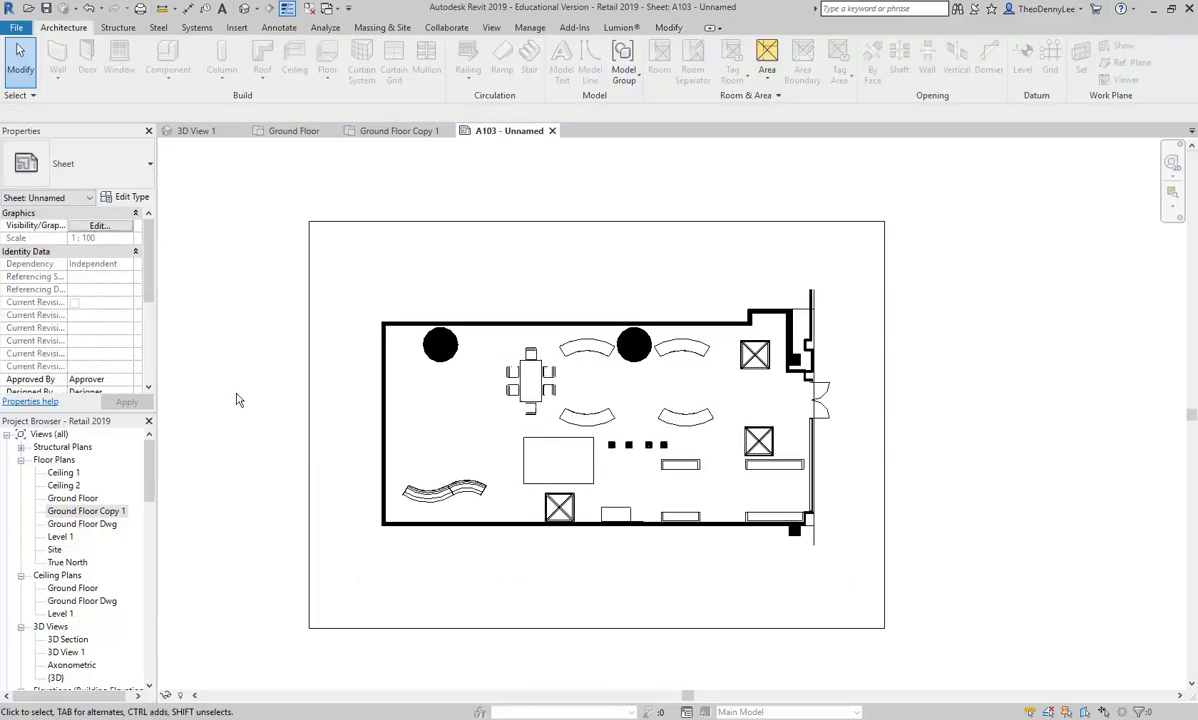
left_click_drag(237, 400, 252, 400)
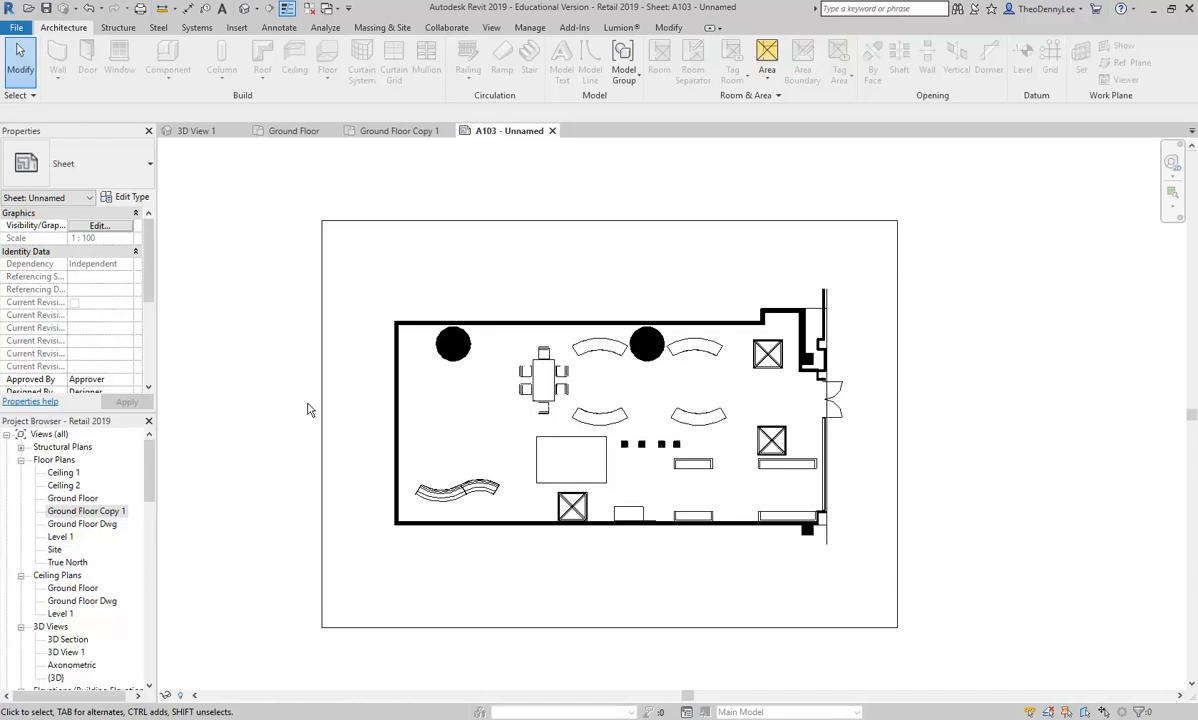
Step: Look at the Ground Floor Copy 1 floor plan and reopen sheet A103
left_click(73, 516)
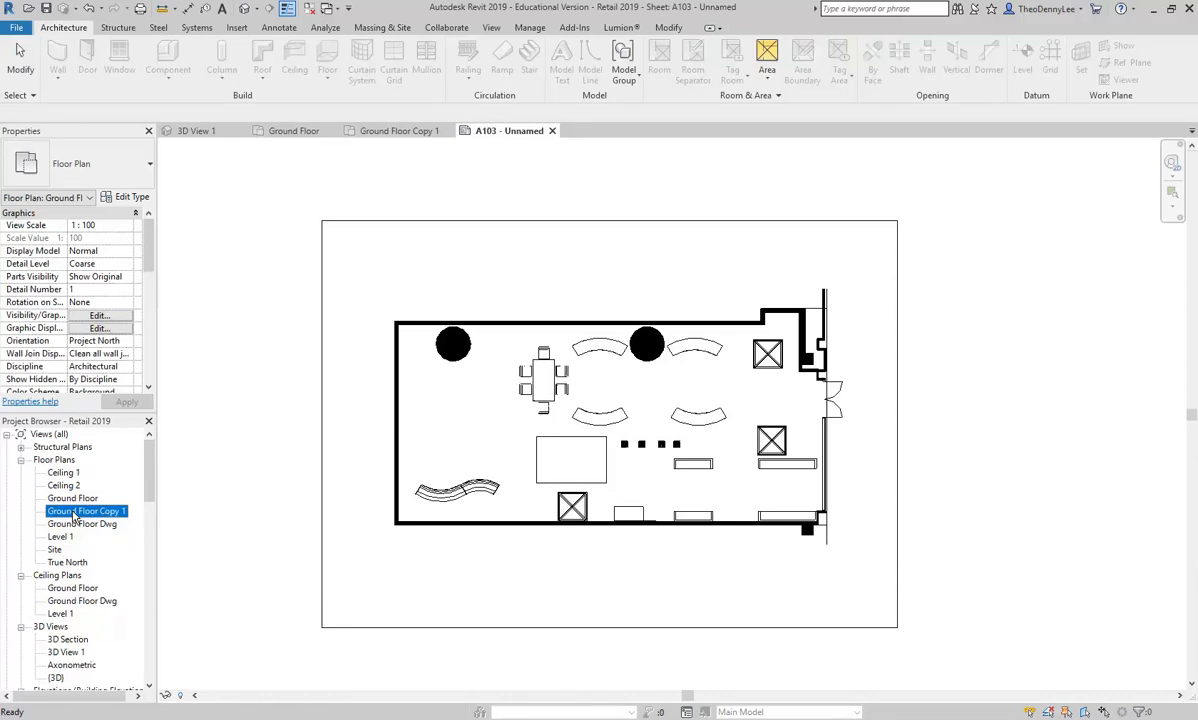
double_click(73, 514)
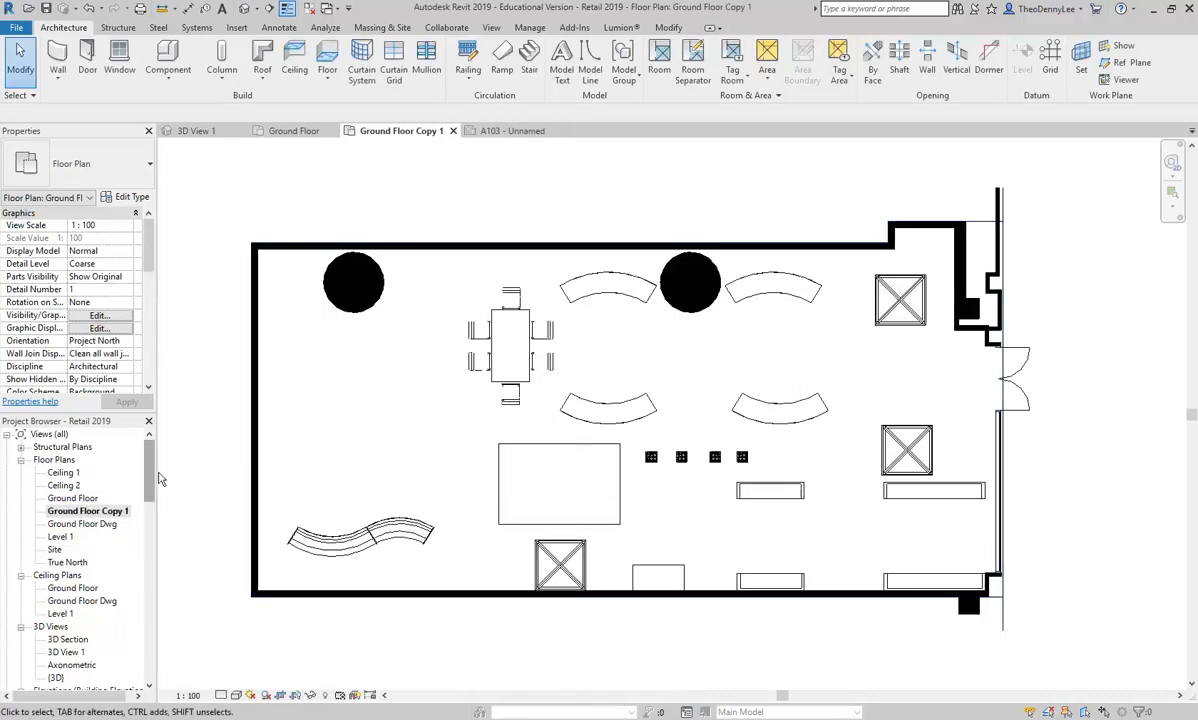
left_click_drag(152, 483, 151, 570)
double_click(66, 511)
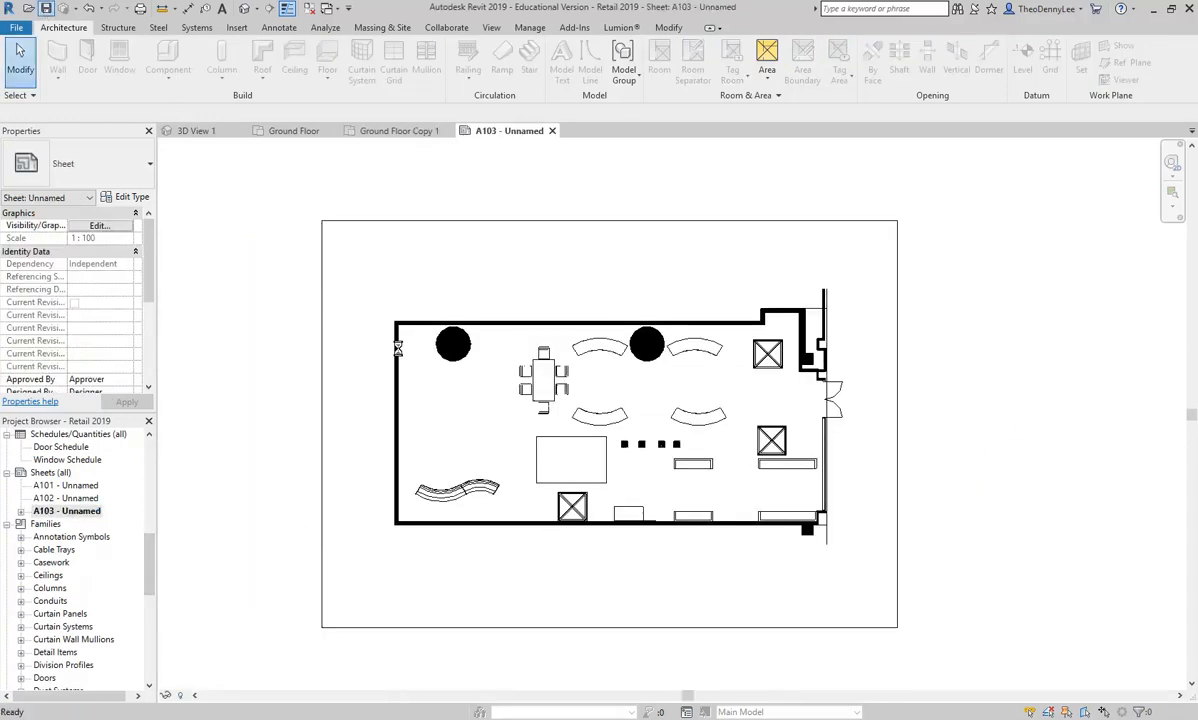
Step: Start printing the current sheet and choose Adobe PDF as the printer
left_click(16, 28)
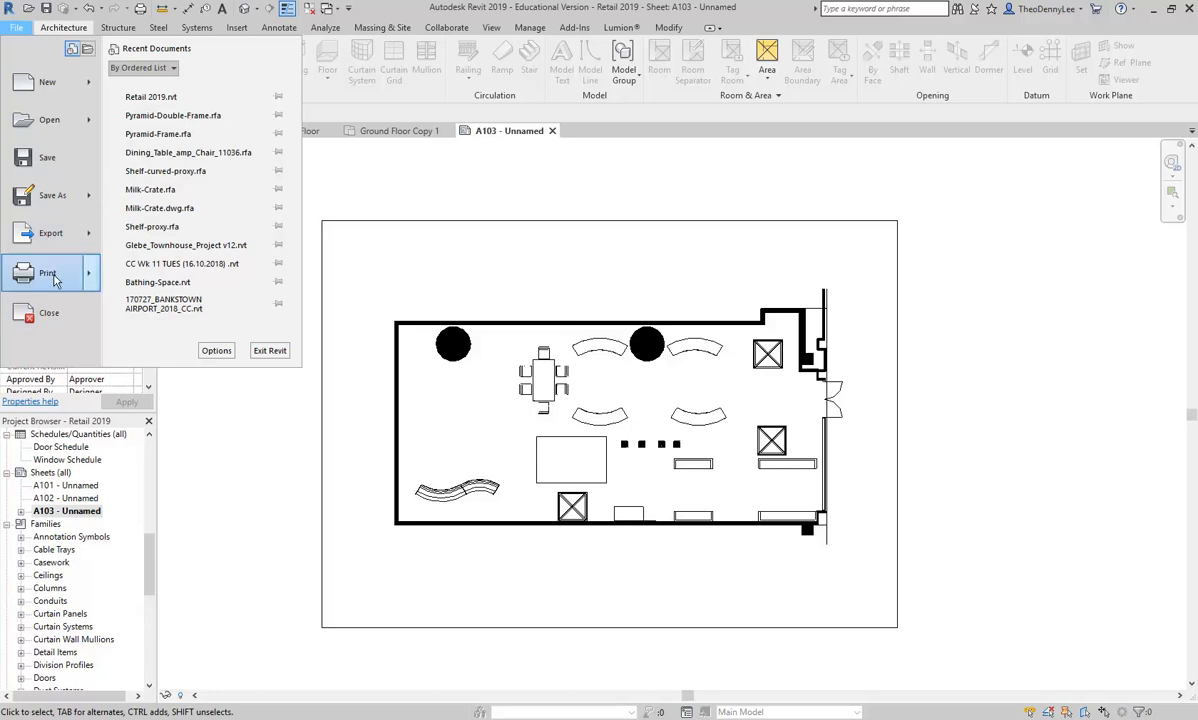
mouse_move(55, 280)
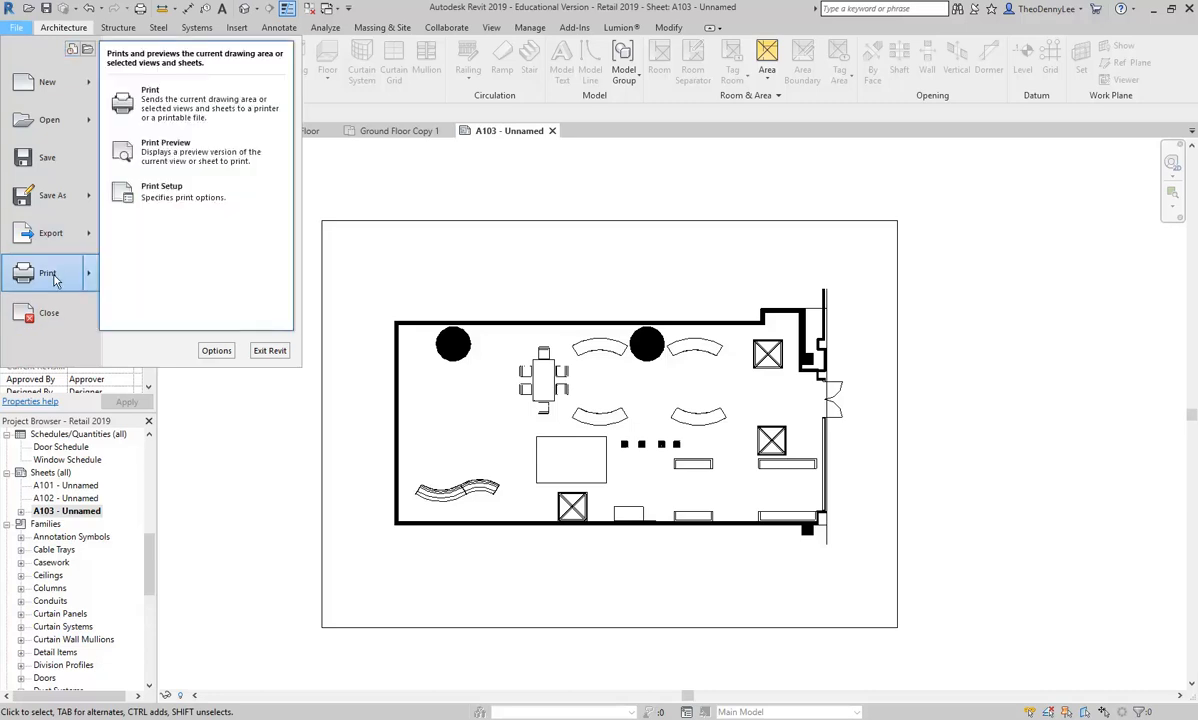
left_click(170, 117)
left_click(568, 224)
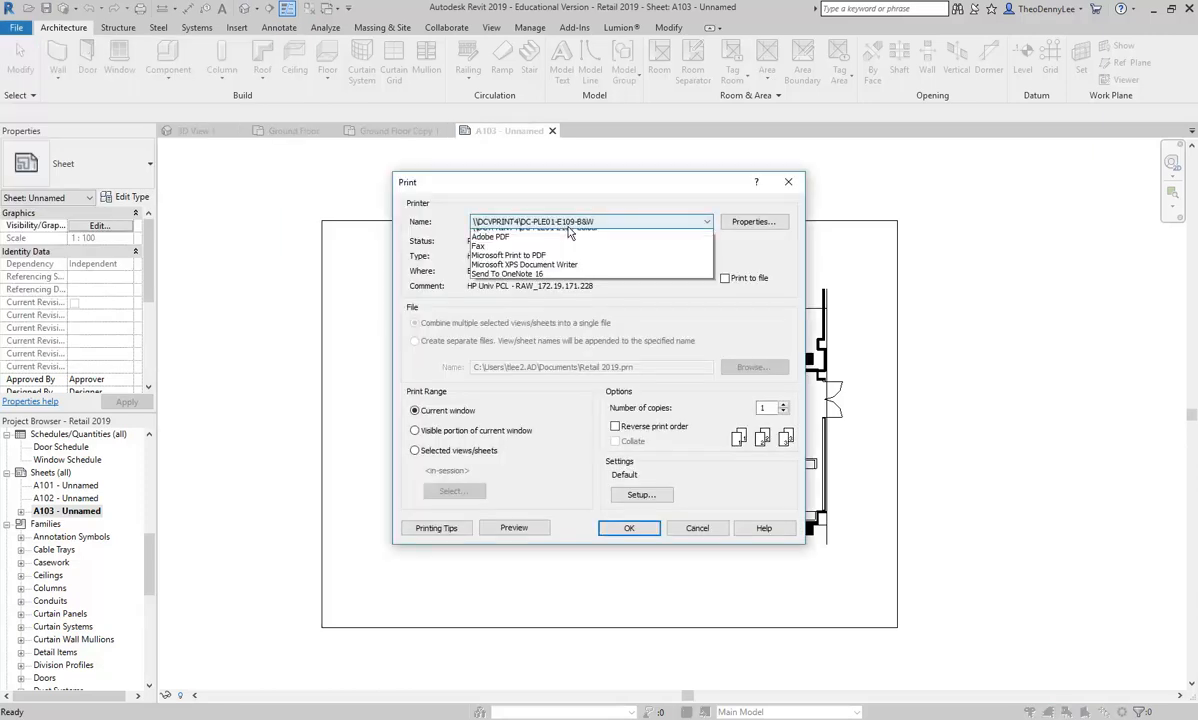
left_click(540, 261)
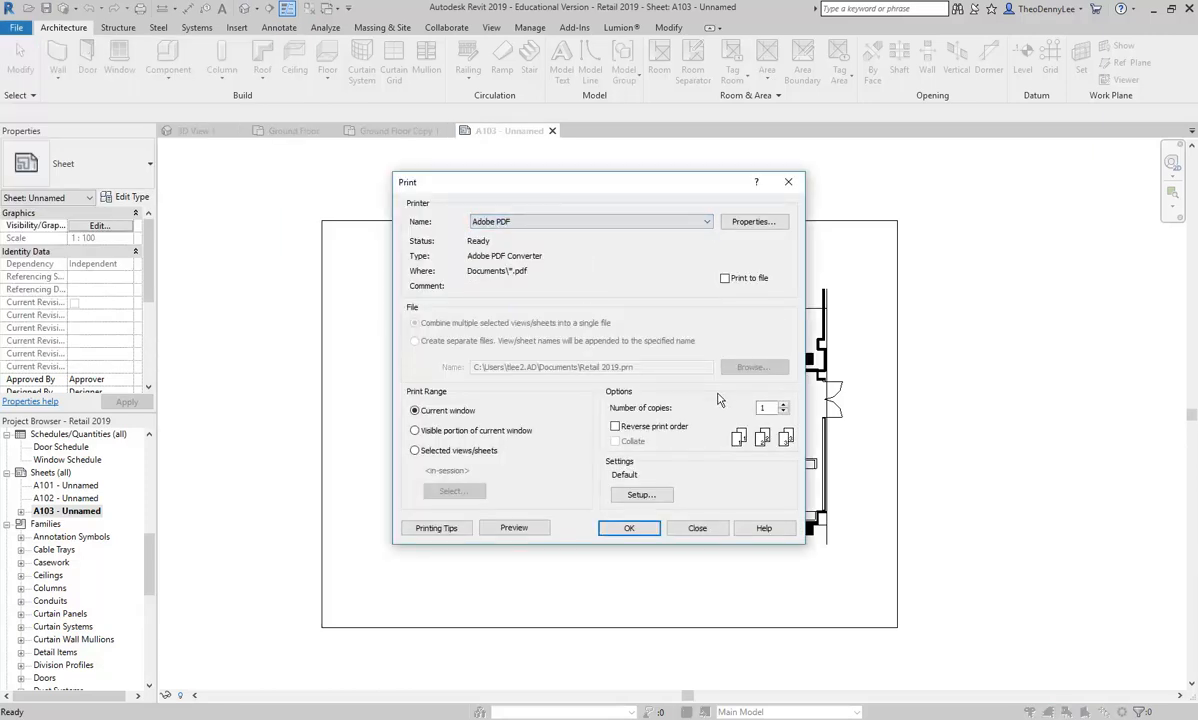
Step: Set the paper size to A4 in the print setup
left_click(640, 494)
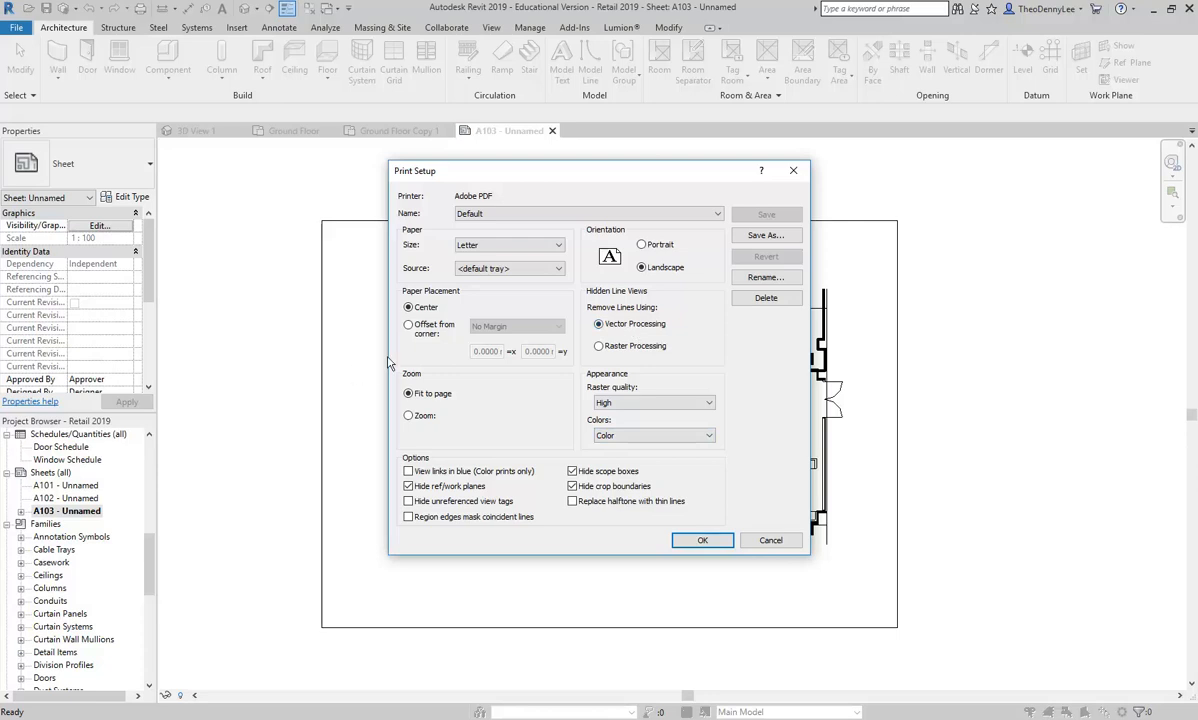
left_click(557, 245)
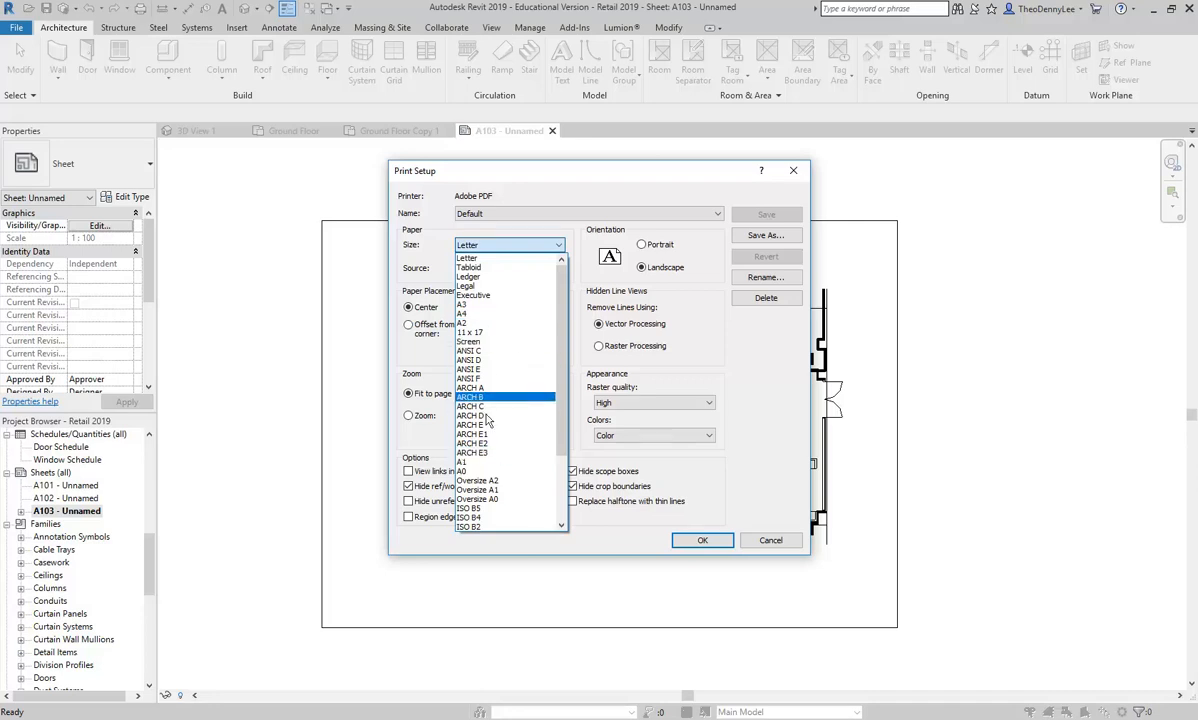
left_click(490, 304)
left_click(487, 245)
left_click(486, 268)
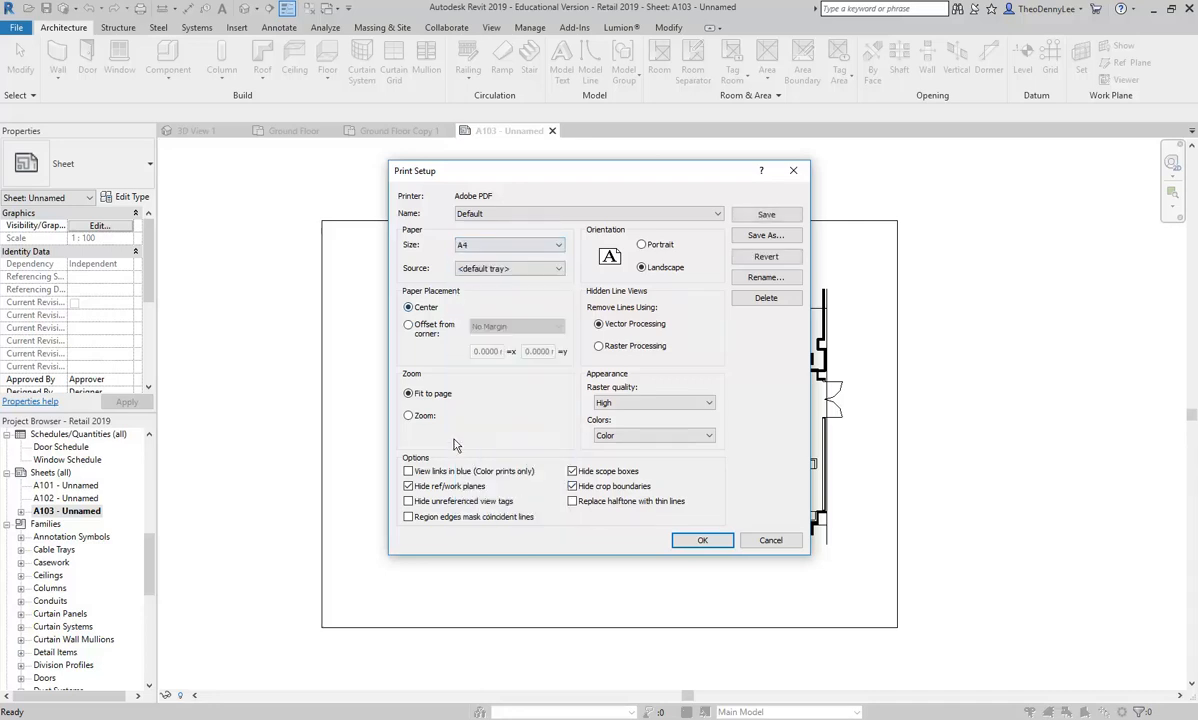
Step: Set the print zoom to 100% size and the paper placement to Offset from corner, and accept the print setup
left_click(409, 416)
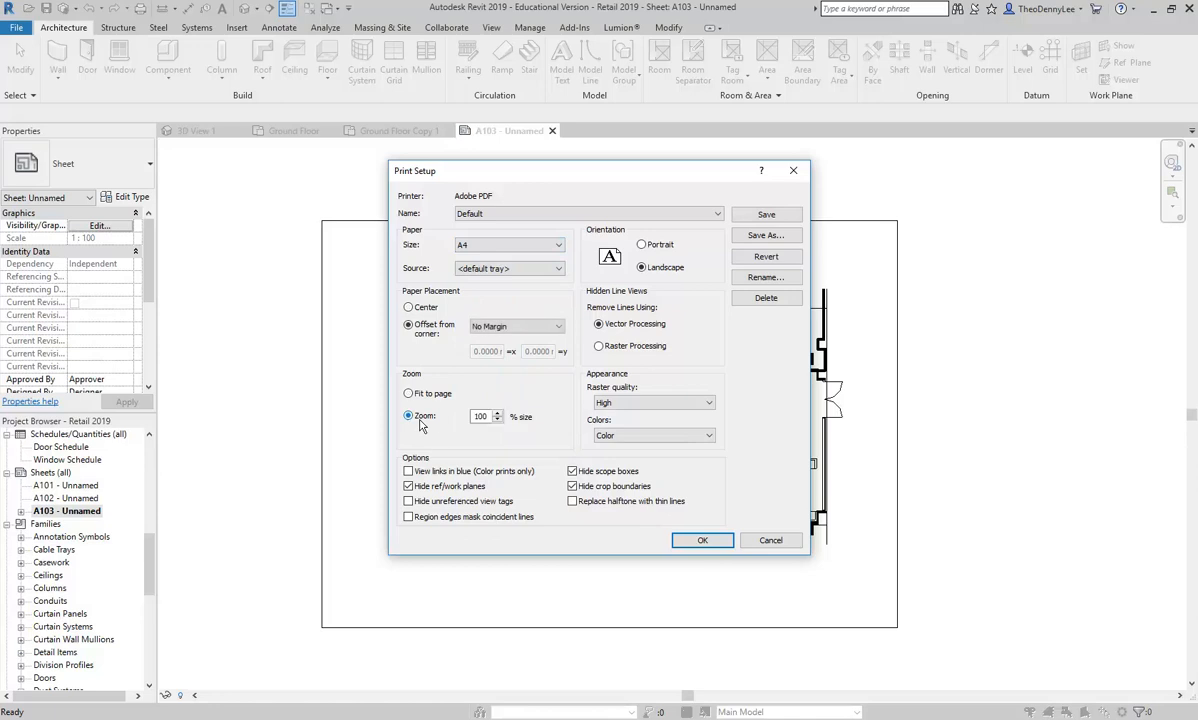
left_click(408, 307)
left_click(406, 327)
left_click(408, 307)
left_click(410, 328)
left_click(688, 541)
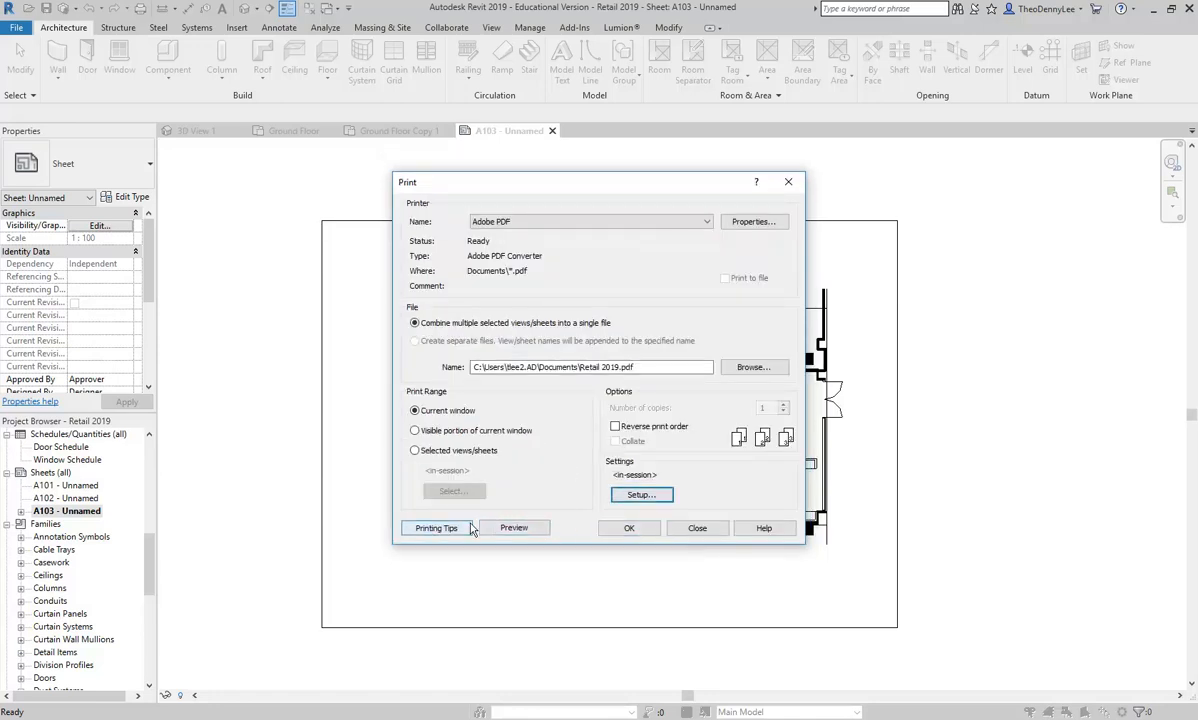
Step: Print the sheet to PDF and save it as Retail Plan 2019 in the Retail Phototshop folder
left_click(630, 528)
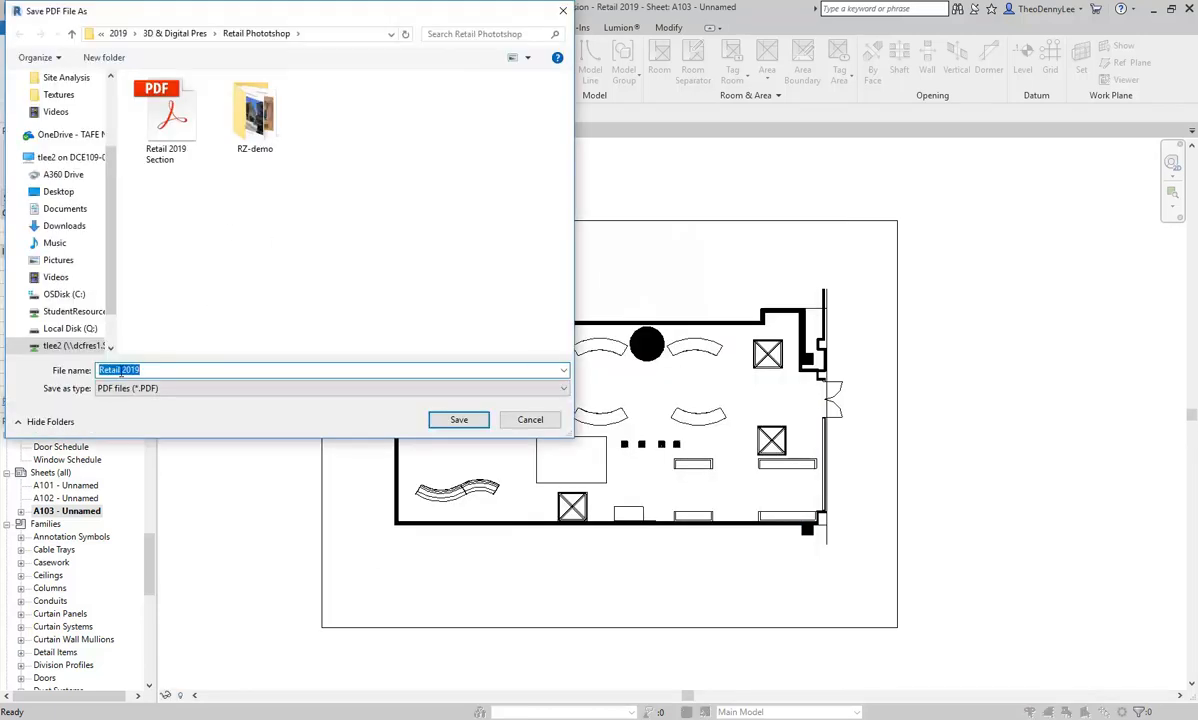
left_click(122, 370)
type("Plan")
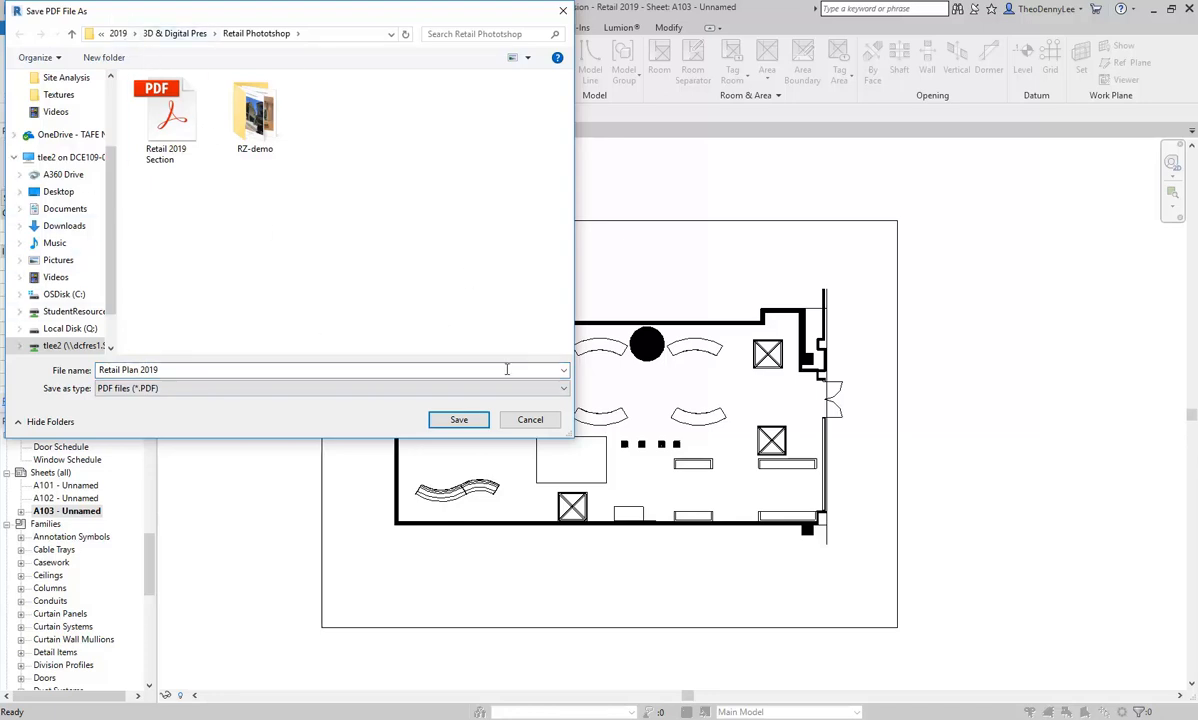
left_click_drag(563, 435, 912, 567)
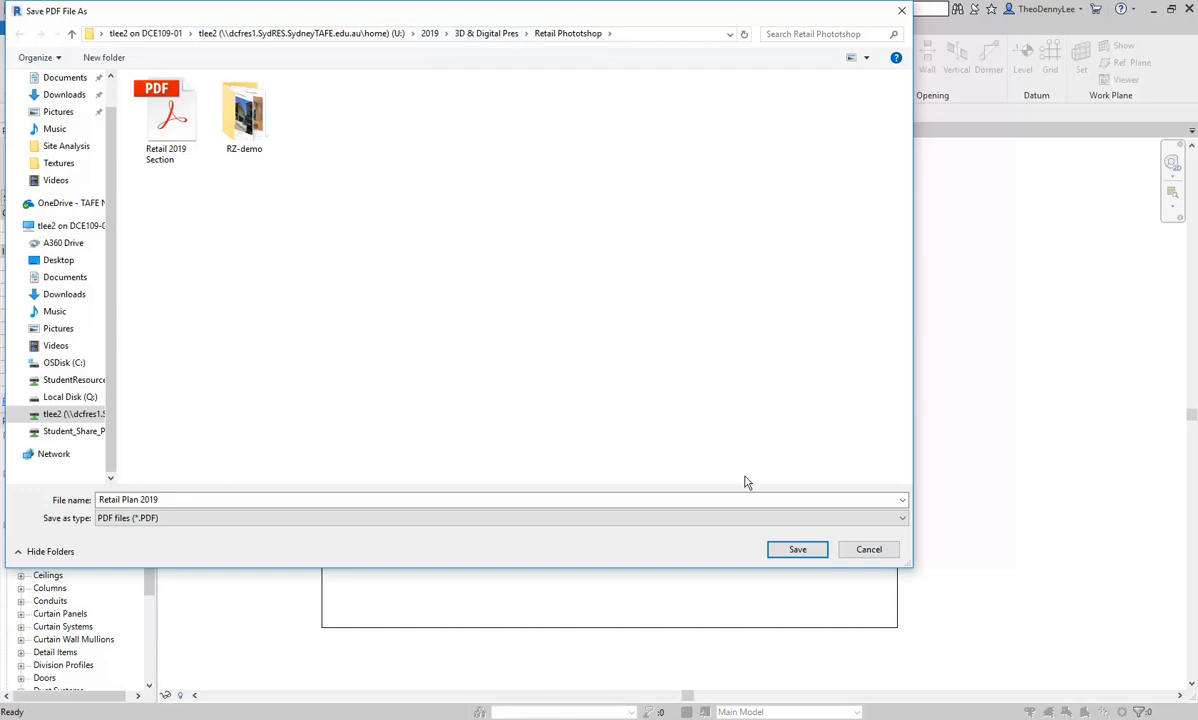
left_click(797, 552)
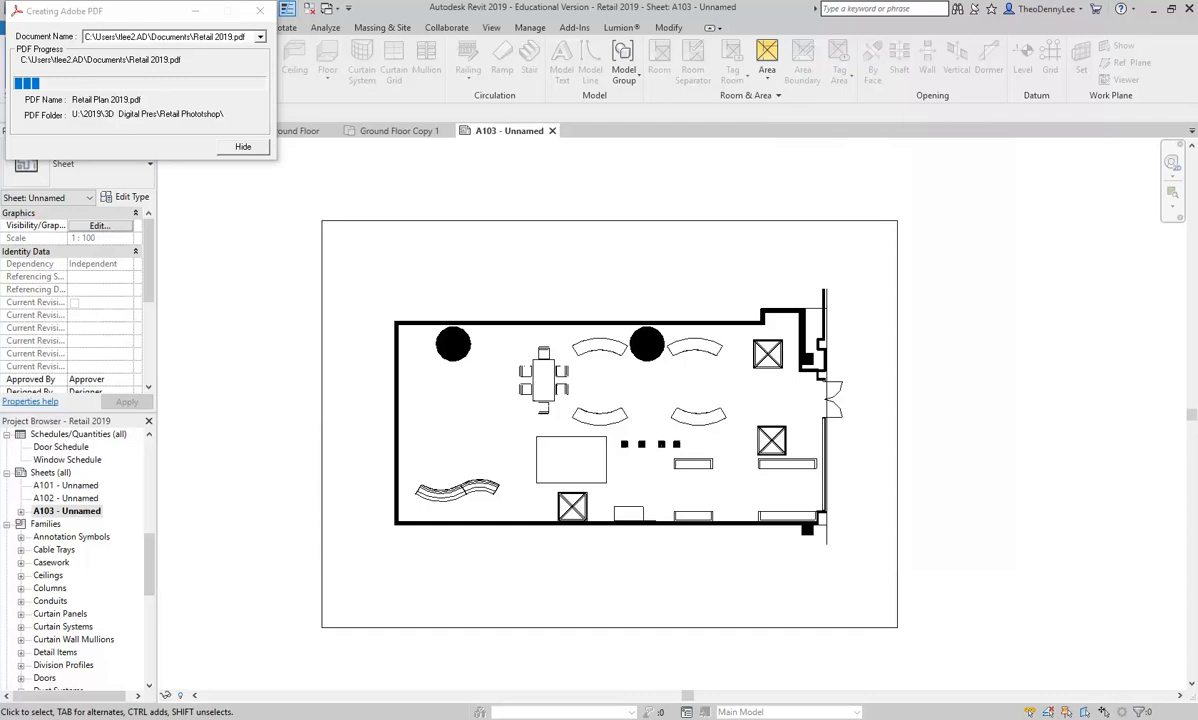
Step: Close Acrobat and Internet Explorer together with all of their open tabs
right_click(334, 719)
left_click(342, 706)
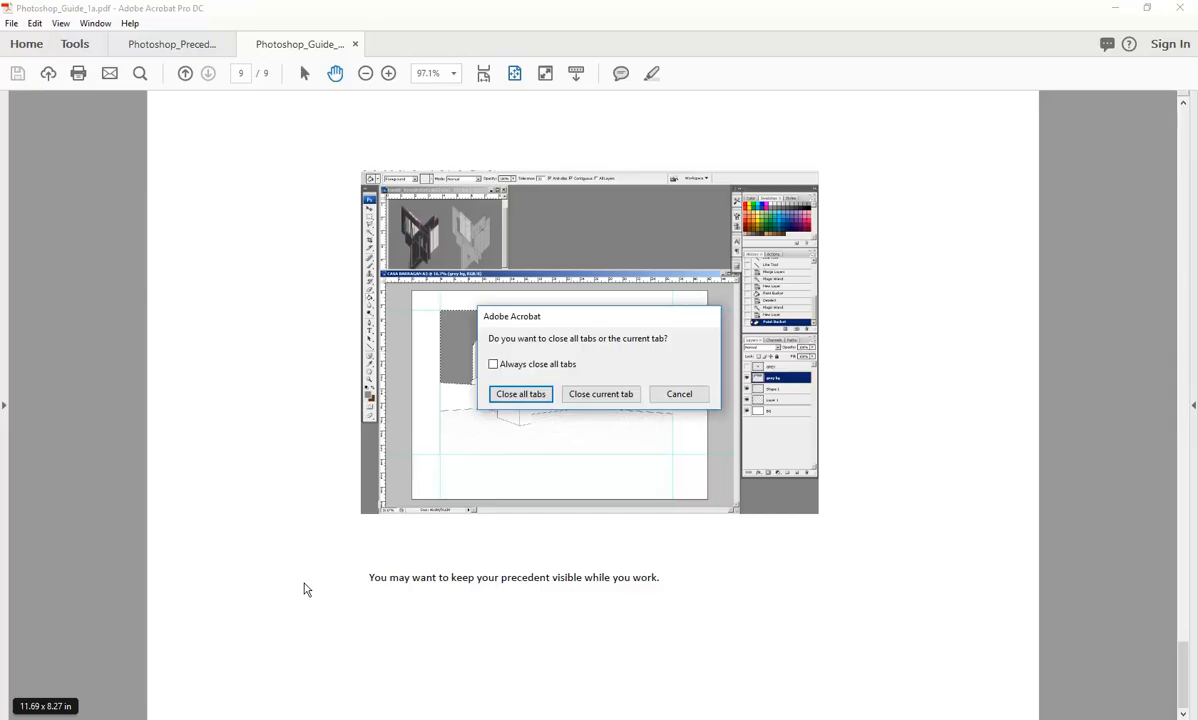
left_click(519, 400)
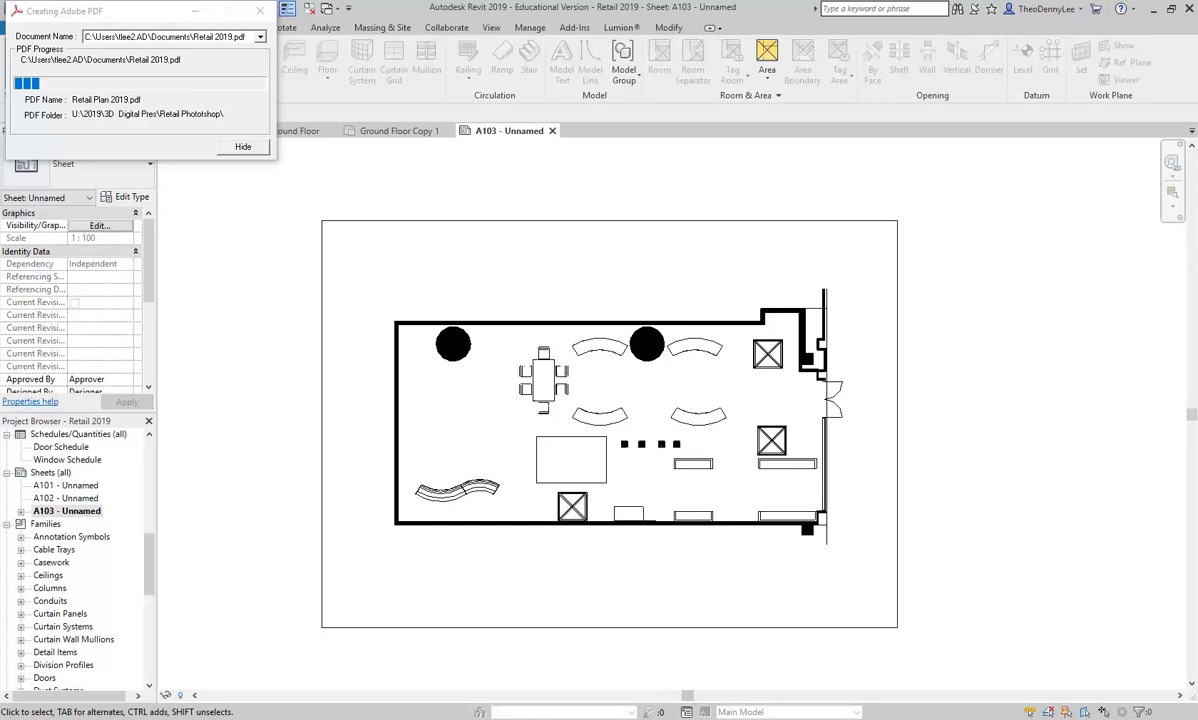
right_click(123, 719)
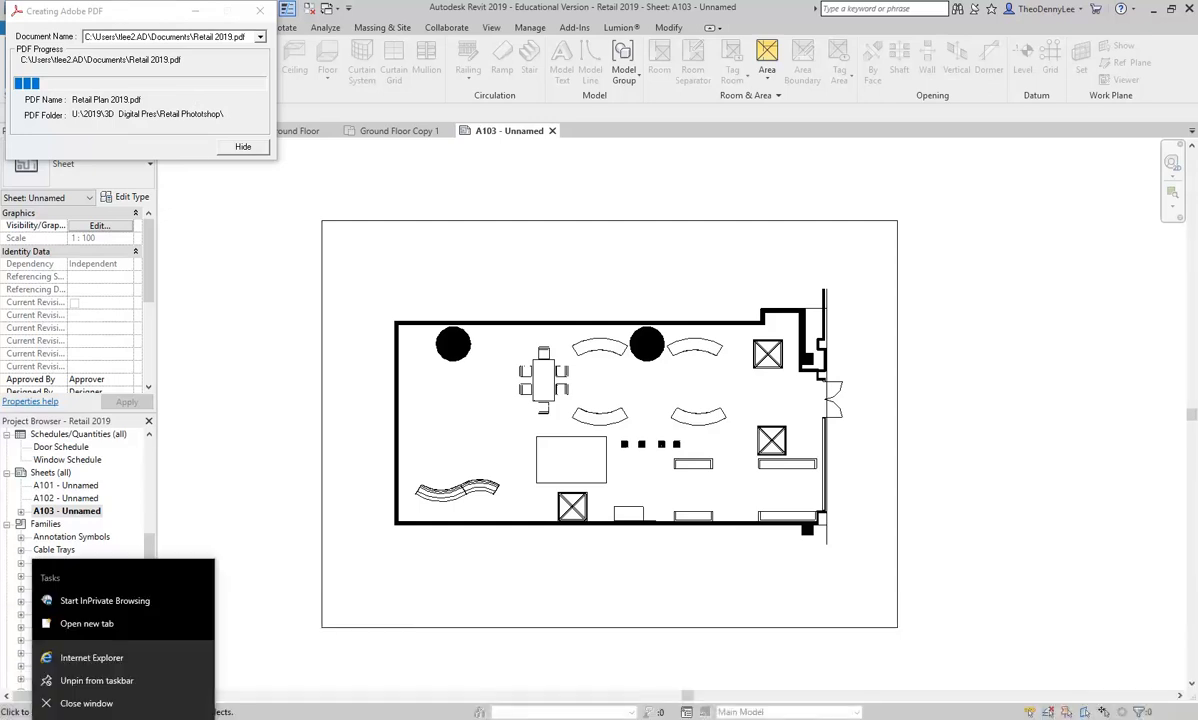
left_click(86, 703)
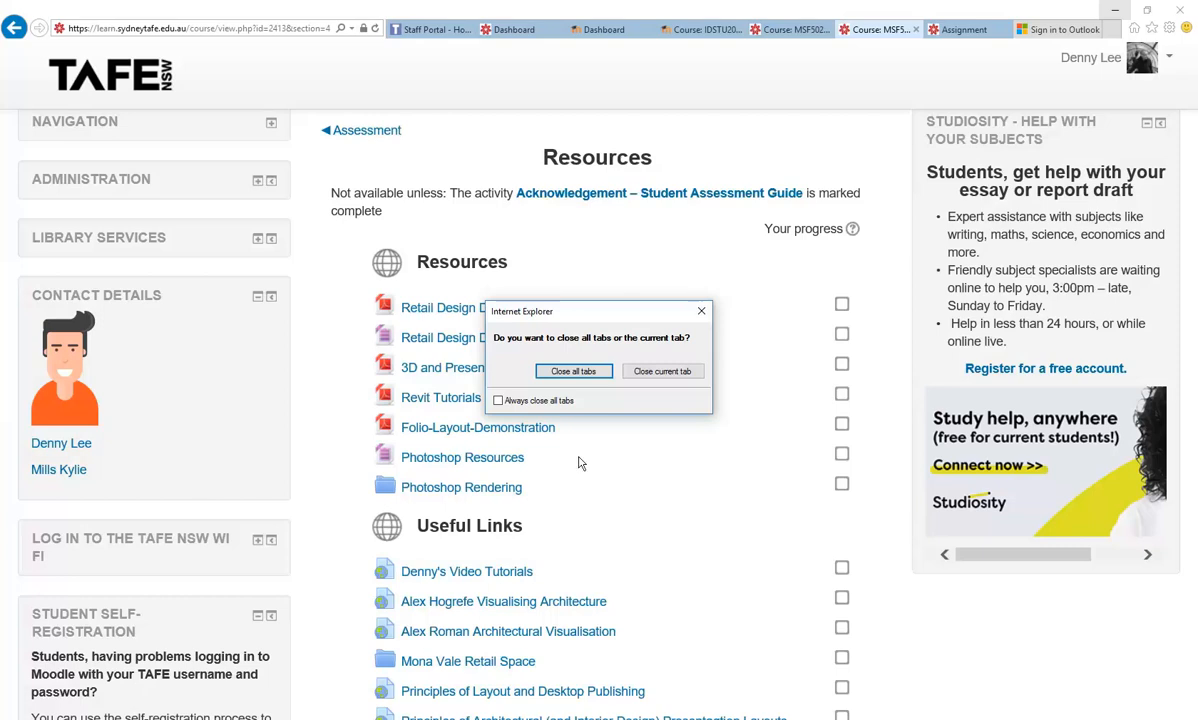
left_click(573, 371)
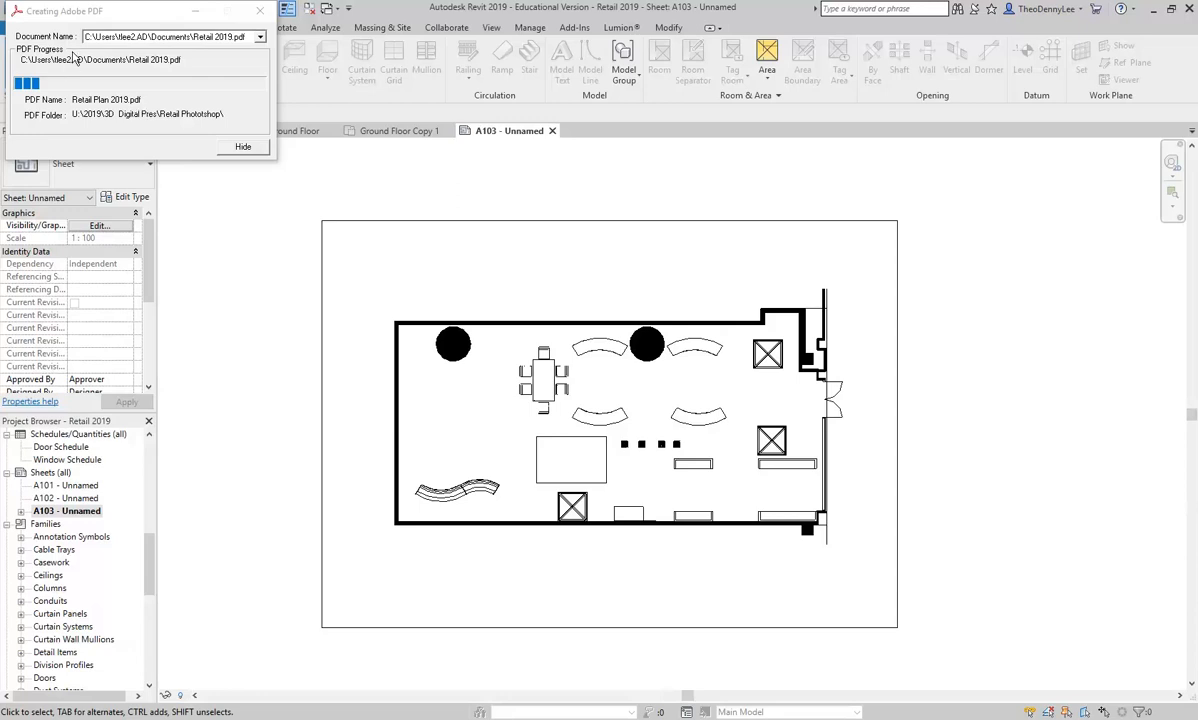
Step: Dismiss the PDF creation progress window and print the sheet to Adobe PDF again, saving it as Retail Plan 2019
left_click_drag(100, 11, 175, 48)
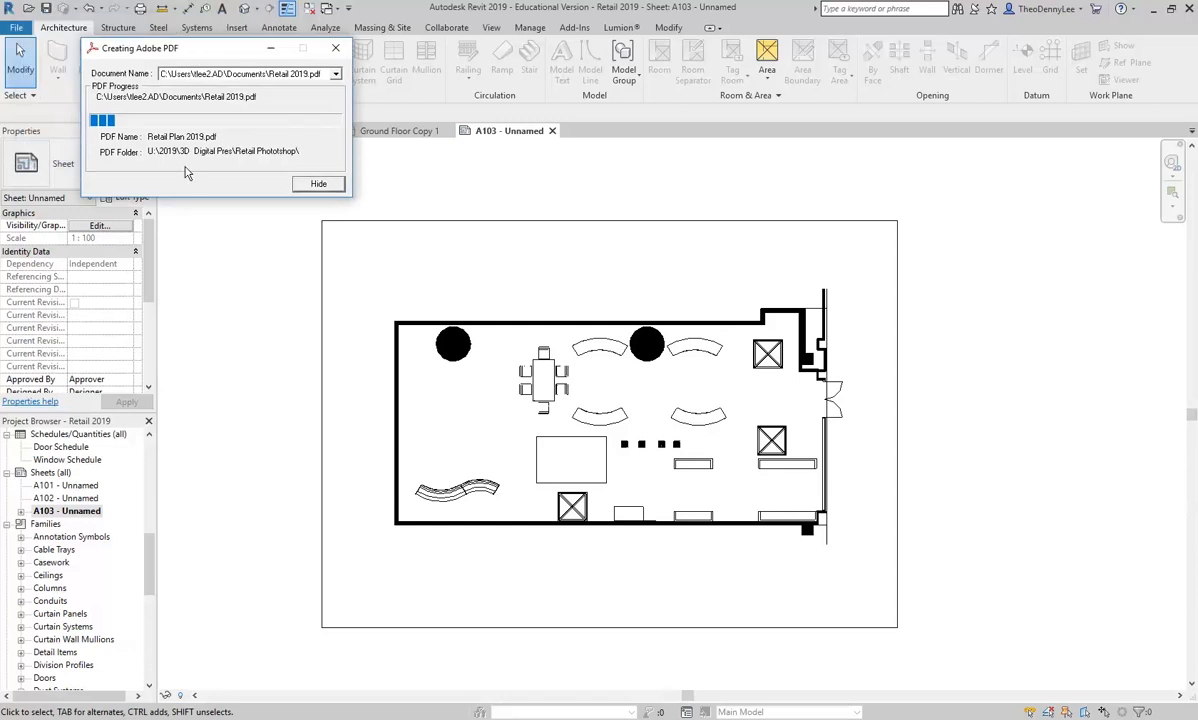
left_click(335, 48)
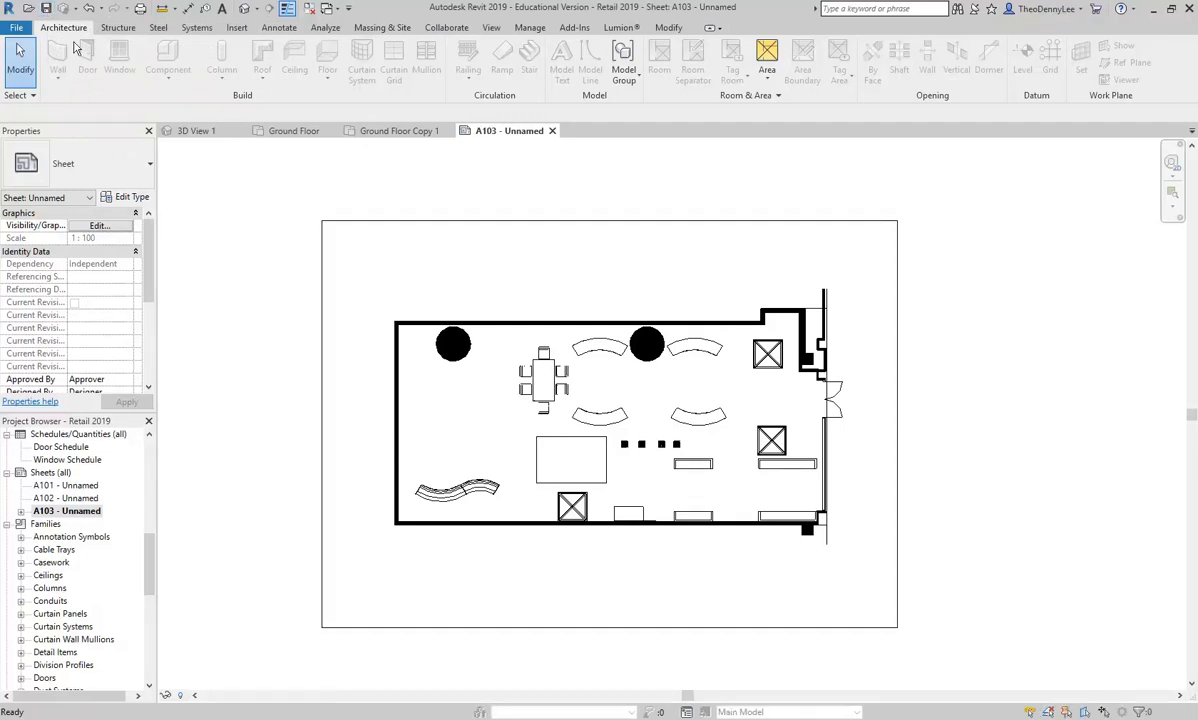
left_click(15, 28)
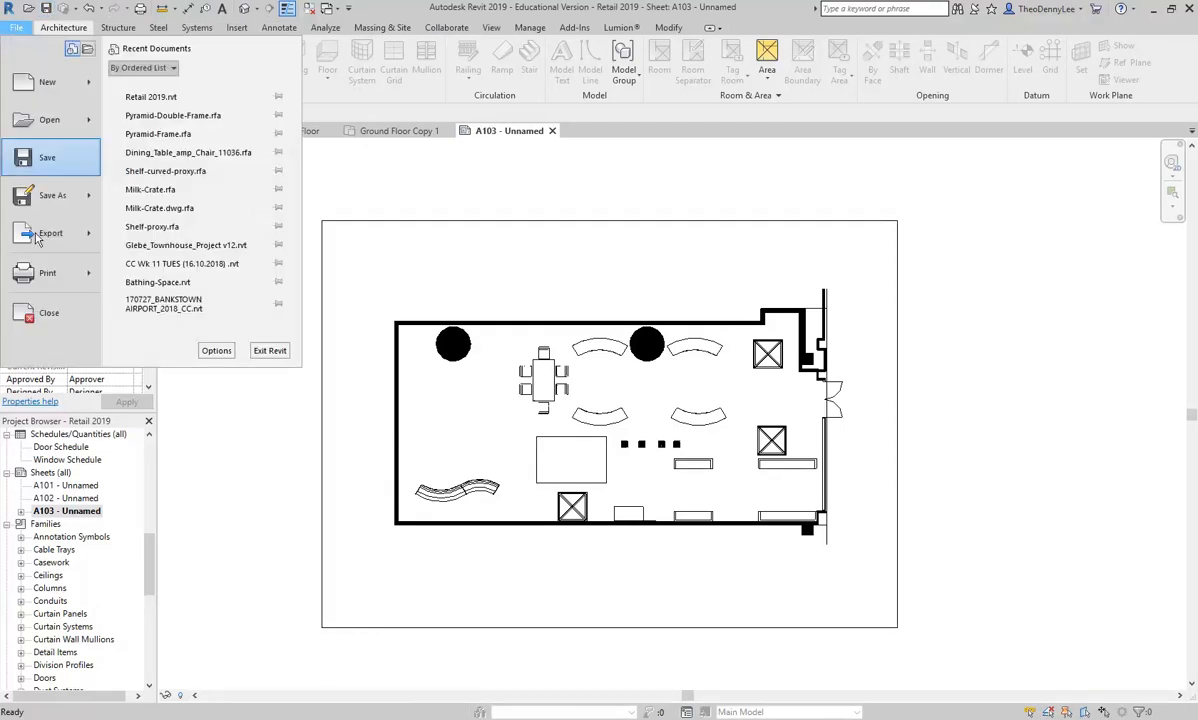
left_click(47, 285)
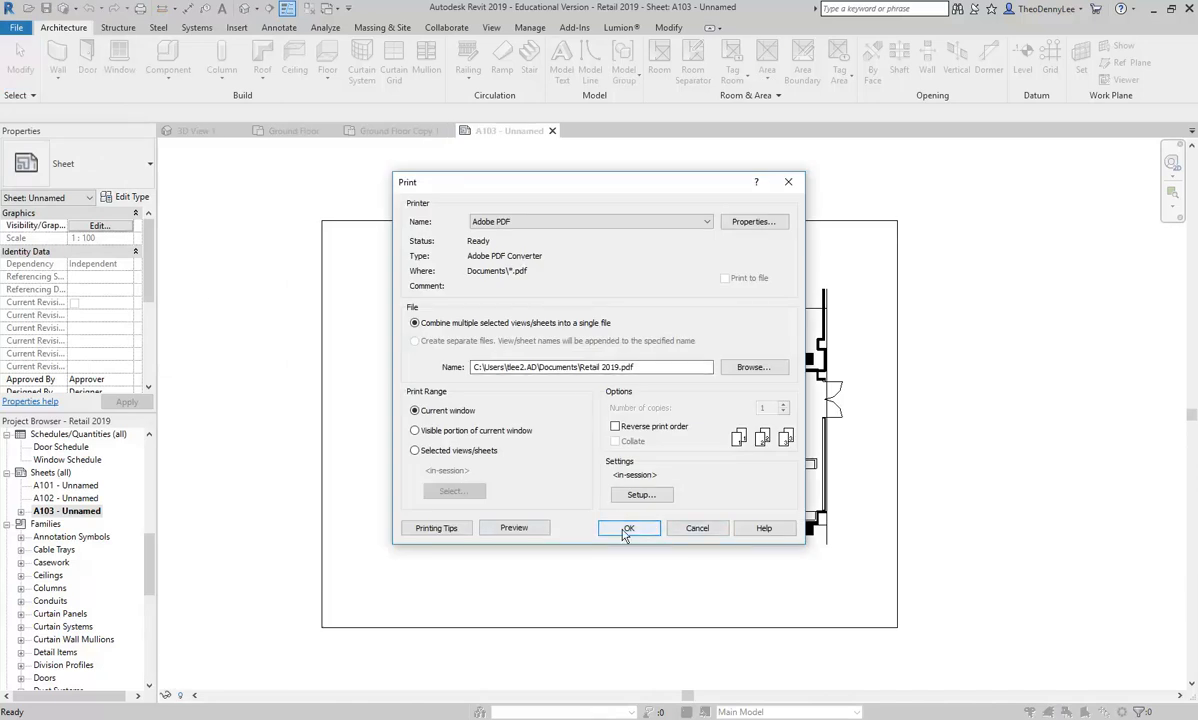
left_click(626, 529)
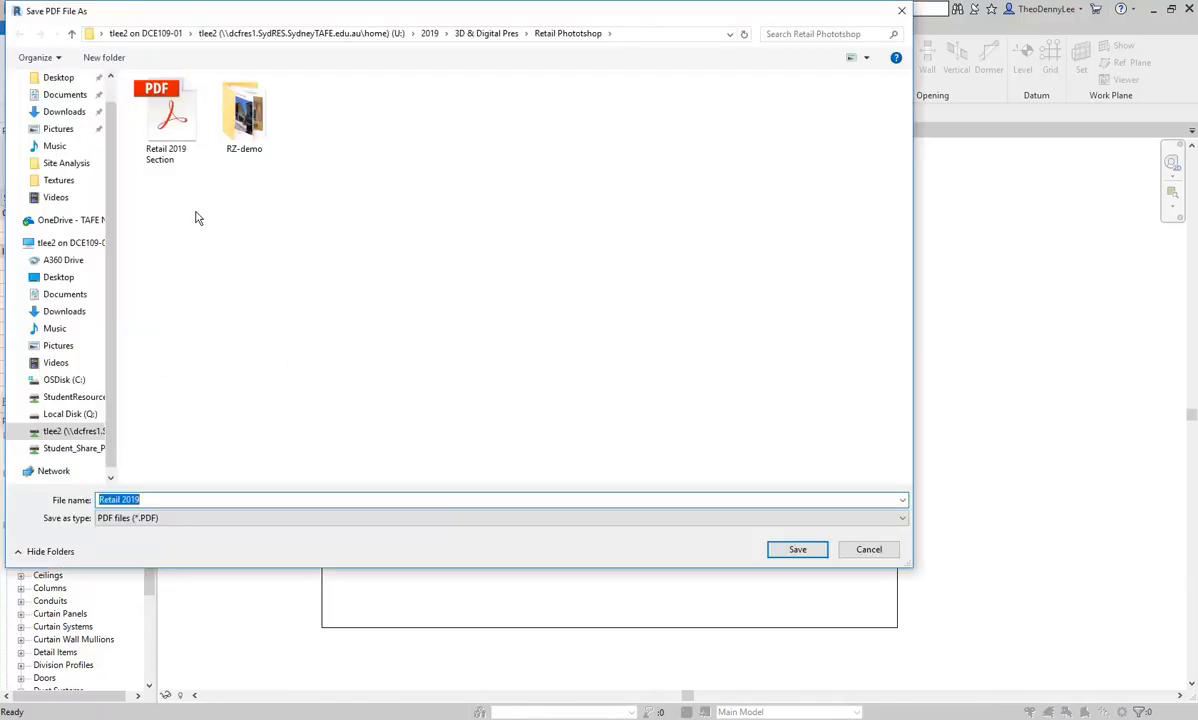
left_click(122, 499)
type("Plan")
left_click(165, 499)
left_click(797, 549)
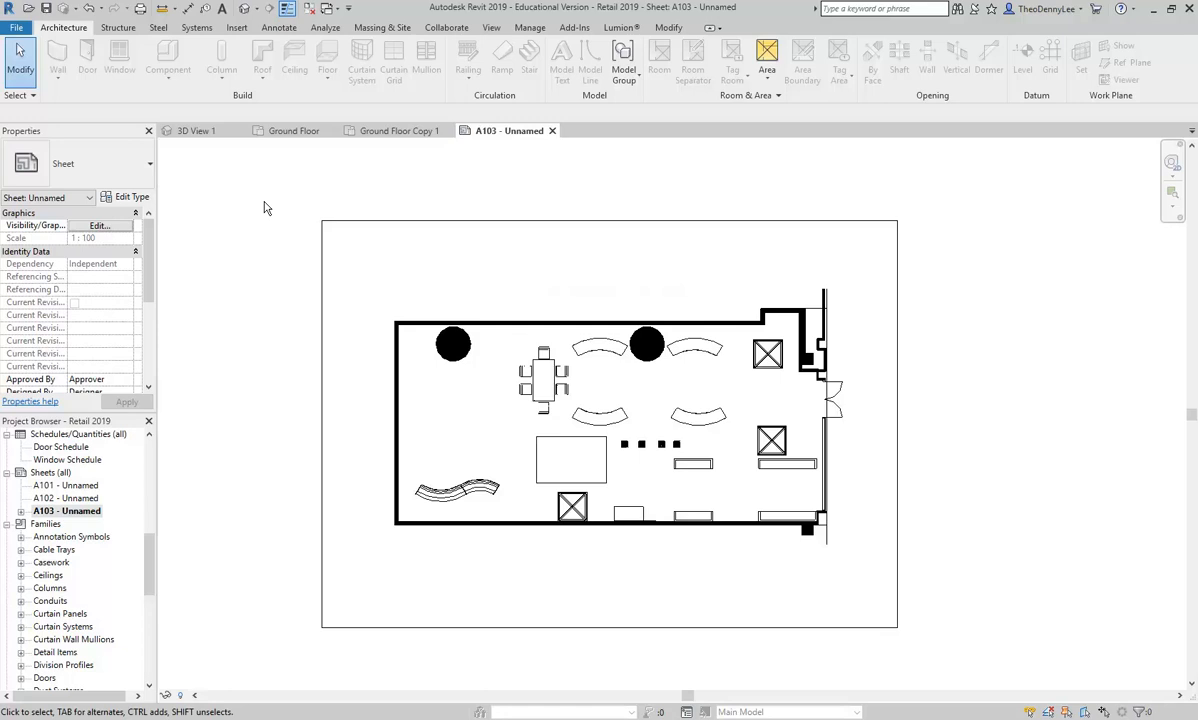
Step: Examine the printers available for printing the sheet, including Microsoft Print to PDF, and leave without printing
left_click(16, 30)
left_click(36, 270)
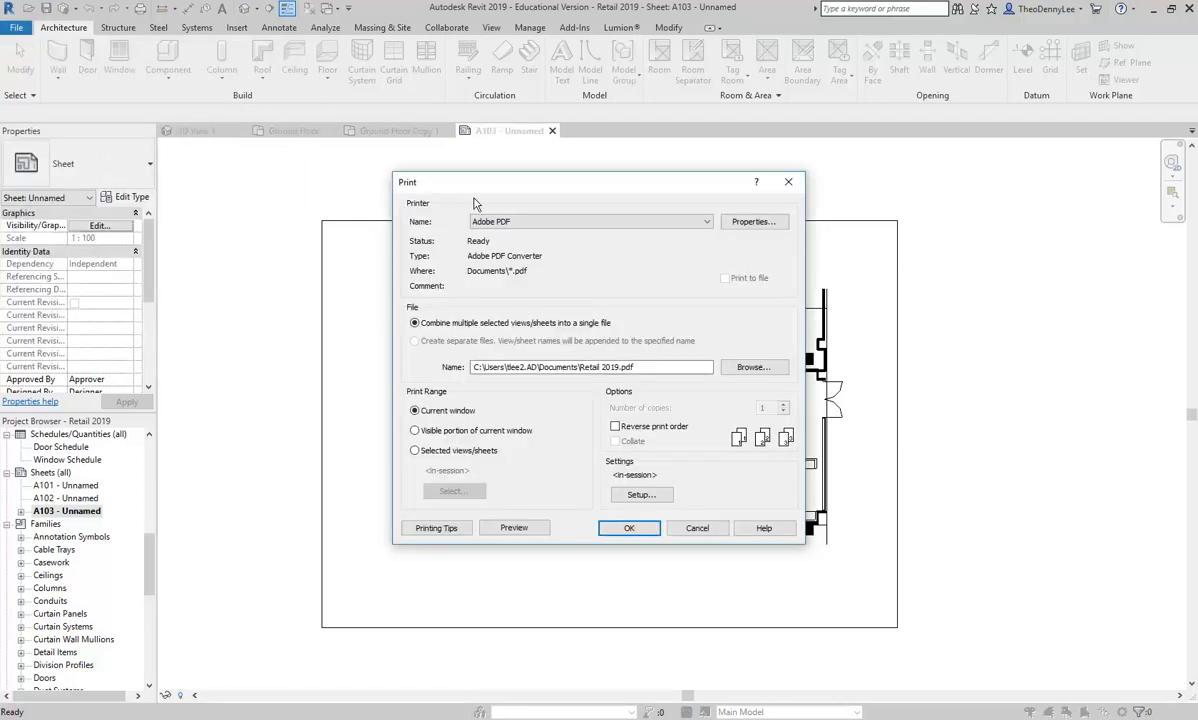
left_click(528, 222)
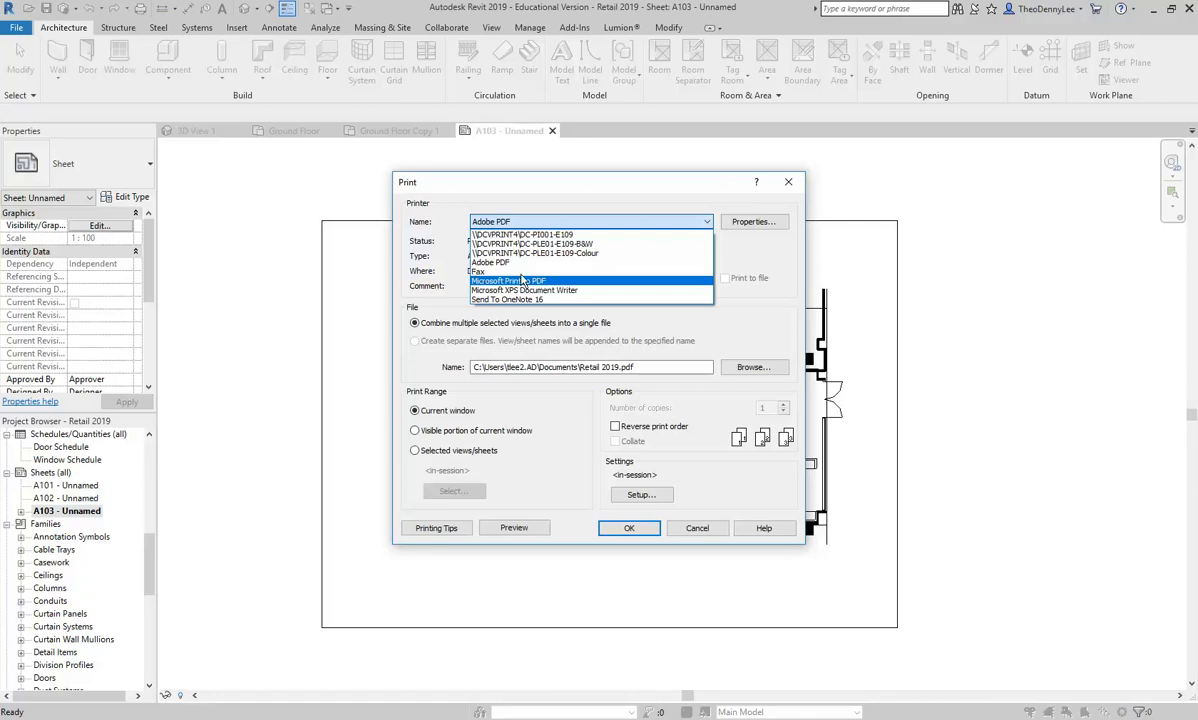
left_click(563, 222)
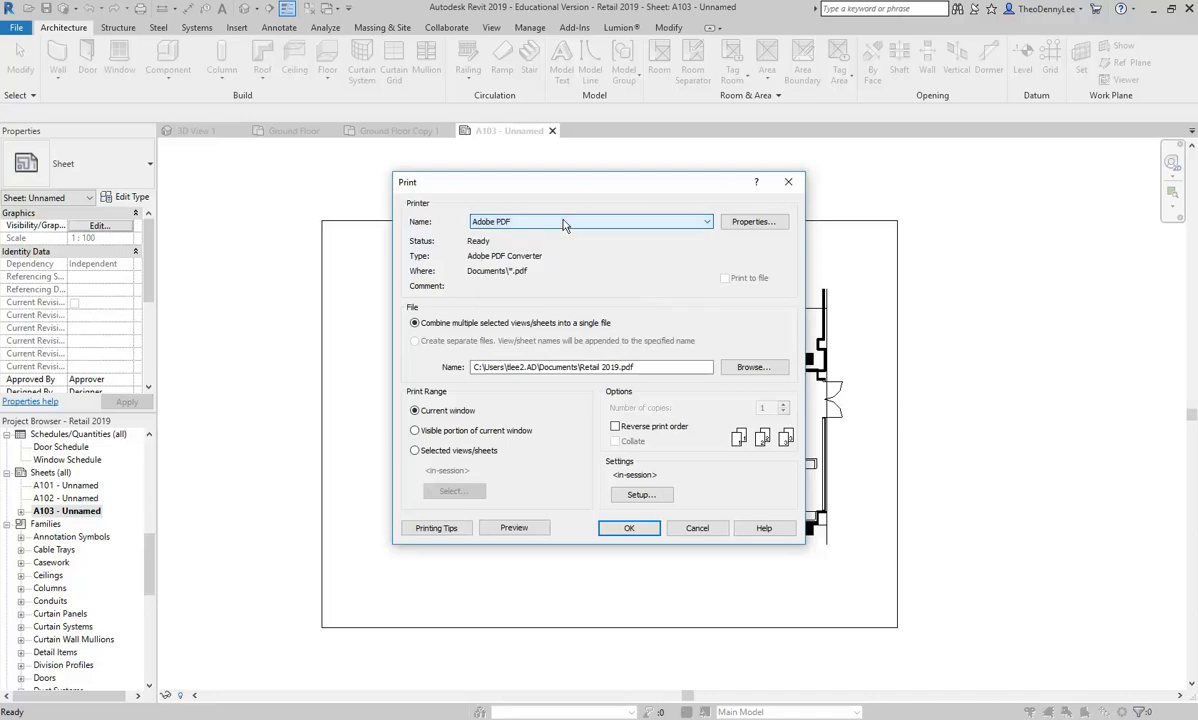
left_click(563, 222)
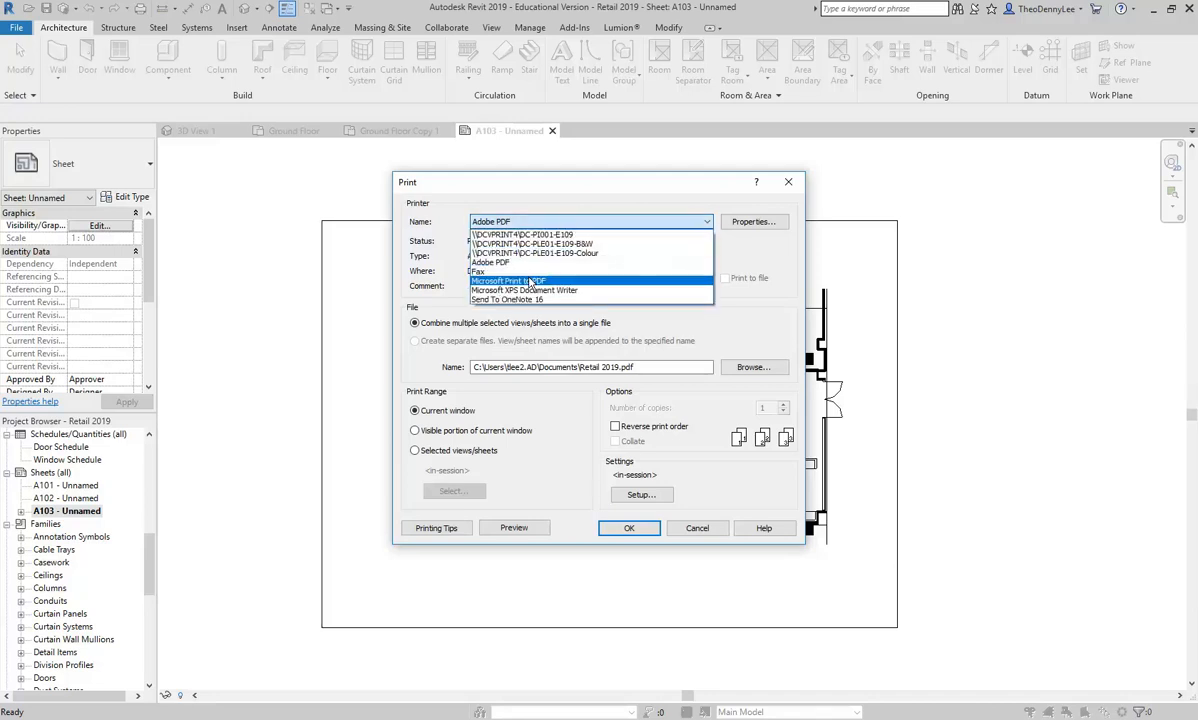
left_click(563, 222)
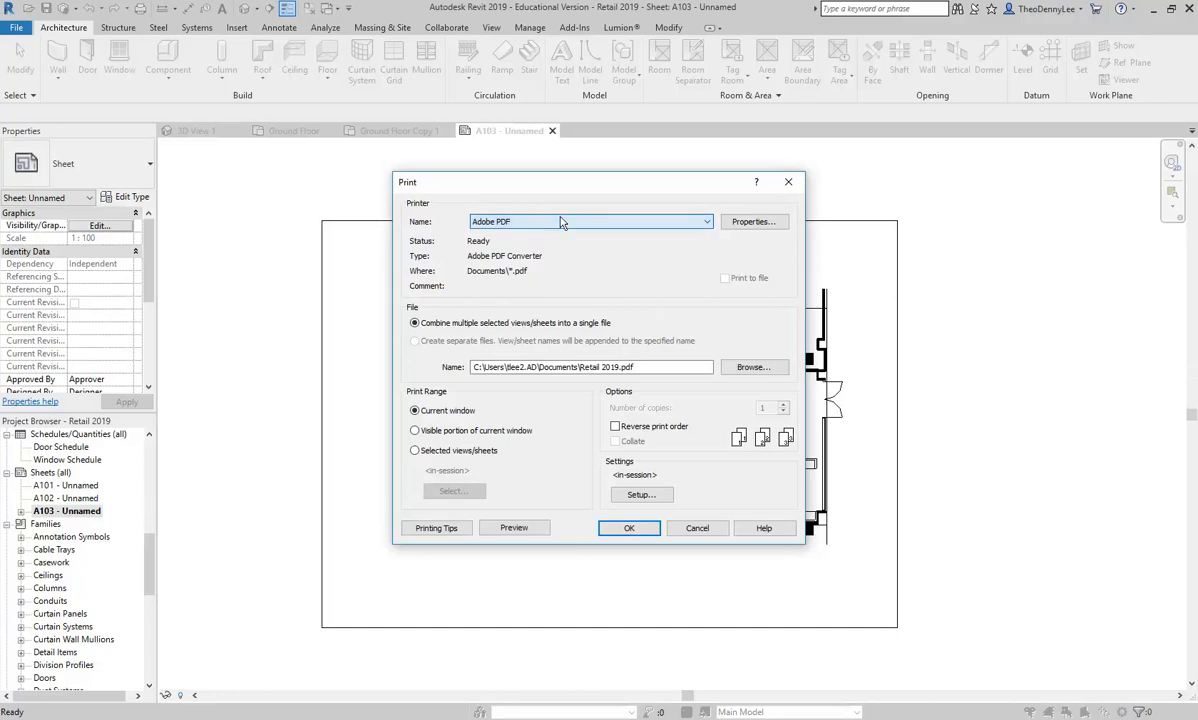
left_click(697, 529)
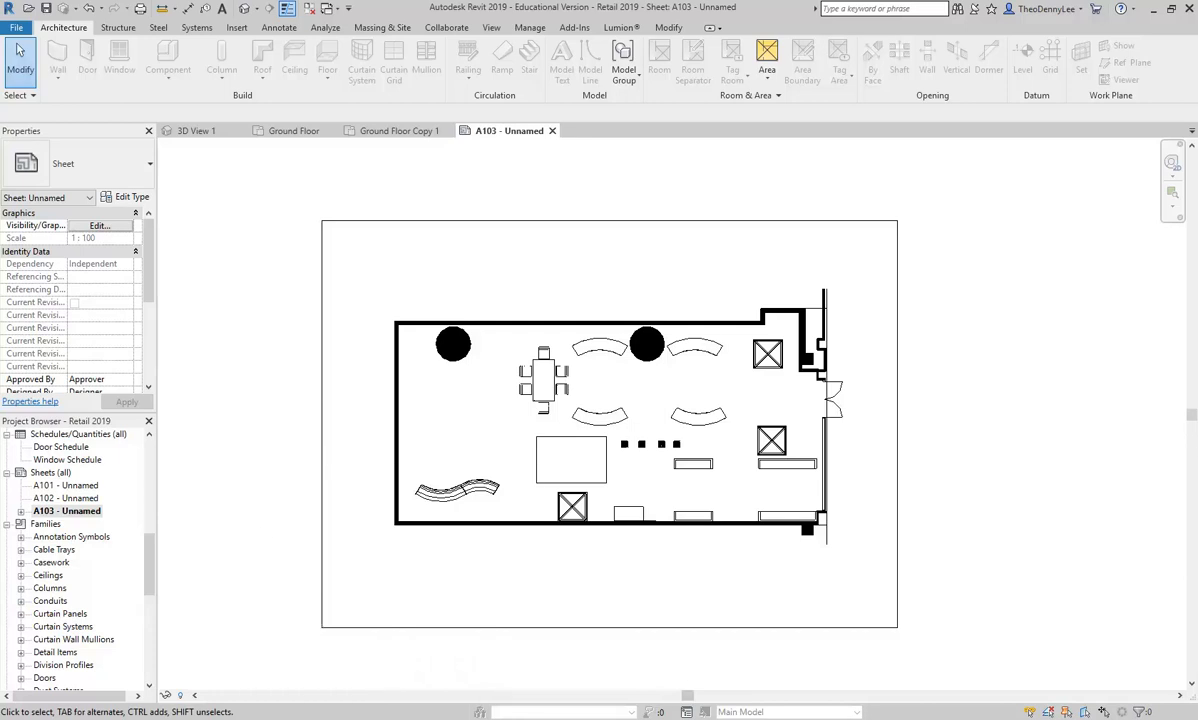
Step: Switch to Photoshop and open the Retail Plan 2019 PDF from the Retail Phototshop folder
left_click(333, 719)
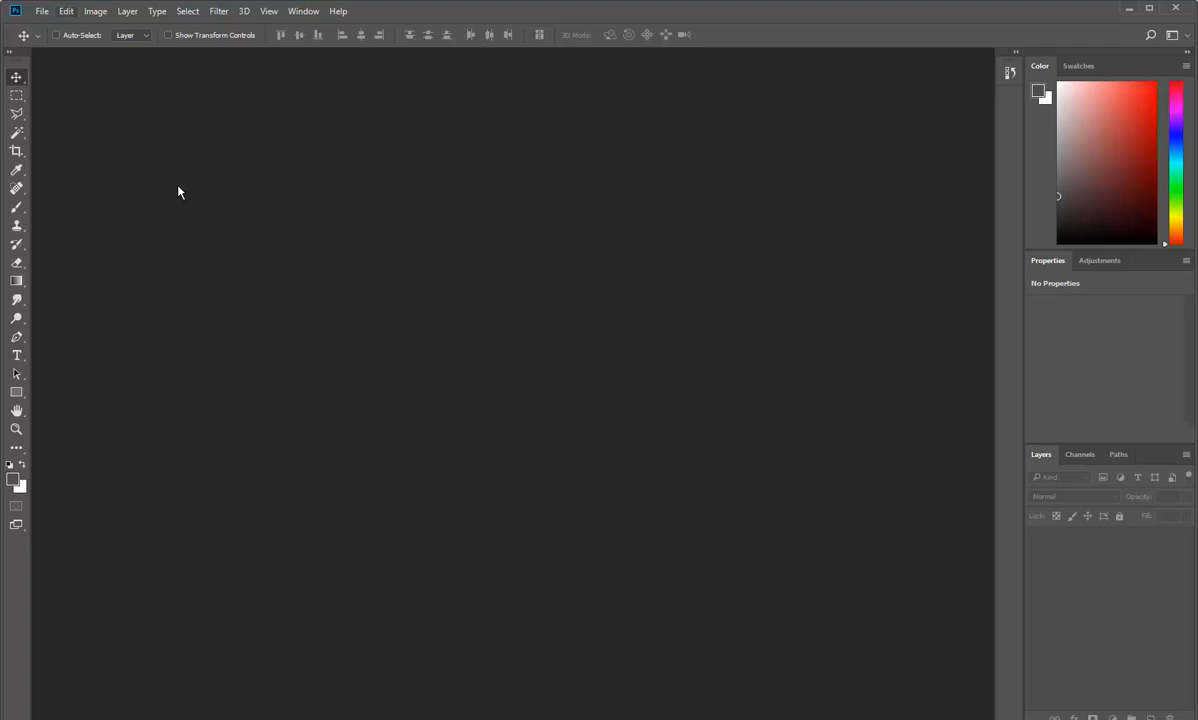
left_click(42, 11)
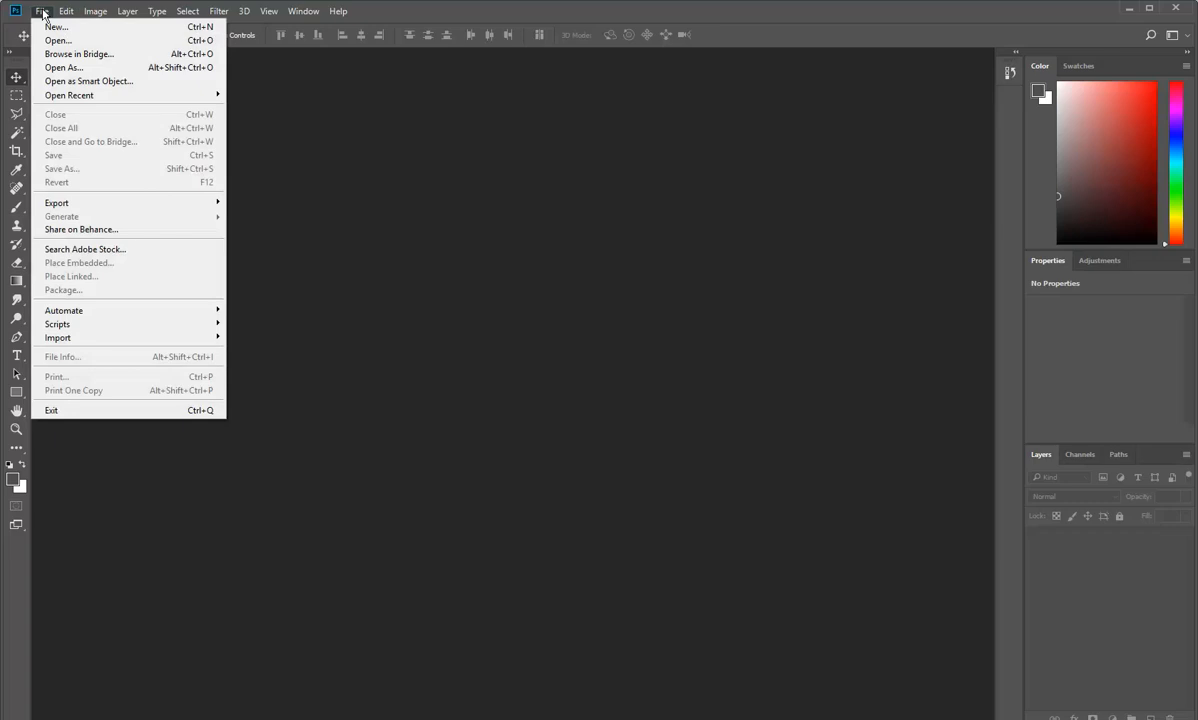
left_click(52, 40)
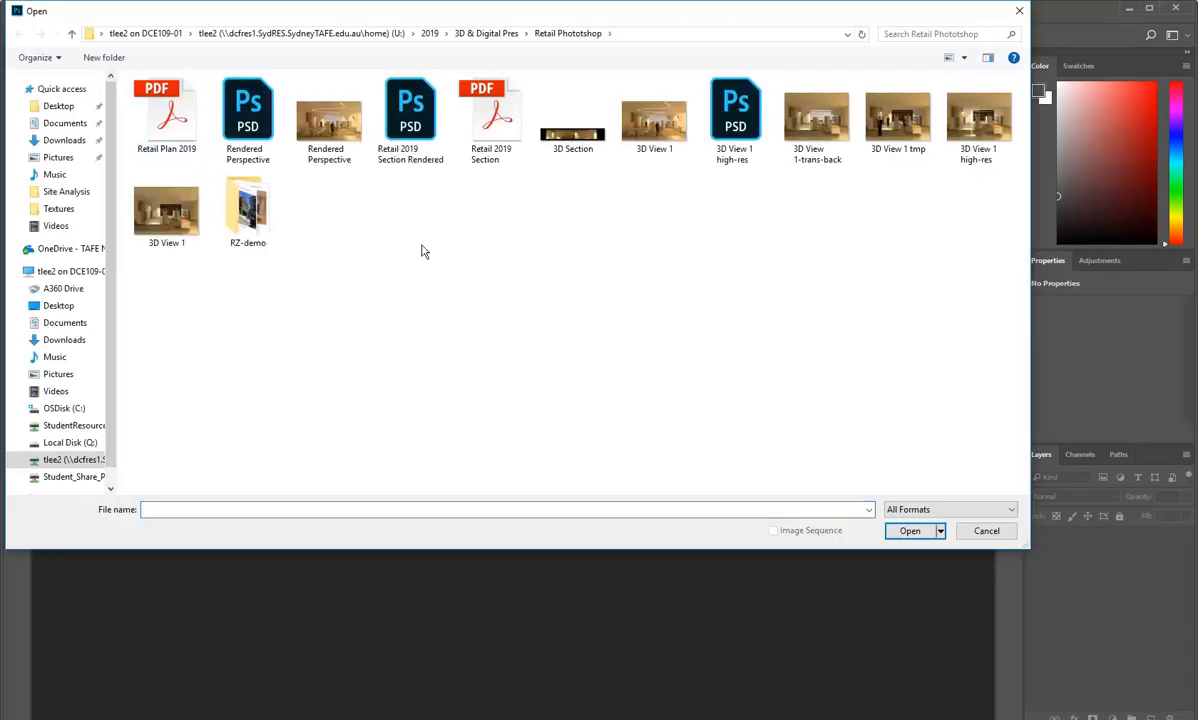
left_click(155, 115)
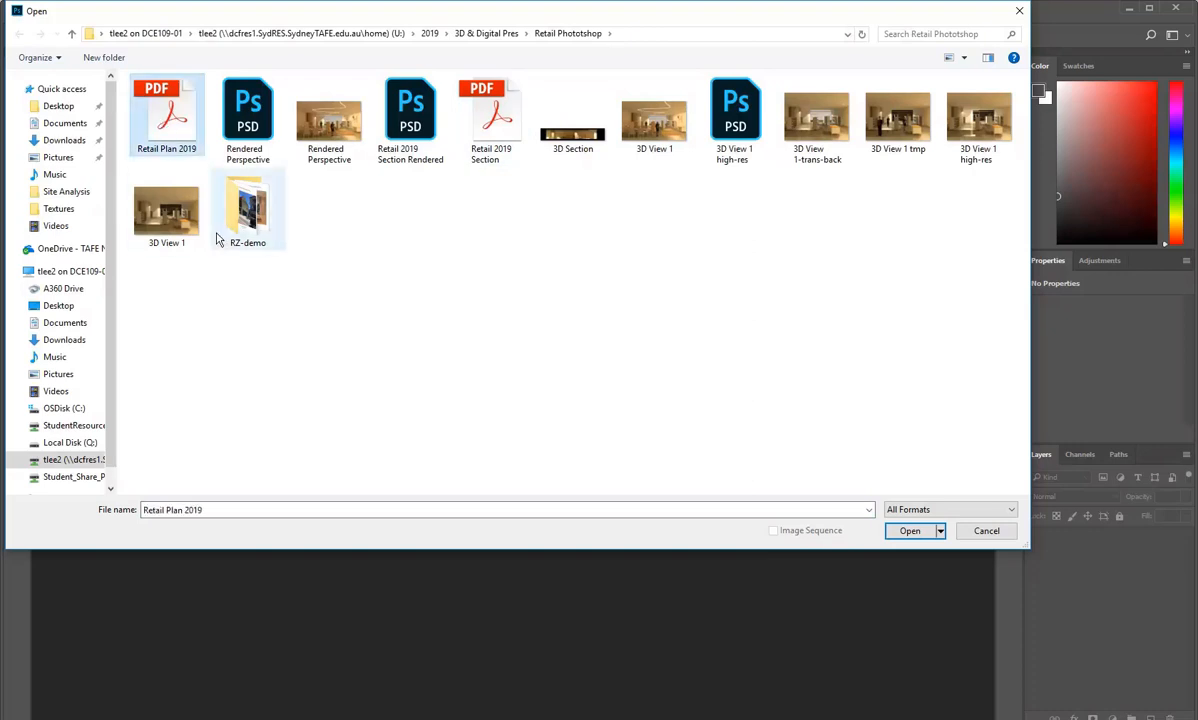
double_click(165, 115)
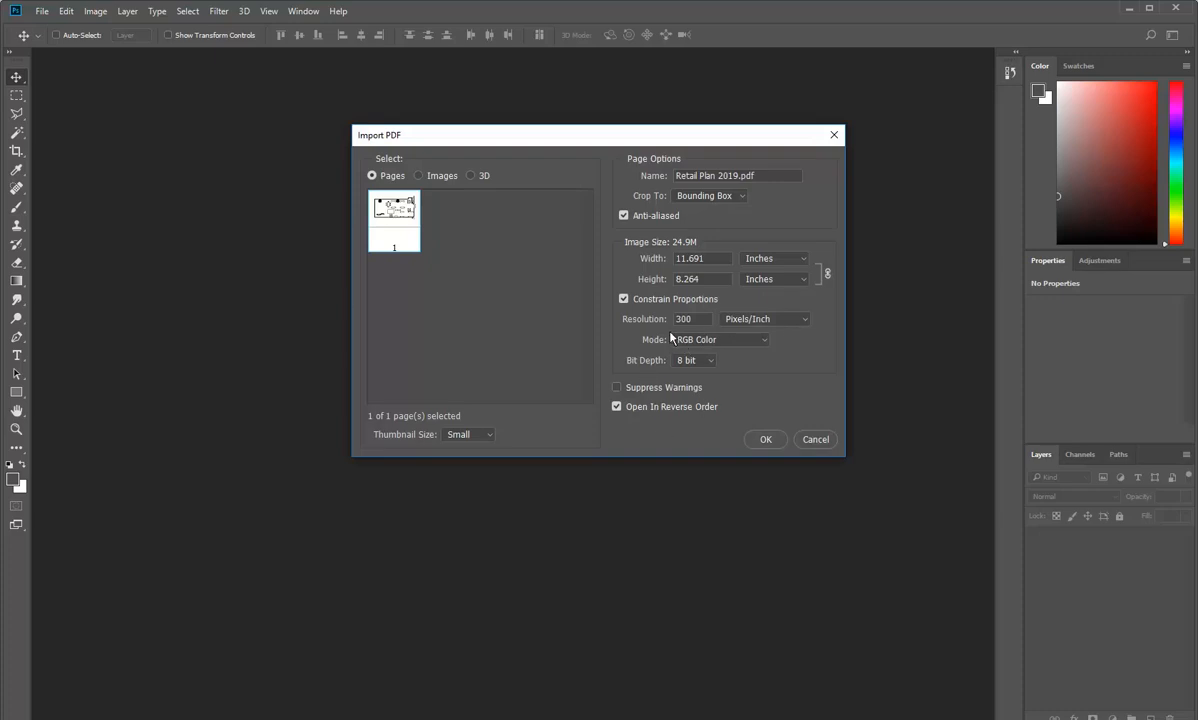
Step: Choose RGB Color as the colour mode for the PDF import
left_click(757, 341)
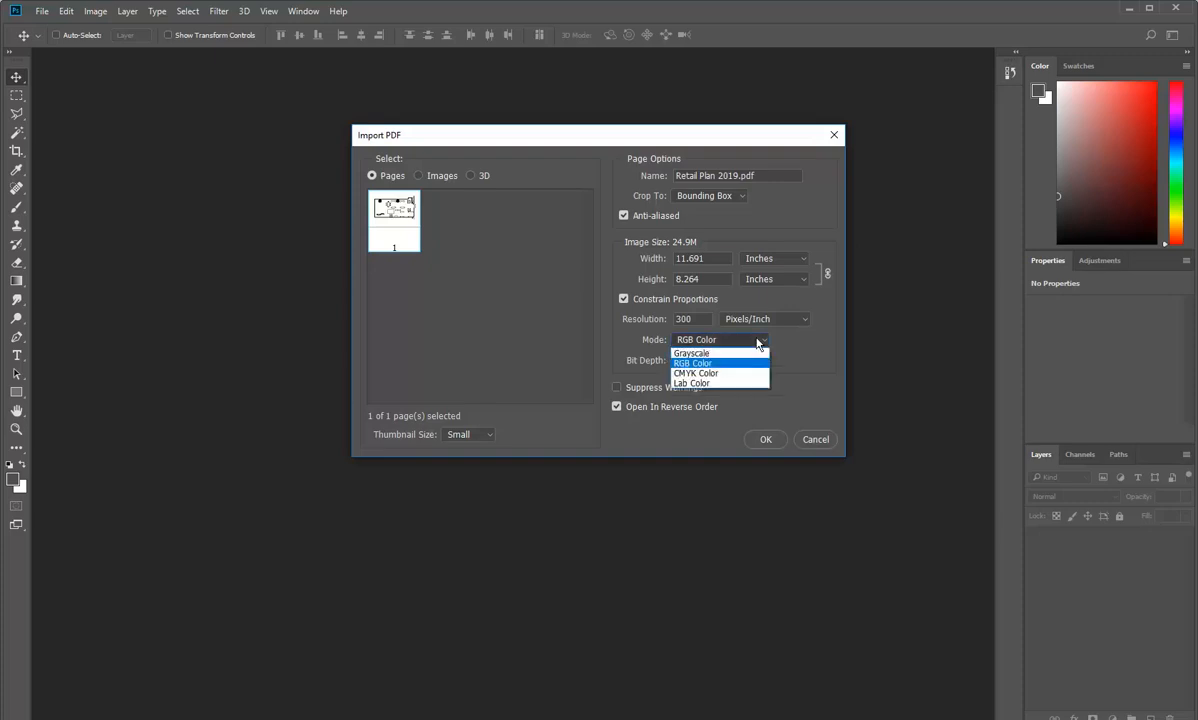
left_click(707, 364)
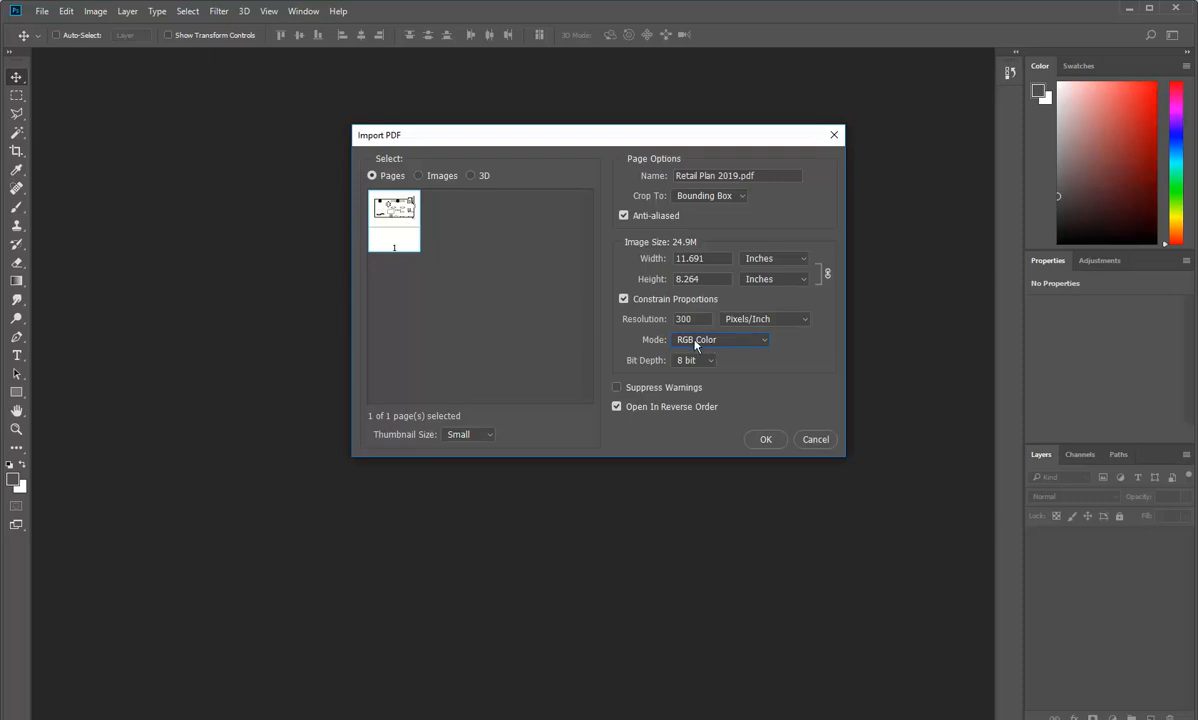
left_click(760, 341)
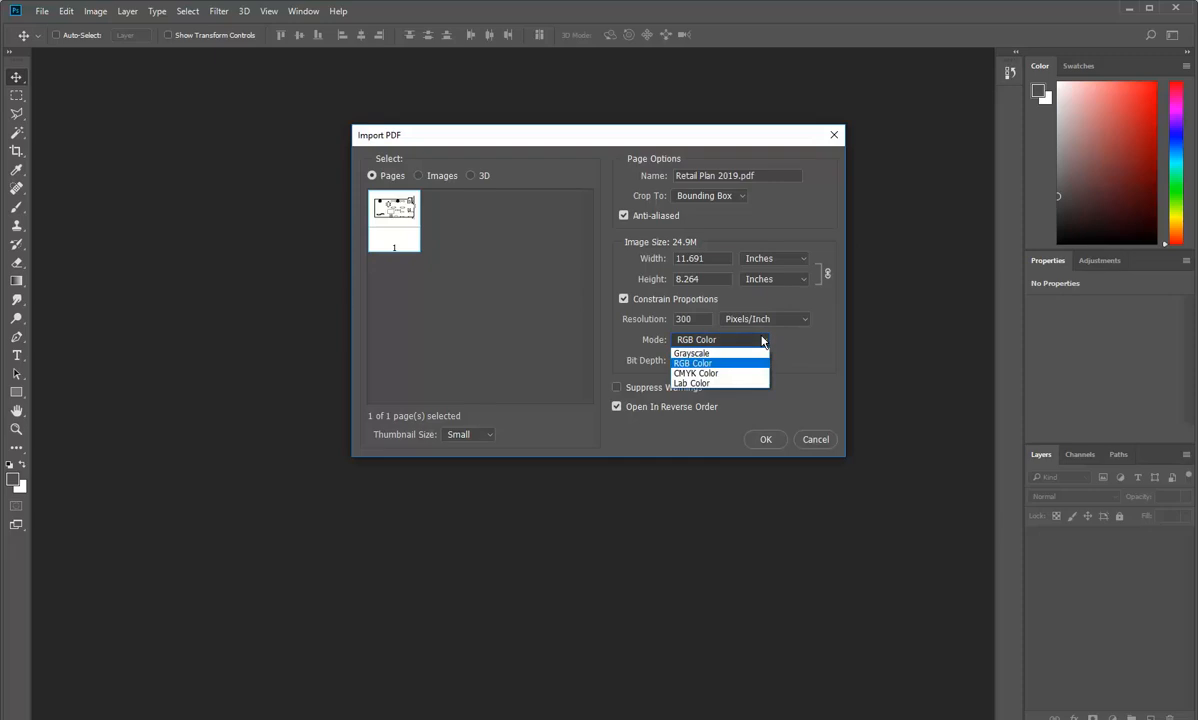
left_click(746, 341)
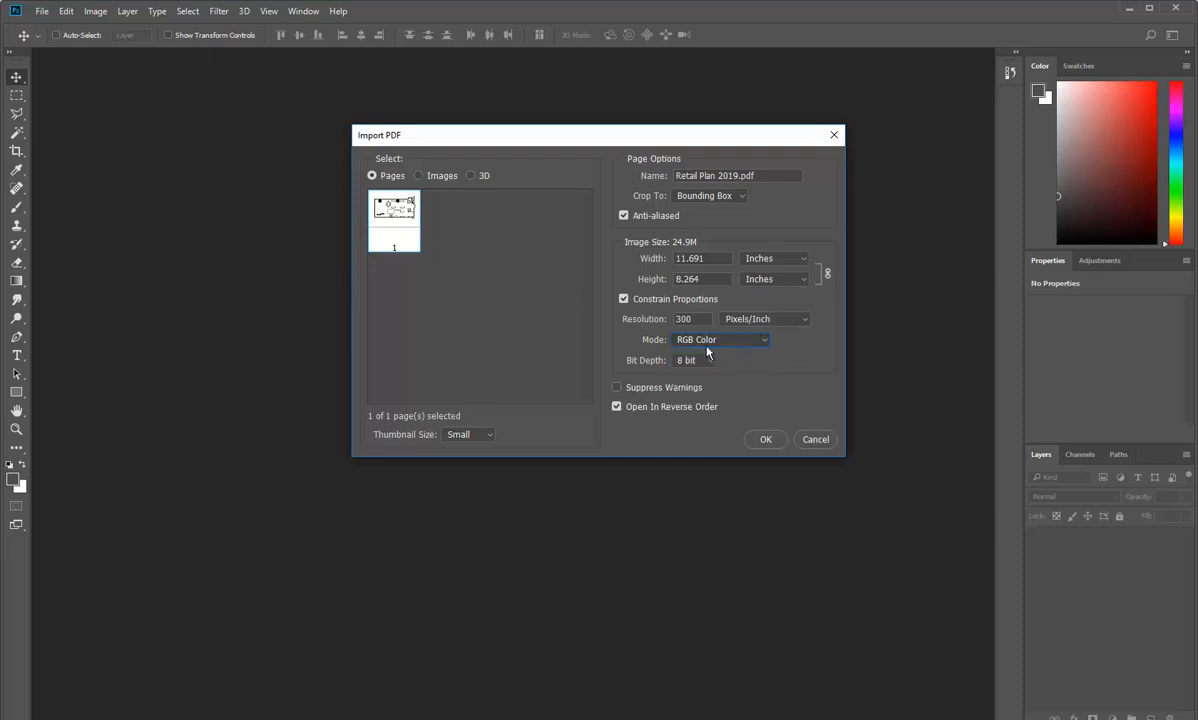
Step: Set the import size units to millimeters and check the width and height against A4
left_click(800, 260)
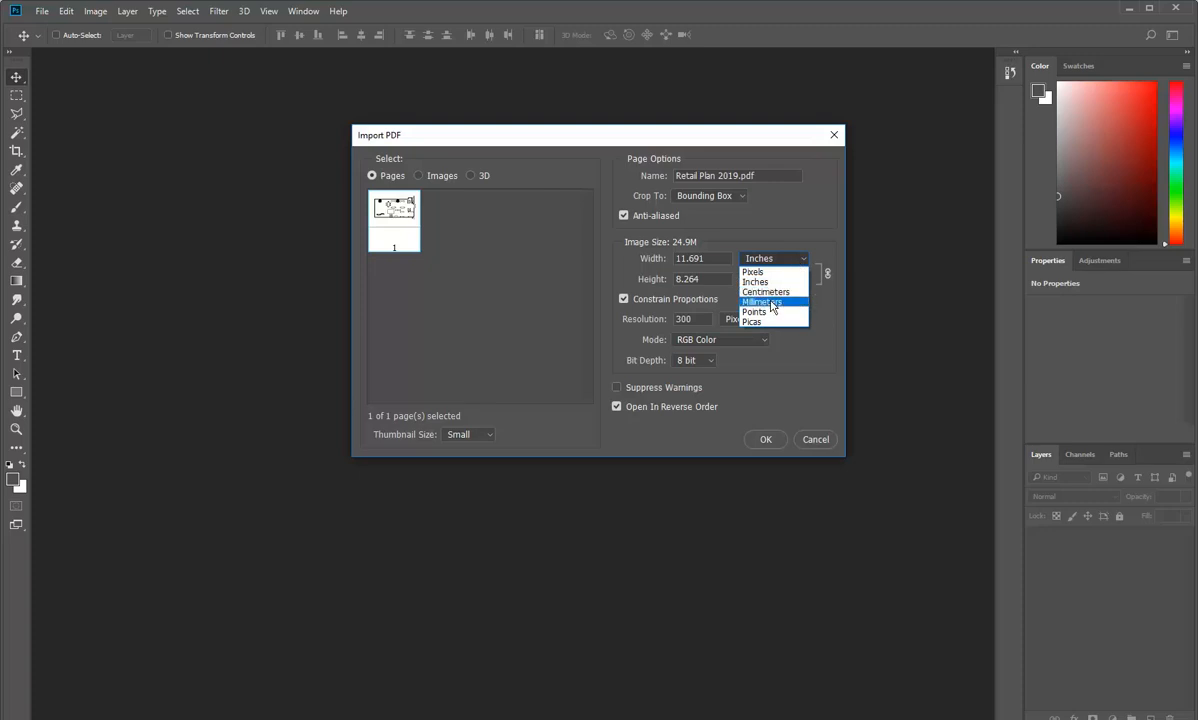
left_click(772, 302)
left_click(712, 259)
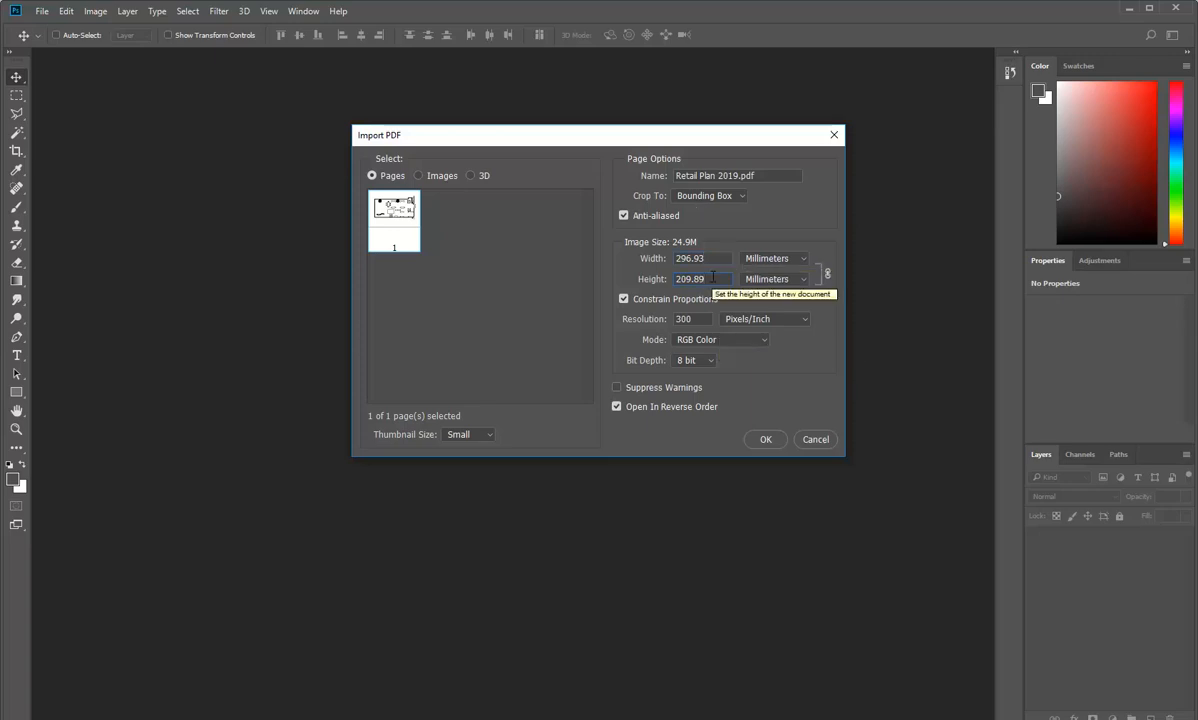
key("shift+Tab")
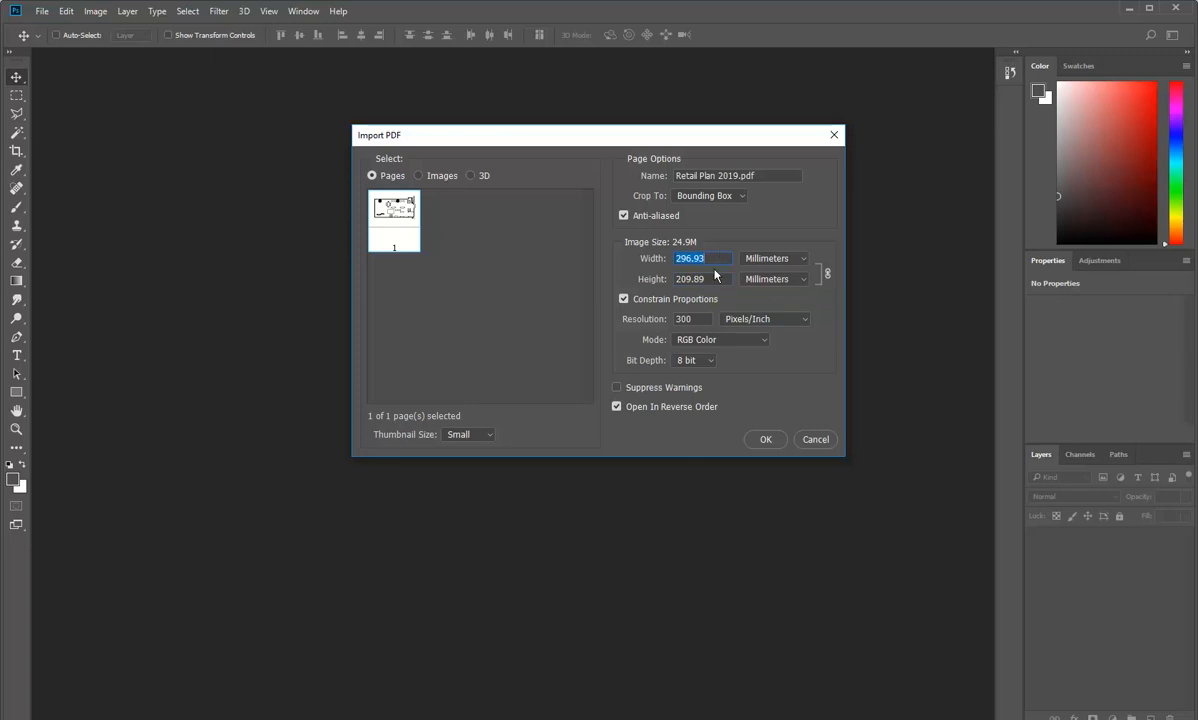
left_click(709, 280)
left_click_drag(664, 140, 530, 140)
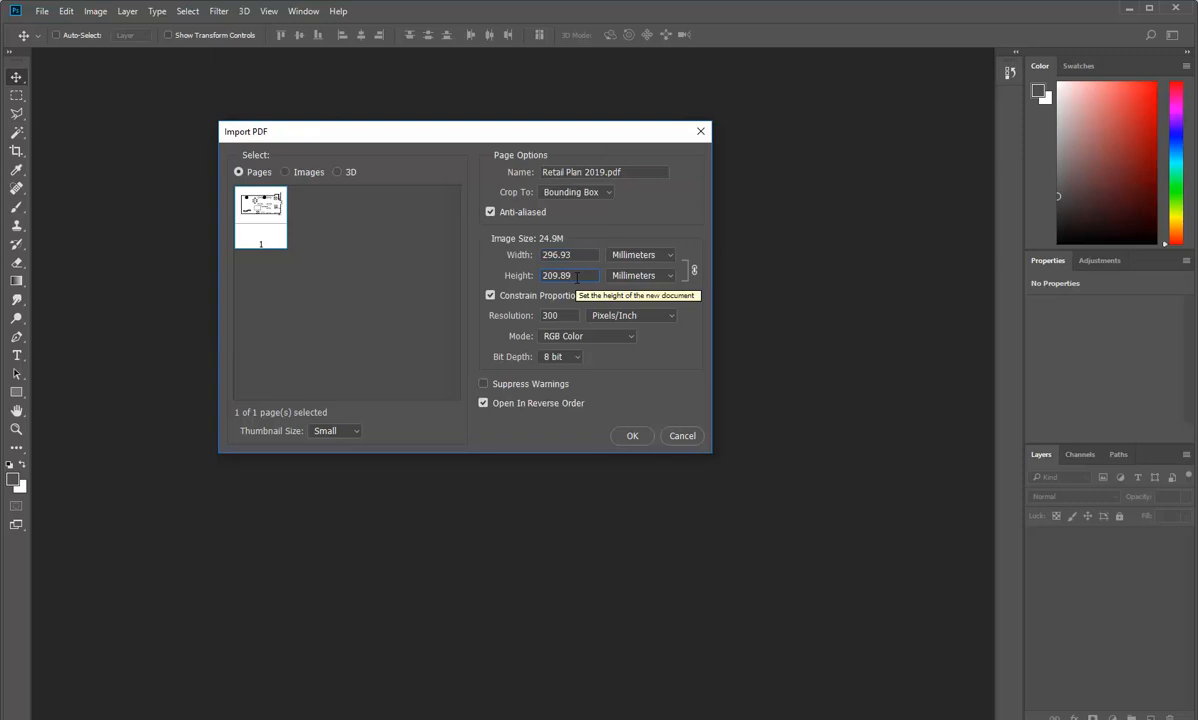
key("shift+Tab")
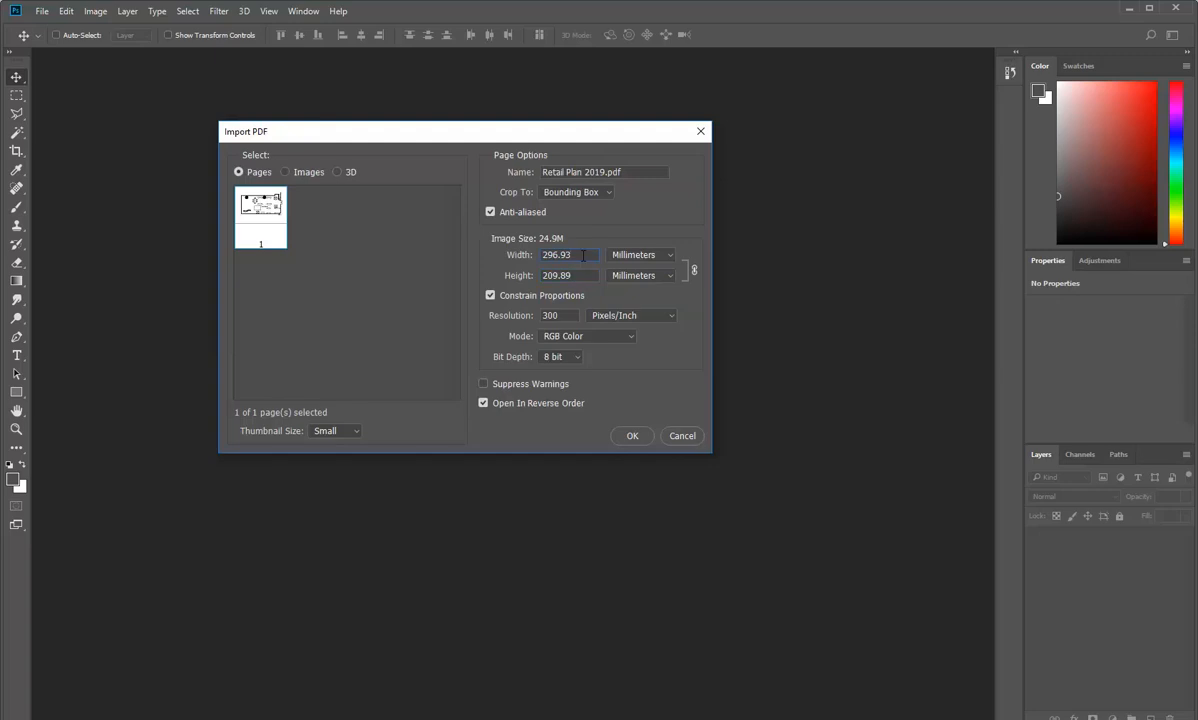
key("Tab")
Step: Set the imported PDF page to crop to Media Box
left_click(582, 194)
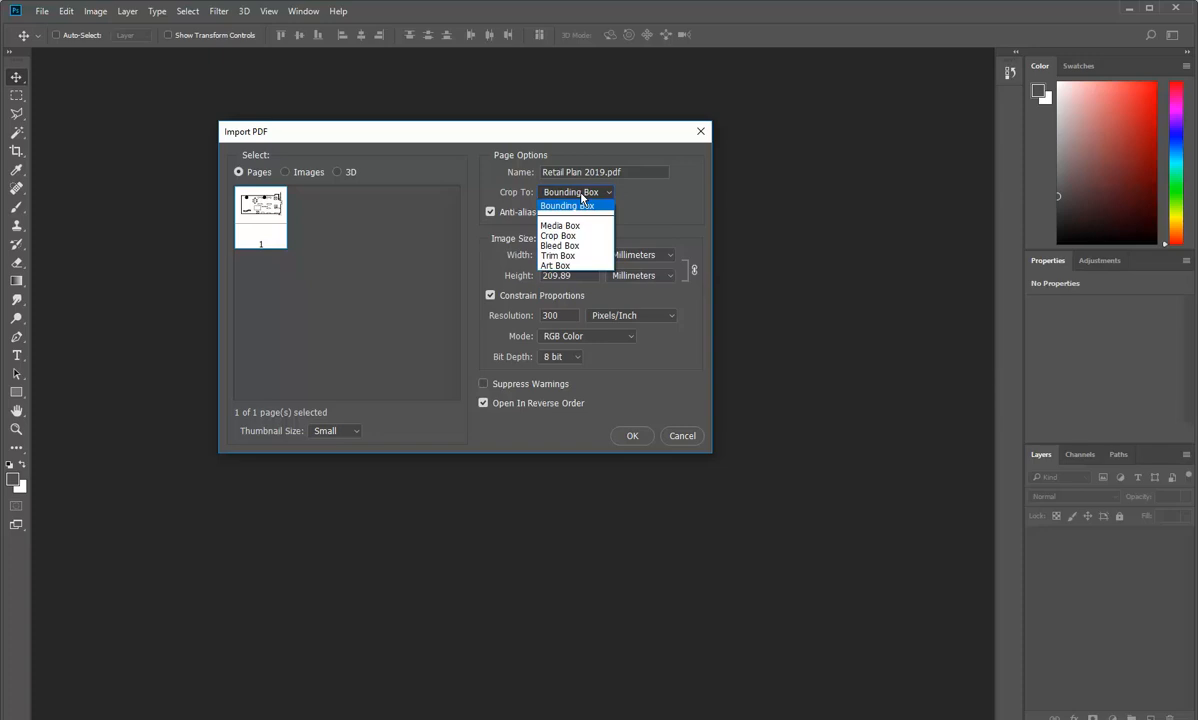
left_click(571, 226)
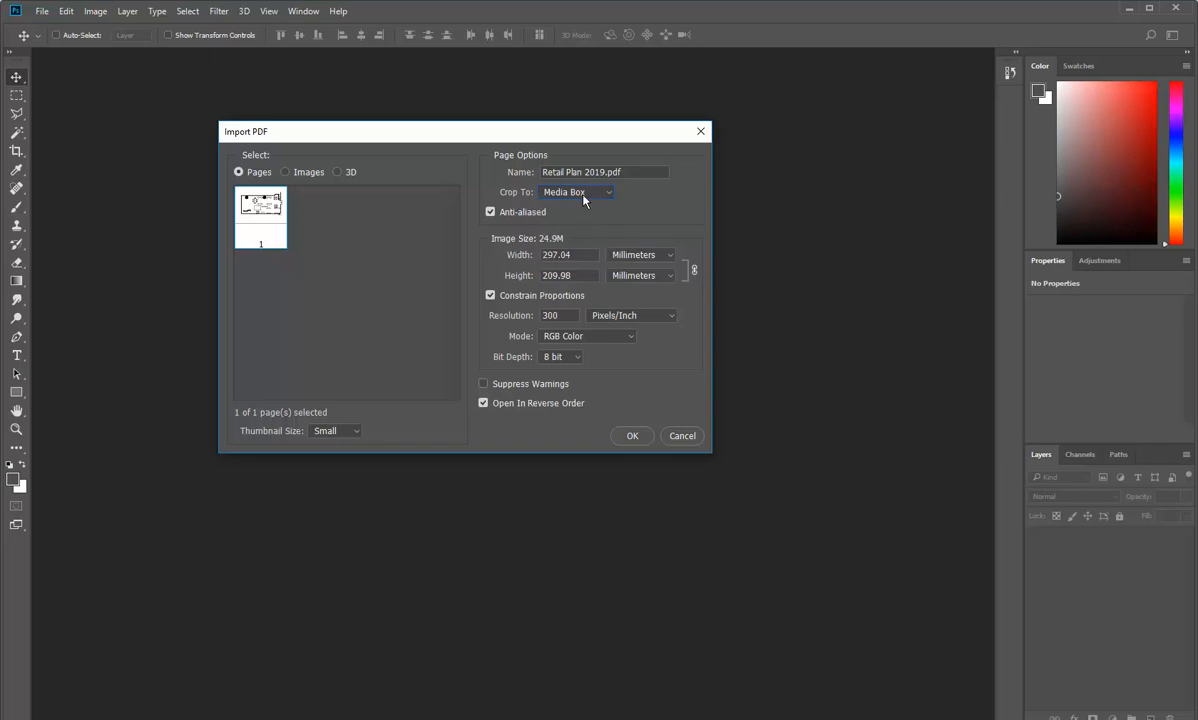
left_click(585, 197)
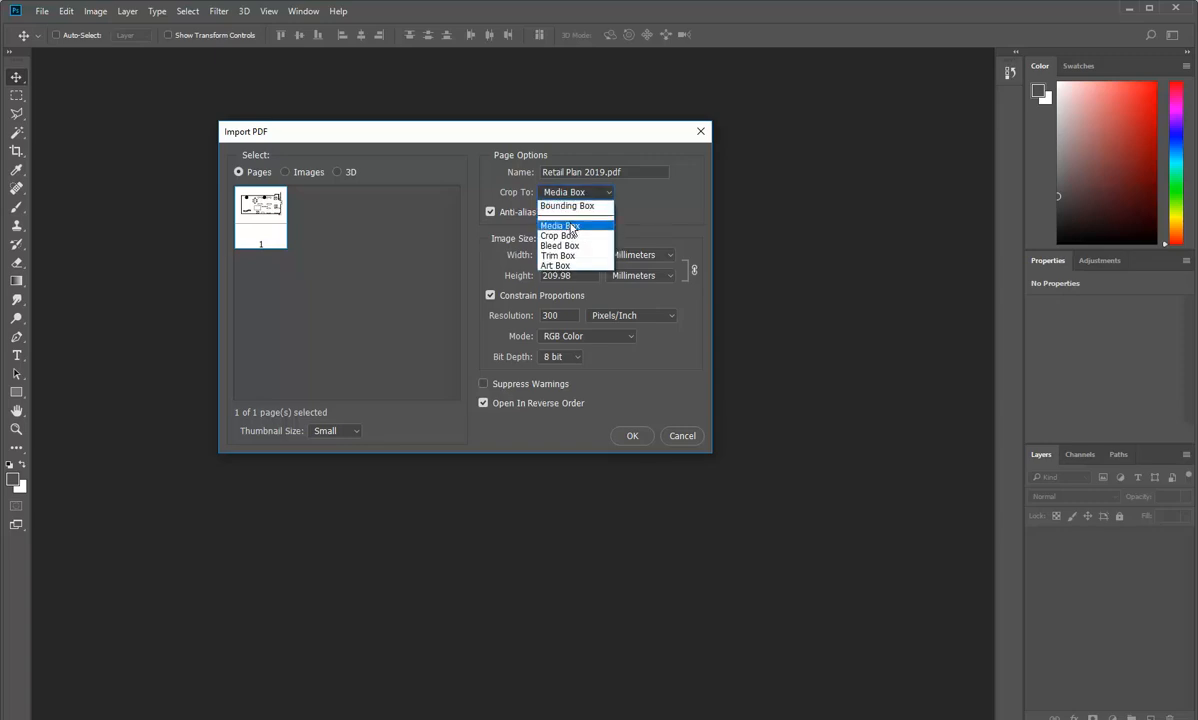
left_click(571, 227)
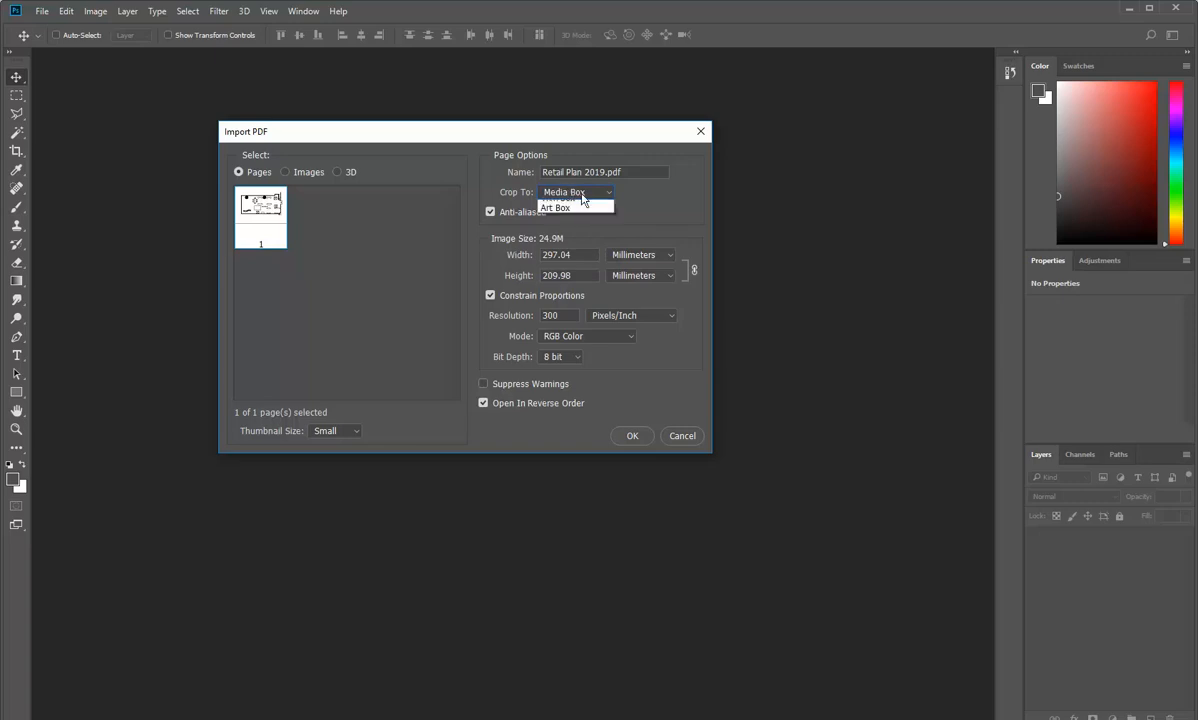
Step: Try the Crop Box, Bounding Box, Art Box and Trim Box crop options to compare the imported page size
left_click(583, 198)
left_click(568, 243)
left_click(568, 193)
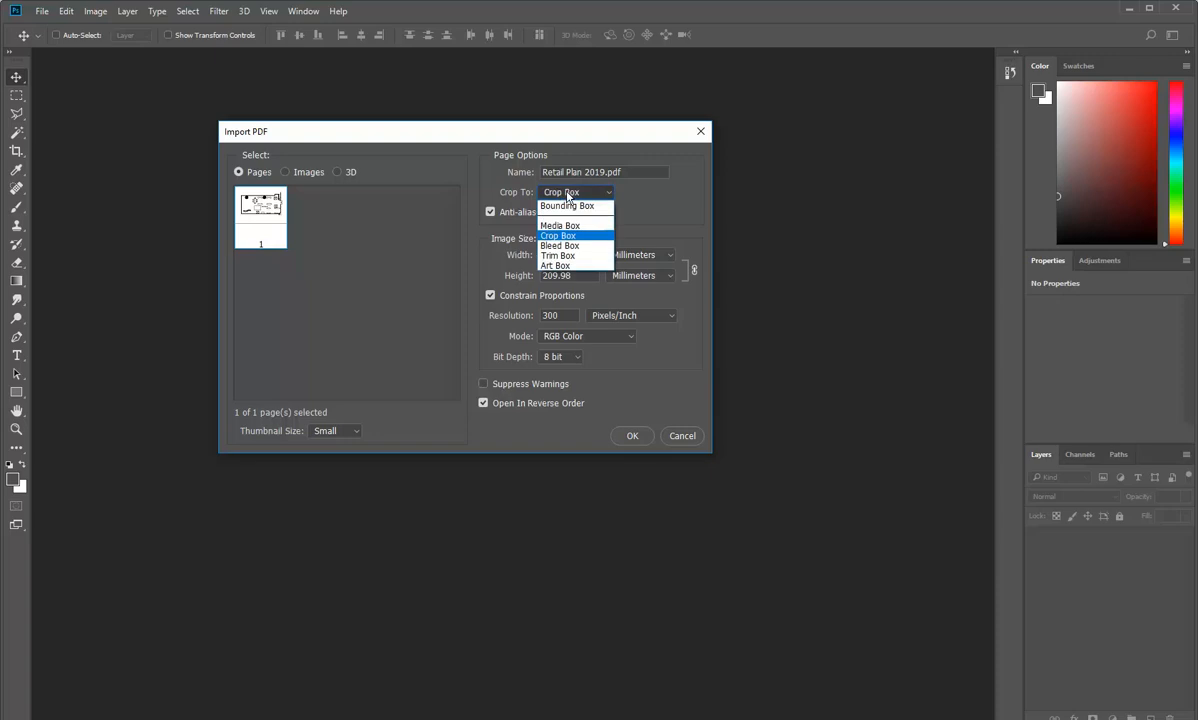
left_click(573, 208)
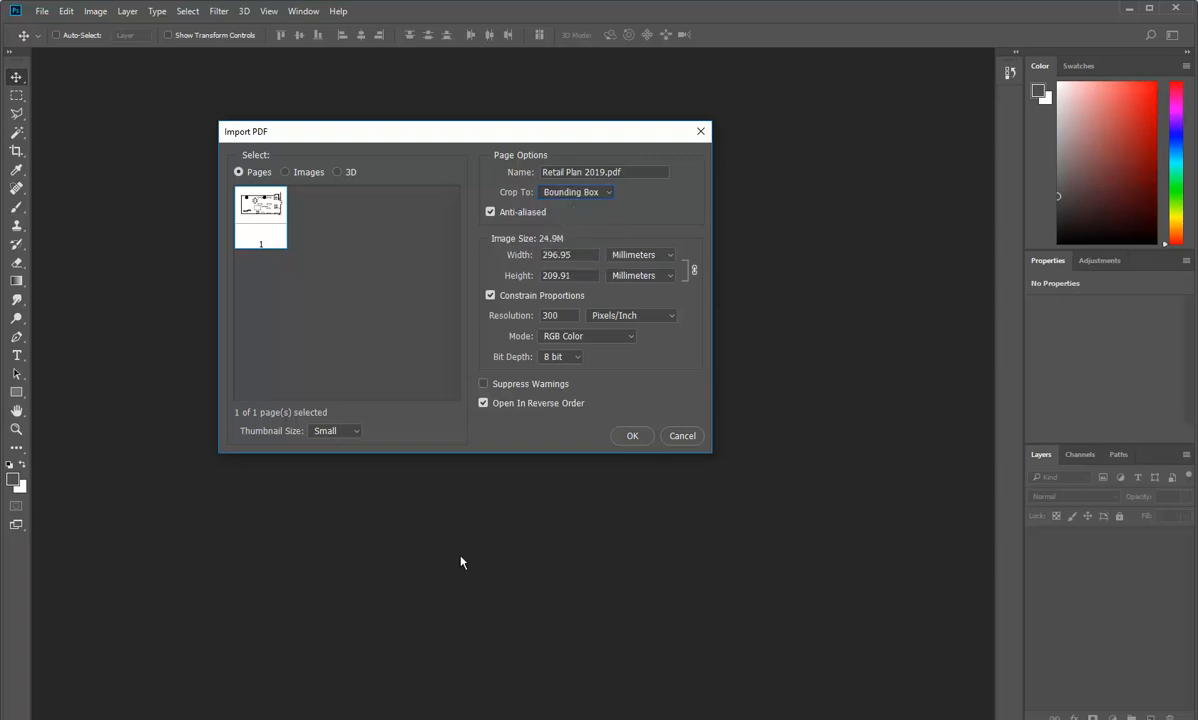
left_click(590, 192)
left_click(570, 226)
left_click(580, 195)
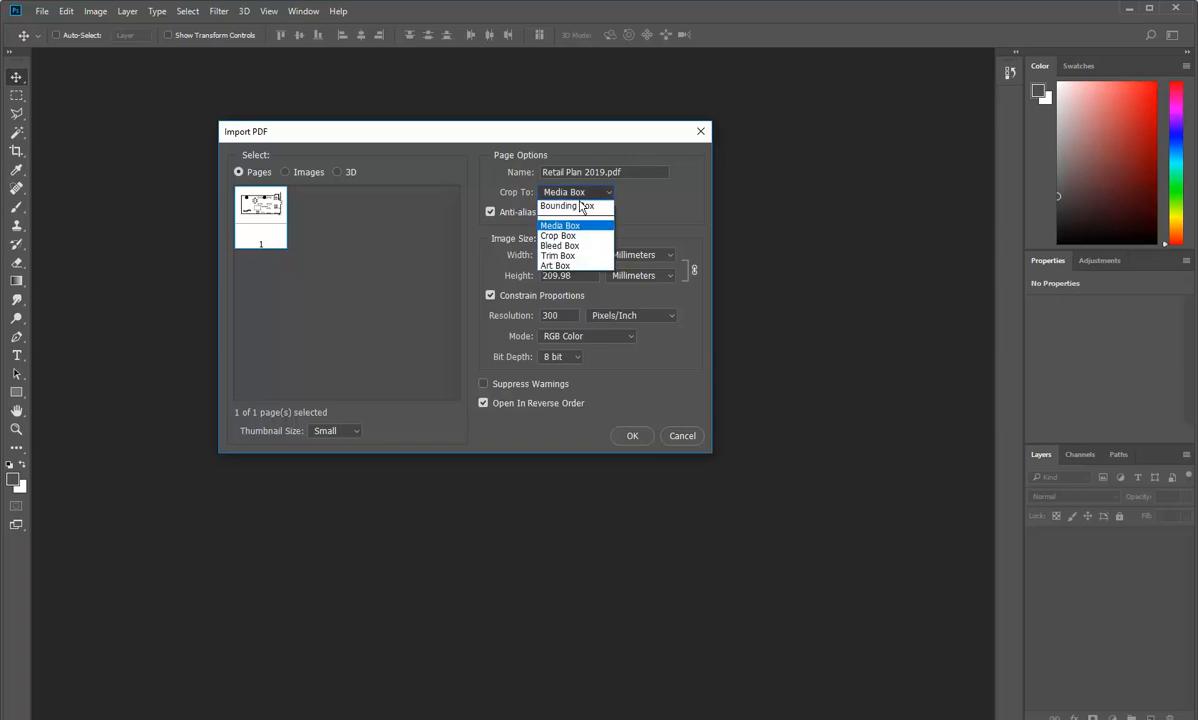
left_click(570, 267)
left_click(575, 192)
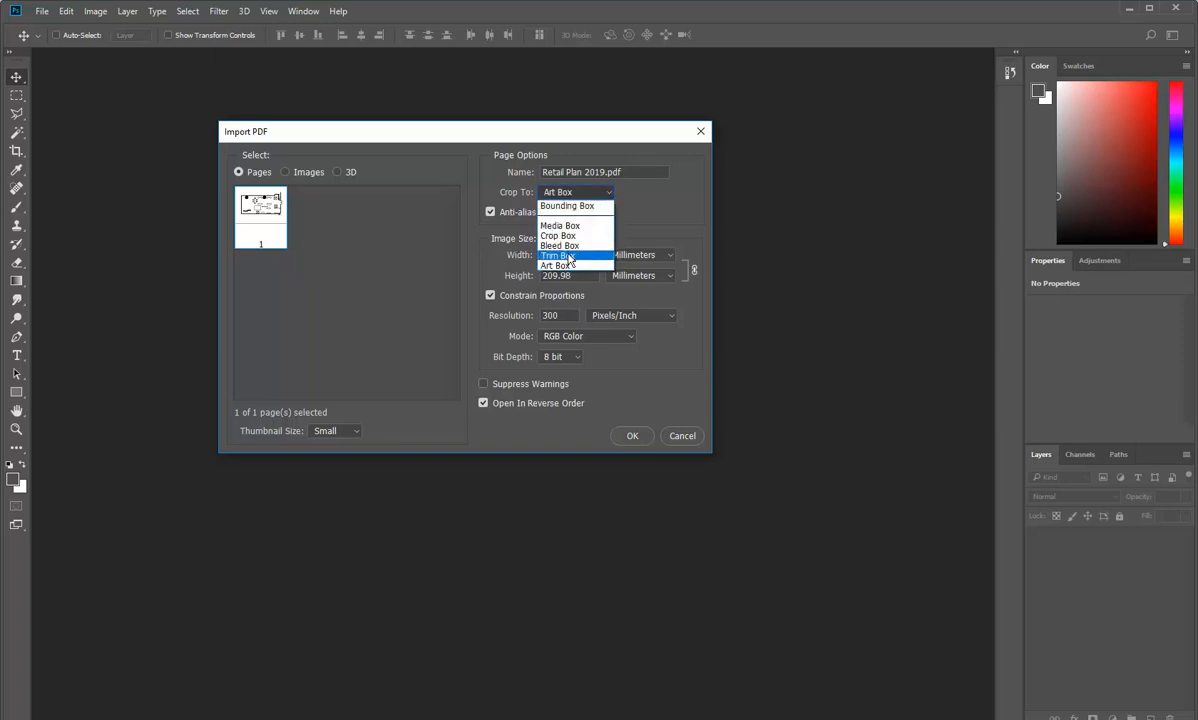
left_click(565, 256)
left_click(575, 192)
left_click(577, 206)
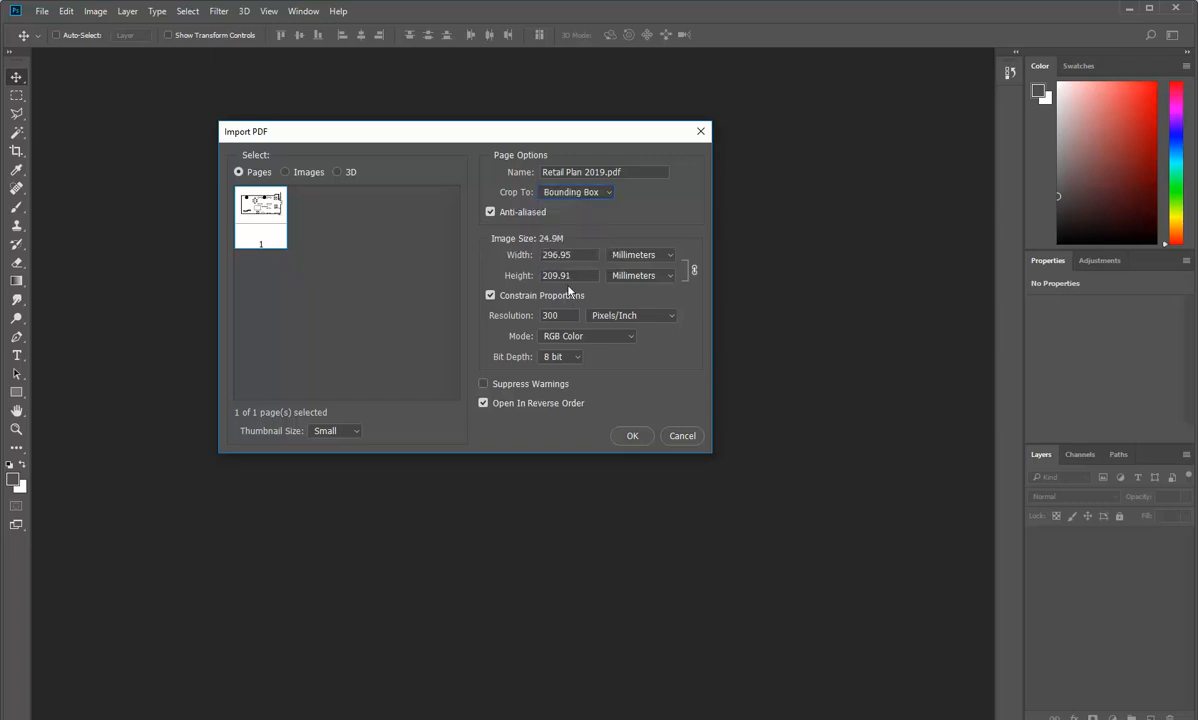
Step: Set the page crop to Media Box and import the PDF at 300 pixels/inch in RGB Color
left_click(545, 192)
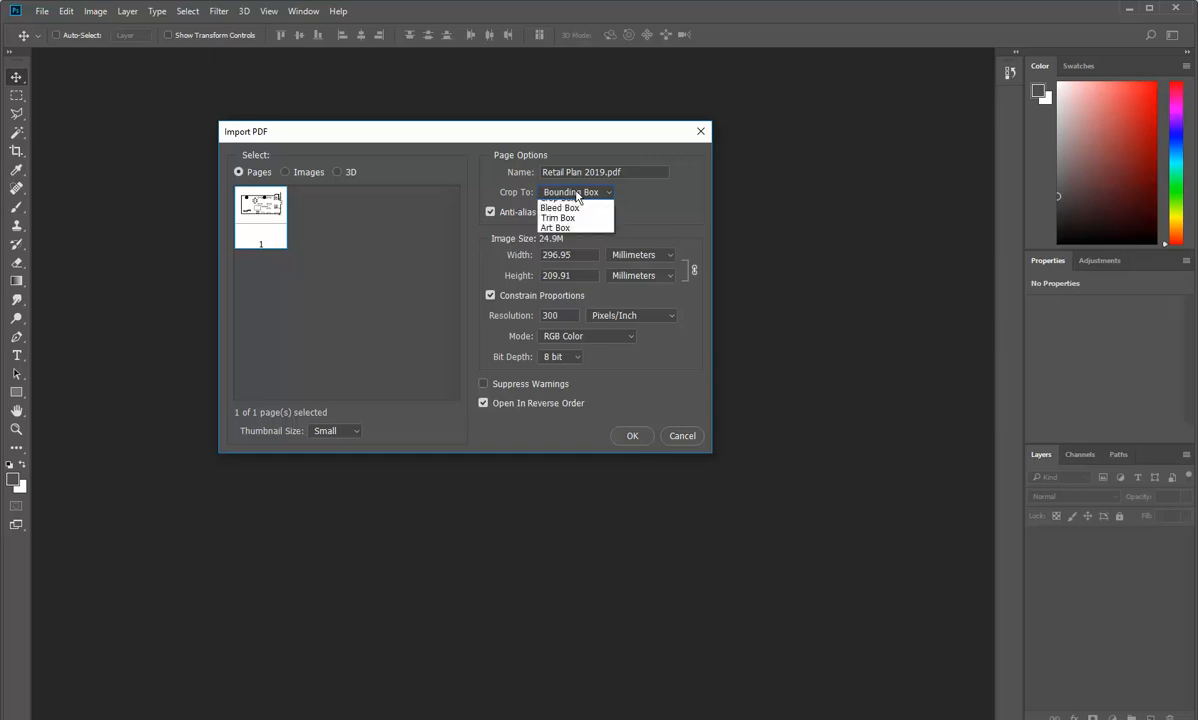
left_click(573, 228)
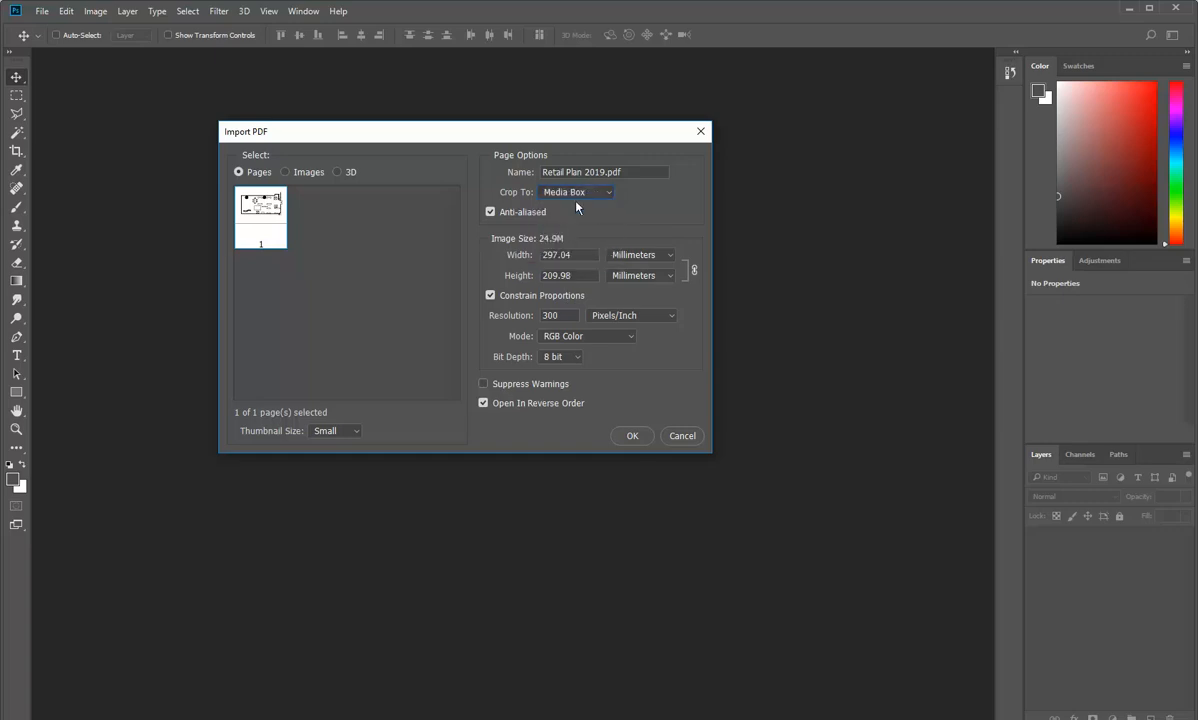
left_click(631, 437)
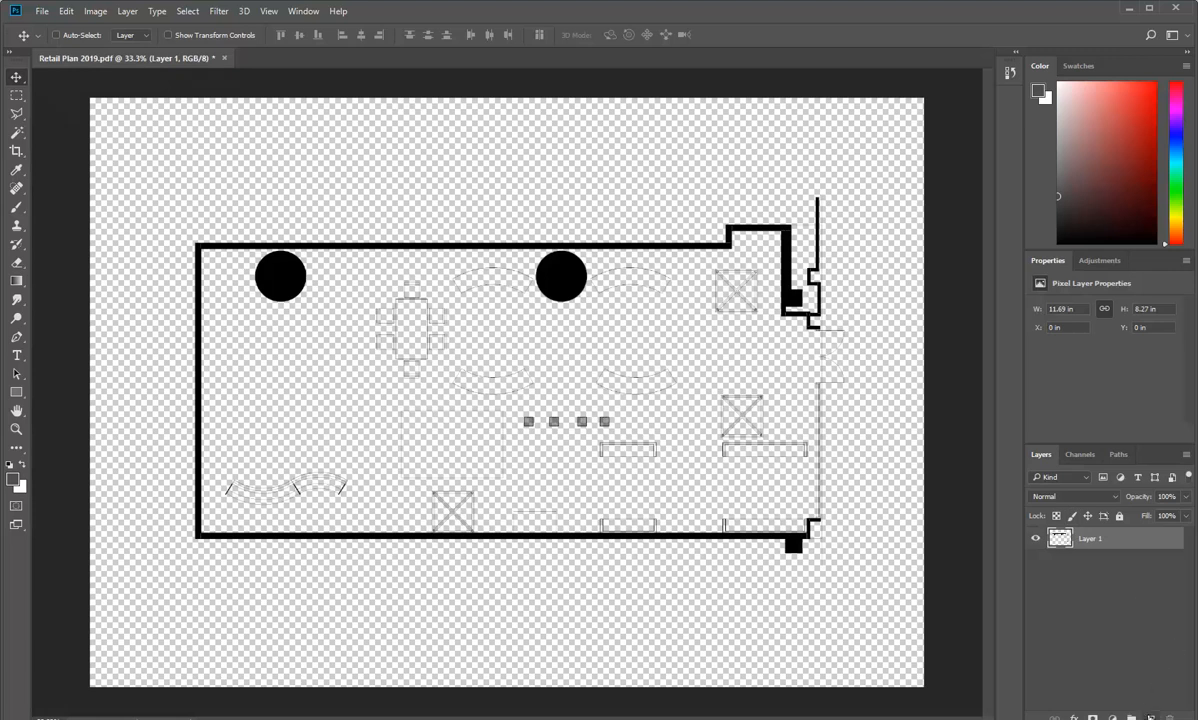
Step: Add a new empty layer and rename the imported plan layer as Linework
left_click(1148, 717)
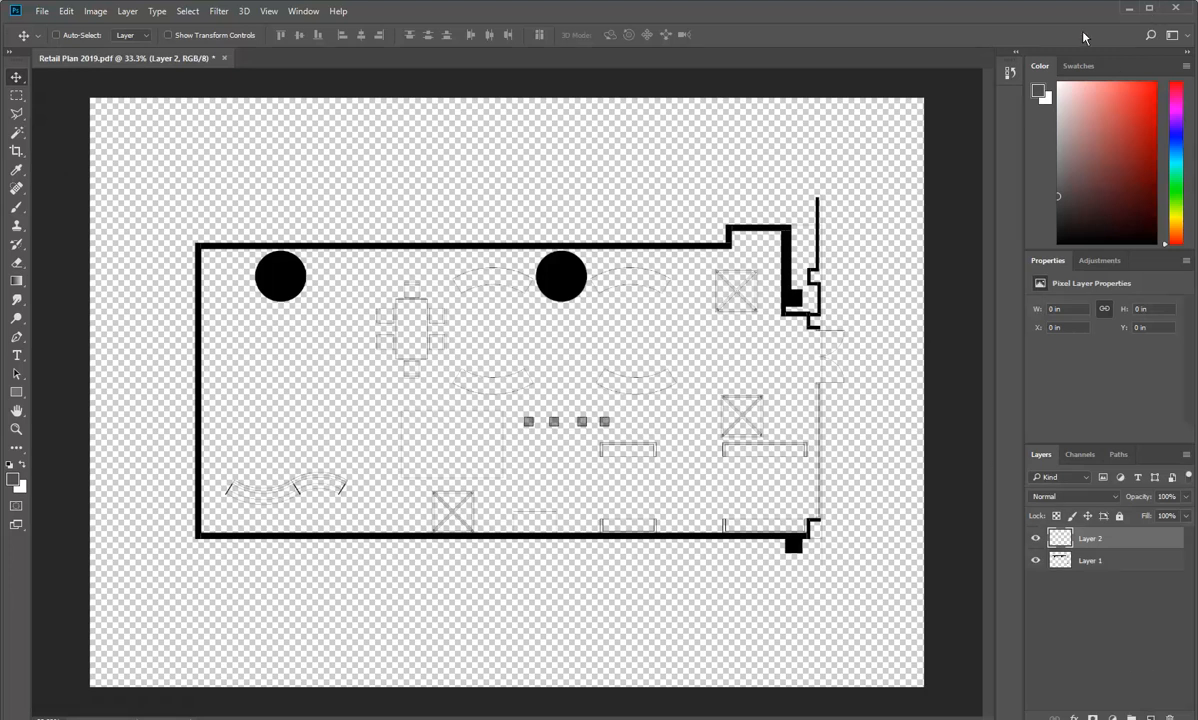
left_click_drag(874, 719, 873, 709)
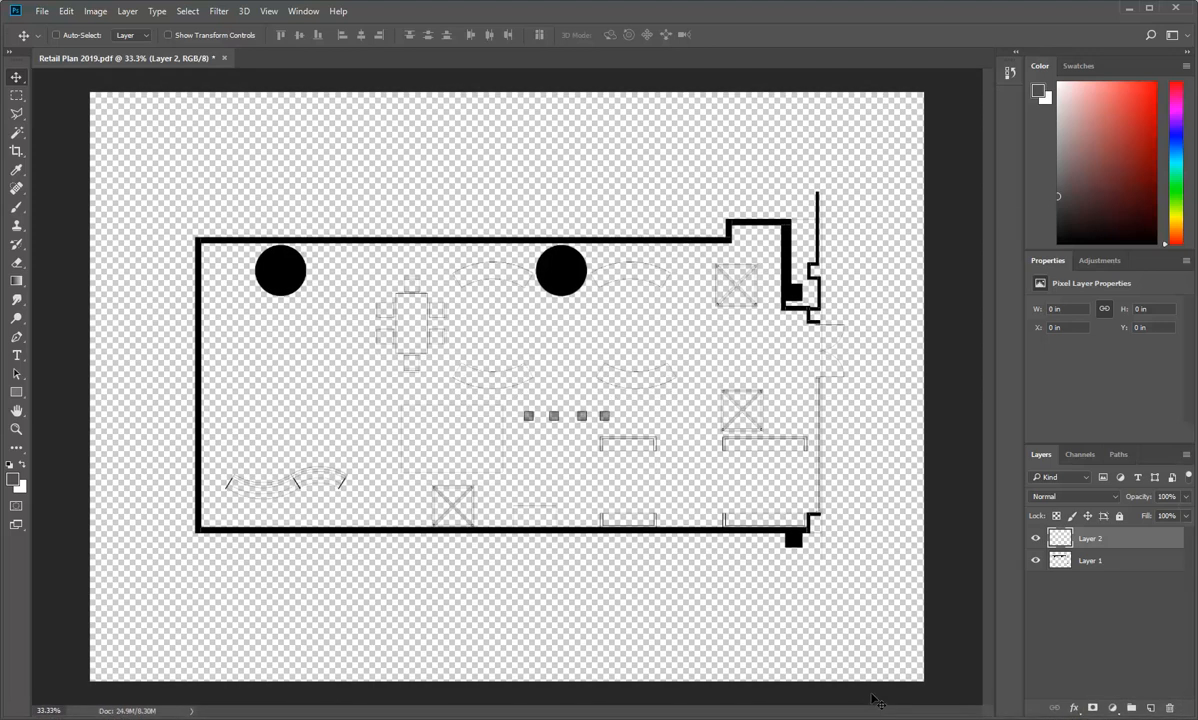
left_click(1088, 562)
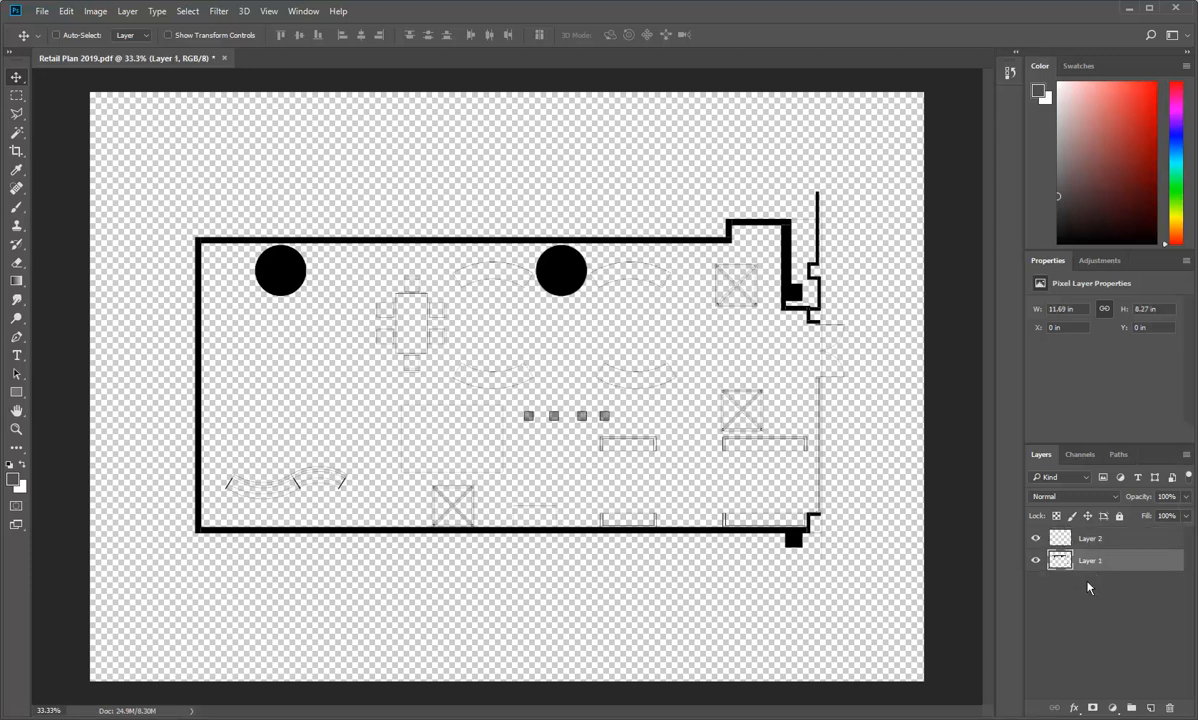
double_click(1090, 561)
type("Linework")
key("Return")
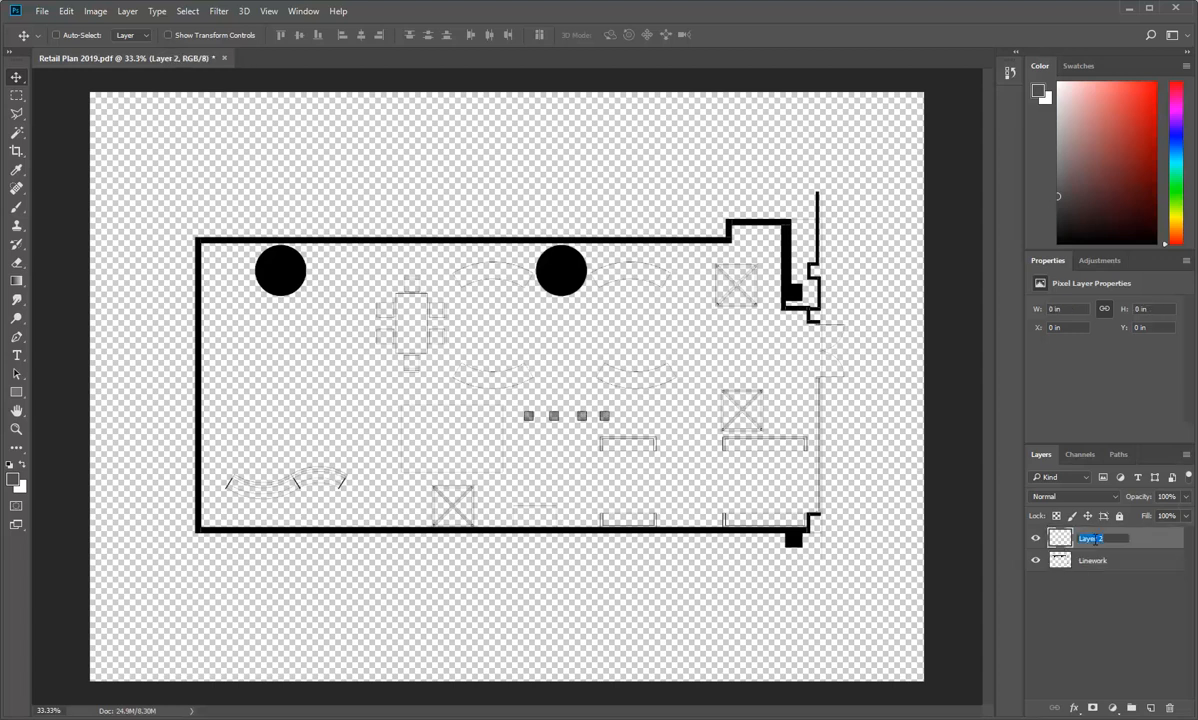
Step: Rename the new empty layer as Floor and move it below the Linework layer
type("Floor")
key("Return")
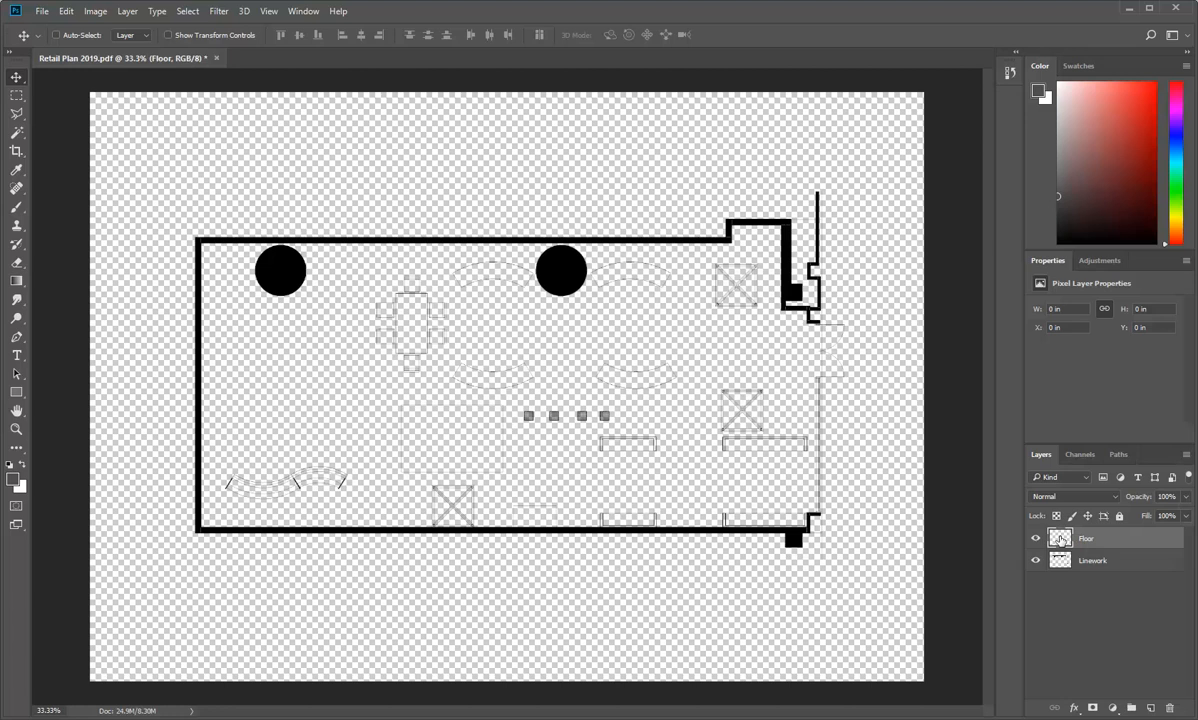
left_click_drag(1061, 540, 1062, 570)
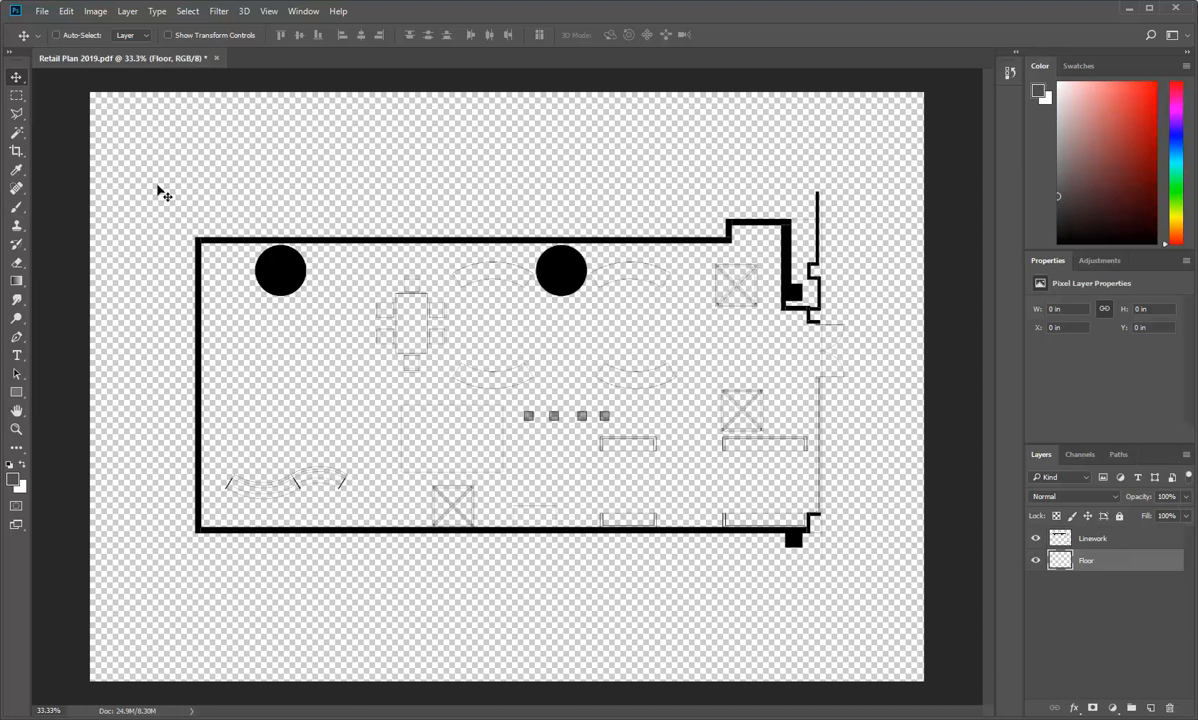
Step: Select the floor area with the Rectangular Marquee, adding the upper recess and the strip beside the shopfront to the selection
left_click(16, 97)
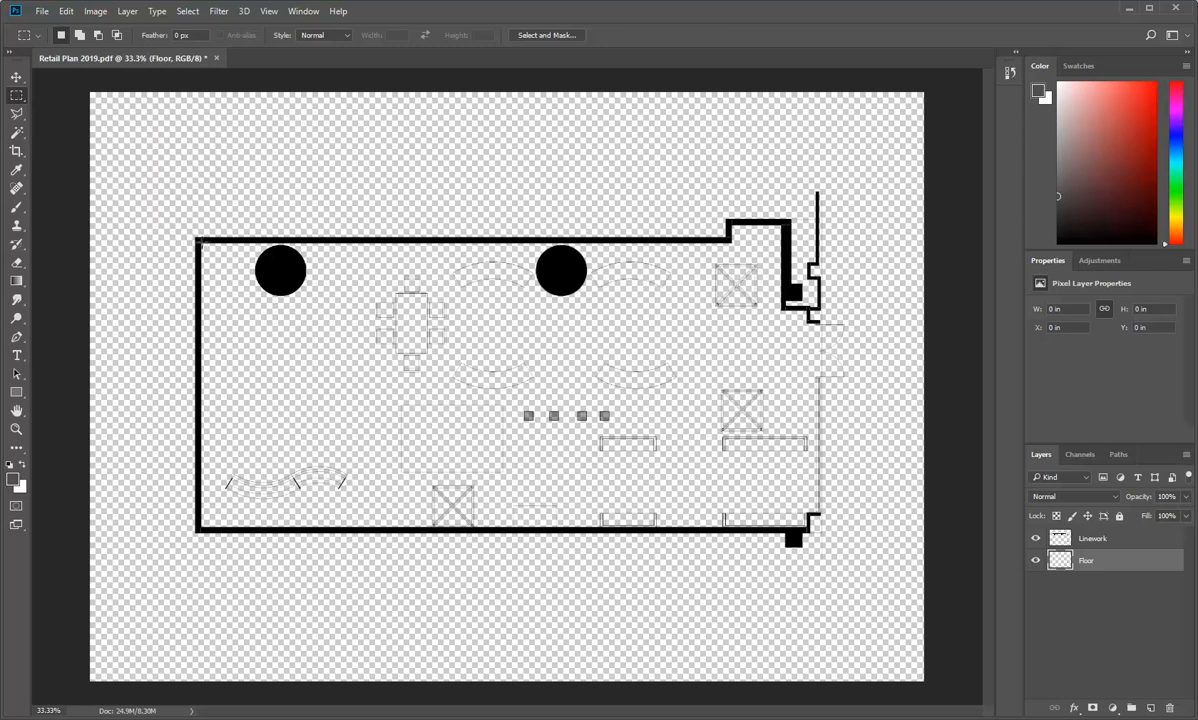
left_click_drag(200, 241, 785, 529)
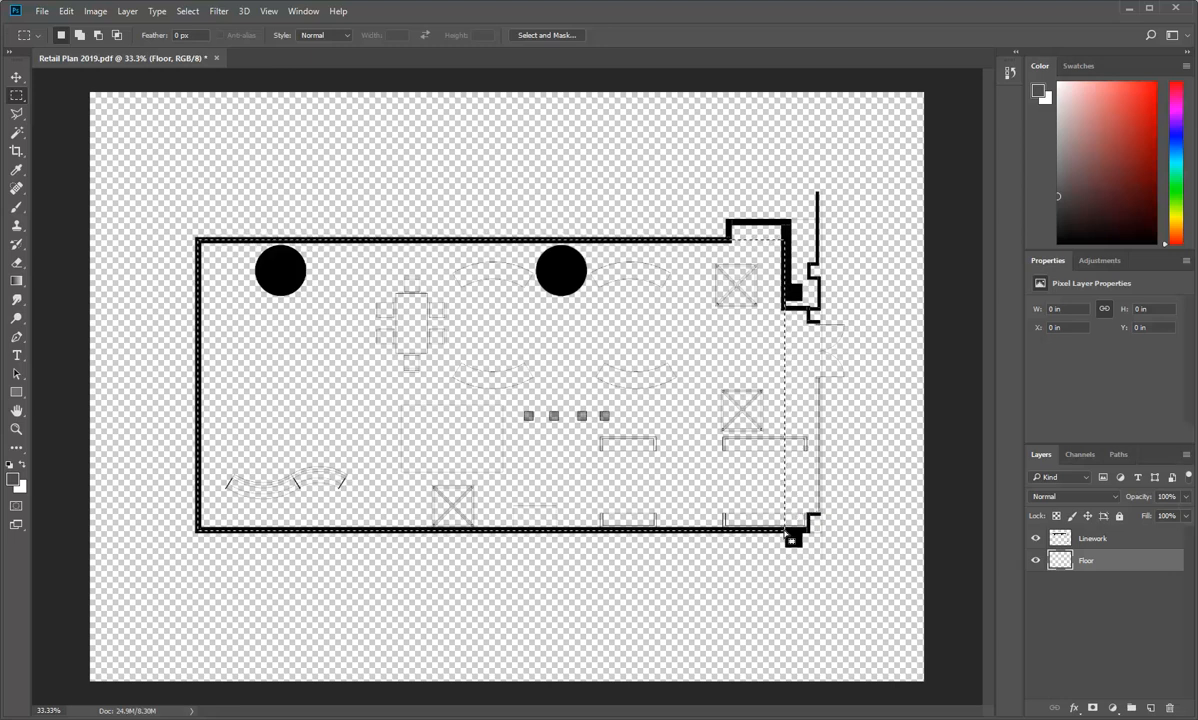
key("shift")
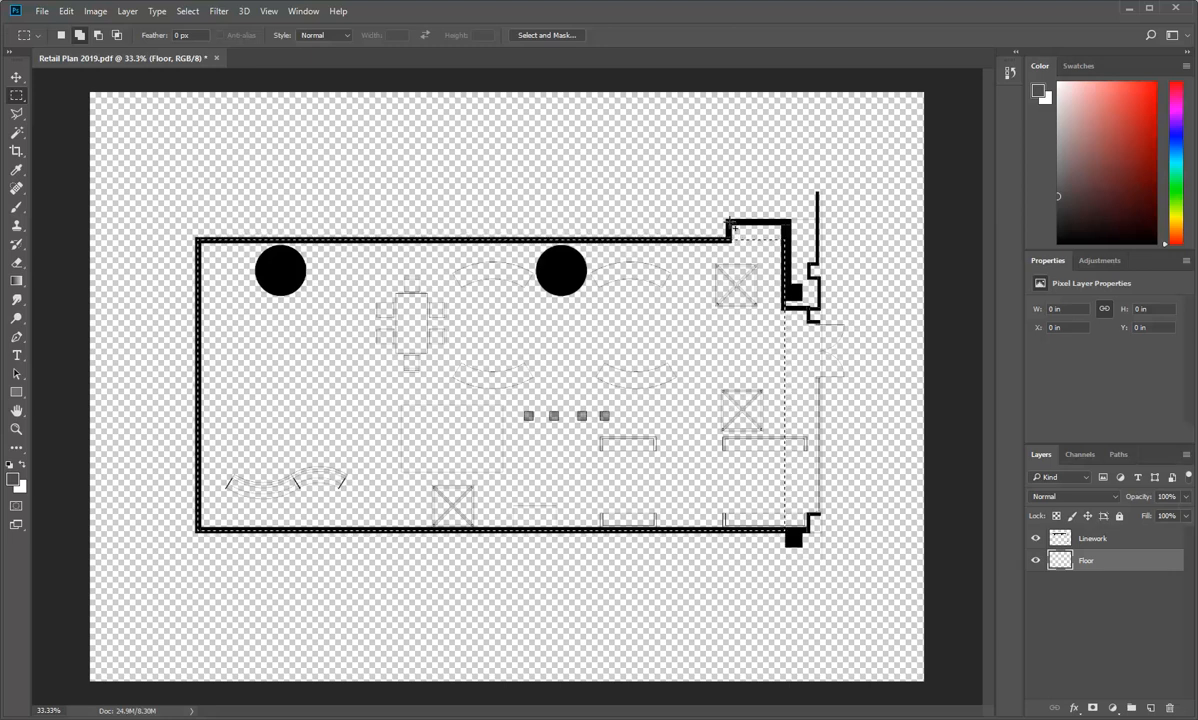
left_click_drag(731, 226, 785, 266)
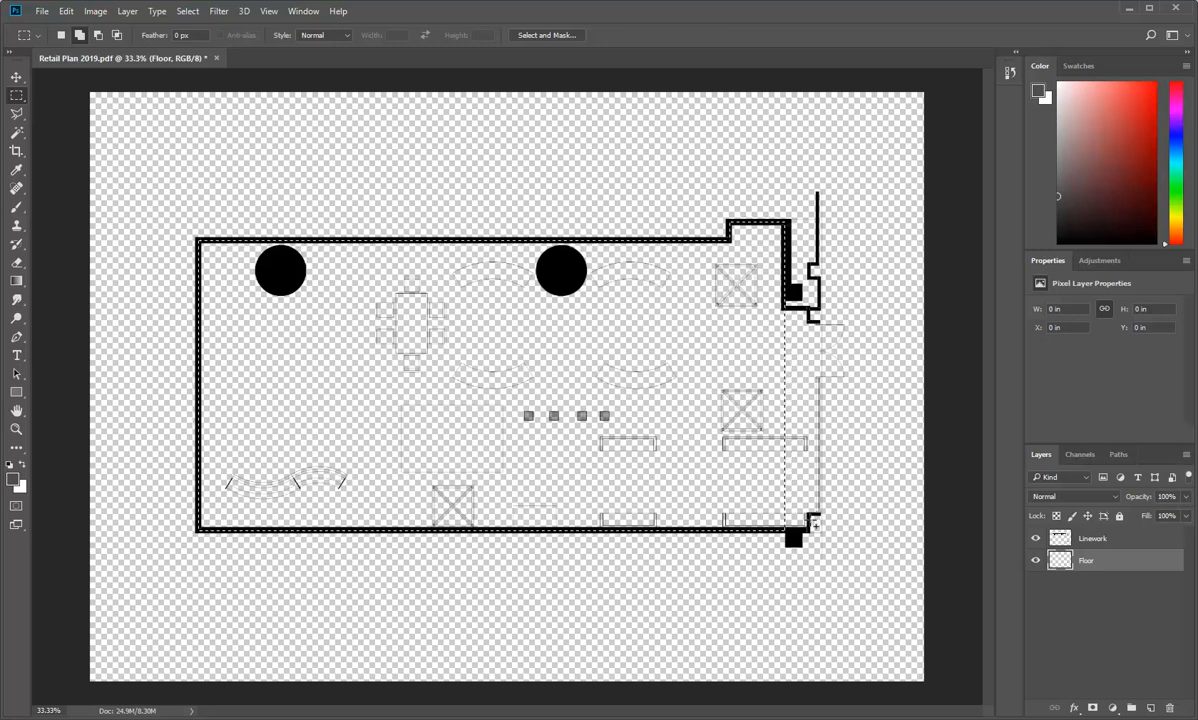
left_click_drag(808, 530, 773, 318)
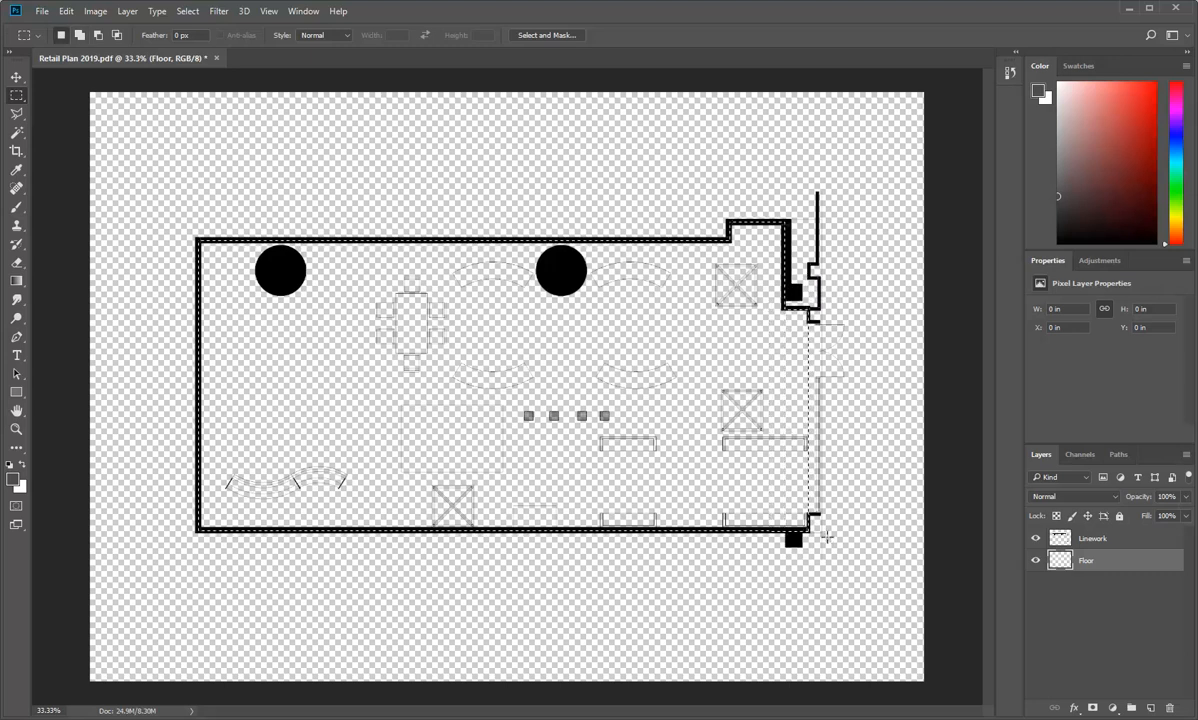
Step: Examine the selection boundary along the entrance and shopfront end of the plan
key("ctrl+plus")
key("ctrl+plus")
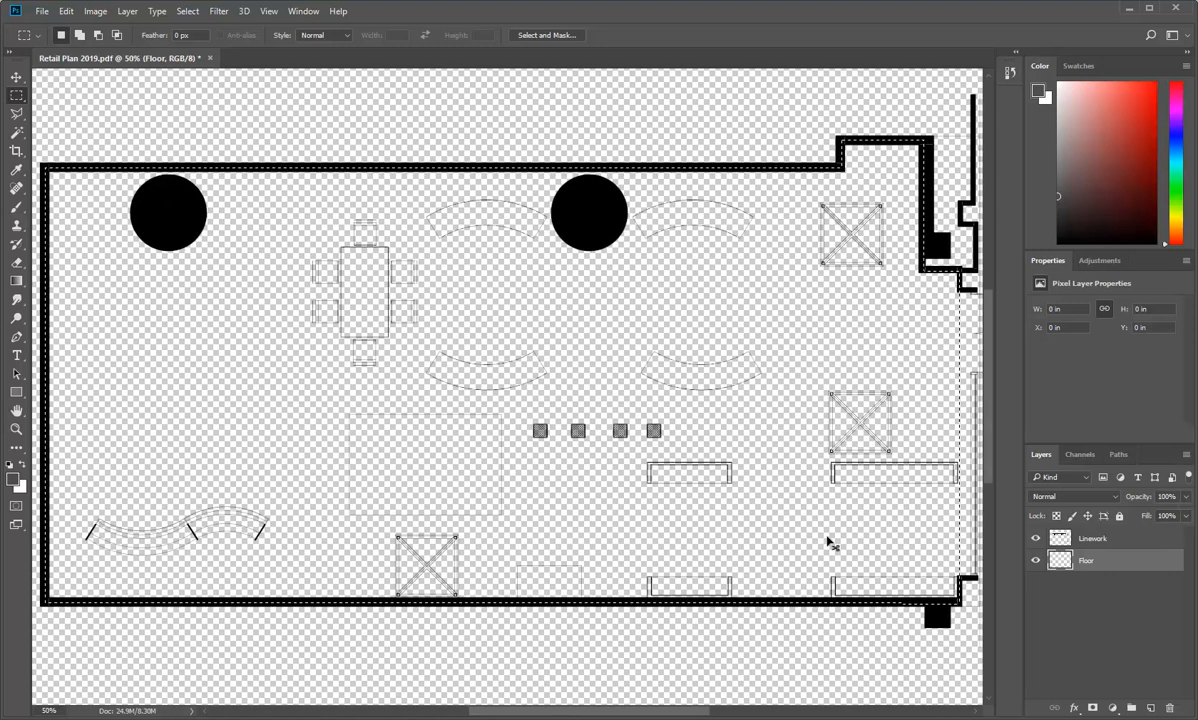
scroll(827, 543, "right", 3)
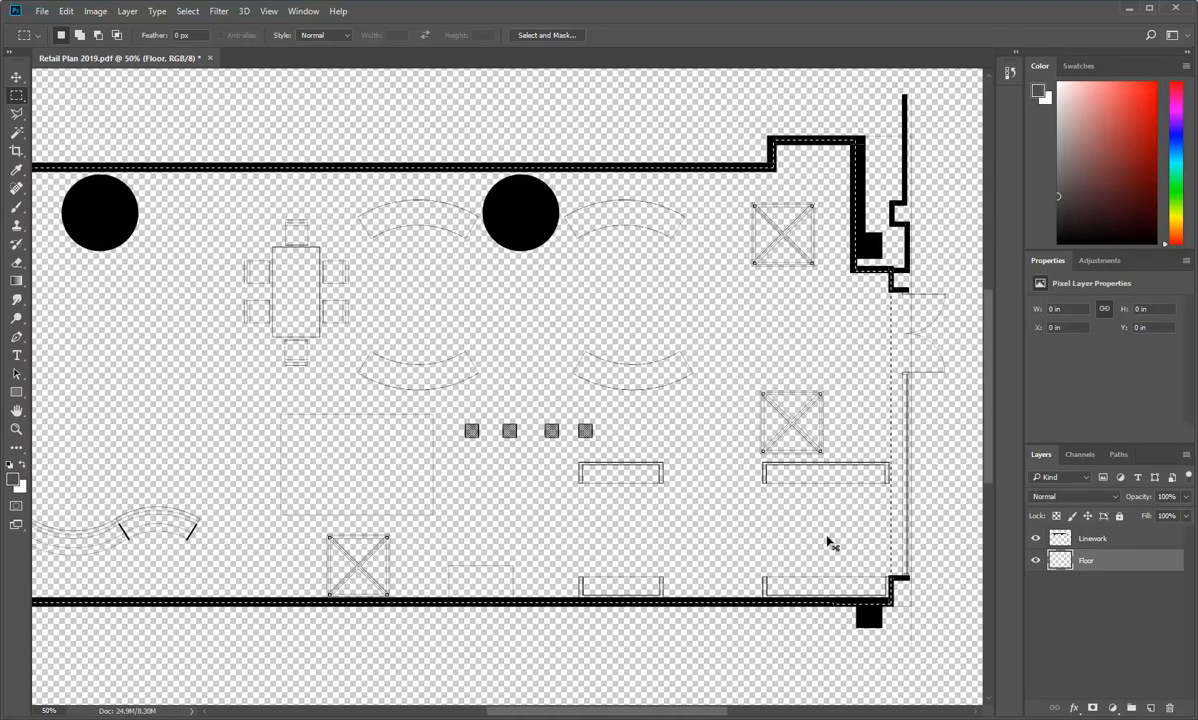
scroll(827, 543, "right", 3)
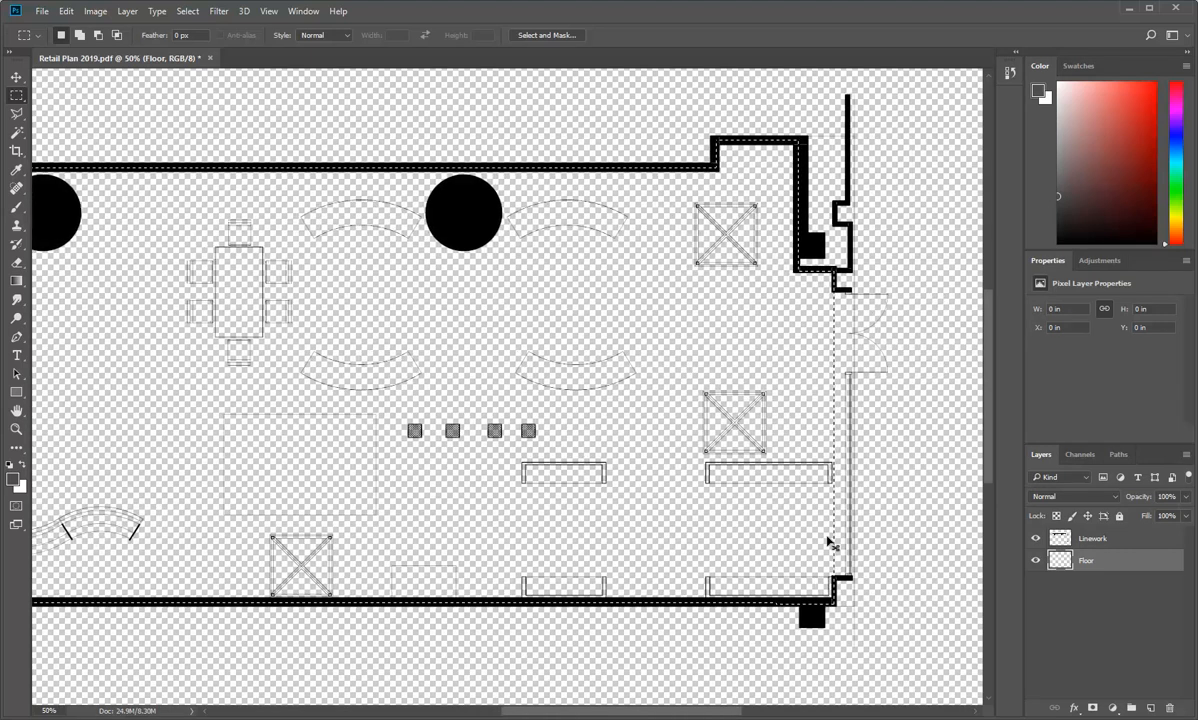
scroll(827, 543, "left", 3)
scroll(827, 543, "right", 4)
scroll(827, 543, "left", 4)
scroll(827, 543, "right", 5)
scroll(827, 543, "left", 4)
scroll(827, 543, "right", 4)
scroll(827, 543, "left", 5)
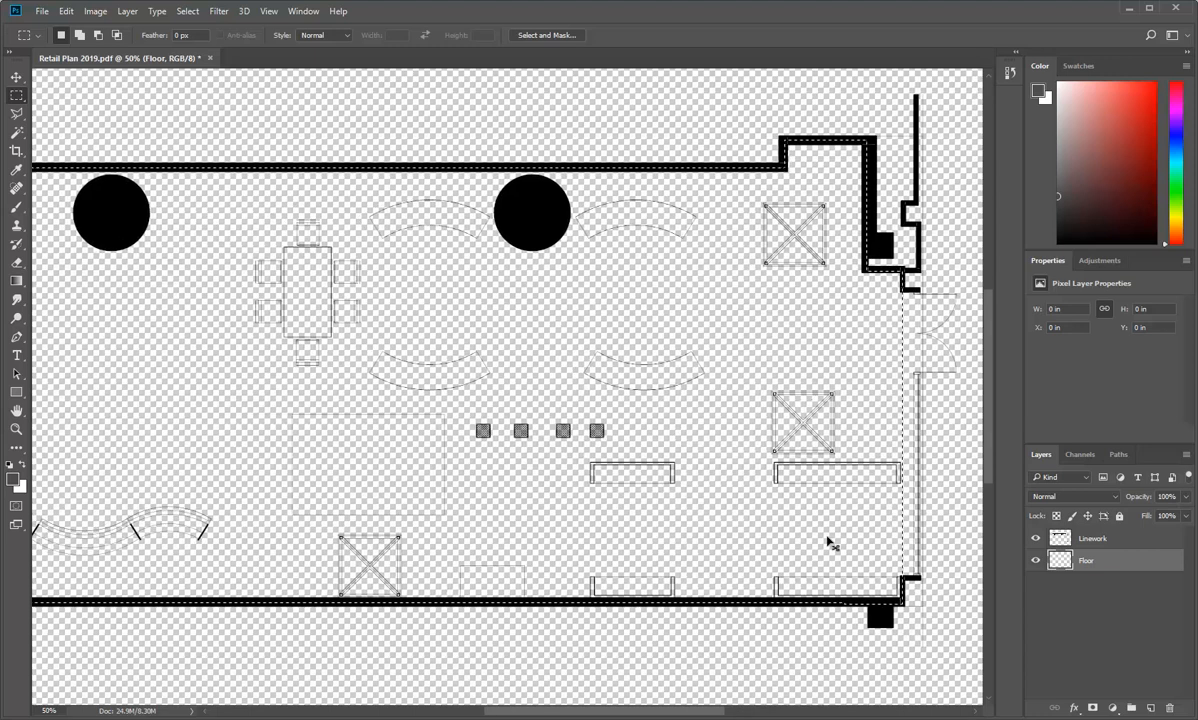
scroll(827, 543, "right", 3)
scroll(827, 543, "left", 3)
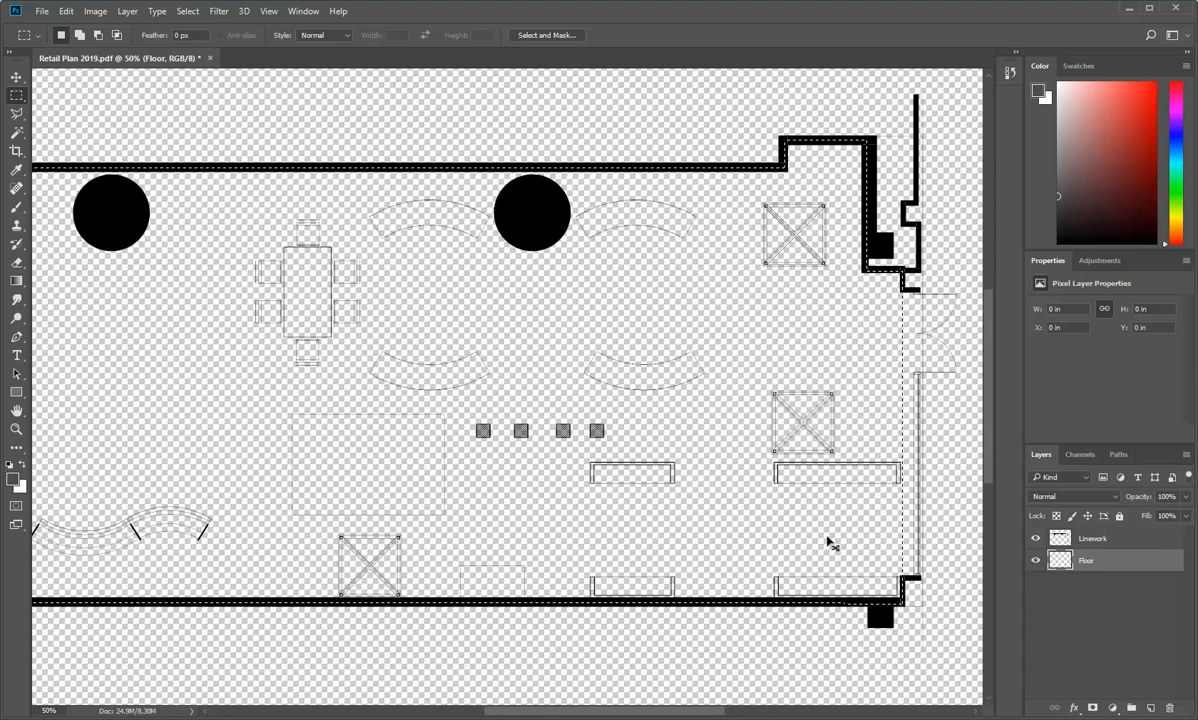
scroll(827, 543, "right", 5)
scroll(827, 543, "left", 4)
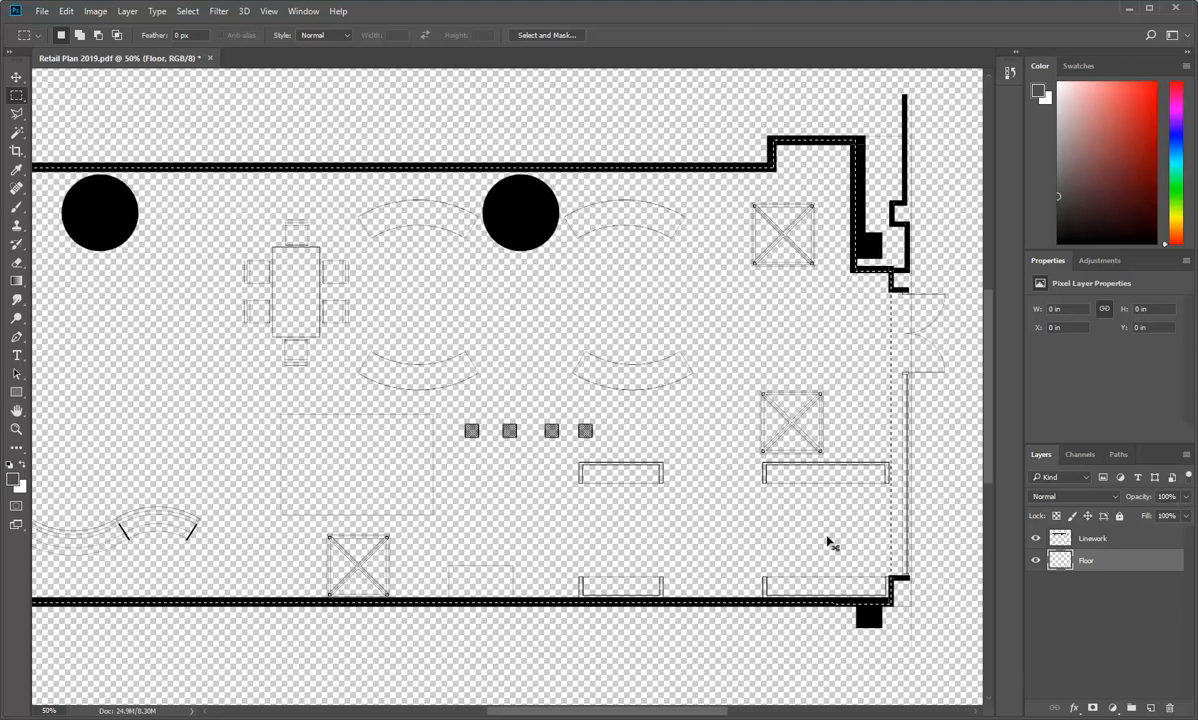
scroll(595, 521, "down", 3)
scroll(594, 521, "up", 3)
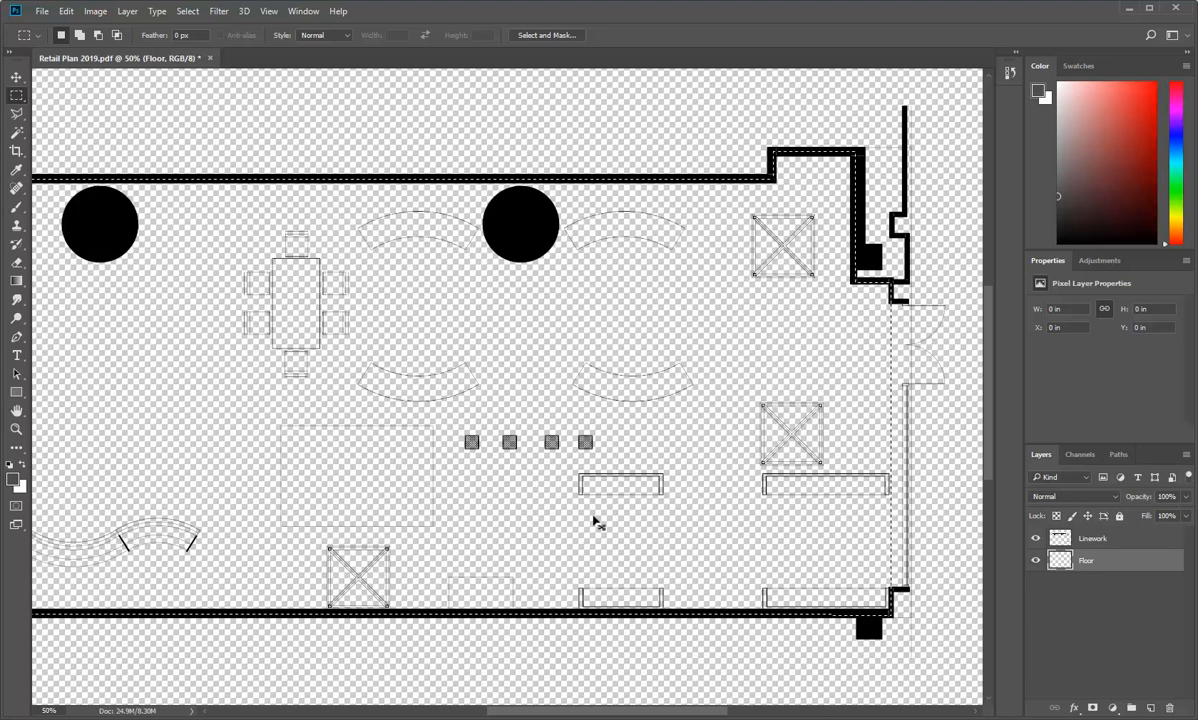
Step: Extend the floor selection to the shopfront glazing line between the two end walls, including the door opening
scroll(594, 521, "right", 4)
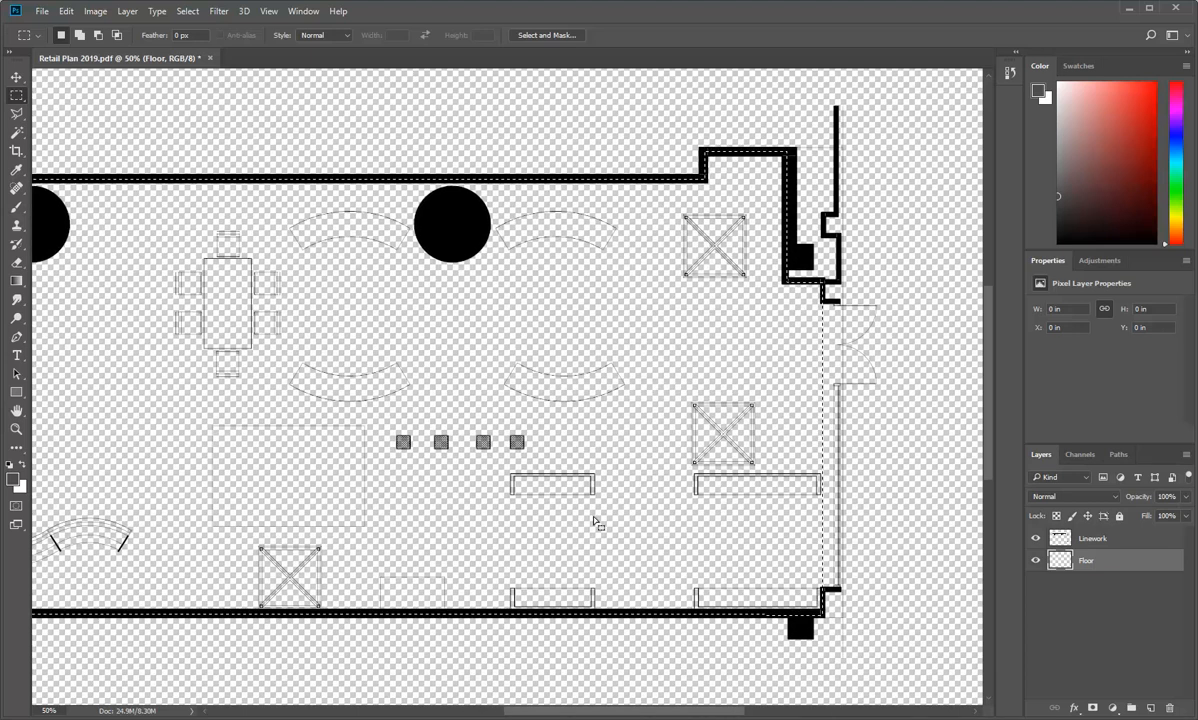
key("alt")
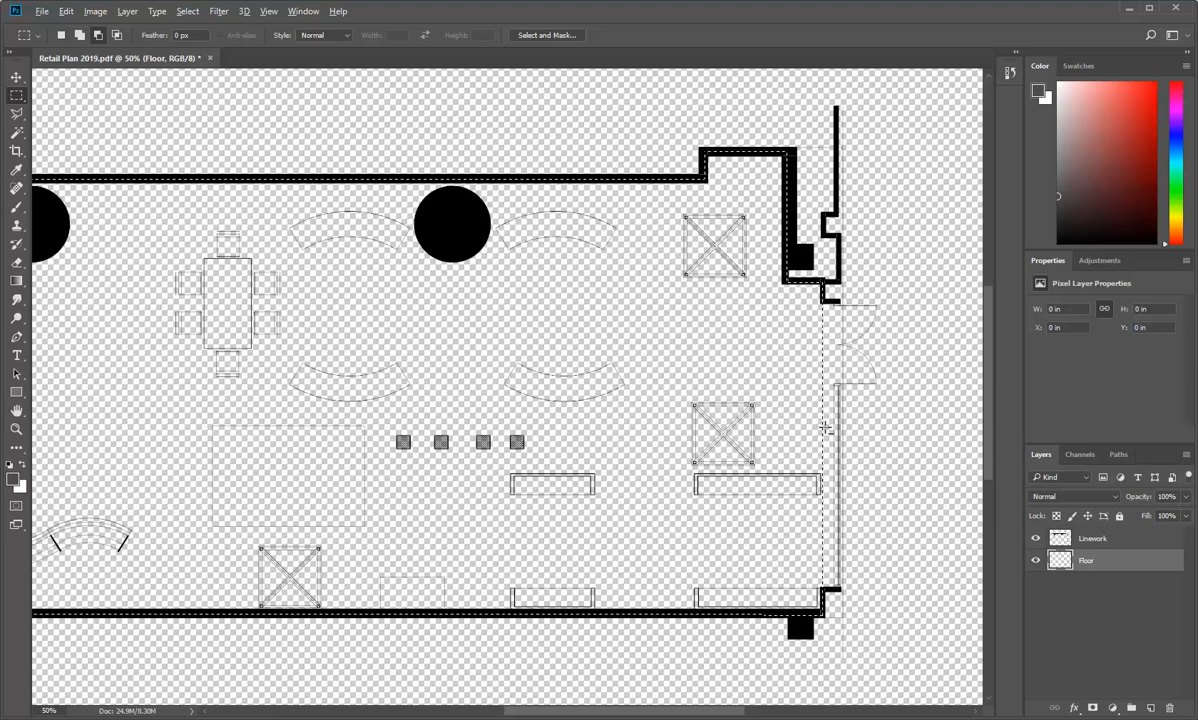
scroll(840, 428, "up", 5)
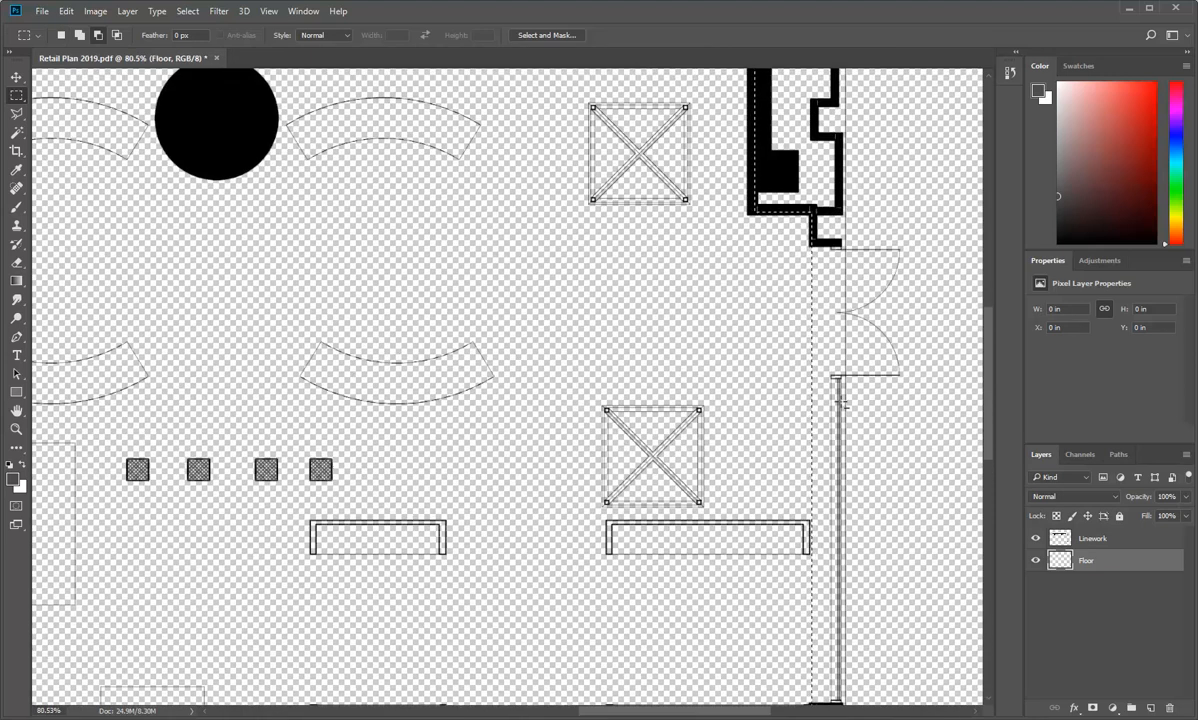
scroll(843, 404, "down", 2)
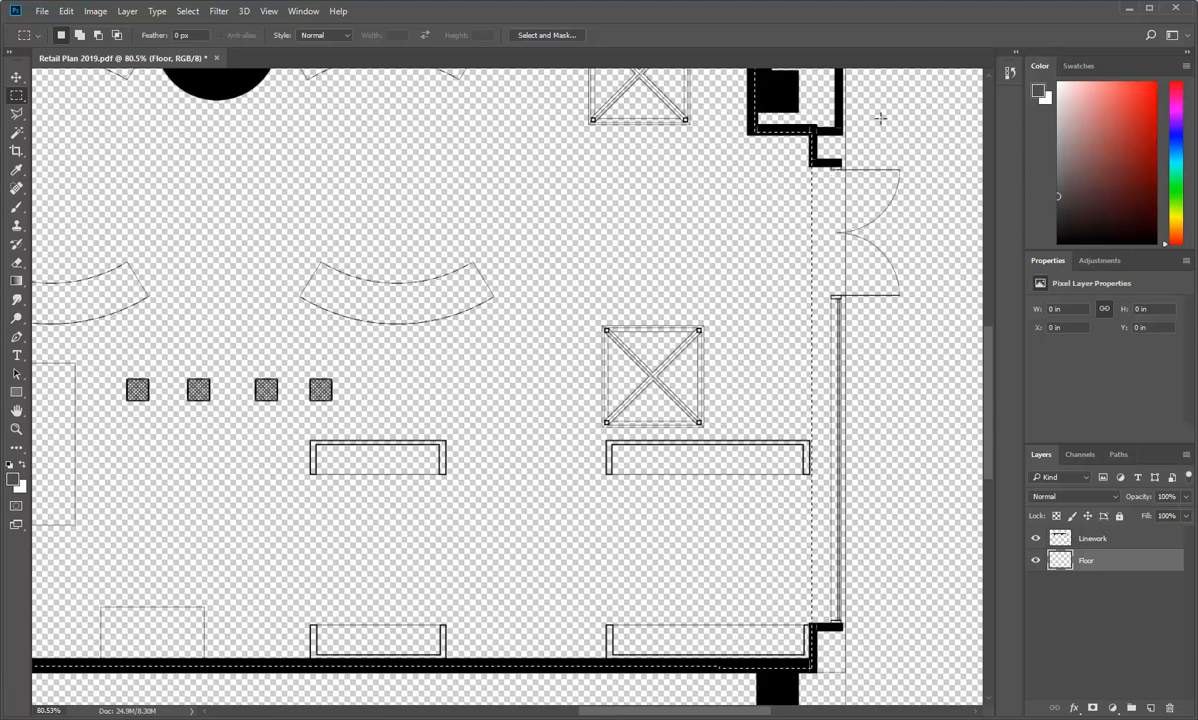
key("shift")
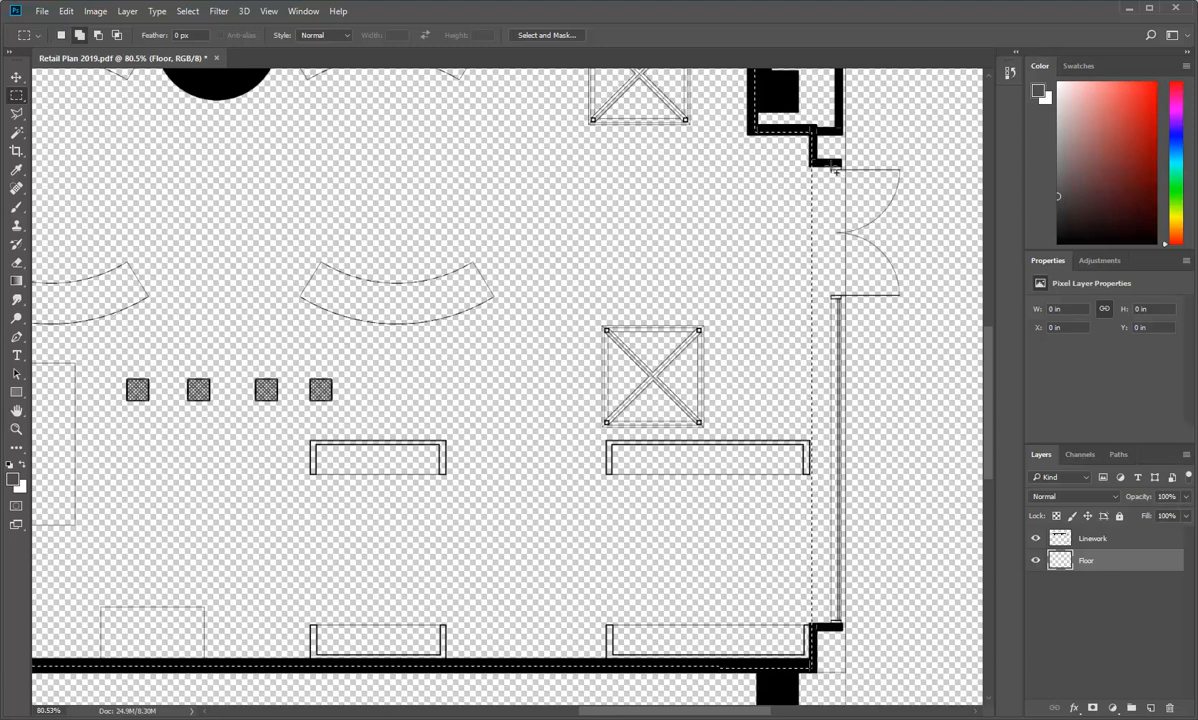
left_click_drag(833, 165, 809, 631)
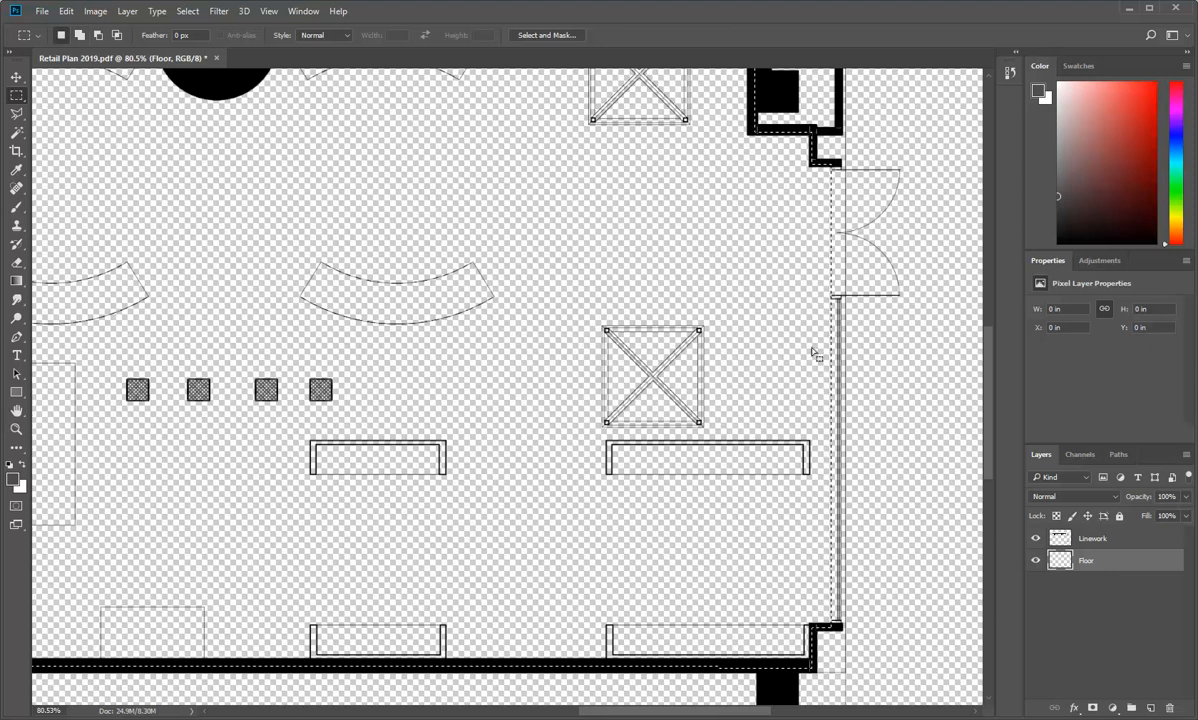
scroll(738, 313, "down", 1)
scroll(738, 313, "down", 5)
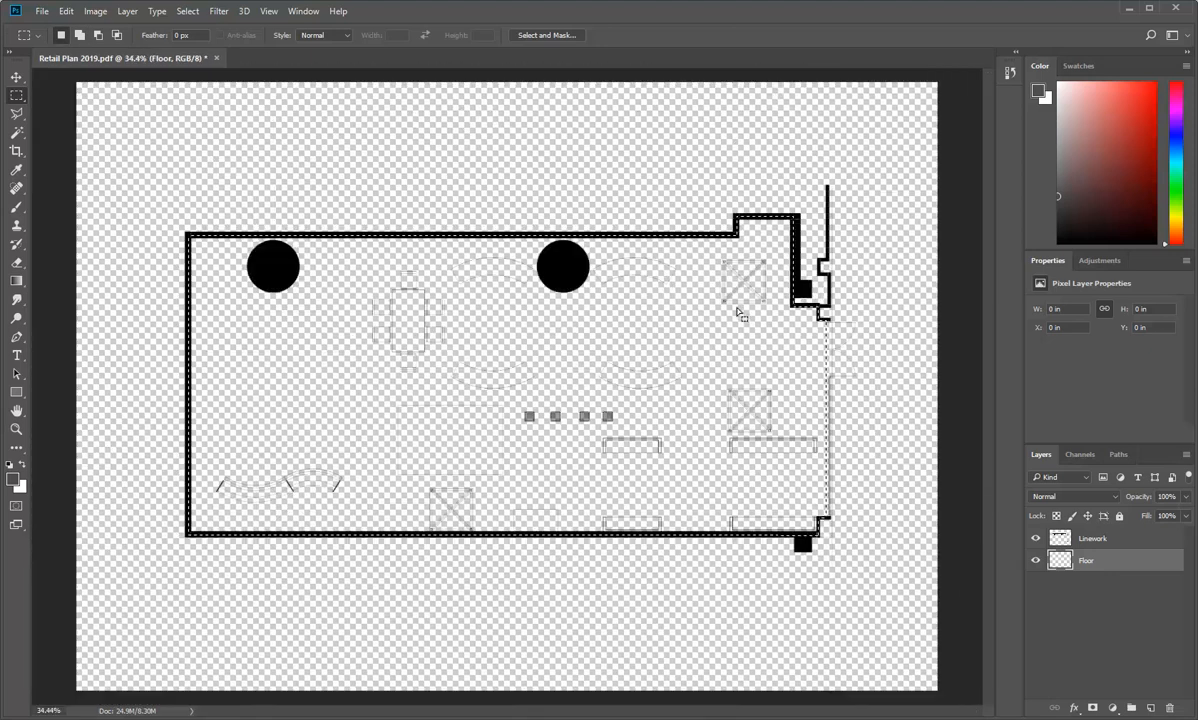
Step: Fill the selected floor area on the Floor layer with a light orange swatch using the Paint Bucket
scroll(442, 368, "up", 1)
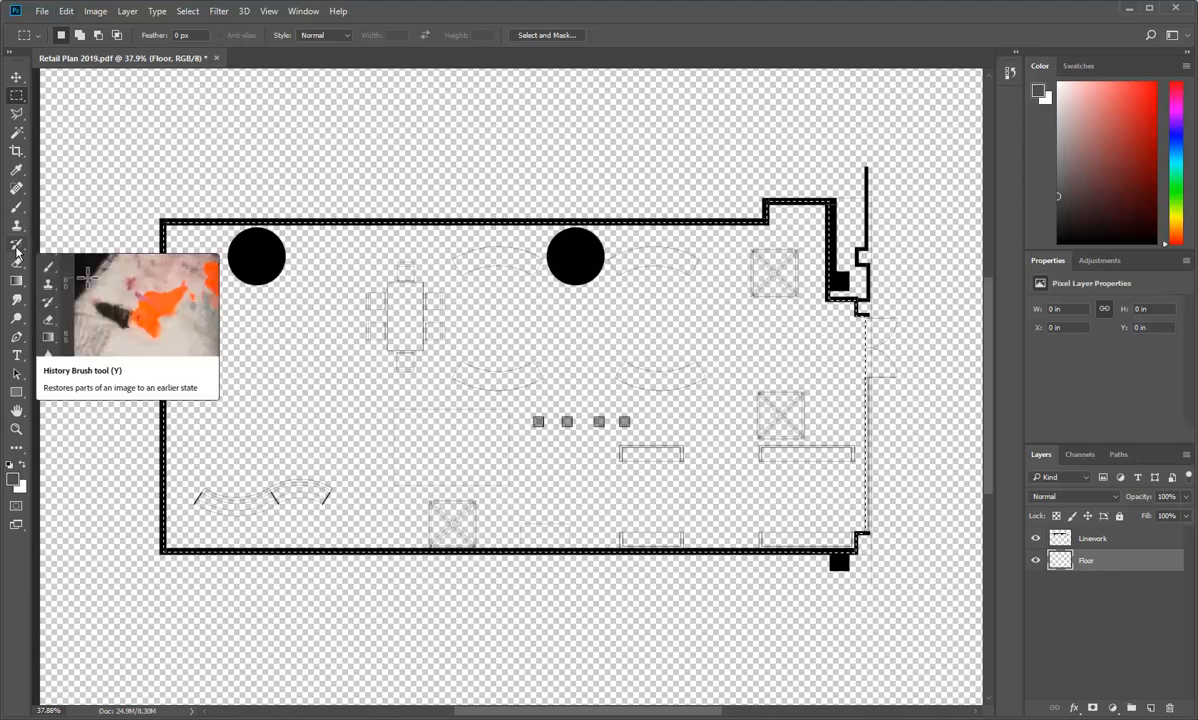
left_click(17, 281)
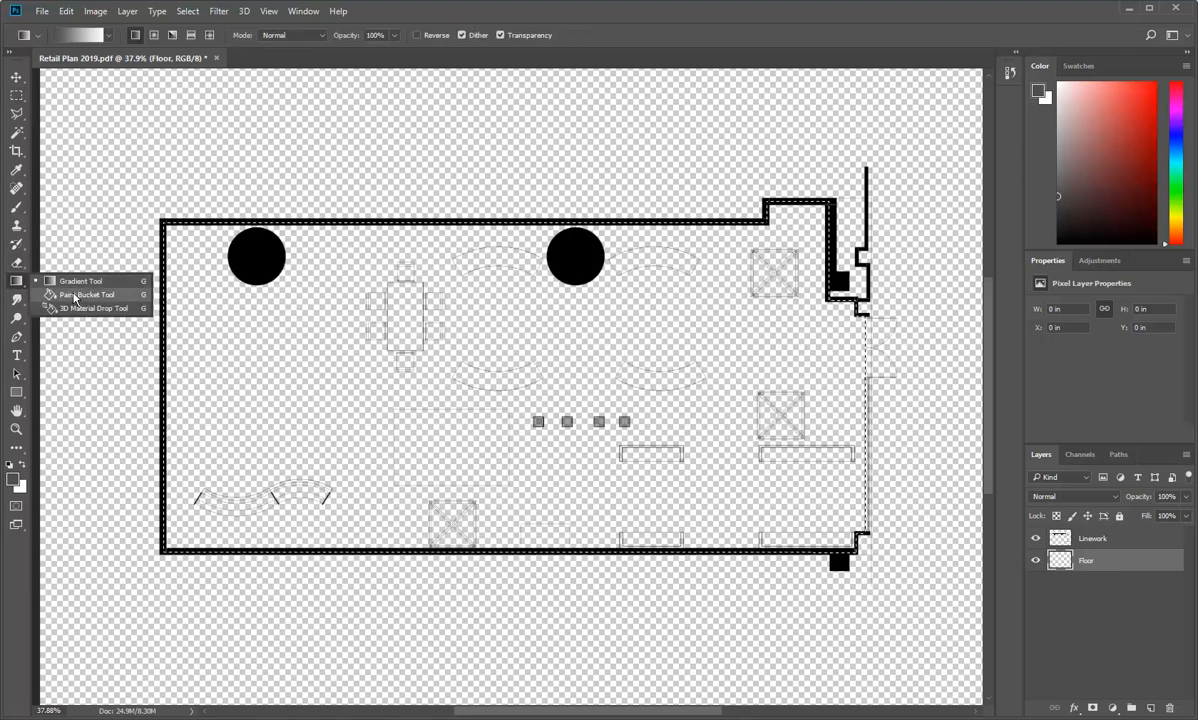
left_click(75, 295)
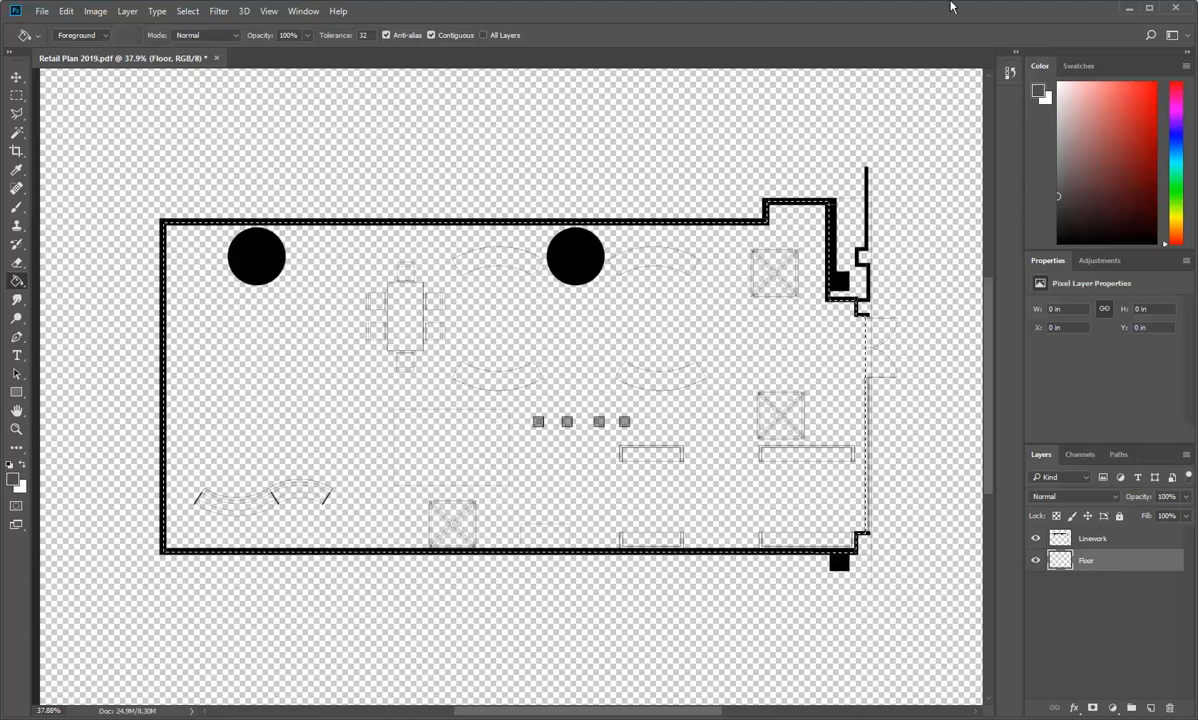
left_click(1078, 66)
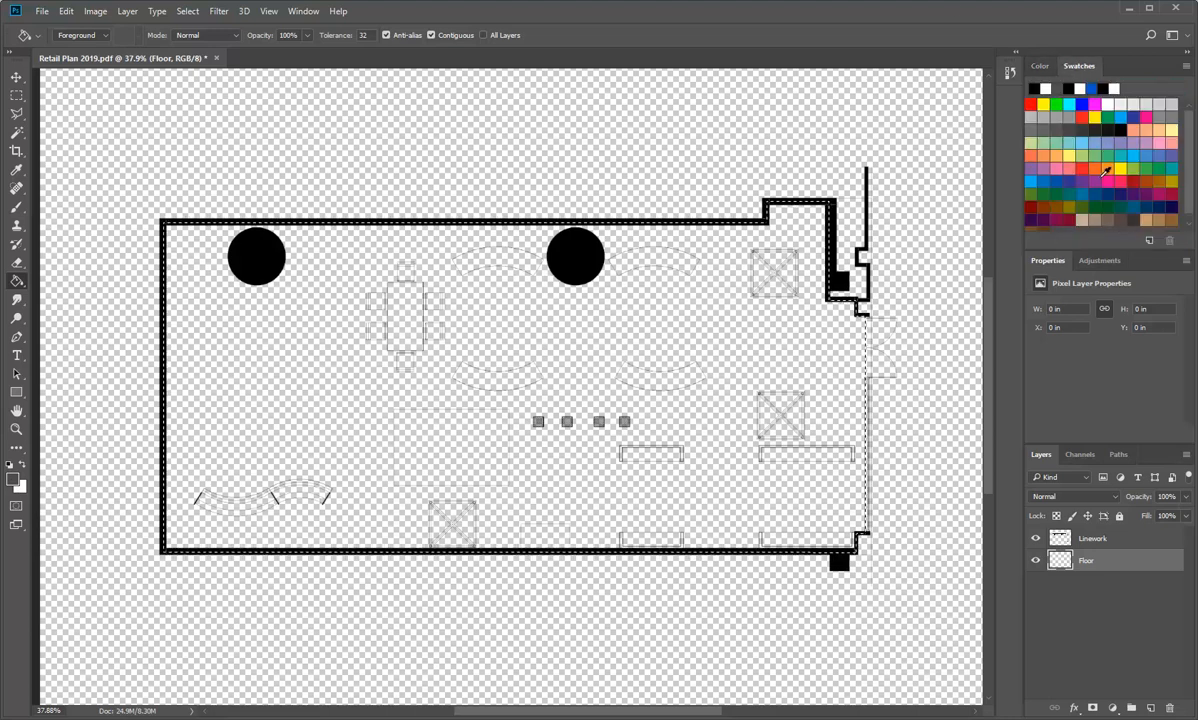
left_click(1106, 171)
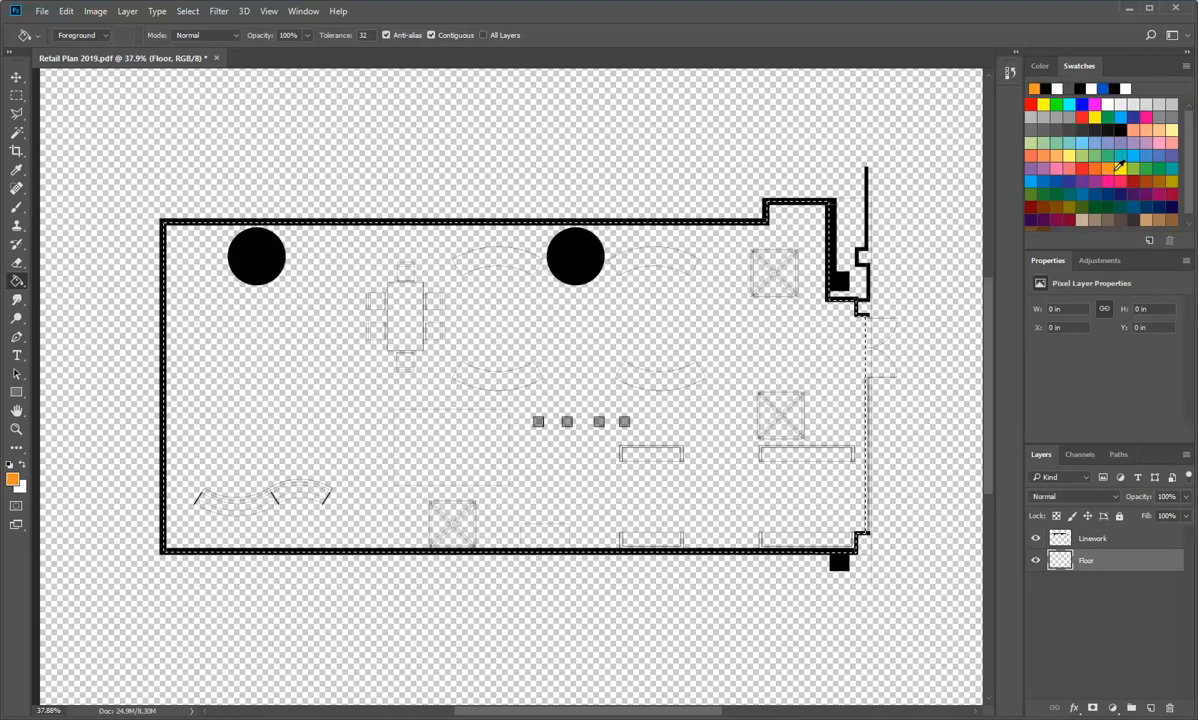
left_click(1145, 129)
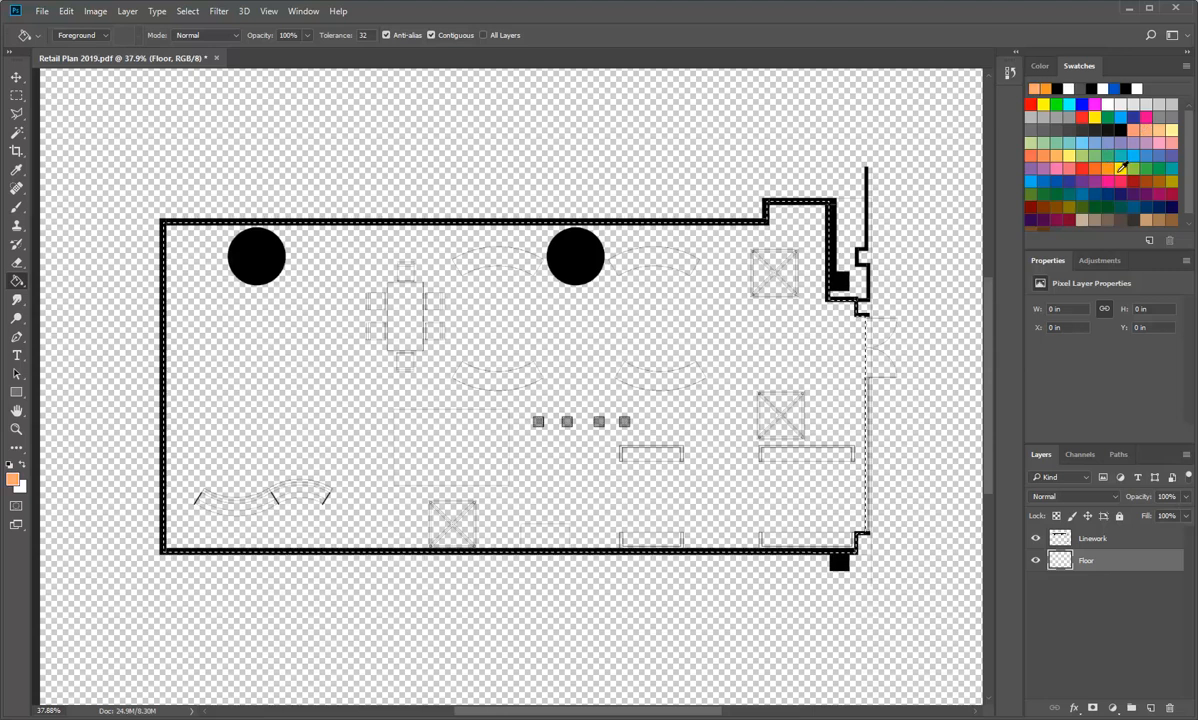
left_click(328, 376)
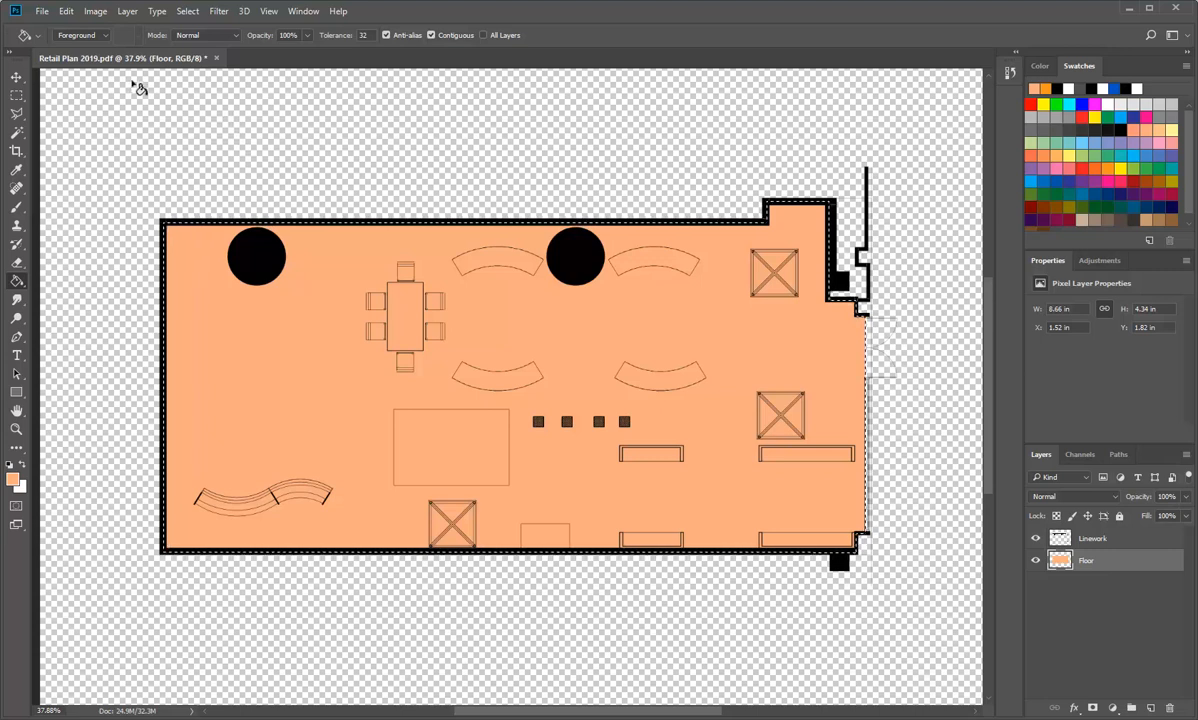
Step: Browse for an image to open in the StudentResources drive's EDU_DC_InteriorDesign > Material Images > Wood folder
left_click(44, 10)
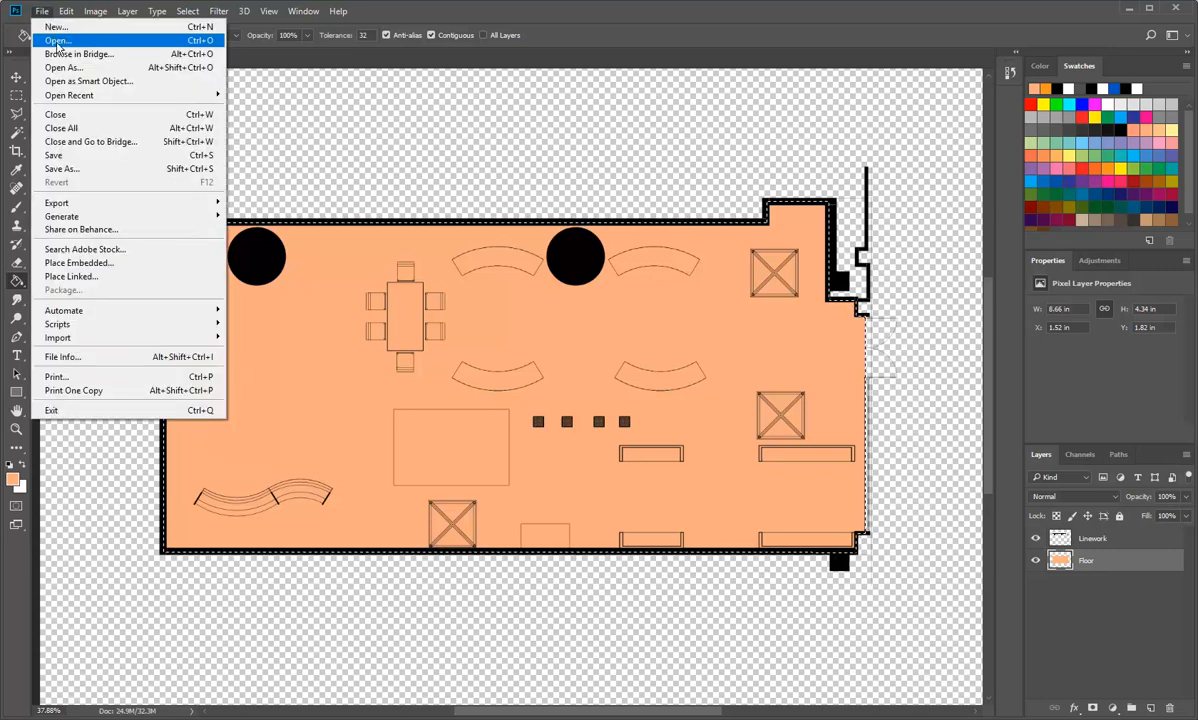
left_click(57, 41)
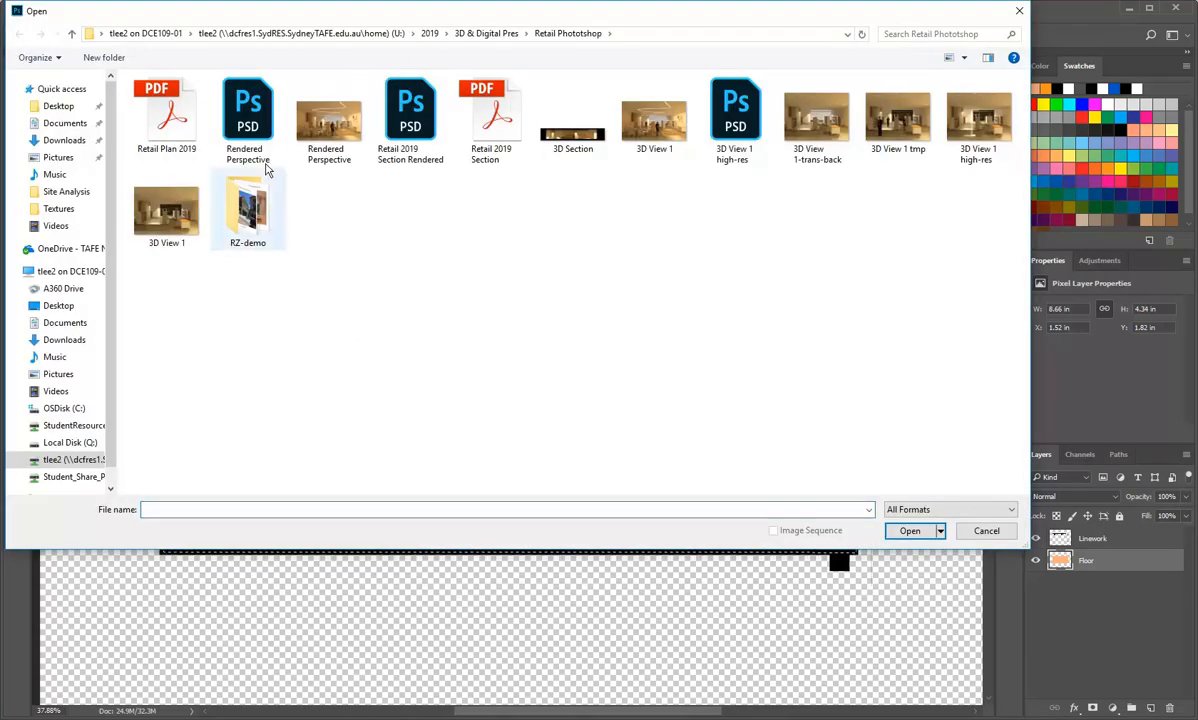
left_click(72, 430)
double_click(200, 112)
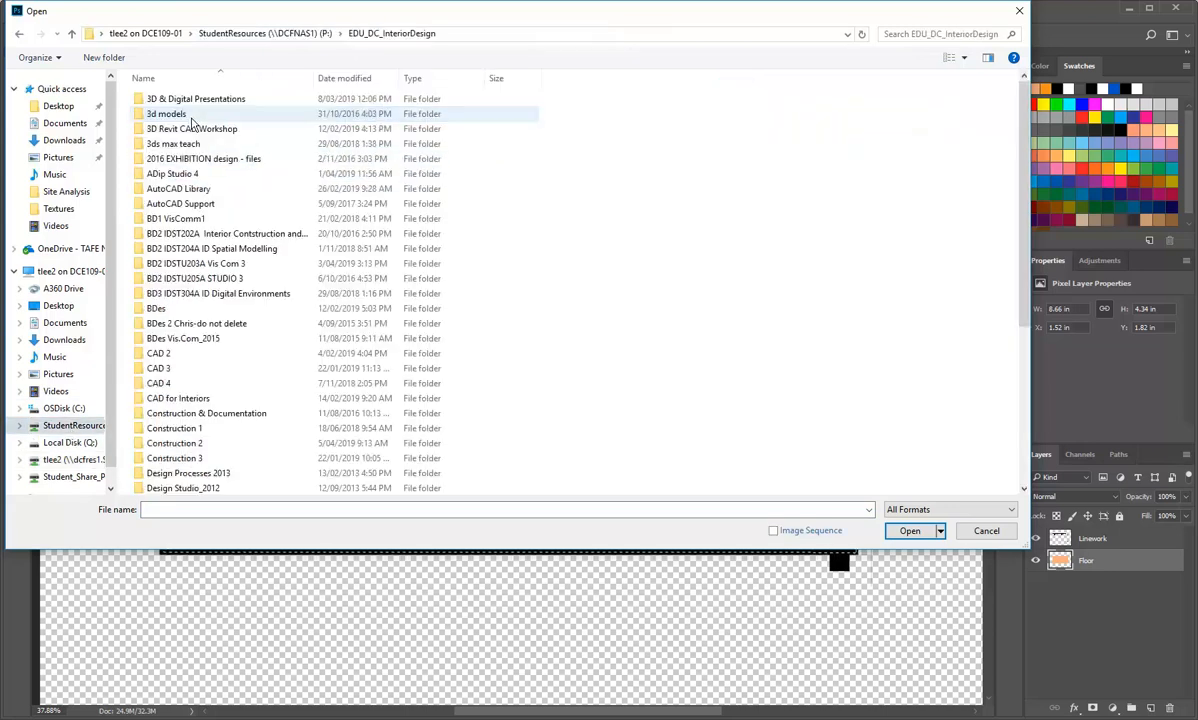
scroll(220, 390, "down", 6)
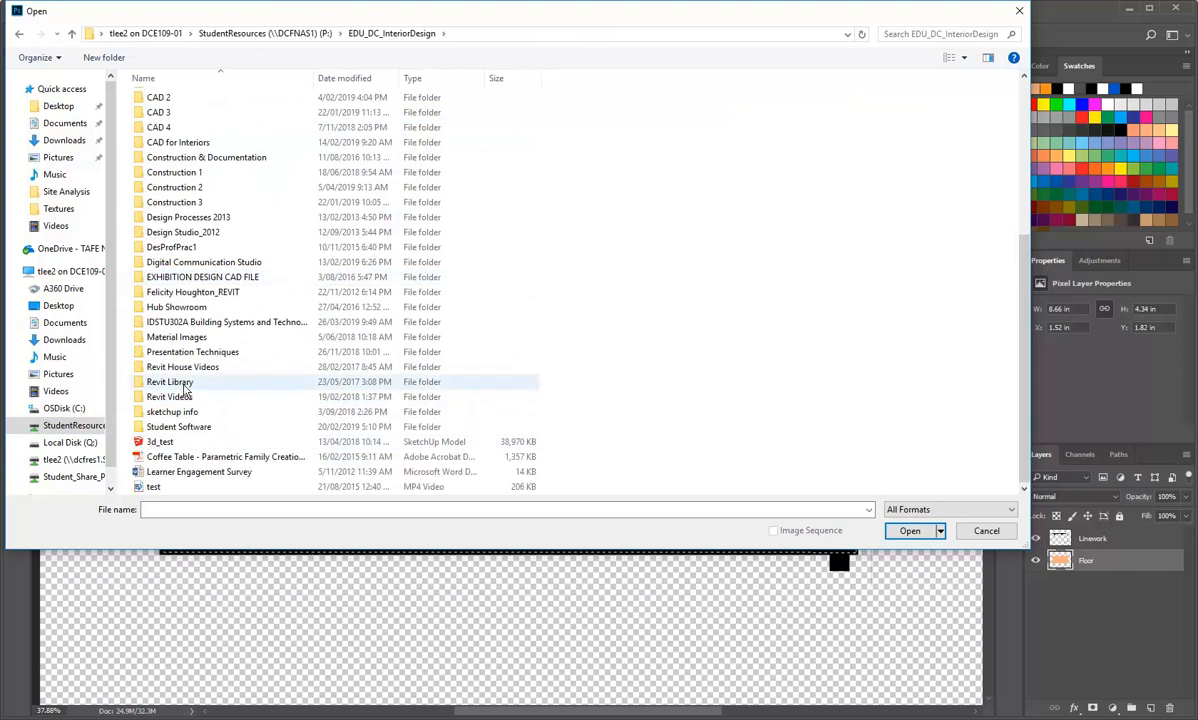
double_click(181, 338)
scroll(181, 343, "down", 6)
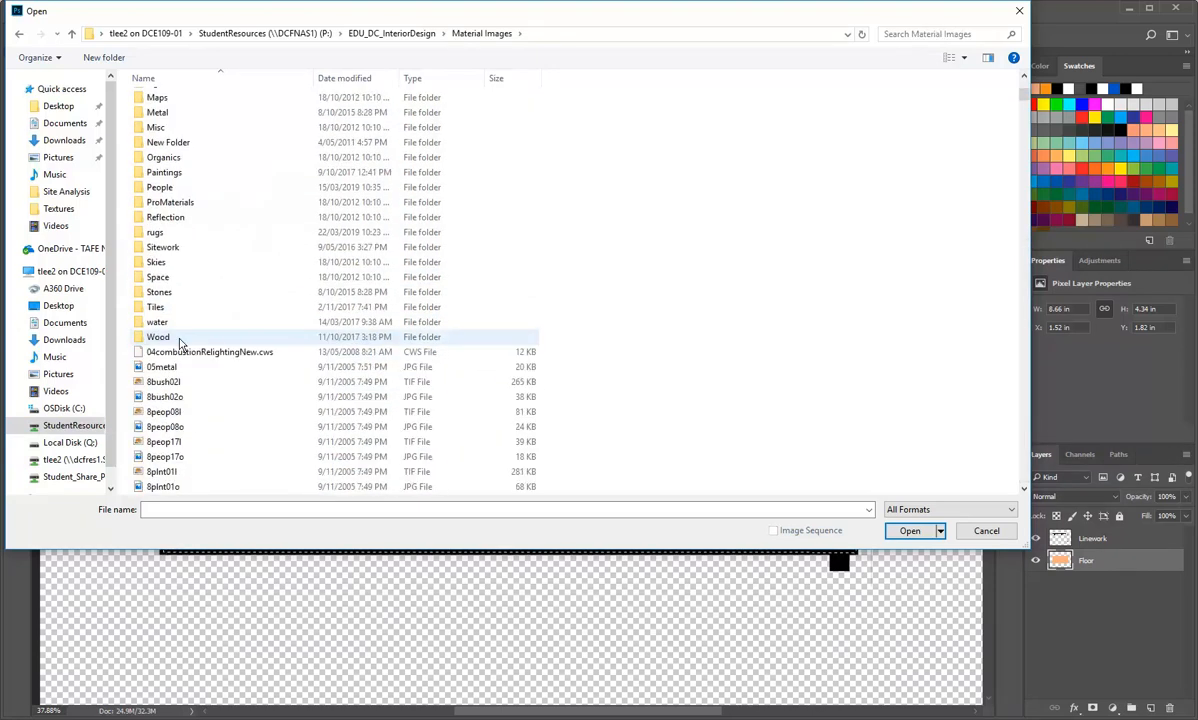
double_click(172, 341)
Step: Show the Wood folder's files as large icons in an enlarged dialog and open the cedfence texture image
right_click(693, 158)
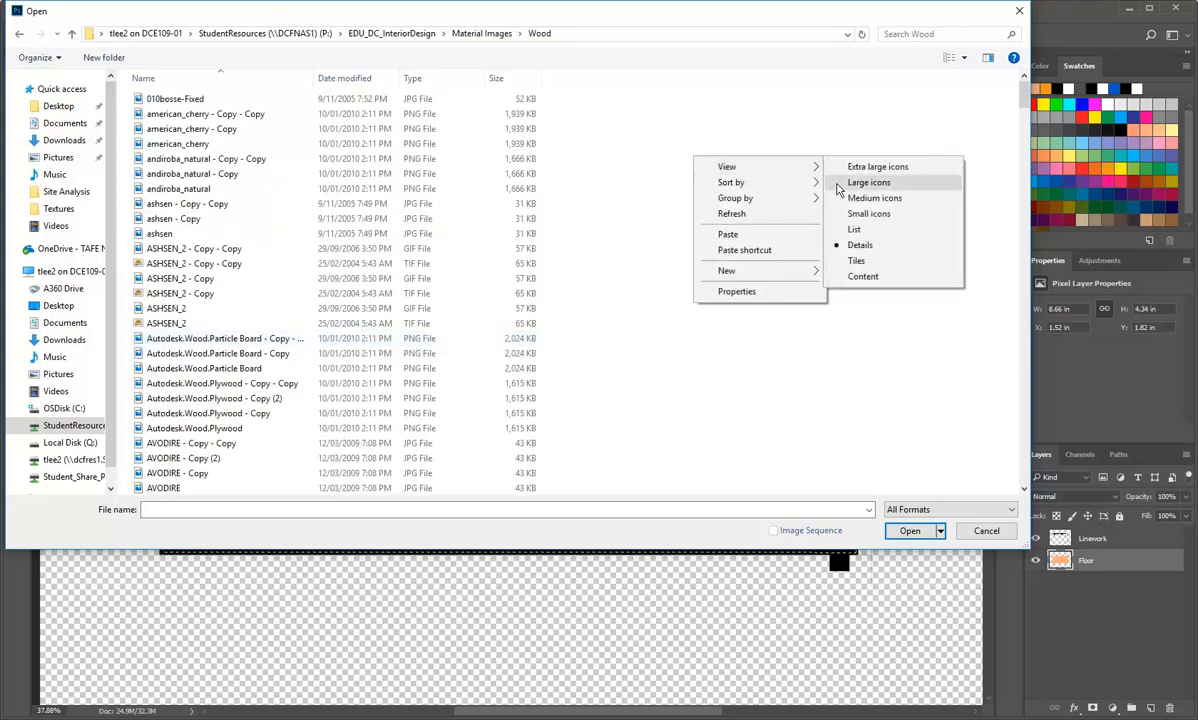
left_click(867, 182)
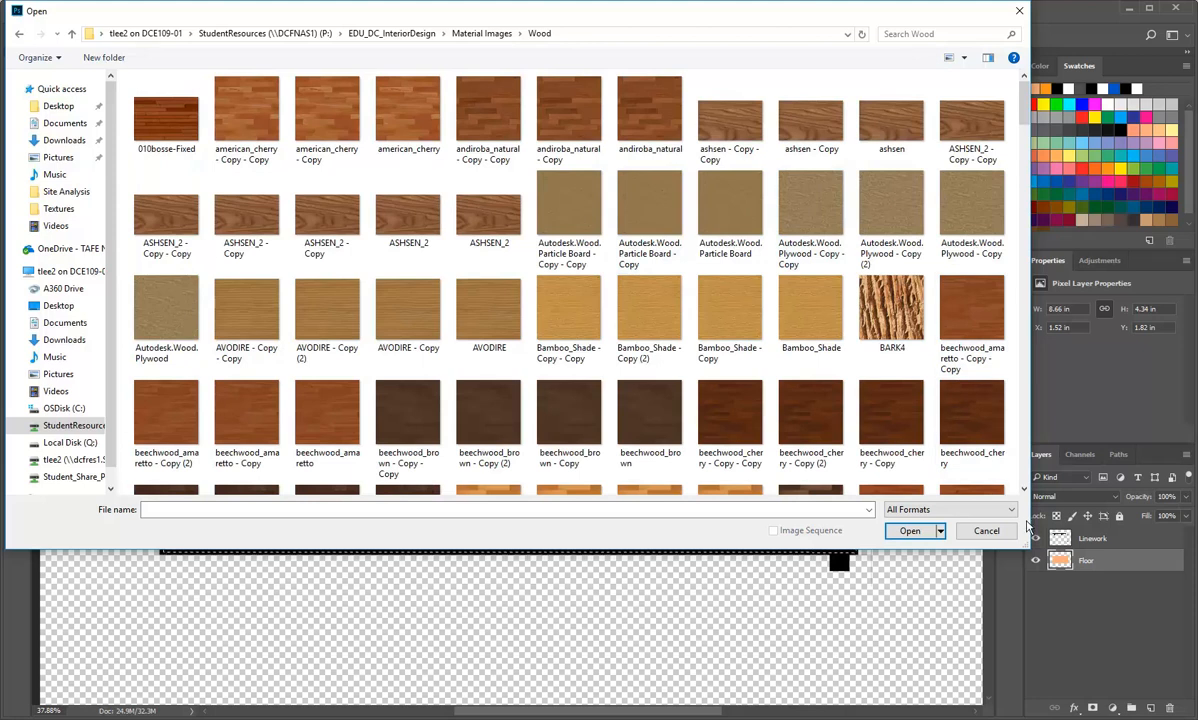
left_click_drag(1027, 547, 1147, 678)
scroll(628, 265, "down", 3)
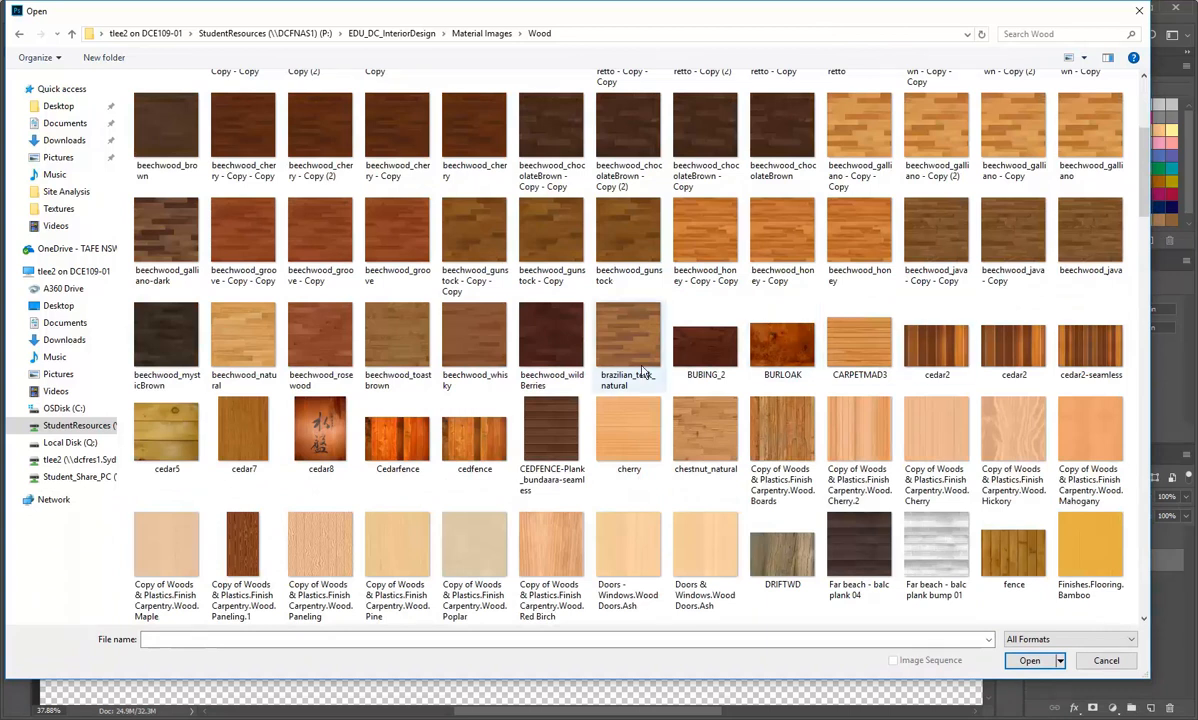
left_click(474, 440)
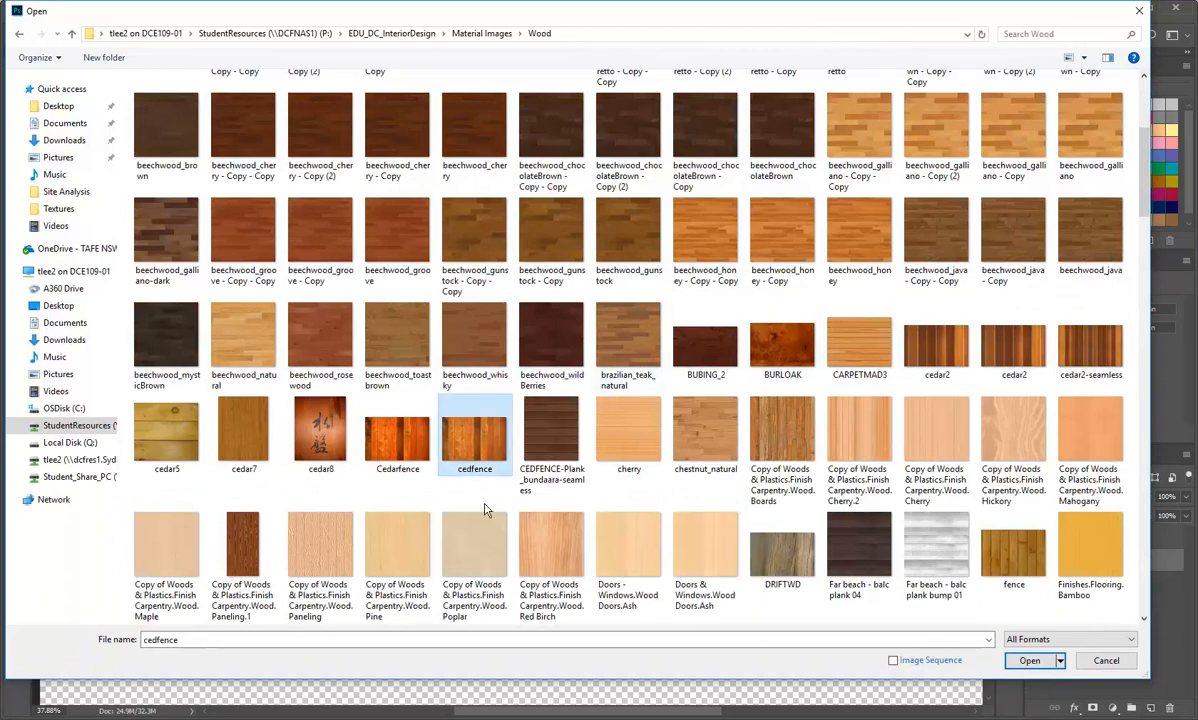
double_click(479, 448)
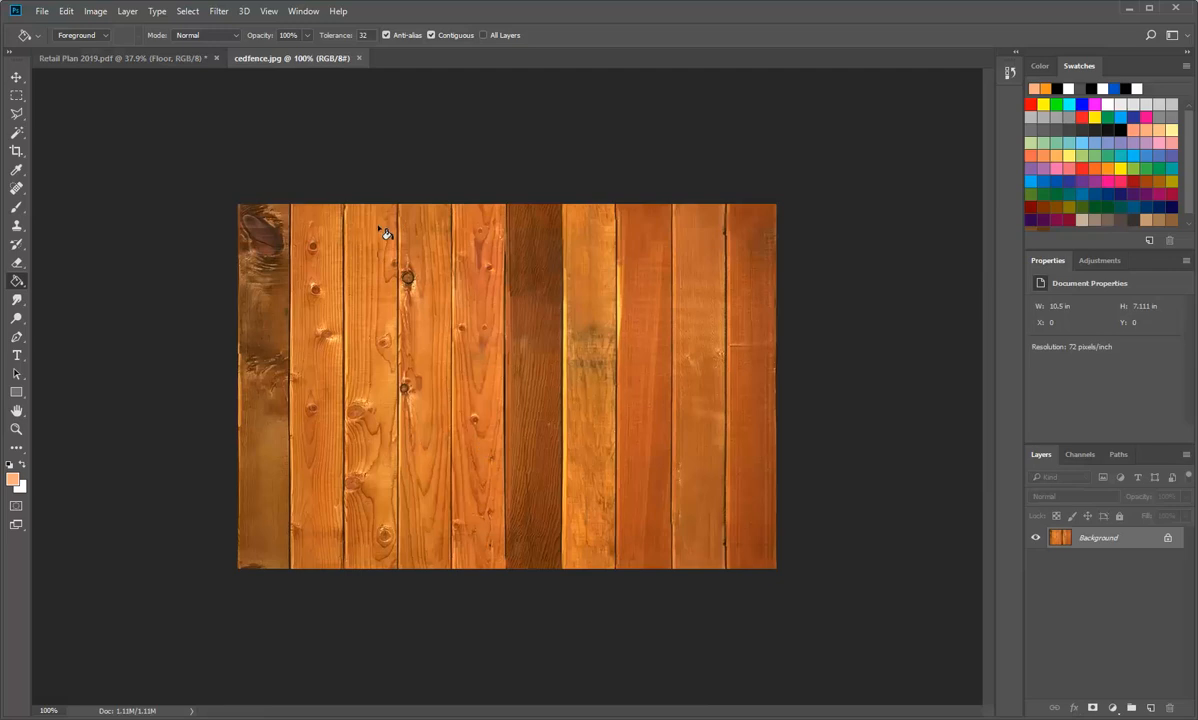
Step: Set the cedfence image's resolution to 300 pixels/inch with Resample turned off
left_click(95, 12)
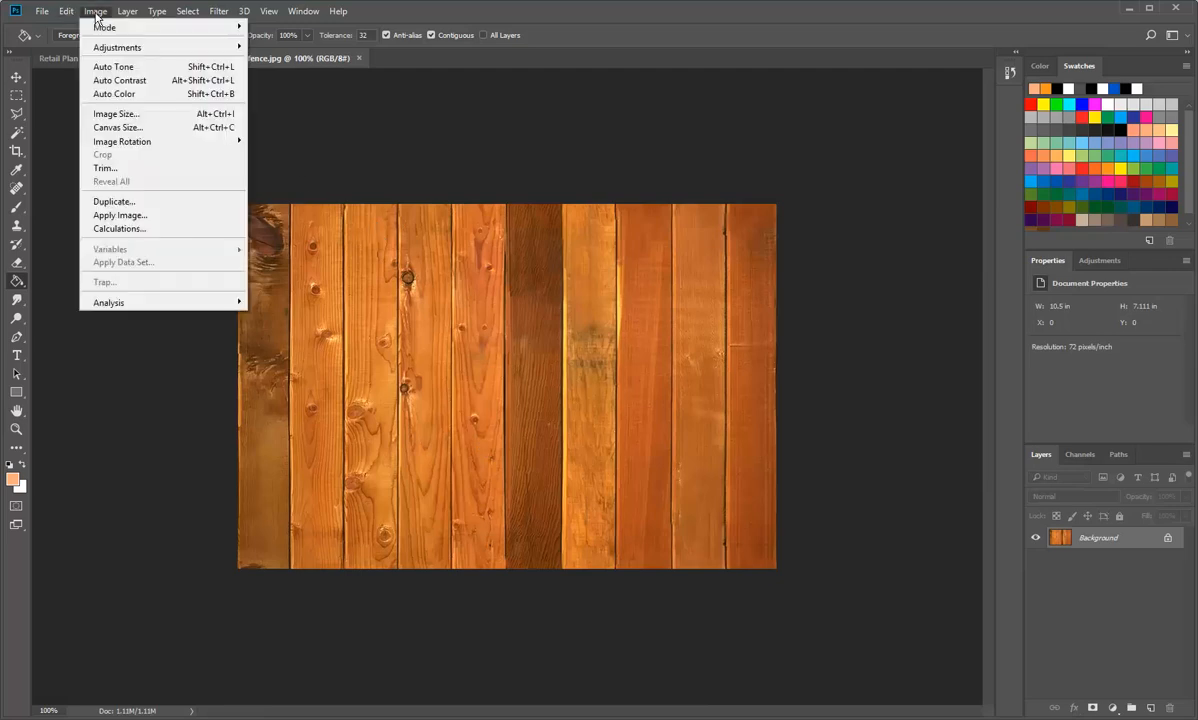
left_click(105, 114)
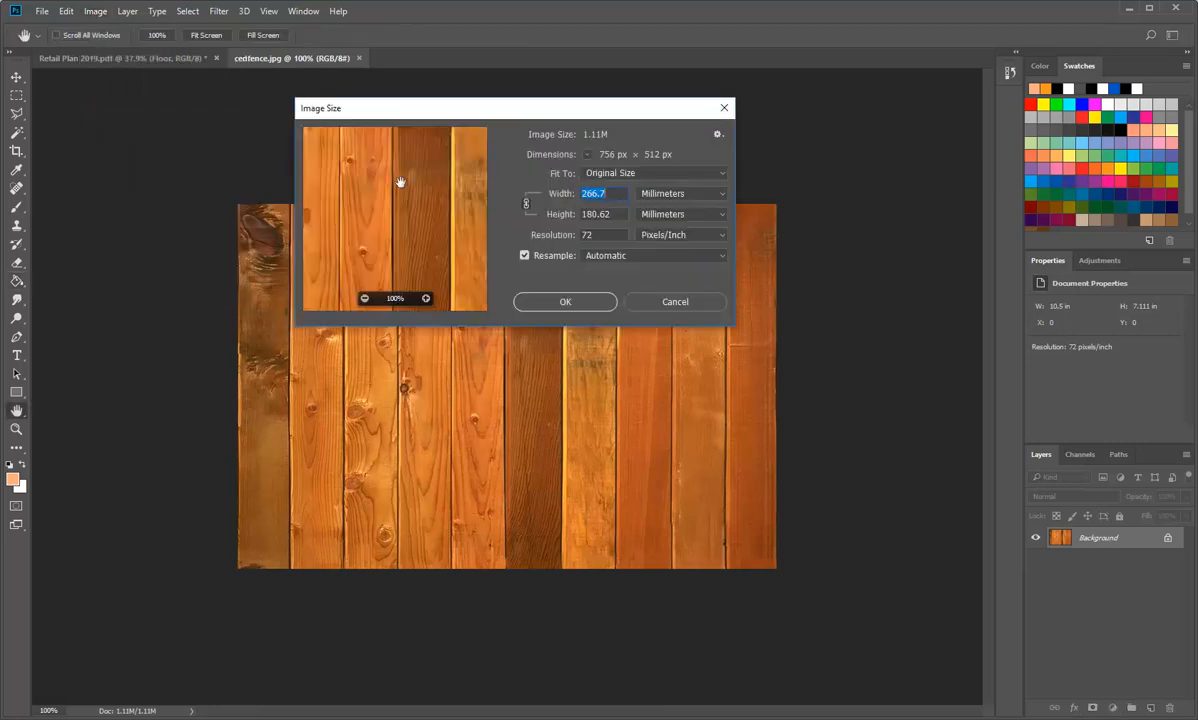
left_click(525, 256)
left_click(607, 235)
left_click_drag(607, 236, 535, 240)
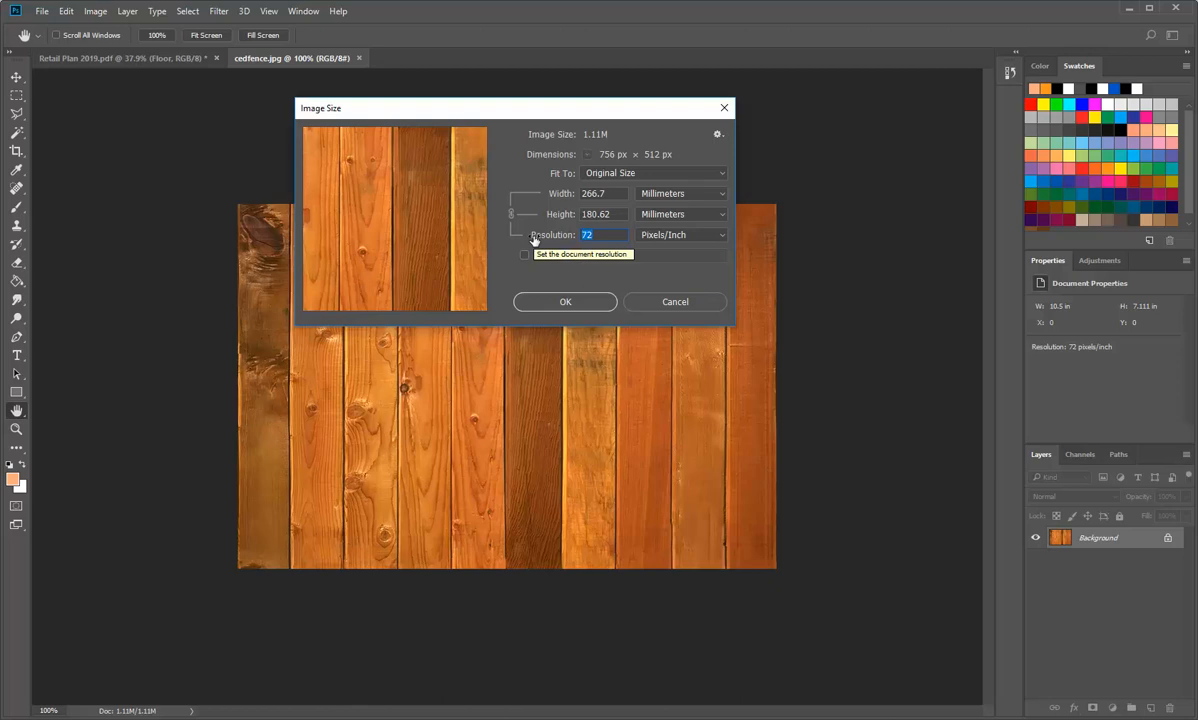
type("300")
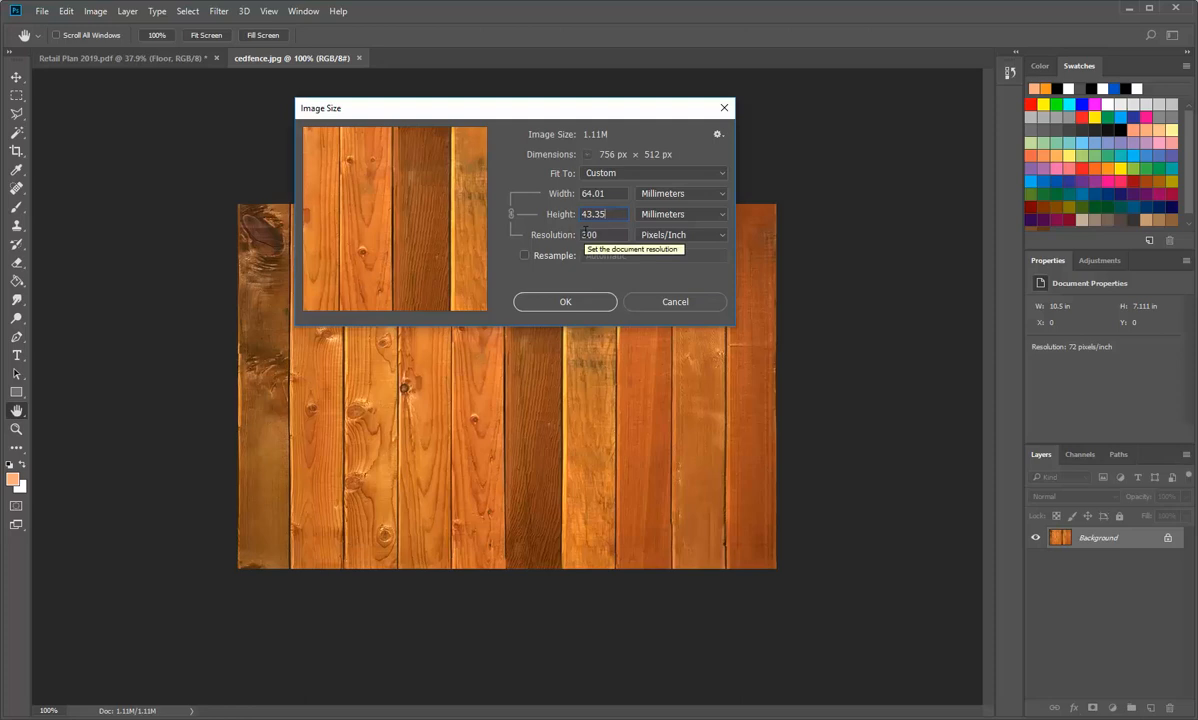
left_click(610, 235)
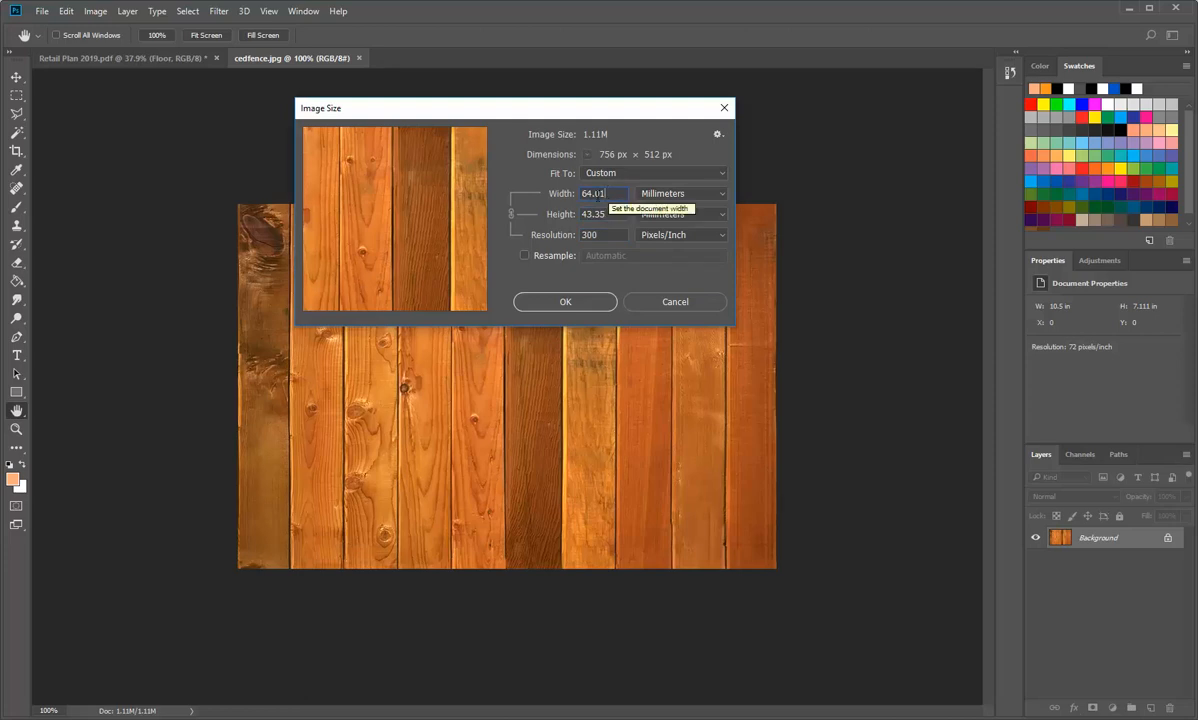
left_click(543, 305)
key("g")
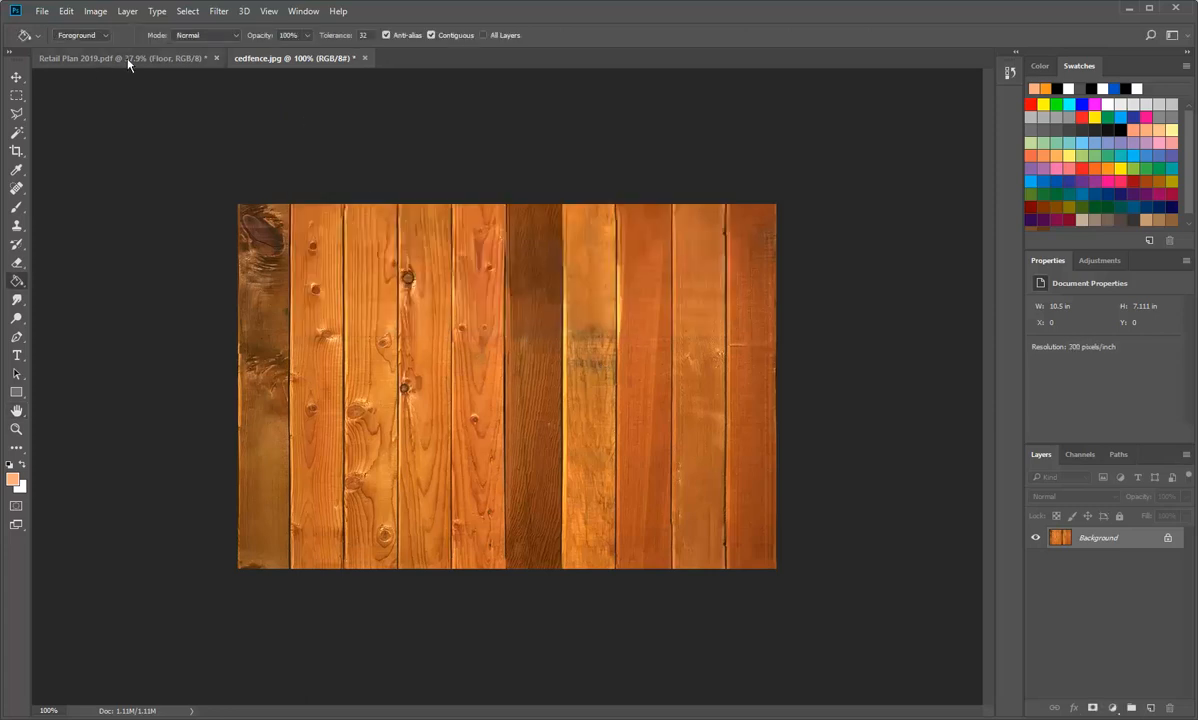
Step: Check the image dimensions and resolution of the Retail Plan 2019 document without changing them
left_click(87, 57)
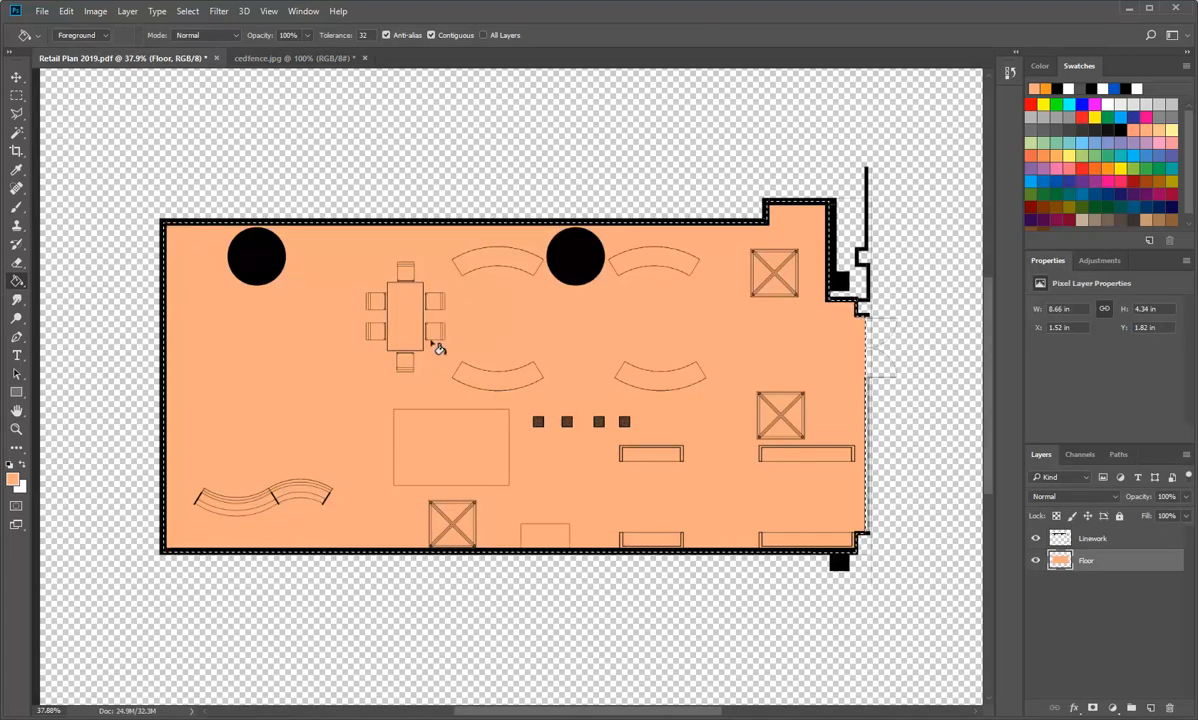
left_click(95, 12)
left_click(106, 119)
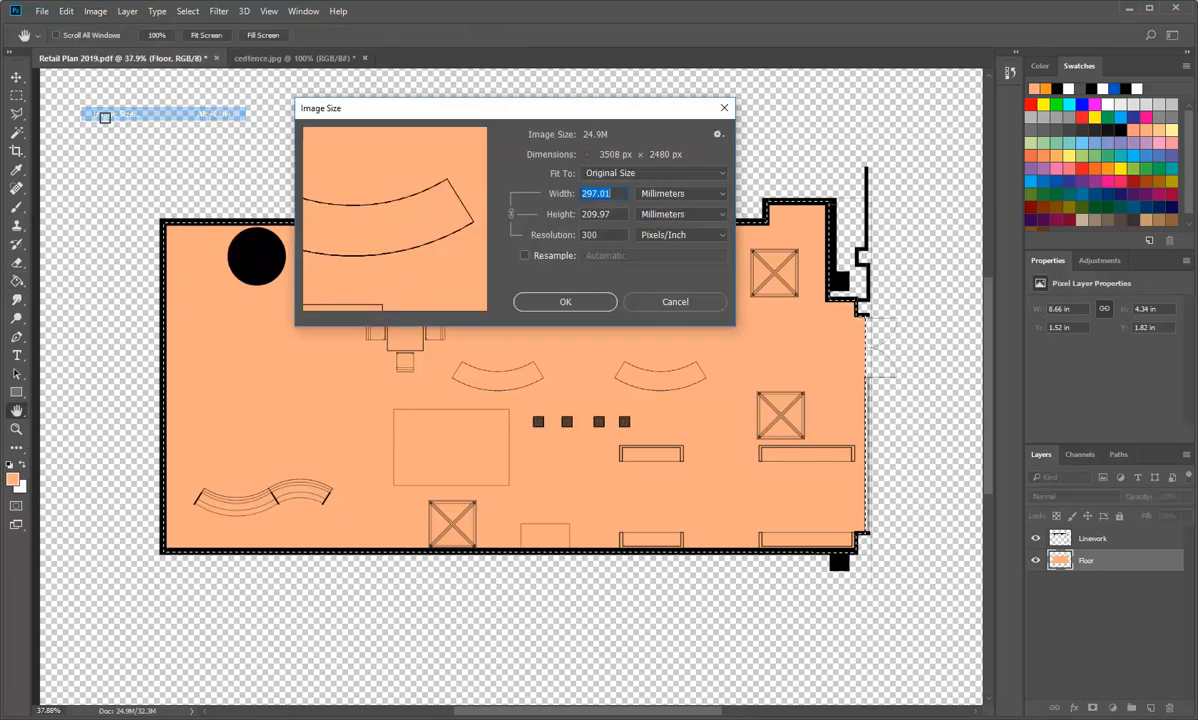
double_click(612, 237)
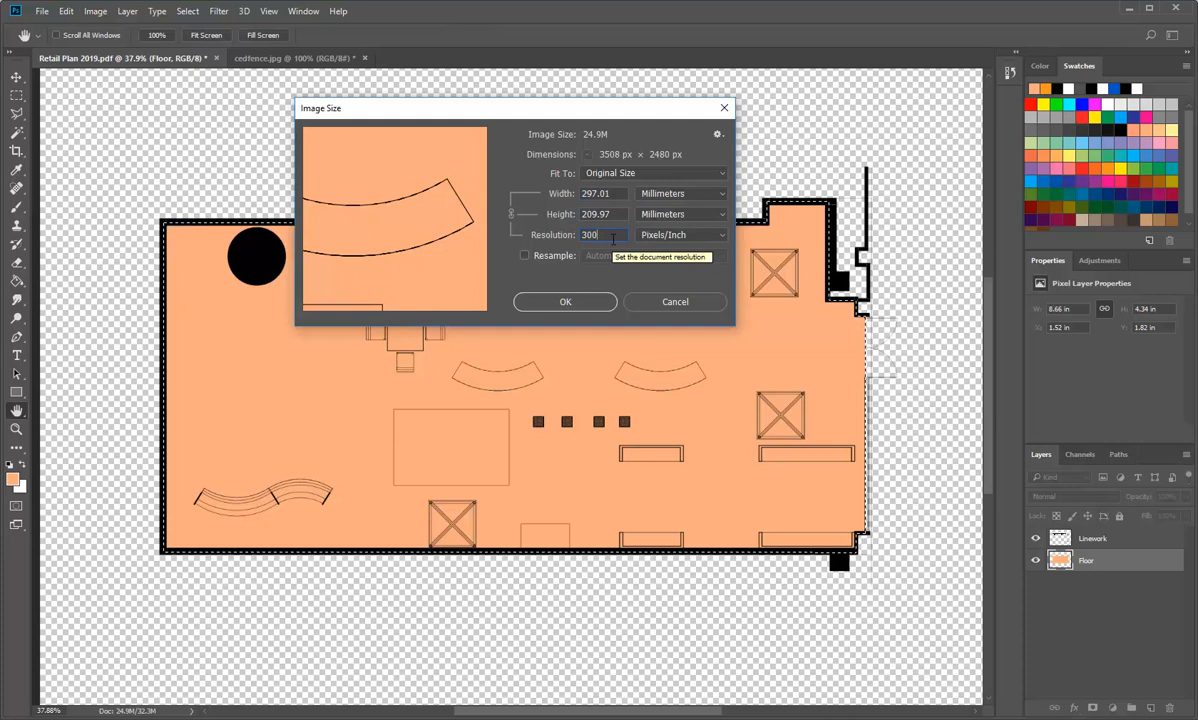
left_click(624, 214)
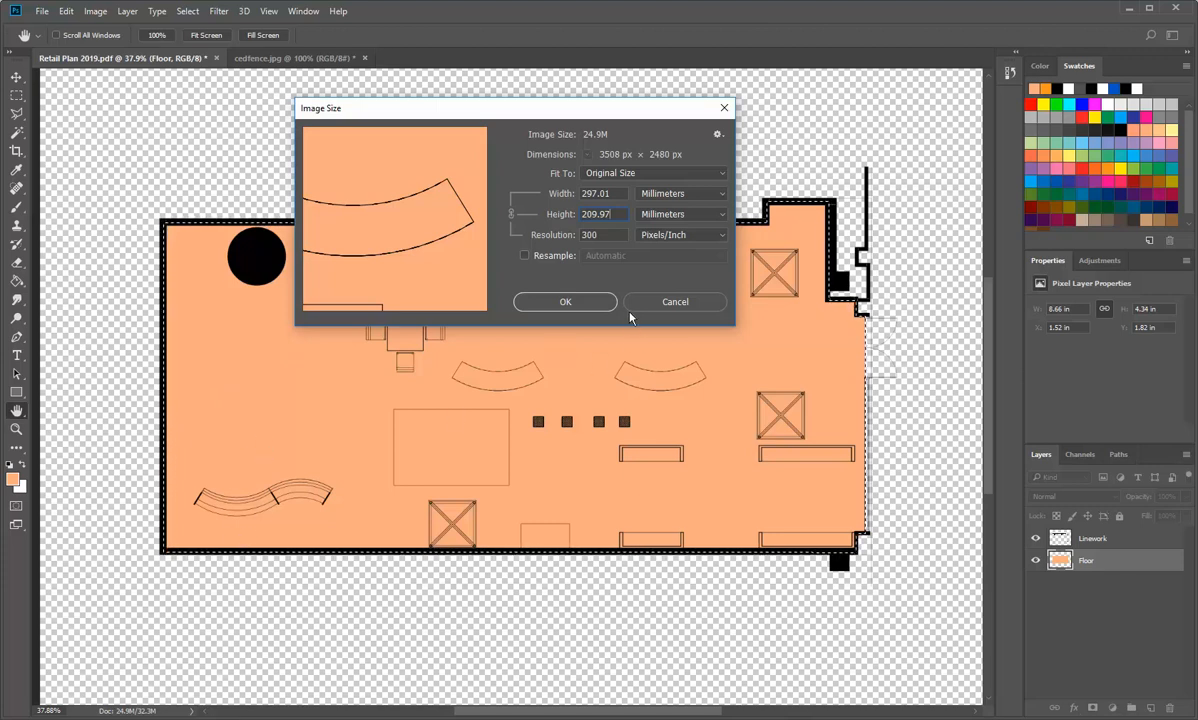
left_click(671, 303)
Step: Resize the cedfence image to a width of 50 mm with Resample turned on
left_click(295, 58)
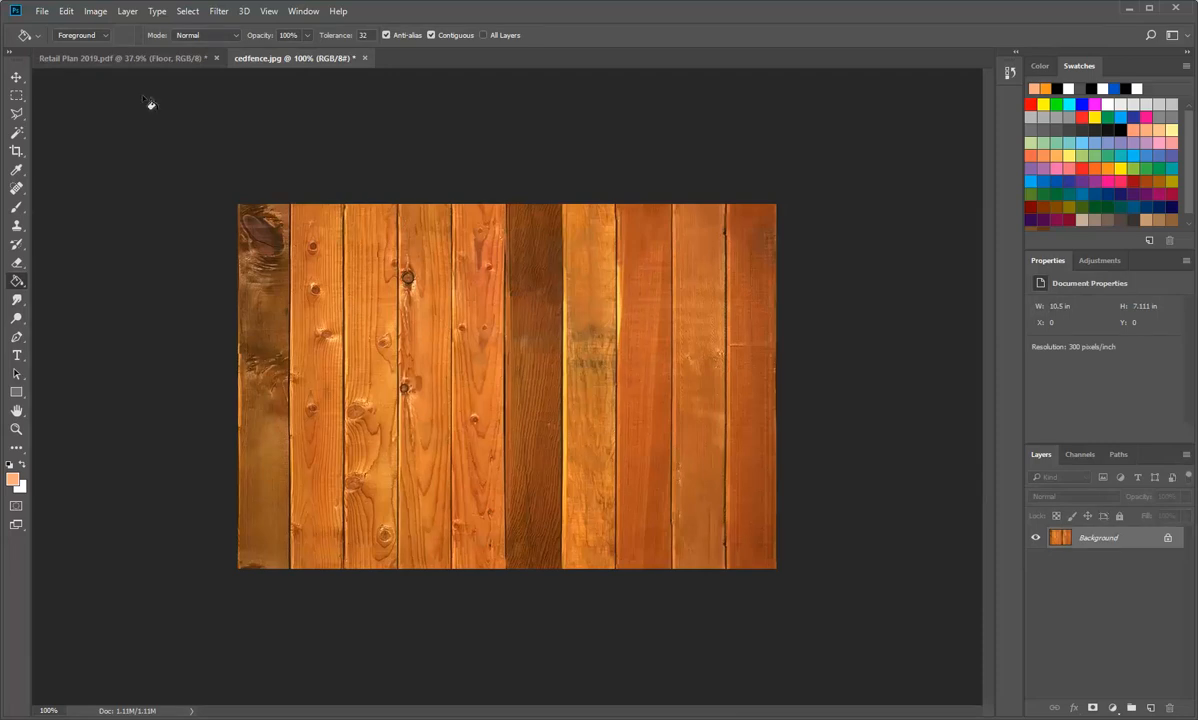
left_click(93, 12)
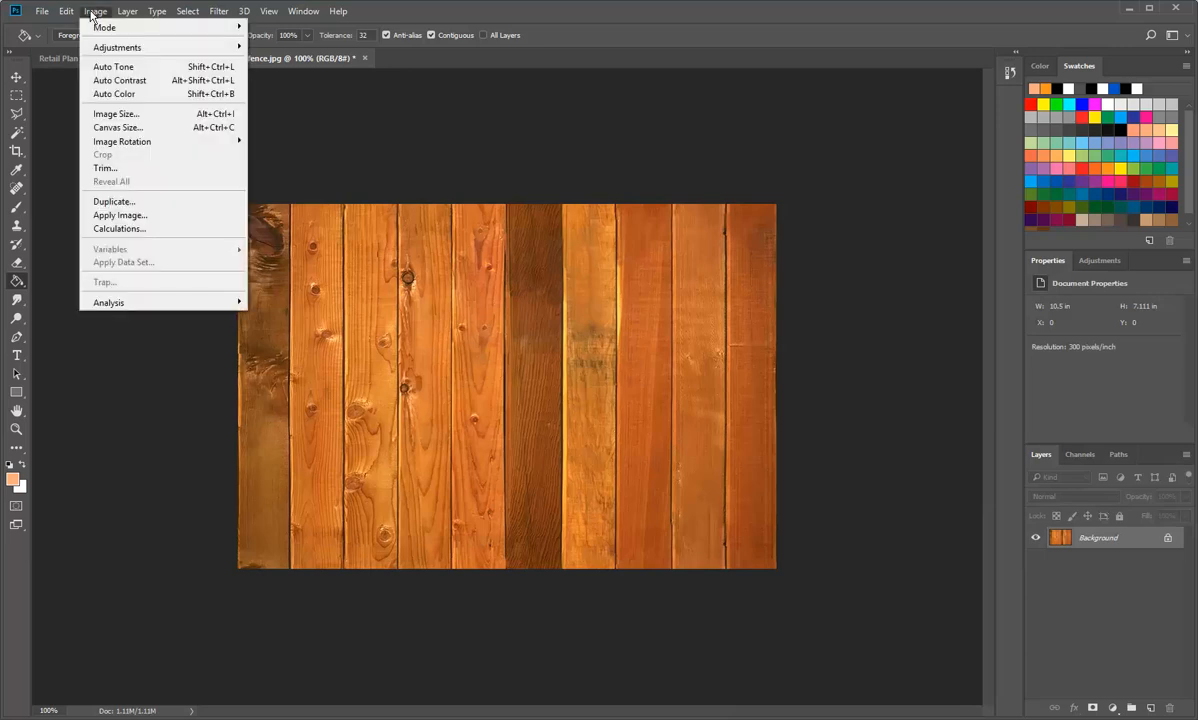
left_click(125, 116)
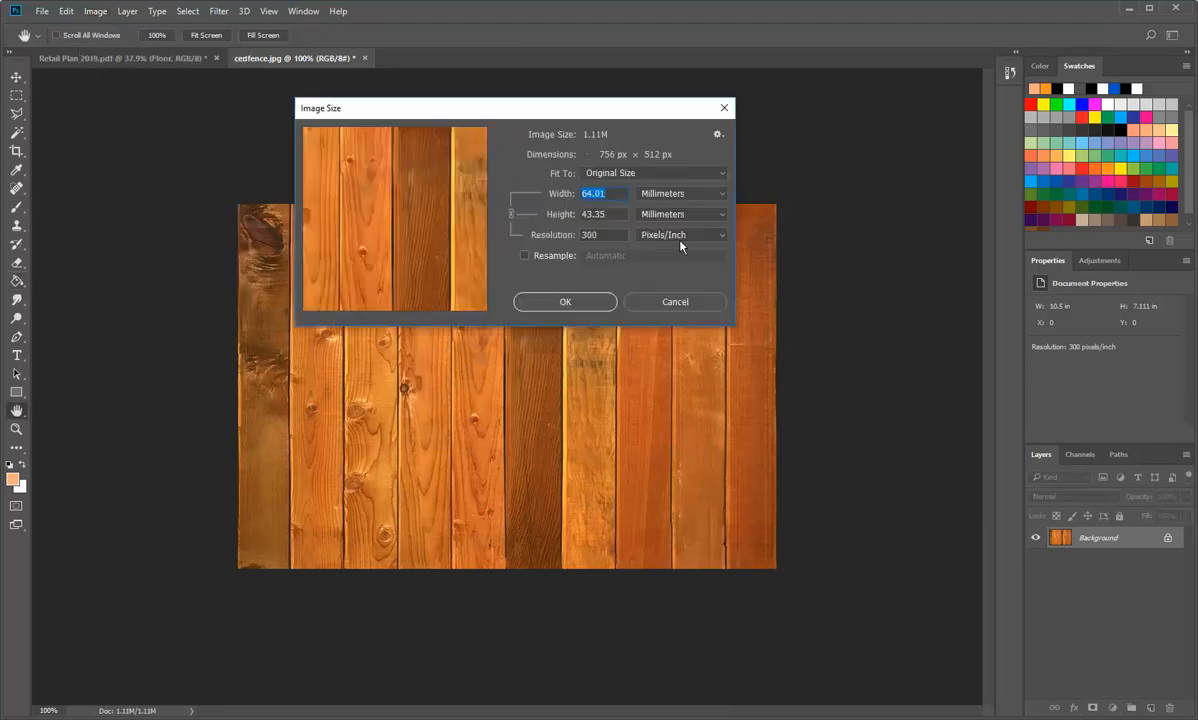
left_click(525, 257)
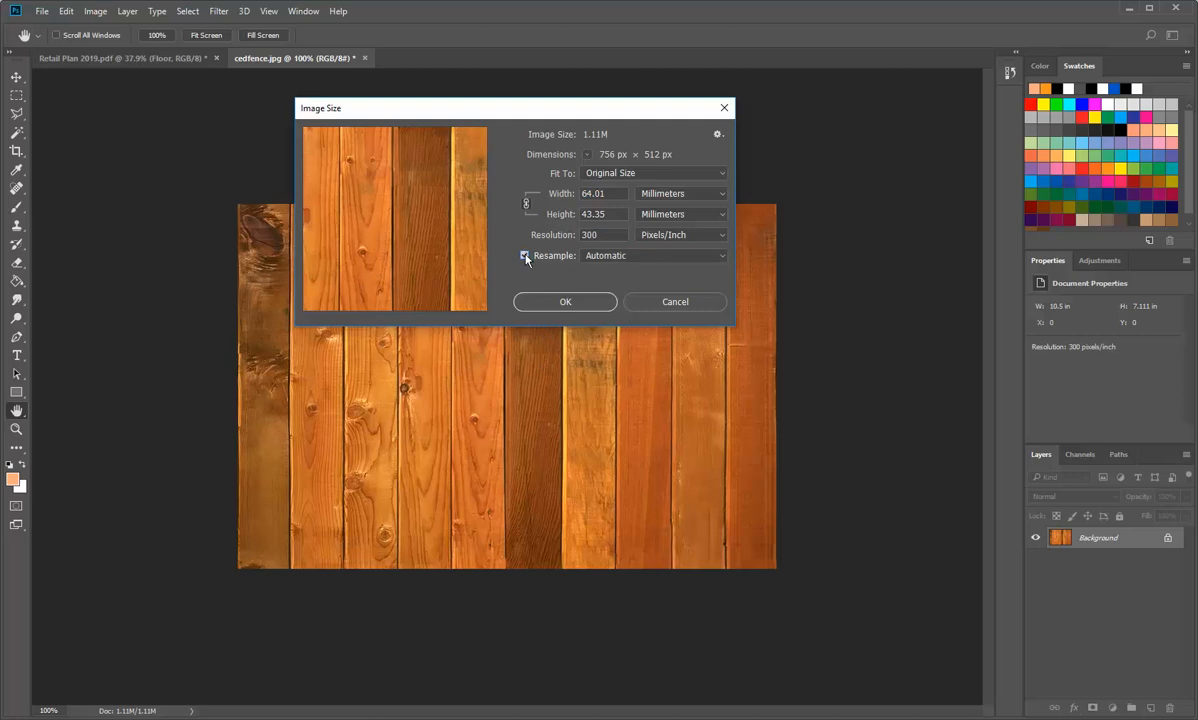
double_click(613, 196)
type("50")
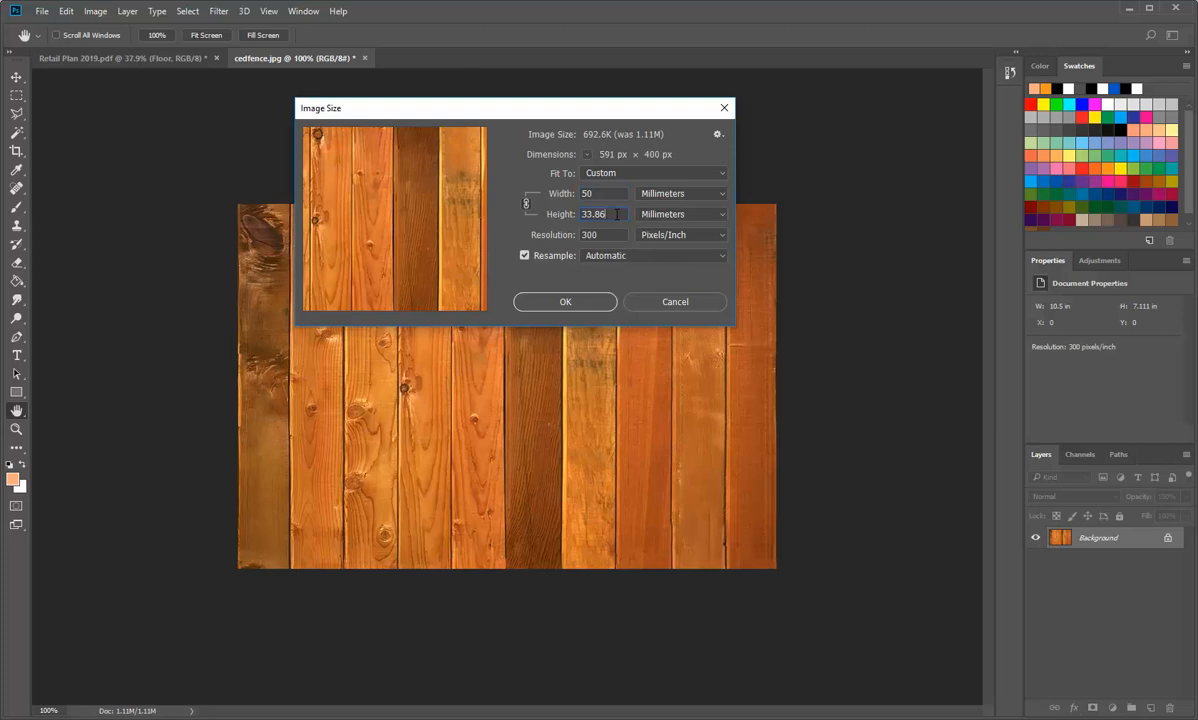
left_click(566, 302)
key("g")
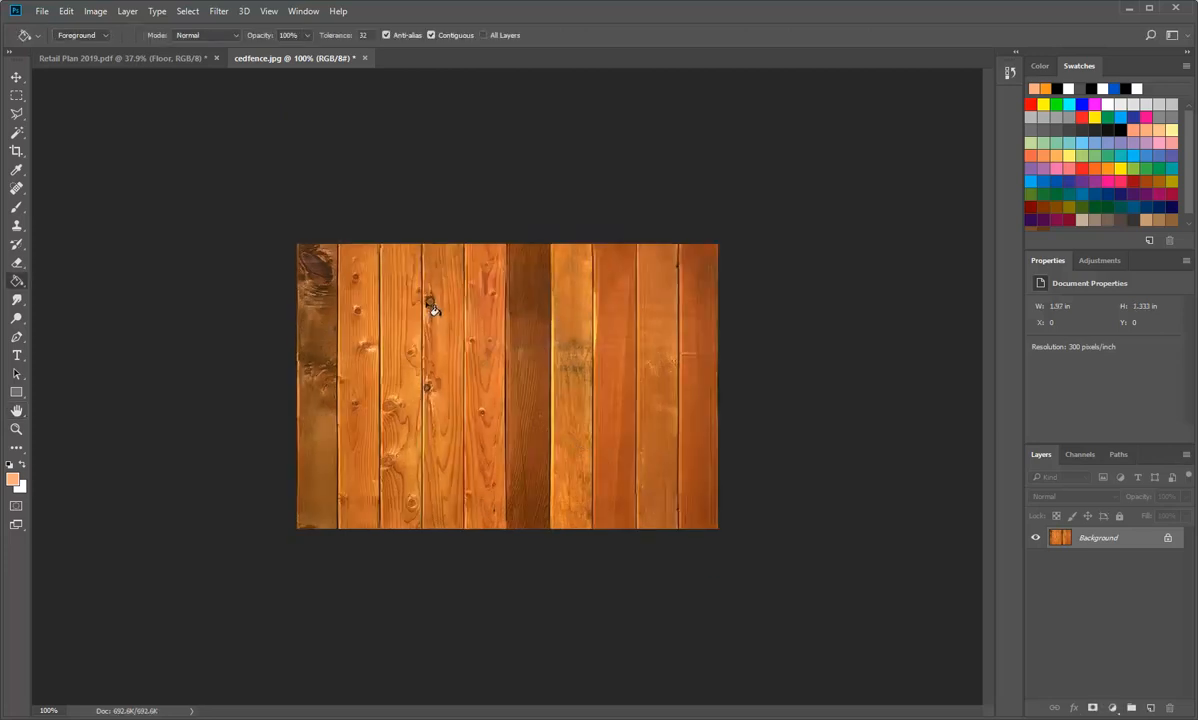
Step: Save the resized cedfence image as a separate JPEG named cedfence-reduced in the Wood folder, at Maximum quality 12 with Baseline ("Standard") format
left_click(44, 13)
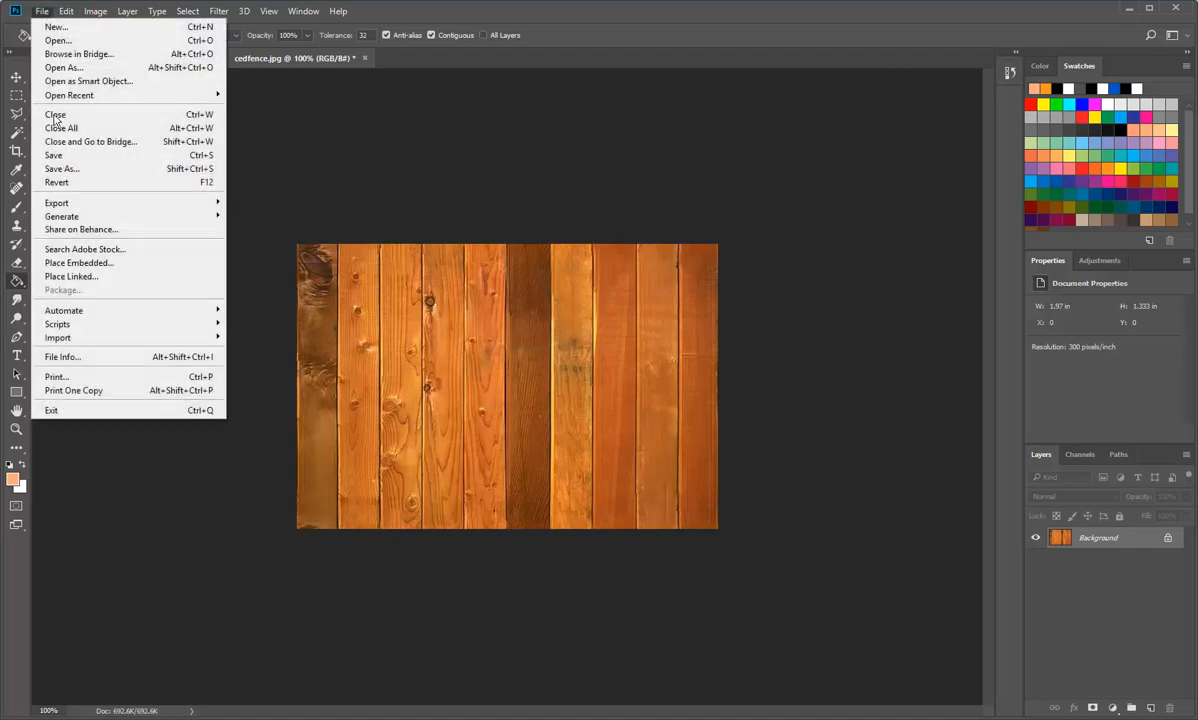
left_click(57, 170)
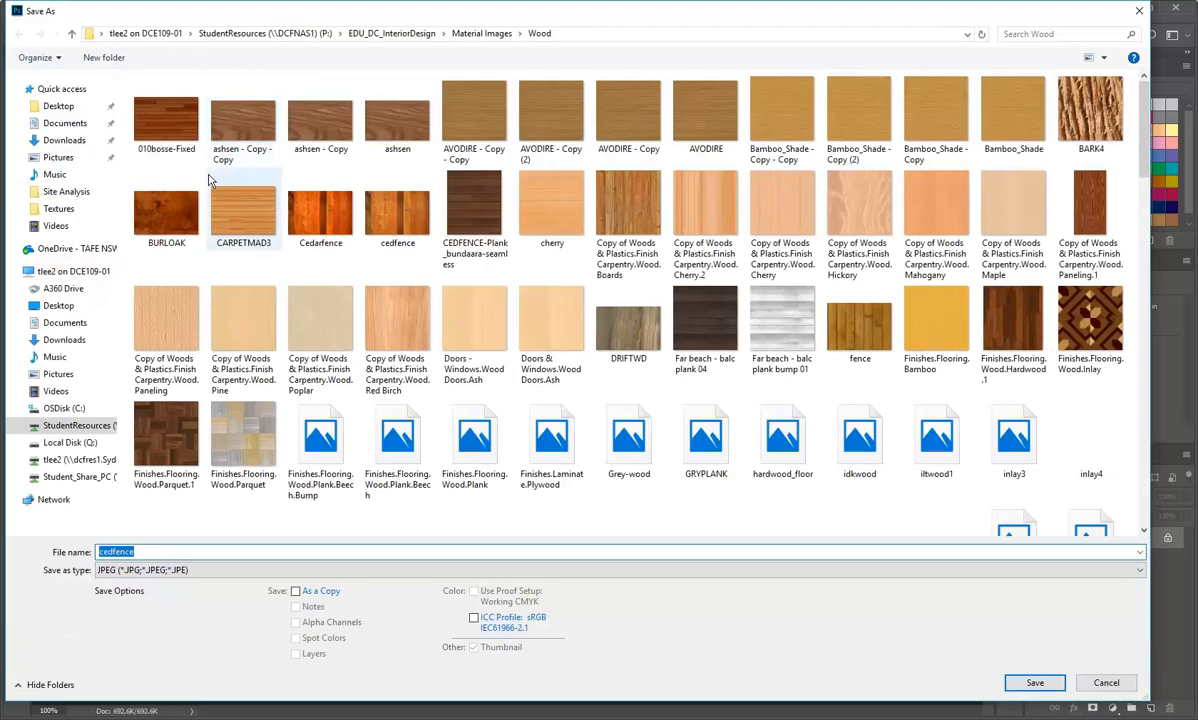
left_click(172, 549)
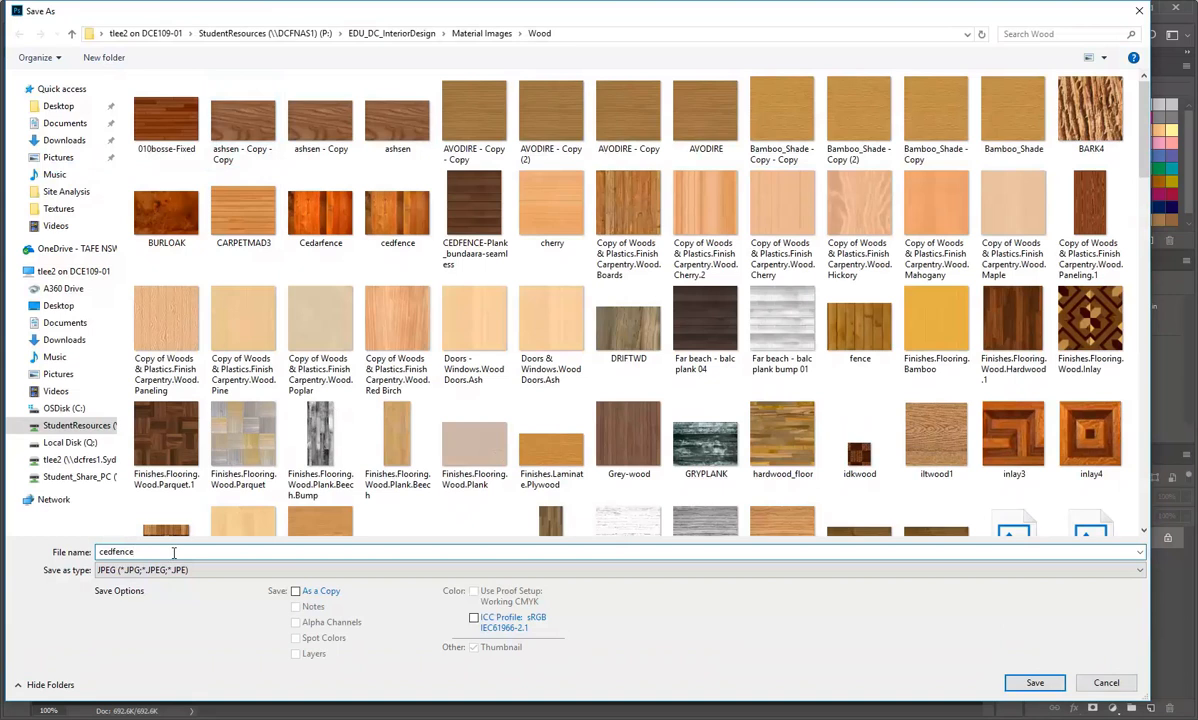
type("-")
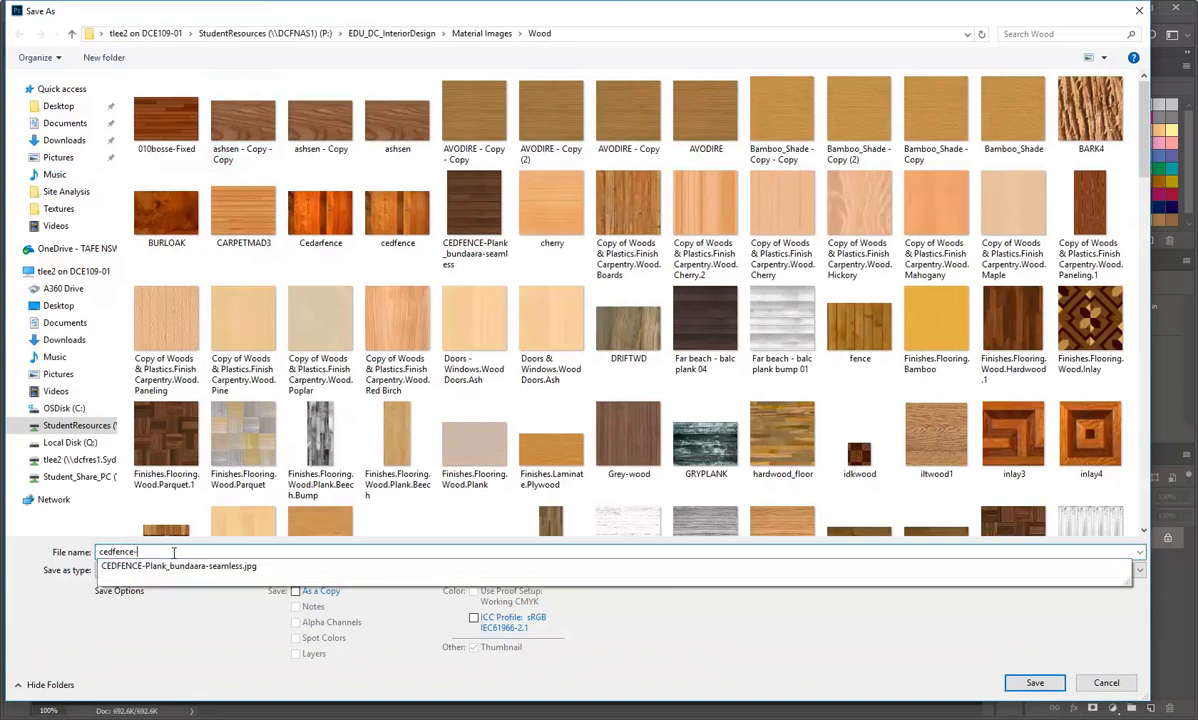
type("reduced")
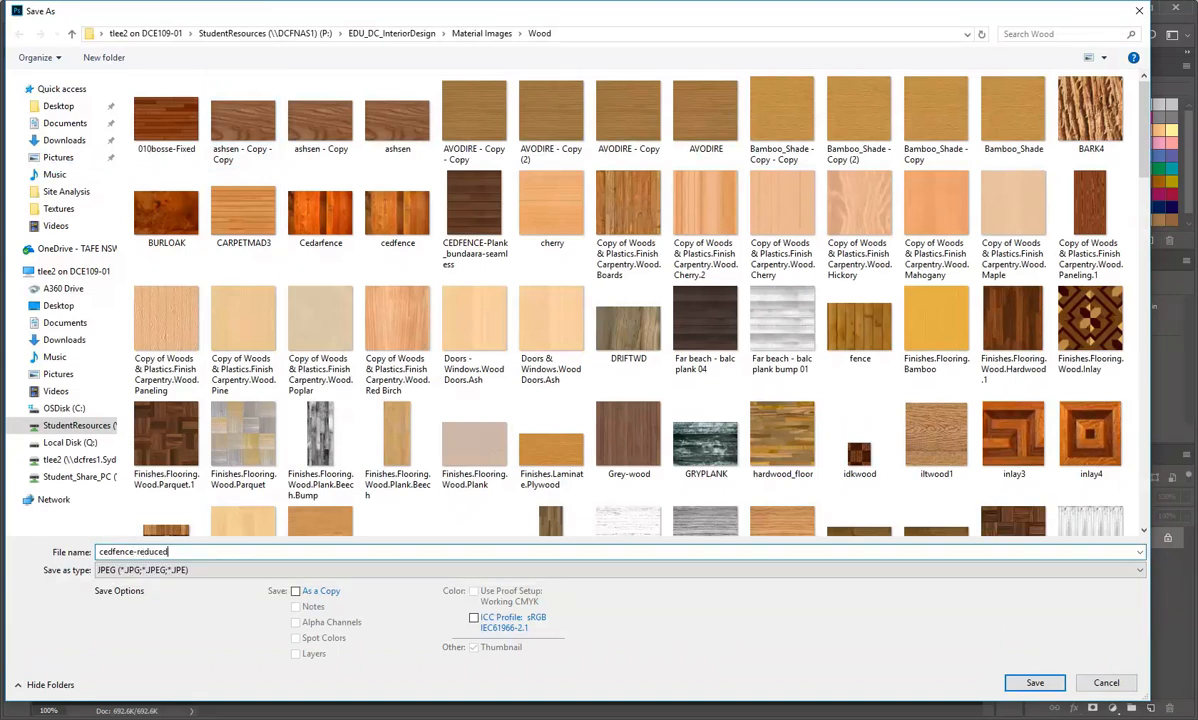
left_click(1035, 683)
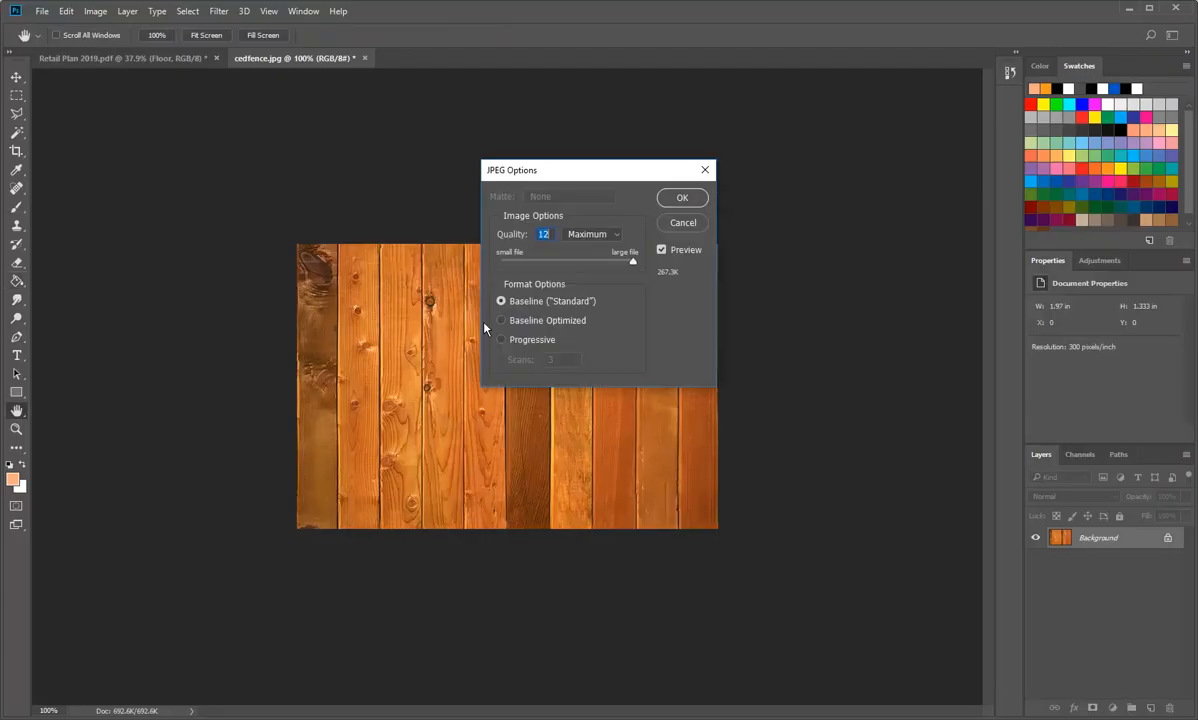
left_click(675, 199)
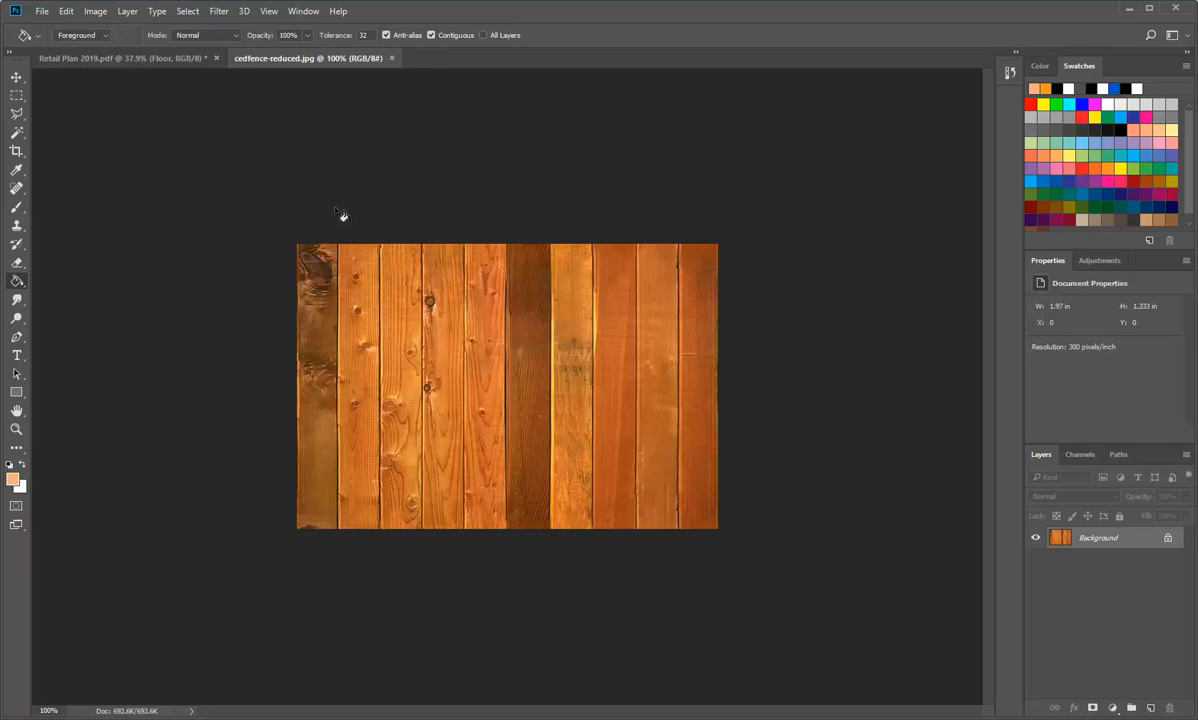
Step: Define the reduced cedfence image as a pattern
left_click(66, 12)
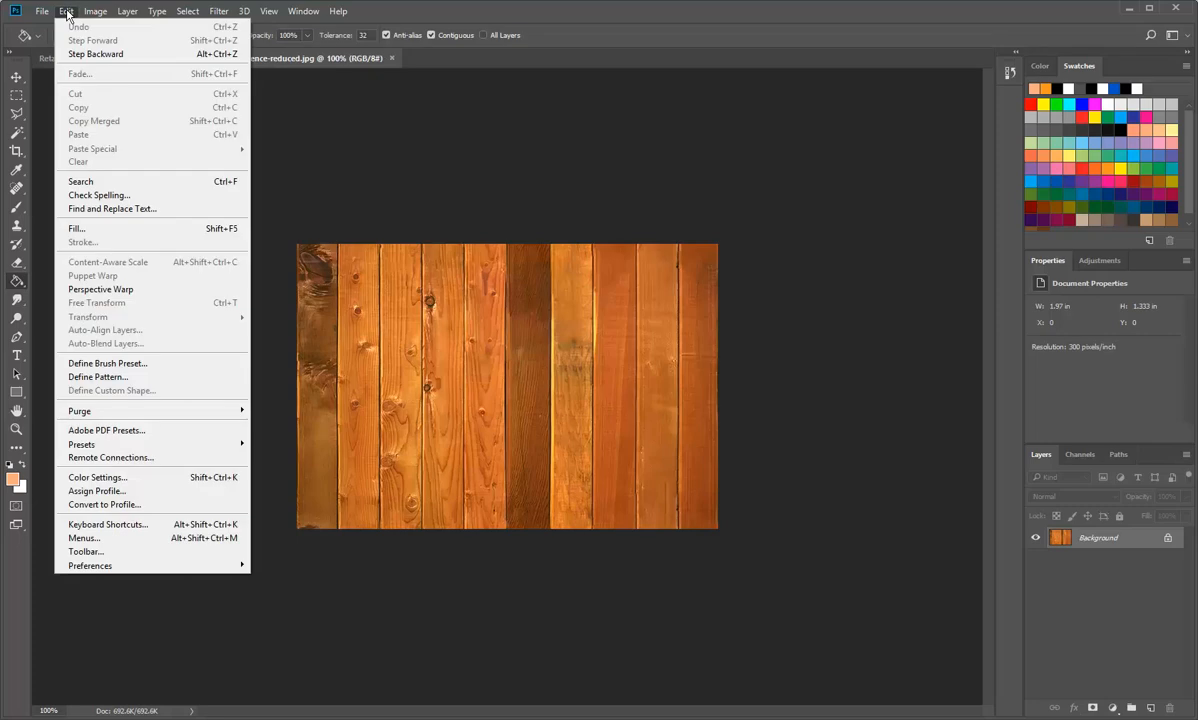
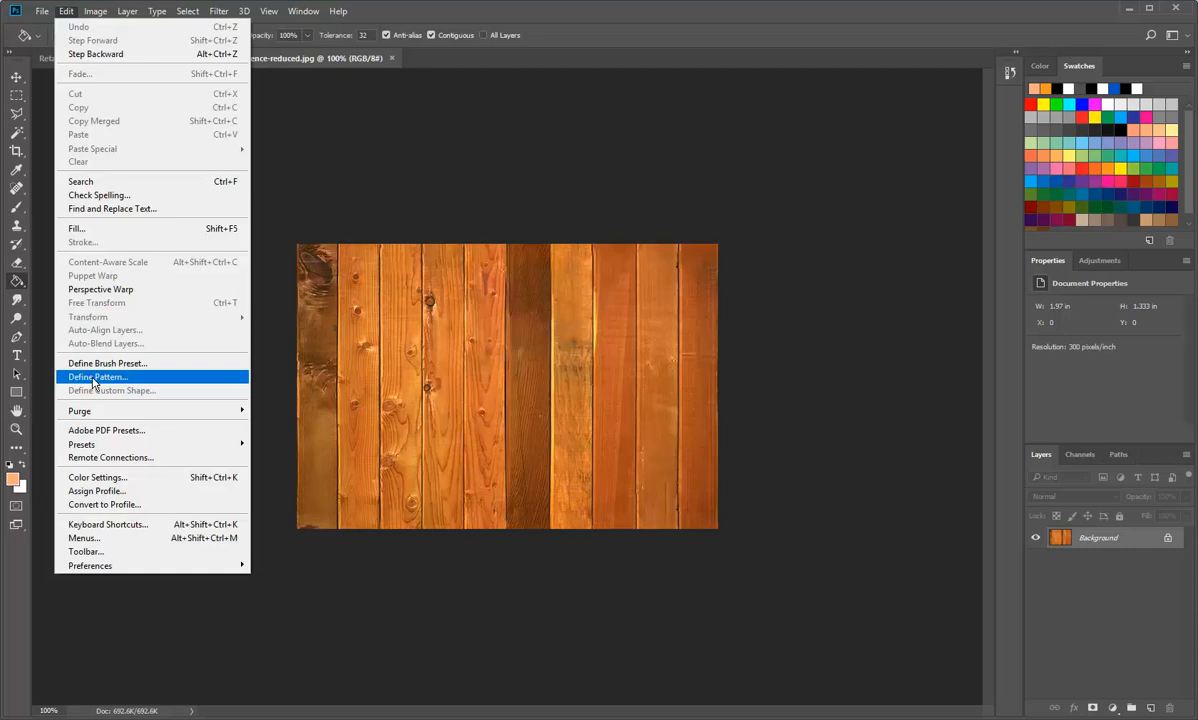
Step: Define the reduced cedfence image as a pattern named wood-floor
left_click(95, 377)
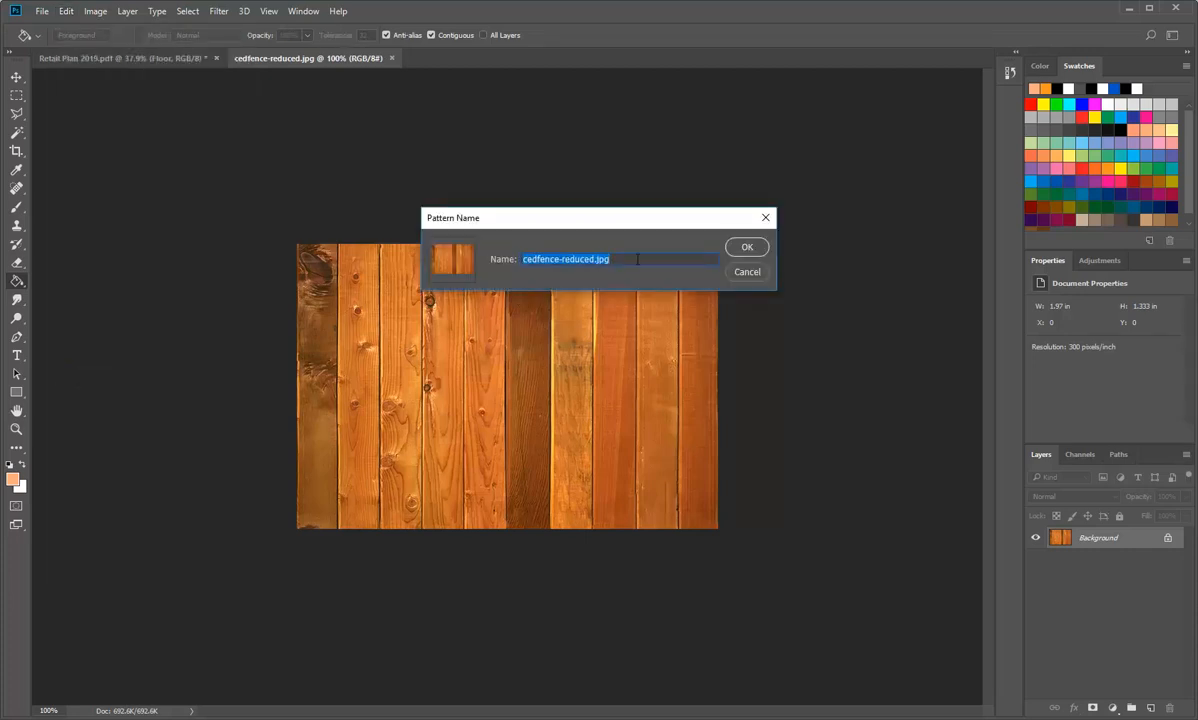
type("wood-floor")
left_click(749, 247)
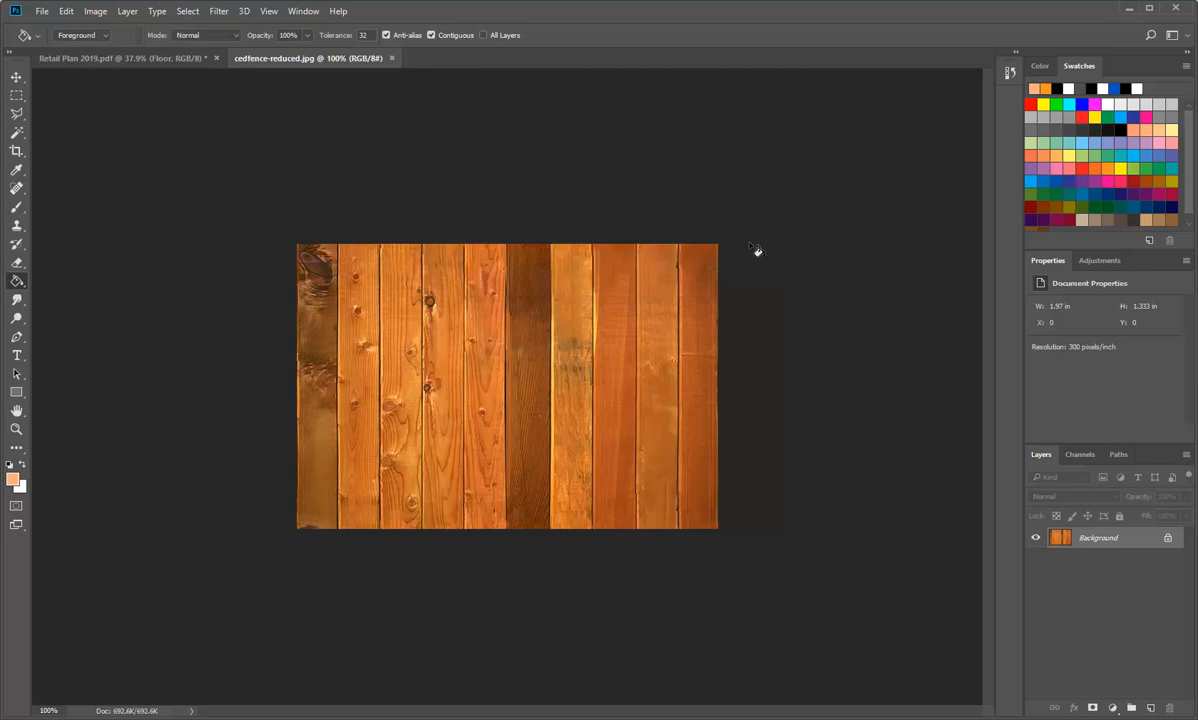
Step: Switch back to the Retail Plan 2019 document with its Floor layer active
left_click(123, 57)
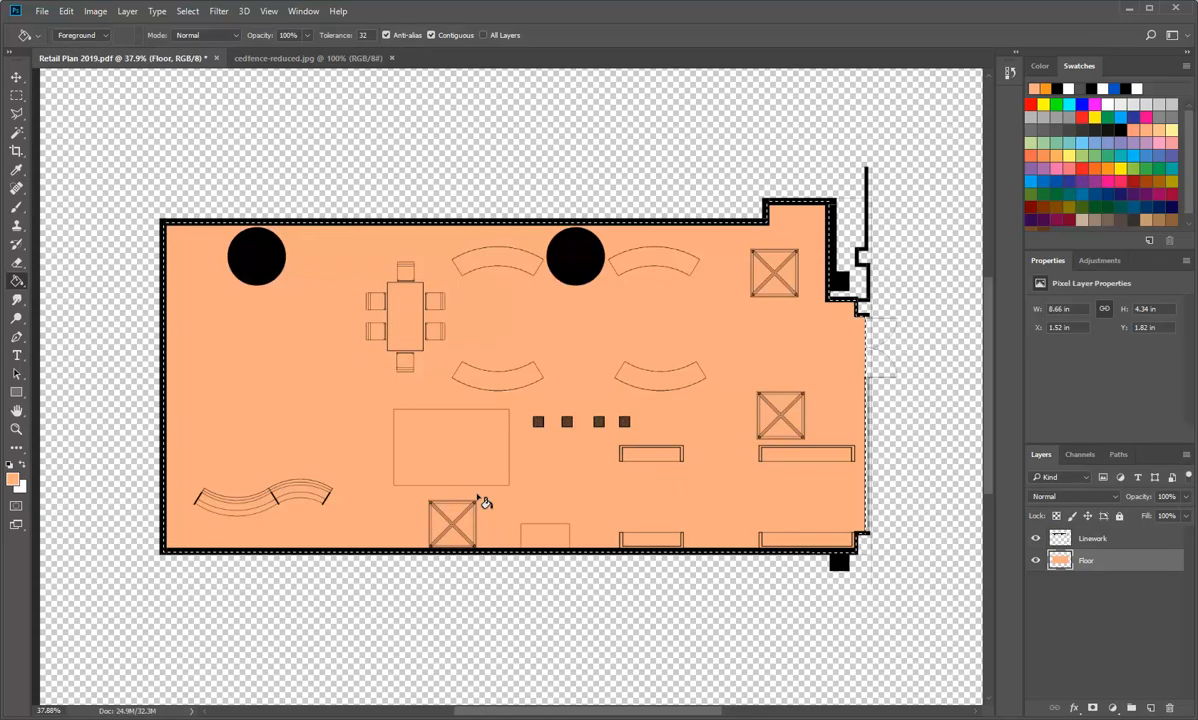
left_click(66, 11)
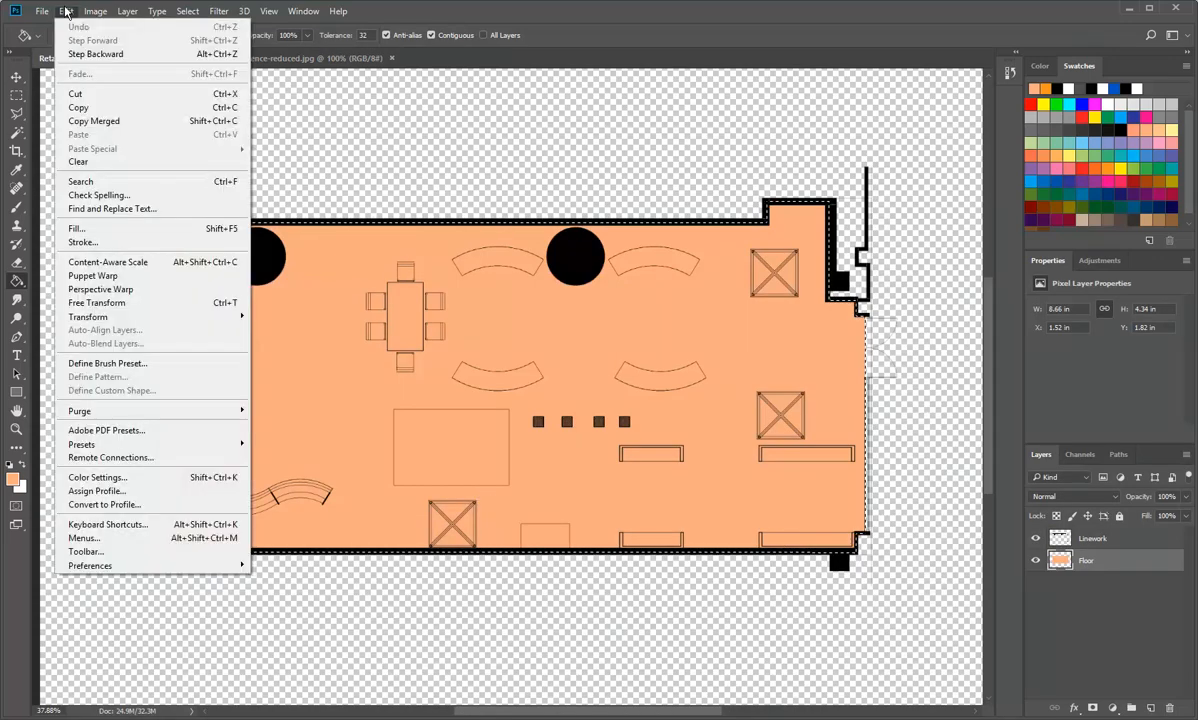
left_click(67, 13)
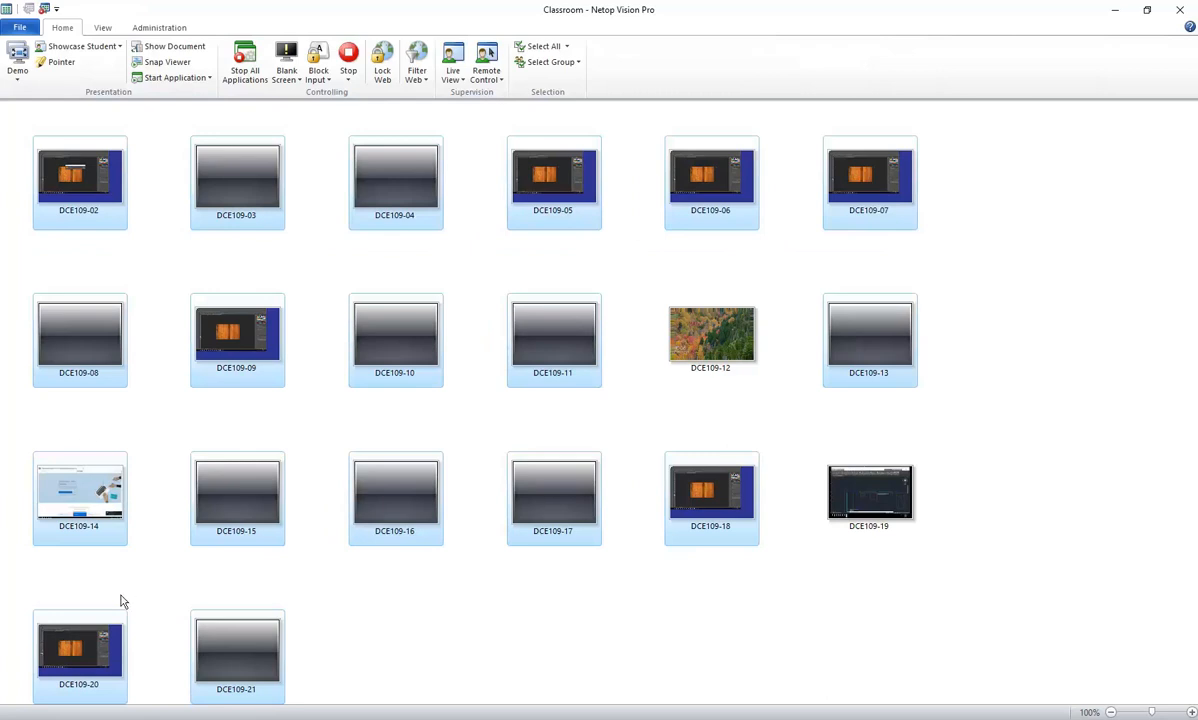
left_click(84, 499)
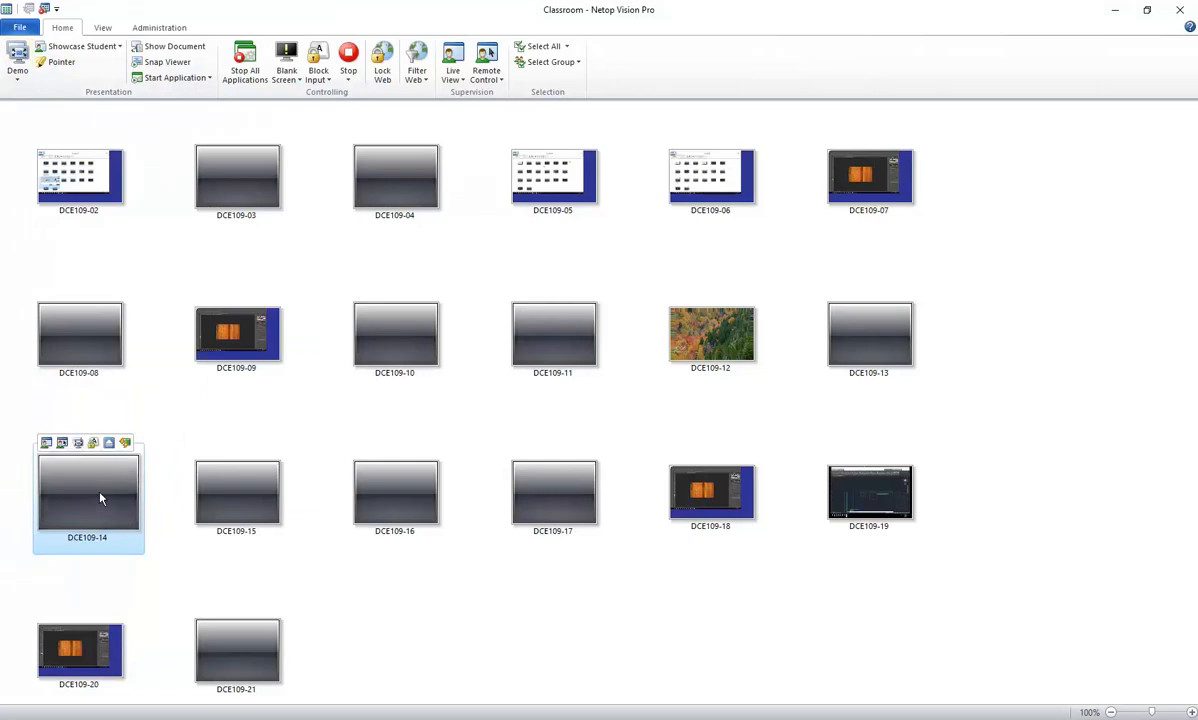
mouse_move(100, 498)
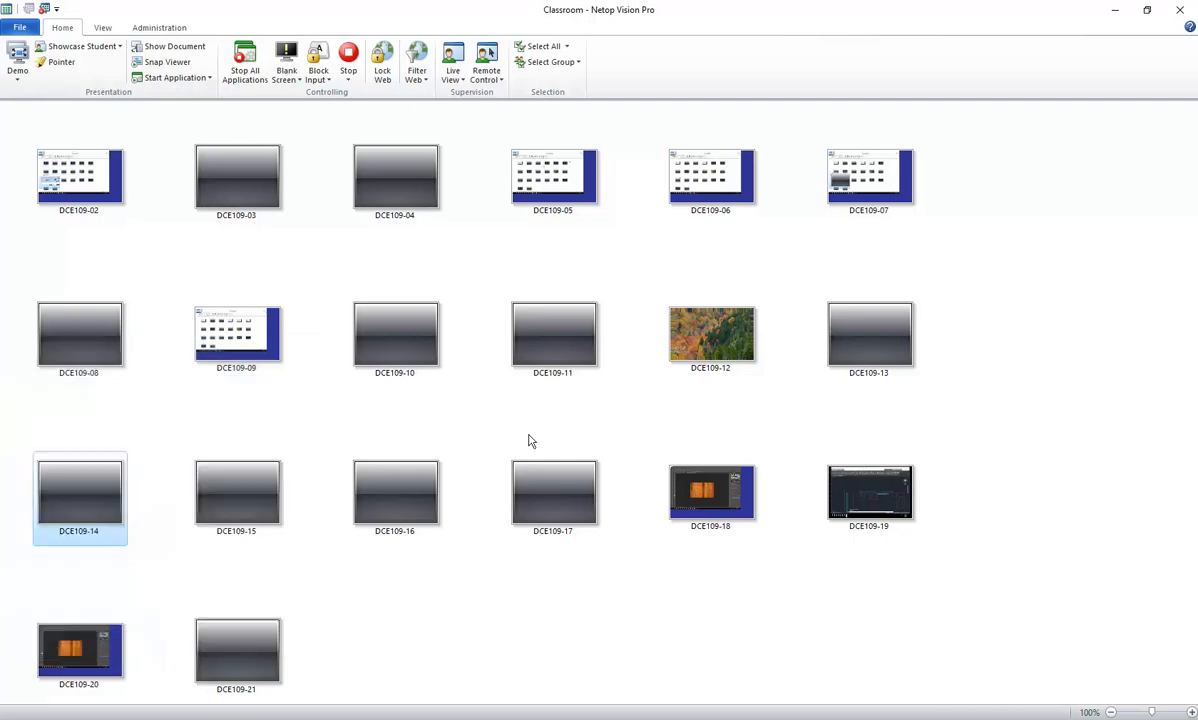
left_click_drag(180, 392, 13, 540)
mouse_move(79, 491)
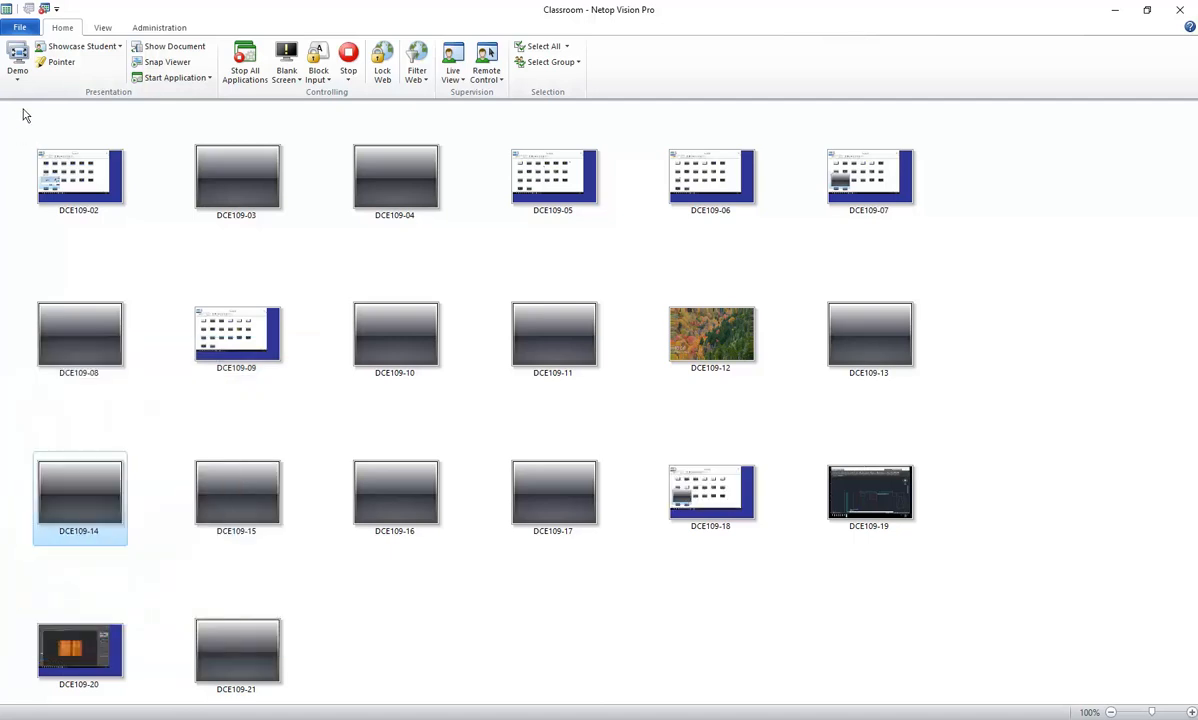
left_click(1061, 252)
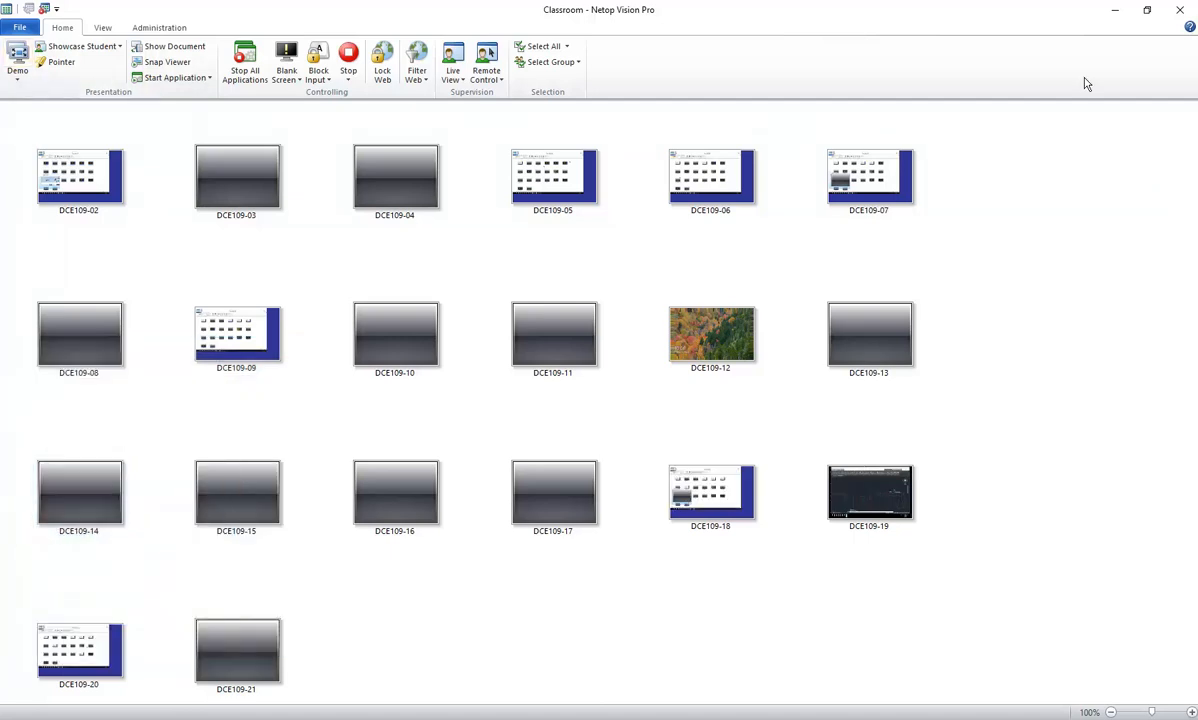
left_click(1115, 10)
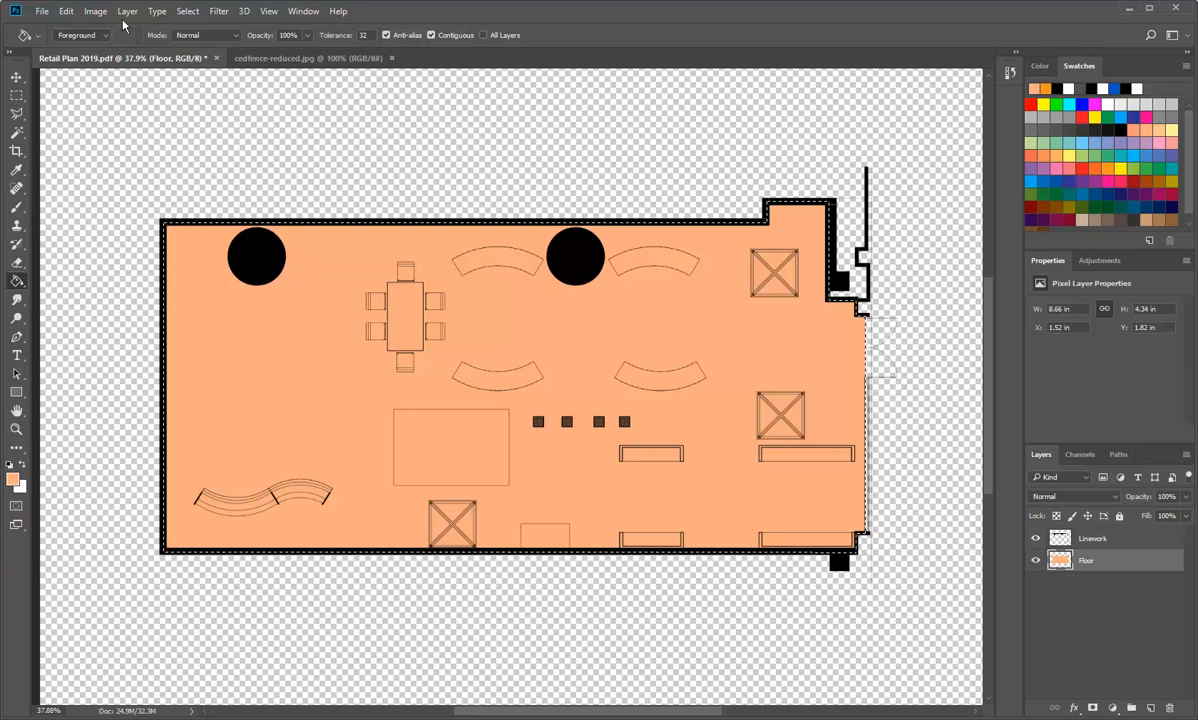
Step: Fill the selected floor area on the Floor layer with the wood-floor custom pattern in Normal mode at 100% opacity
left_click(67, 12)
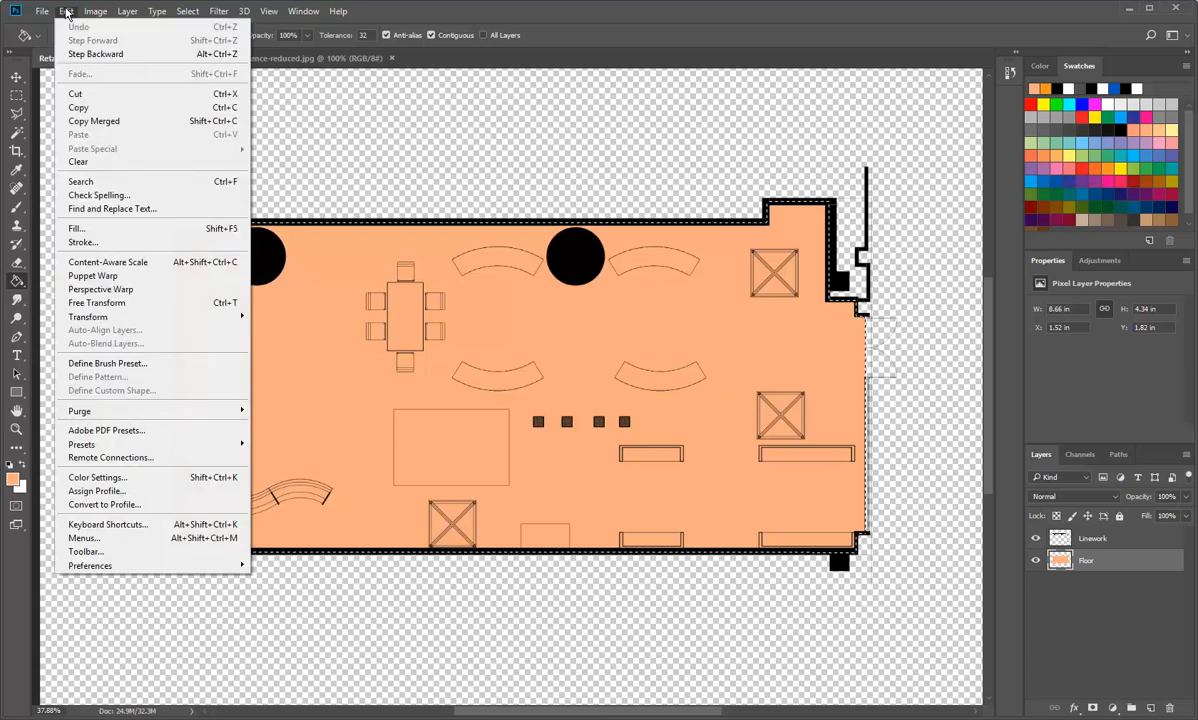
left_click(97, 229)
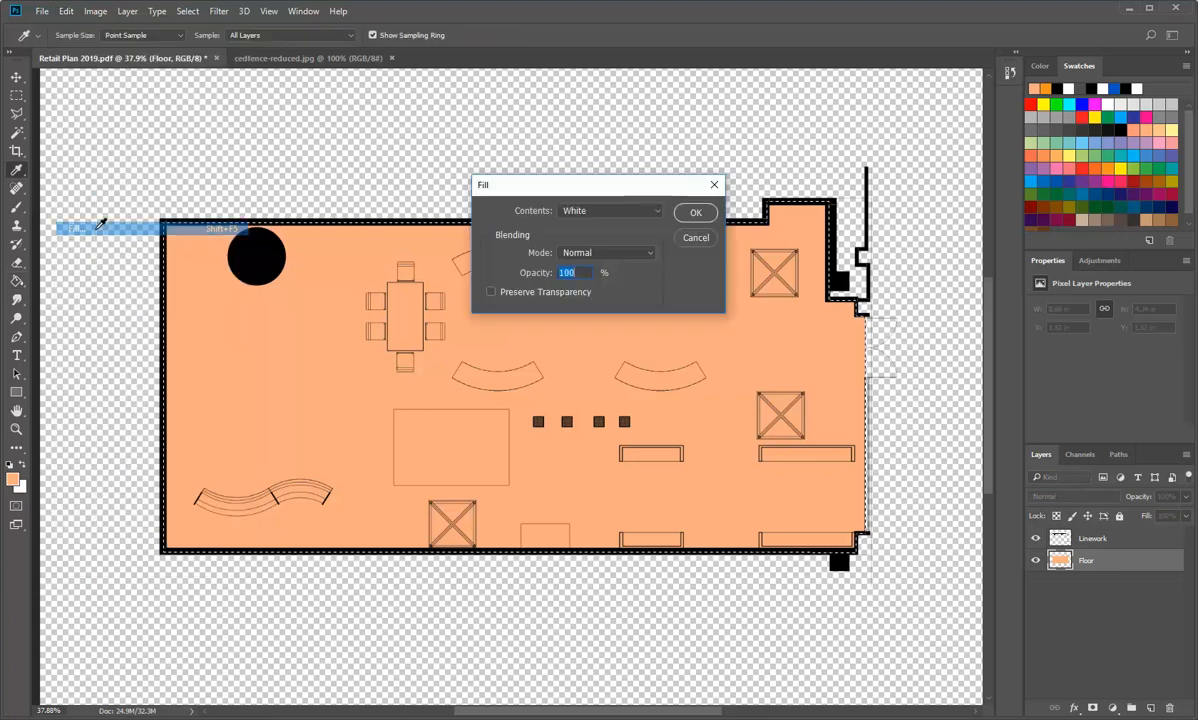
left_click(658, 211)
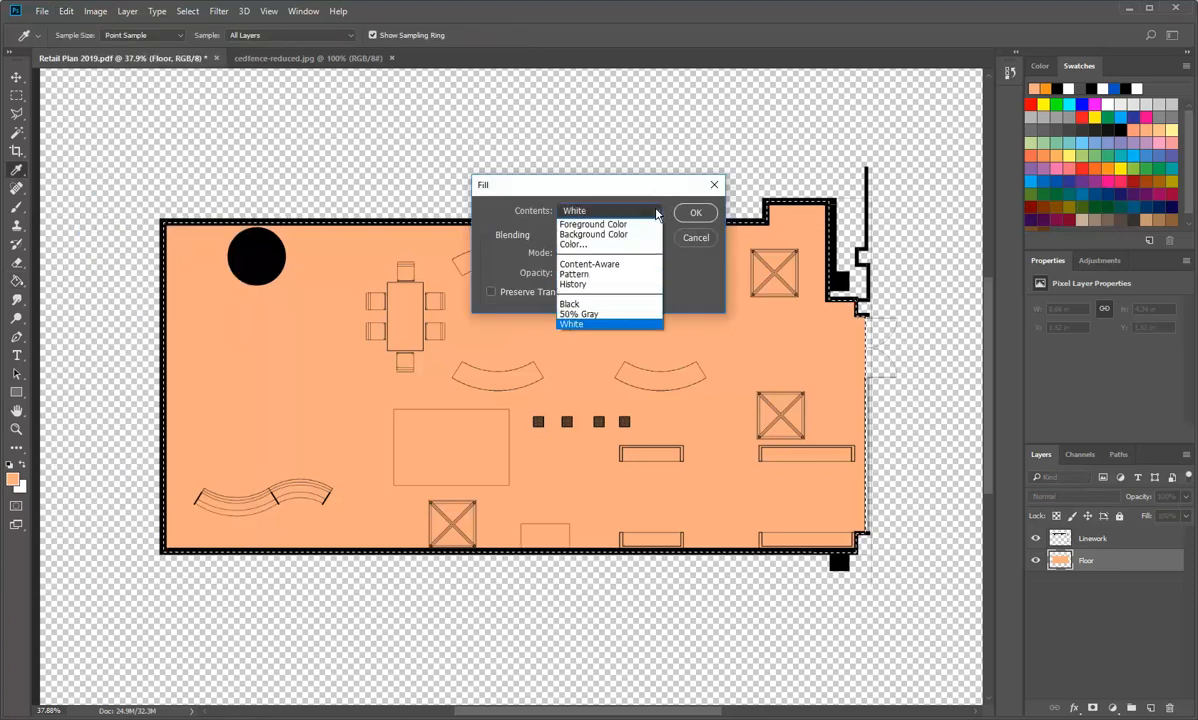
left_click(590, 274)
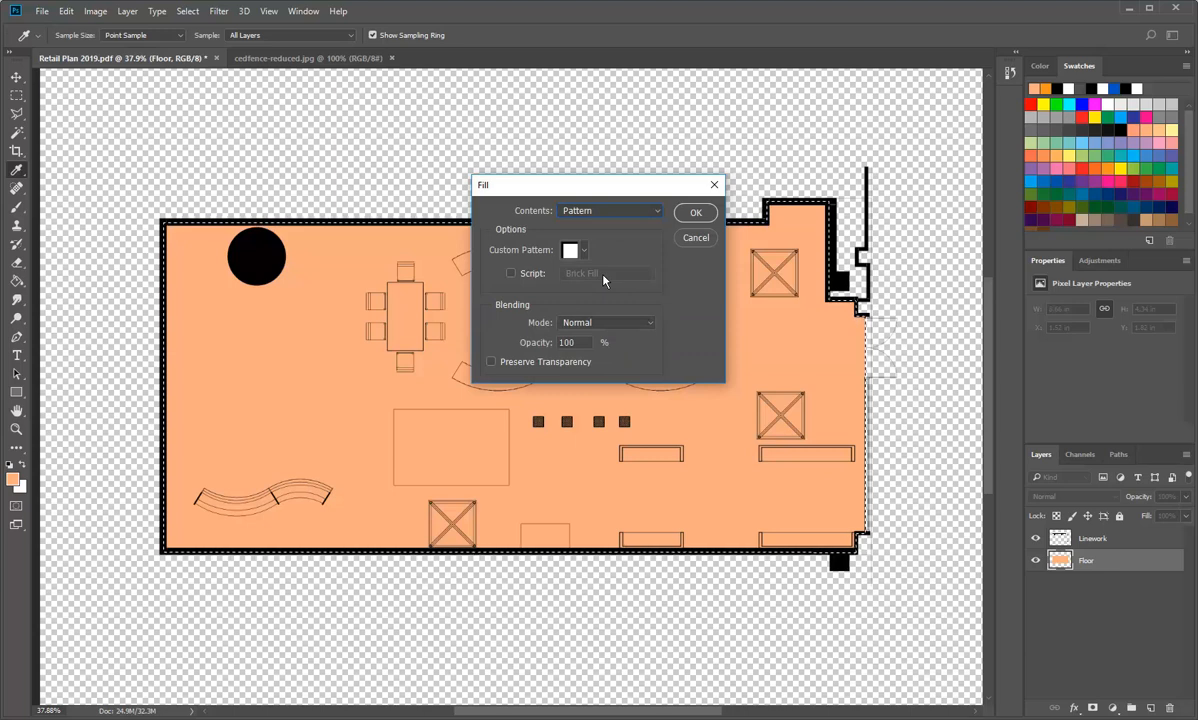
left_click(585, 252)
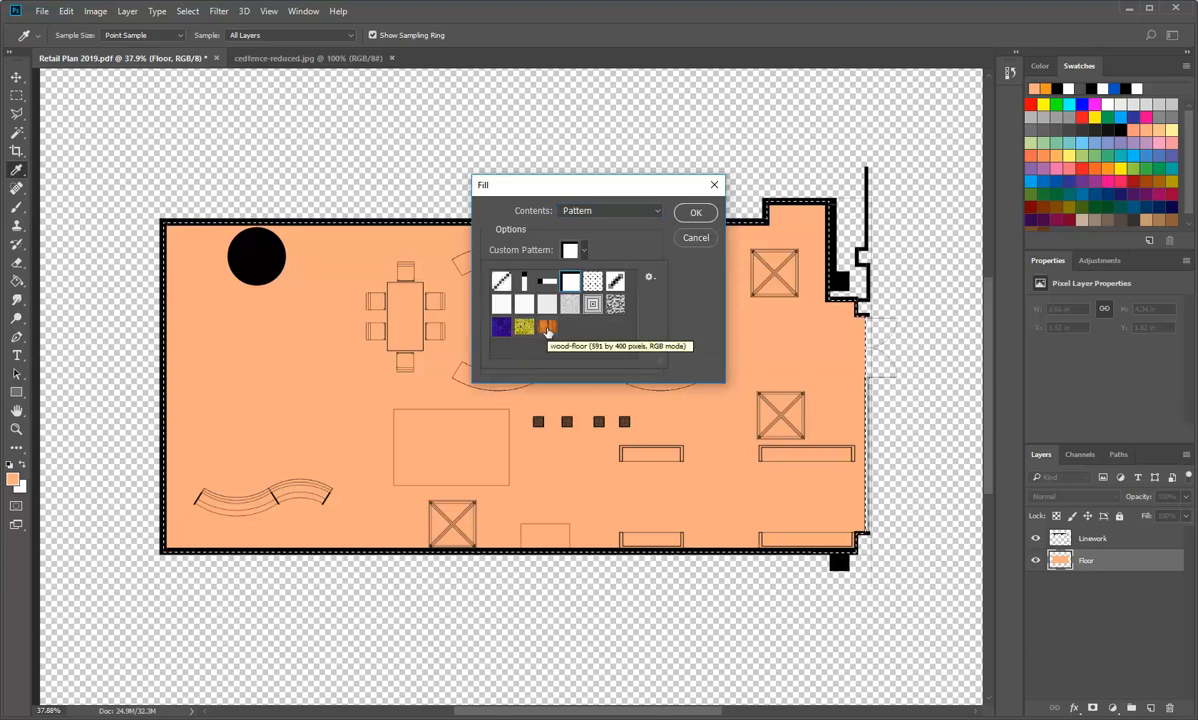
left_click(547, 330)
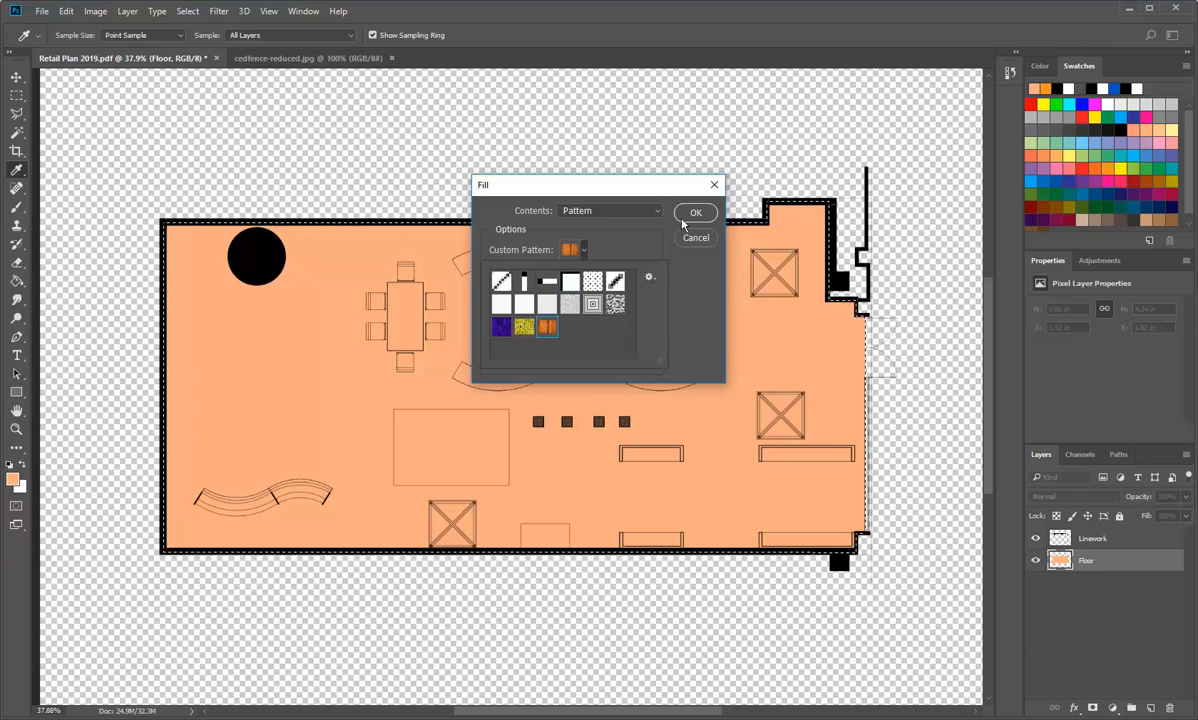
left_click(649, 279)
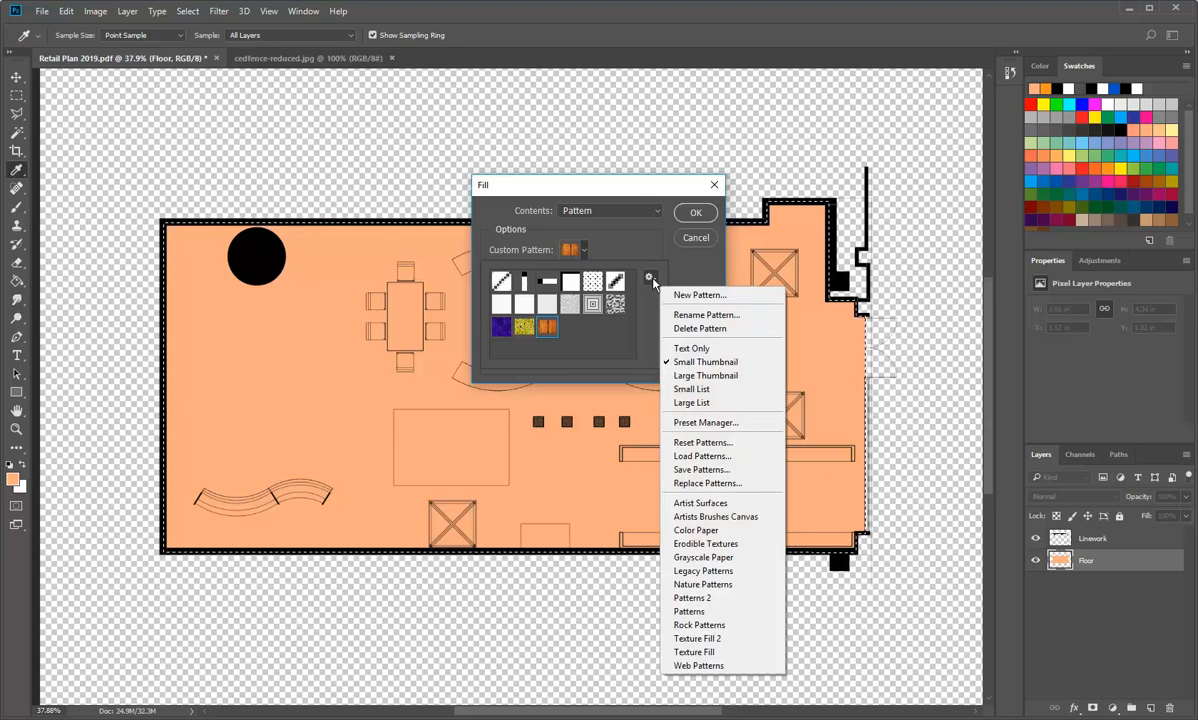
left_click(619, 228)
left_click(695, 212)
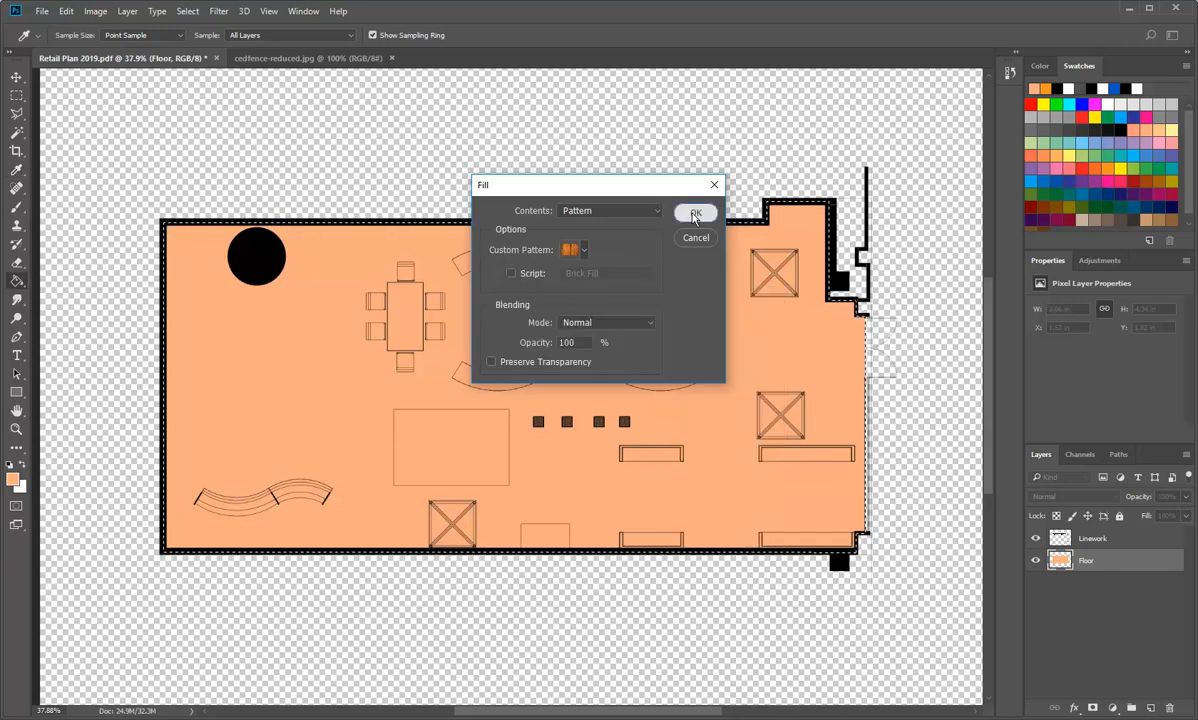
left_click(695, 212)
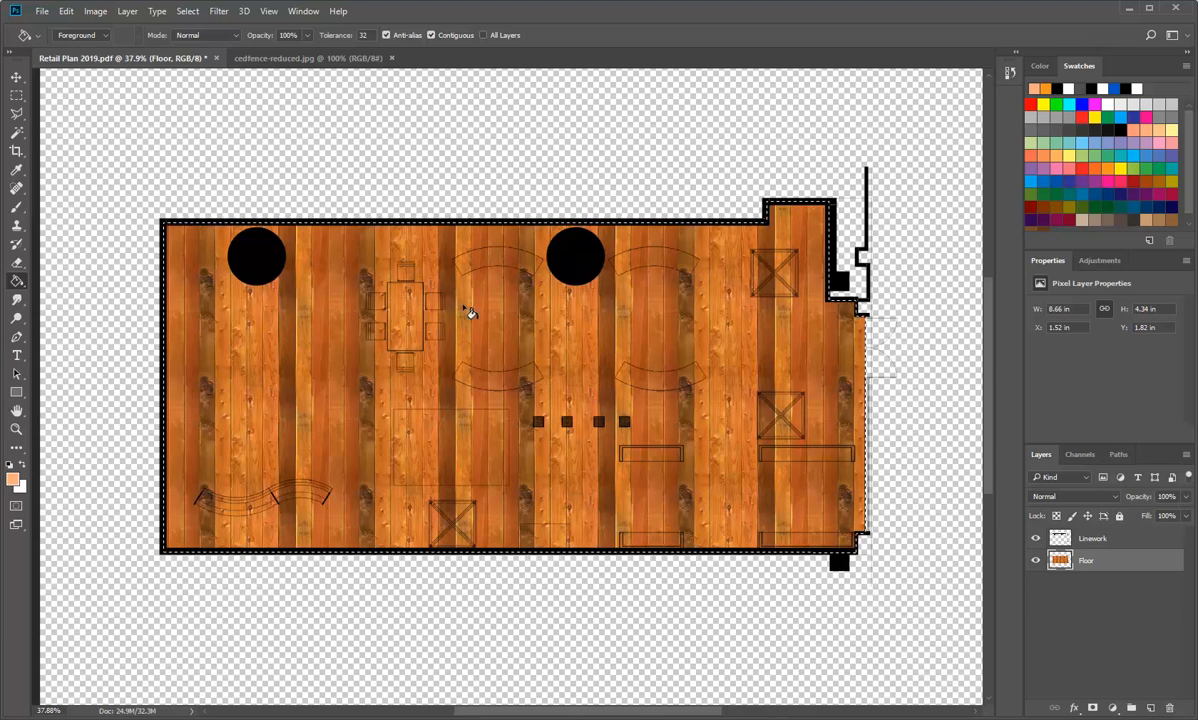
Step: Compare the plank scale of the filled floor plan with the cedfence-reduced texture image
left_click(300, 58)
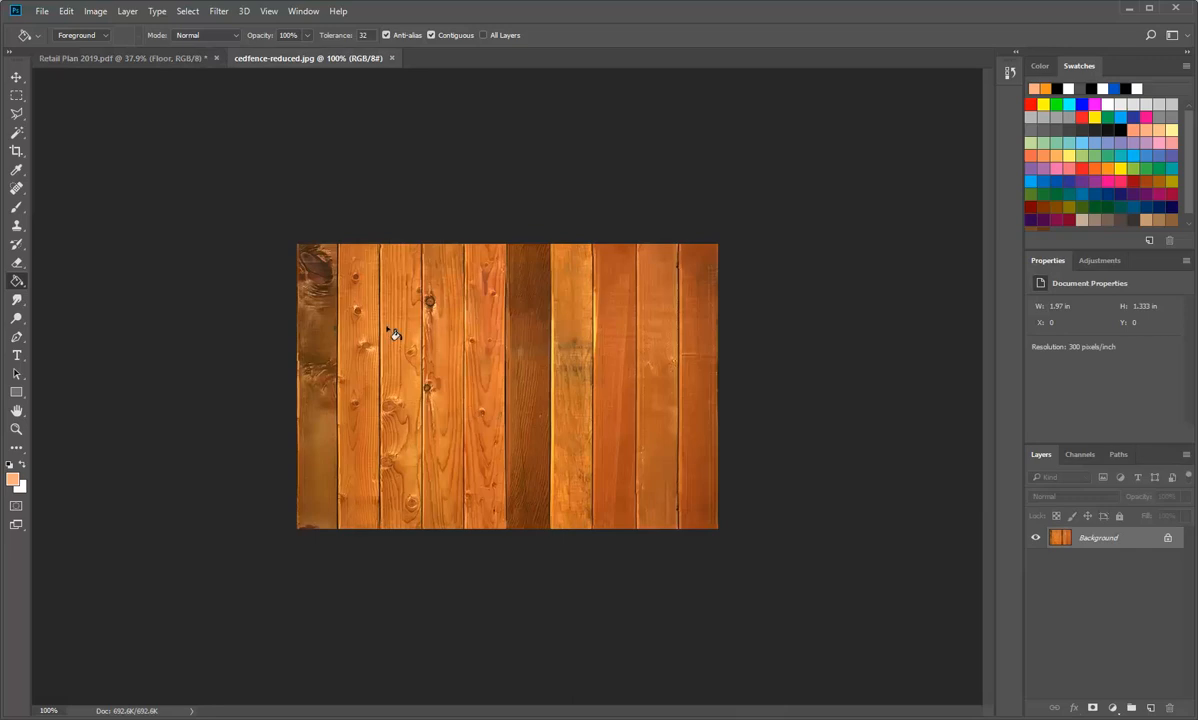
left_click(42, 12)
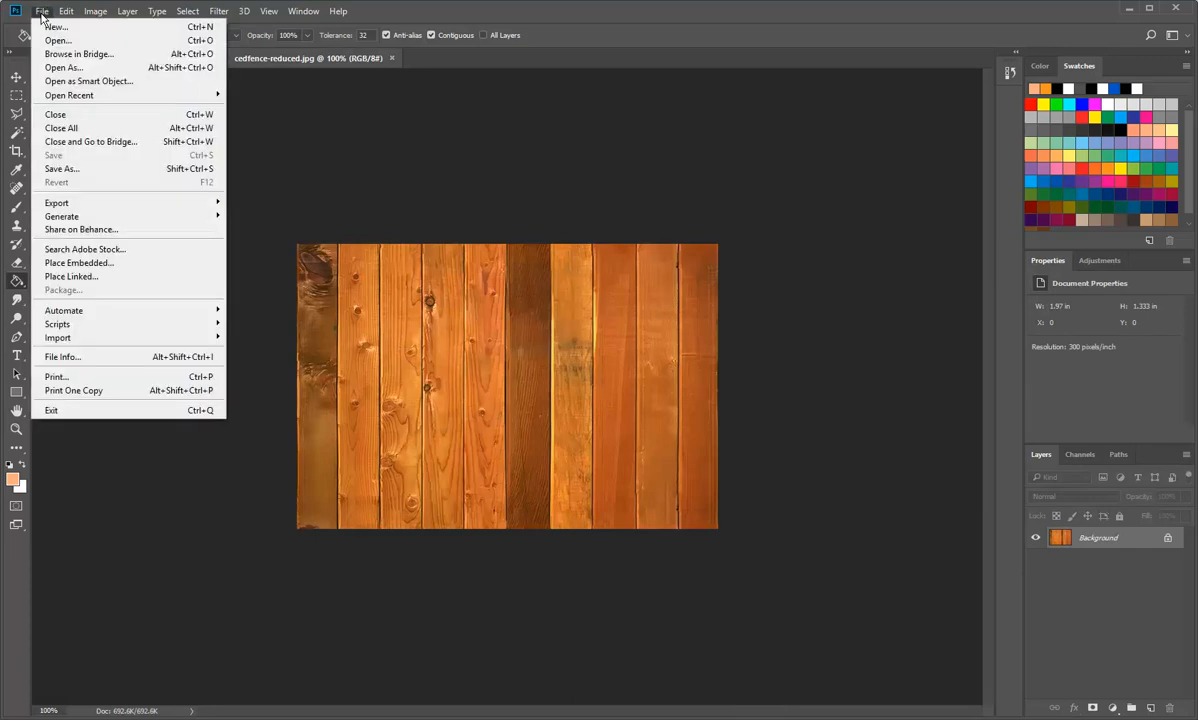
left_click(71, 13)
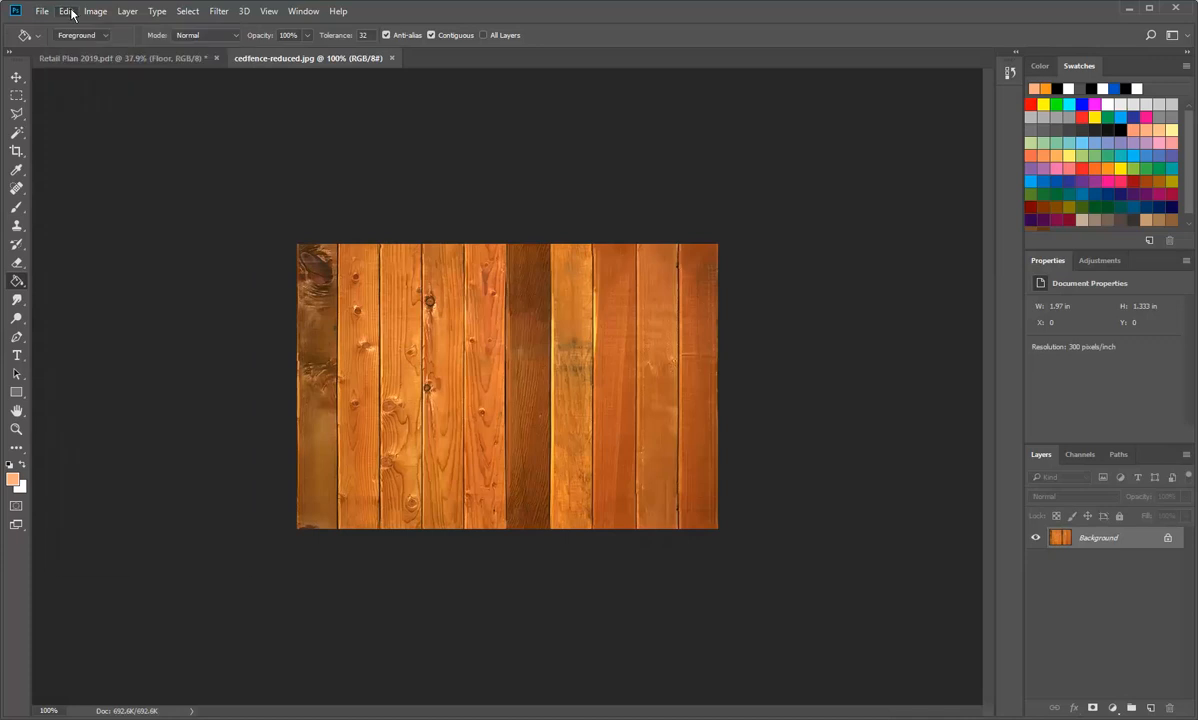
left_click(71, 13)
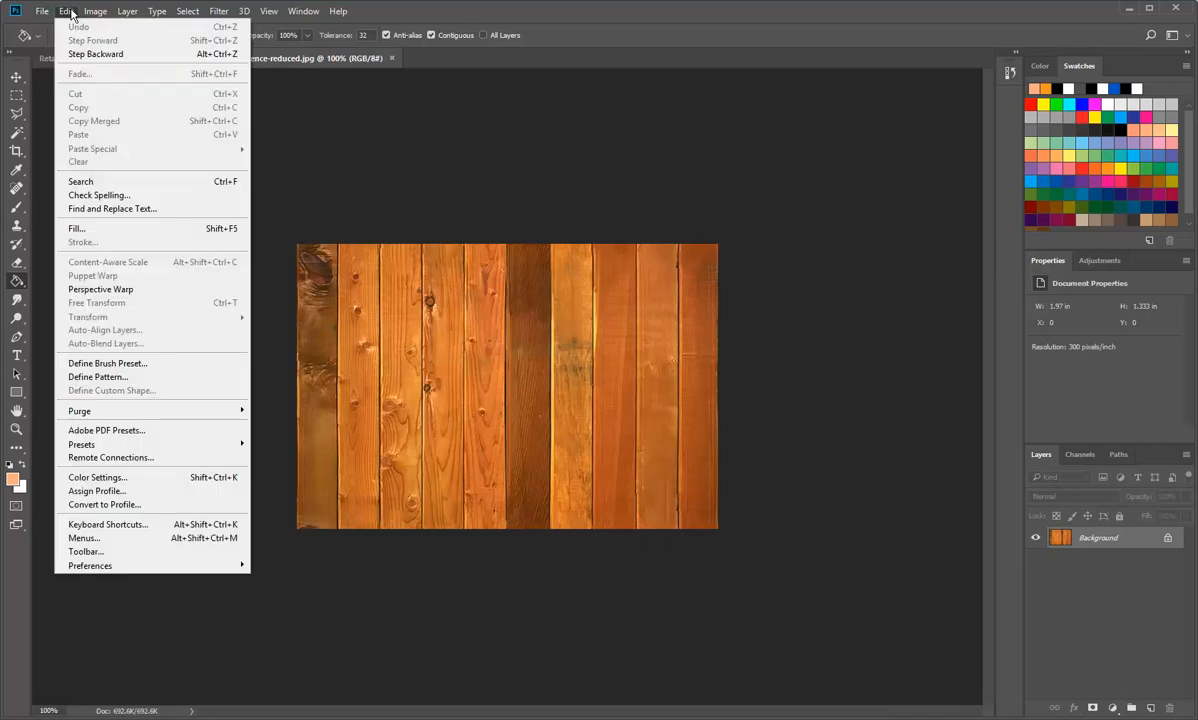
left_click(71, 13)
left_click(99, 55)
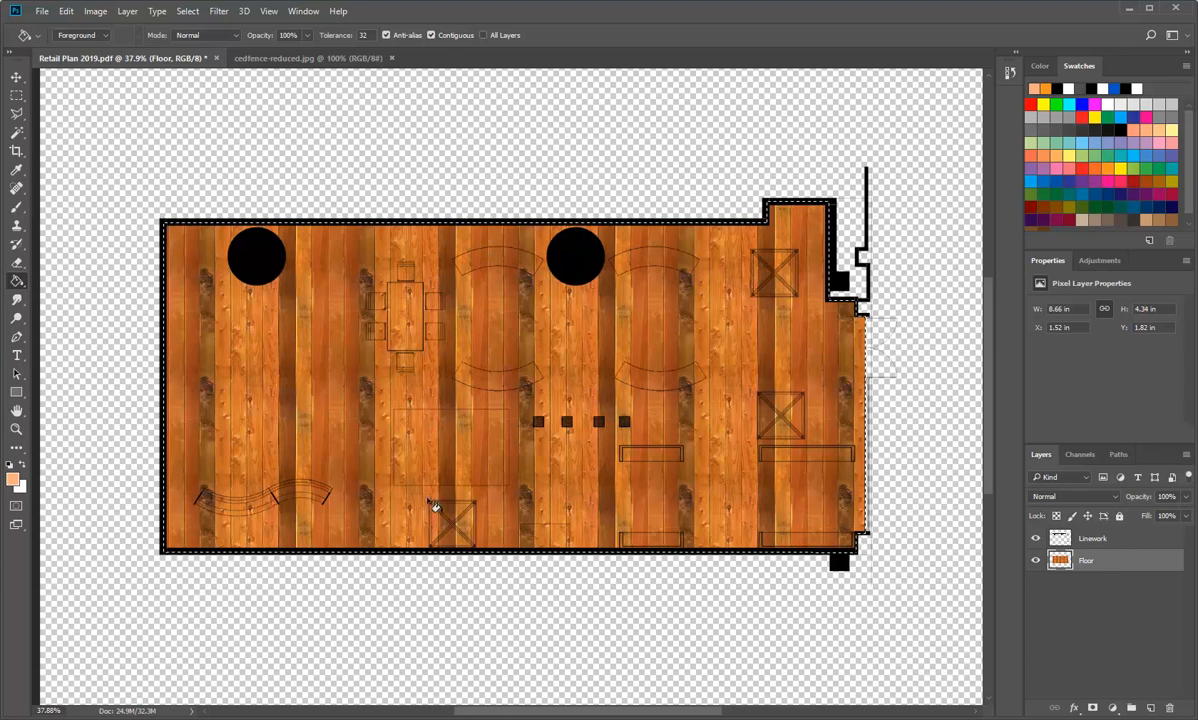
left_click(291, 56)
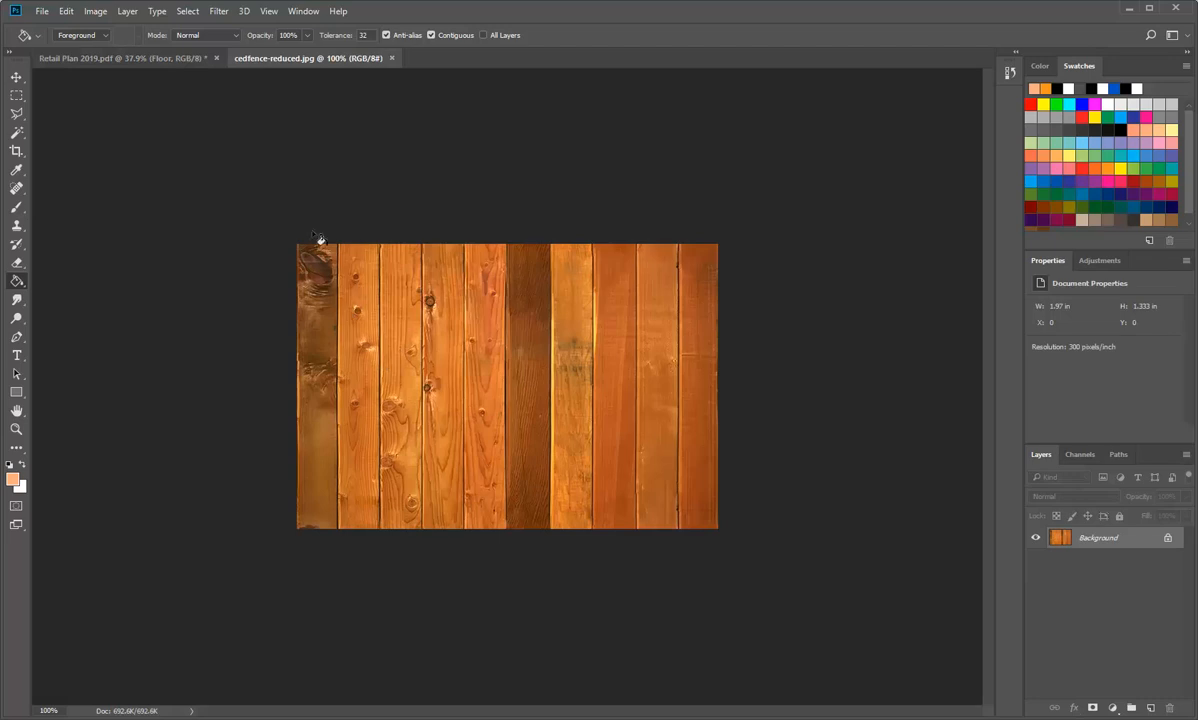
left_click(131, 58)
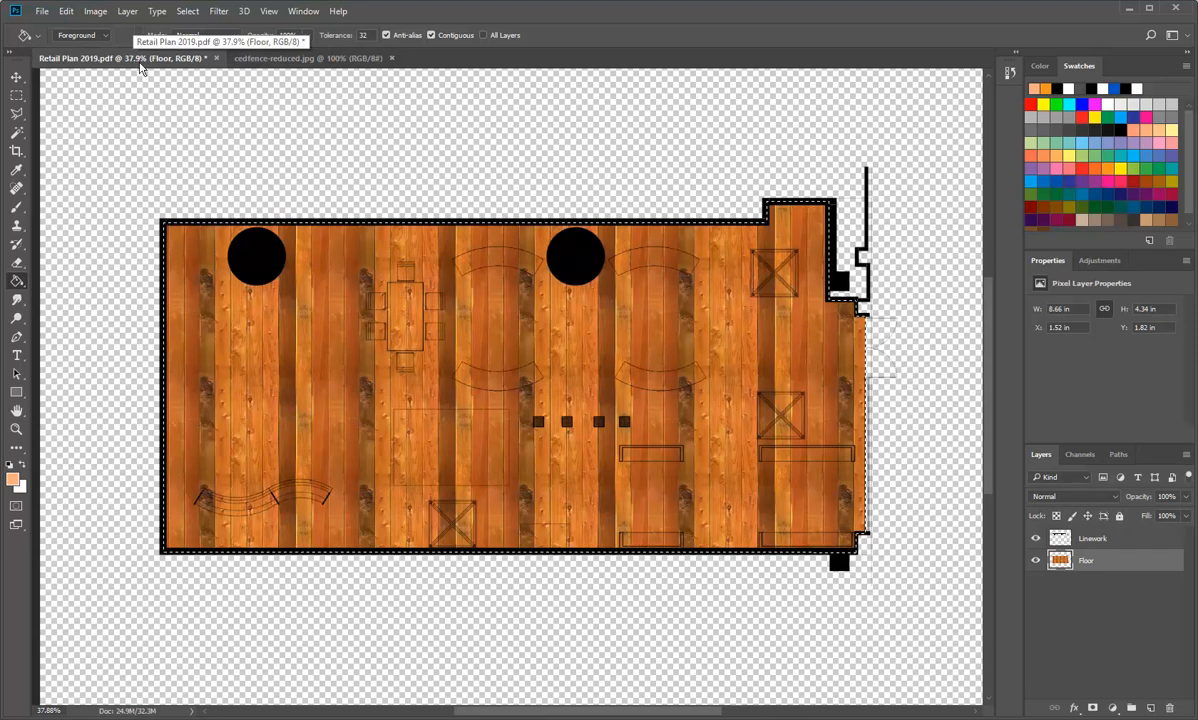
Step: Resize the cedfence-reduced image to a width of 25 mm
left_click(280, 58)
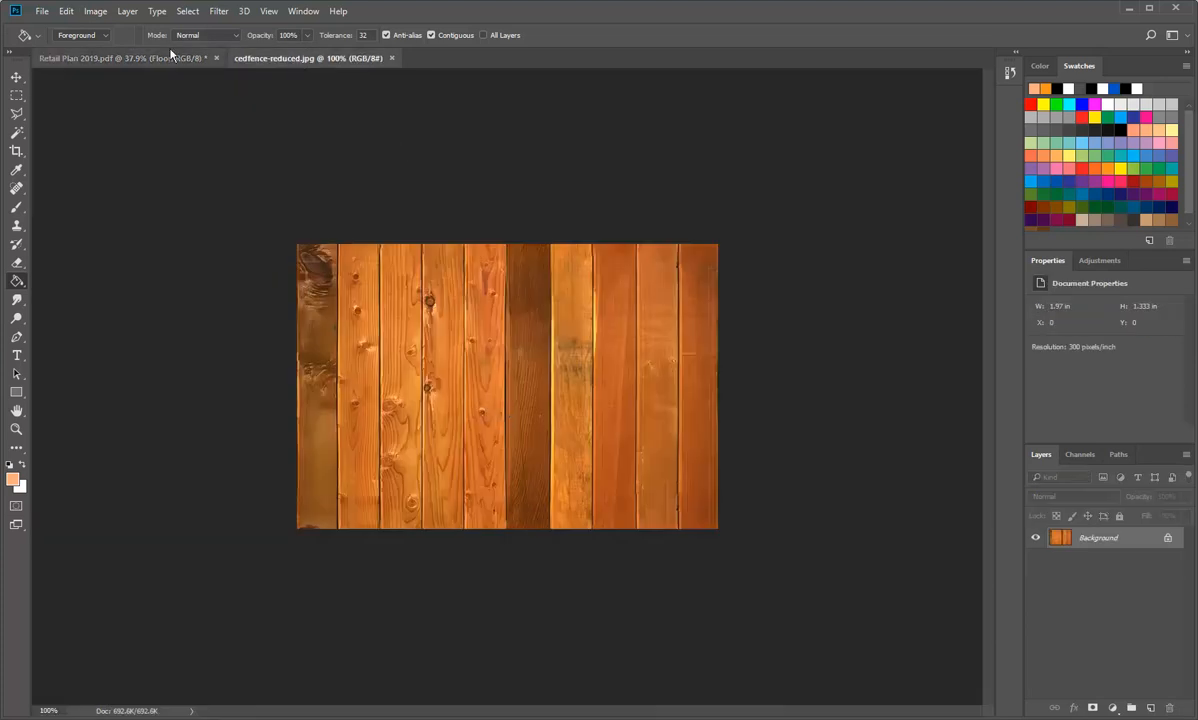
left_click(96, 11)
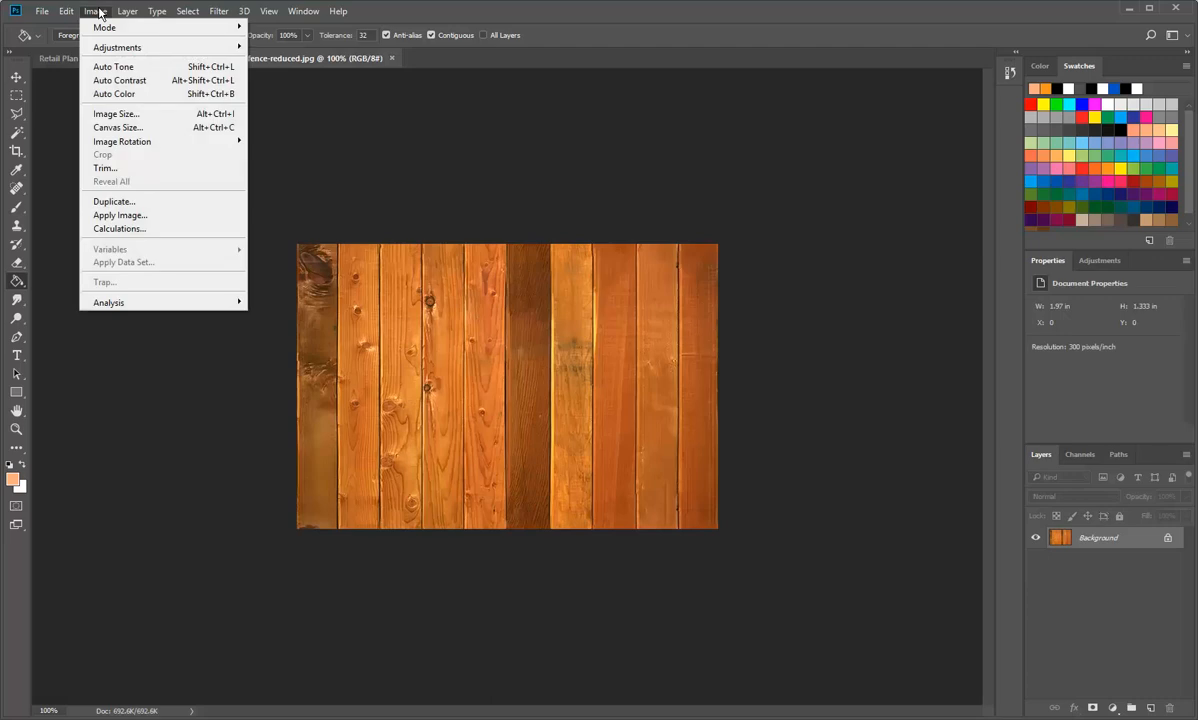
left_click(114, 114)
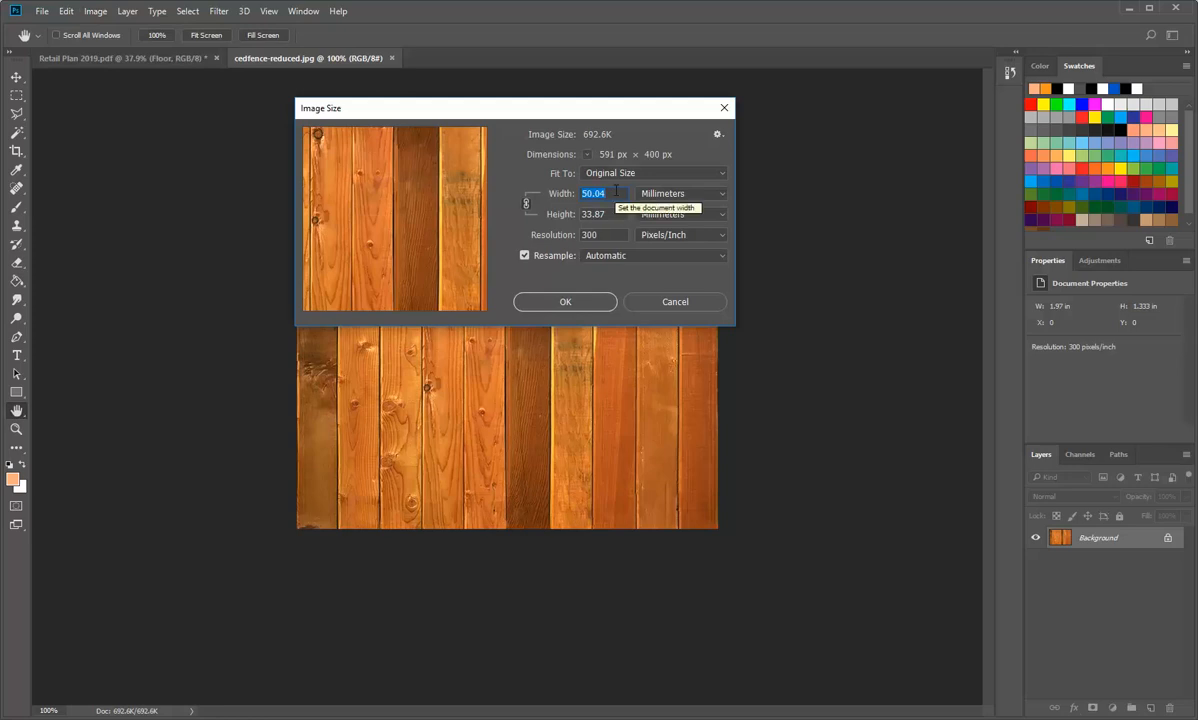
type("25")
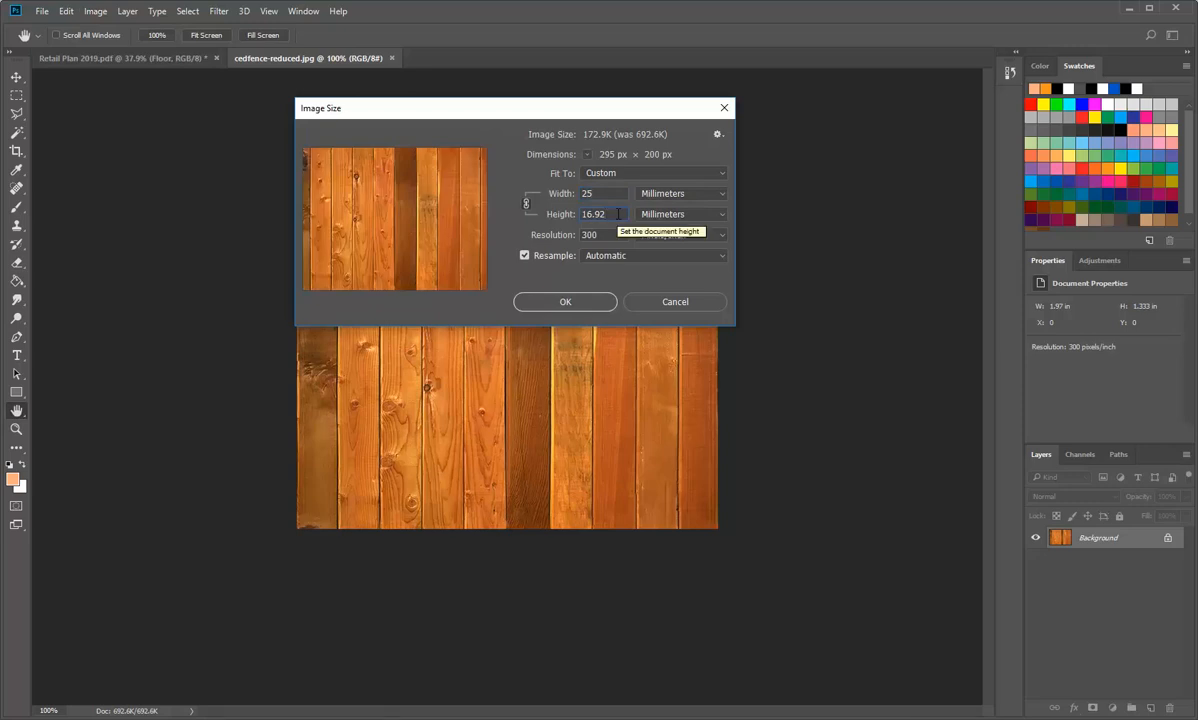
left_click(566, 302)
key("g")
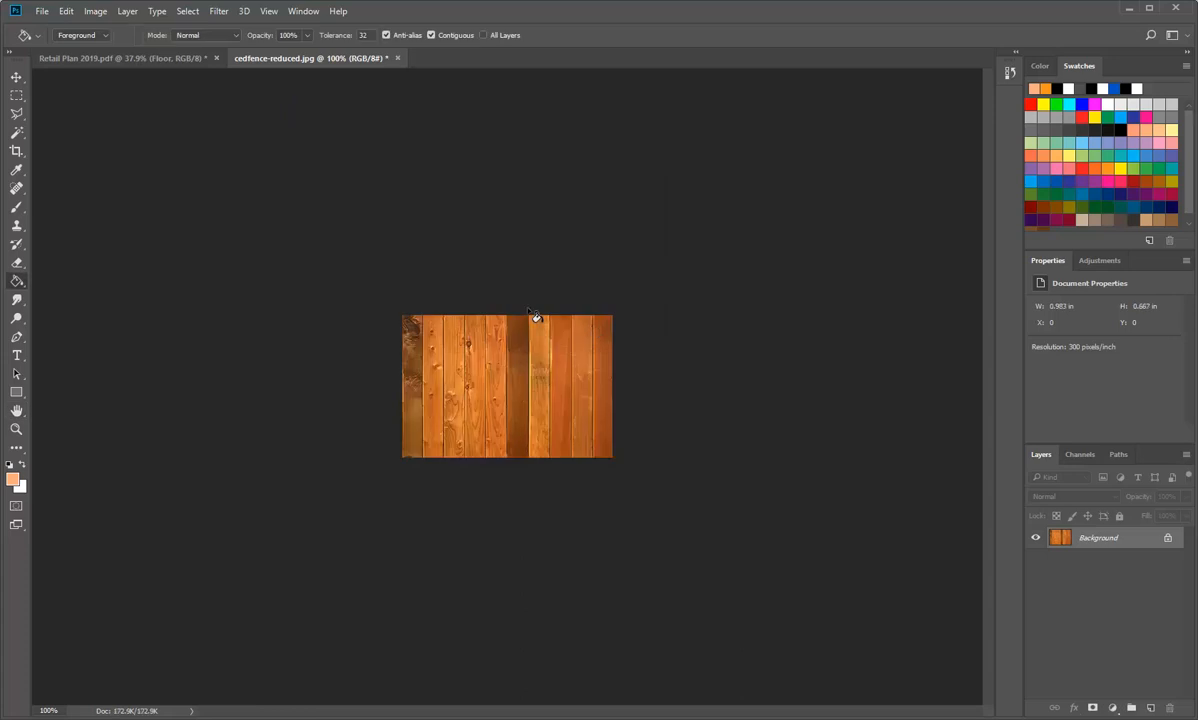
Step: Adjust the cedfence-reduced image's Hue/Saturation to a saturation of -22 and a lightness of +22
scroll(535, 316, "up", 5)
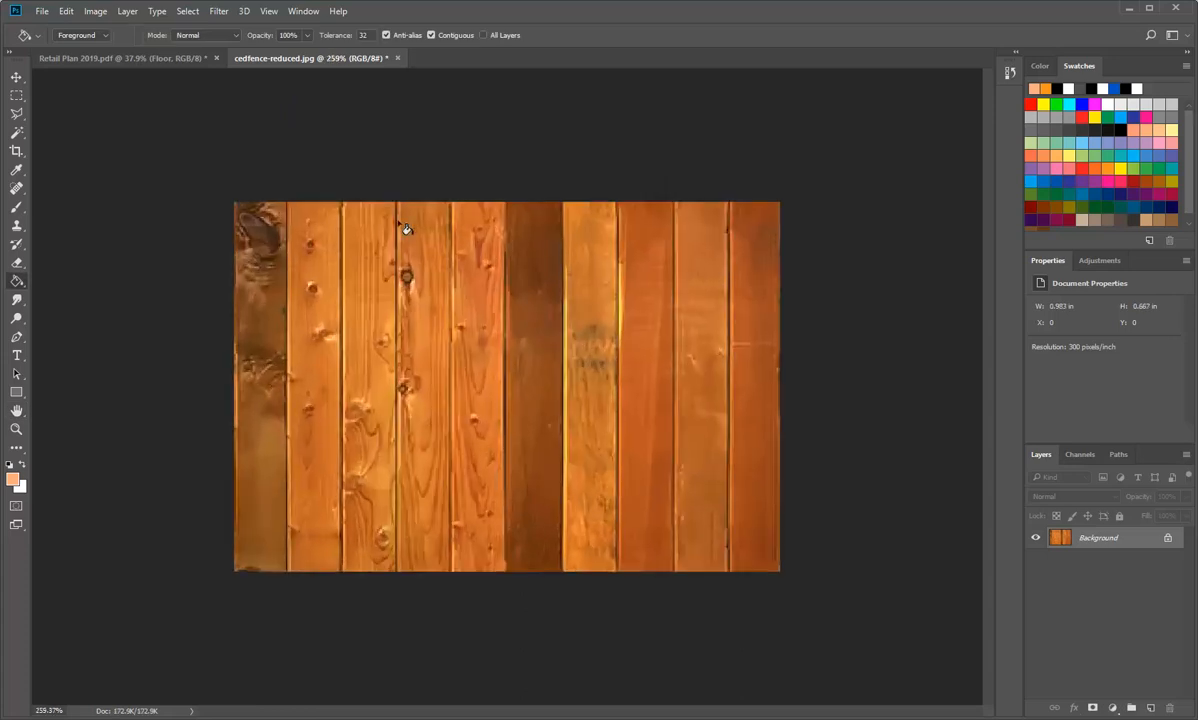
left_click(95, 12)
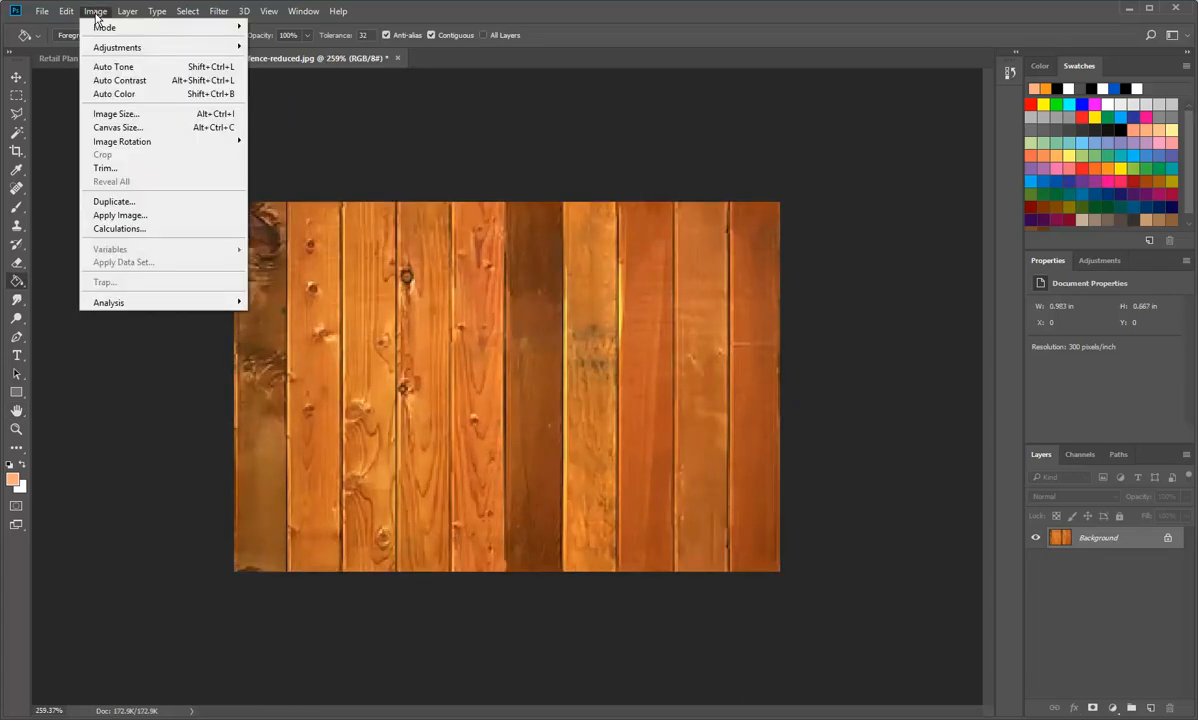
mouse_move(107, 46)
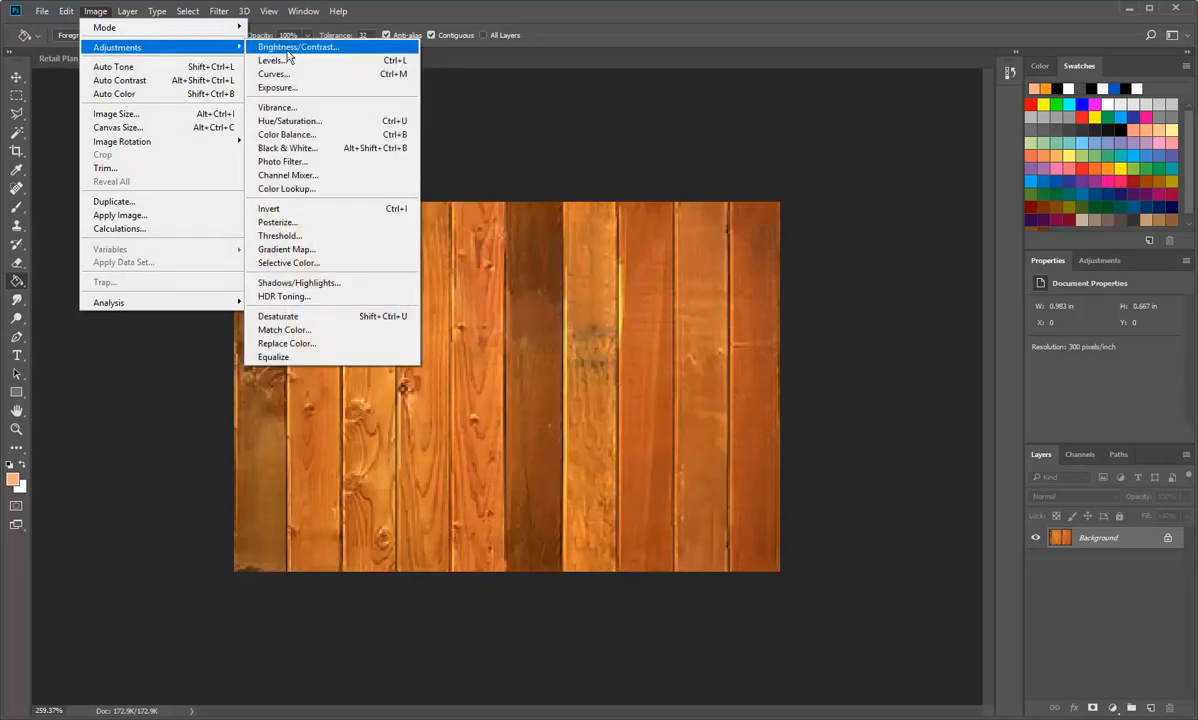
left_click(298, 122)
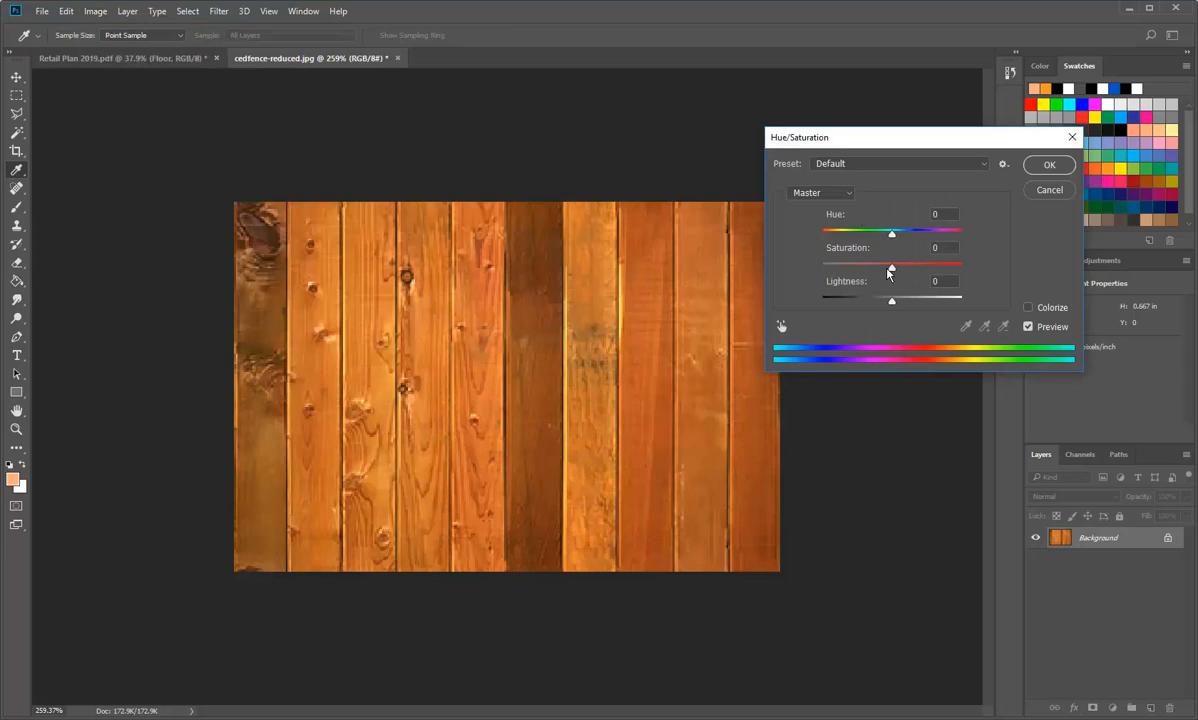
mouse_move(892, 268)
left_mouse_down()
mouse_move(872, 269)
mouse_move(910, 305)
mouse_move(874, 272)
left_mouse_up()
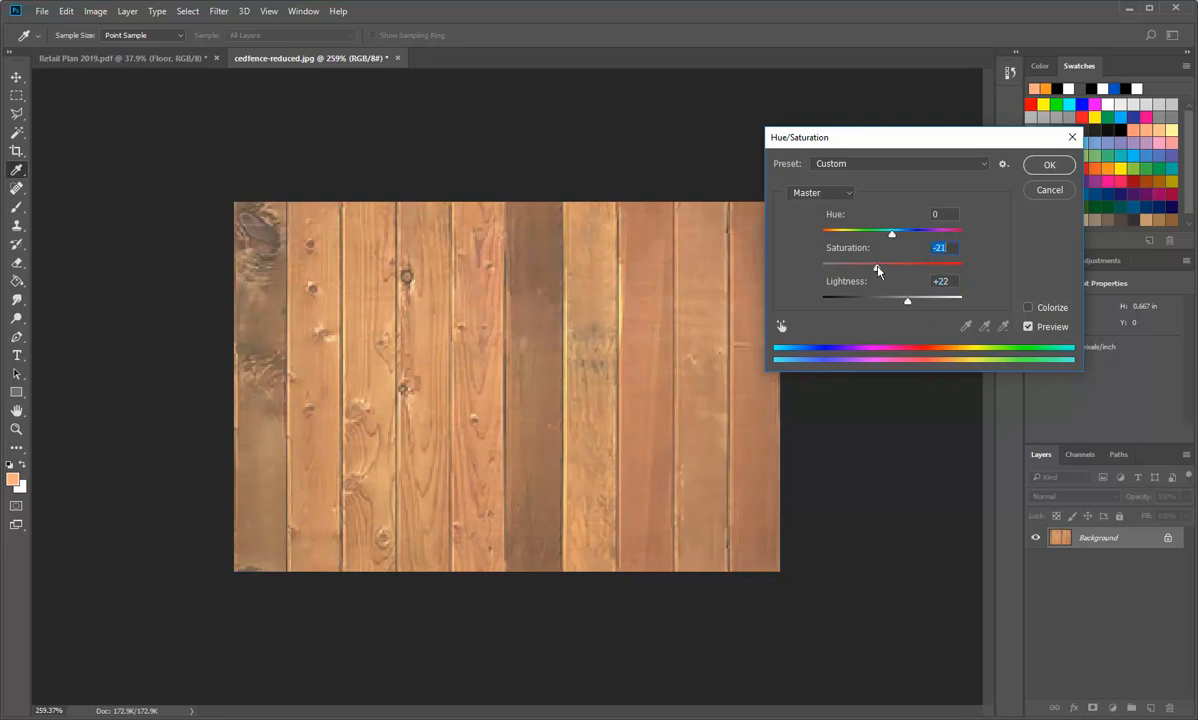
left_click(1049, 165)
key("g")
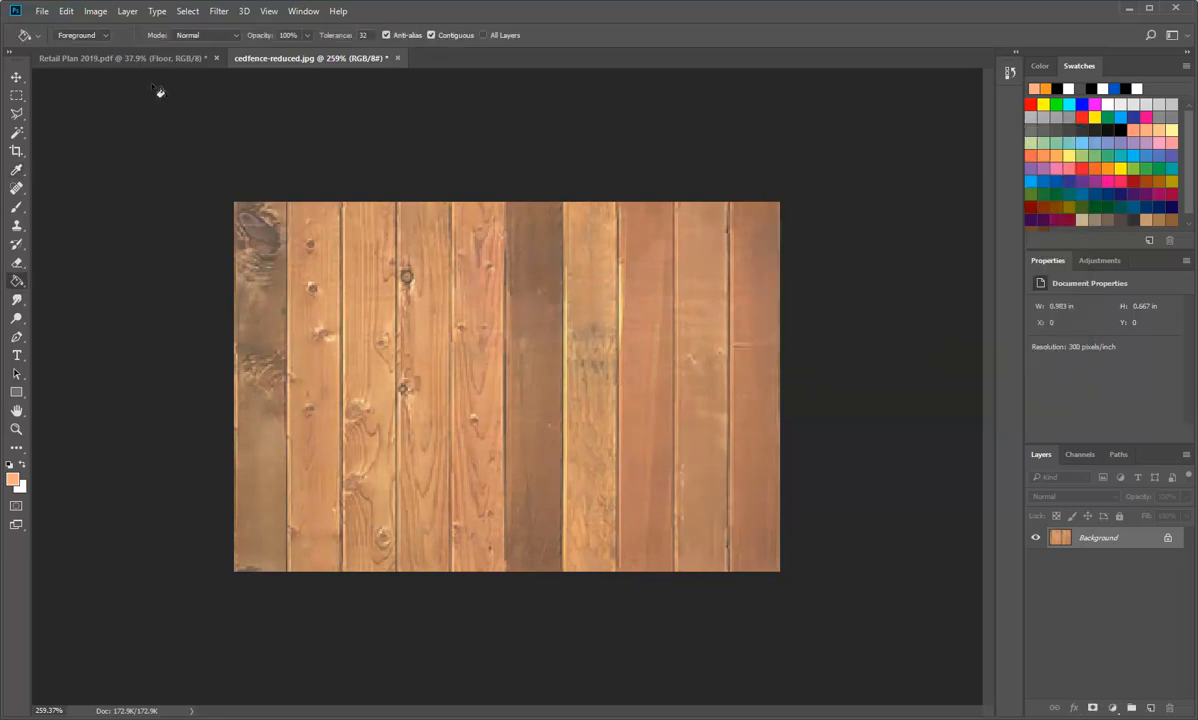
Step: Set the cedfence-reduced image's brightness to 9 and contrast to 47
left_click(92, 12)
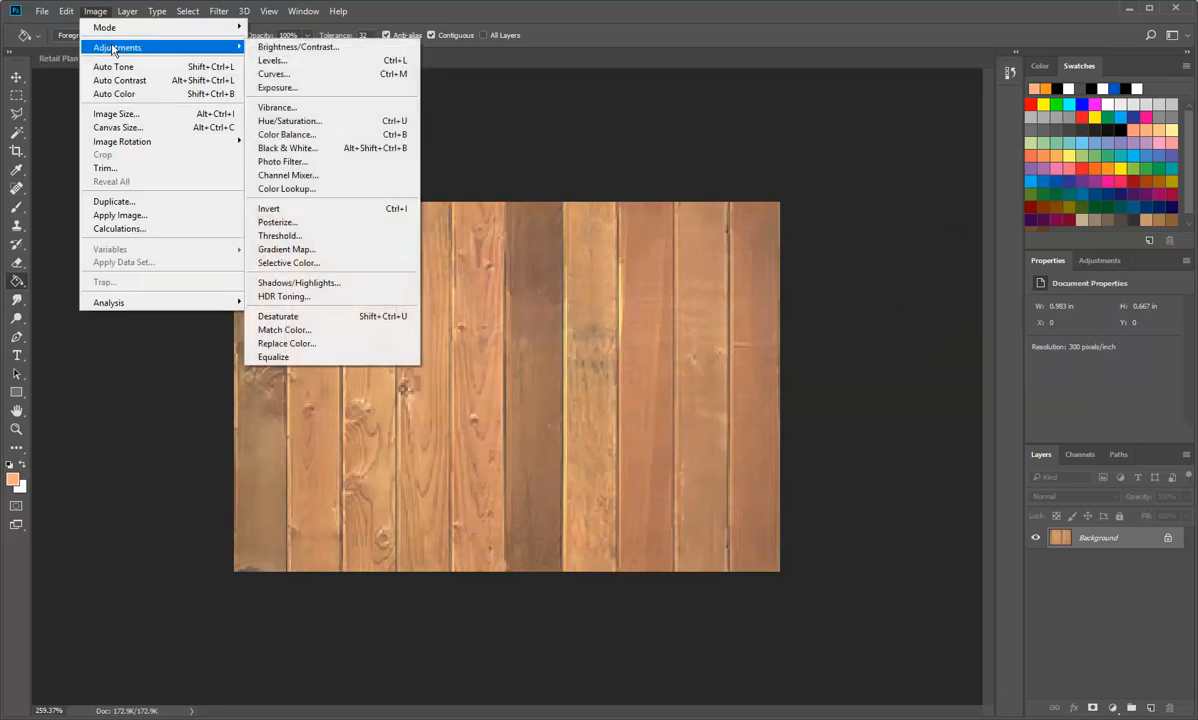
left_click(285, 48)
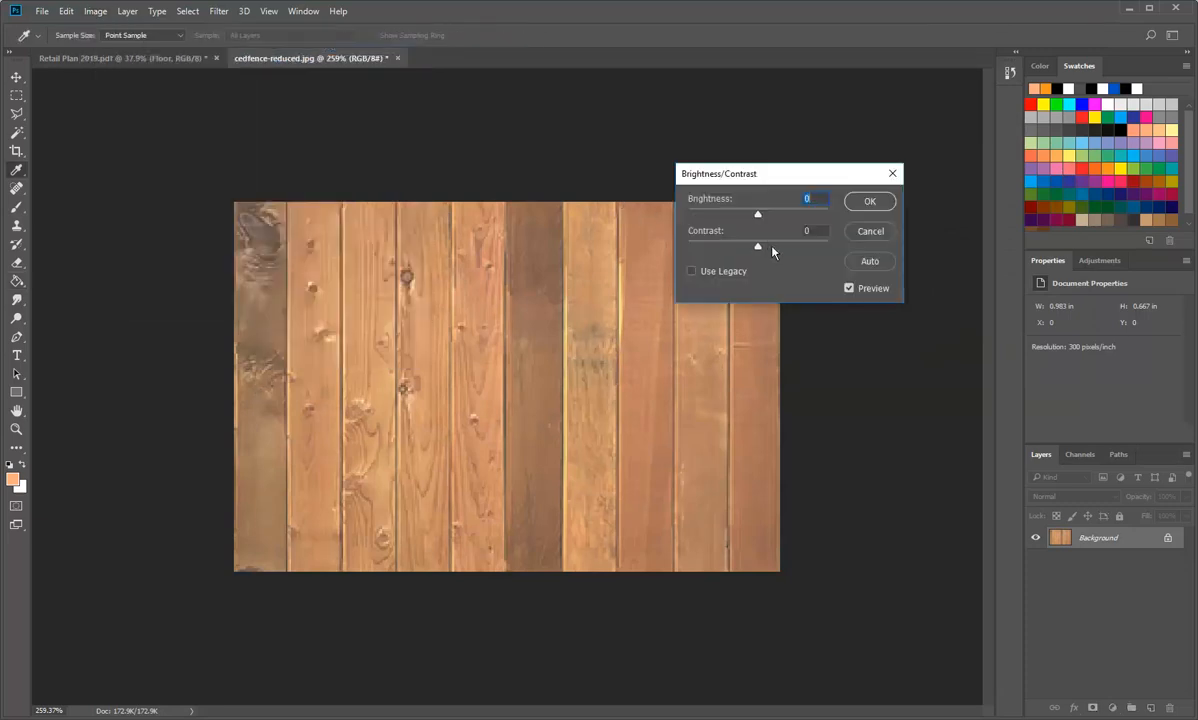
left_click_drag(760, 250, 763, 218)
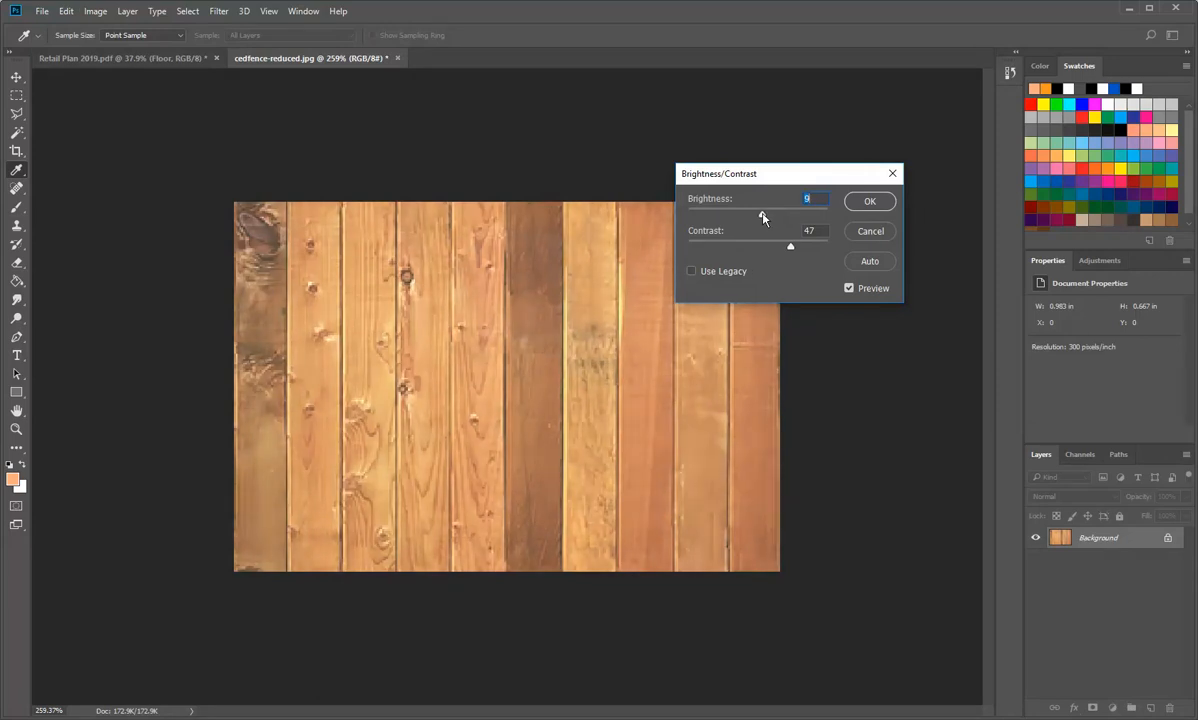
left_click(869, 201)
key("g")
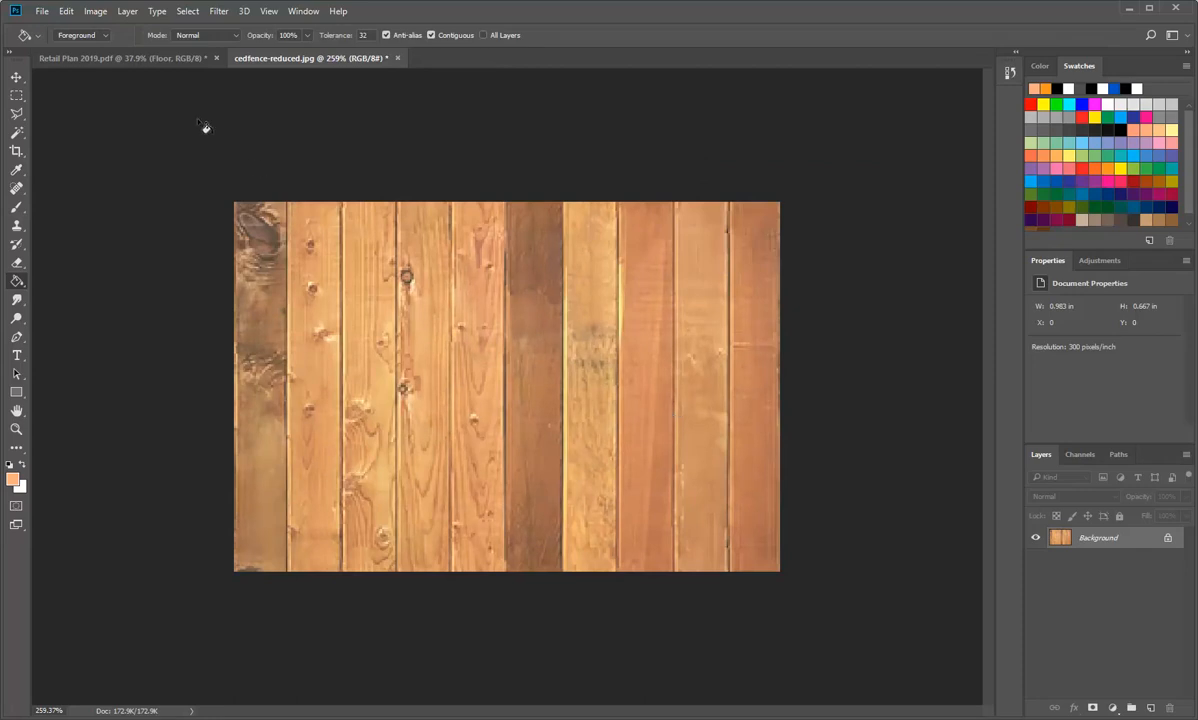
Step: Define the adjusted wood image as a pattern named wood-floor-small
left_click(69, 14)
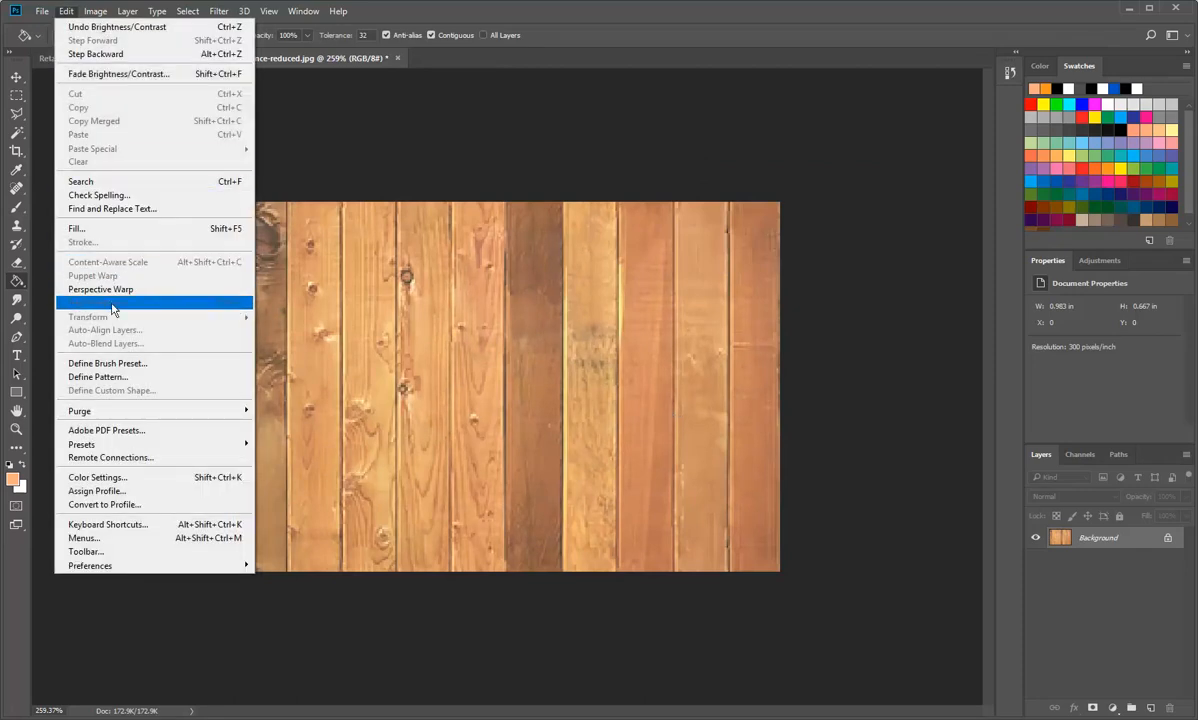
left_click(98, 377)
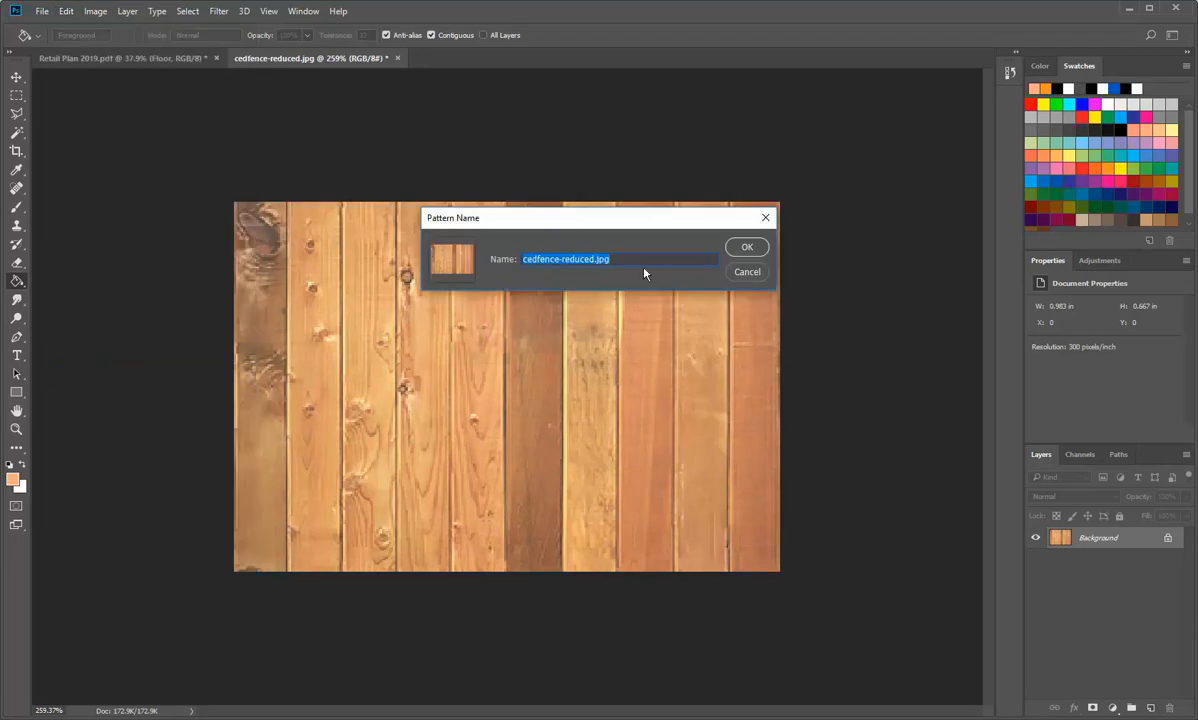
type("wood-floor-small")
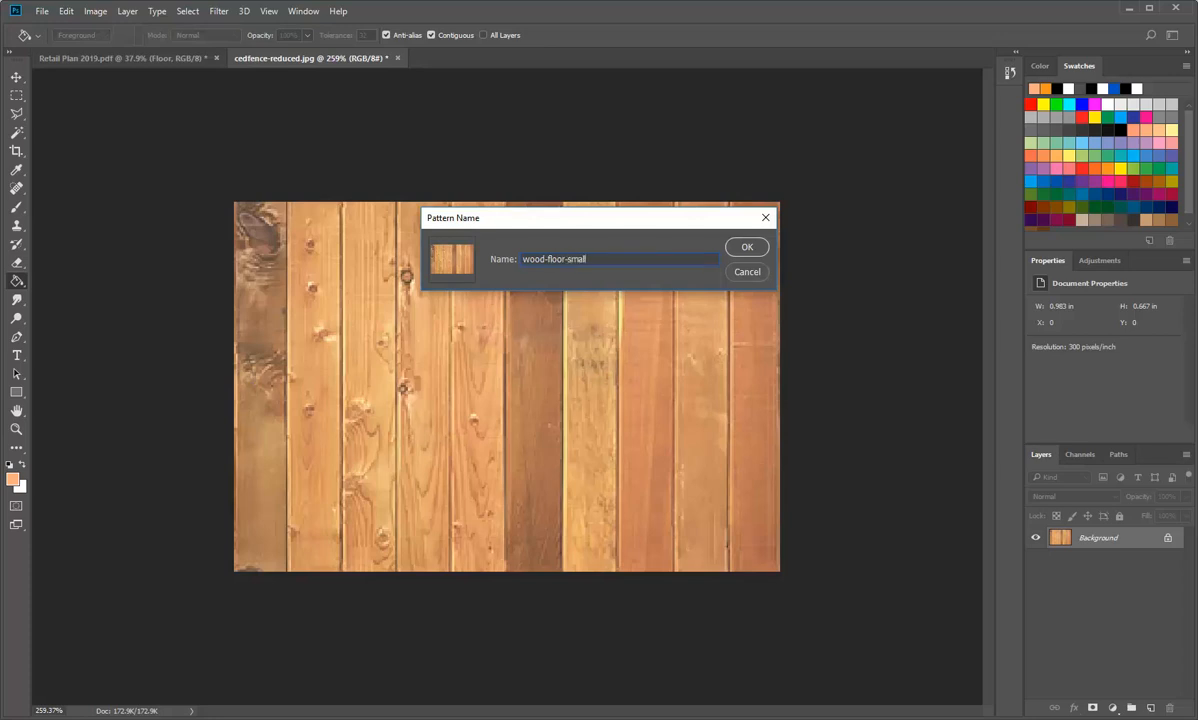
left_click(748, 250)
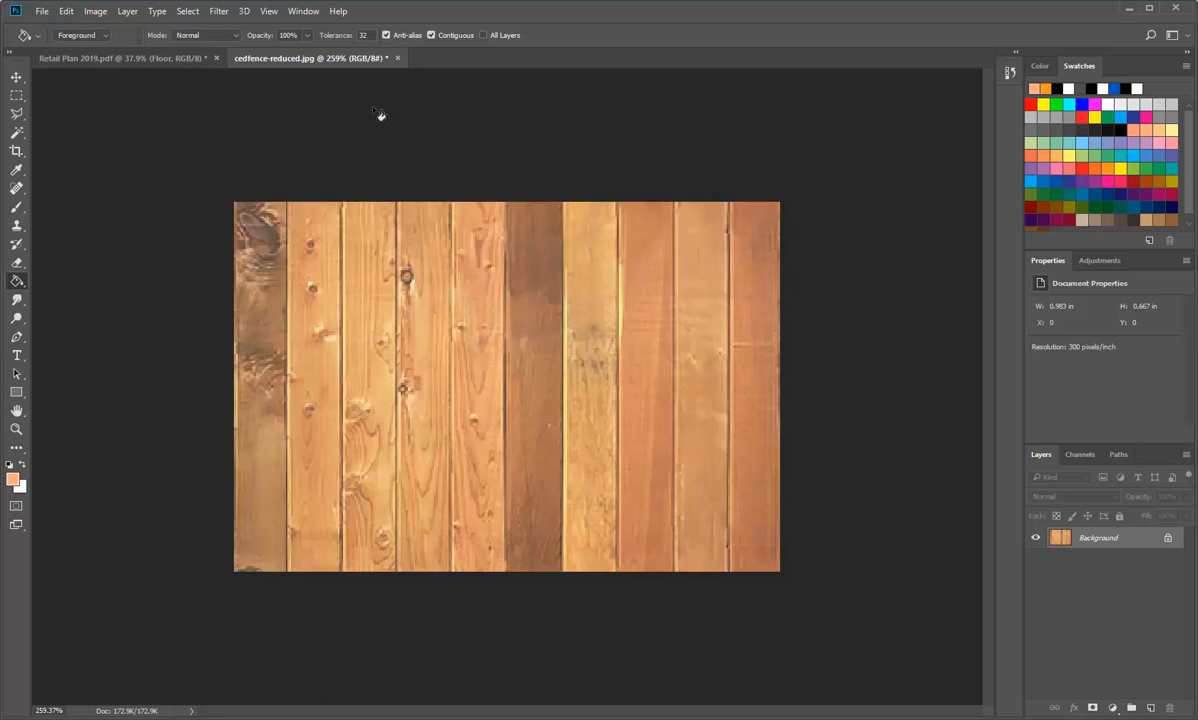
Step: Fill the selected floor area of the Retail Plan 2019 document with the wood-floor-small pattern in Normal mode at 100% opacity
left_click(100, 58)
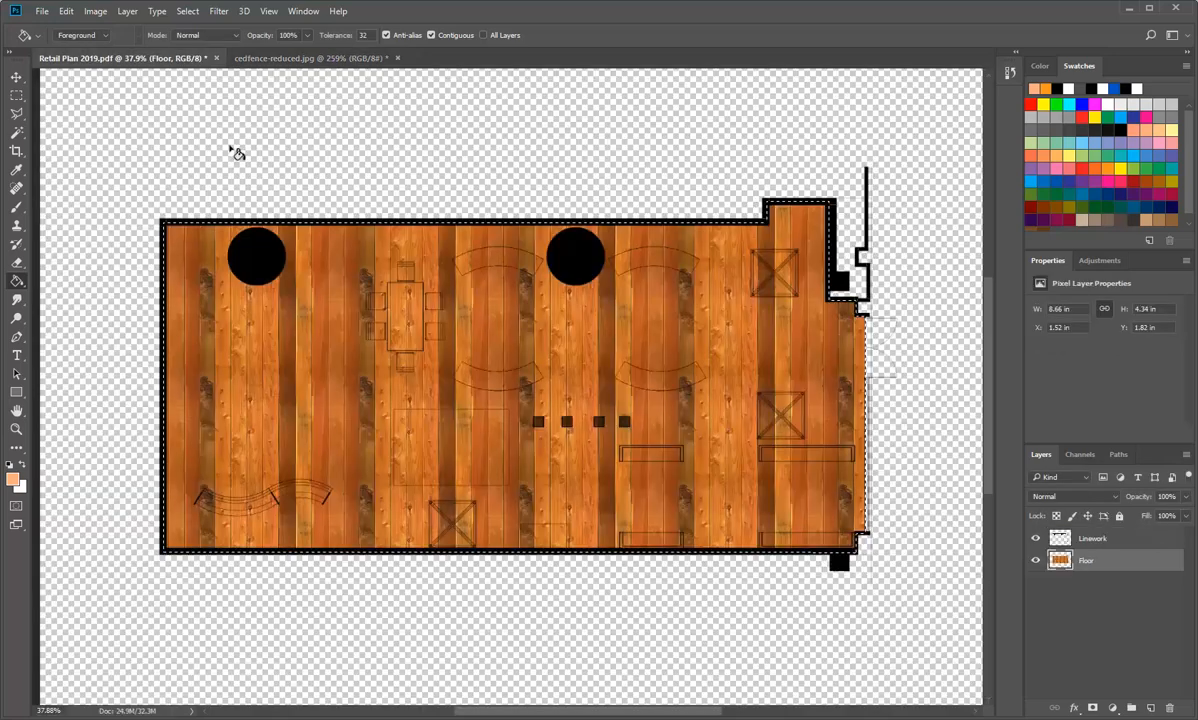
left_click(66, 11)
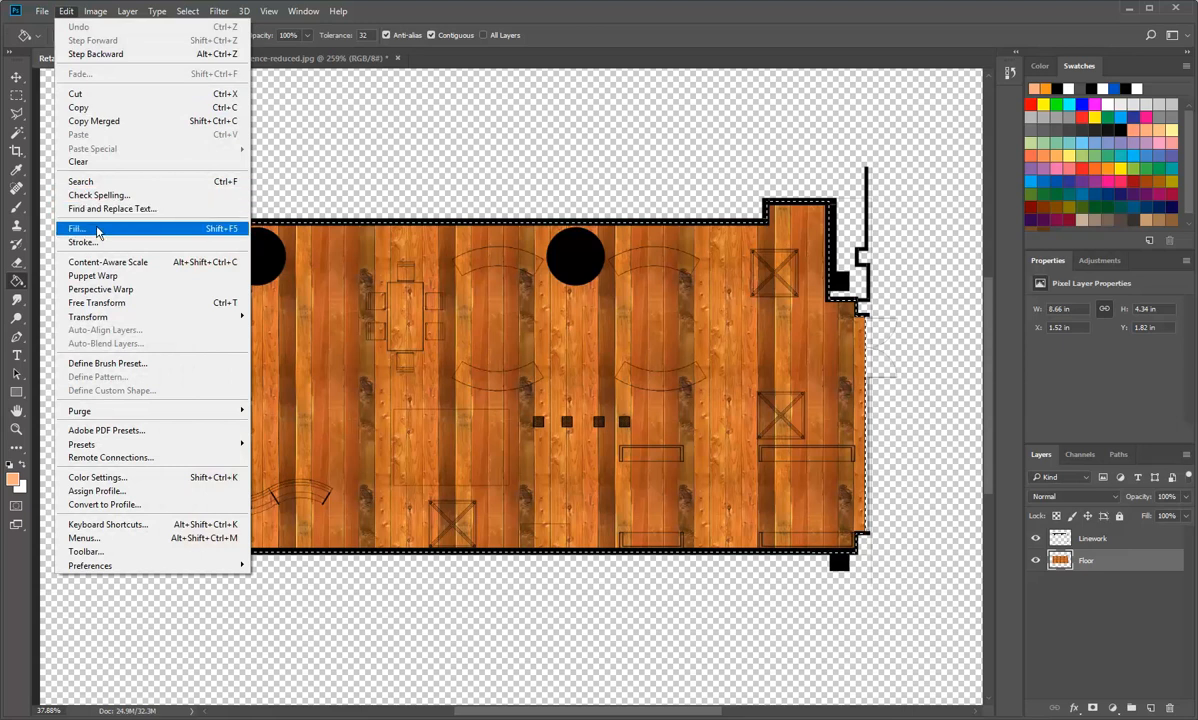
left_click(97, 232)
left_click(584, 250)
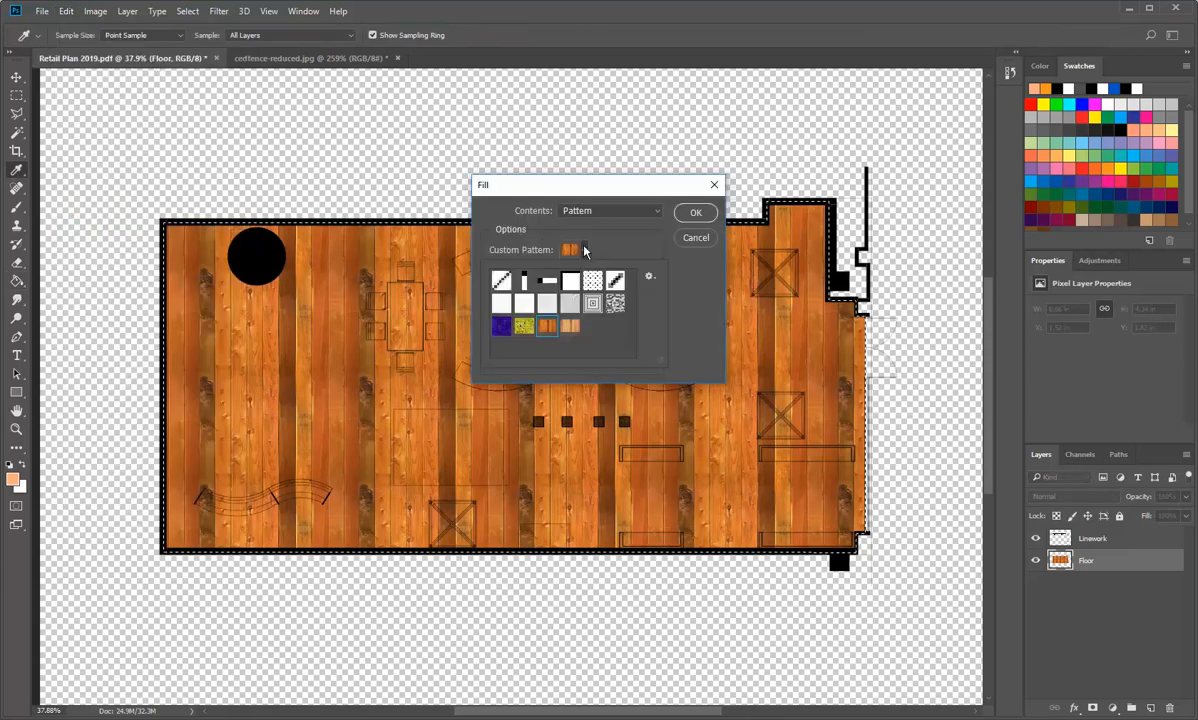
left_click(570, 327)
left_click(585, 251)
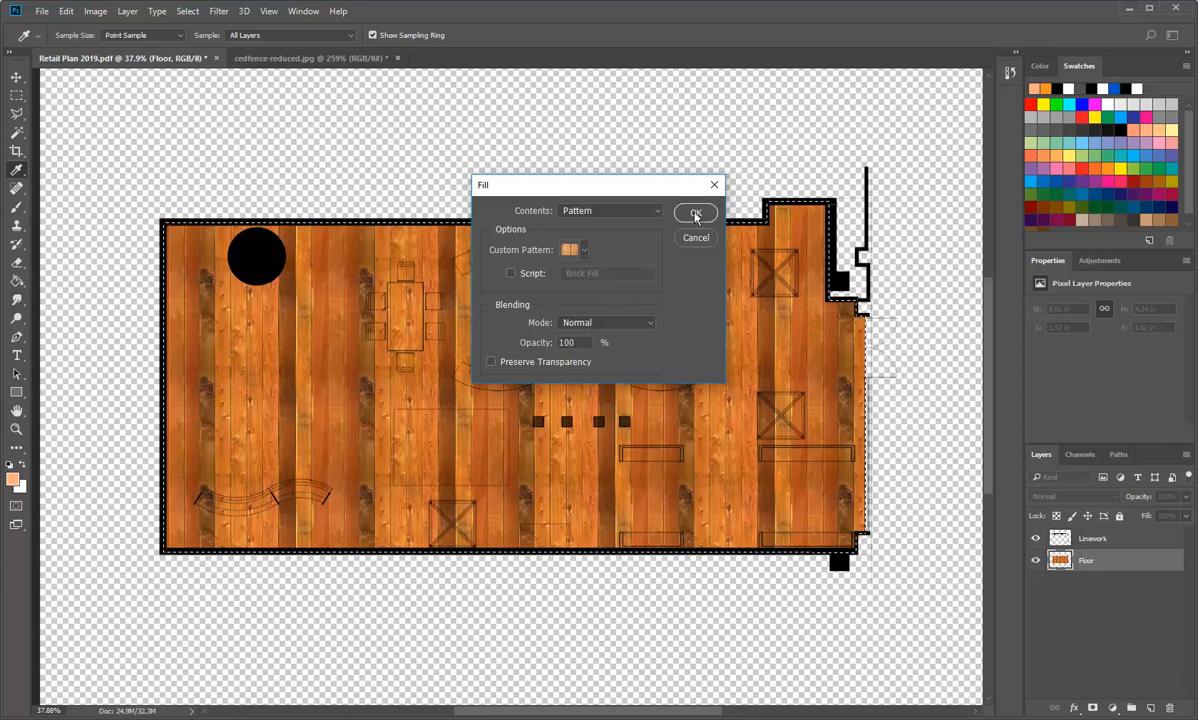
left_click(584, 250)
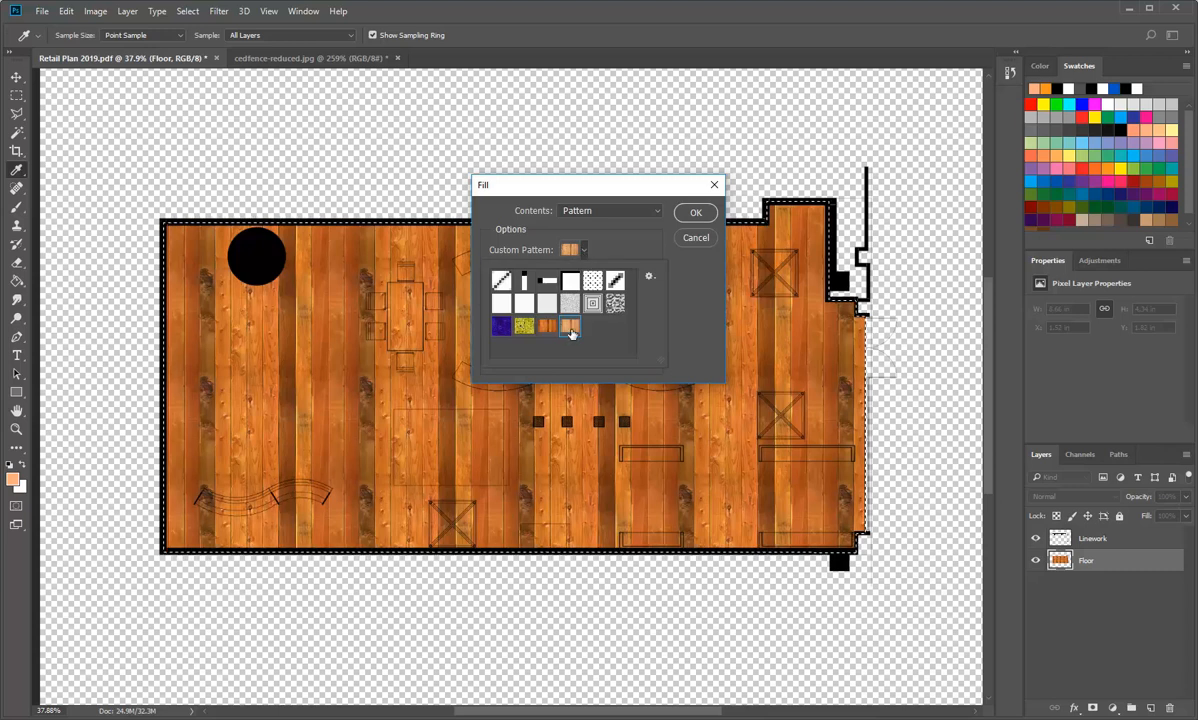
left_click(584, 250)
left_click(696, 215)
key("g")
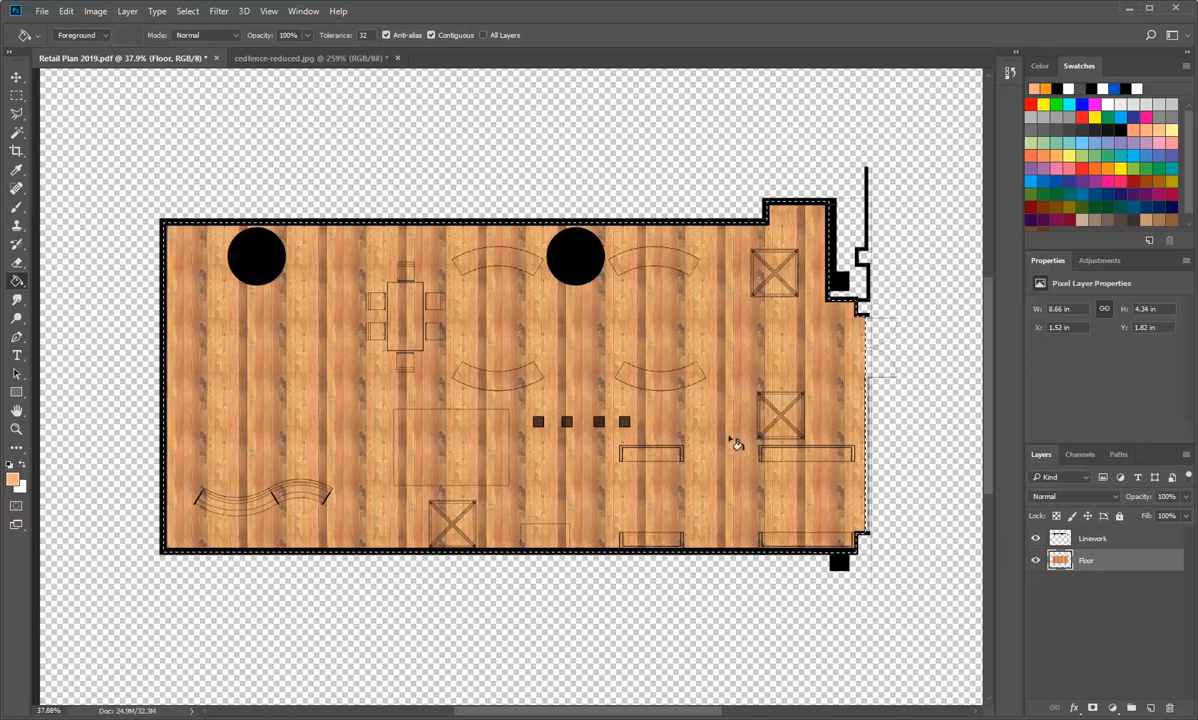
left_click(96, 12)
mouse_move(117, 47)
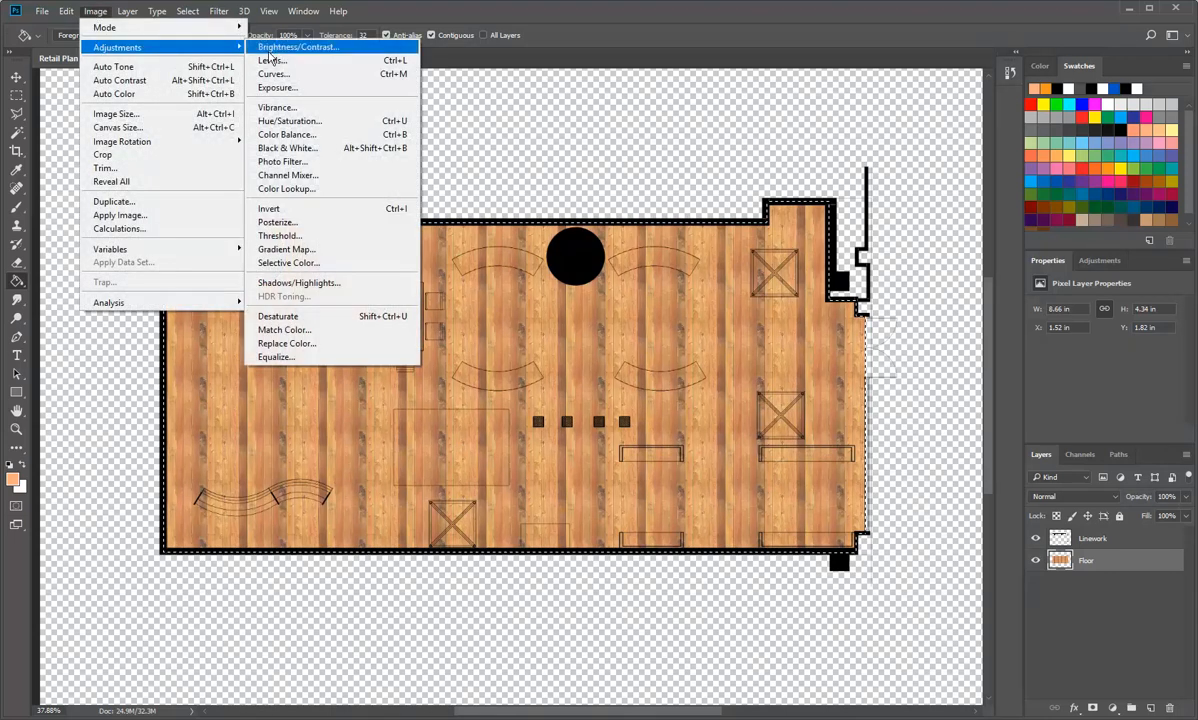
left_click(262, 62)
left_click_drag(949, 311, 957, 317)
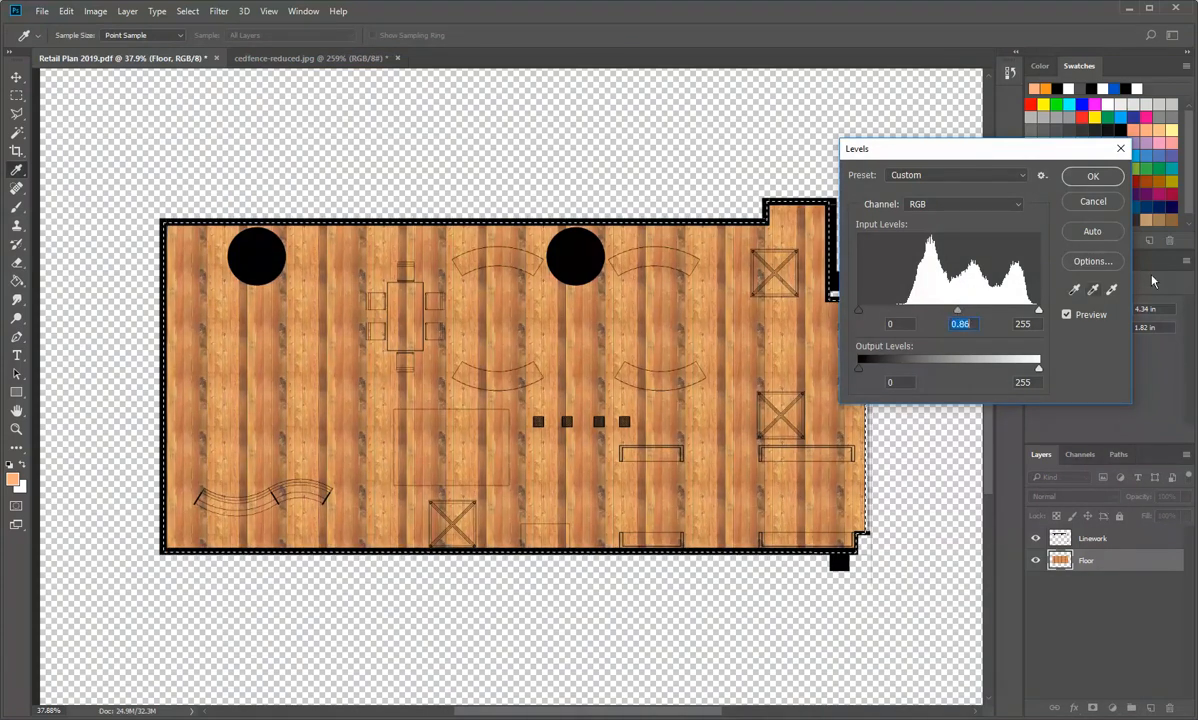
left_click(1092, 203)
key("g")
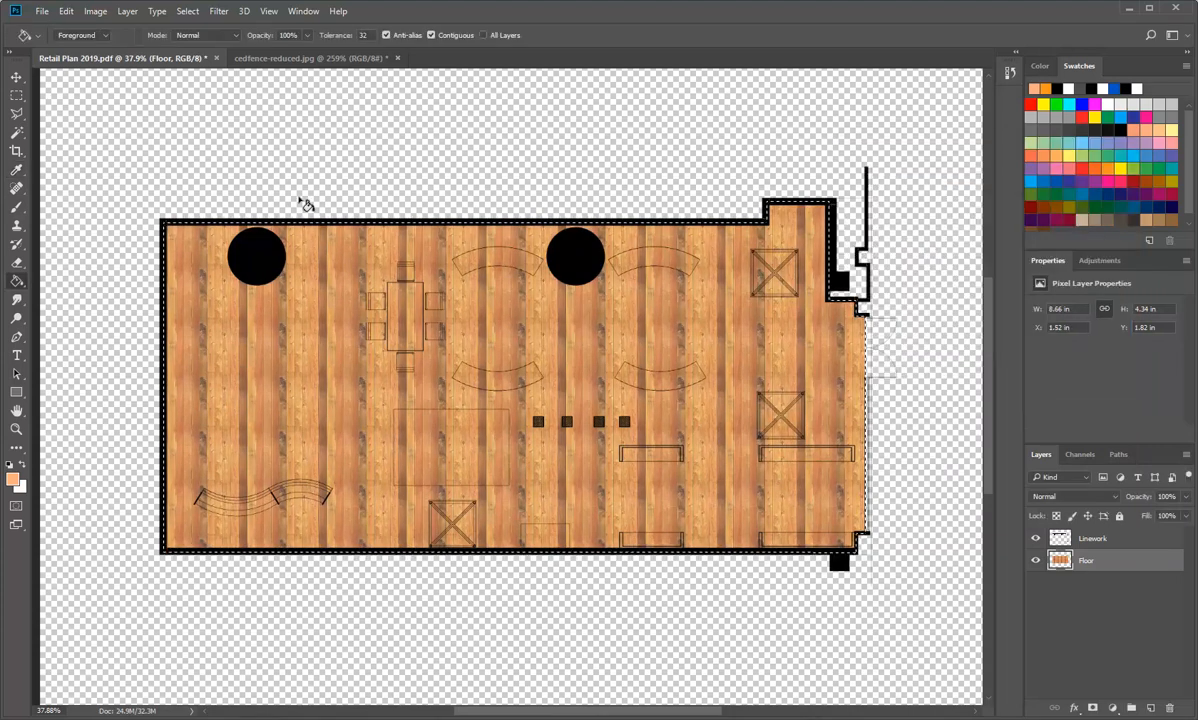
Step: Start a scripted fill of the floor selection using the wood-floor-small pattern and the Brick Fill script
left_click(95, 12)
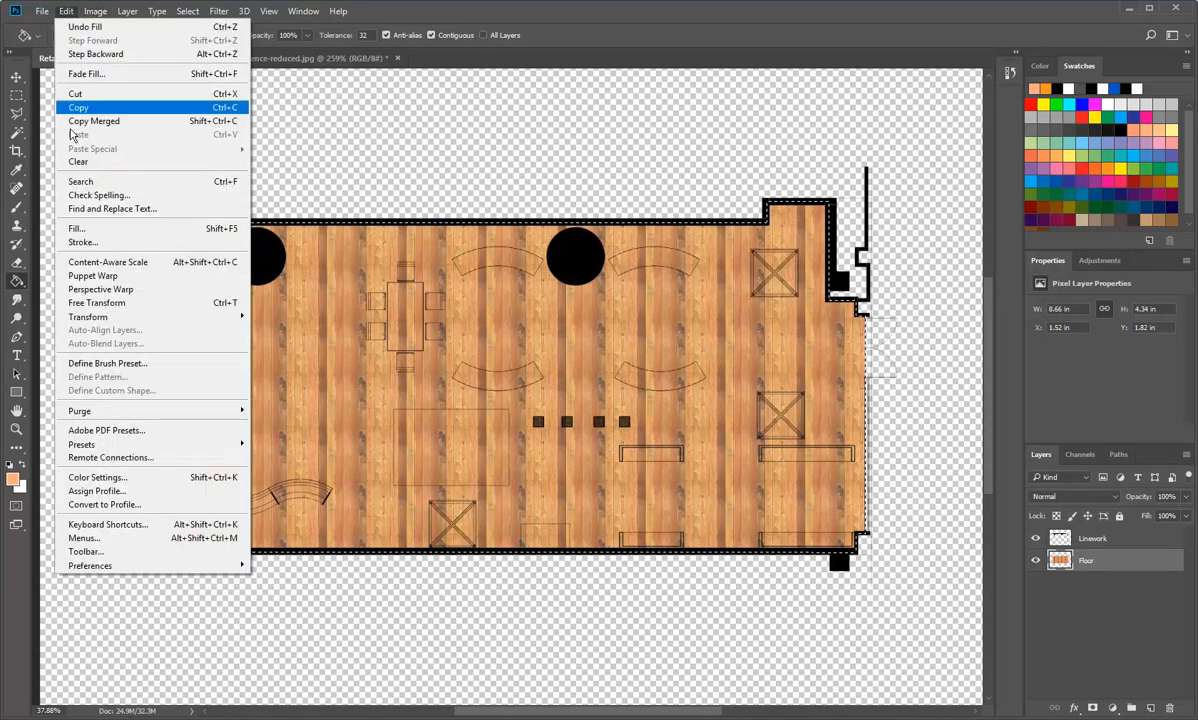
left_click(75, 228)
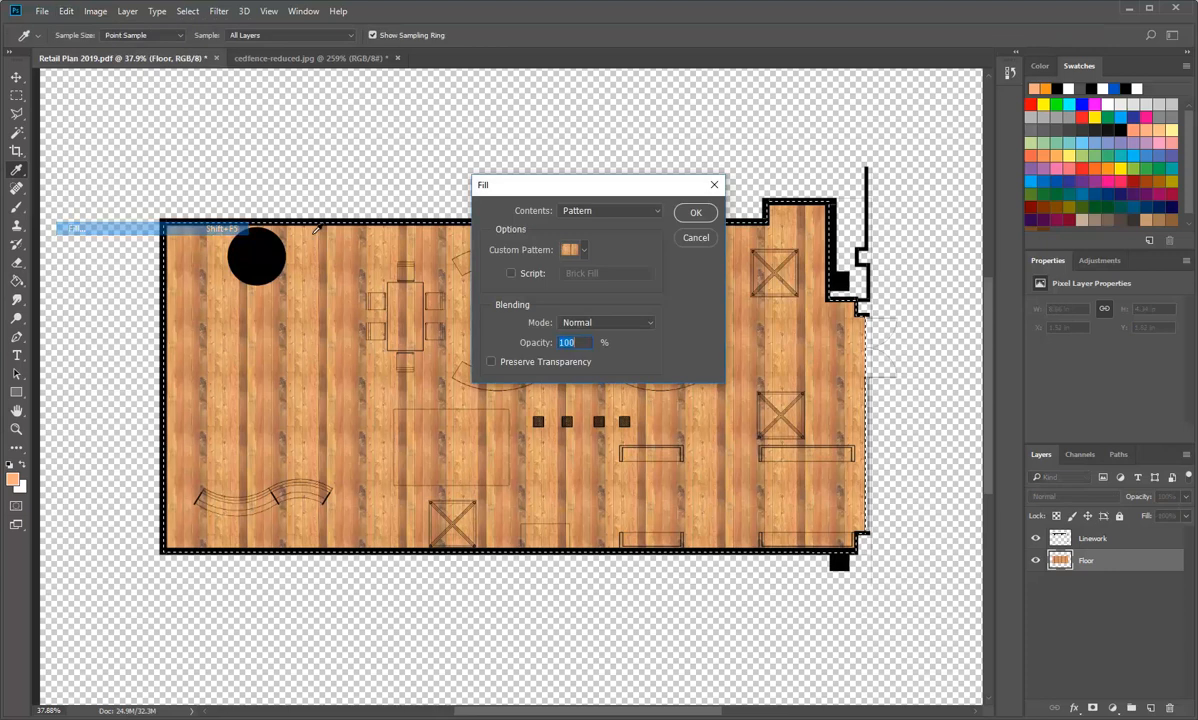
left_click(511, 273)
left_click(646, 275)
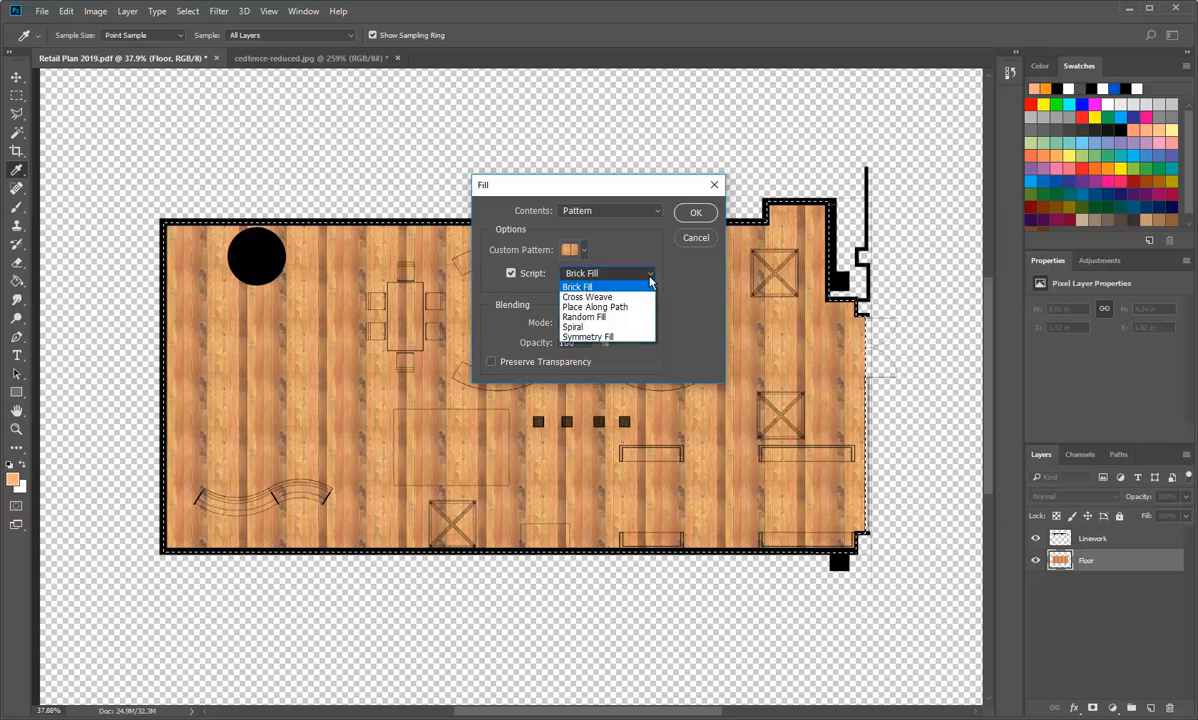
left_click(584, 288)
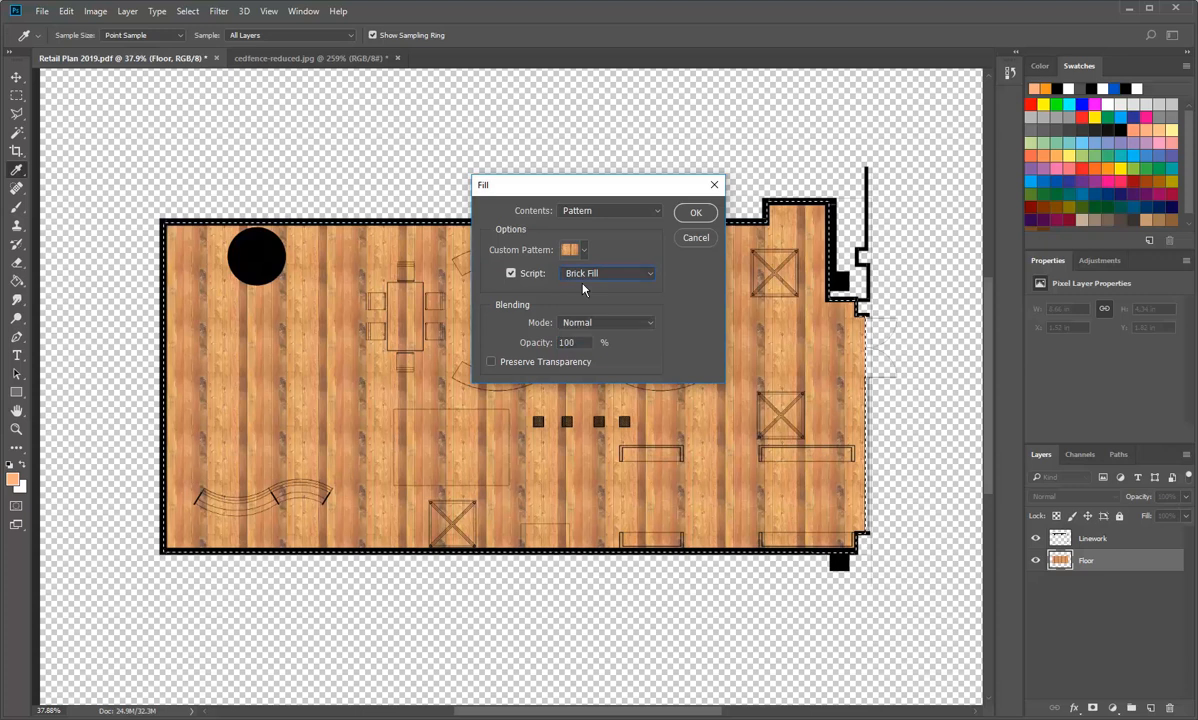
left_click(696, 213)
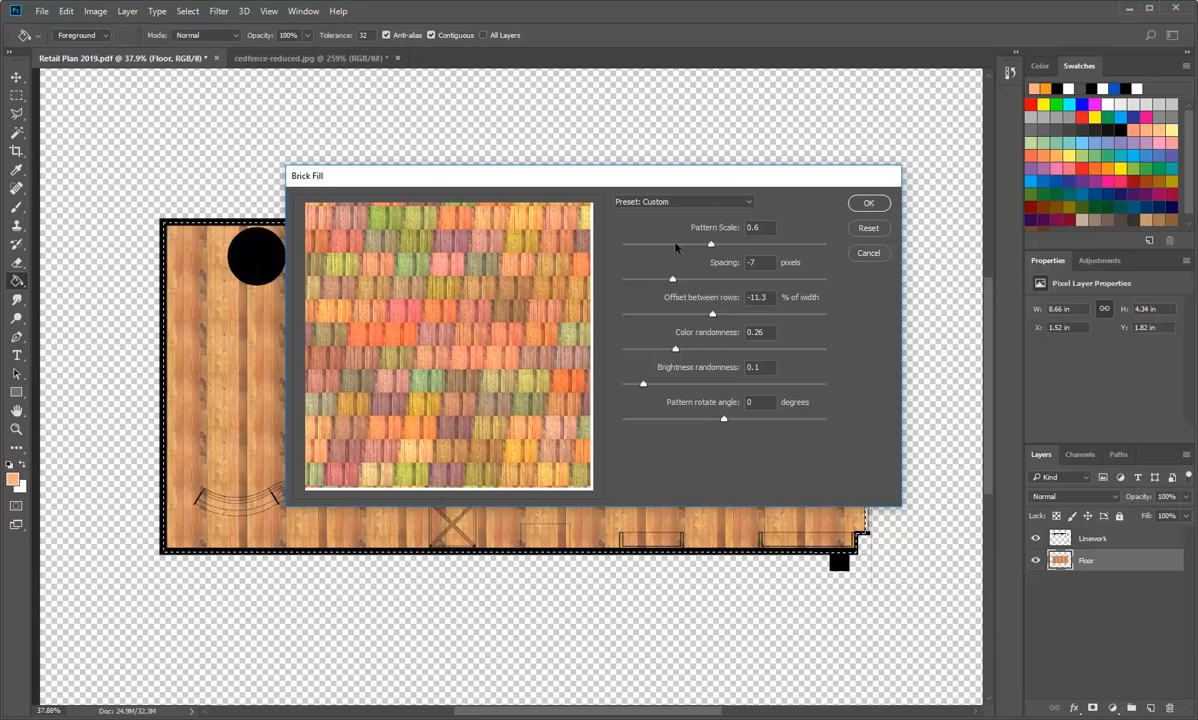
Step: Set the Brick Fill pattern scale to 0.49 and the spacing to 0 pixels
left_click_drag(711, 247, 687, 280)
left_click_drag(767, 262, 710, 263)
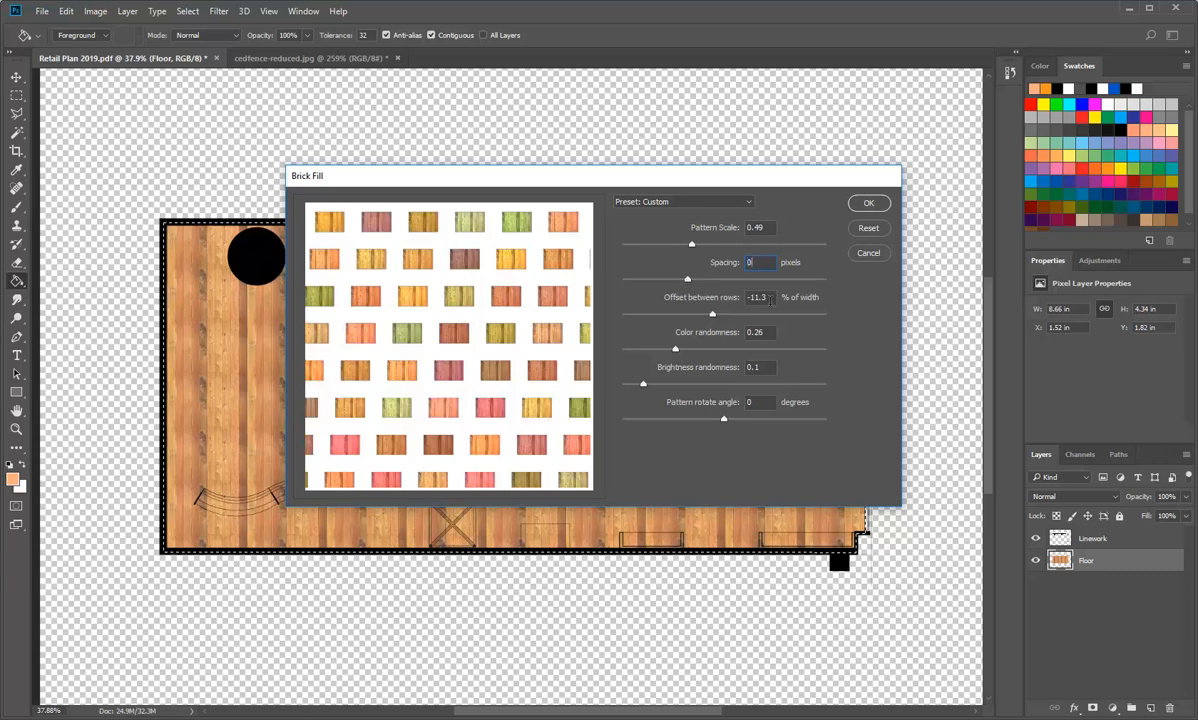
type("0")
key("Tab")
Step: Set the Brick Fill offset between rows to 0% of width
left_click_drag(712, 316, 661, 316)
left_click(768, 297)
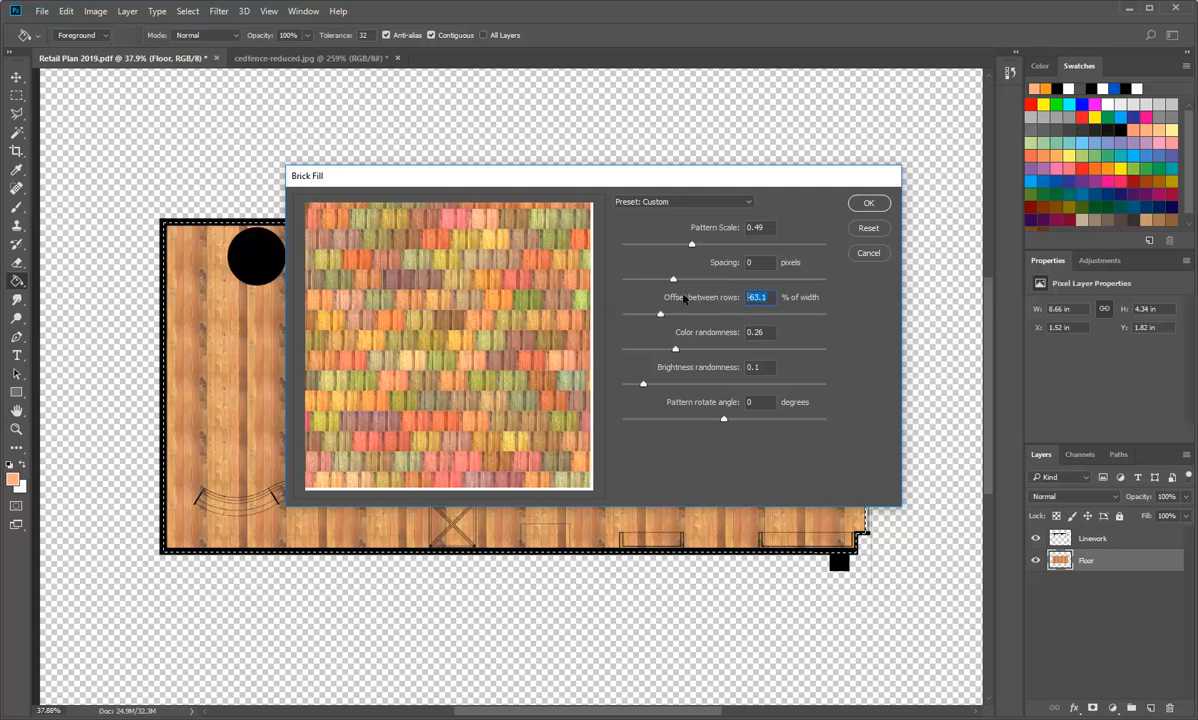
type("0")
Step: Set both the colour randomness and the brightness randomness of the Brick Fill to 0
left_click(759, 332)
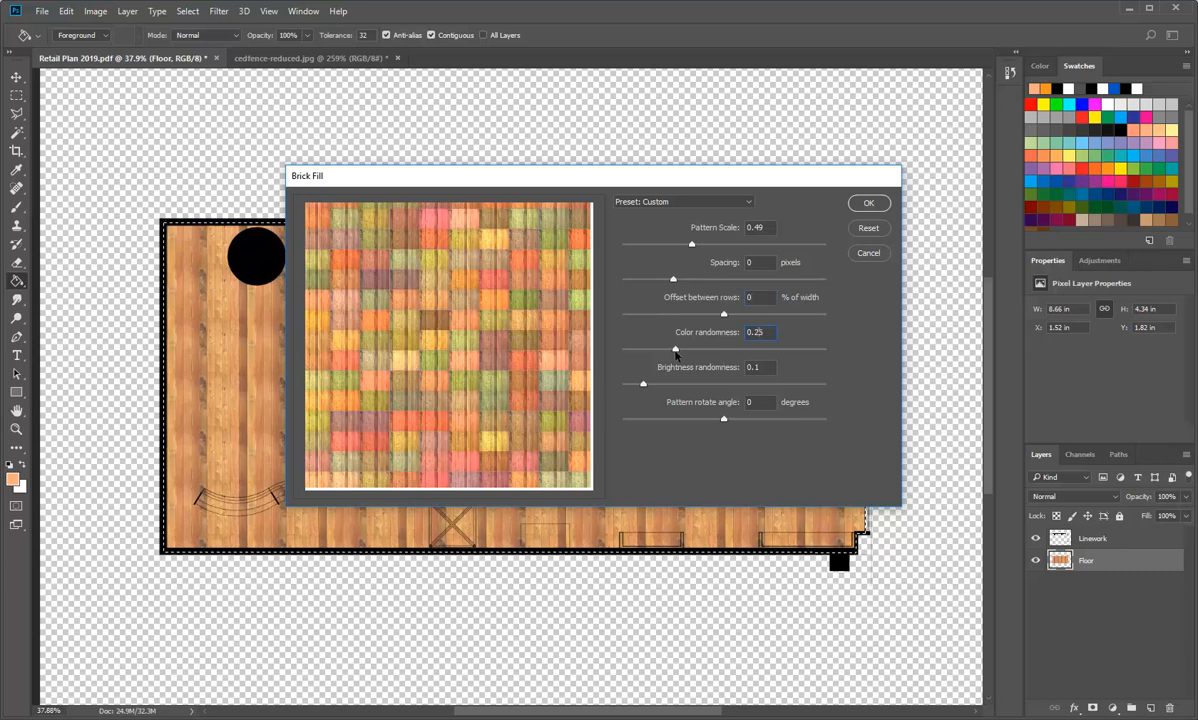
double_click(757, 332)
type("0")
left_click(763, 367)
double_click(757, 367)
type("0")
key("Tab")
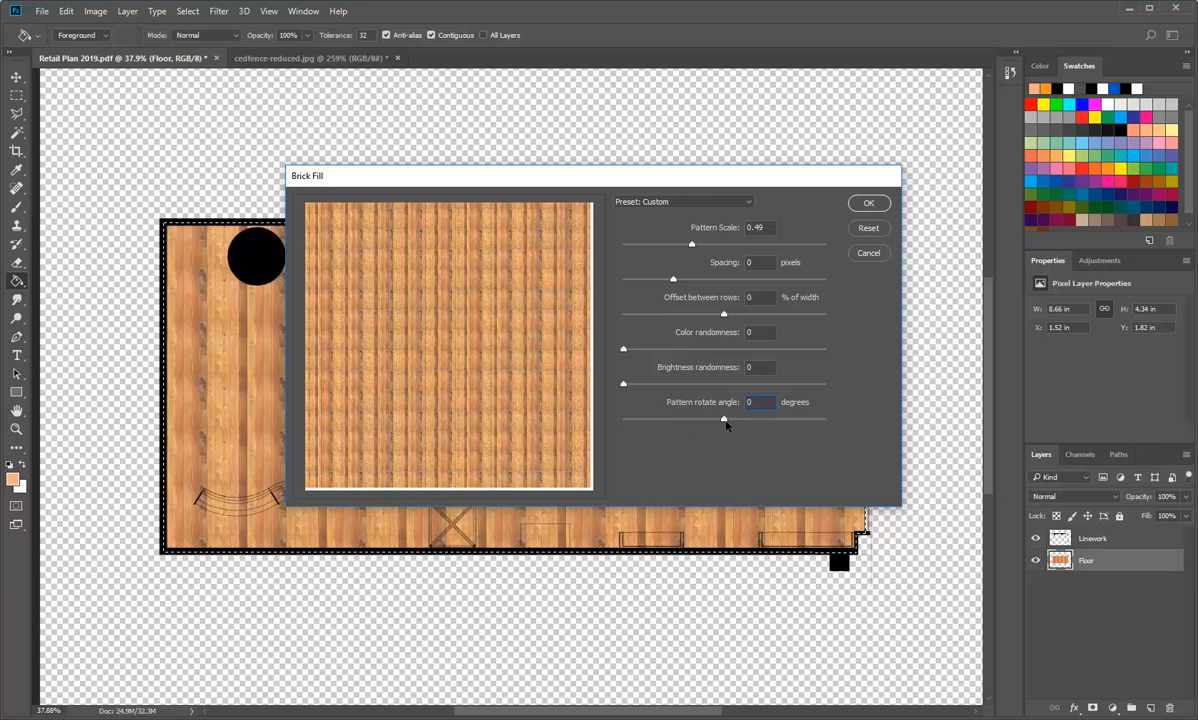
Step: Set the Brick Fill pattern rotate angle to 90 degrees
left_click_drag(724, 419, 776, 423)
left_click(760, 403)
double_click(760, 403)
type("90")
left_click(761, 368)
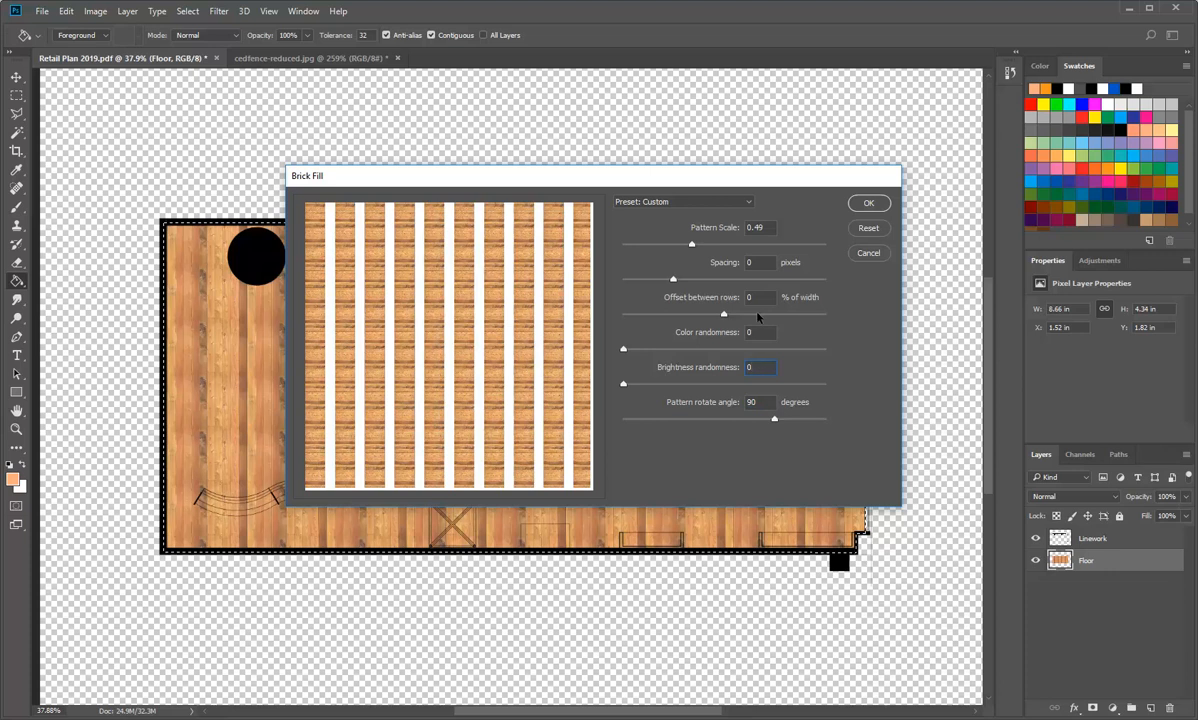
Step: Set the Brick Fill pattern scale to 1
left_click_drag(691, 244, 738, 247)
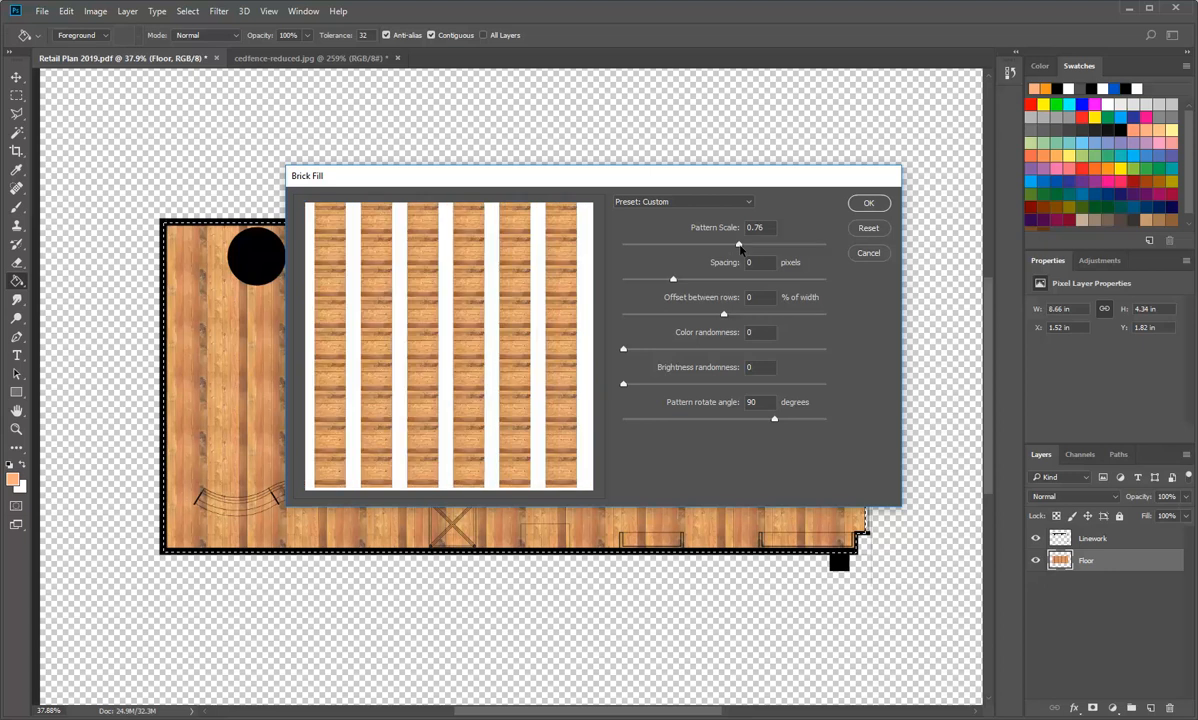
double_click(757, 229)
type("1")
key("Tab")
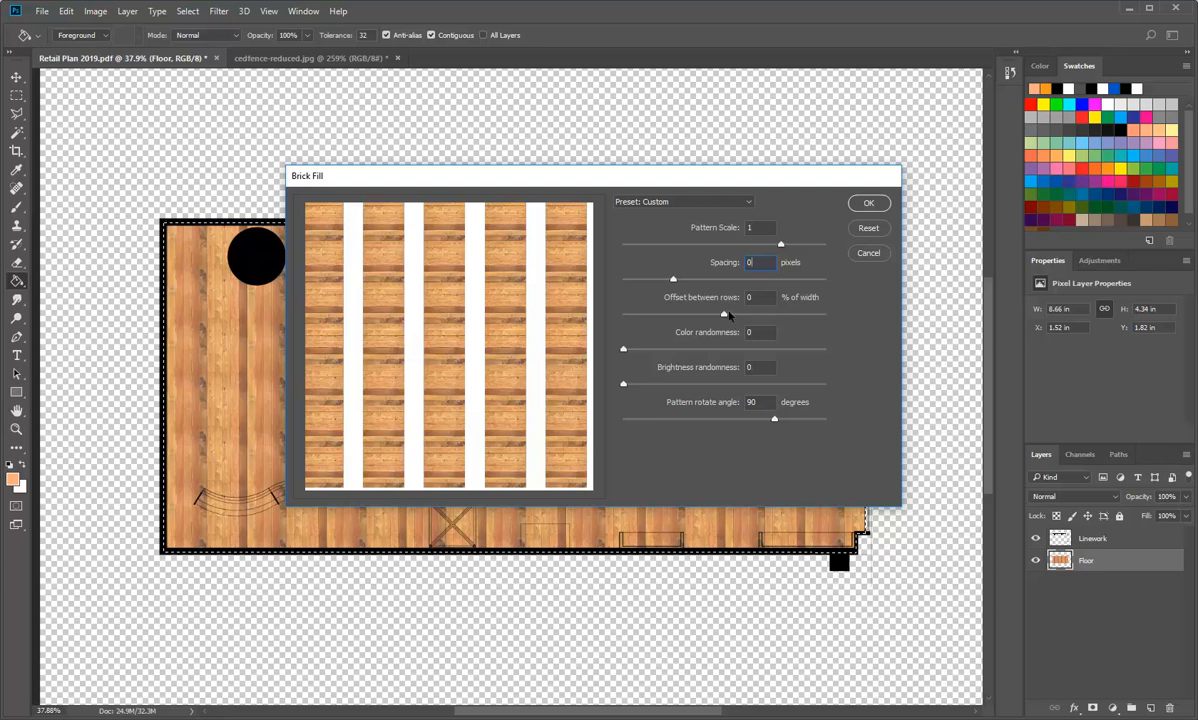
Step: Apply the Brick Fill to the floor with spacing -106 pixels and brightness randomness 0.11, and undo that fill
mouse_move(725, 314)
left_mouse_down()
mouse_move(735, 315)
mouse_move(725, 316)
left_mouse_up()
mouse_move(673, 279)
left_mouse_down()
mouse_move(645, 279)
mouse_move(654, 285)
left_mouse_up()
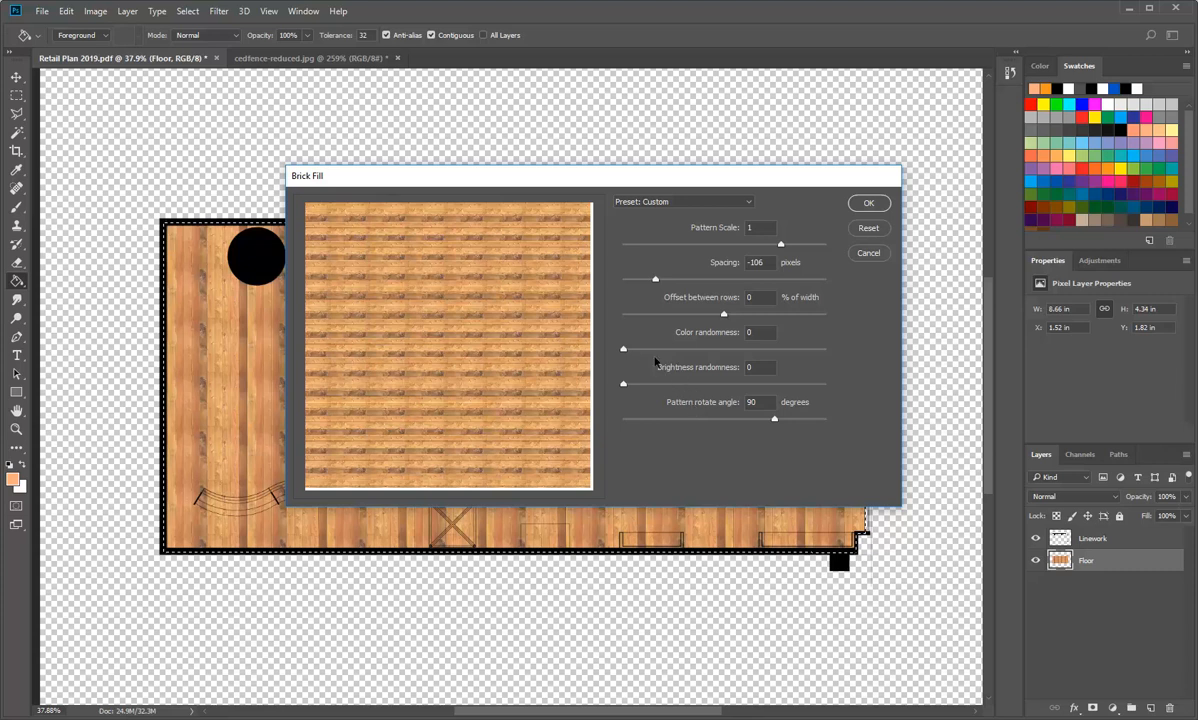
mouse_move(623, 350)
left_mouse_down()
mouse_move(655, 352)
mouse_move(617, 356)
left_mouse_up()
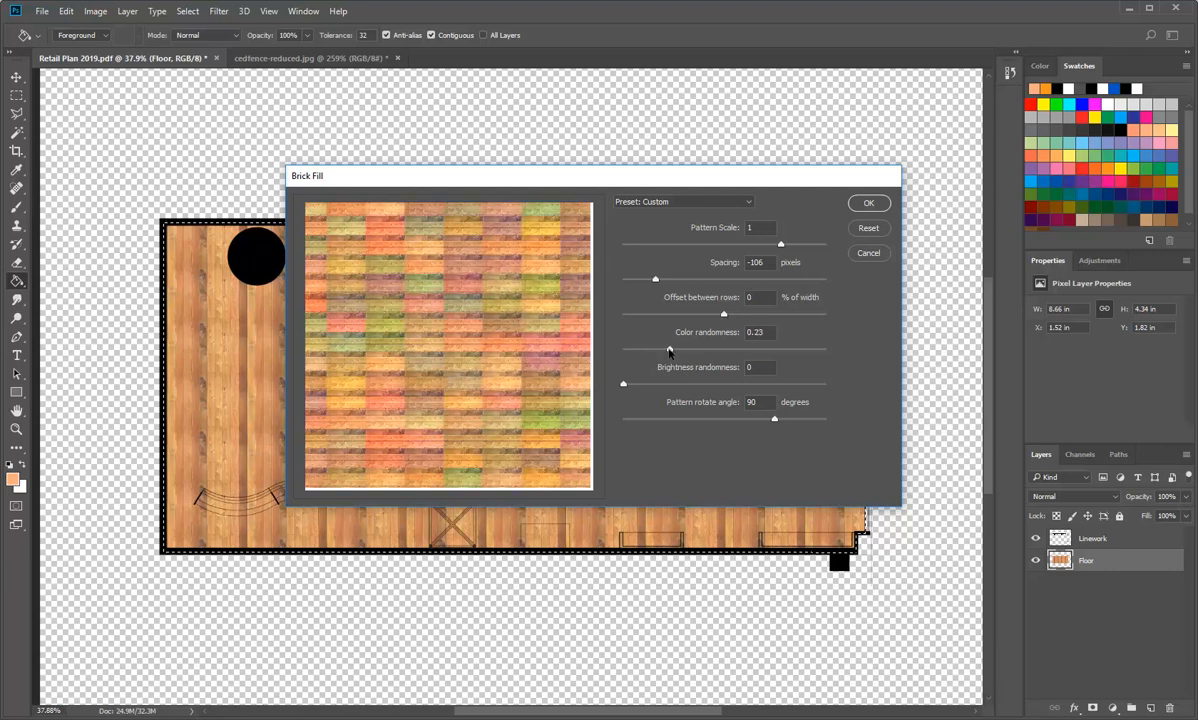
left_click_drag(623, 384, 645, 387)
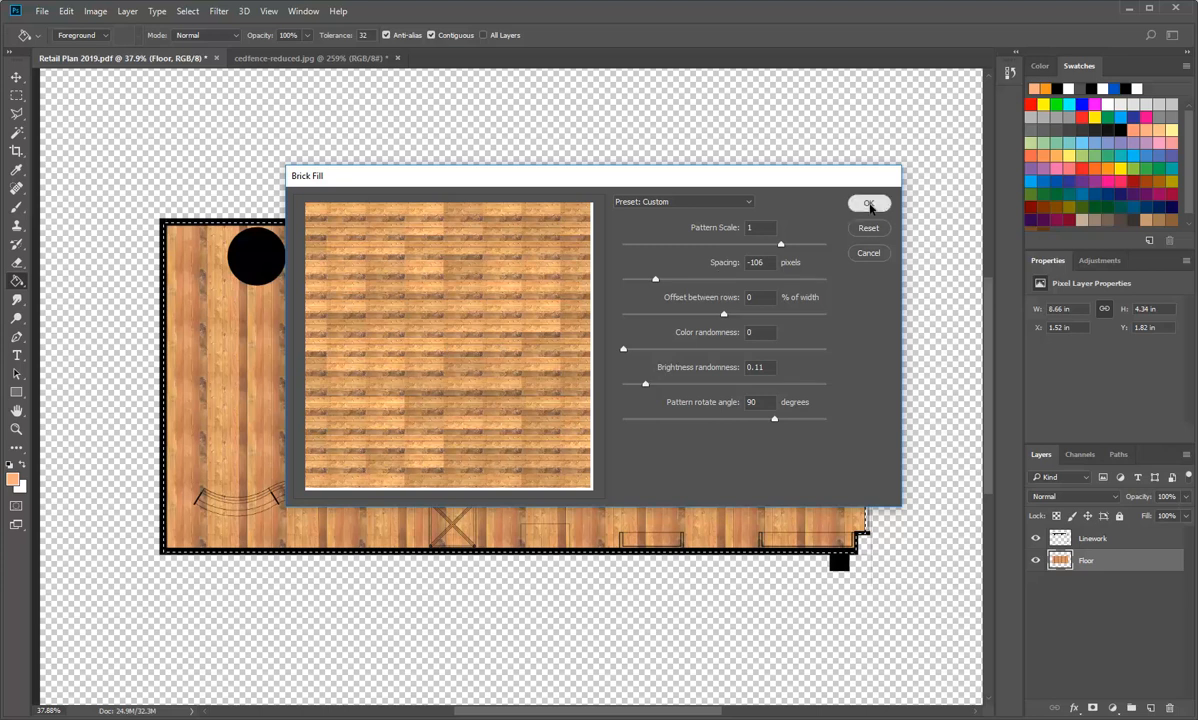
left_click(868, 204)
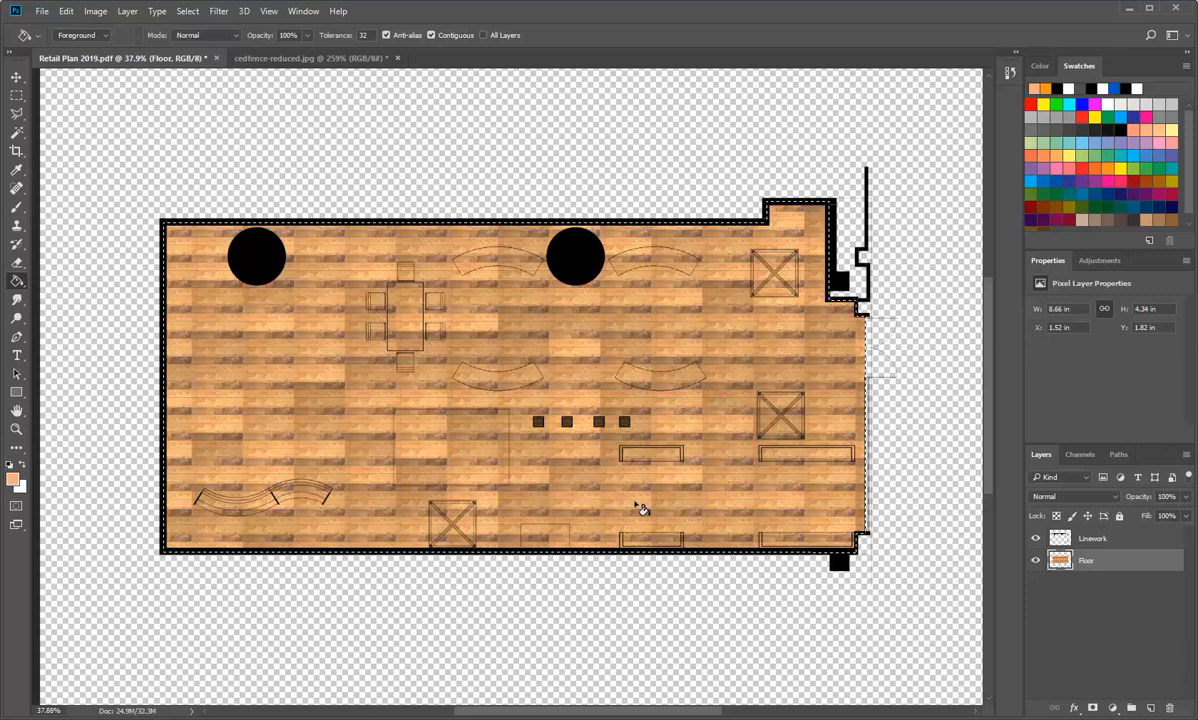
left_click(66, 11)
left_click(100, 25)
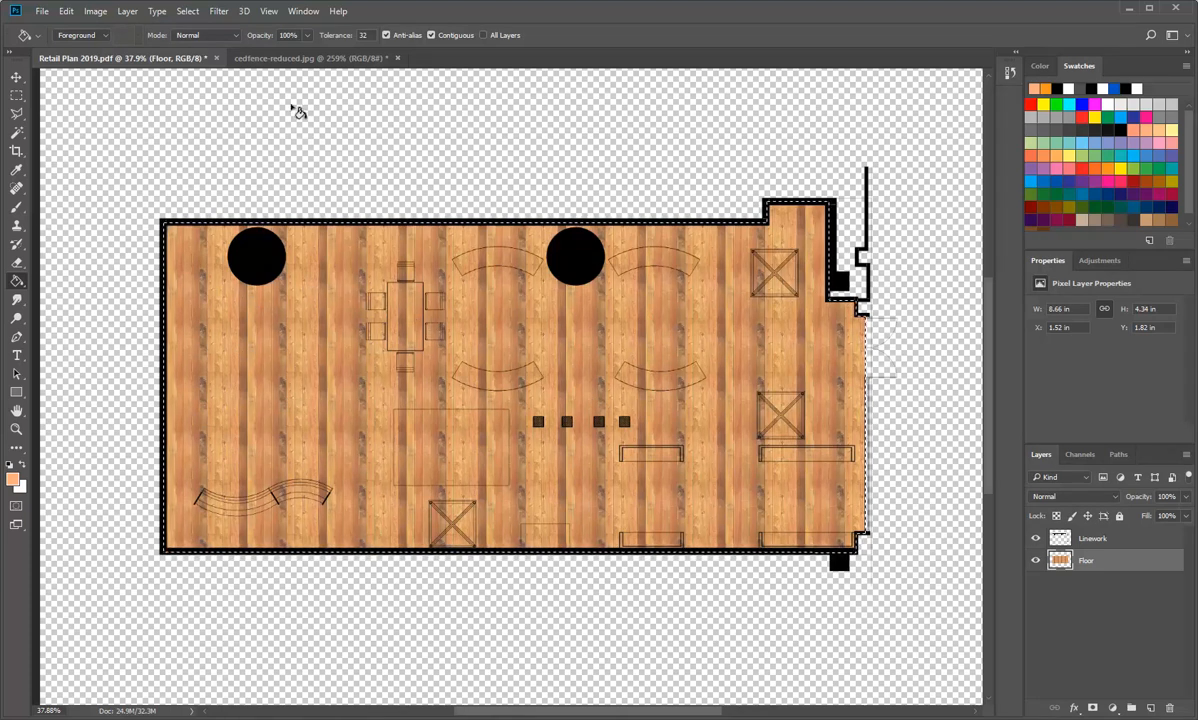
Step: Rotate the cedfence-reduced.jpg wood image 90° clockwise so its planks run horizontally
left_click(283, 59)
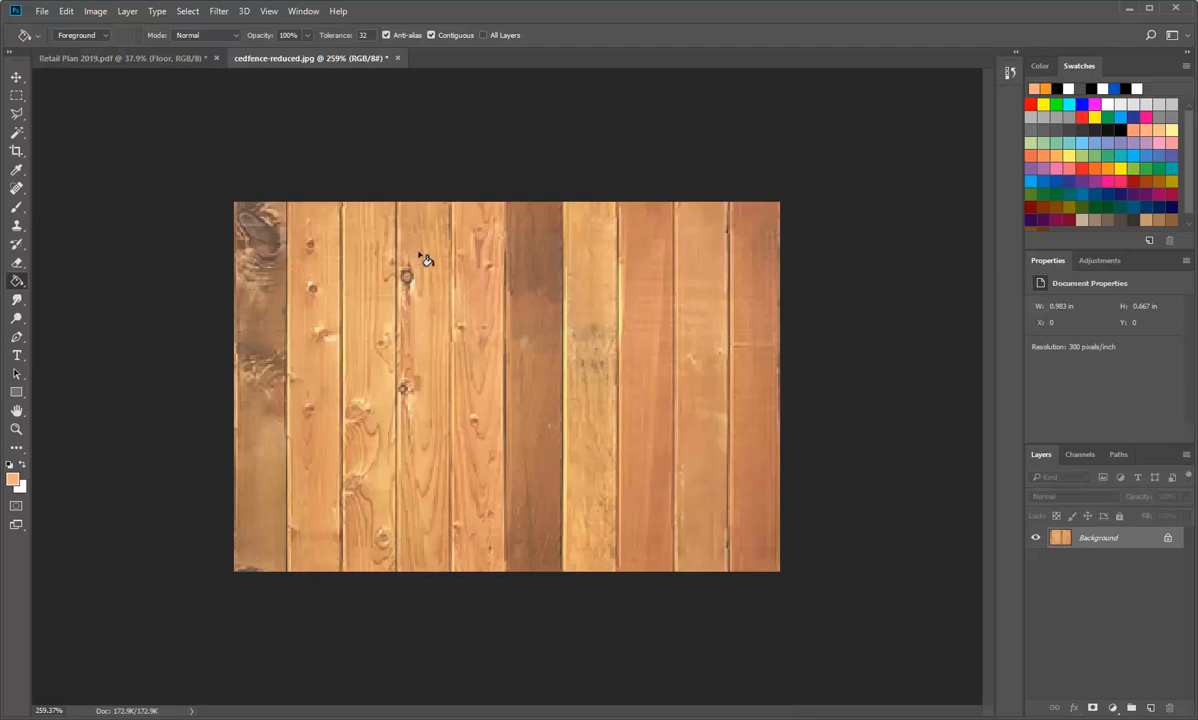
left_click(64, 12)
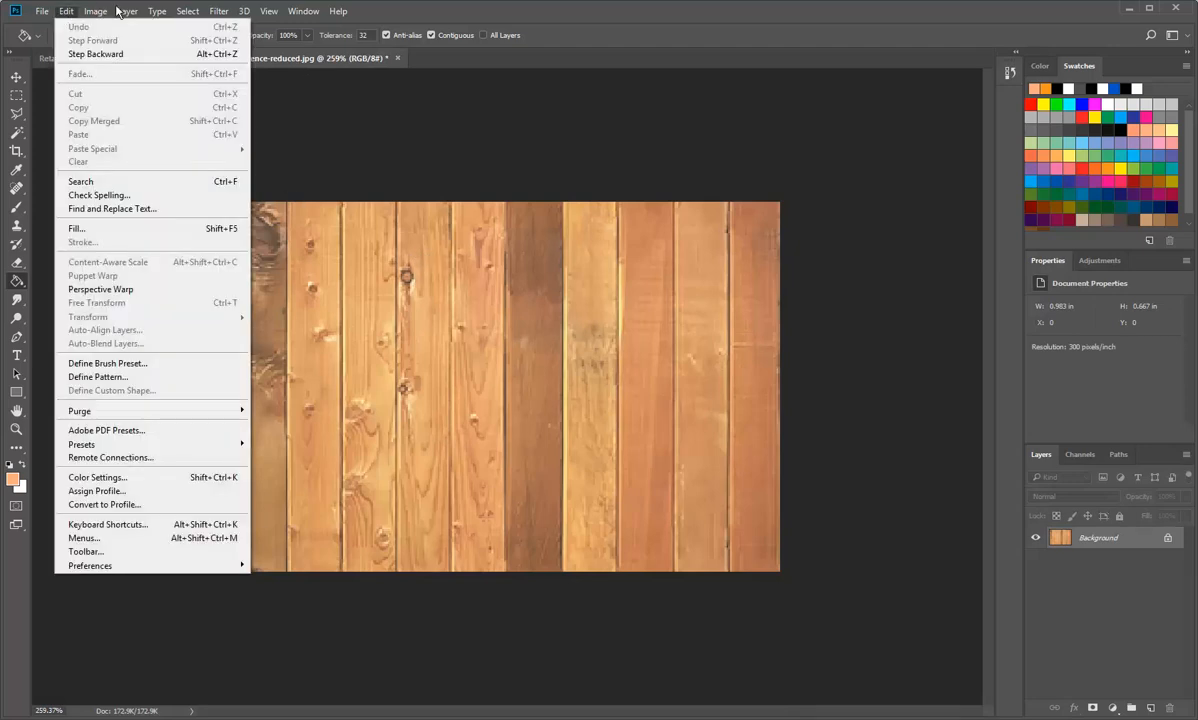
mouse_move(100, 12)
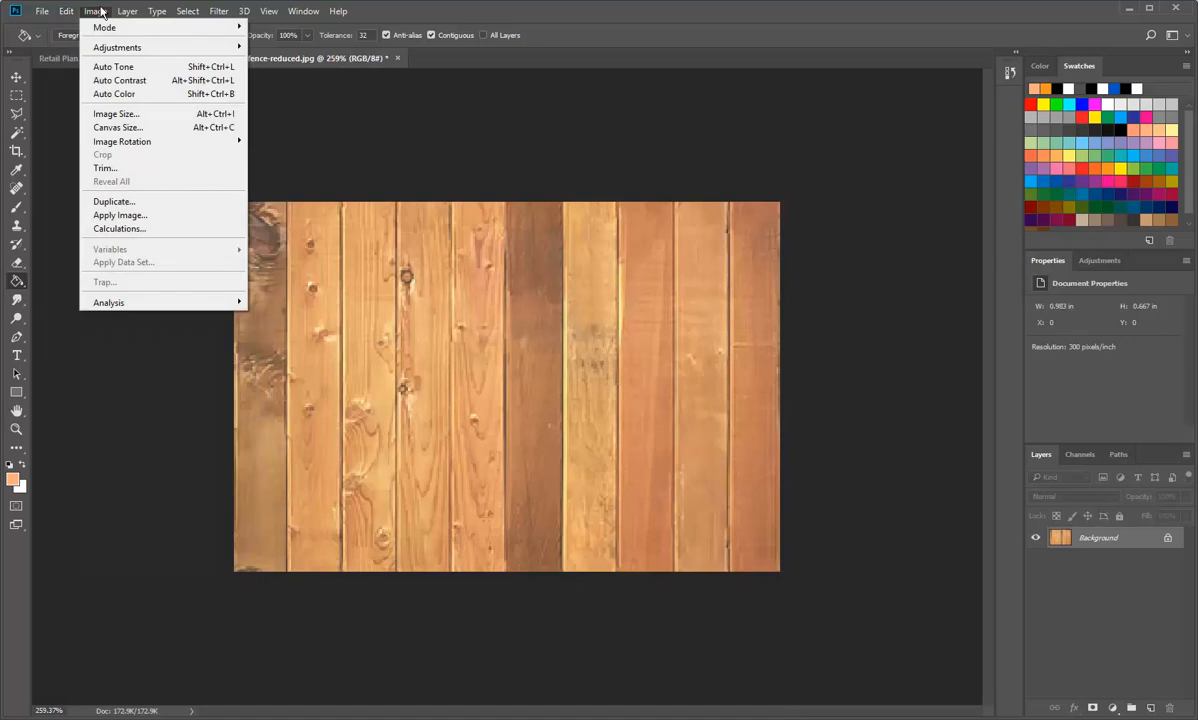
mouse_move(125, 146)
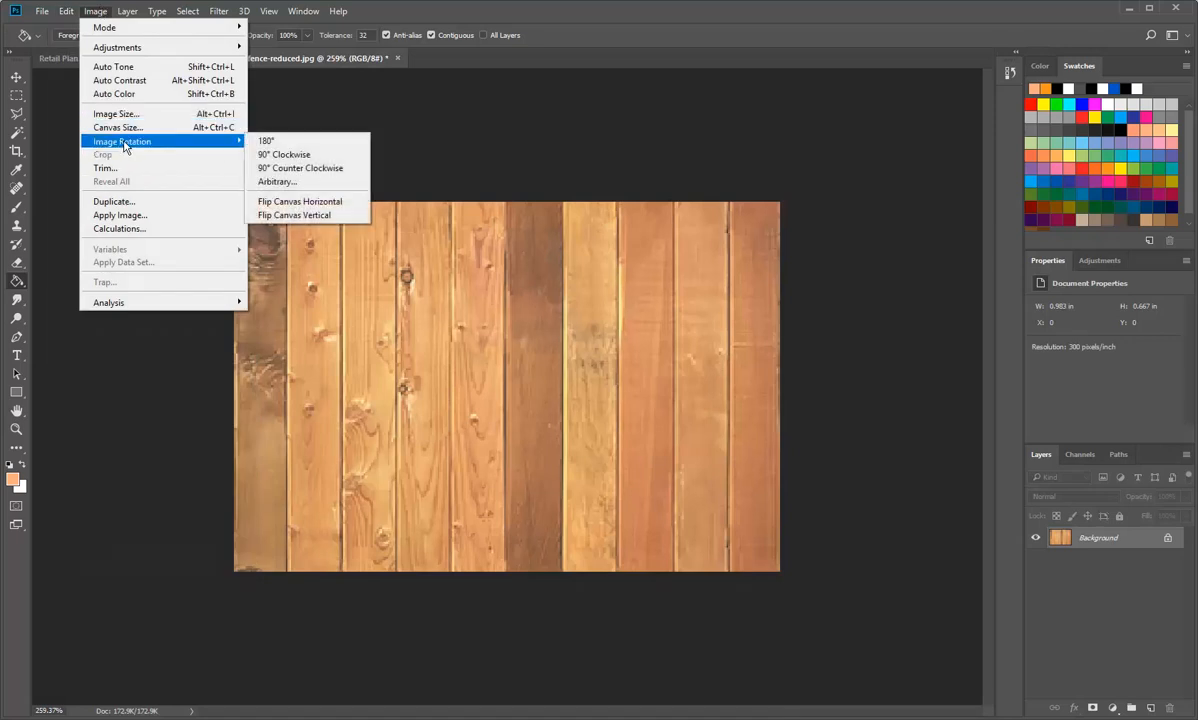
left_click(285, 155)
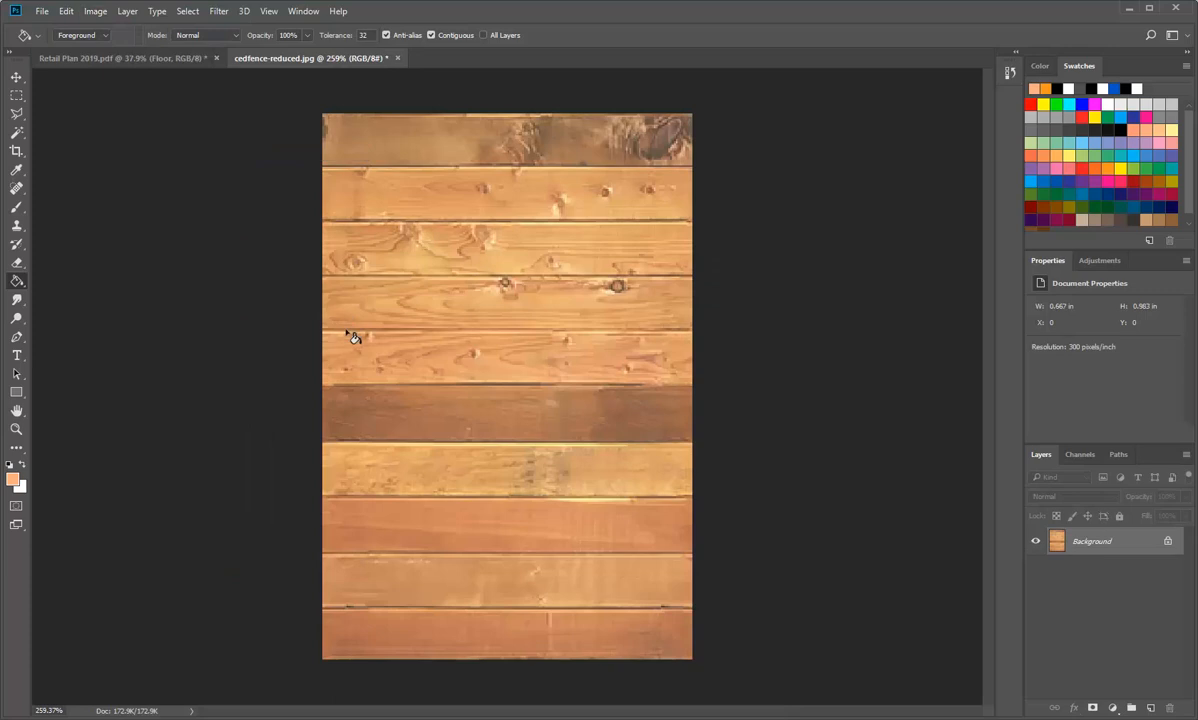
Step: Save the rotated wood image as a new JPEG named cedfence-reduced-rotated with quality 12 (Maximum) and Baseline ("Standard") format
left_click(42, 12)
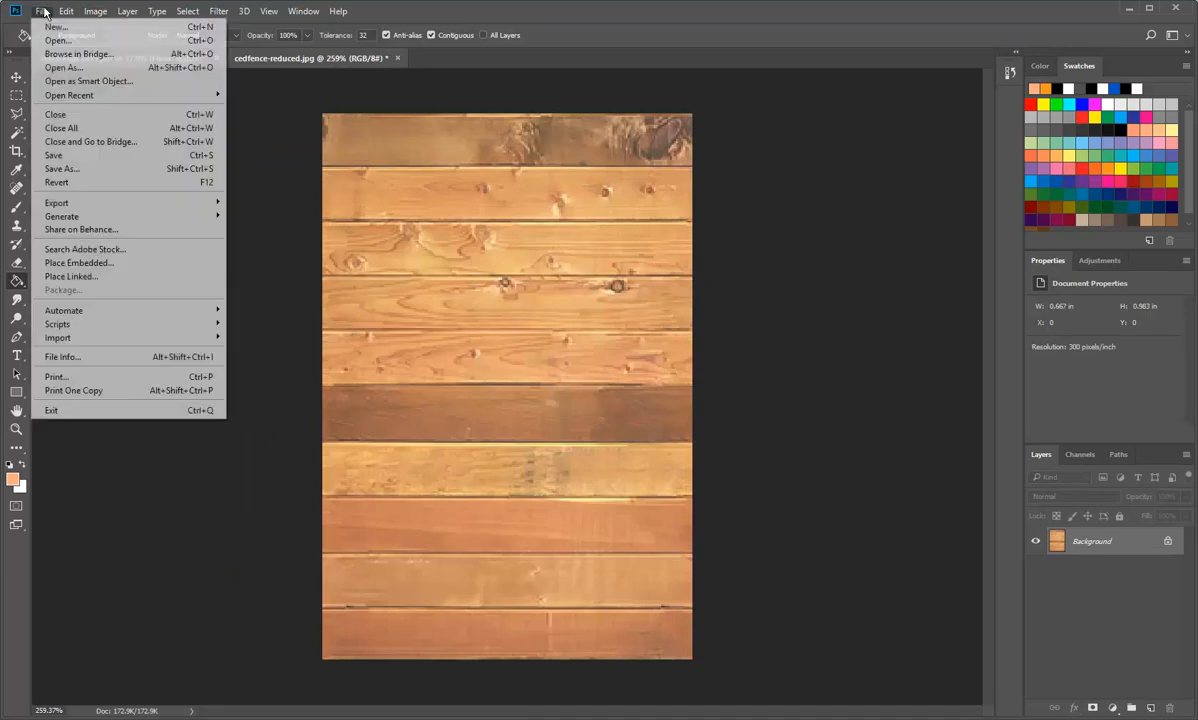
left_click(60, 168)
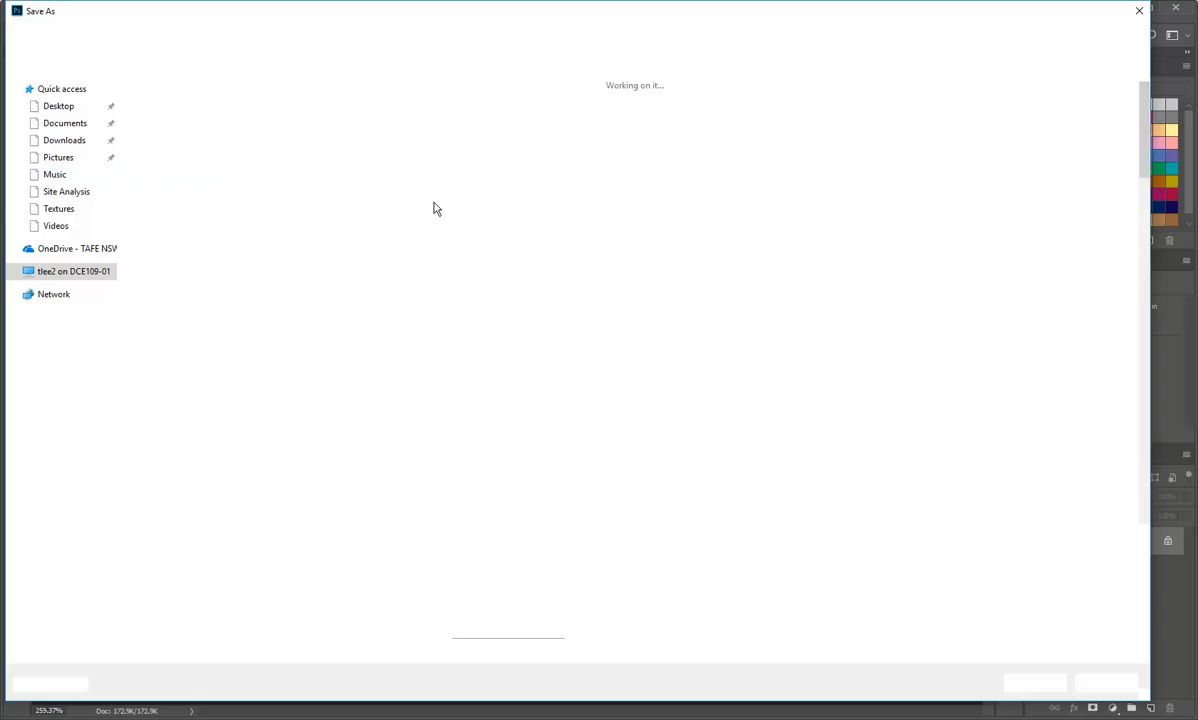
left_click(186, 553)
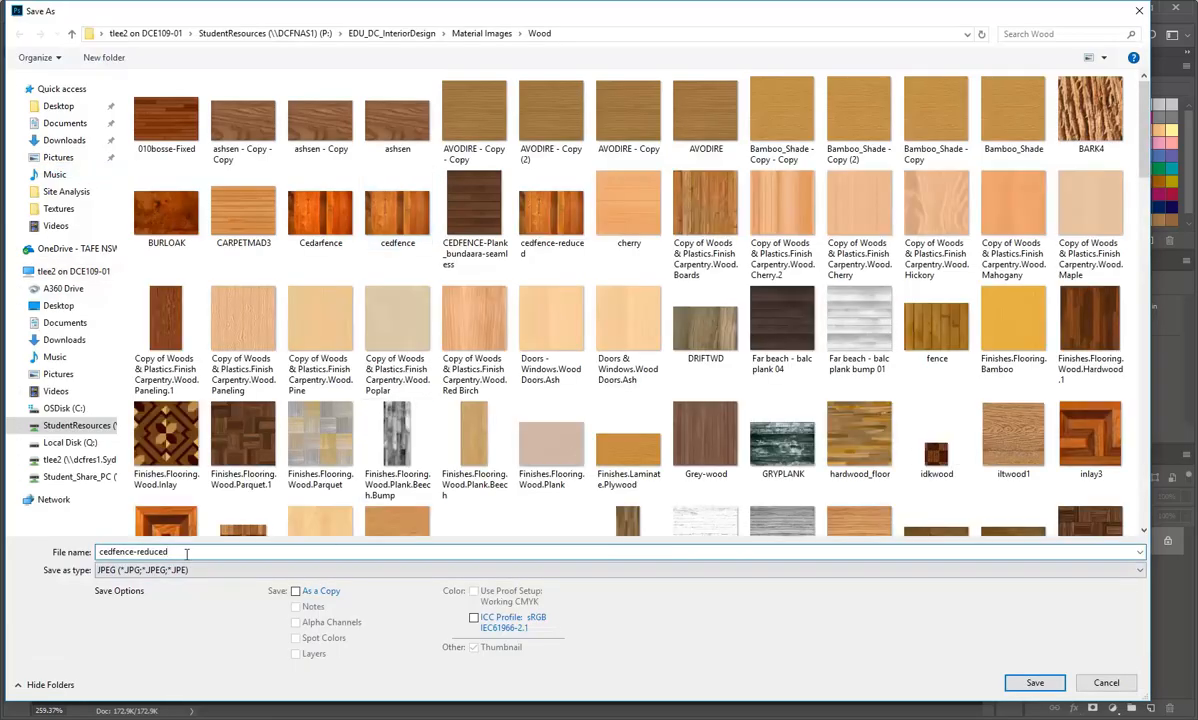
type("-rotated")
left_click(1034, 683)
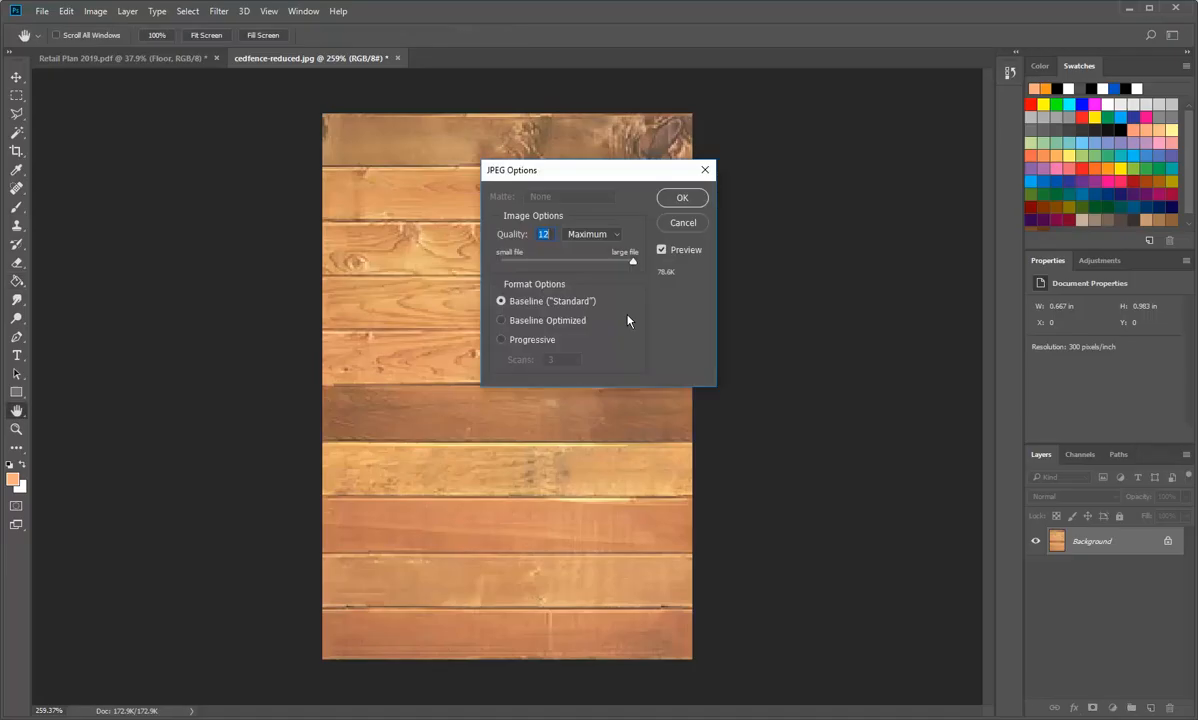
left_click(683, 198)
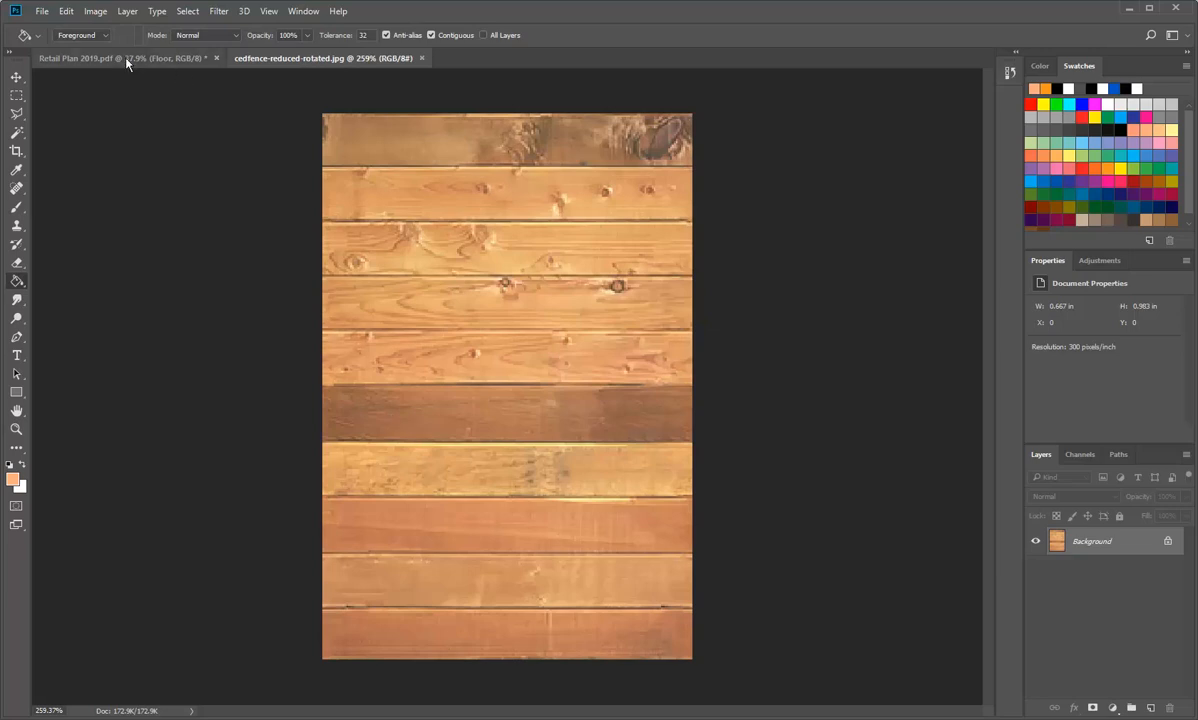
Step: Define the rotated wood image as a pattern named wood-floor-rotated
left_click(66, 11)
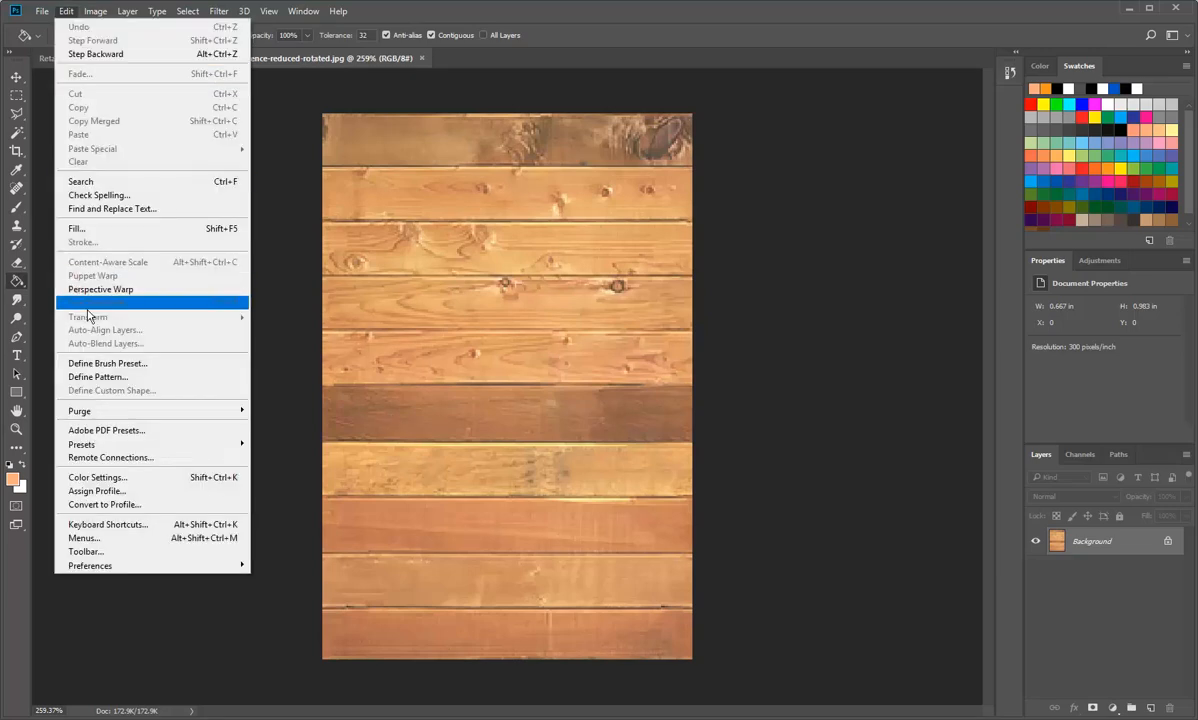
left_click(101, 377)
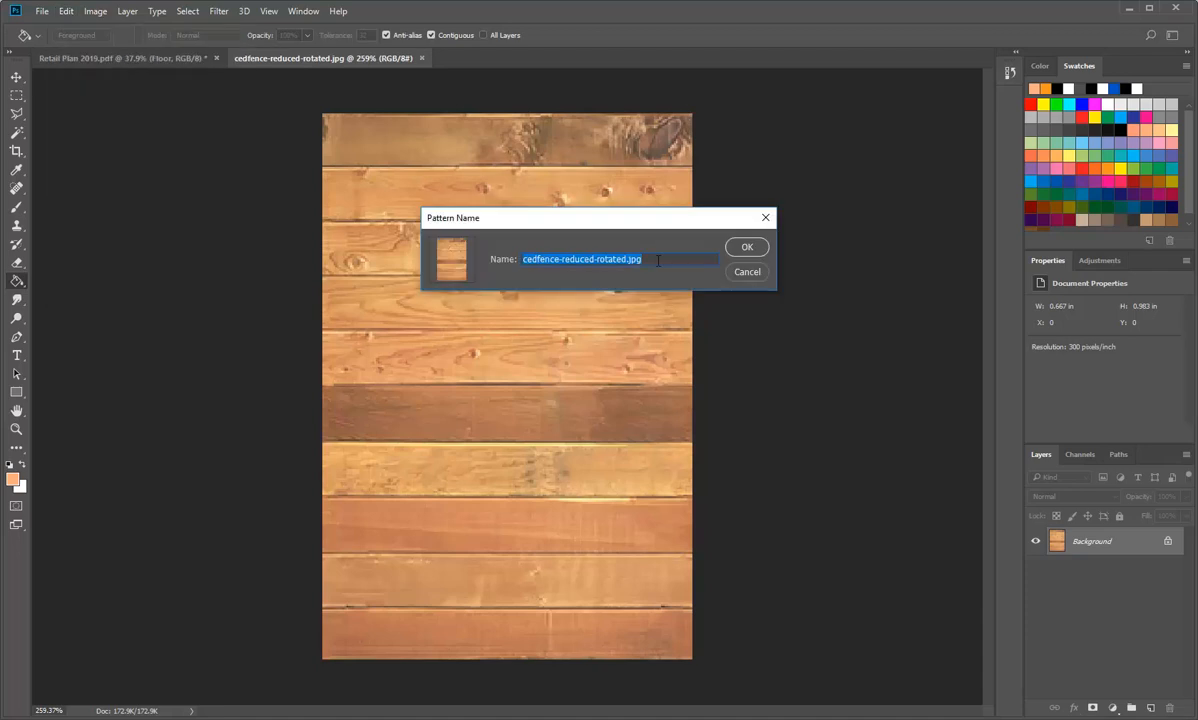
type("woo")
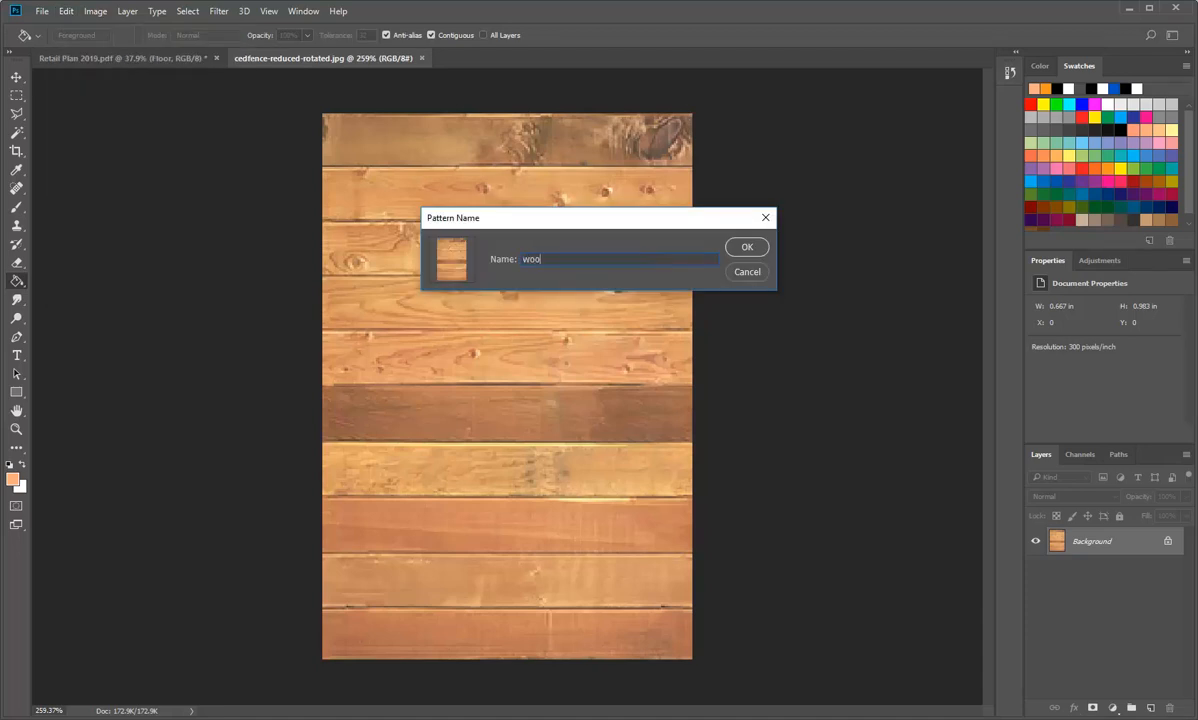
type("d-floor-rotated")
left_click(747, 245)
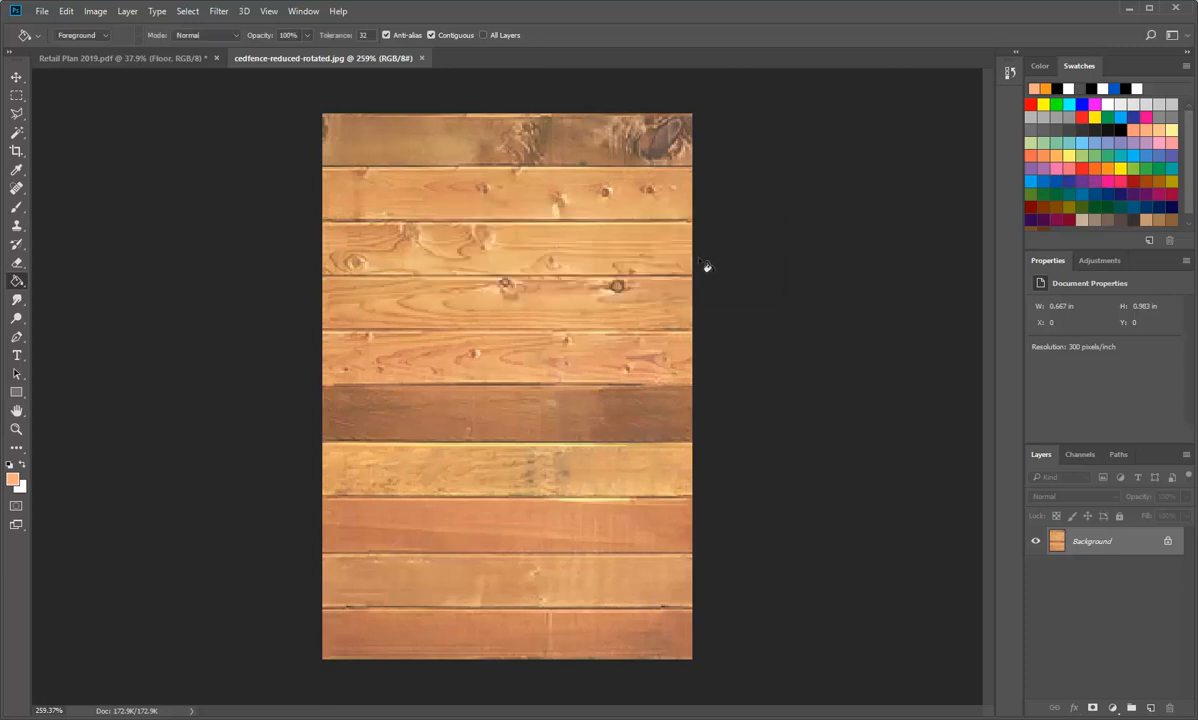
Step: Choose the wood-floor-rotated pattern for filling the Floor layer of Retail Plan 2019.pdf, and back out of the Brick Fill settings
left_click(118, 57)
left_click(66, 11)
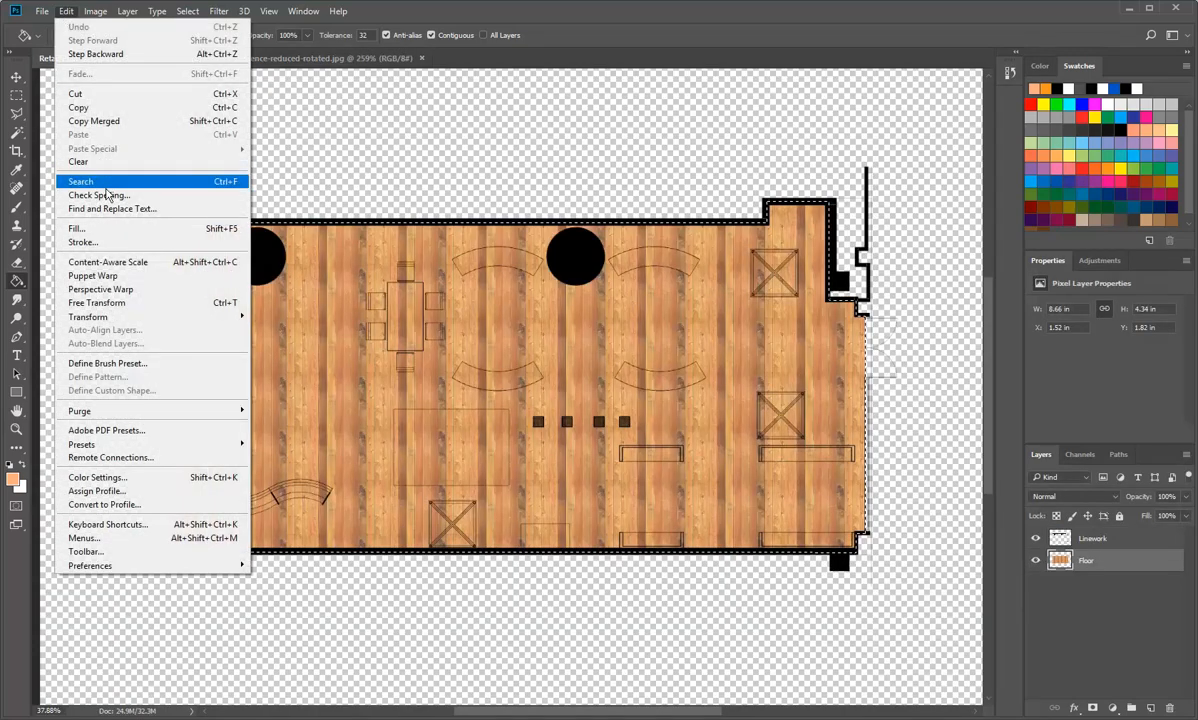
left_click(104, 231)
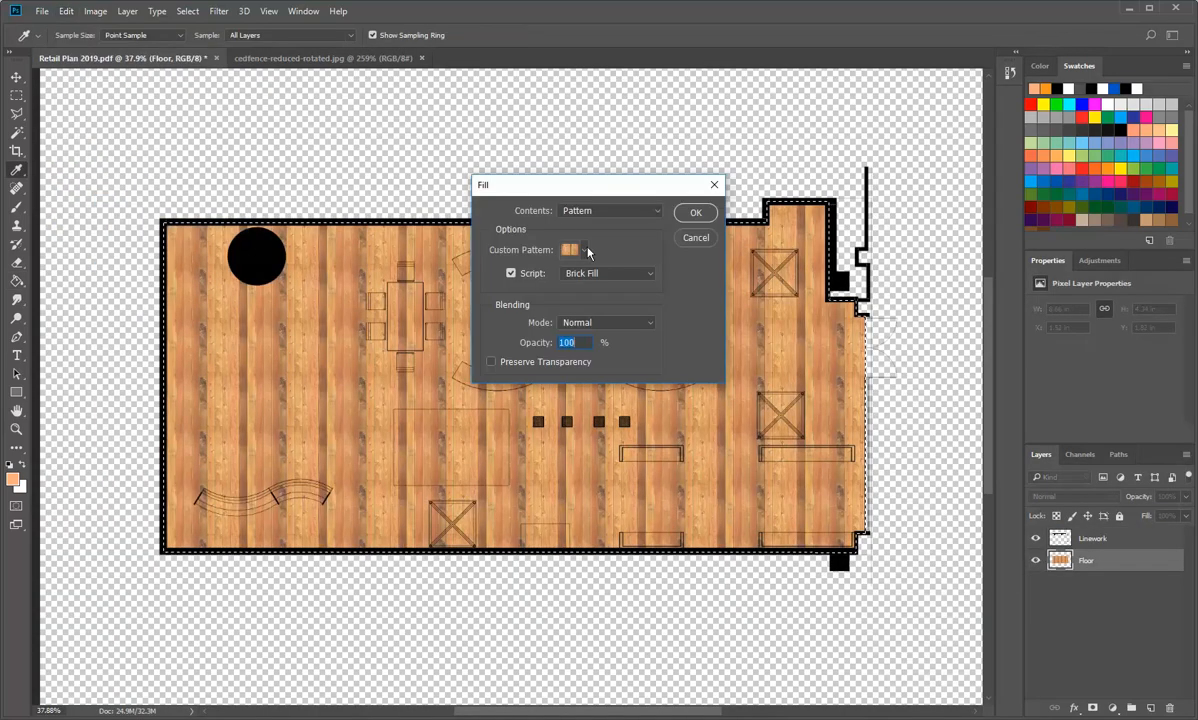
left_click(586, 250)
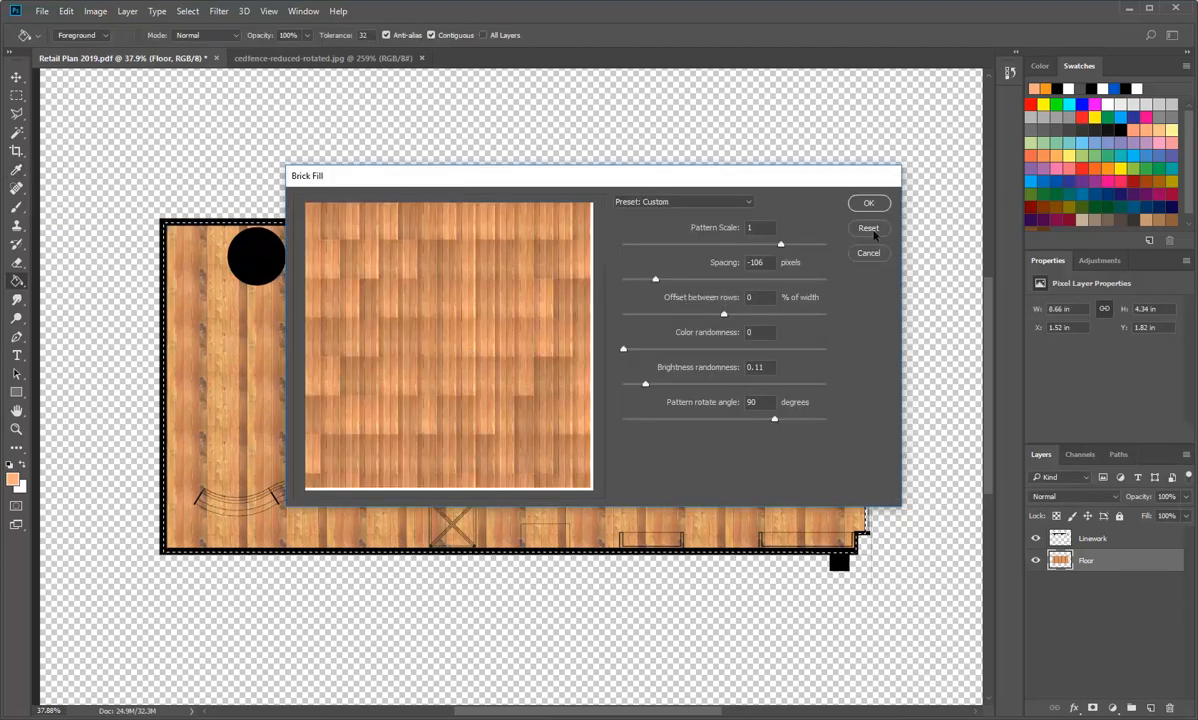
left_click(868, 203)
Step: Fill the Floor layer with the rotated wood pattern in Normal mode at 100% opacity, with the Brick Fill script turned off
left_click(65, 11)
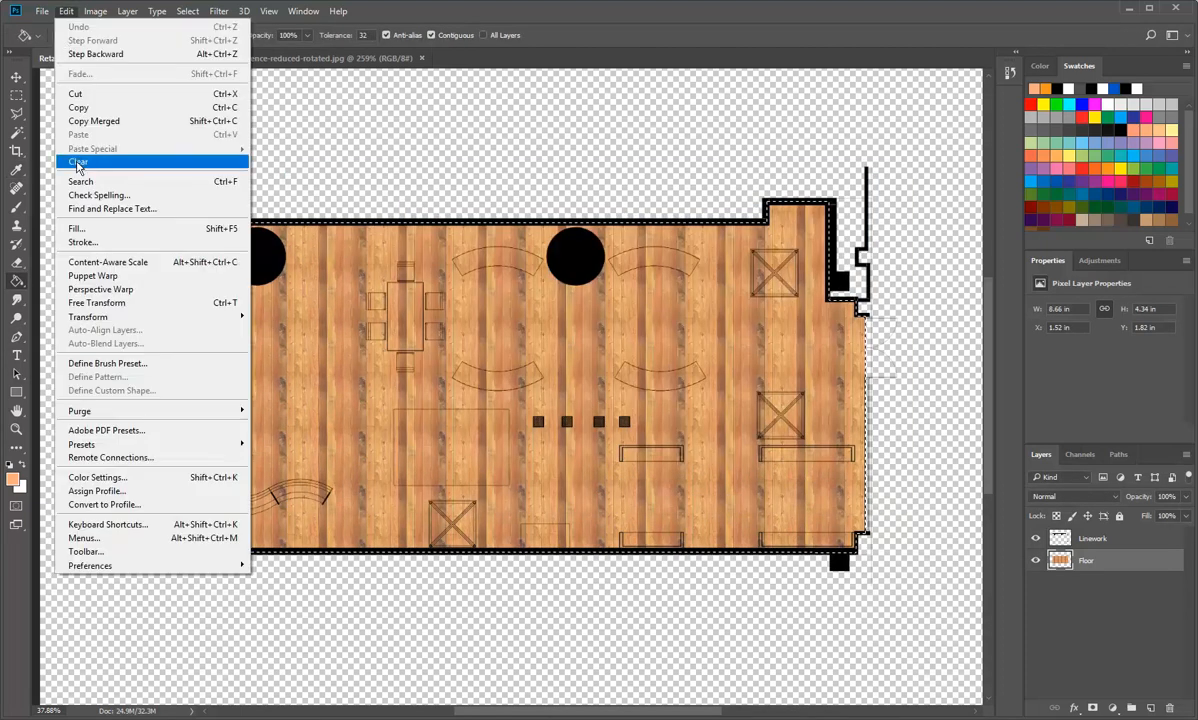
left_click(77, 228)
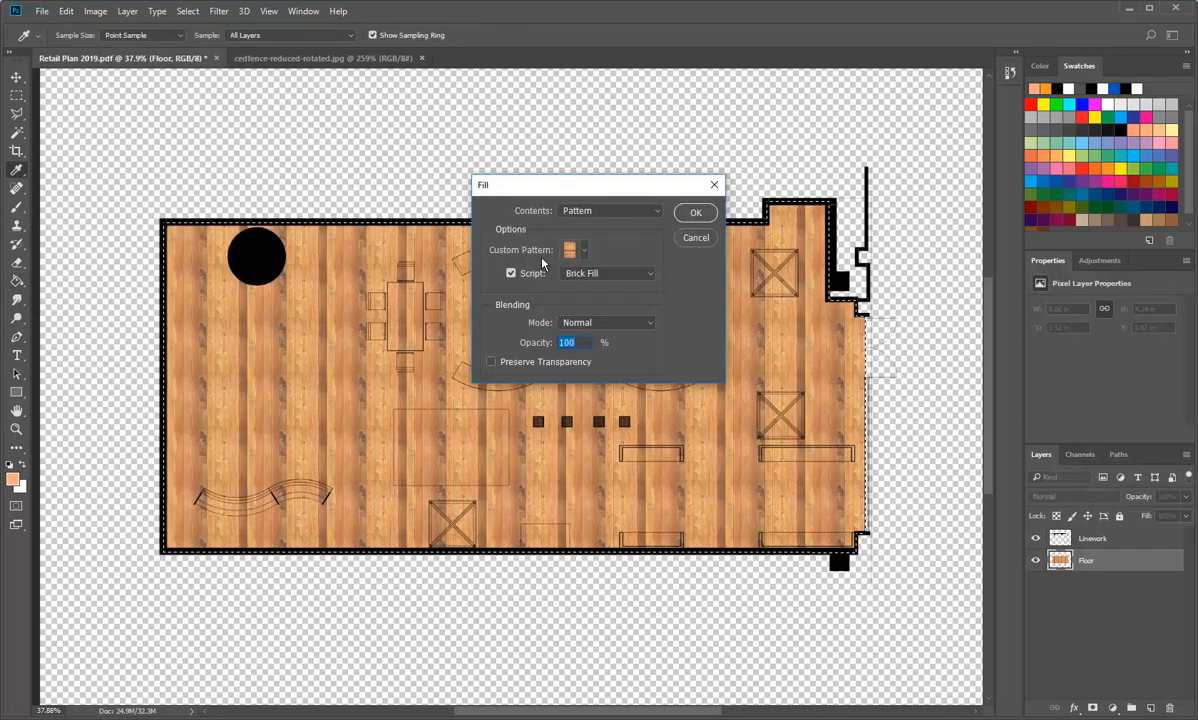
left_click(511, 273)
left_click(585, 250)
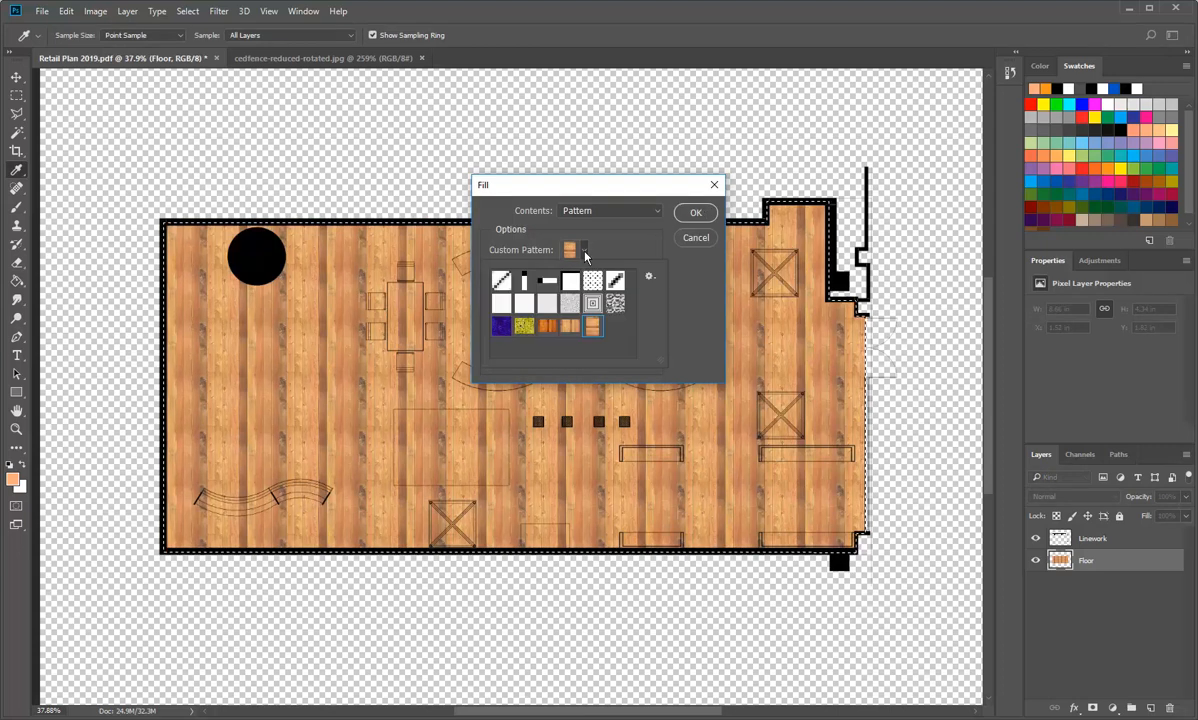
left_click(585, 250)
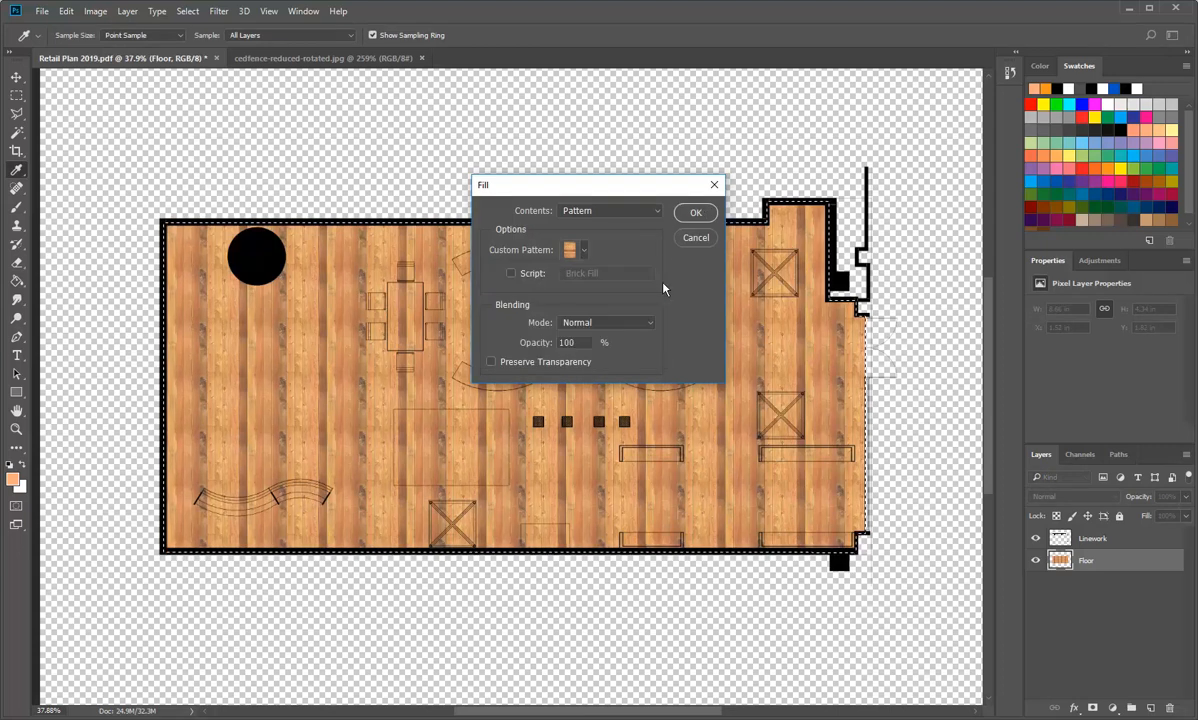
left_click(695, 212)
key("g")
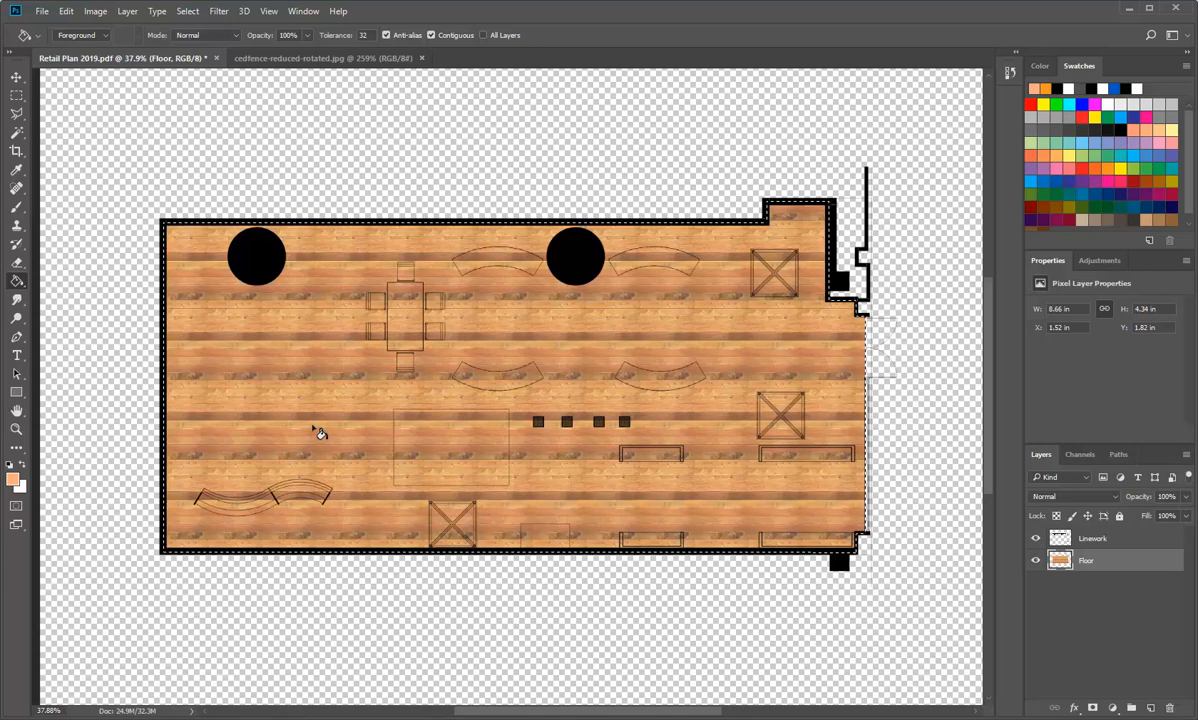
Step: Open the cedar2-seamless PNG texture from the Wood material images folder and inspect its planks up close
left_click(42, 11)
left_click(57, 40)
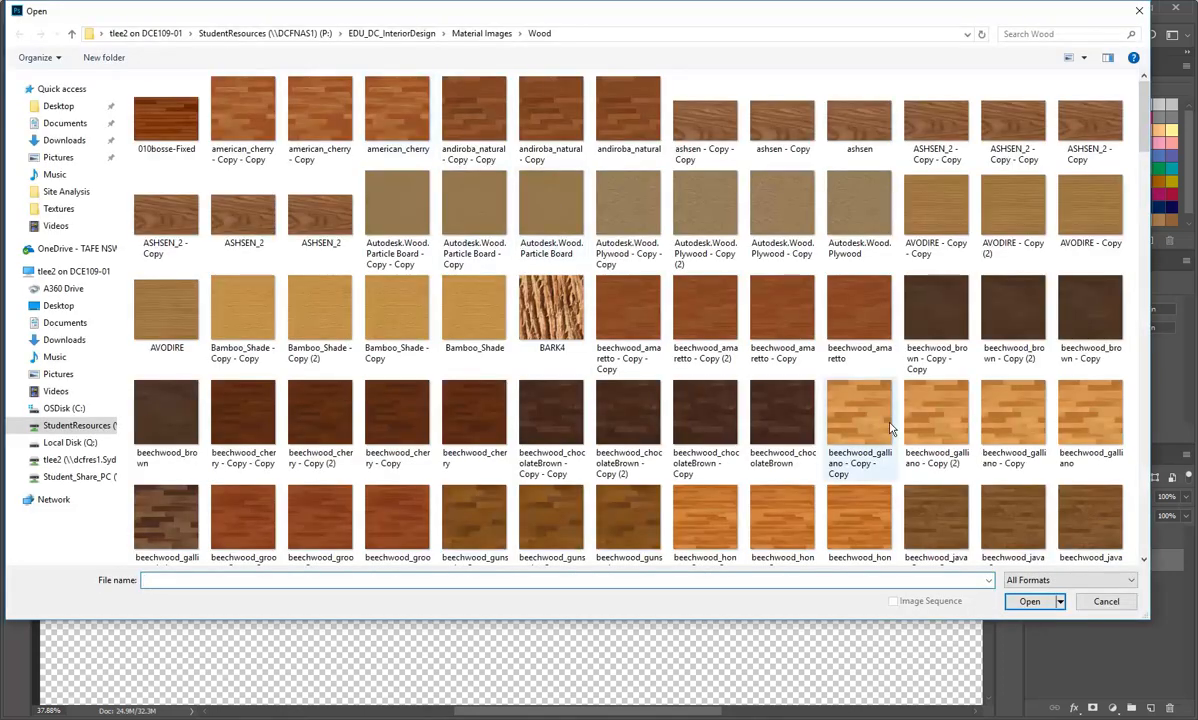
left_click(855, 412)
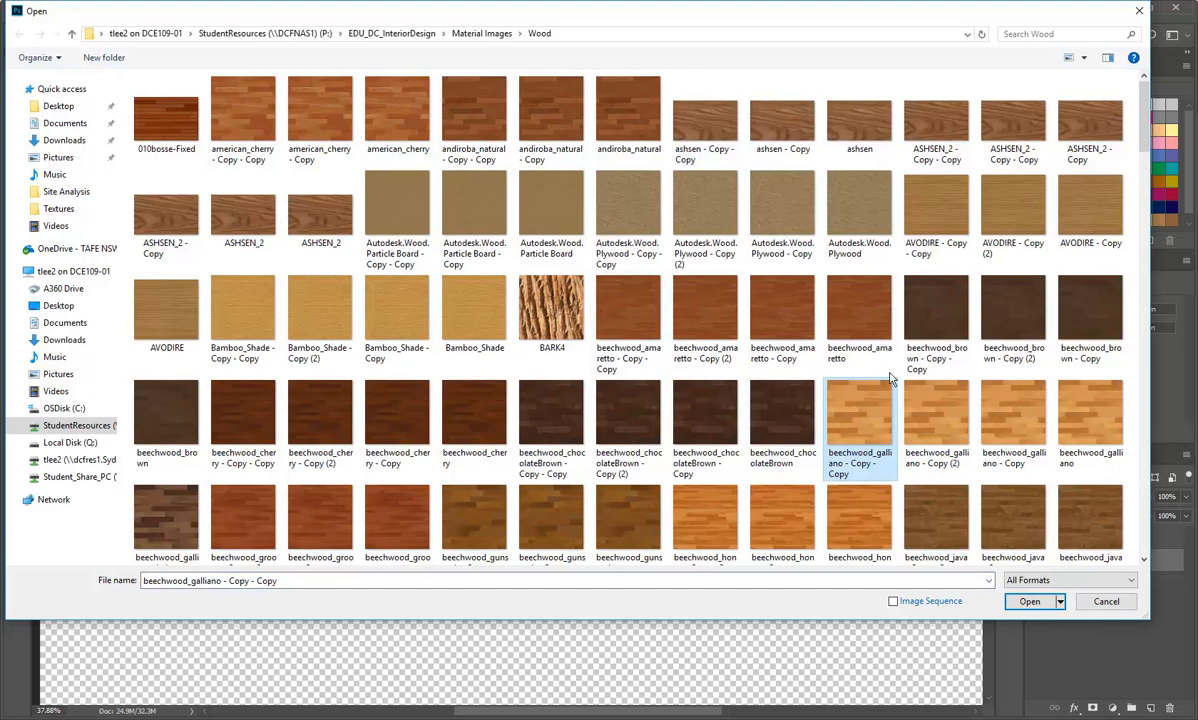
scroll(838, 392, "down", 2)
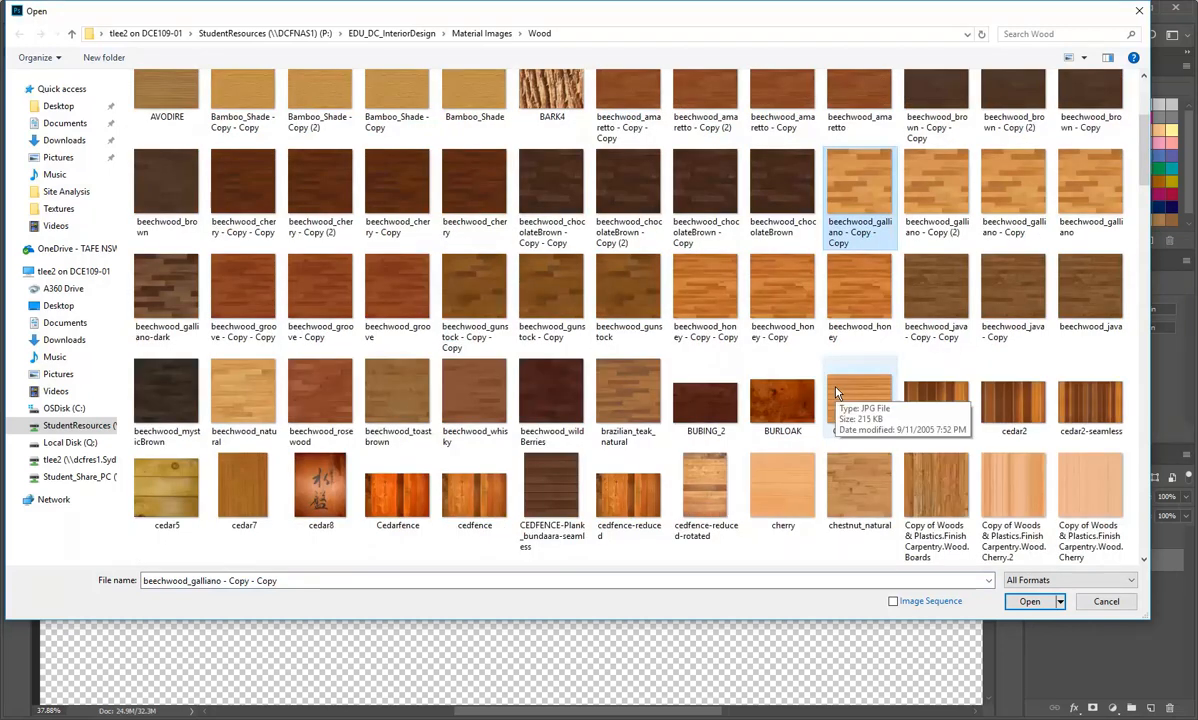
scroll(838, 392, "down", 3)
scroll(928, 352, "up", 2)
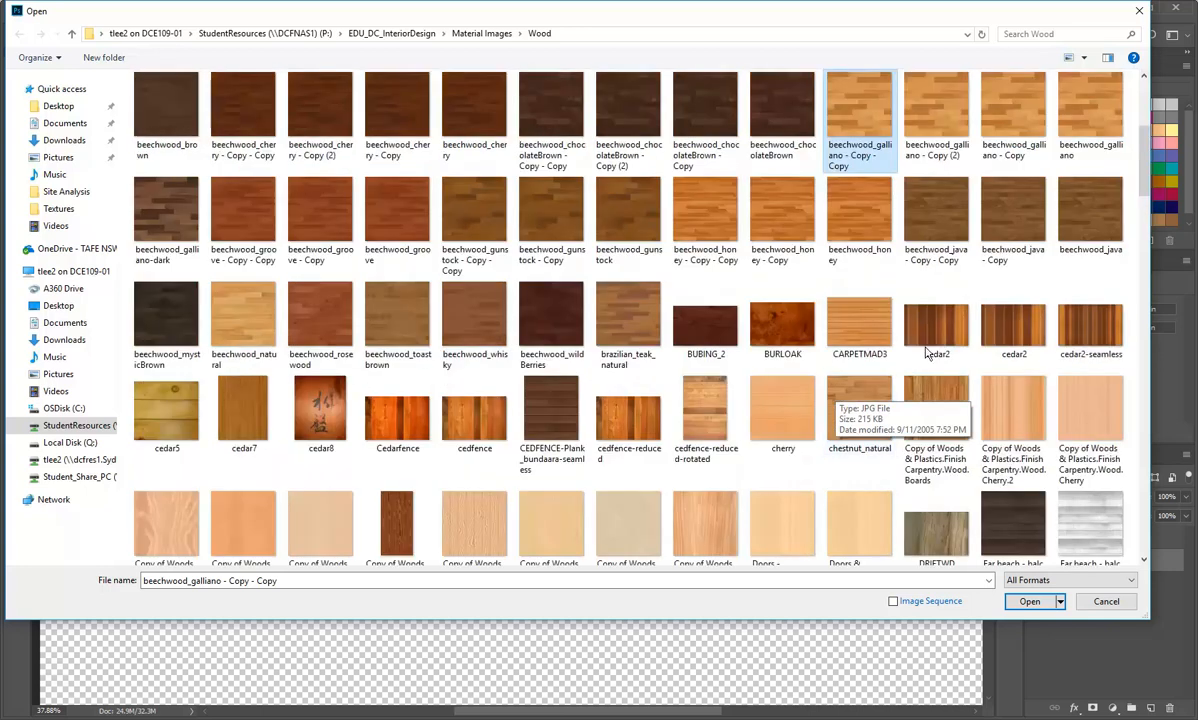
left_click(1088, 343)
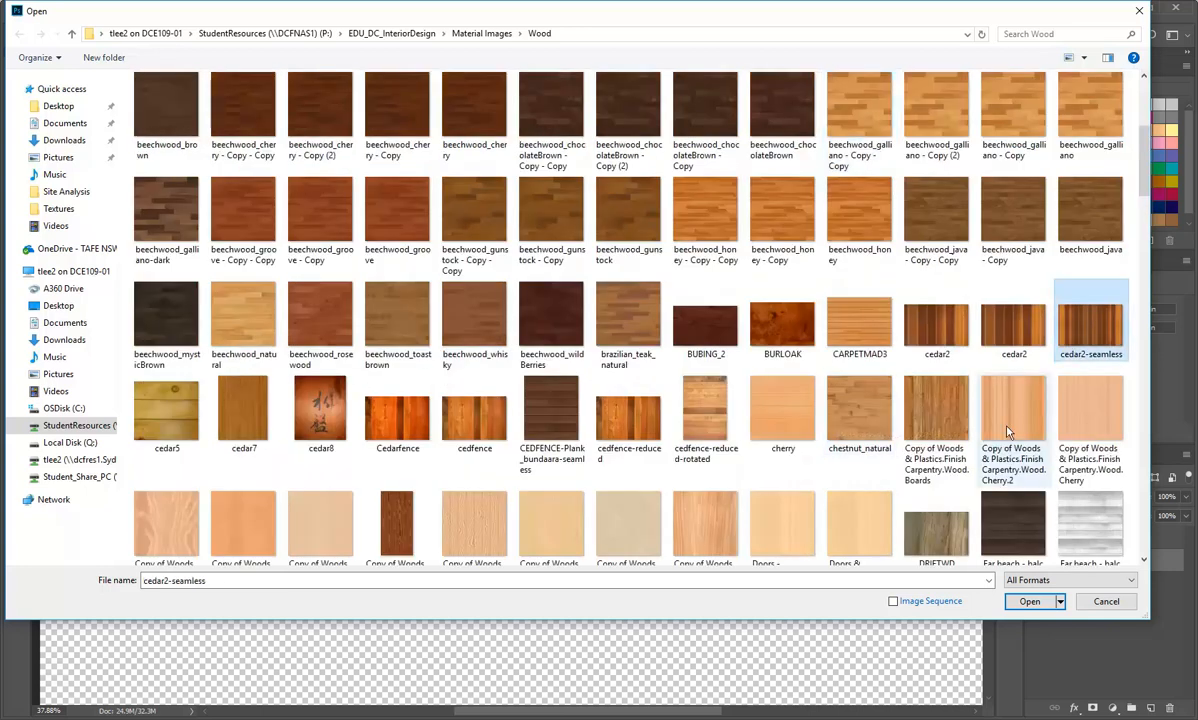
double_click(1088, 330)
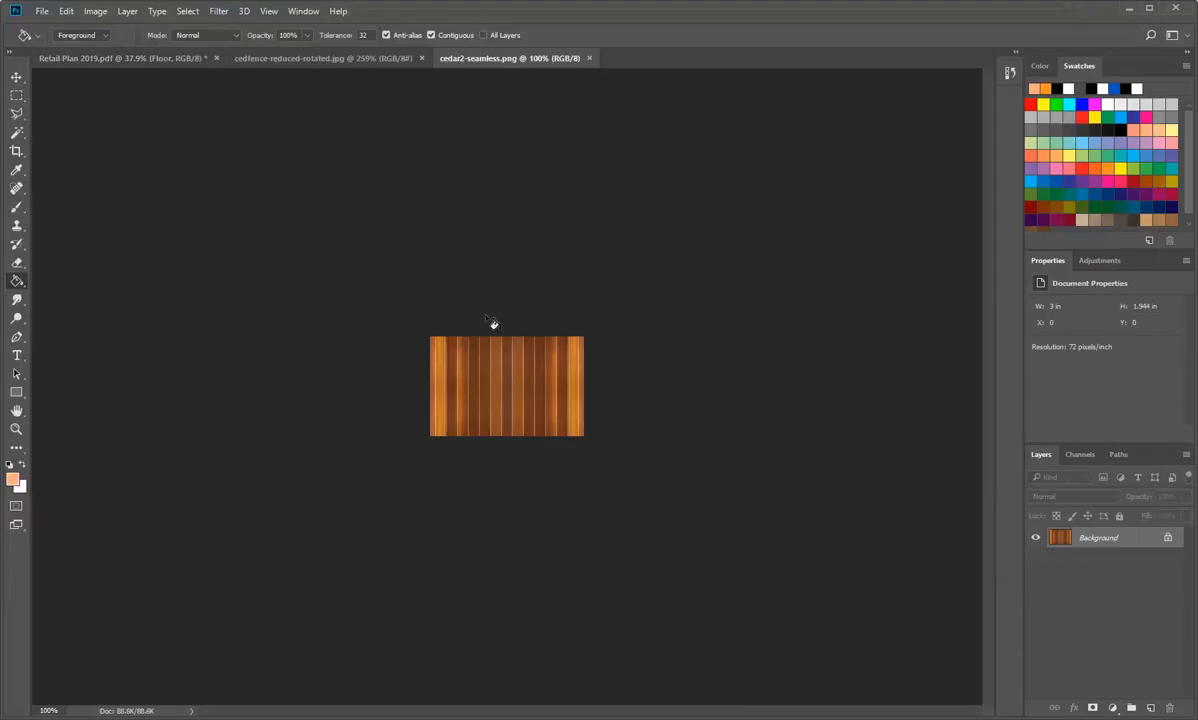
scroll(470, 375, "up", 5)
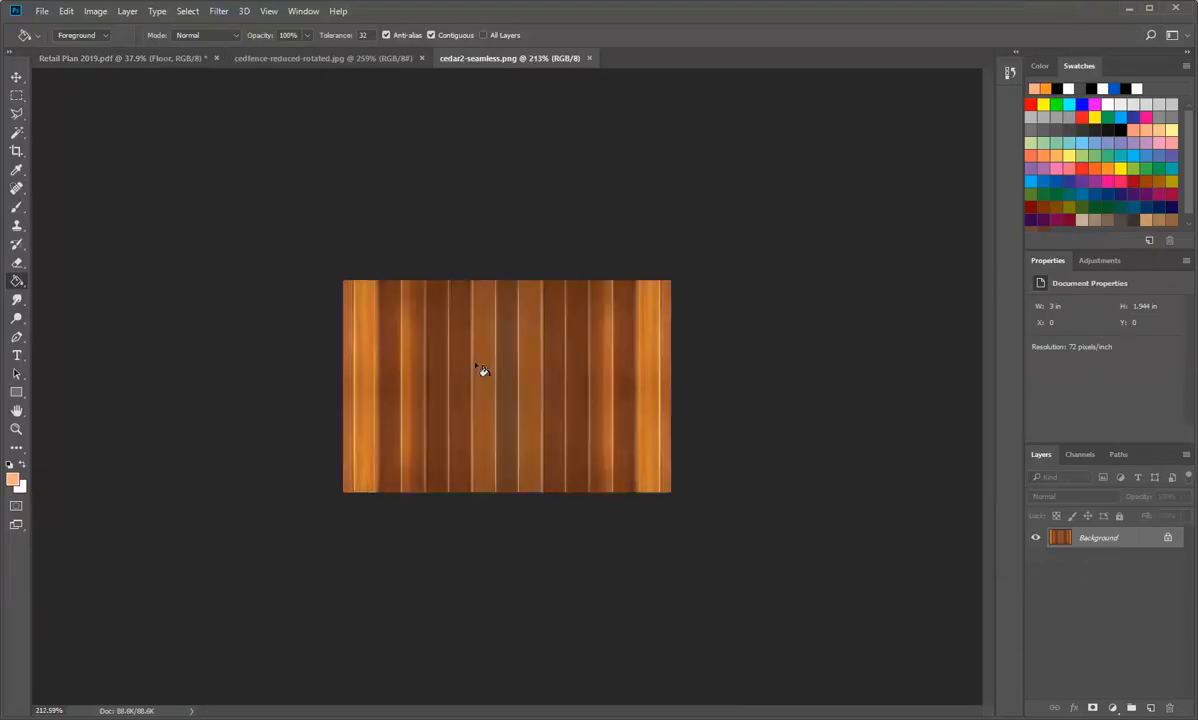
scroll(481, 371, "down", 3)
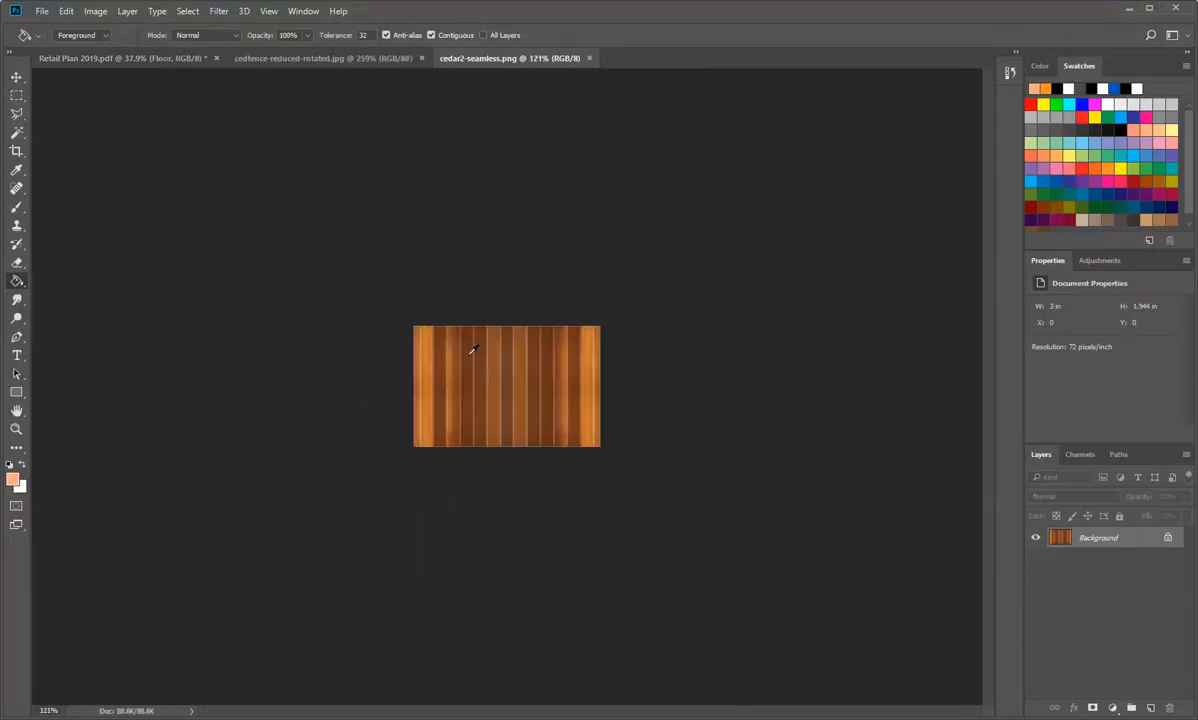
Step: Rotate the cedar2-seamless image a quarter turn so that its planks run horizontally
left_click(95, 11)
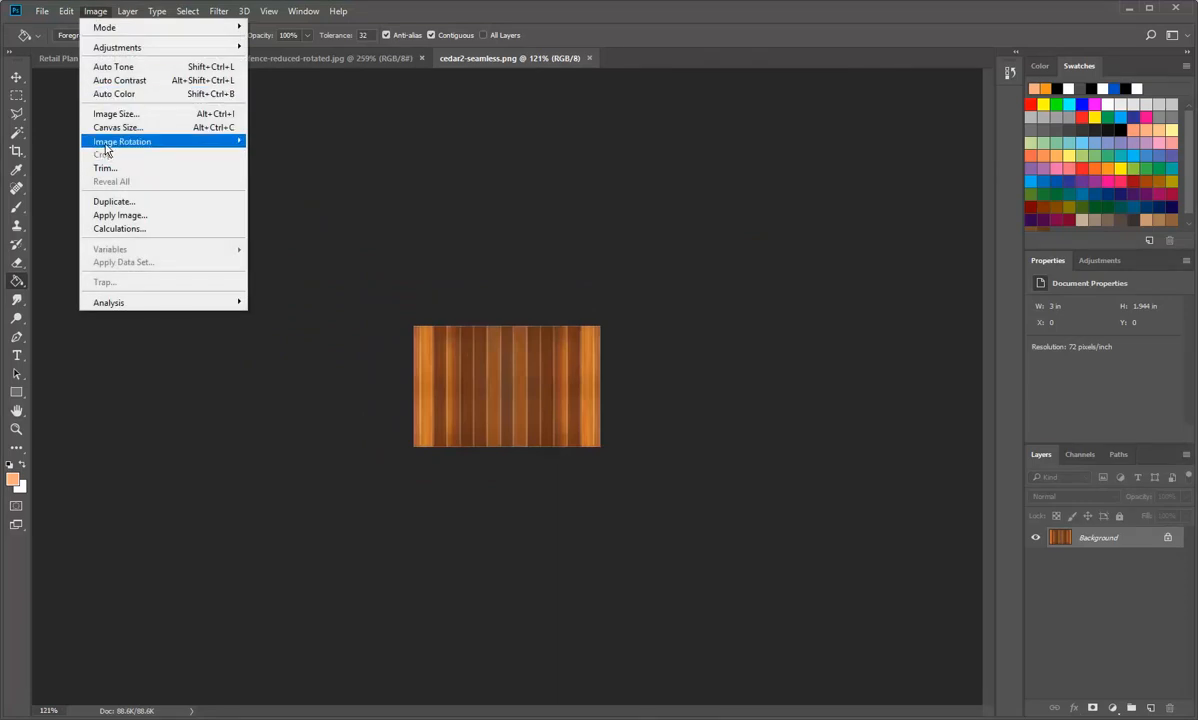
mouse_move(105, 143)
left_click(286, 155)
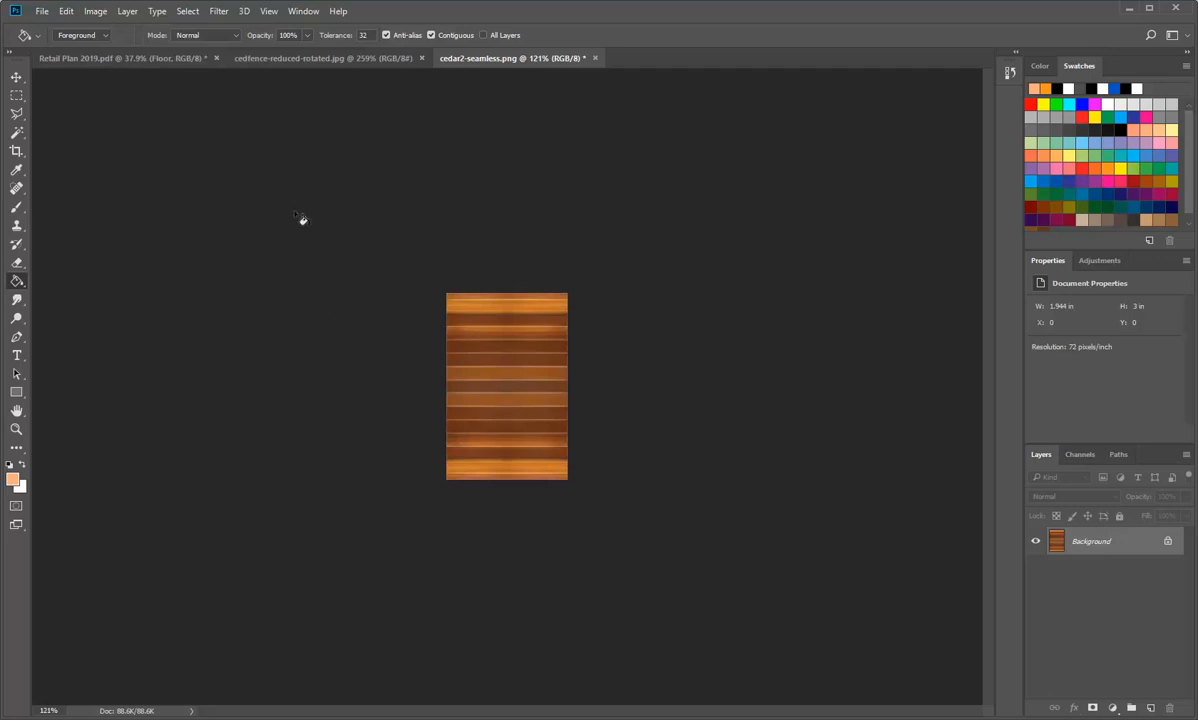
Step: Open the maple_antique_natural texture from the Wood material images folder
left_click(66, 12)
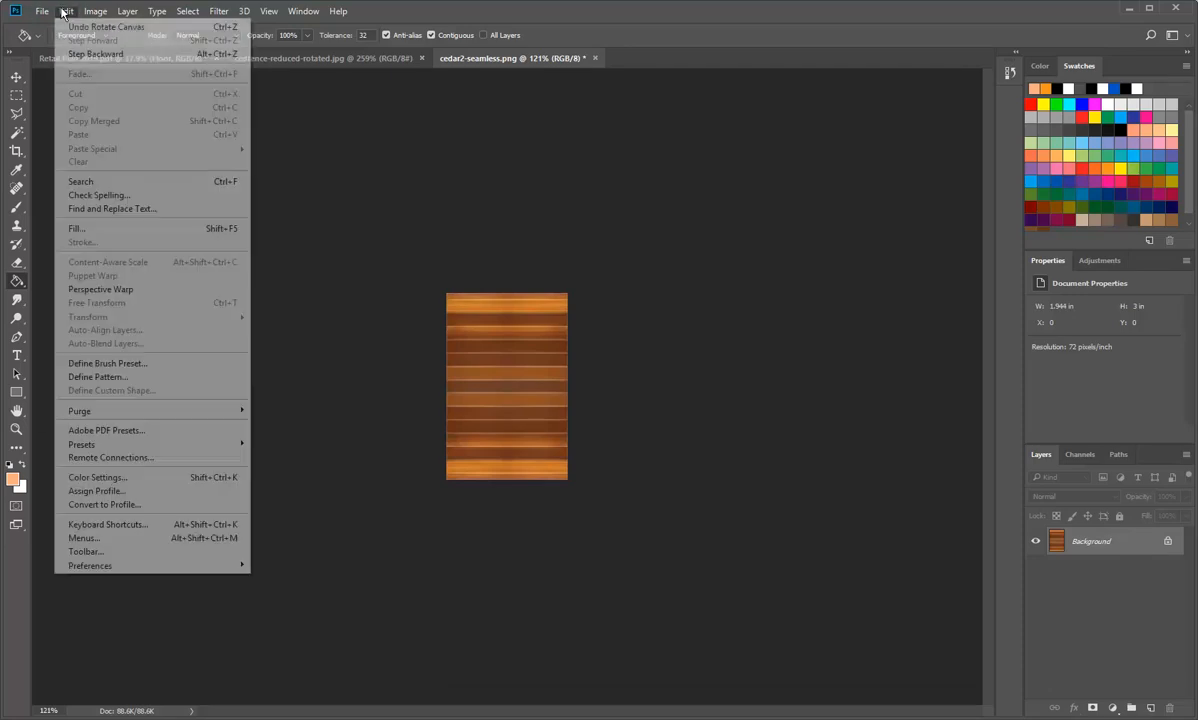
left_click(42, 12)
left_click(44, 42)
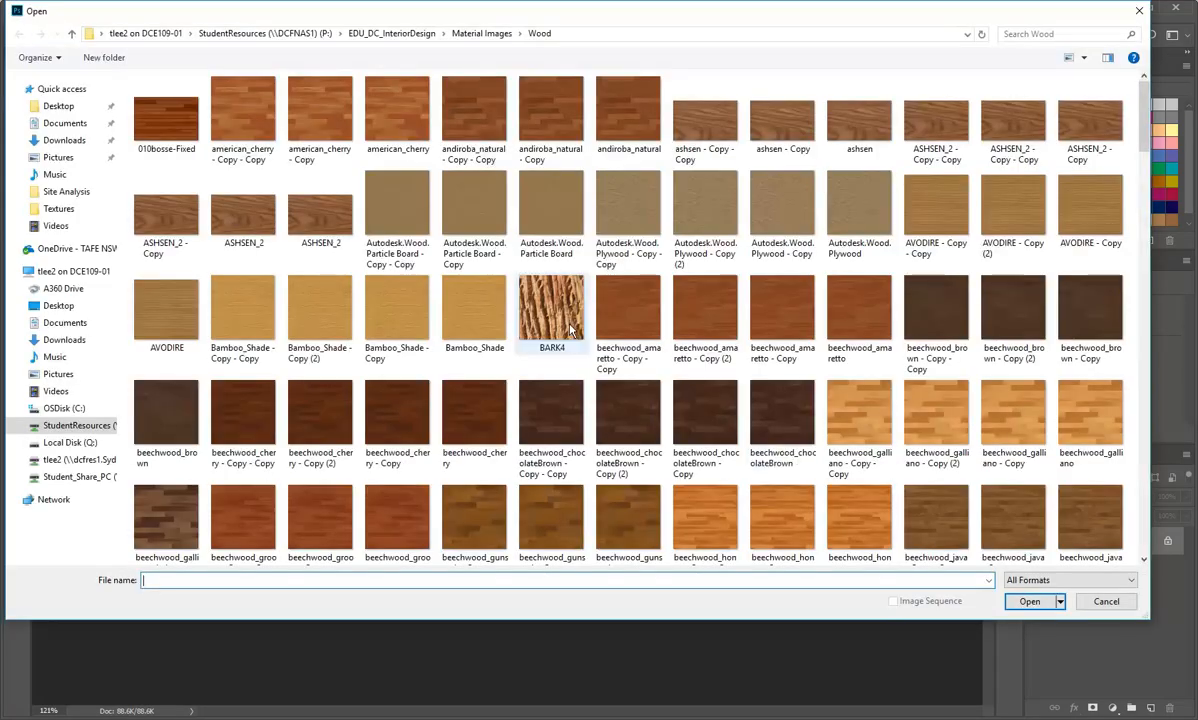
scroll(752, 377, "down", 10)
left_click(812, 226)
left_click(857, 230)
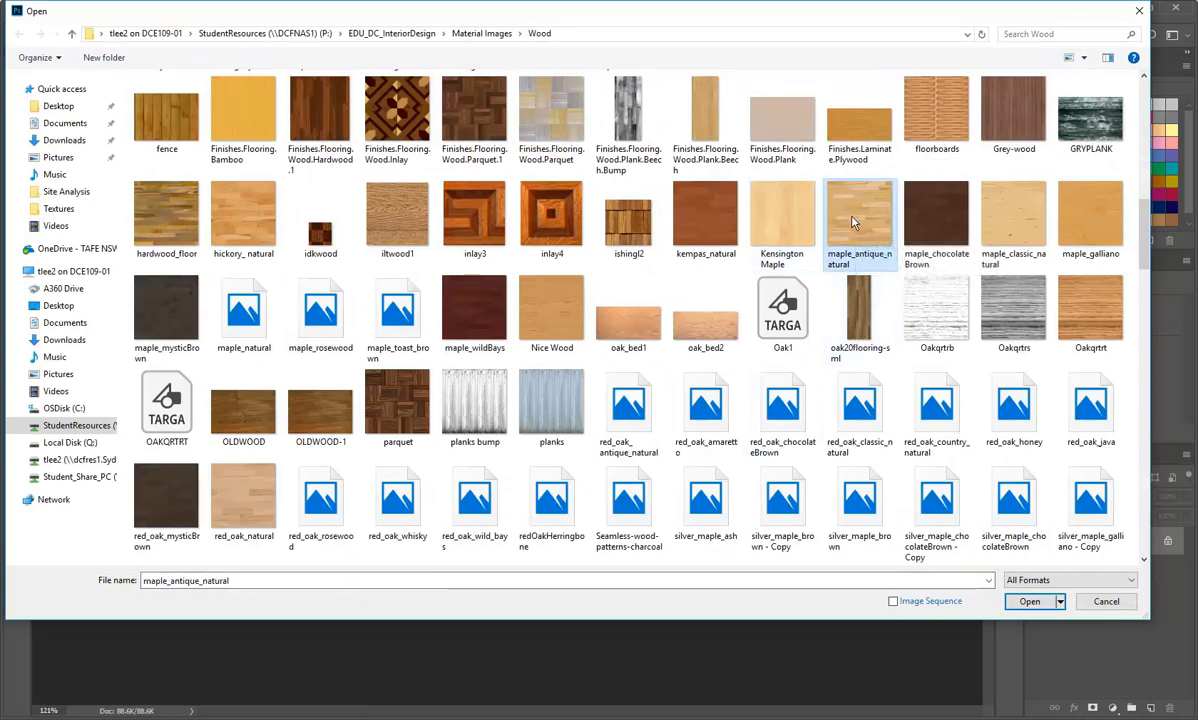
double_click(855, 220)
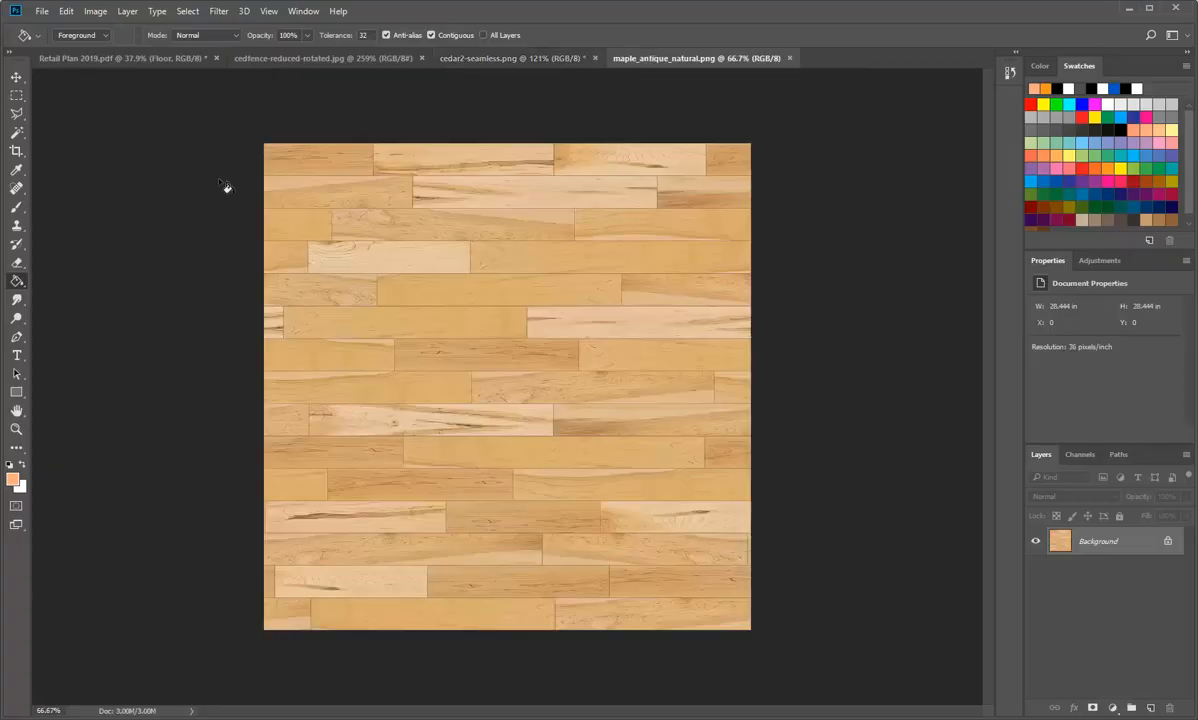
Step: Set the maple_antique_natural image's resolution to 300 pixels/inch with resampling turned off
left_click(93, 12)
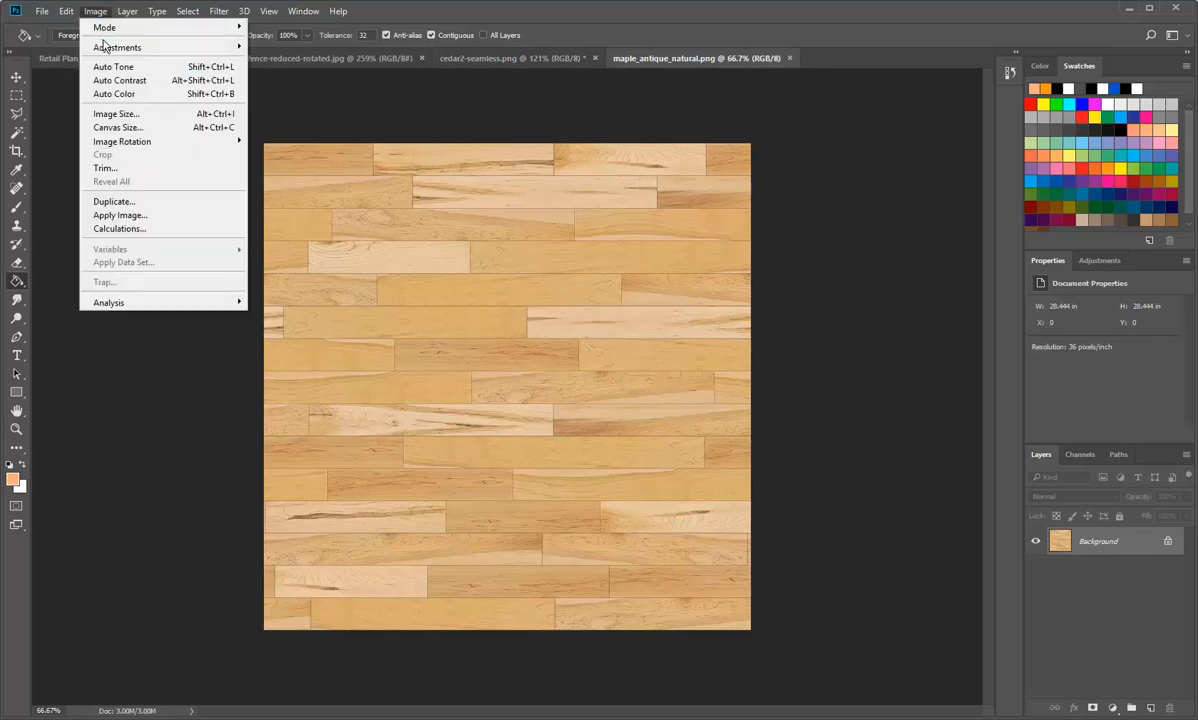
mouse_move(103, 53)
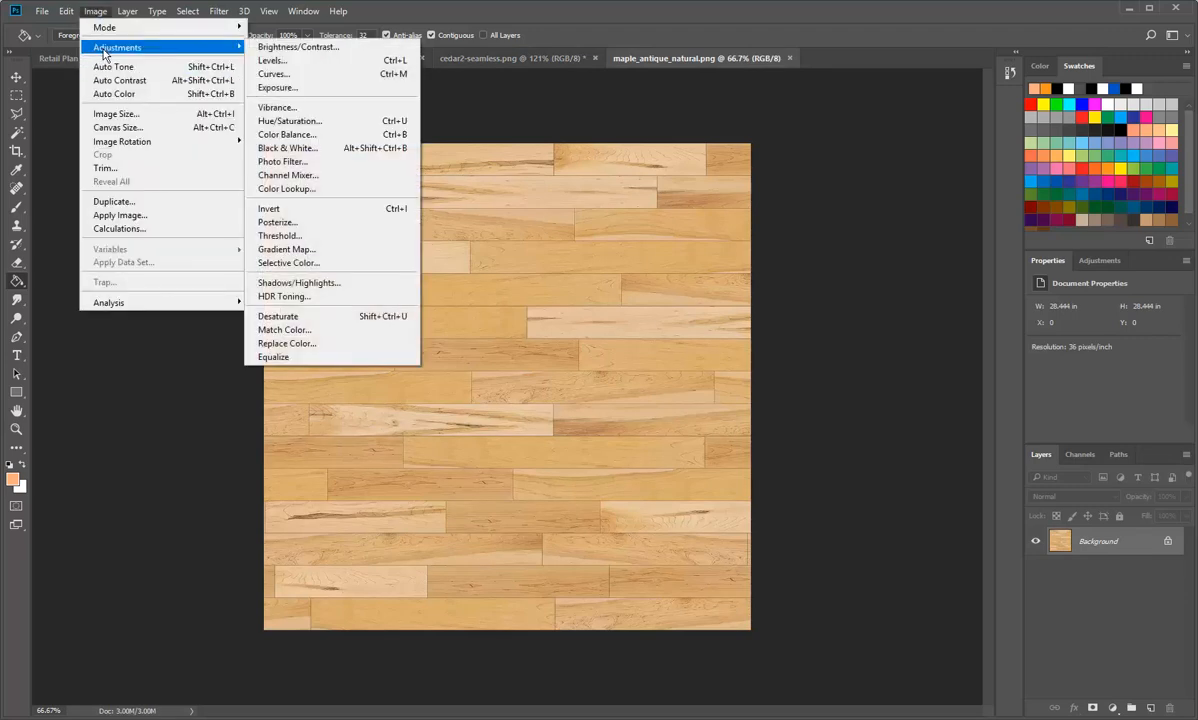
left_click(113, 113)
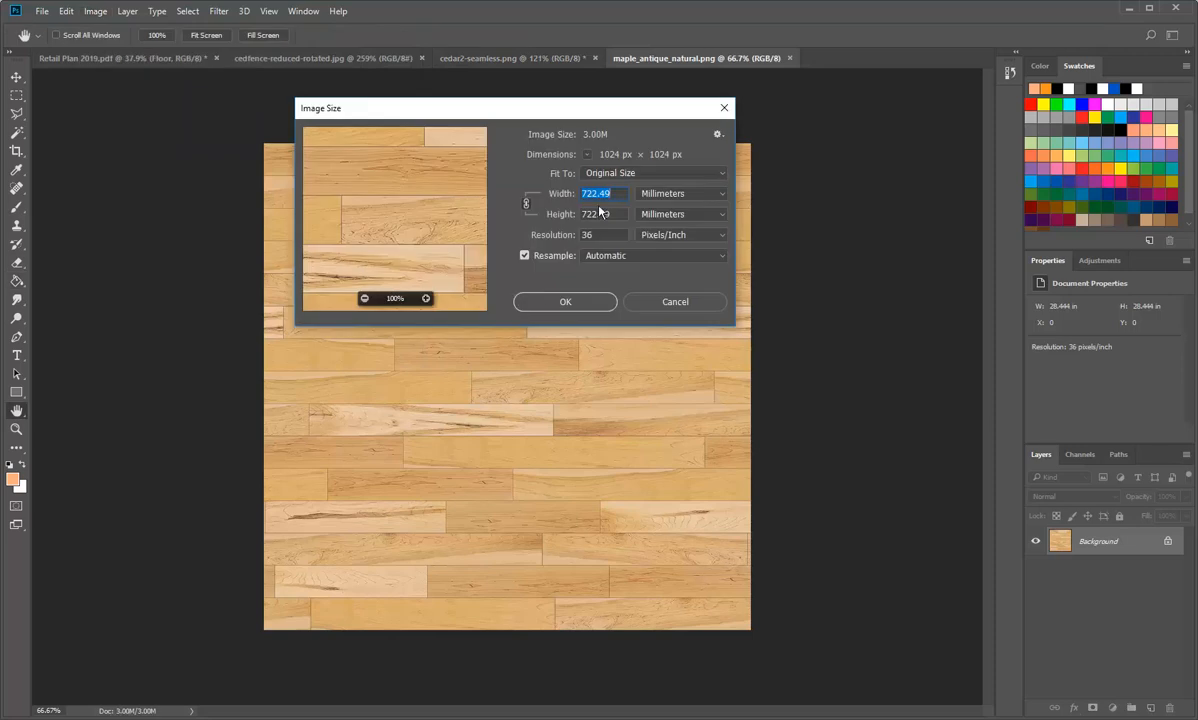
left_click(598, 235)
double_click(598, 235)
left_click(524, 255)
double_click(596, 235)
type("300")
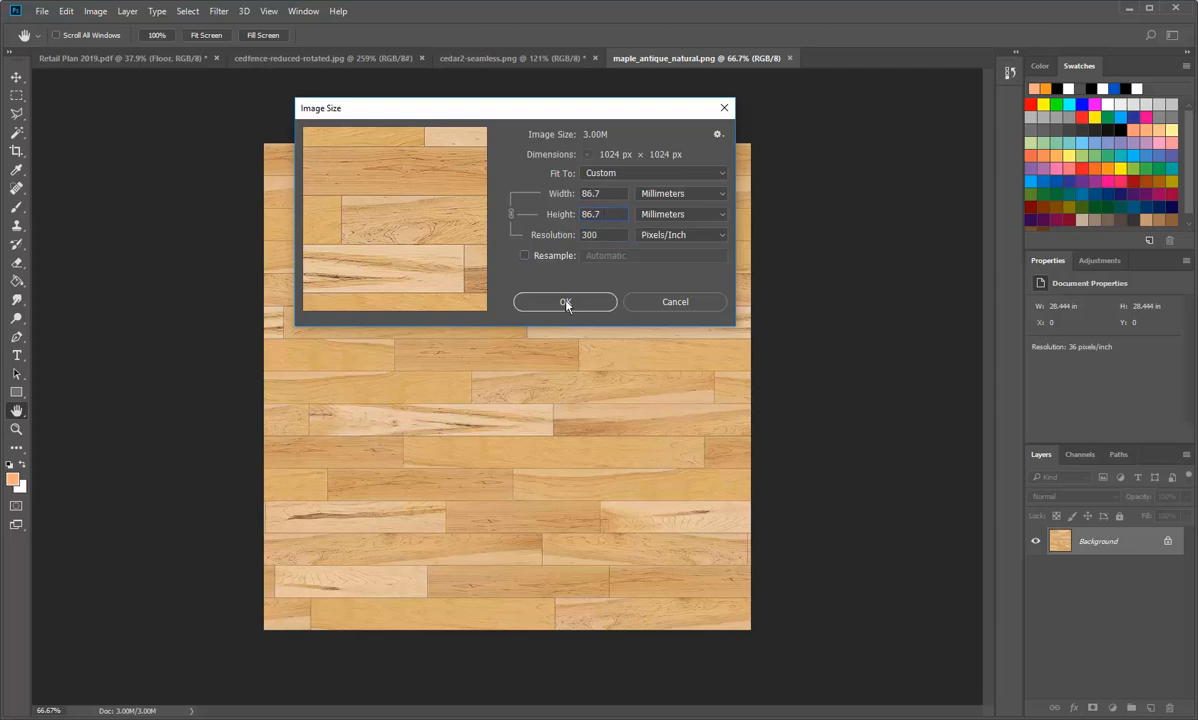
left_click(566, 303)
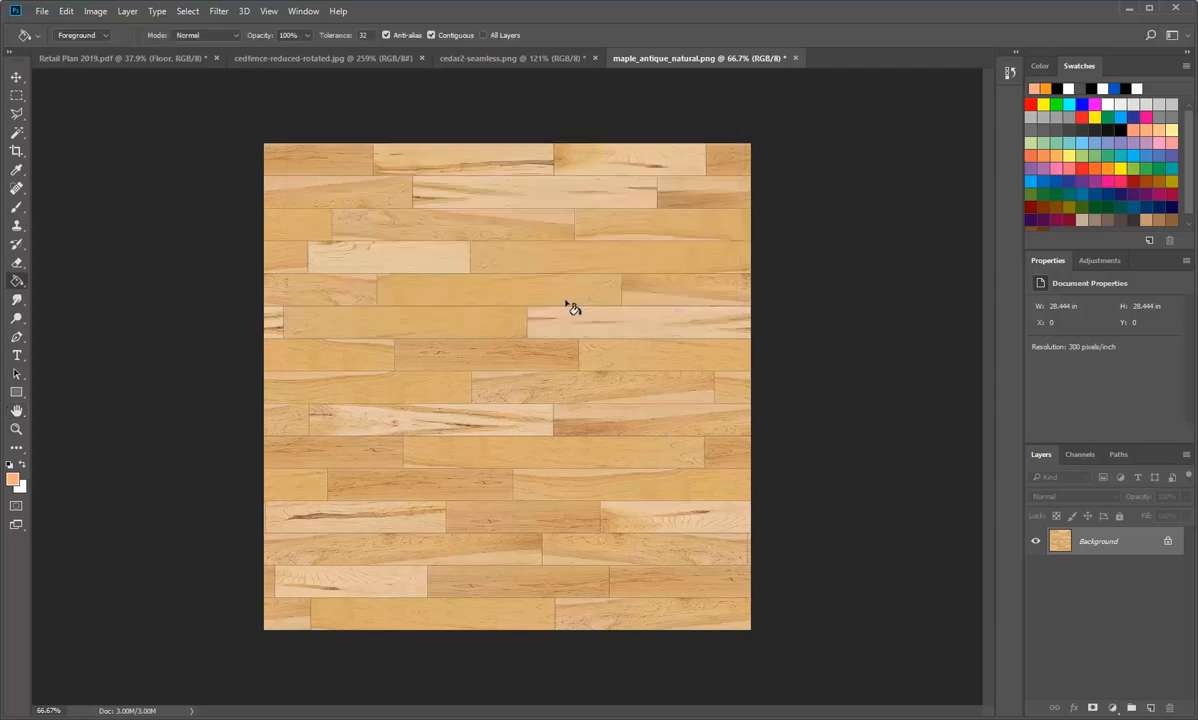
Step: Resize the maple_antique_natural image to 50 × 50 mm at 300 pixels/inch with automatic resampling, after trying 30 and 40 mm
left_click(92, 11)
left_click(114, 114)
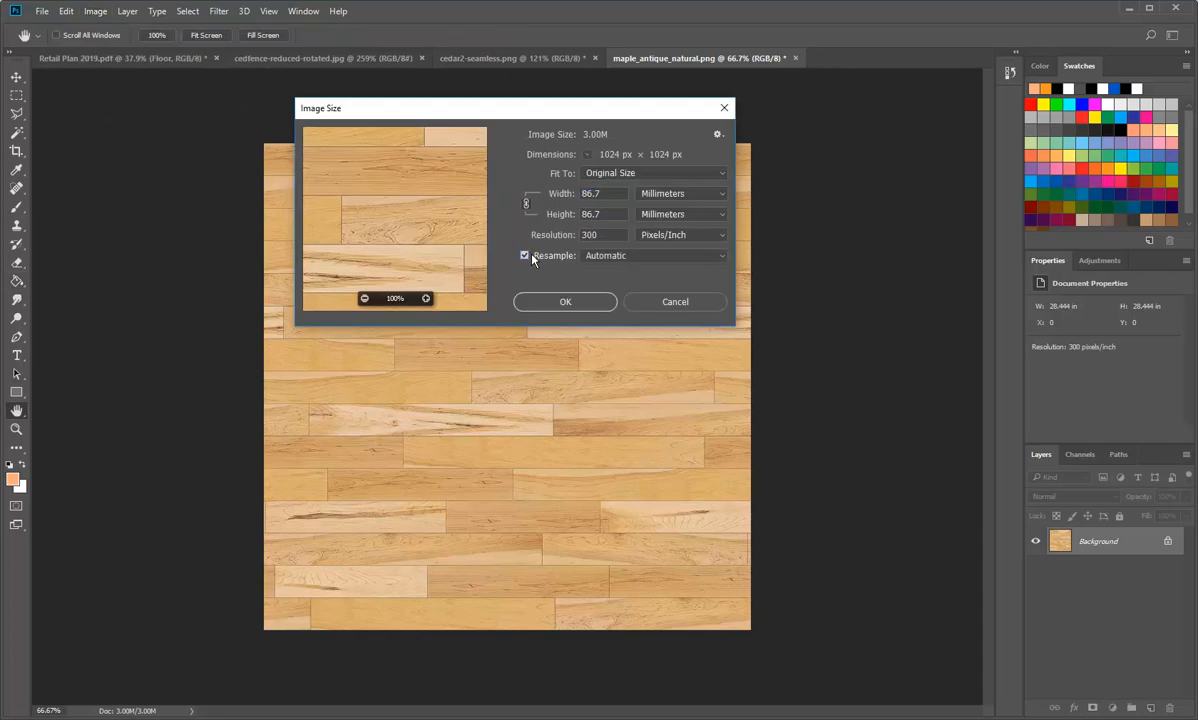
double_click(605, 195)
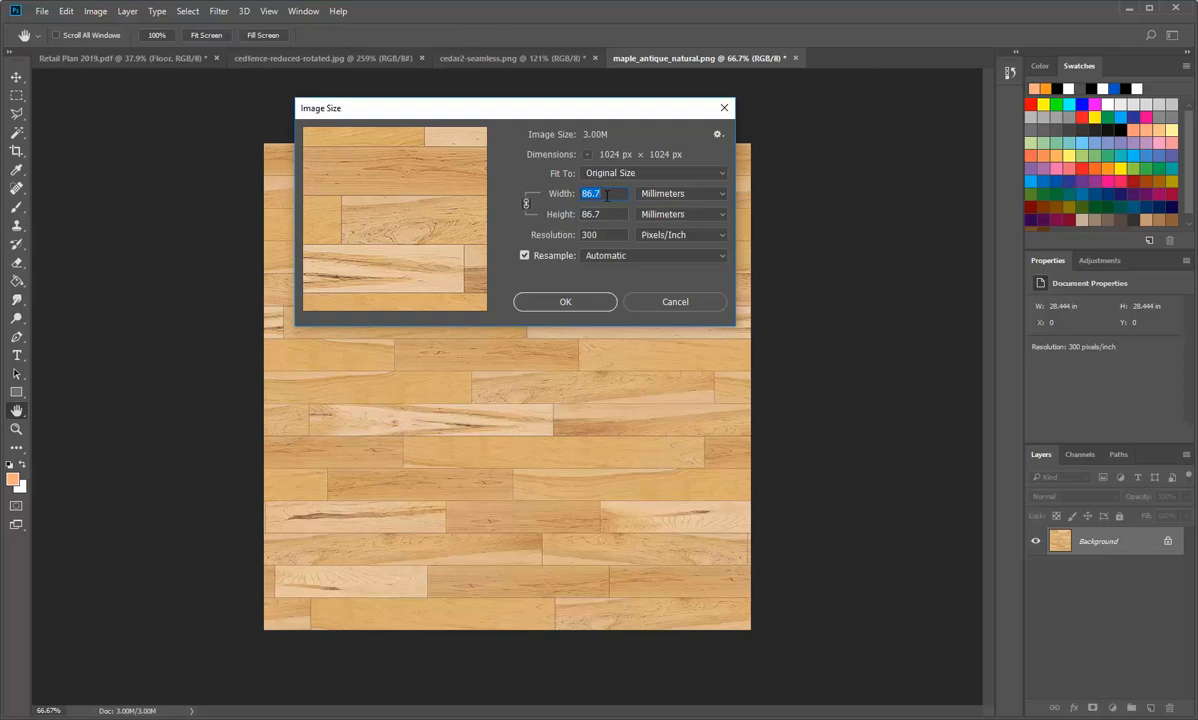
type("30")
key("Tab")
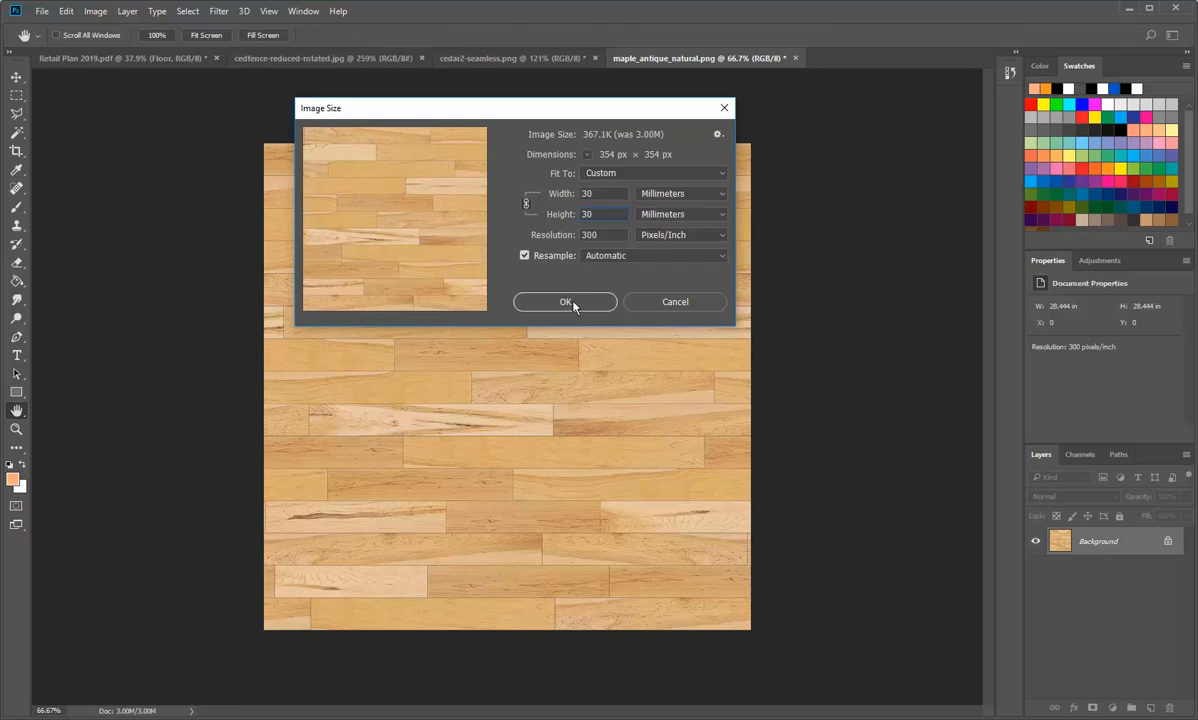
left_click(541, 196)
type("40")
left_click(609, 211)
left_click(548, 194)
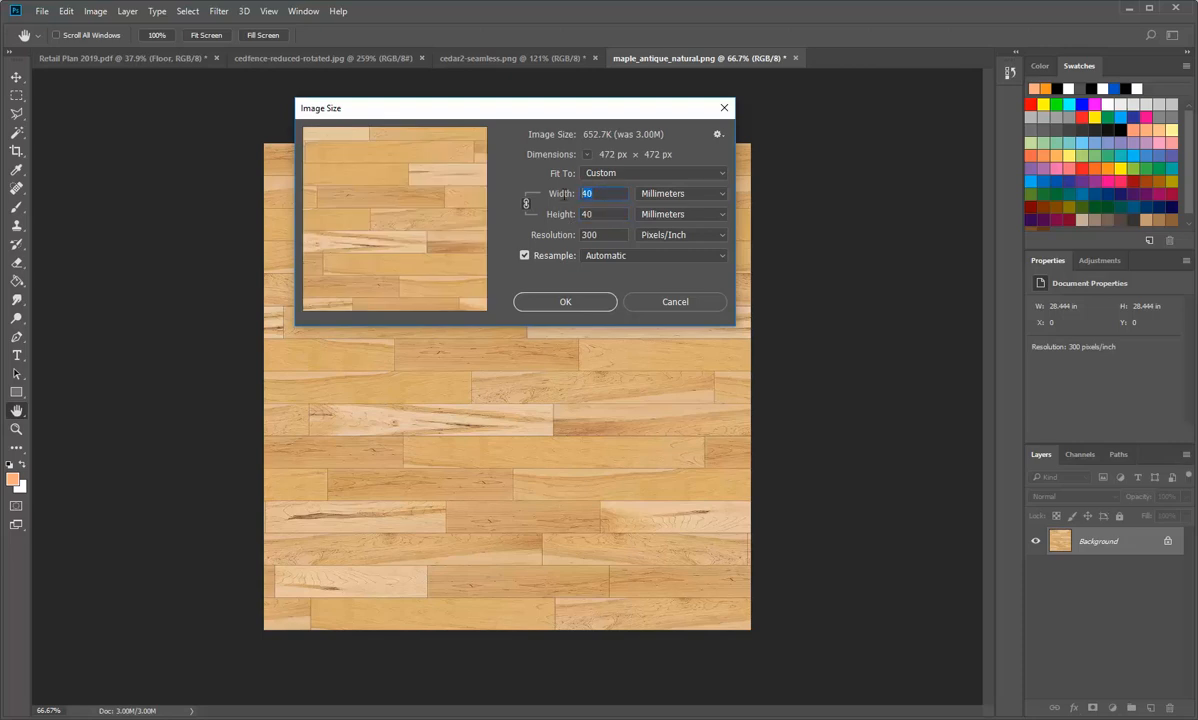
type("50")
left_click(601, 211)
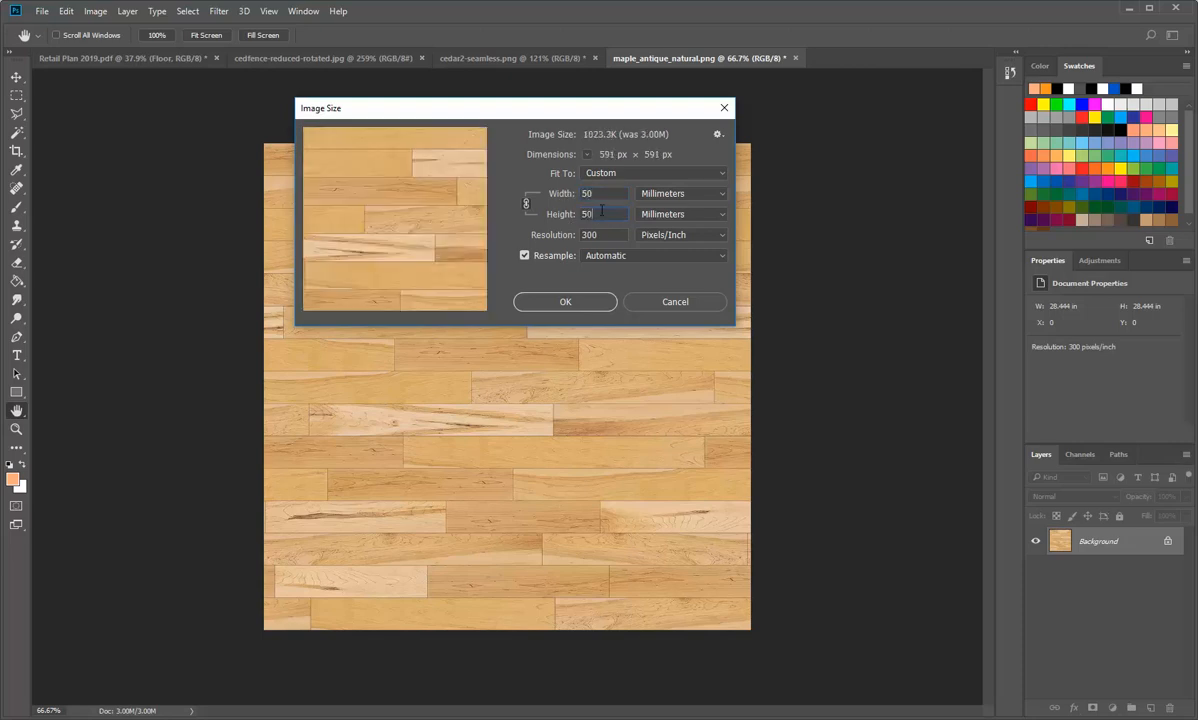
left_click(577, 305)
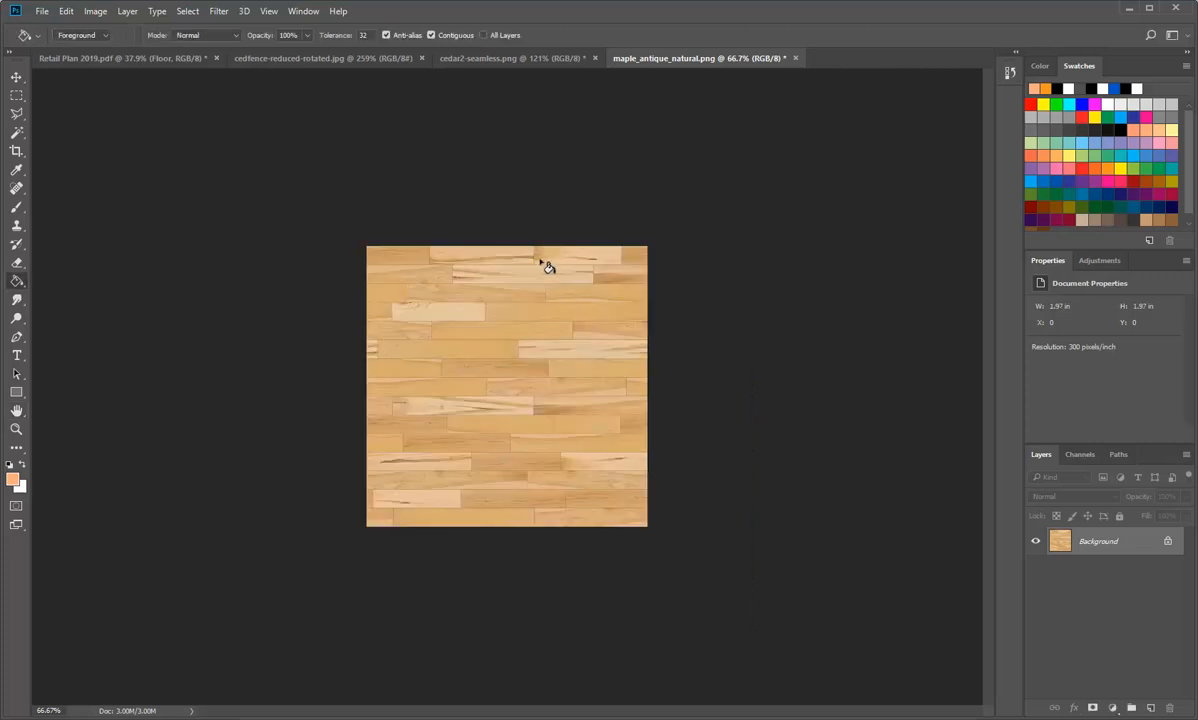
Step: Define the resized maple image as a pattern named wood-floor-map
left_click(65, 11)
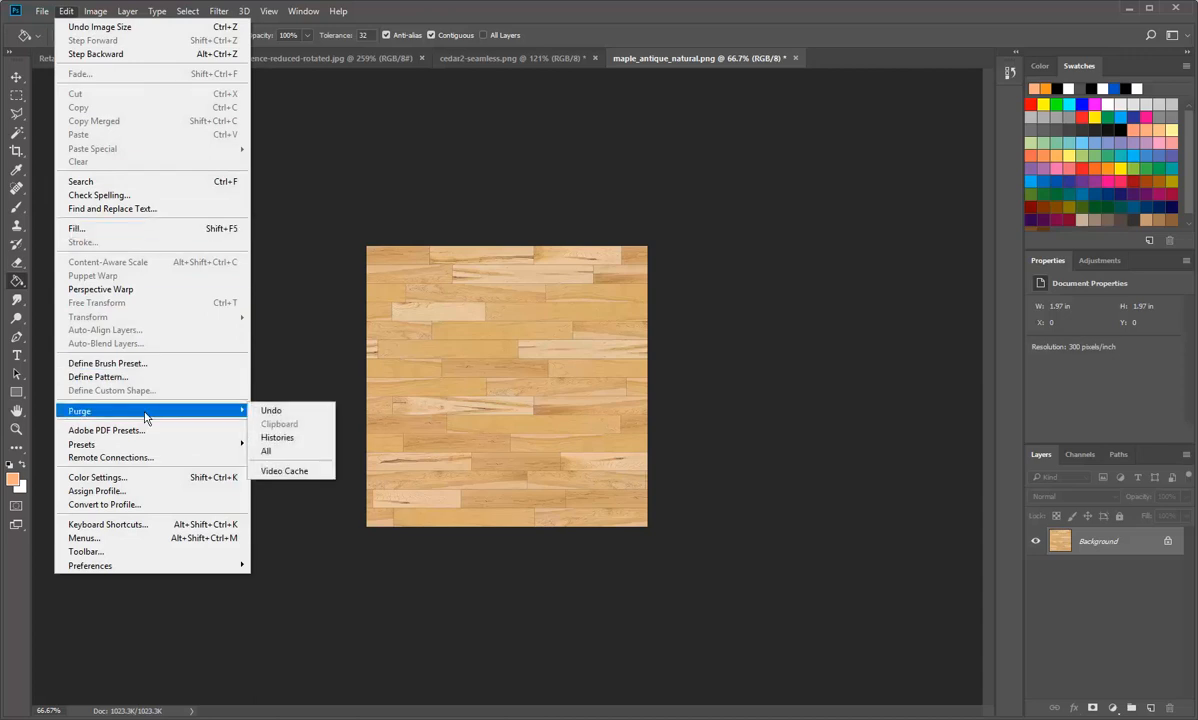
left_click(128, 378)
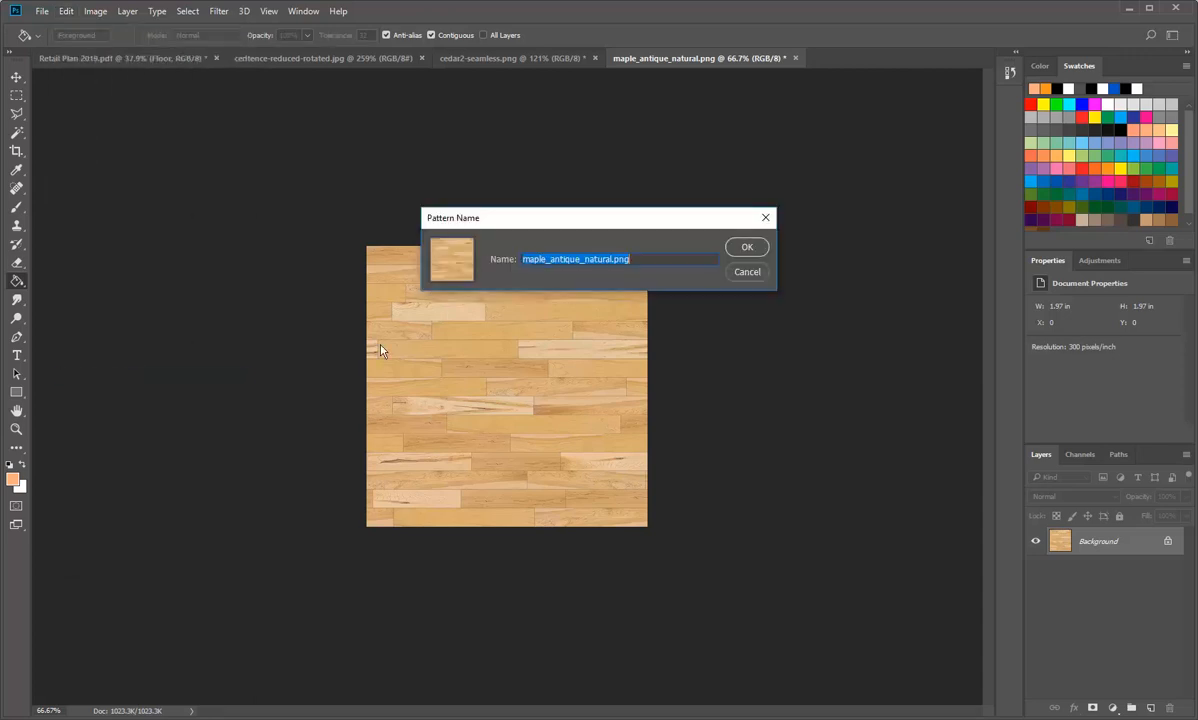
type("wood")
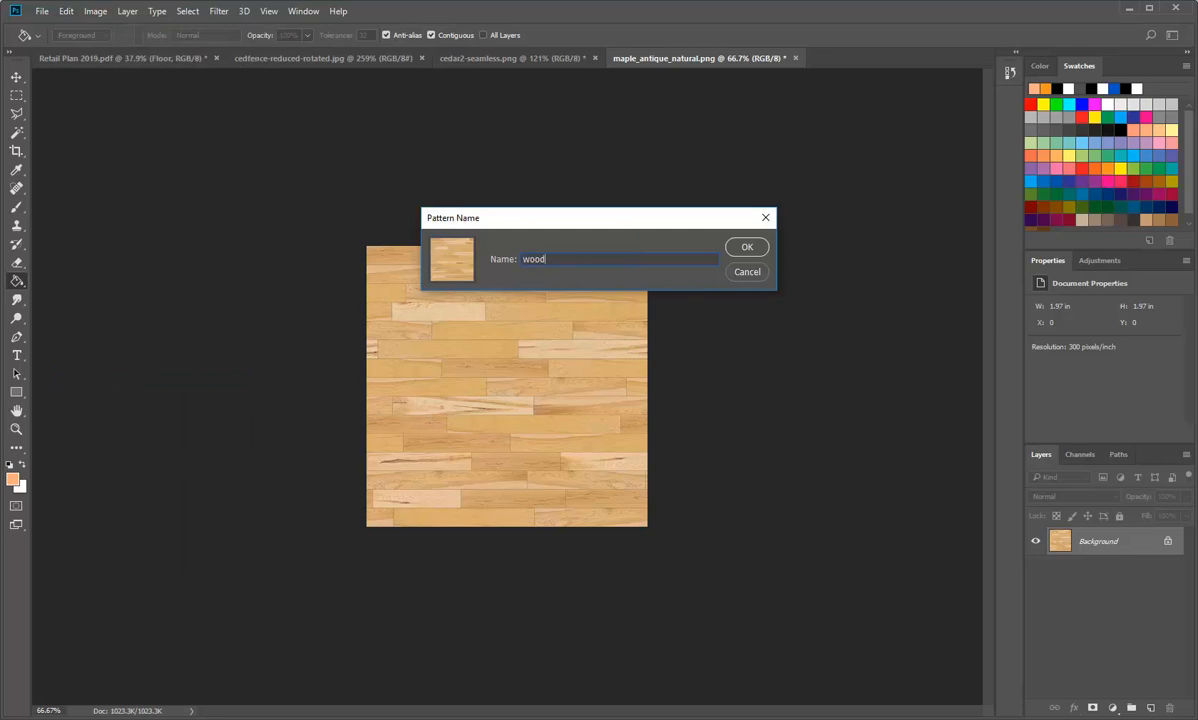
type("-floor-maple")
left_click(752, 245)
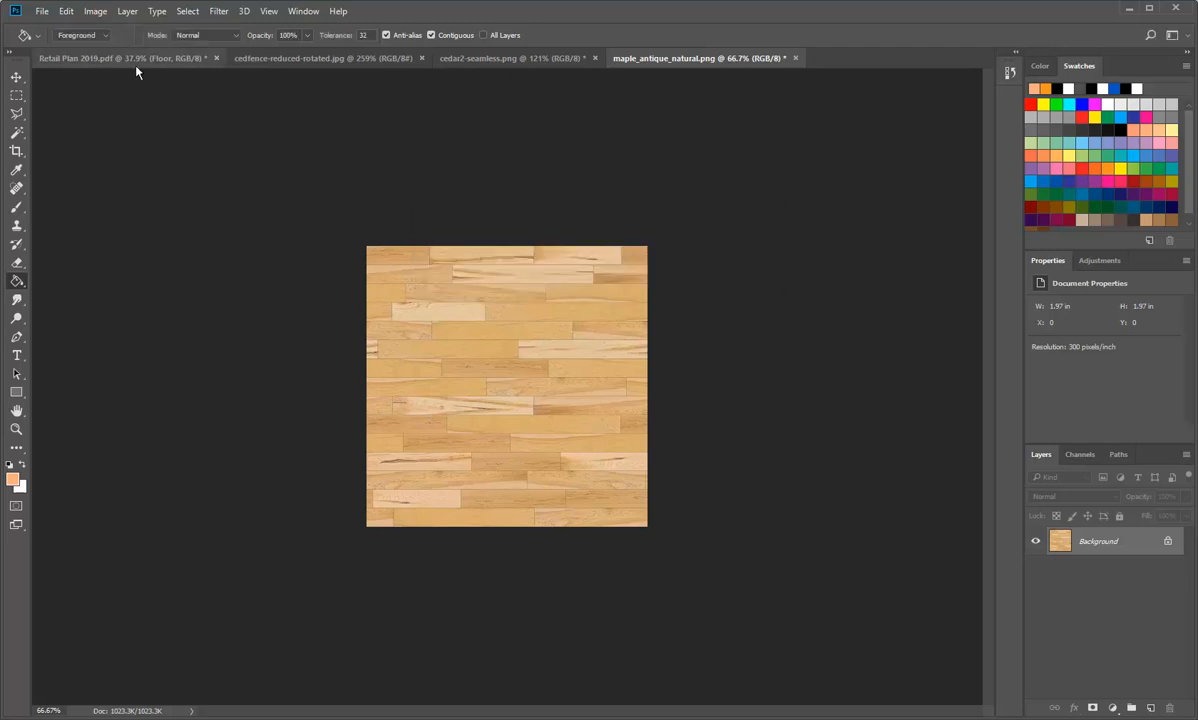
Step: Fill the Floor layer of Retail Plan 2019.pdf with the new maple wood pattern
left_click(290, 57)
left_click(175, 57)
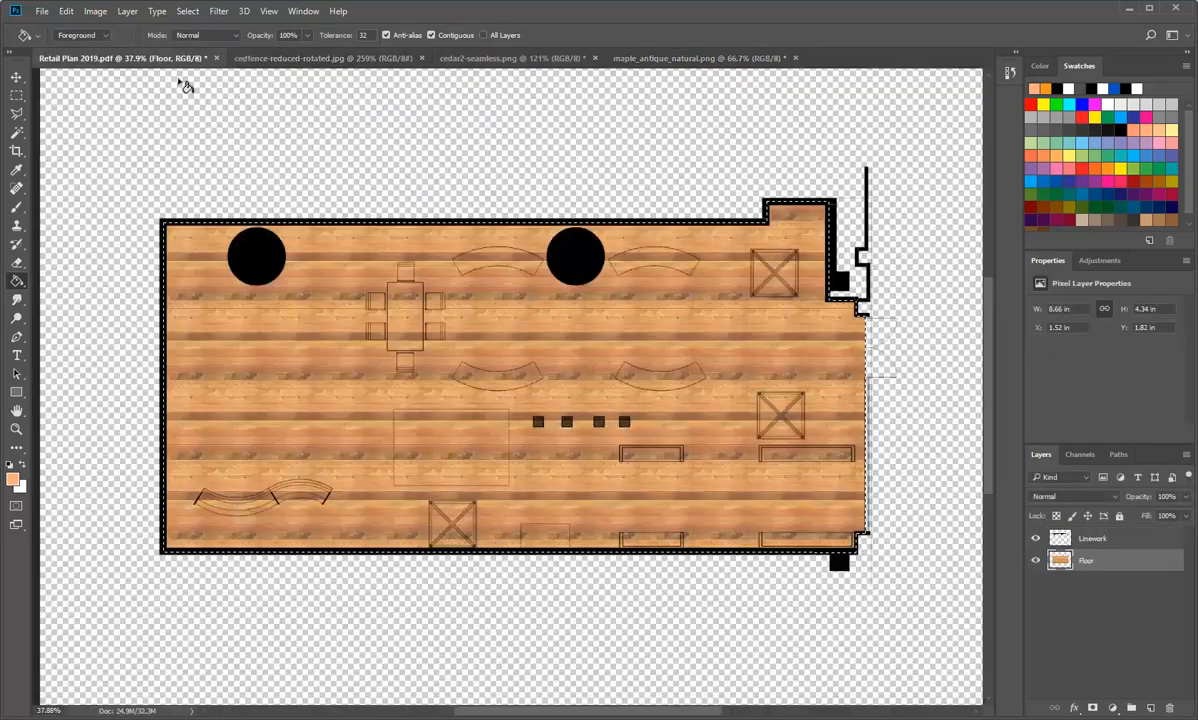
left_click(65, 11)
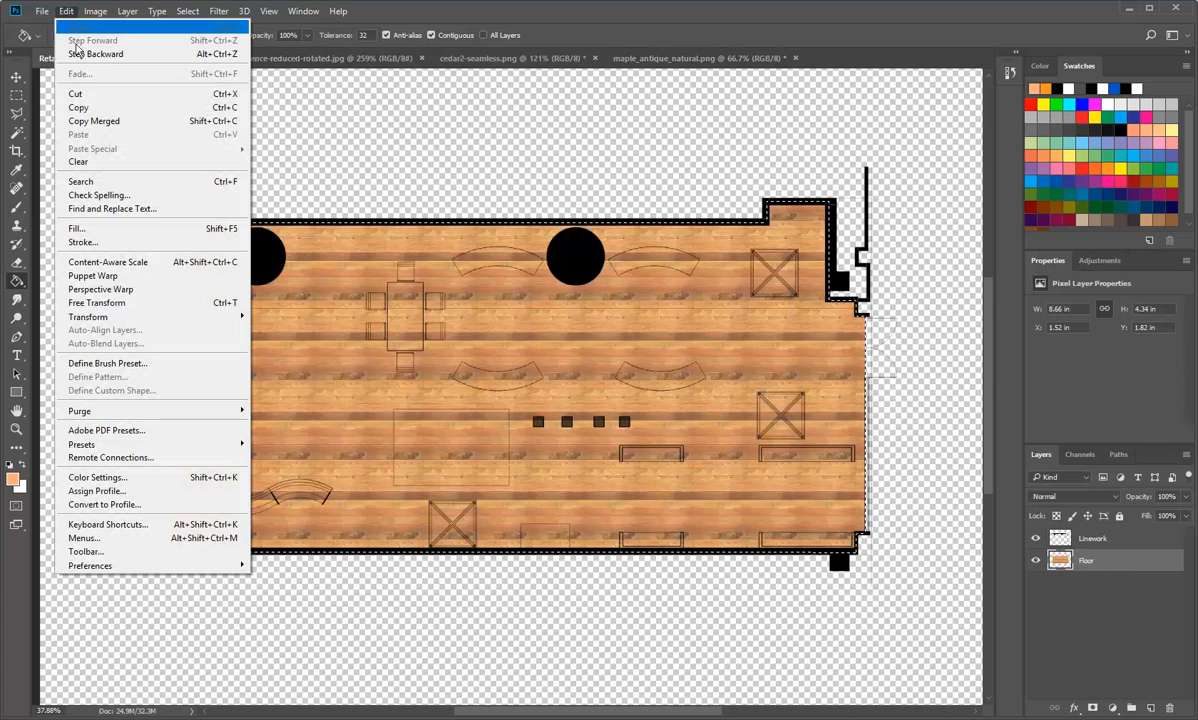
left_click(138, 235)
left_click(575, 250)
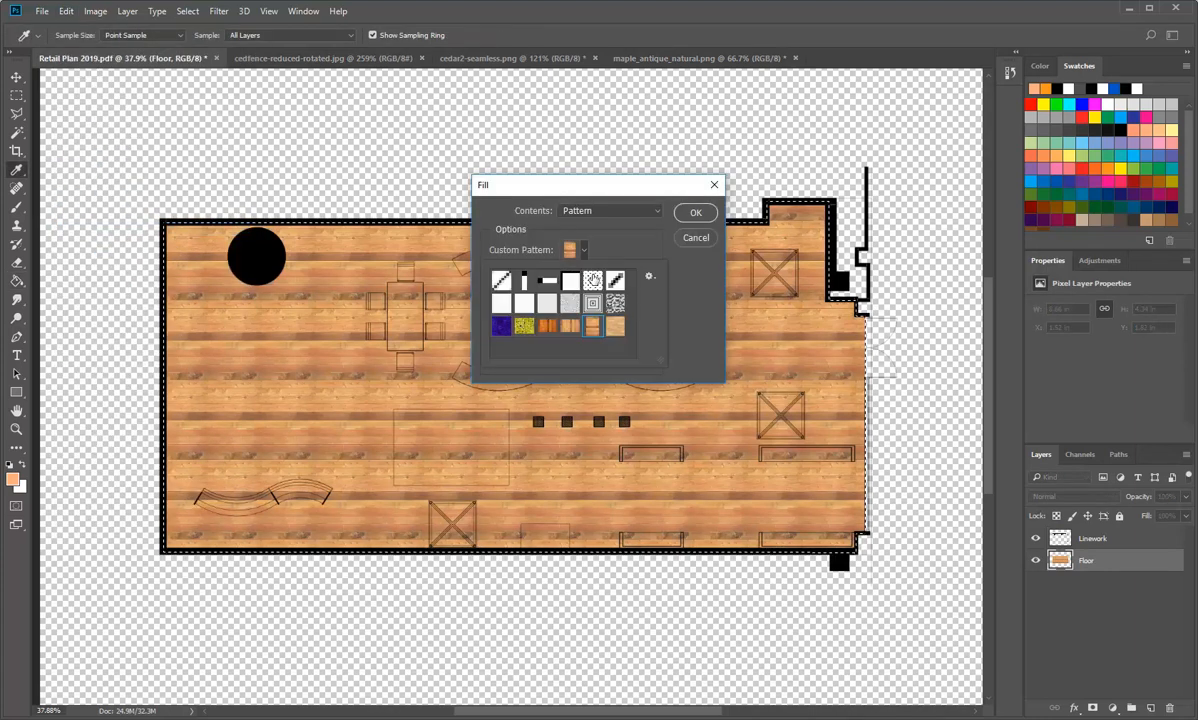
left_click(614, 336)
left_click(697, 214)
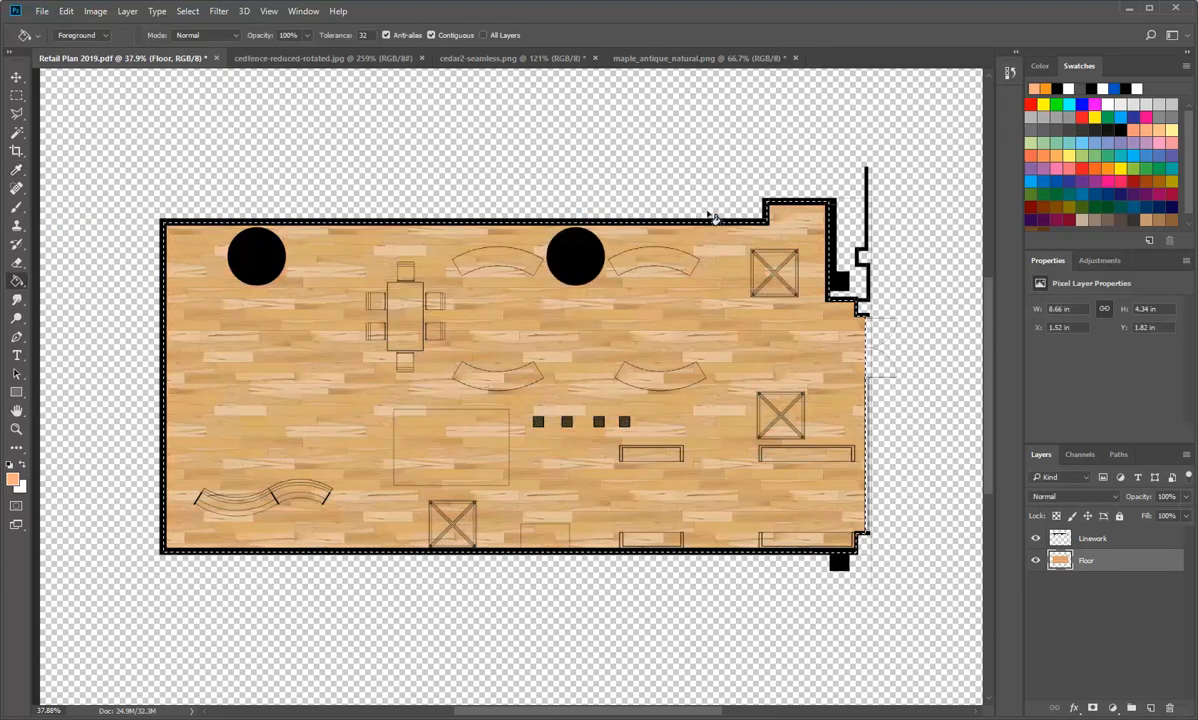
Step: Resize the maple_antique_natural image to 30 × 30 mm at 300 pixels/inch with automatic resampling
left_click(700, 58)
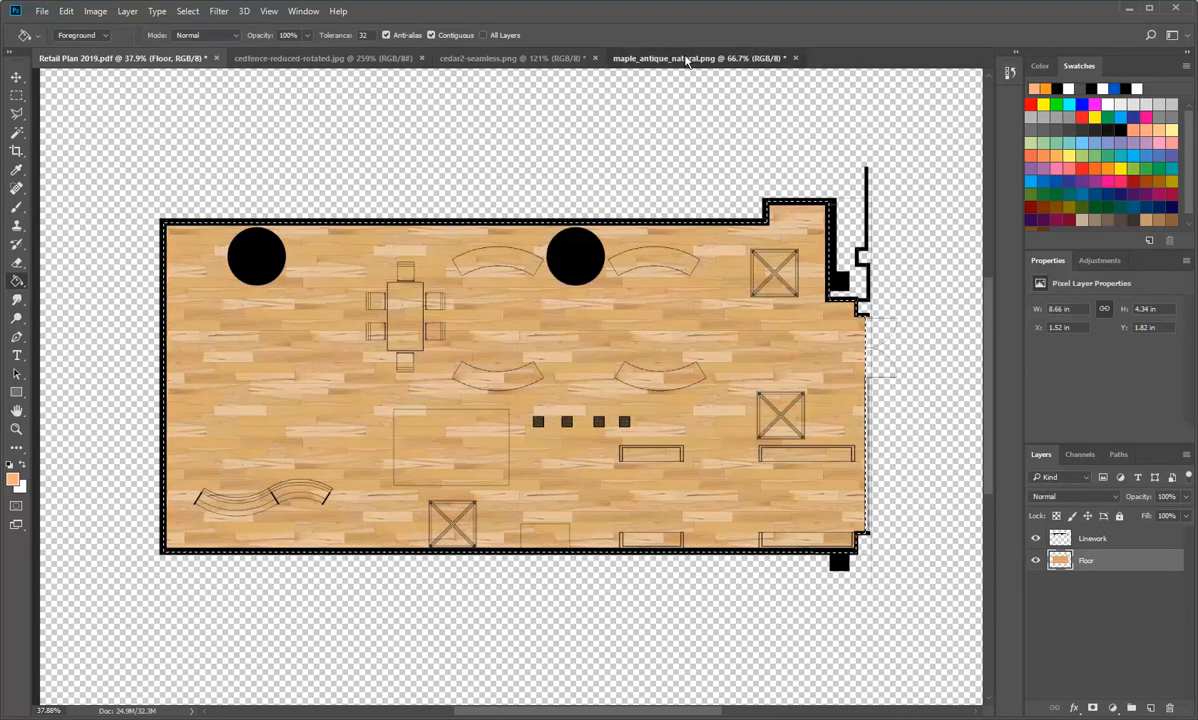
left_click(95, 11)
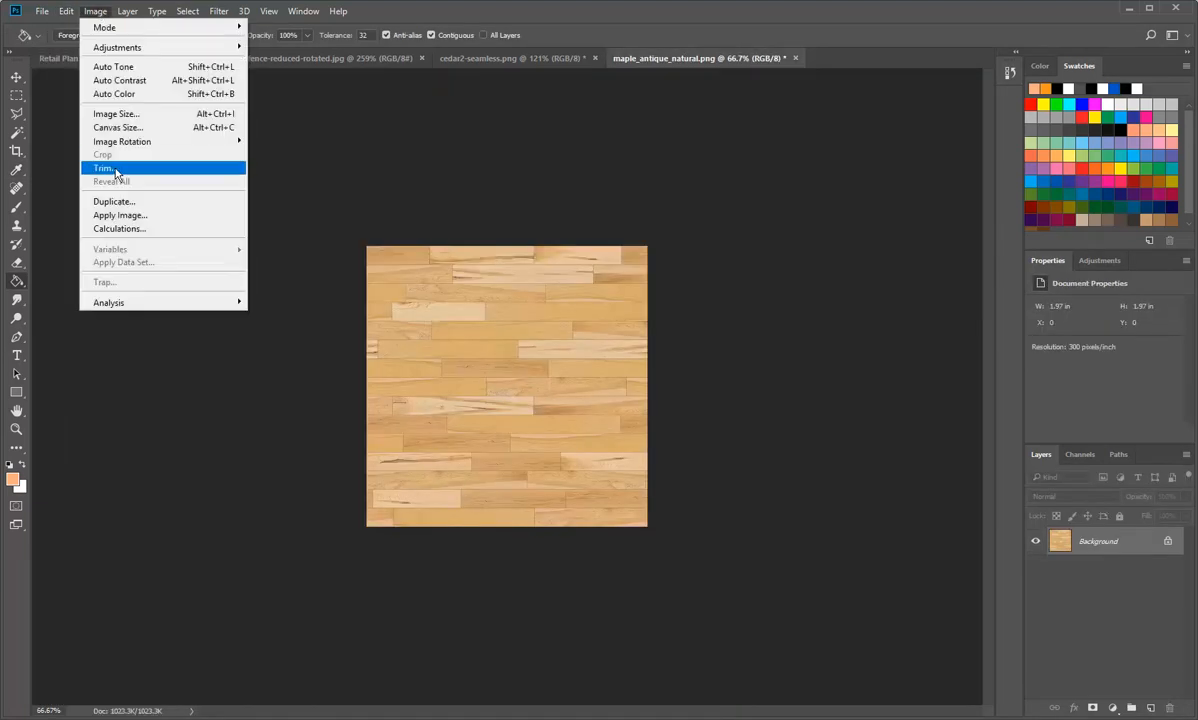
left_click(116, 113)
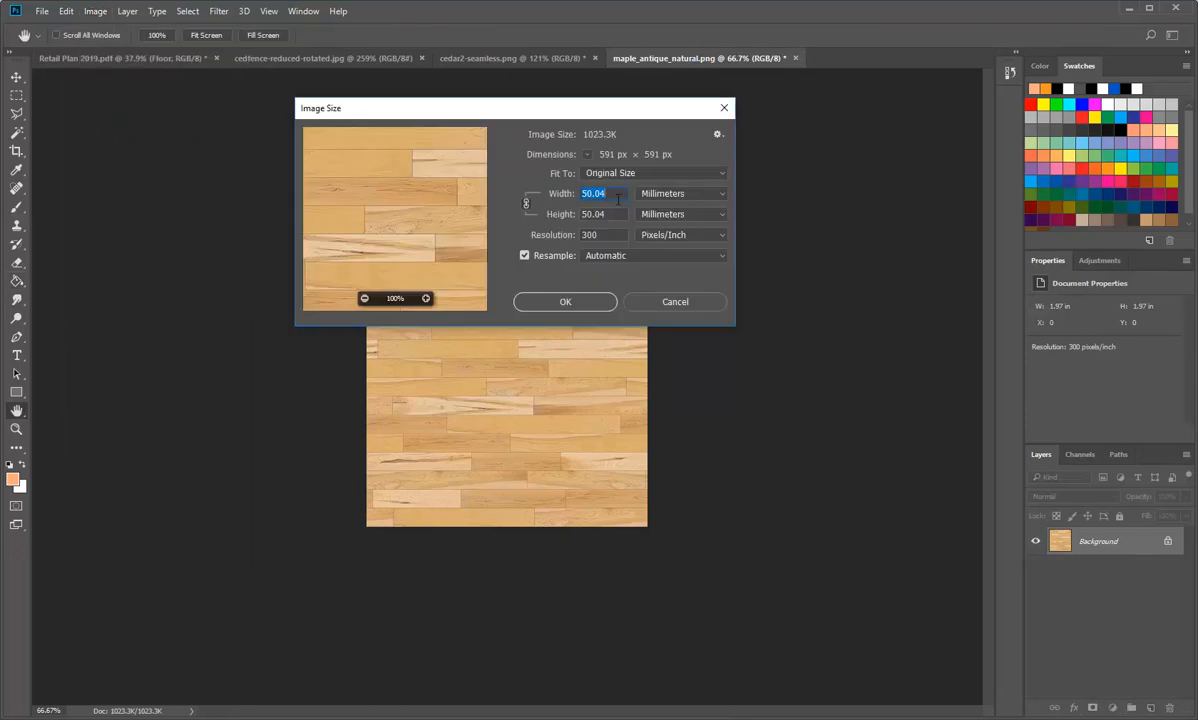
type("3")
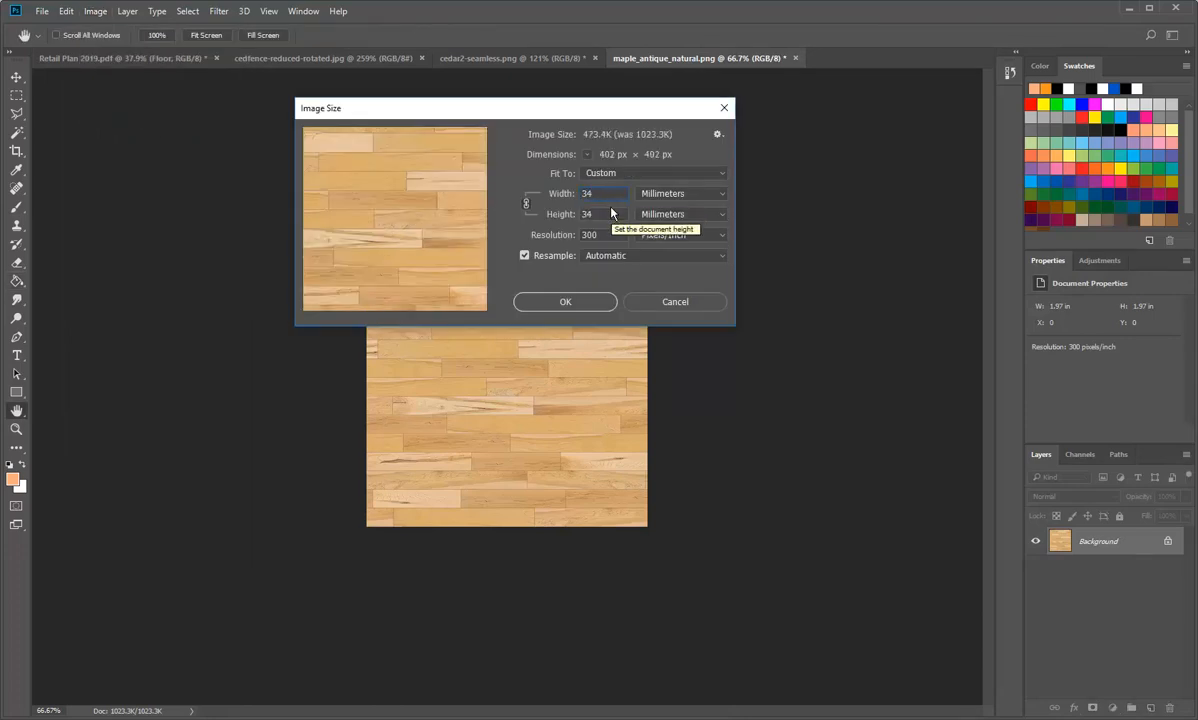
type("0")
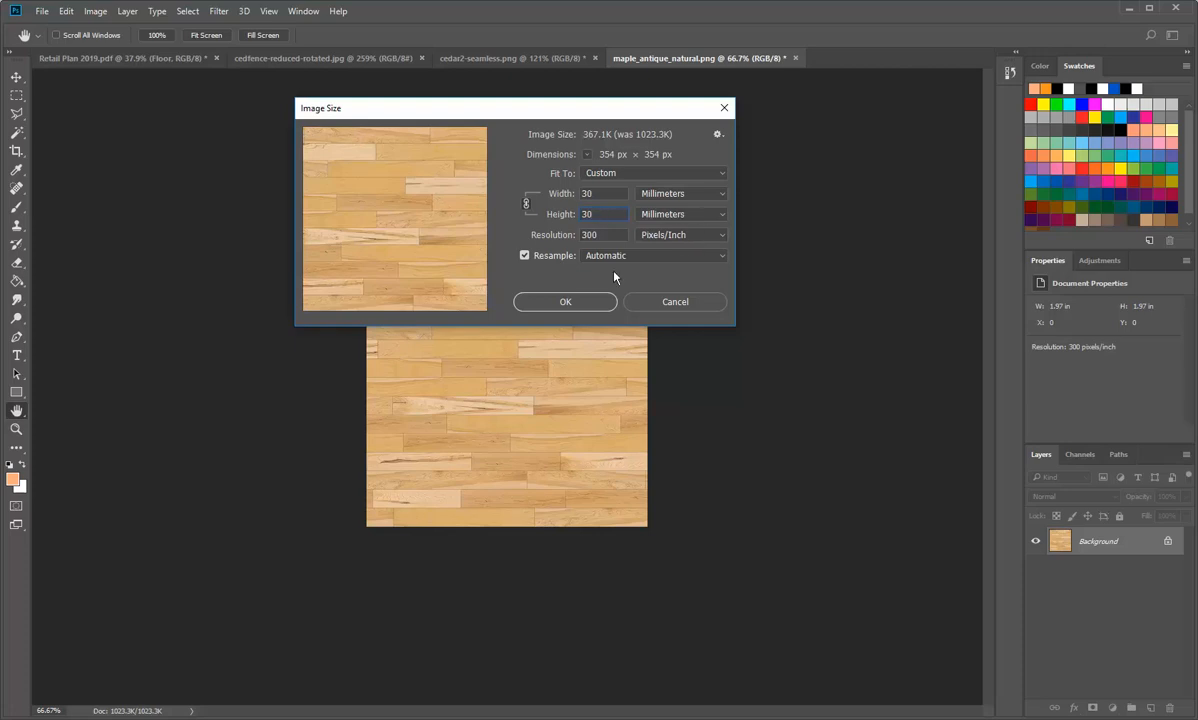
left_click(566, 302)
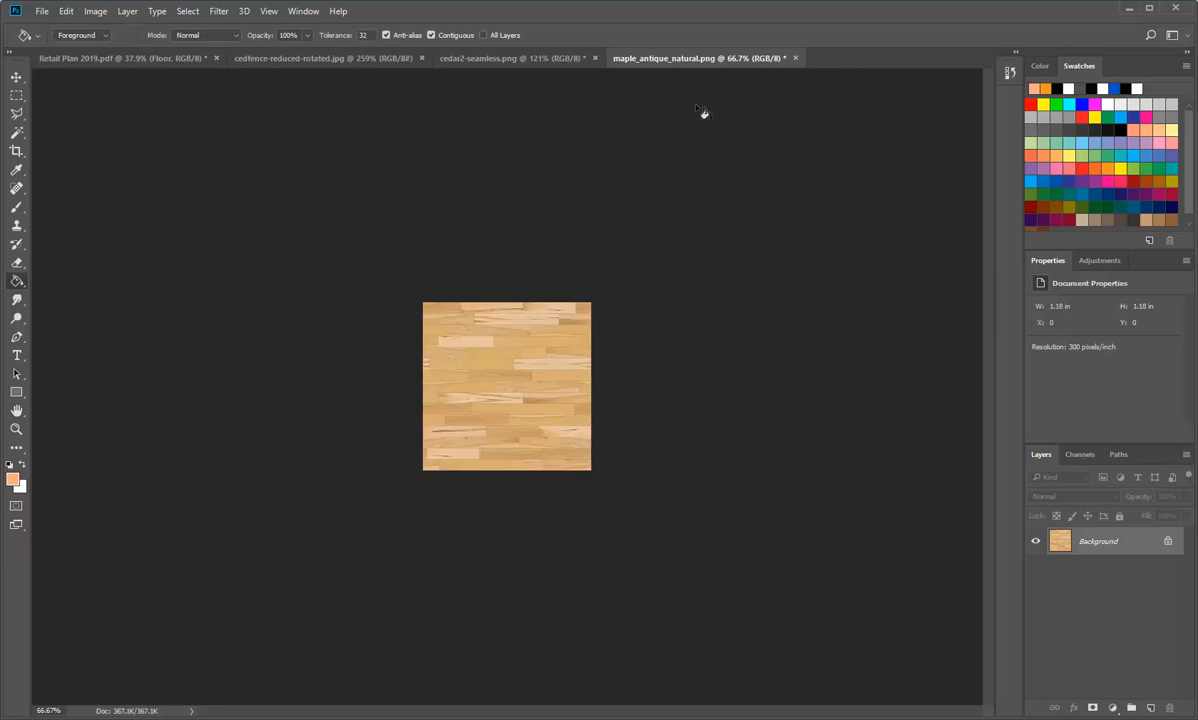
Step: Return to Retail Plan 2019.pdf and enable a Pattern Overlay layer style on the Floor layer
left_click(64, 11)
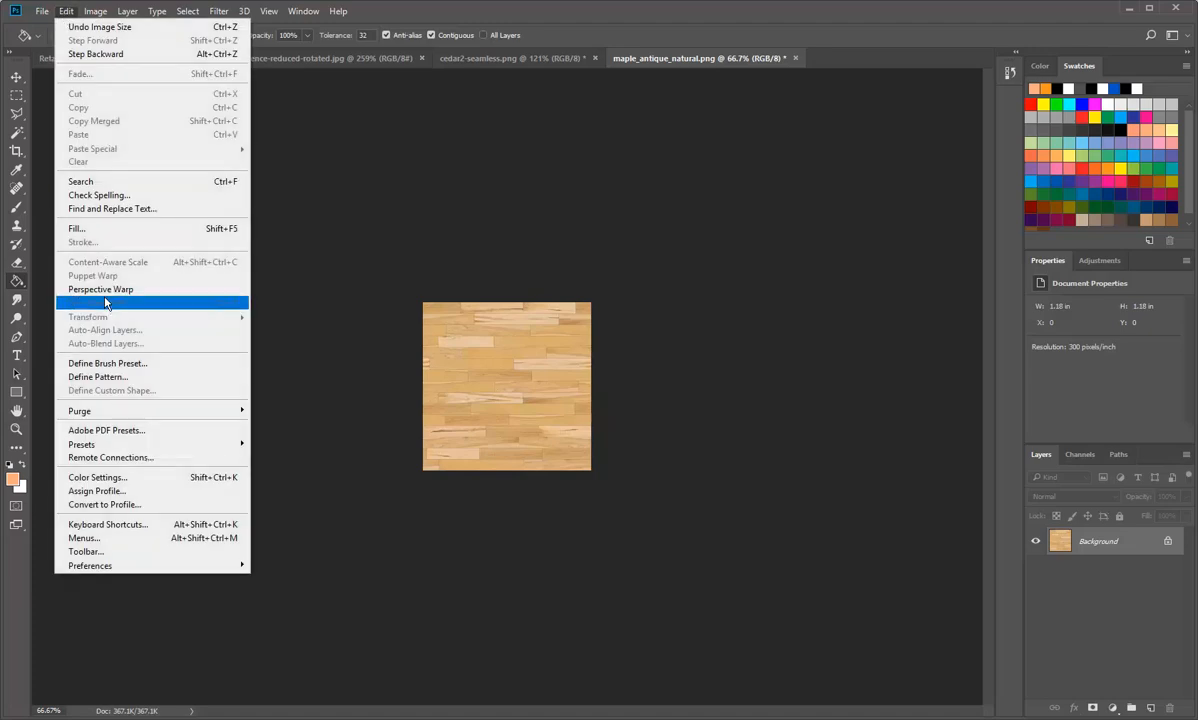
left_click(80, 14)
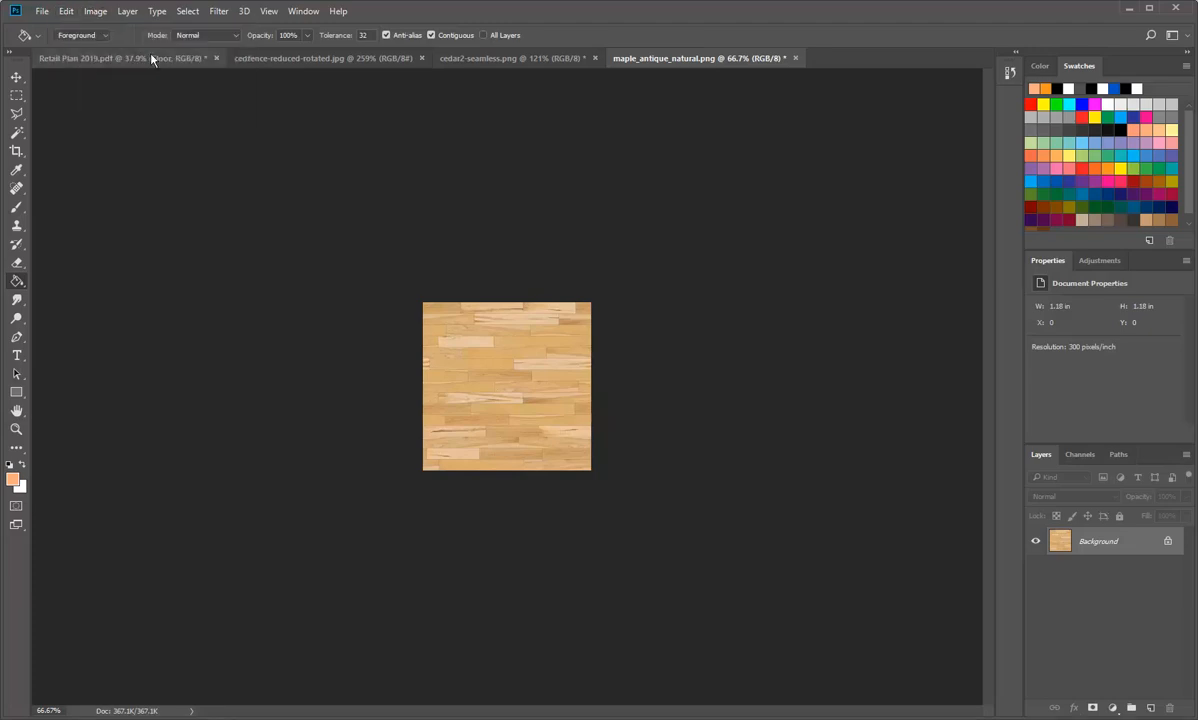
left_click(137, 55)
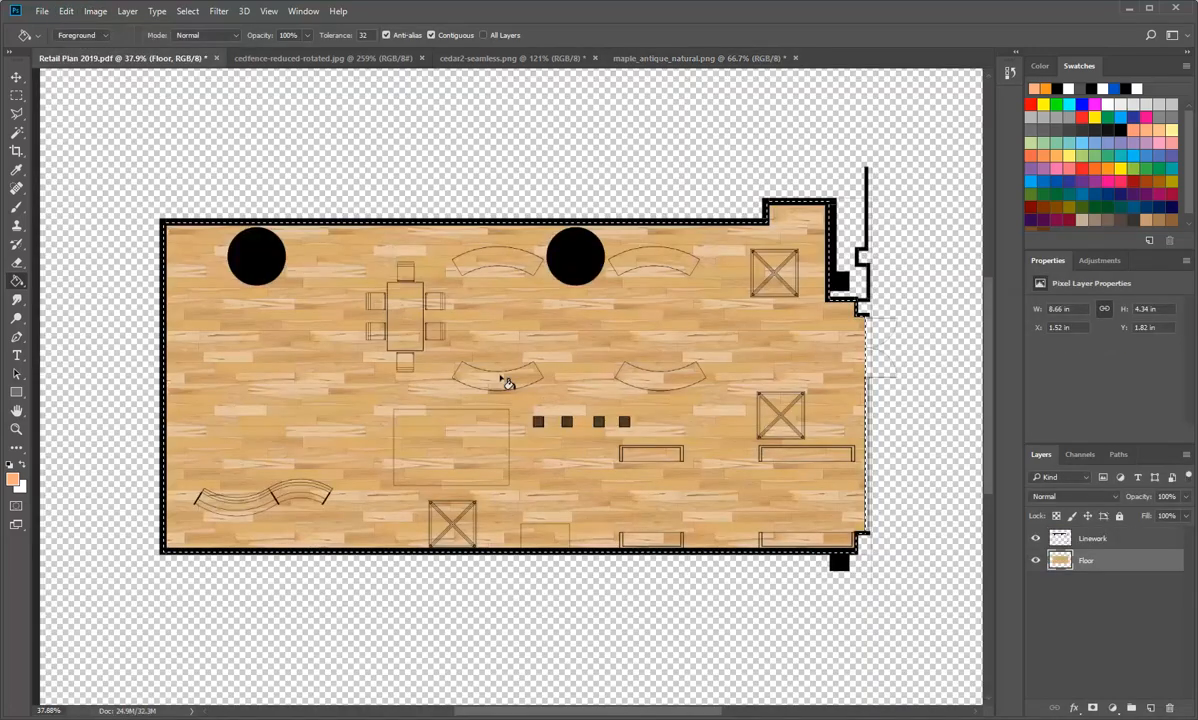
double_click(1058, 561)
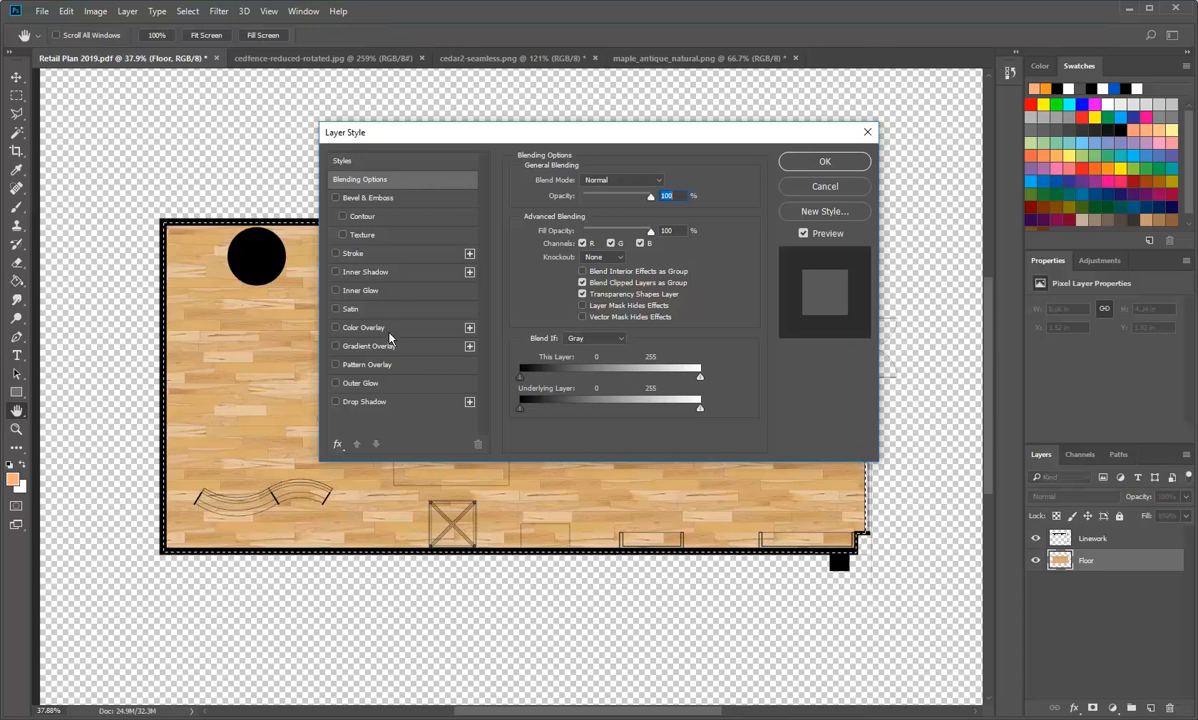
left_click(336, 365)
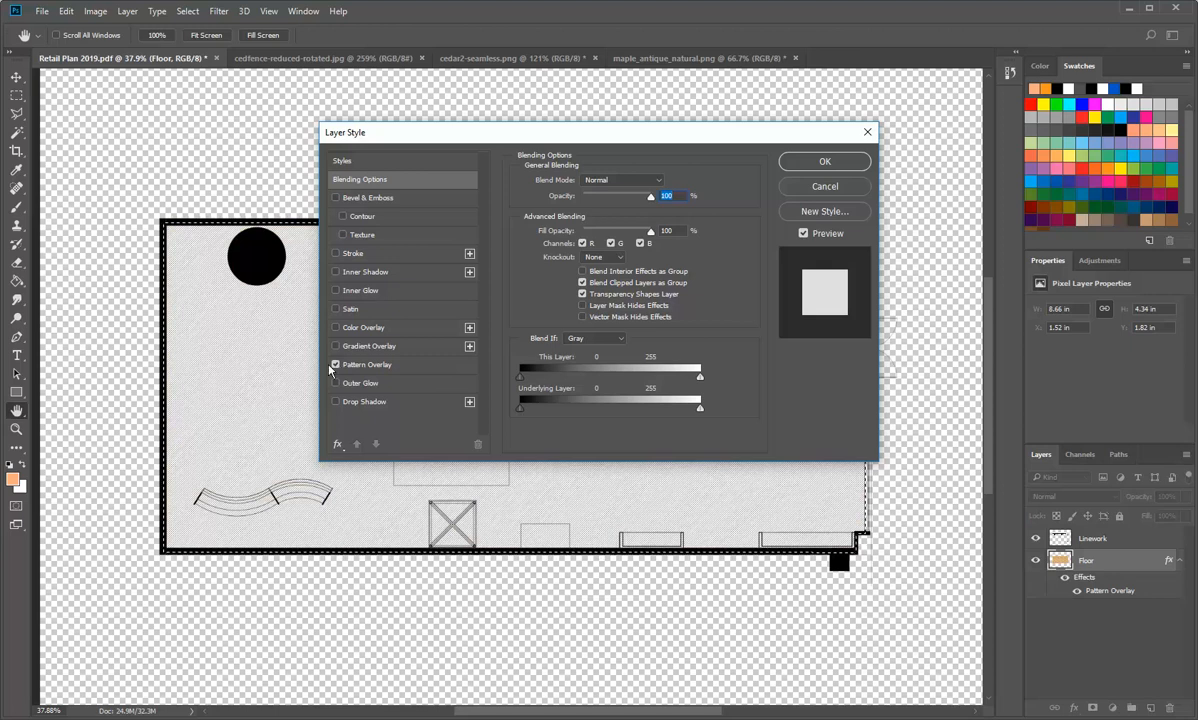
left_click(374, 366)
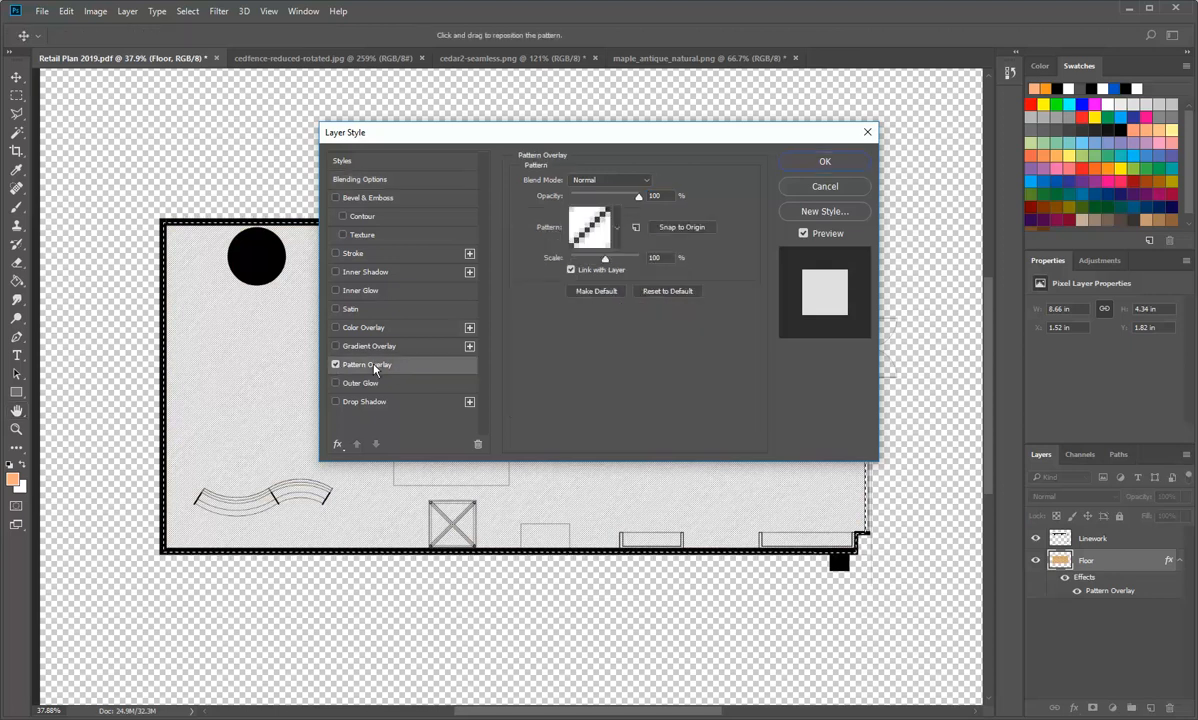
Step: Set the Floor layer's overlay to the maple wood pattern, scale it to 53%, and apply the style
left_click(617, 228)
left_click(636, 318)
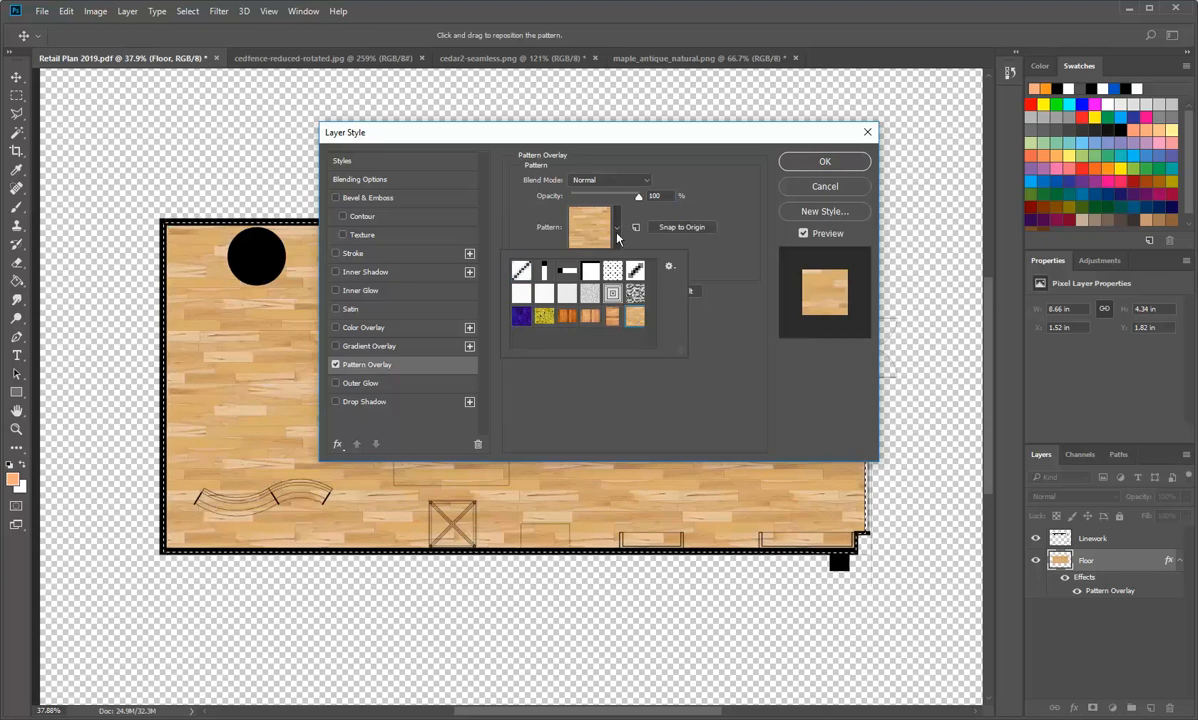
left_click(577, 217)
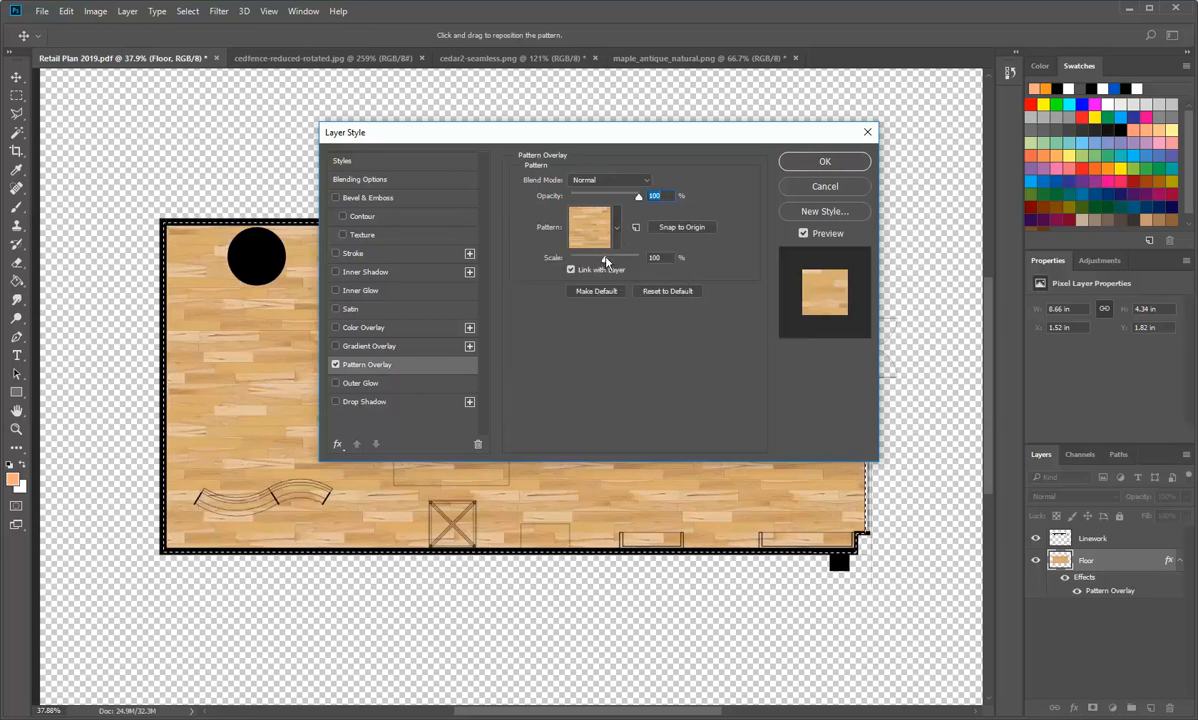
left_click_drag(604, 261, 589, 267)
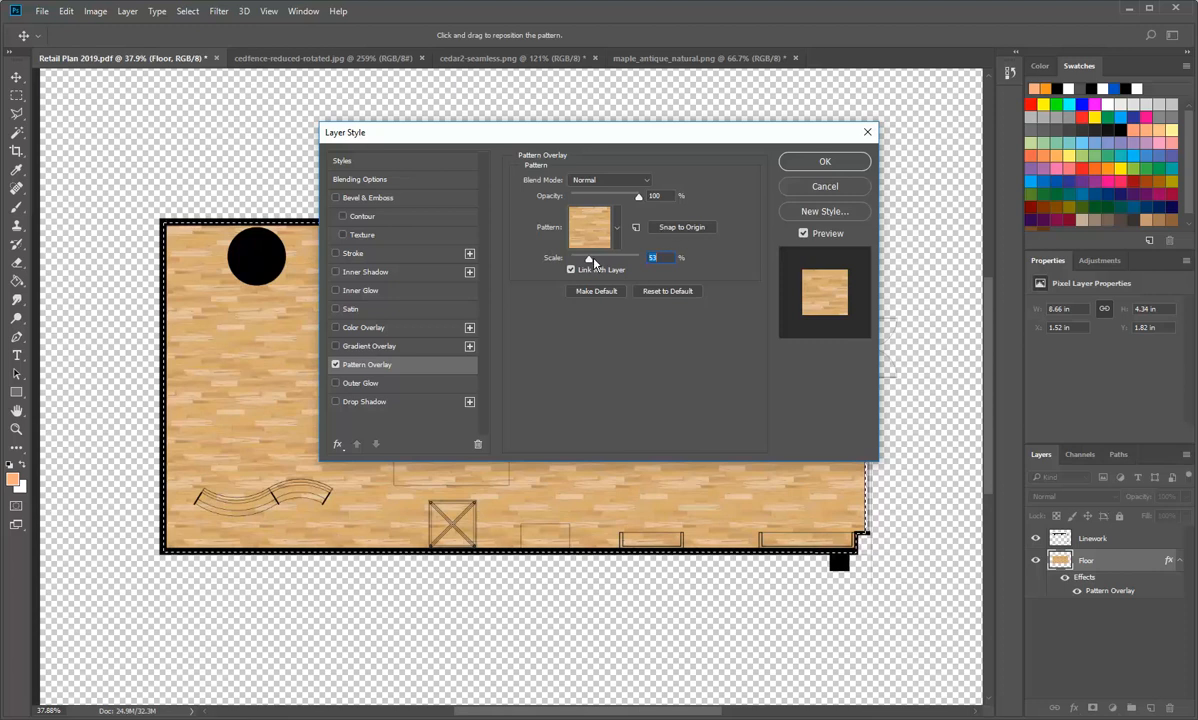
left_click(834, 167)
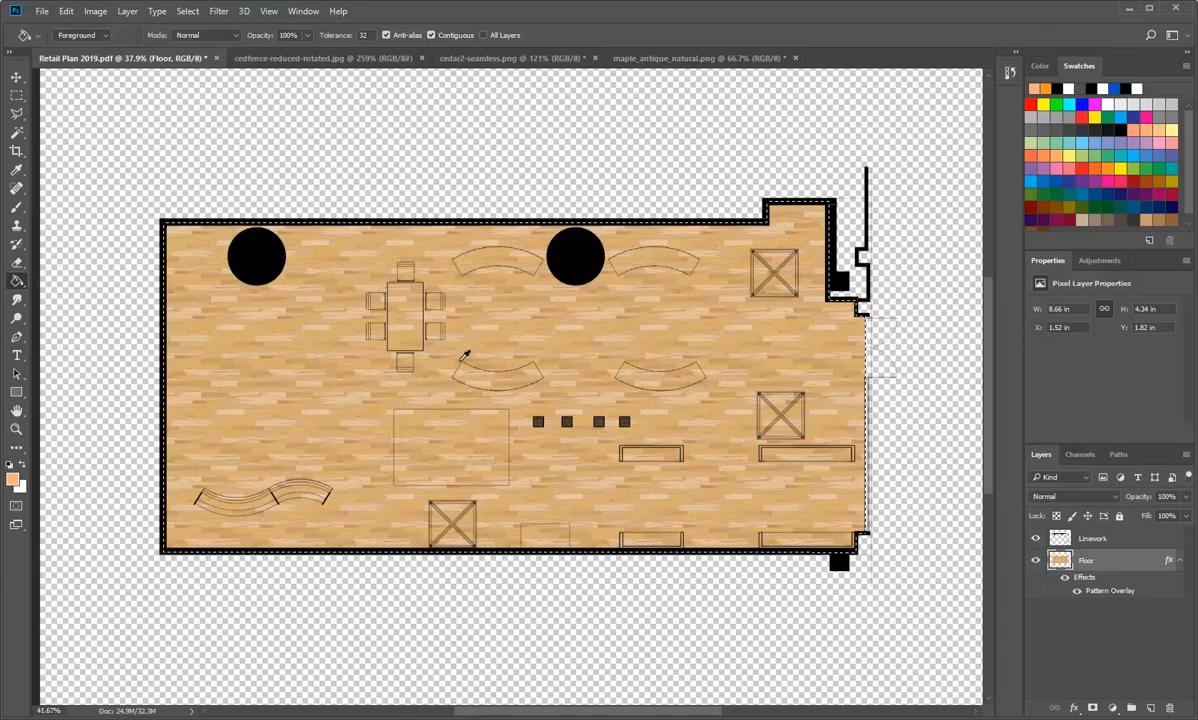
Step: Examine the scaled maple pattern around the table and chairs, and check the Floor layer's style settings without changing them
scroll(463, 356, "up", 2)
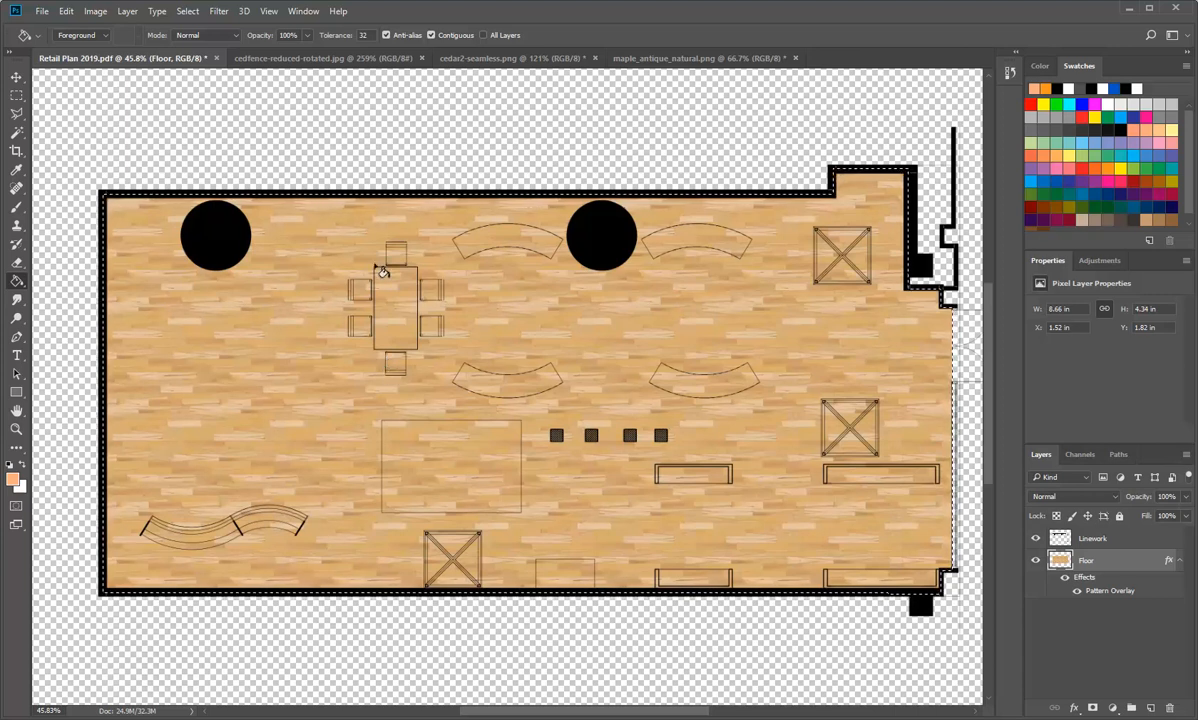
scroll(387, 282, "up", 5)
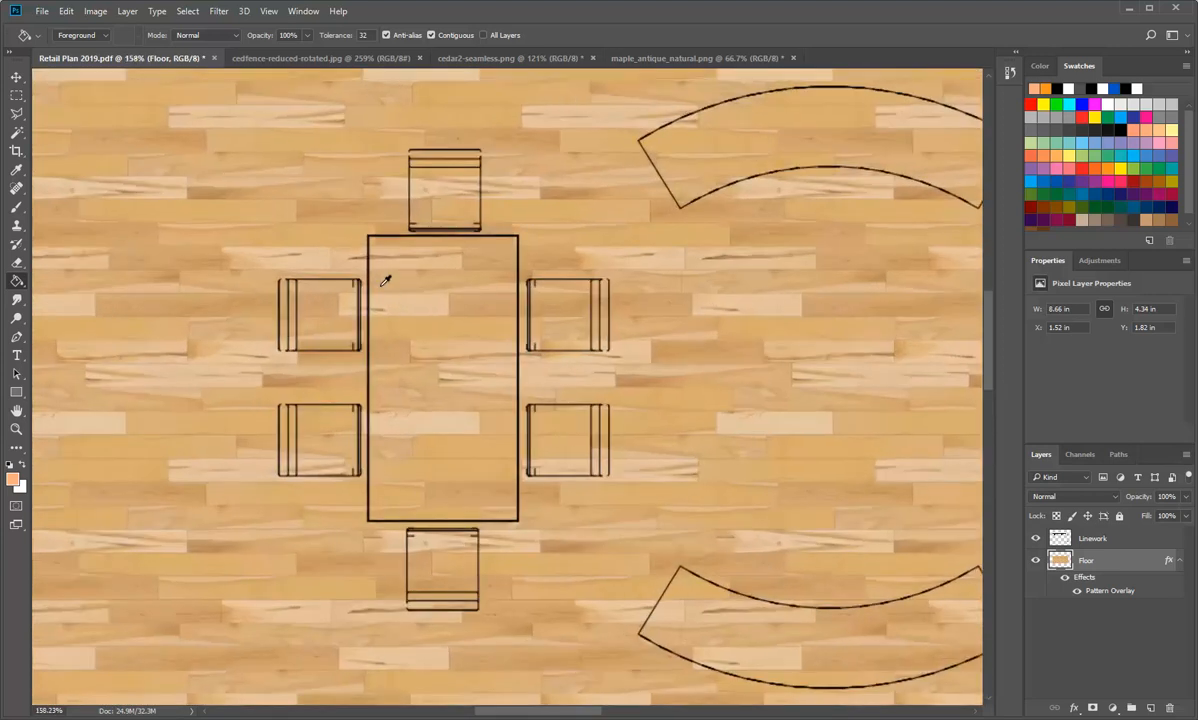
left_click(16, 95)
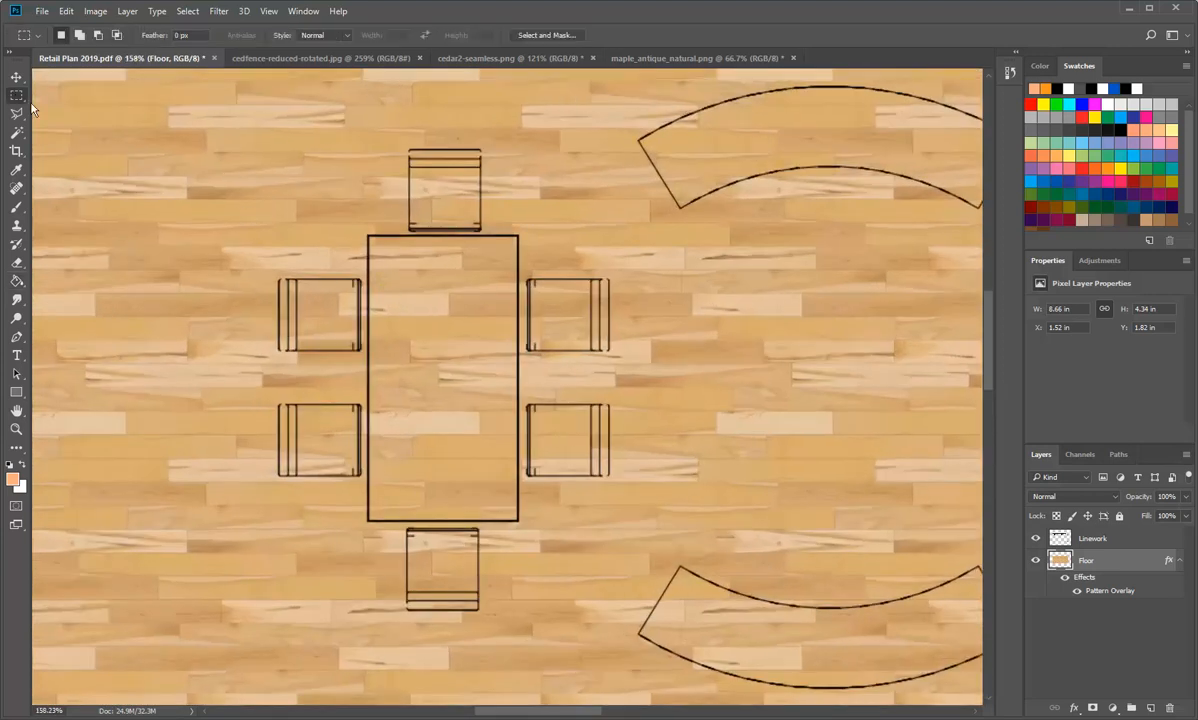
double_click(1063, 566)
left_click(816, 184)
Step: Create a new layer in the floor plan and place it beneath the Floor layer
scroll(622, 392, "down", 10)
scroll(603, 388, "up", 2)
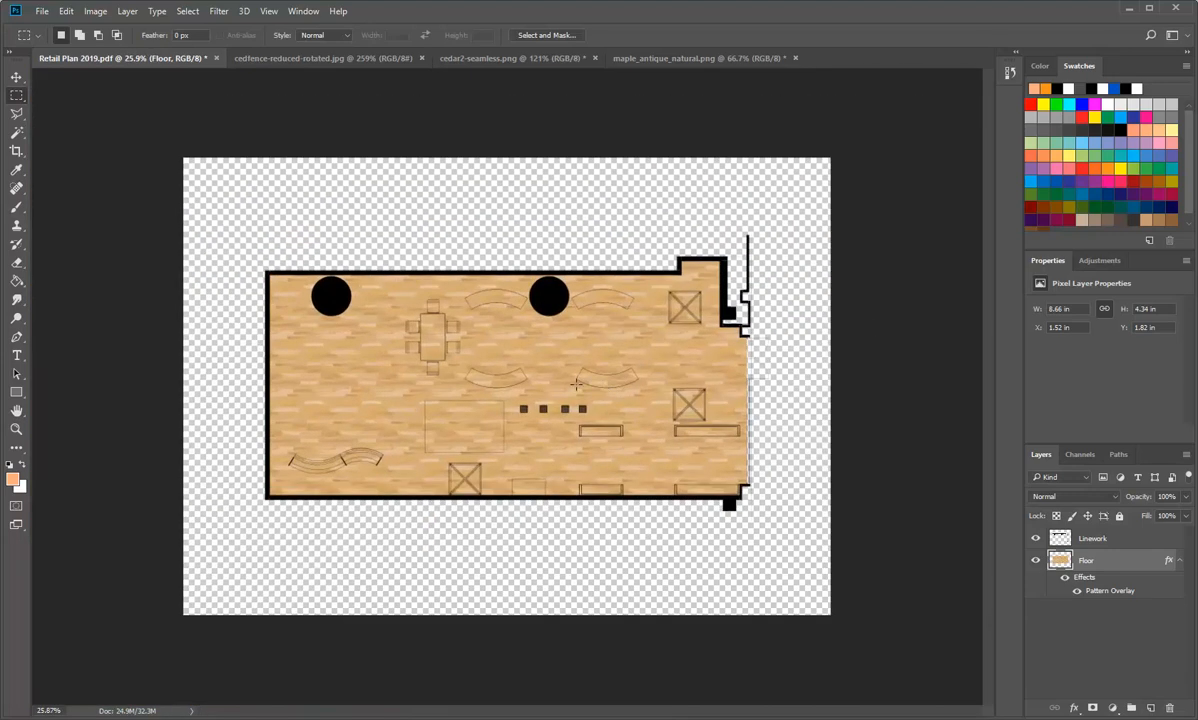
scroll(426, 404, "up", 1)
left_click(1148, 707)
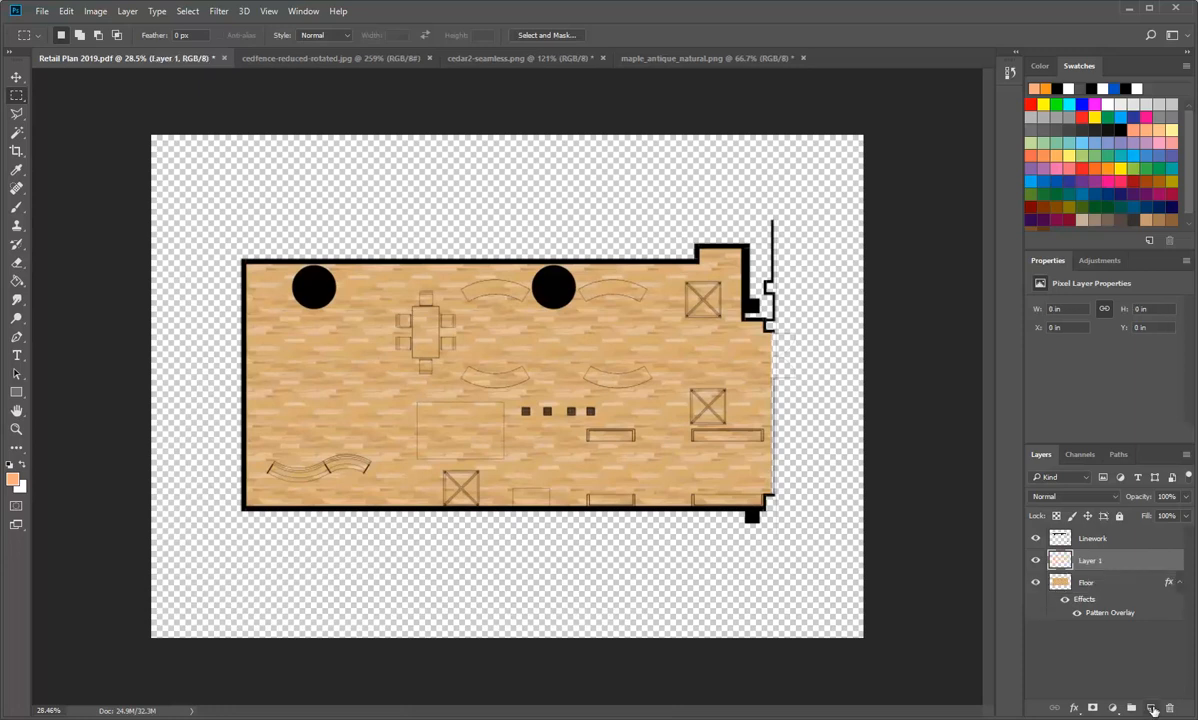
left_click_drag(1062, 563, 1062, 611)
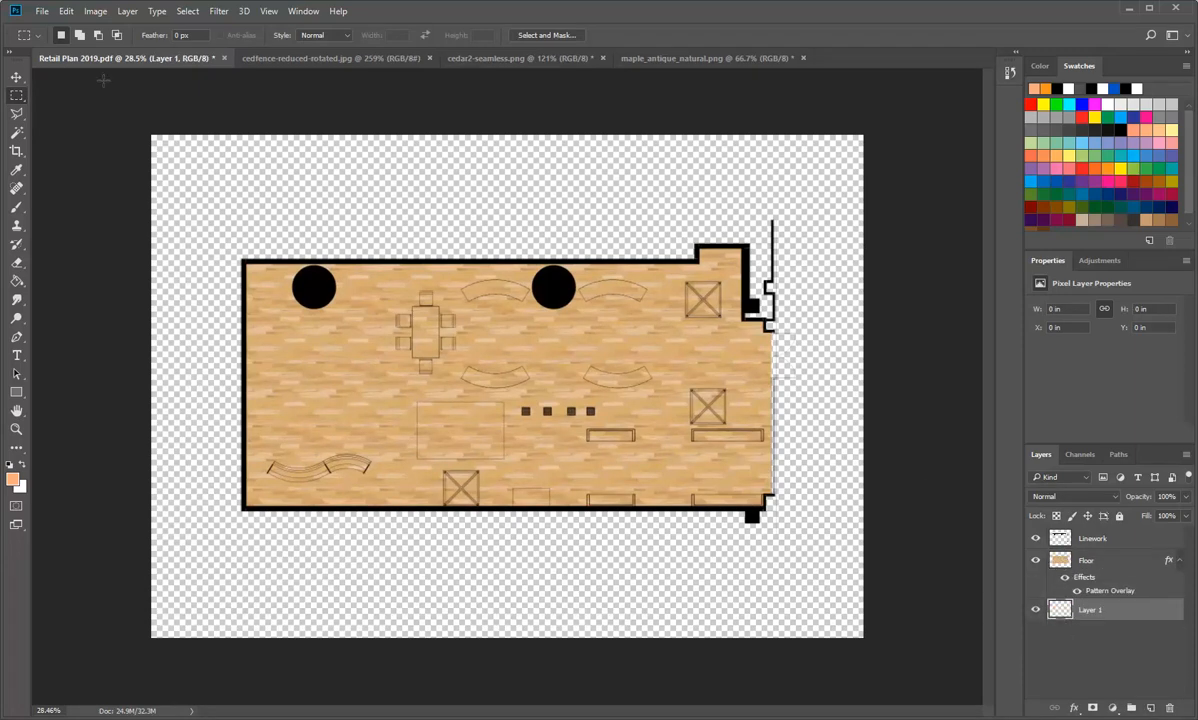
Step: Fill the new bottom layer with white and rename it White Background
left_click(66, 11)
left_click(75, 219)
left_click(627, 212)
left_click(592, 326)
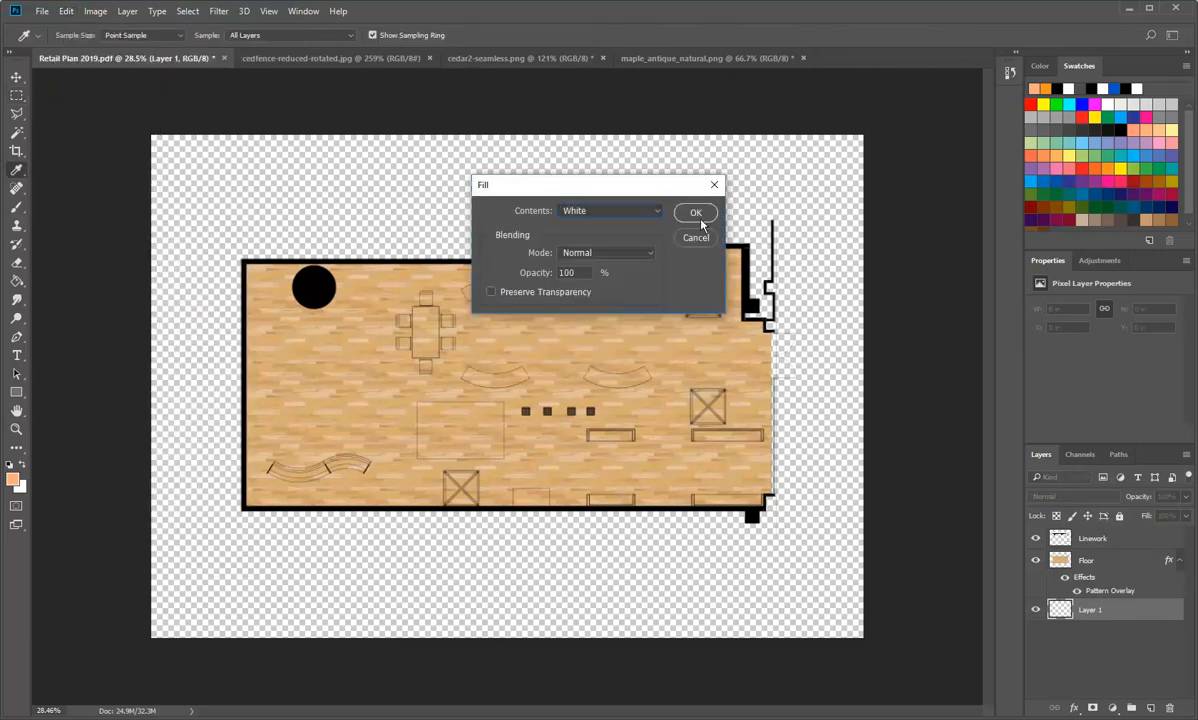
left_click(698, 213)
key("m")
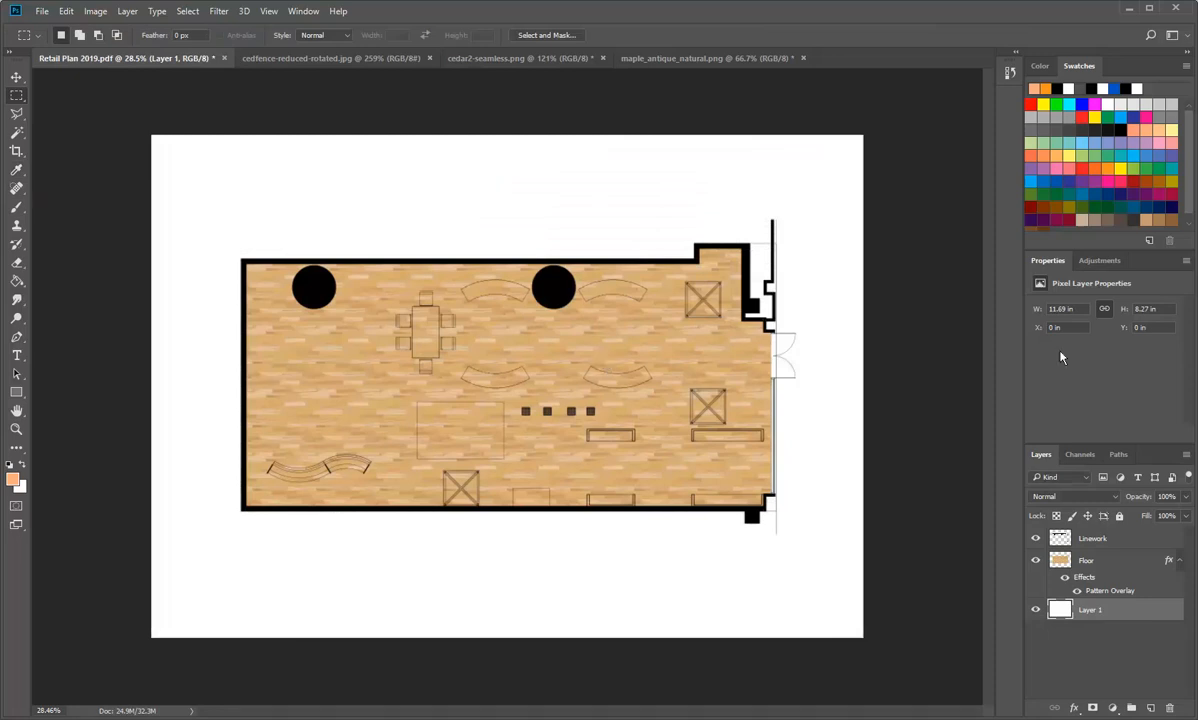
double_click(1093, 611)
key("Return")
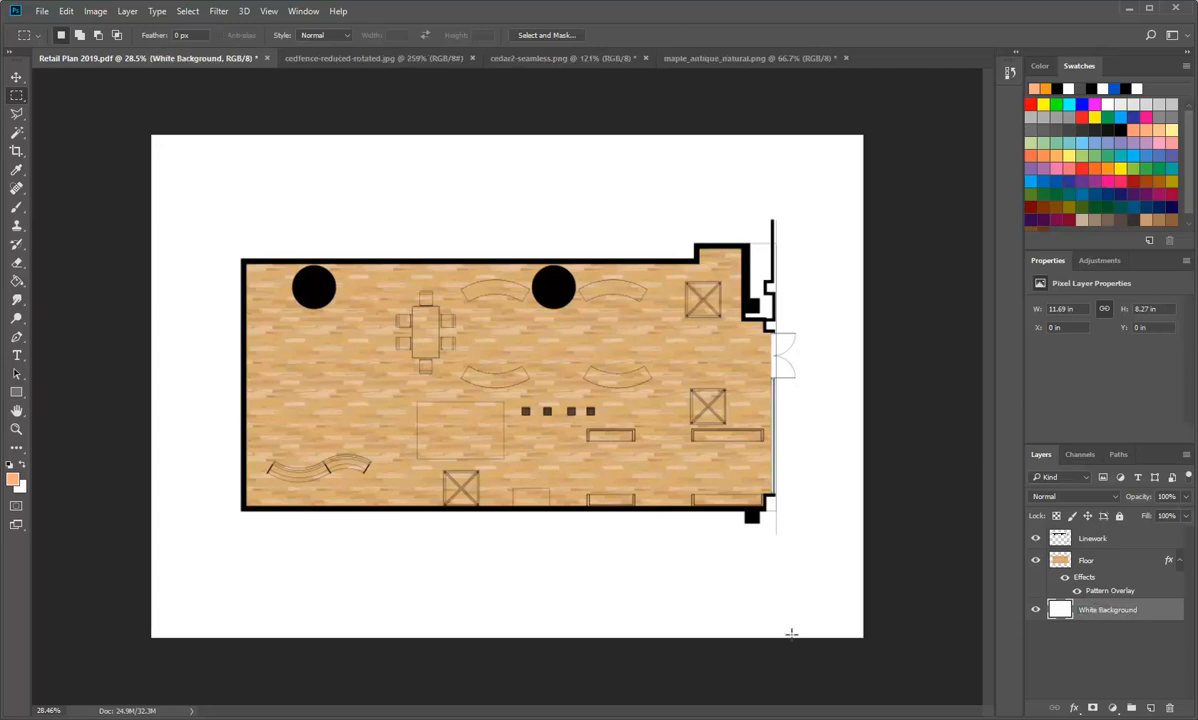
Step: Add a new empty layer between the Linework and Floor layers for colouring the furniture
scroll(426, 398, "up", 10)
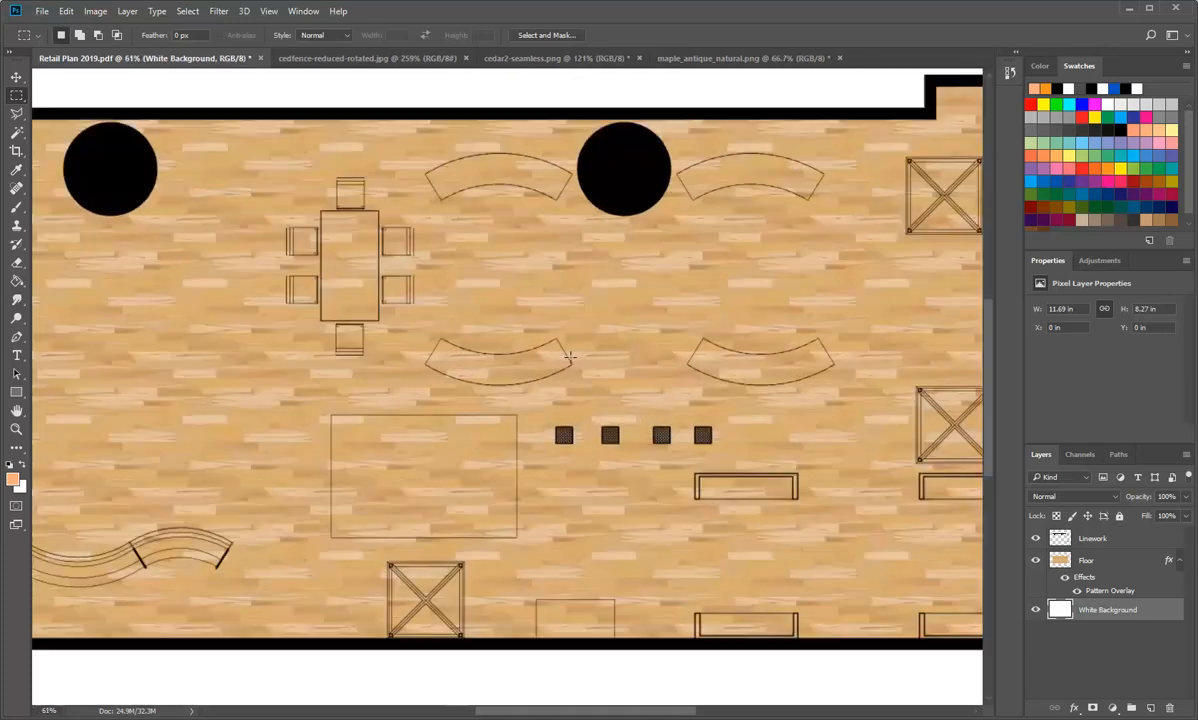
scroll(639, 445, "down", 2)
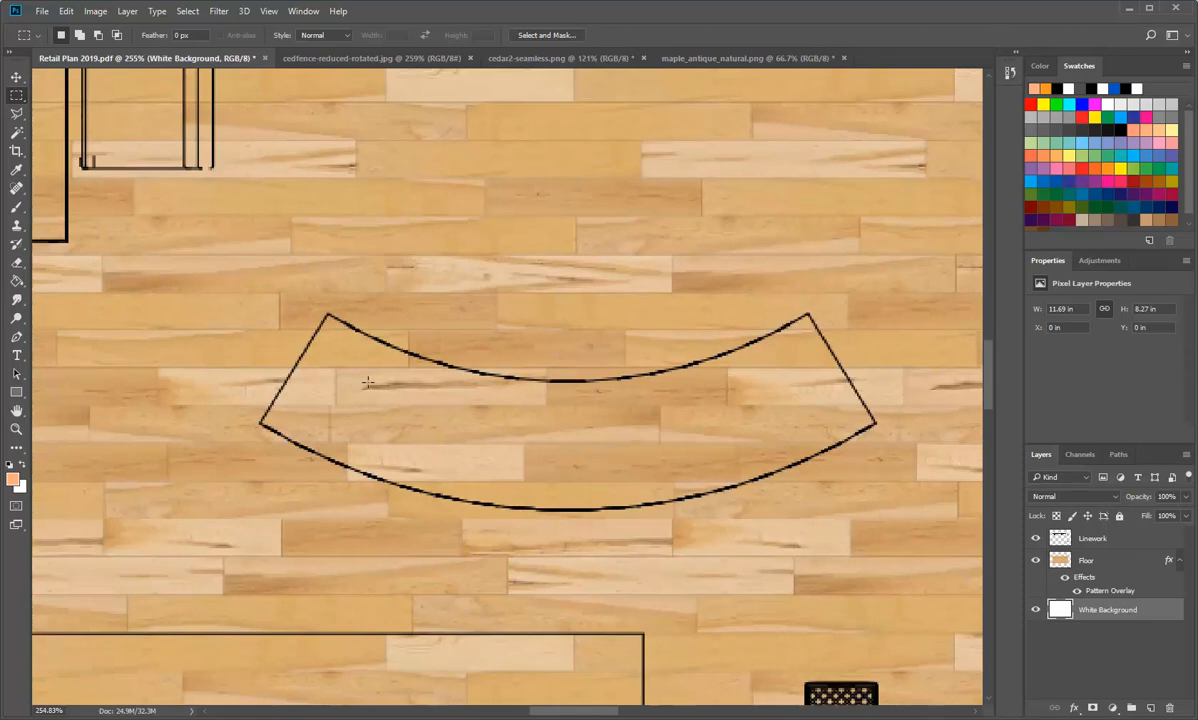
left_click(1060, 537)
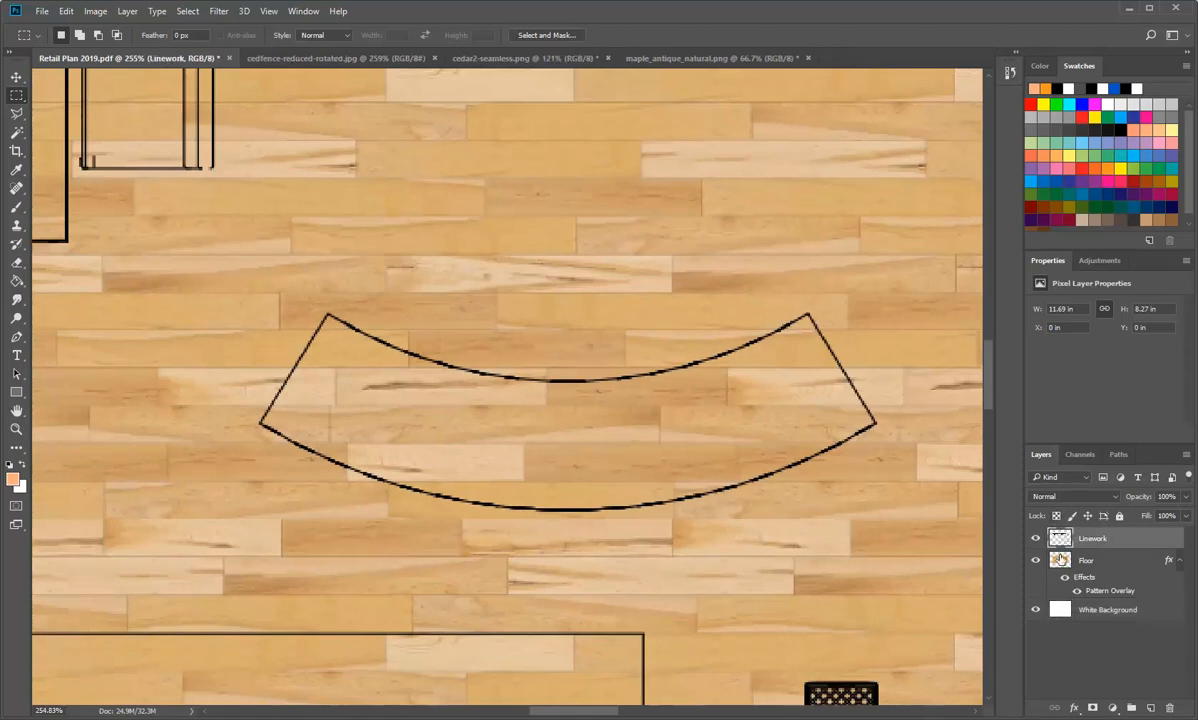
left_click(1061, 560)
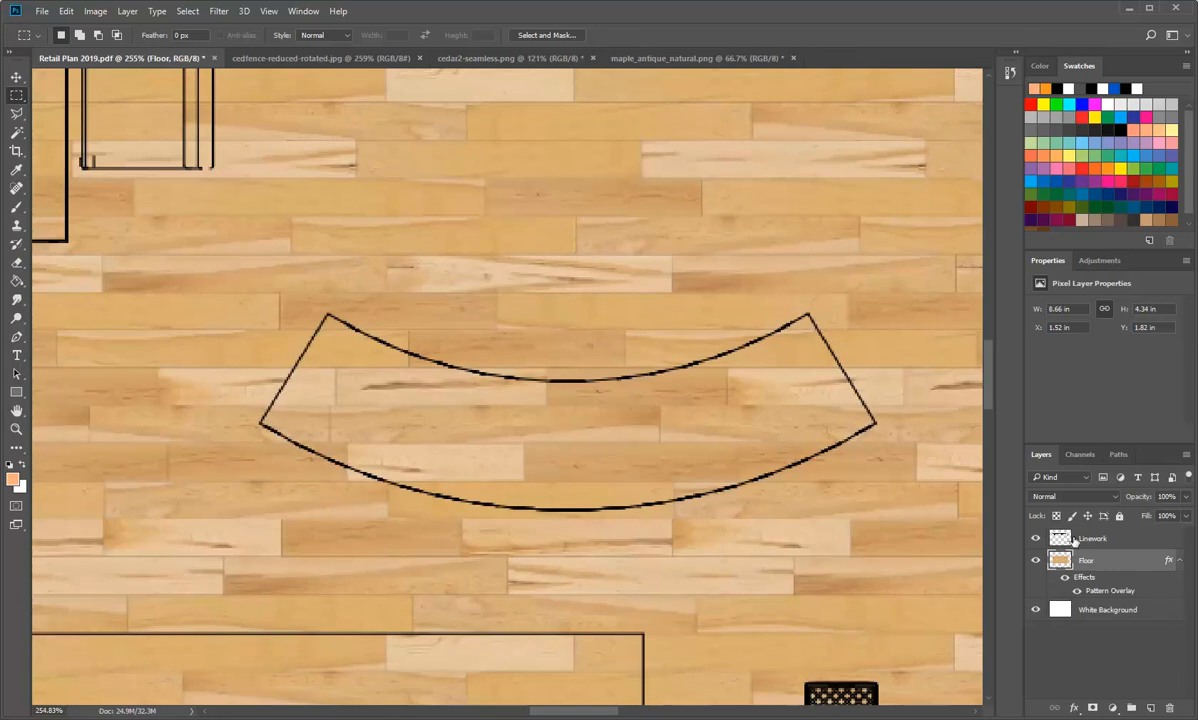
left_click(1151, 709)
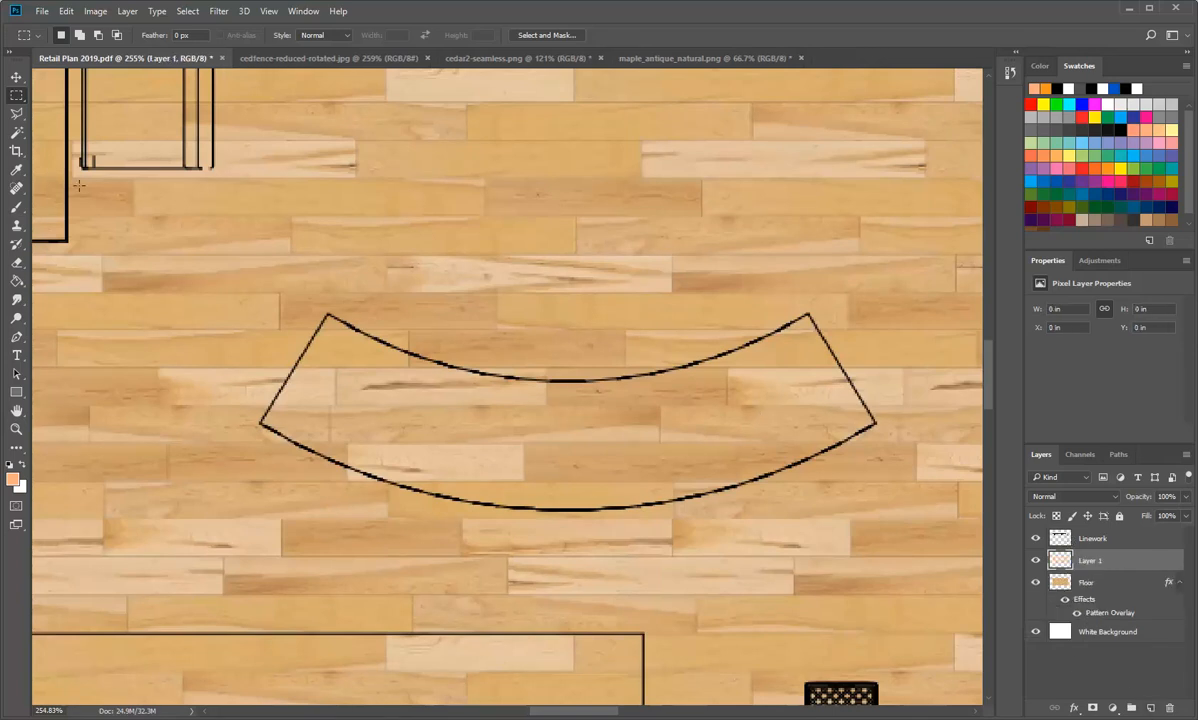
Step: Try to select the inside of the curved bench with the Magic Wand while sampling all layers, and clear the selection
left_click(16, 132)
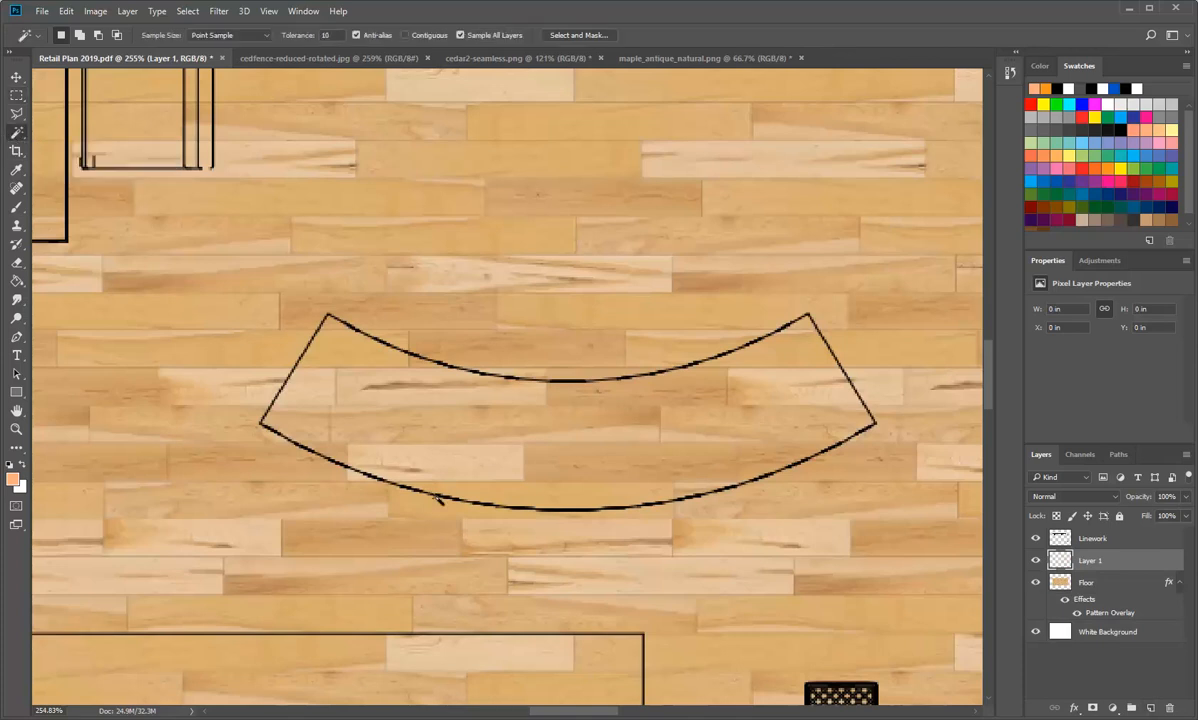
left_click(461, 452)
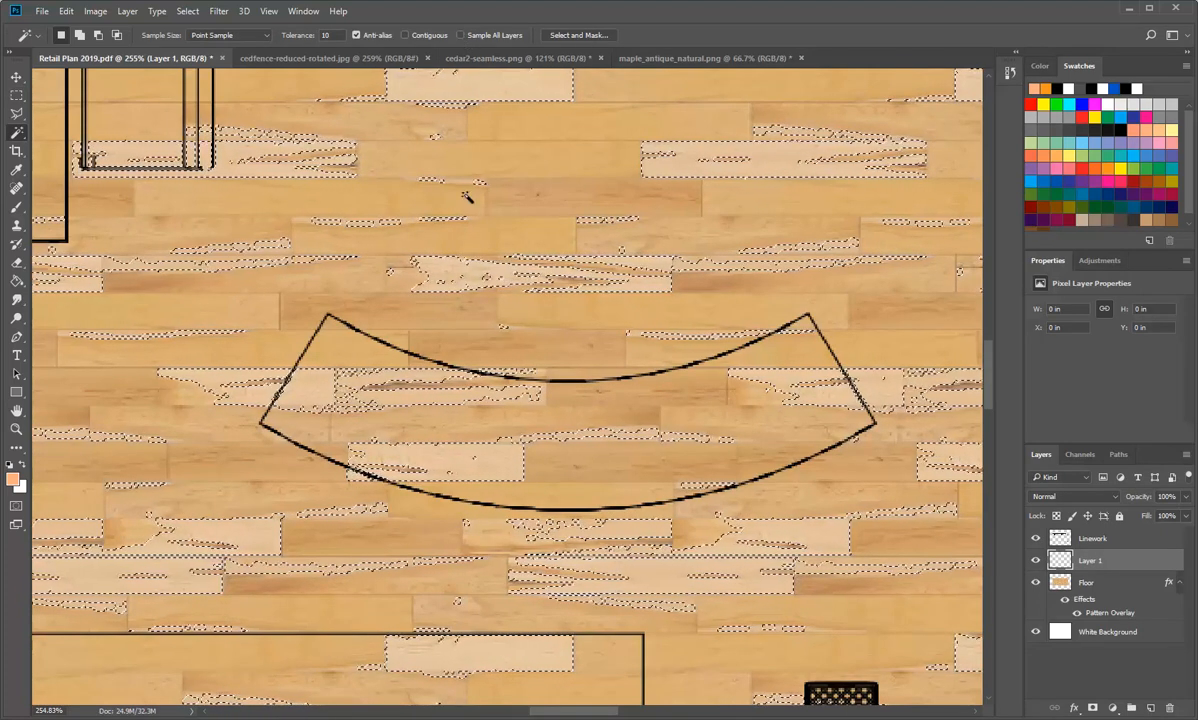
key("ctrl+d")
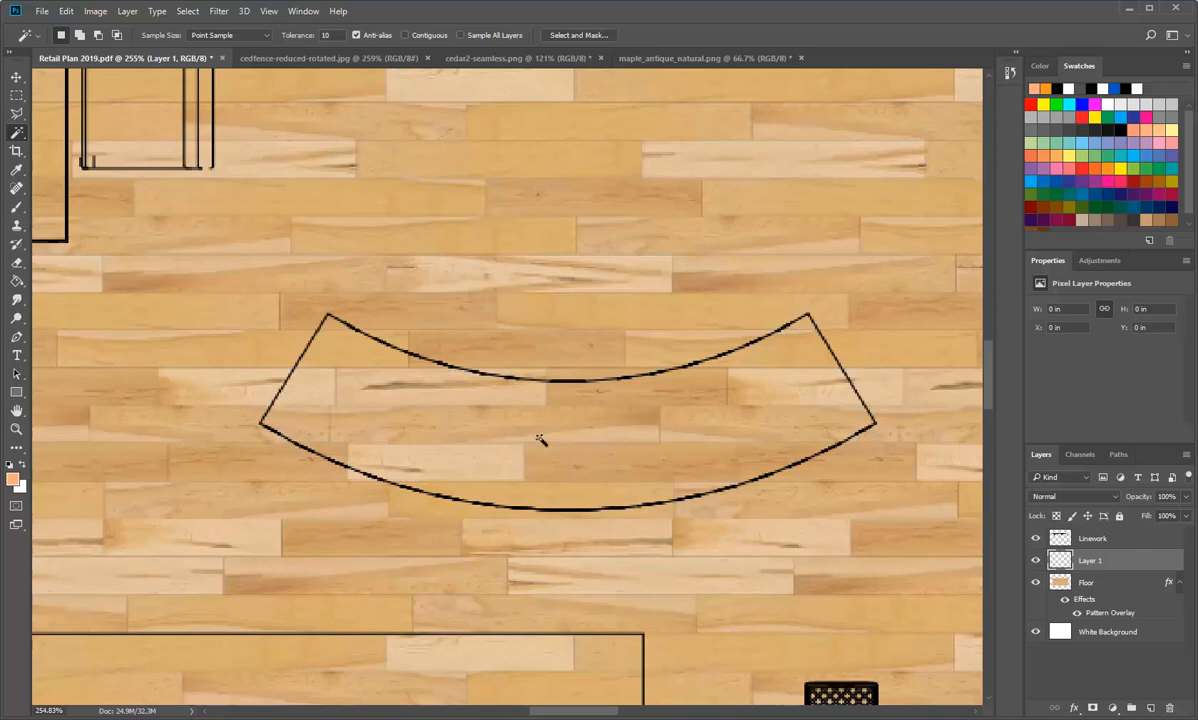
Step: Select the interior of the curved bench from the Linework layer using the Magic Wand with Contiguous enabled
left_click(1063, 543)
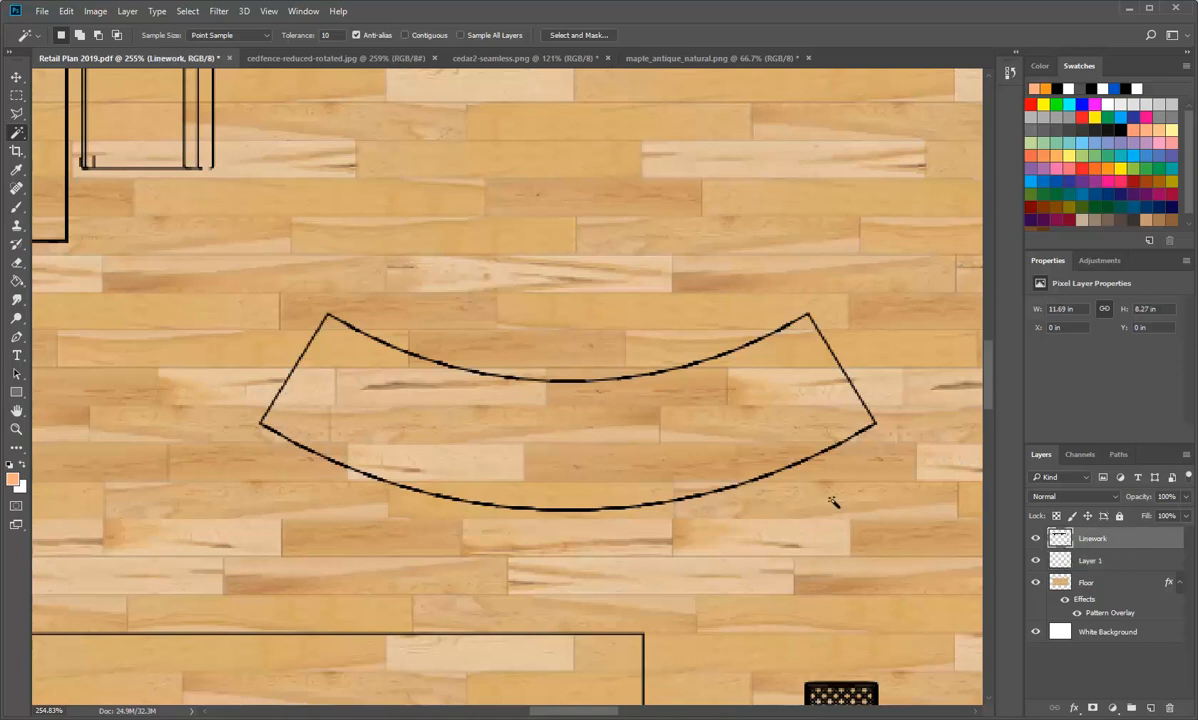
left_click(621, 451)
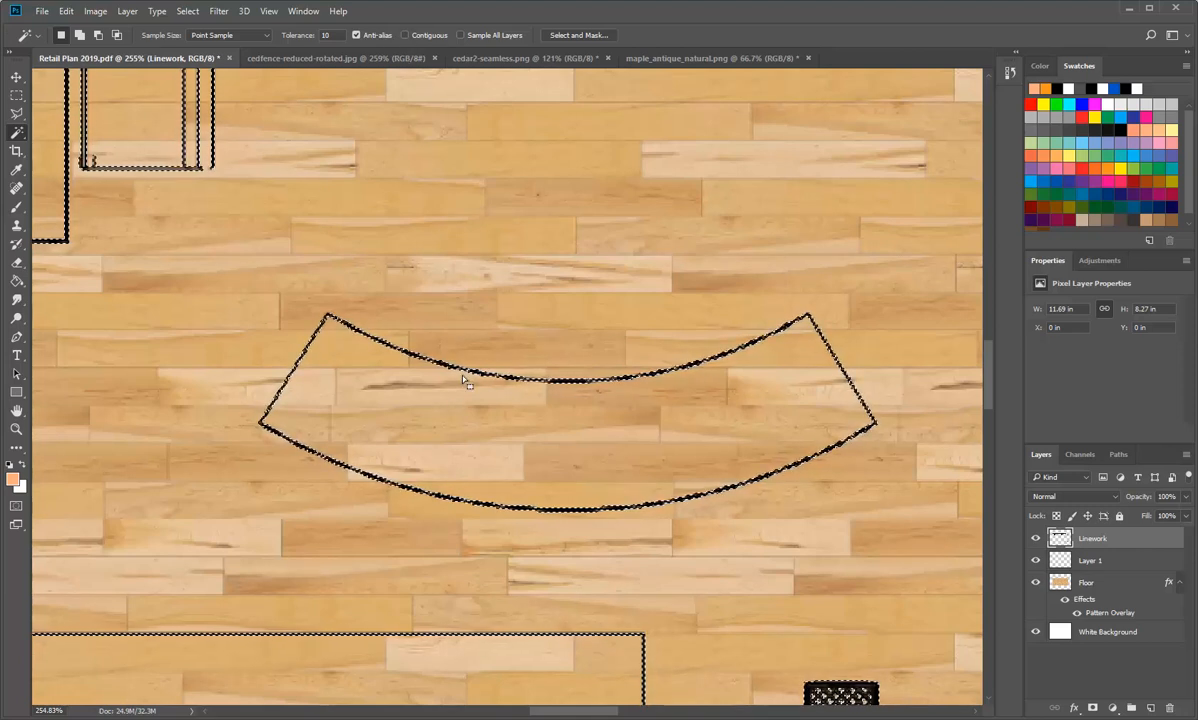
left_click(404, 35)
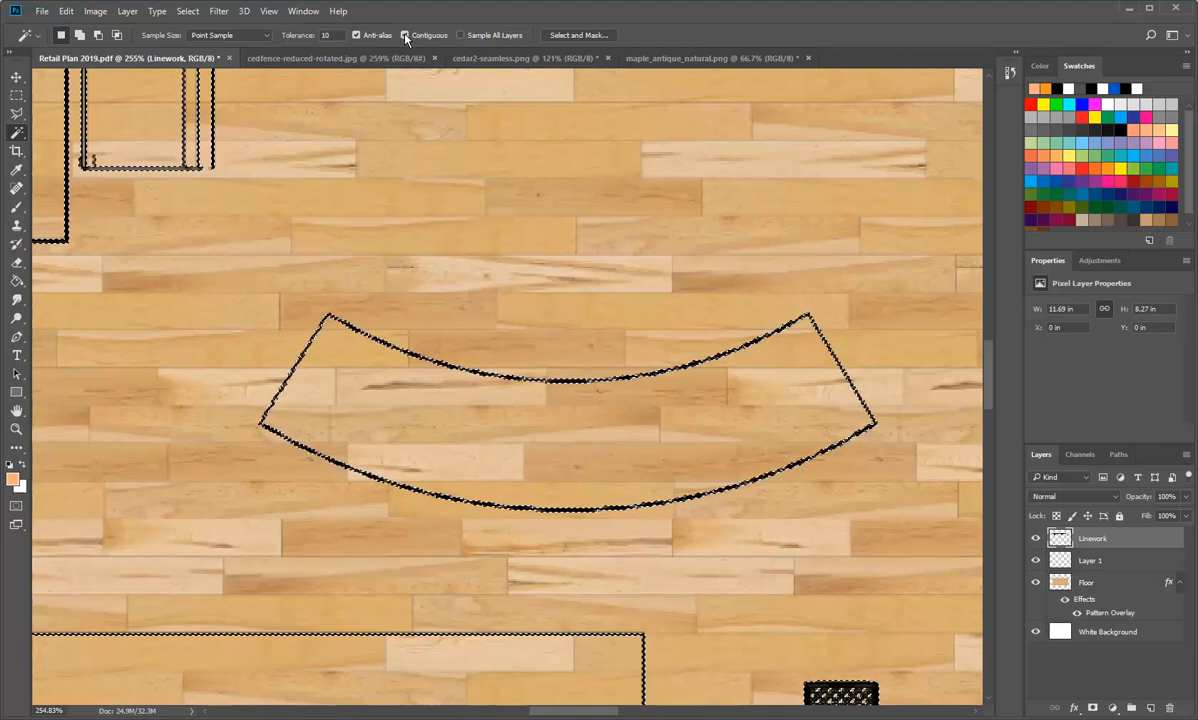
key("ctrl+d")
left_click(478, 446)
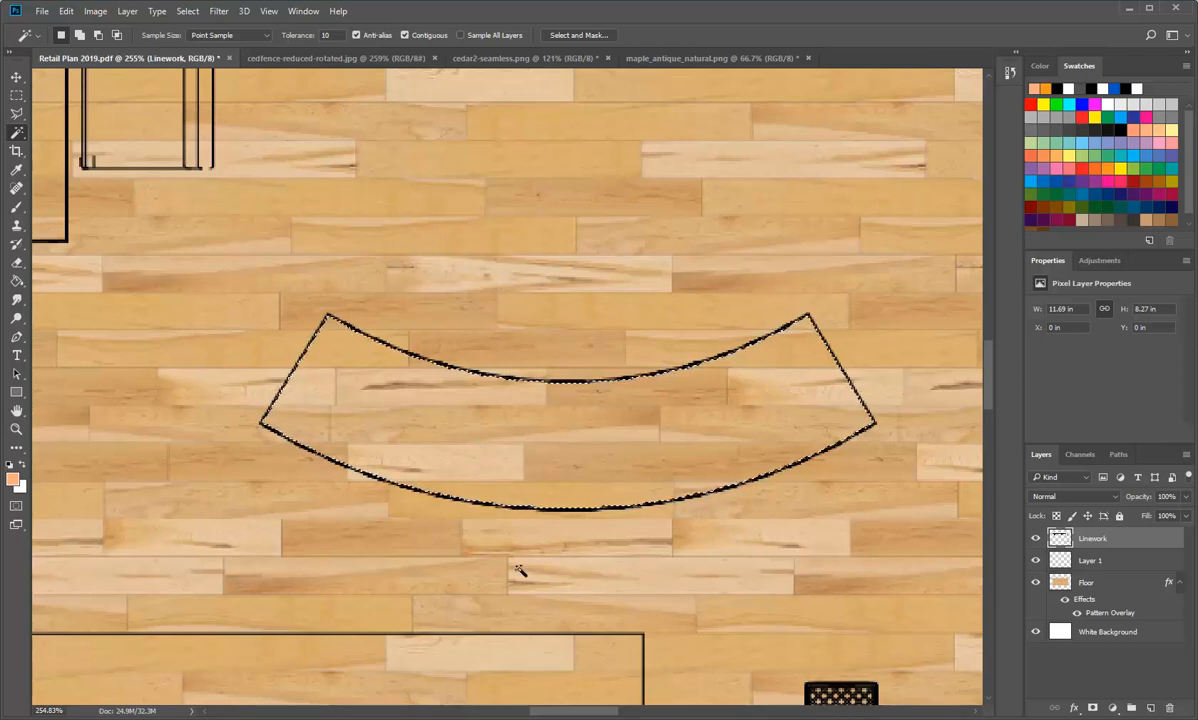
Step: Fill the selected curved bench on the Linework layer with a light brown swatch colour using the Paint Bucket
scroll(680, 377, "down", 2)
scroll(680, 377, "up", 3)
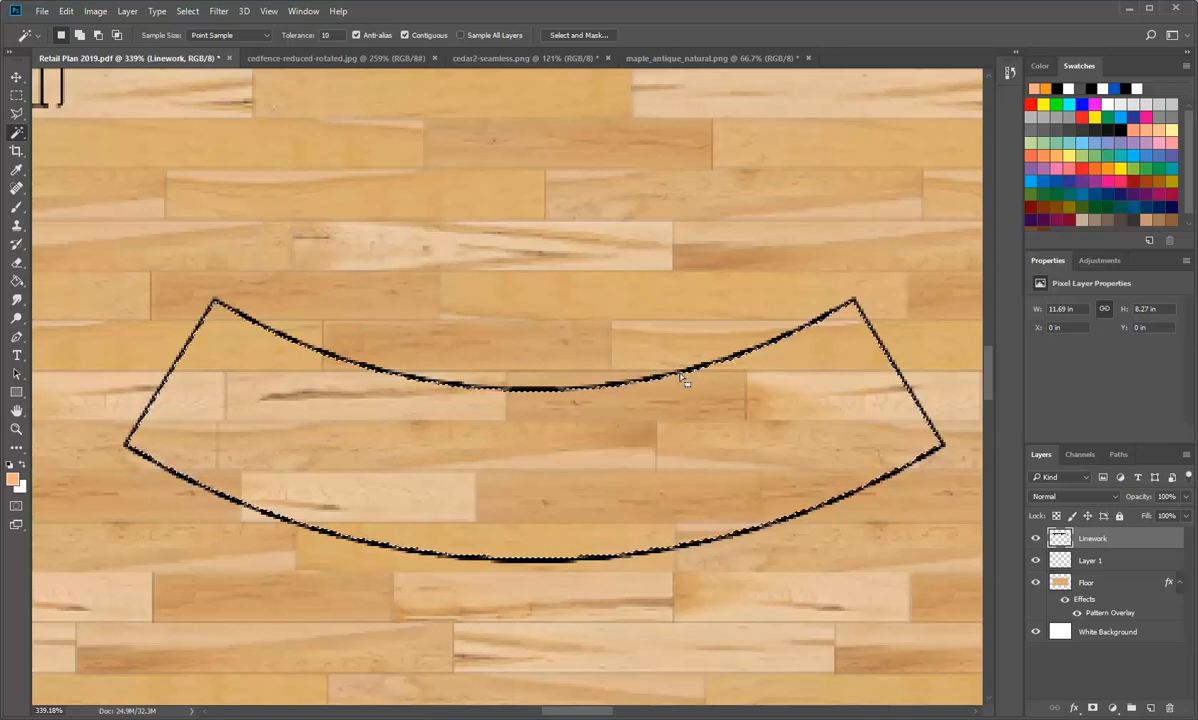
left_click(67, 12)
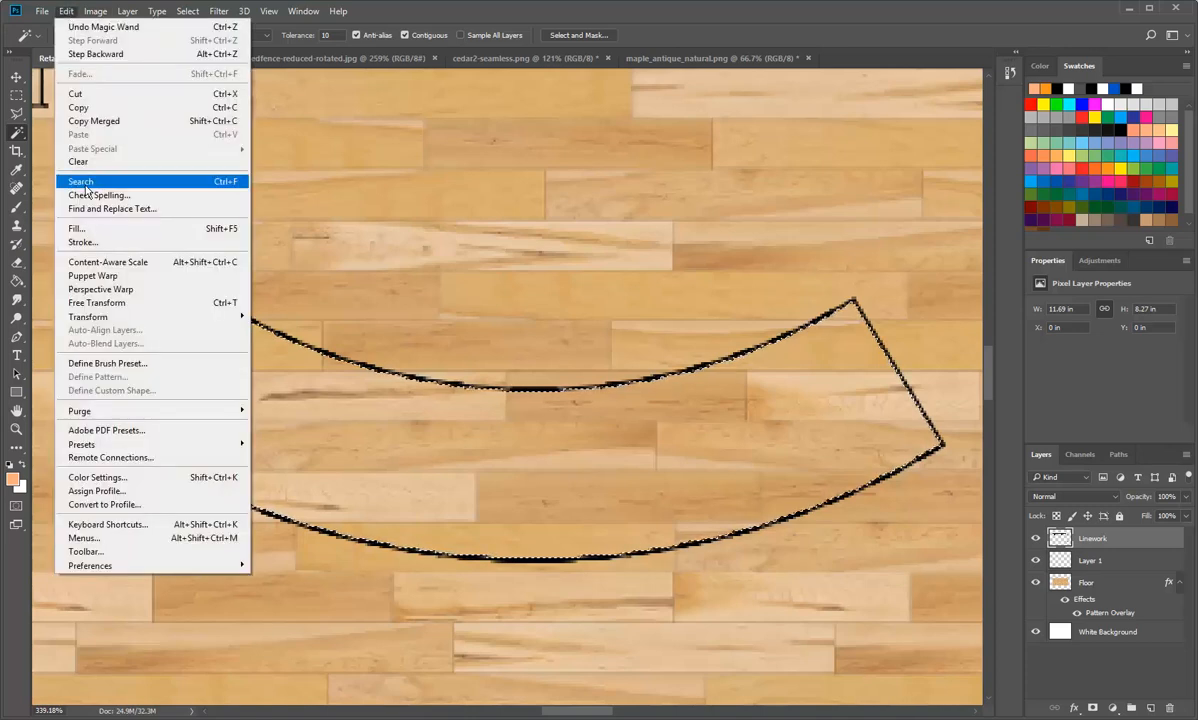
left_click(65, 11)
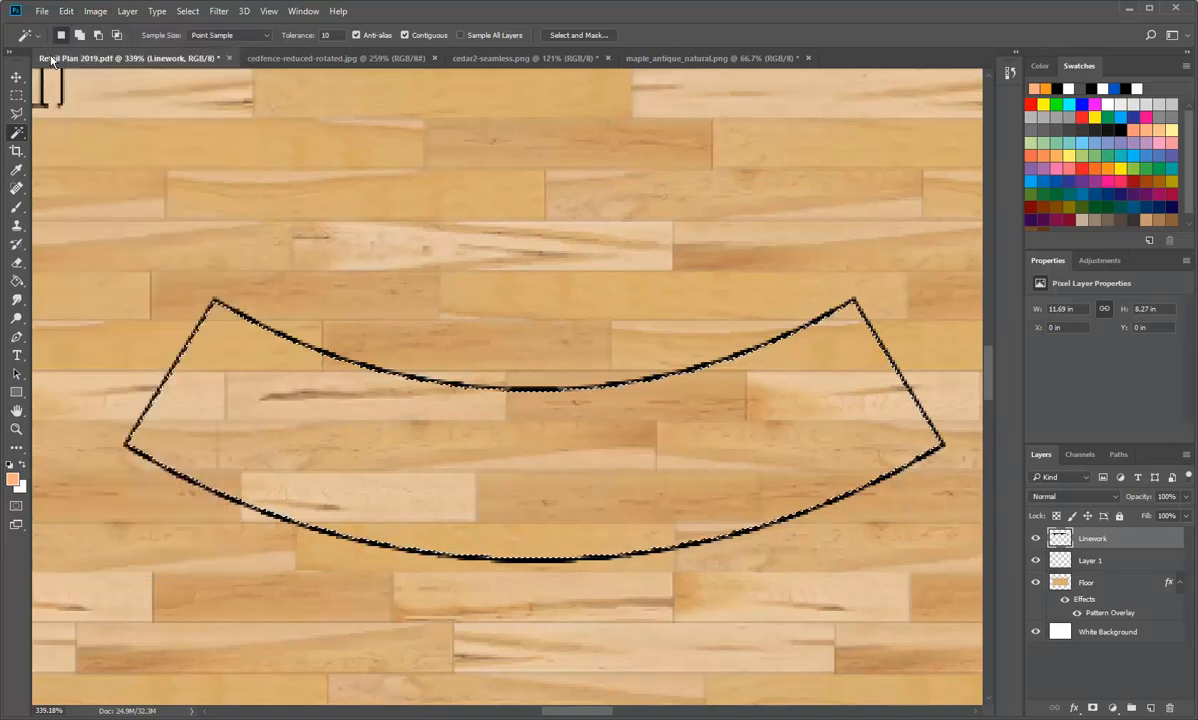
left_click(18, 286)
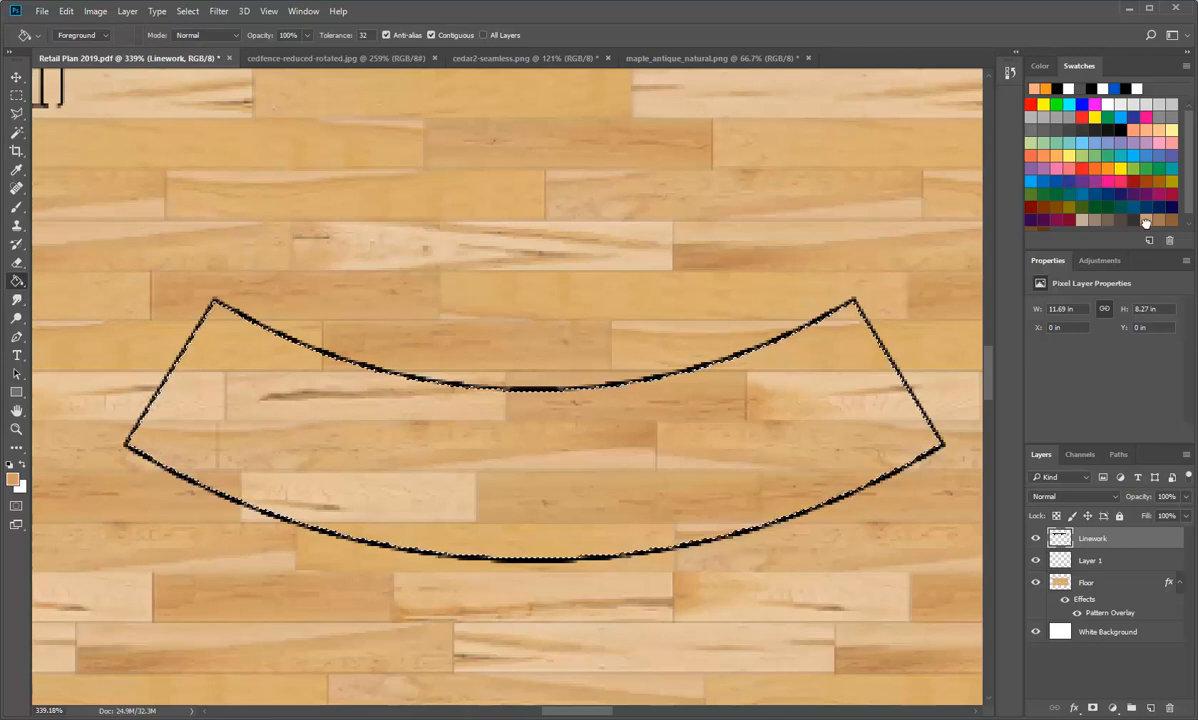
left_click(637, 465)
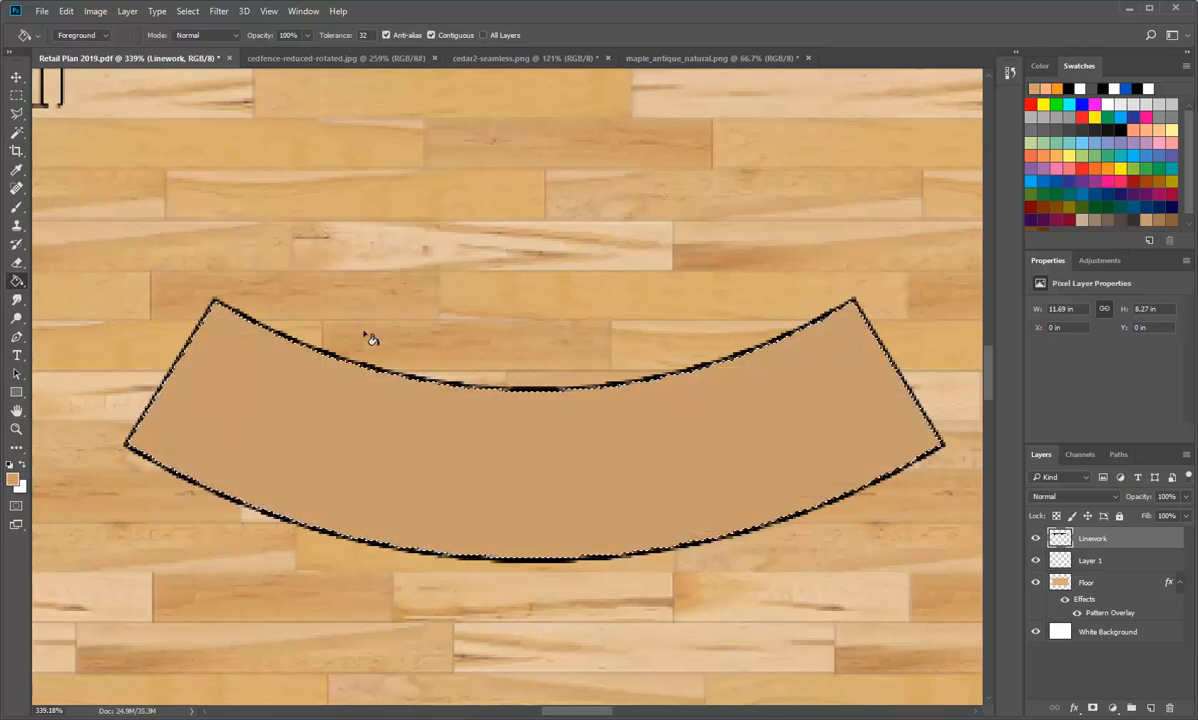
scroll(369, 337, "down", 3)
scroll(369, 337, "down", 3)
scroll(289, 393, "up", 2)
scroll(428, 270, "up", 2)
scroll(586, 270, "up", 2)
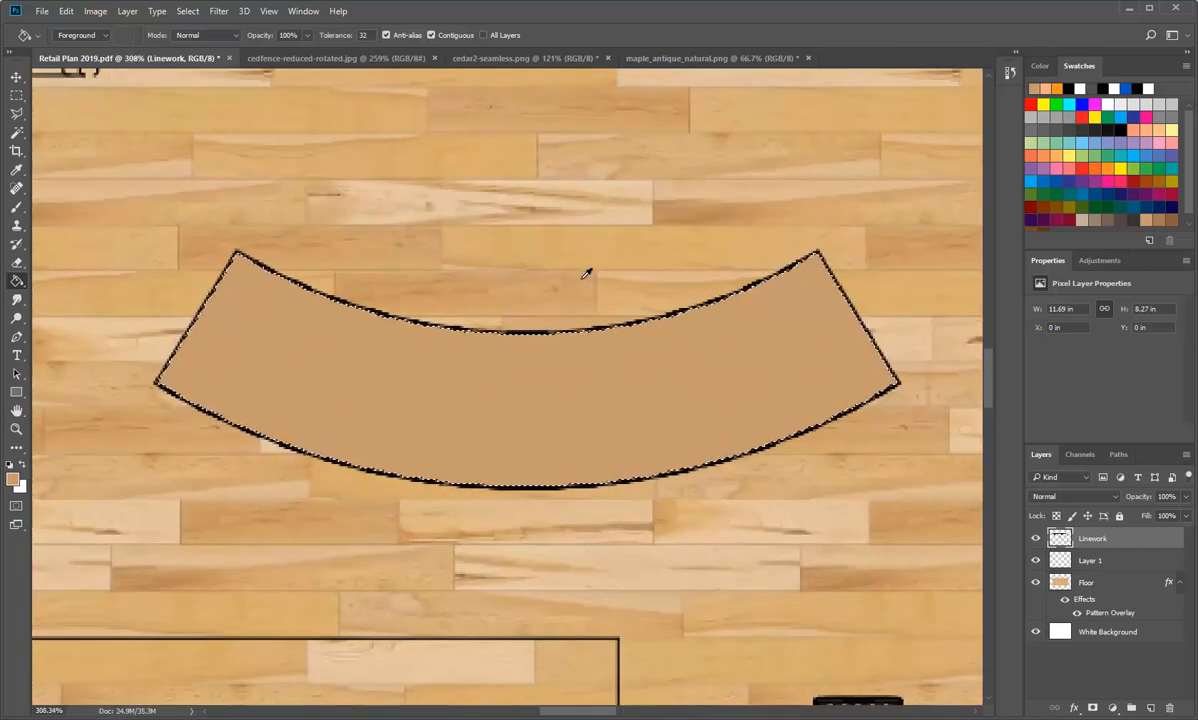
scroll(586, 271, "down", 1)
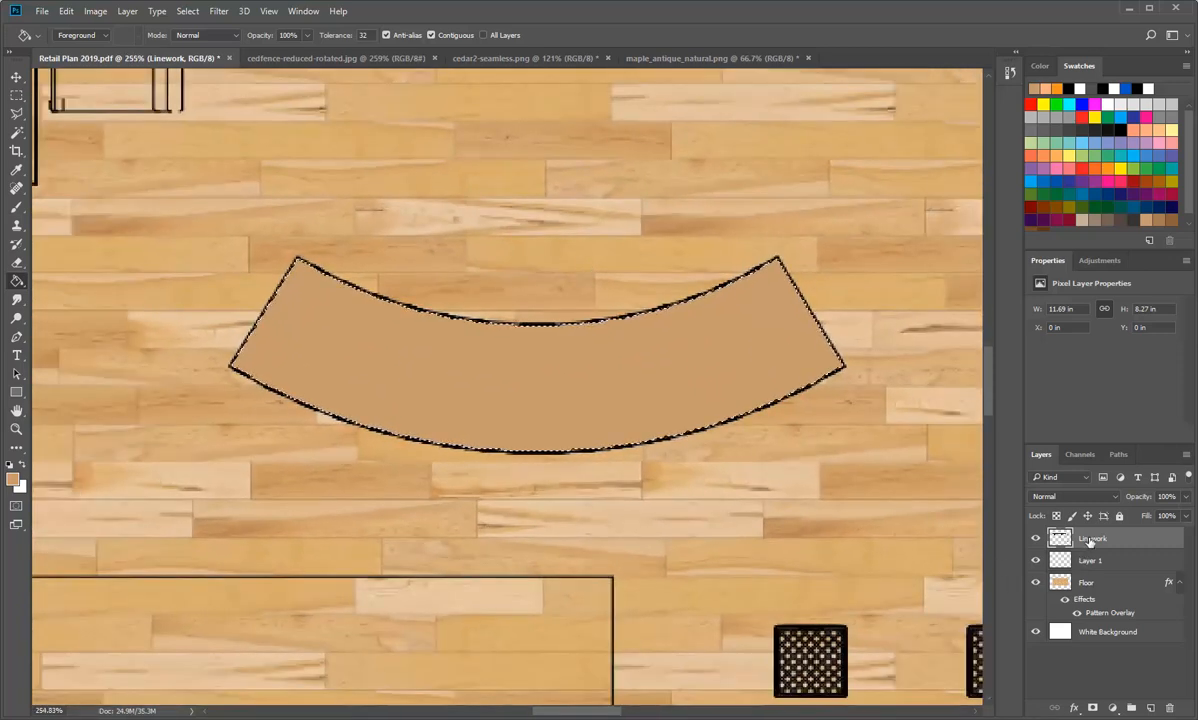
double_click(1058, 539)
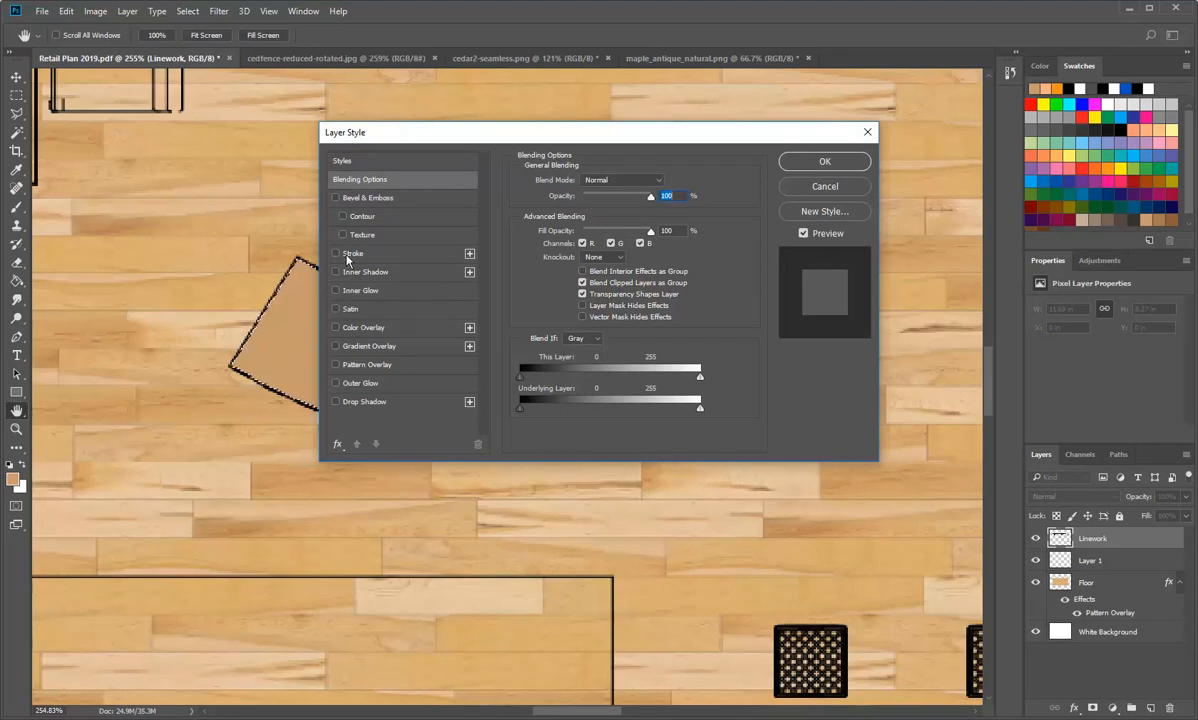
left_click(336, 402)
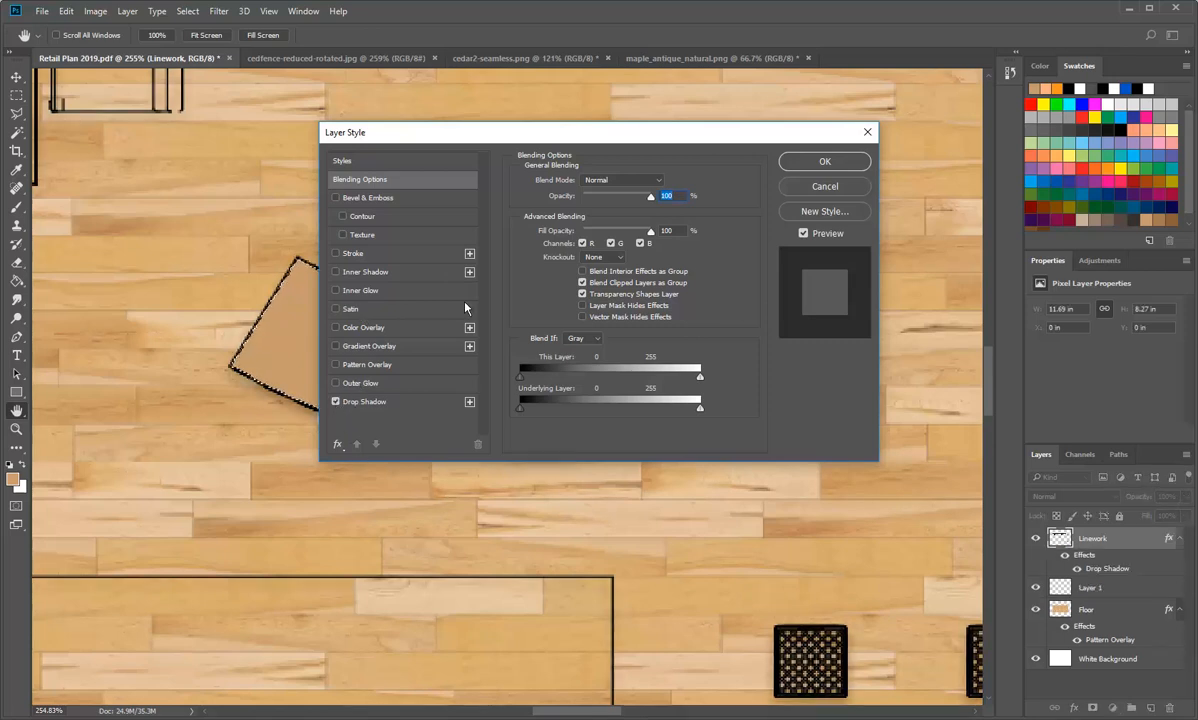
left_click_drag(563, 134, 723, 172)
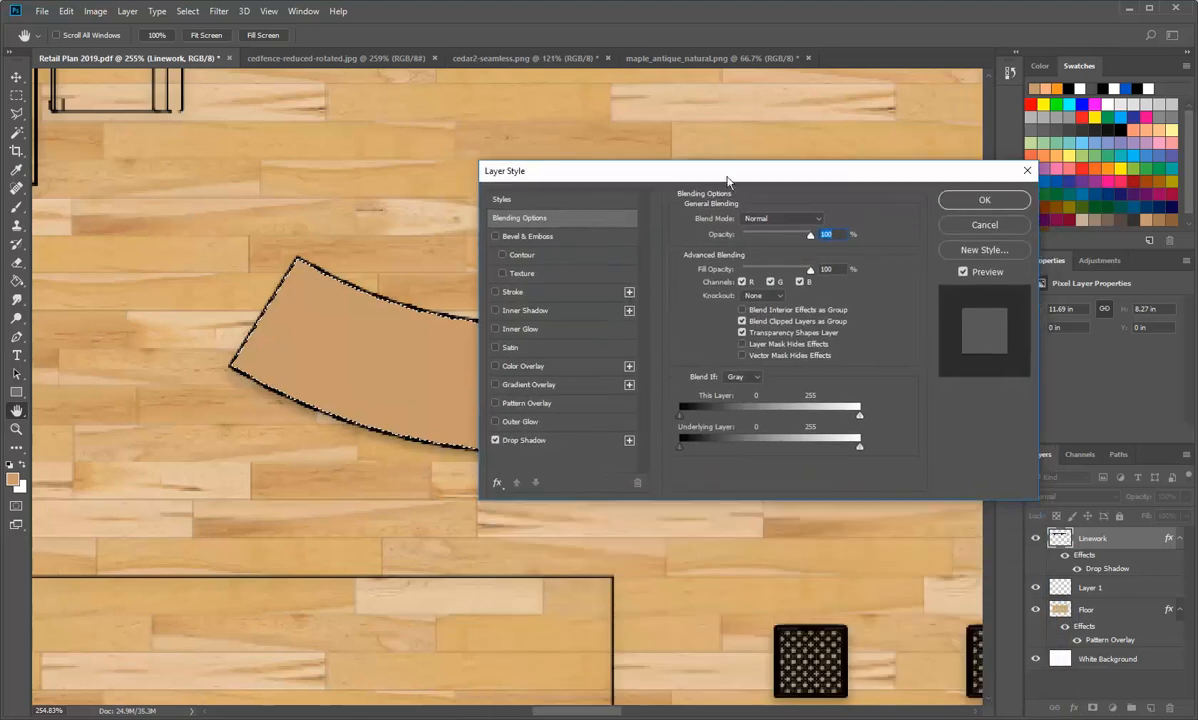
left_click(630, 442)
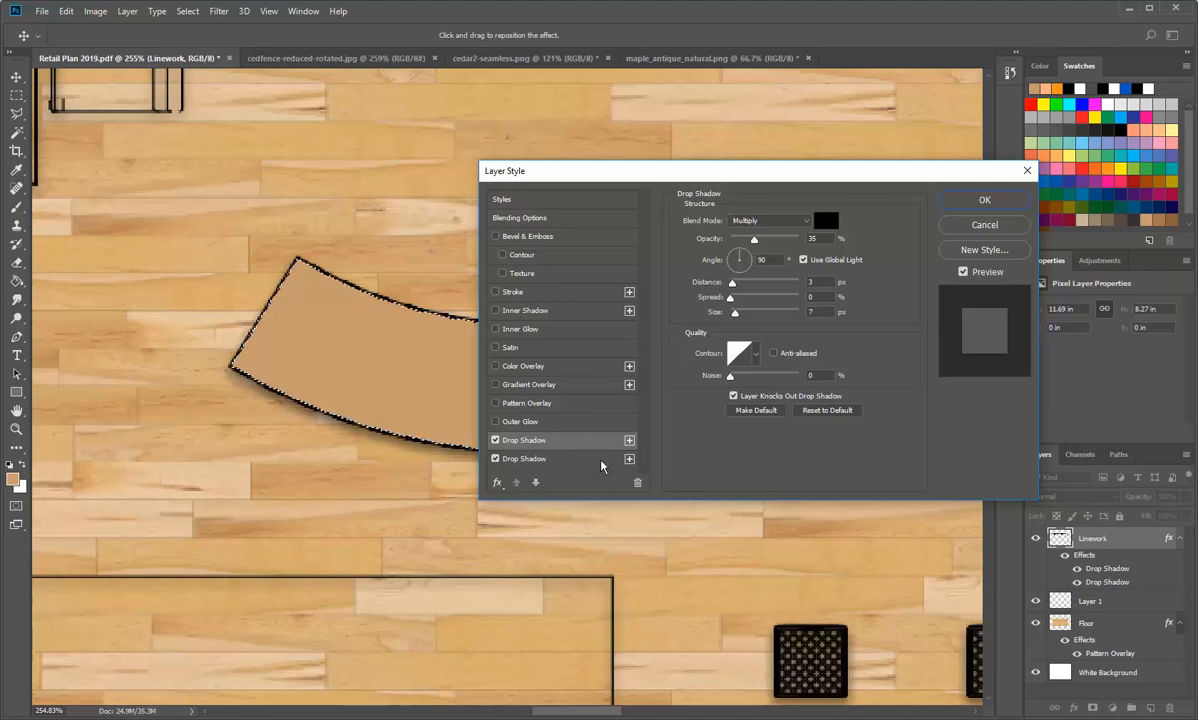
left_click(637, 482)
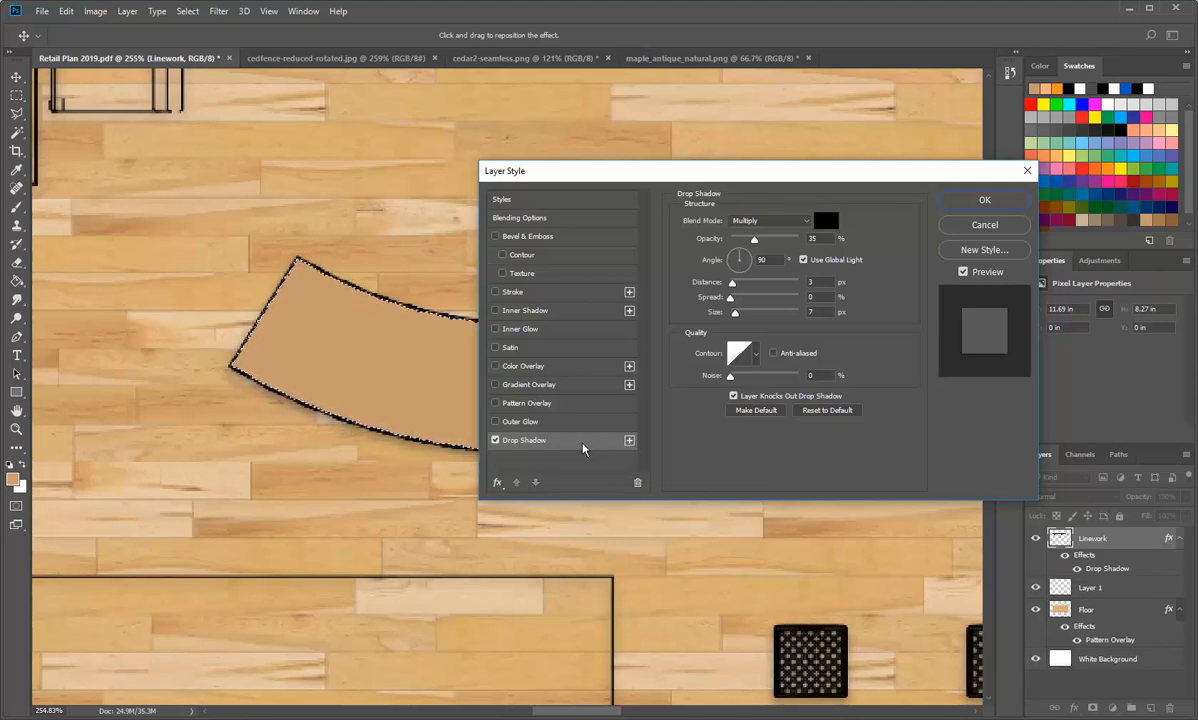
left_click_drag(724, 179, 453, 187)
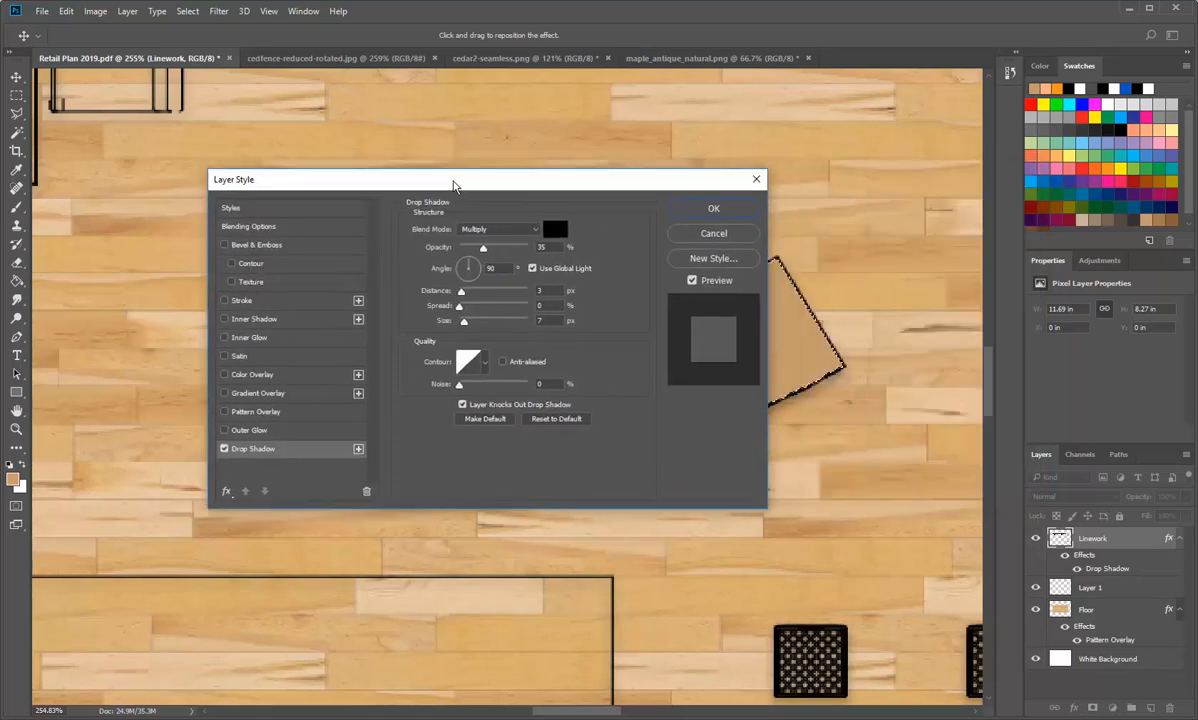
left_click(713, 233)
key("g")
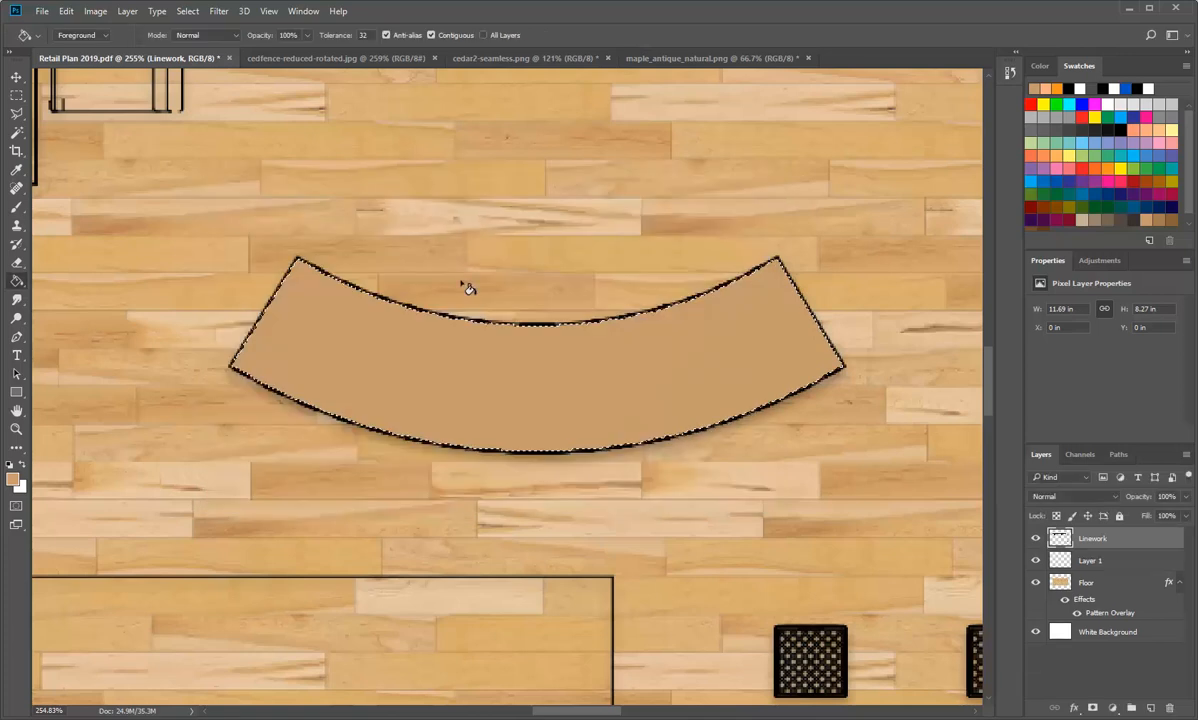
left_click(95, 12)
mouse_move(128, 14)
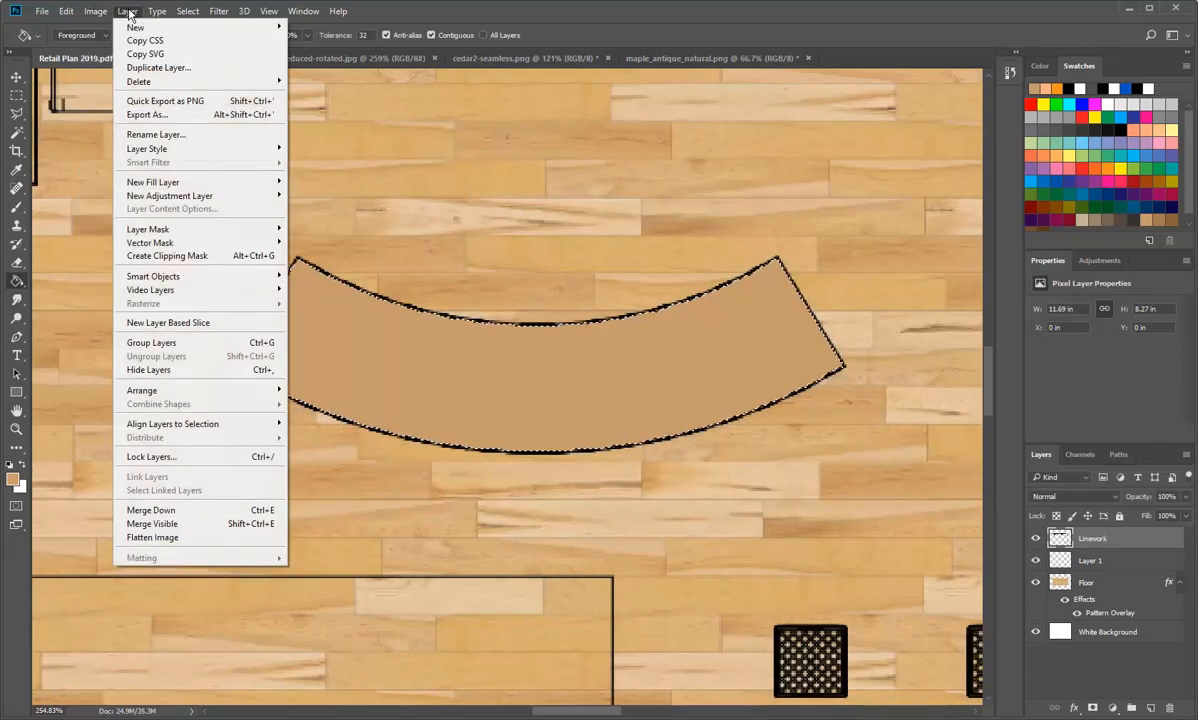
mouse_move(222, 14)
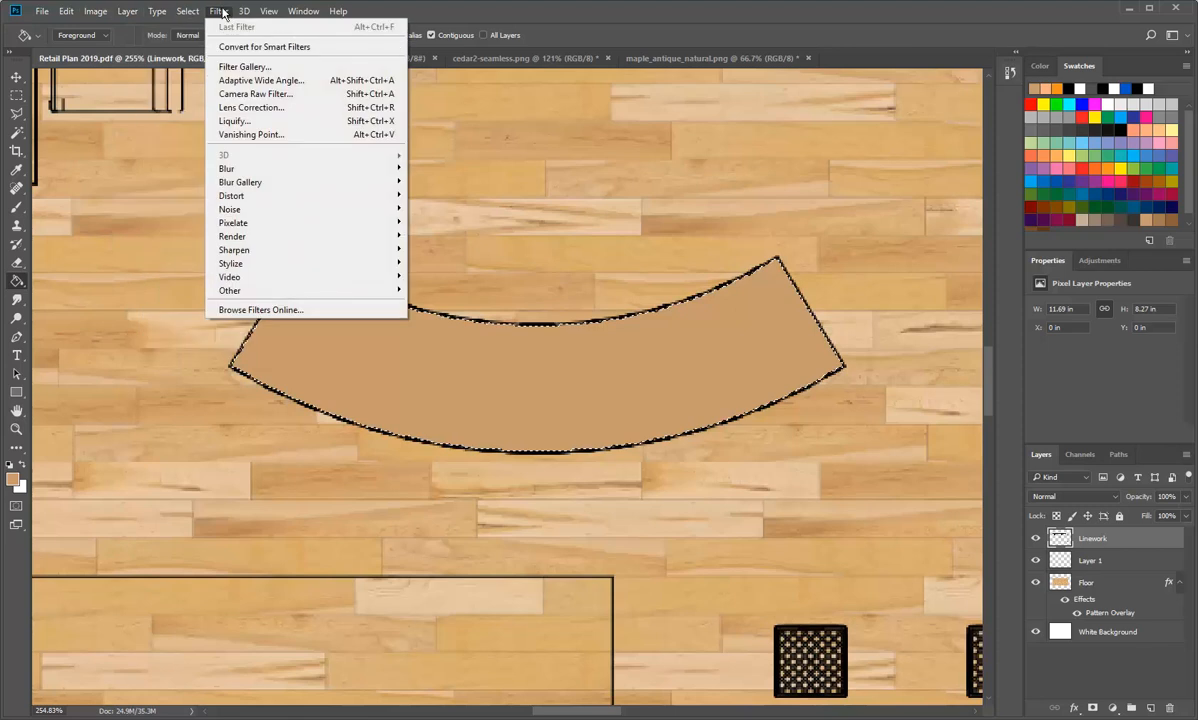
left_click(128, 12)
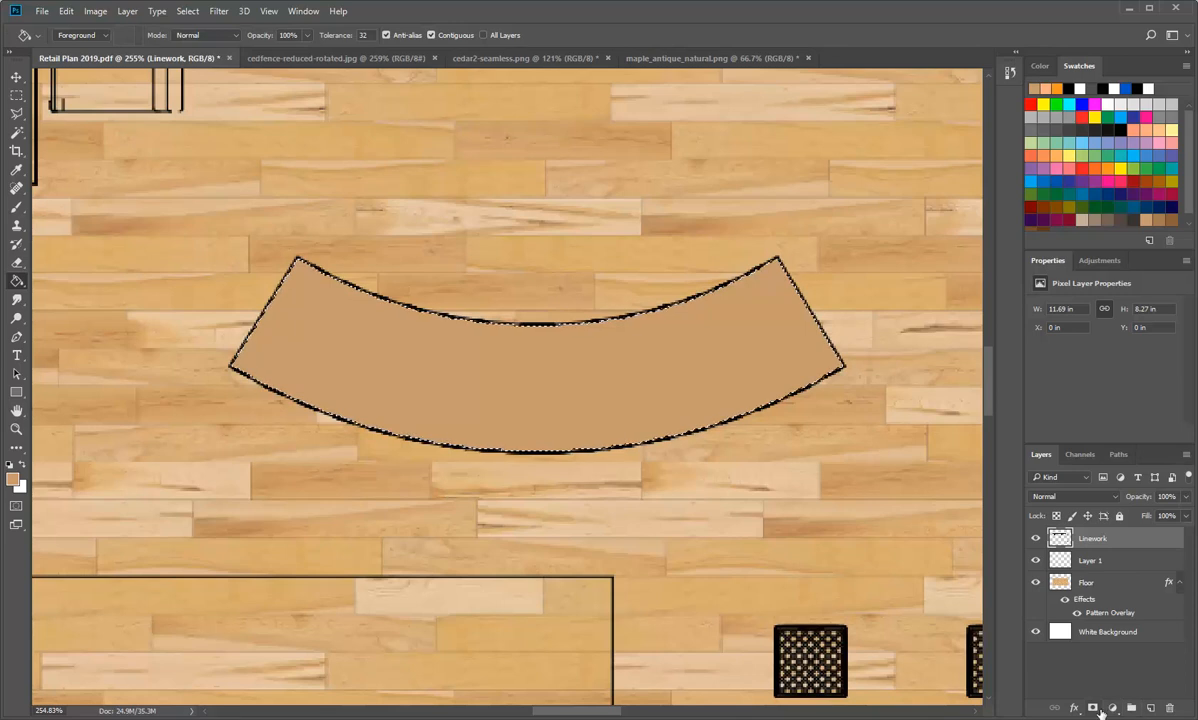
Step: Add a drop shadow to the Linework layer with 54% opacity, 70° angle, 10 px distance, 3% spread and 16 px size
double_click(1092, 540)
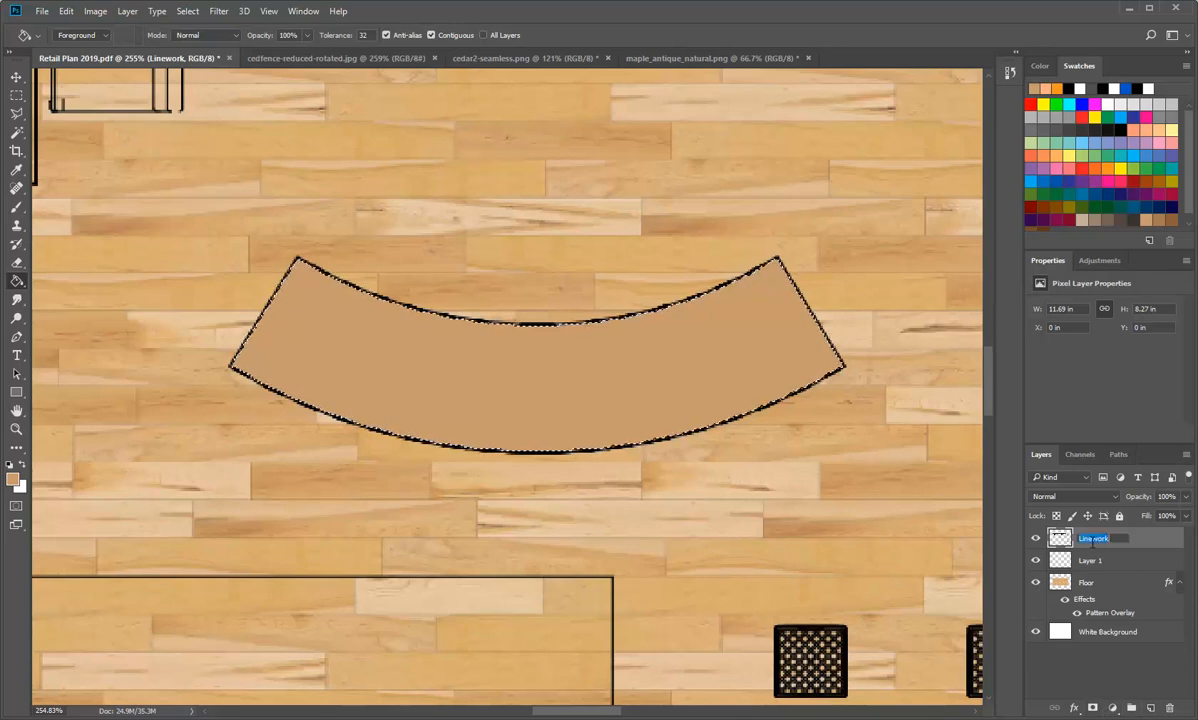
double_click(1061, 539)
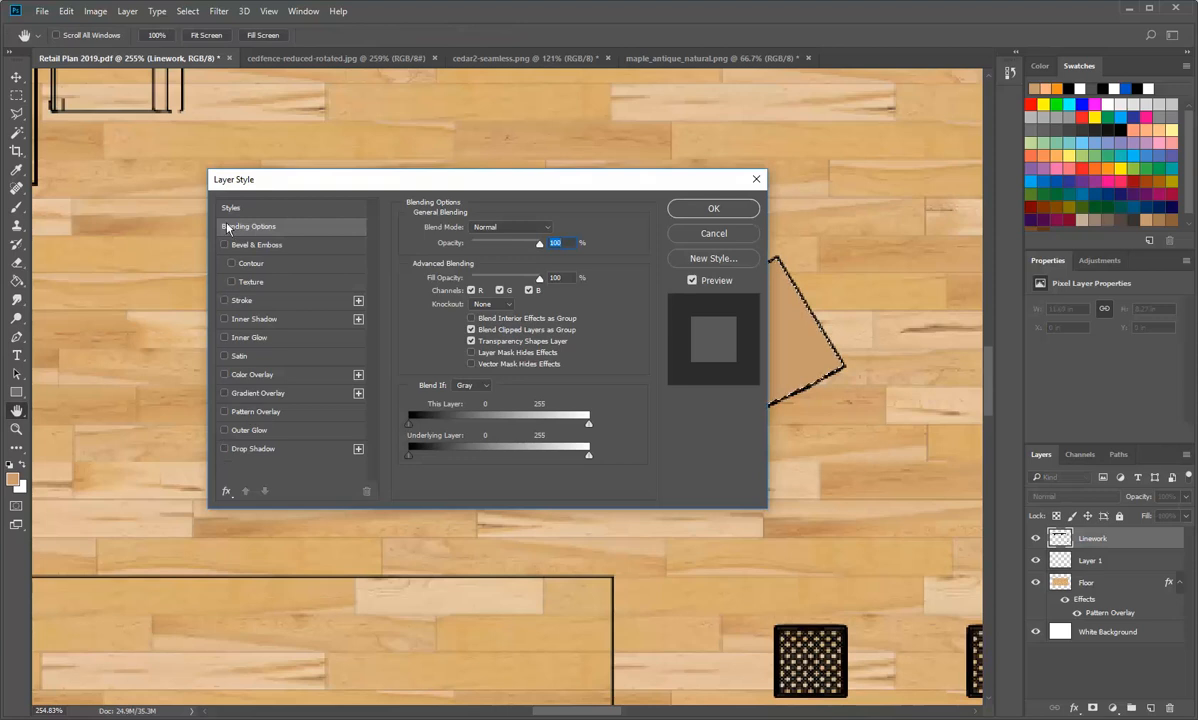
left_click(224, 451)
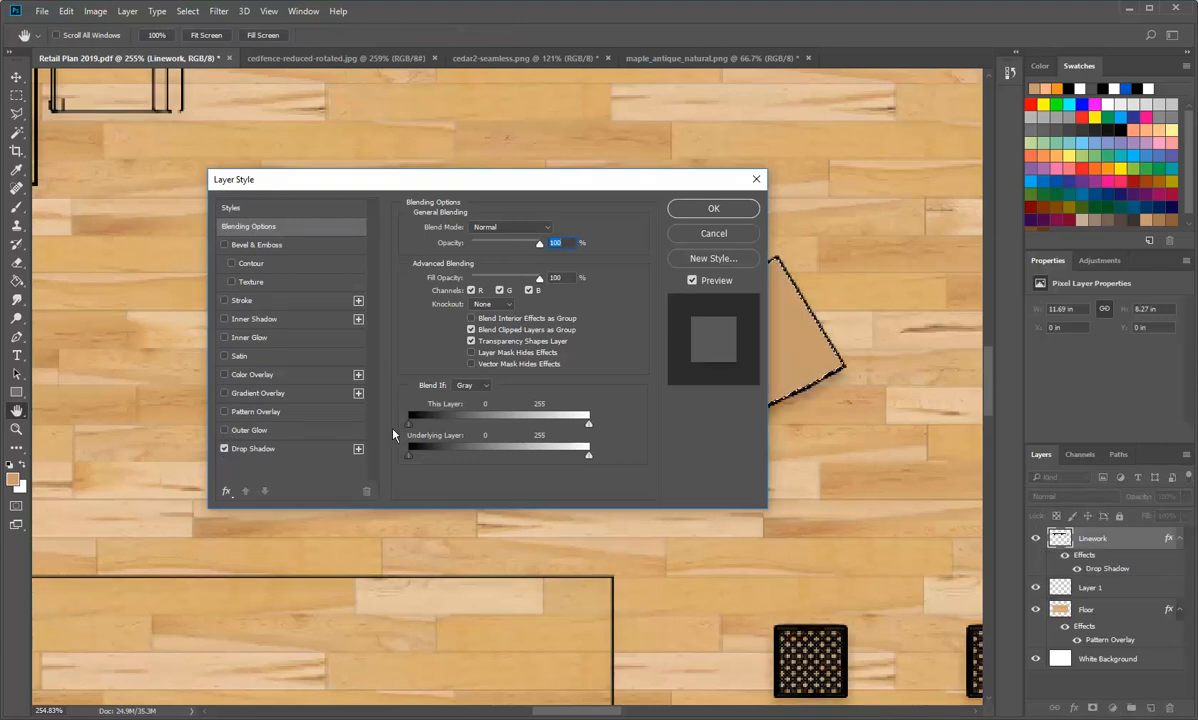
left_click(253, 450)
left_click_drag(510, 180, 762, 221)
mouse_move(767, 289)
left_mouse_down()
mouse_move(762, 298)
mouse_move(790, 283)
left_mouse_up()
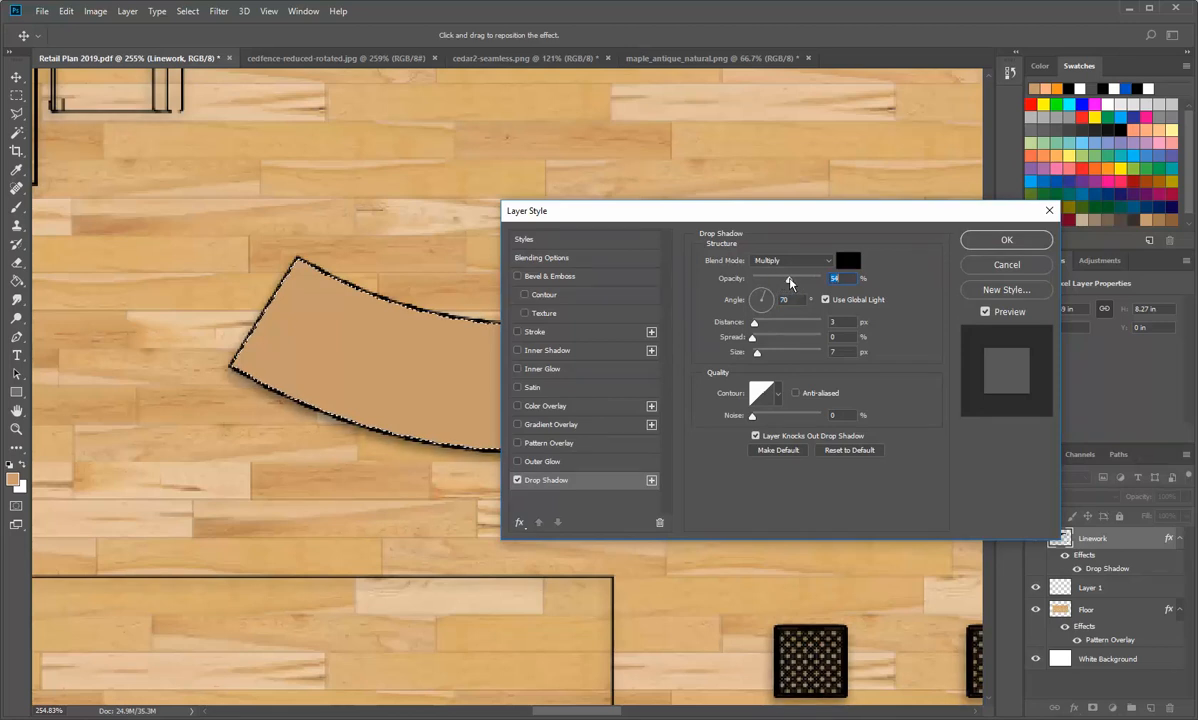
left_click_drag(754, 323, 762, 356)
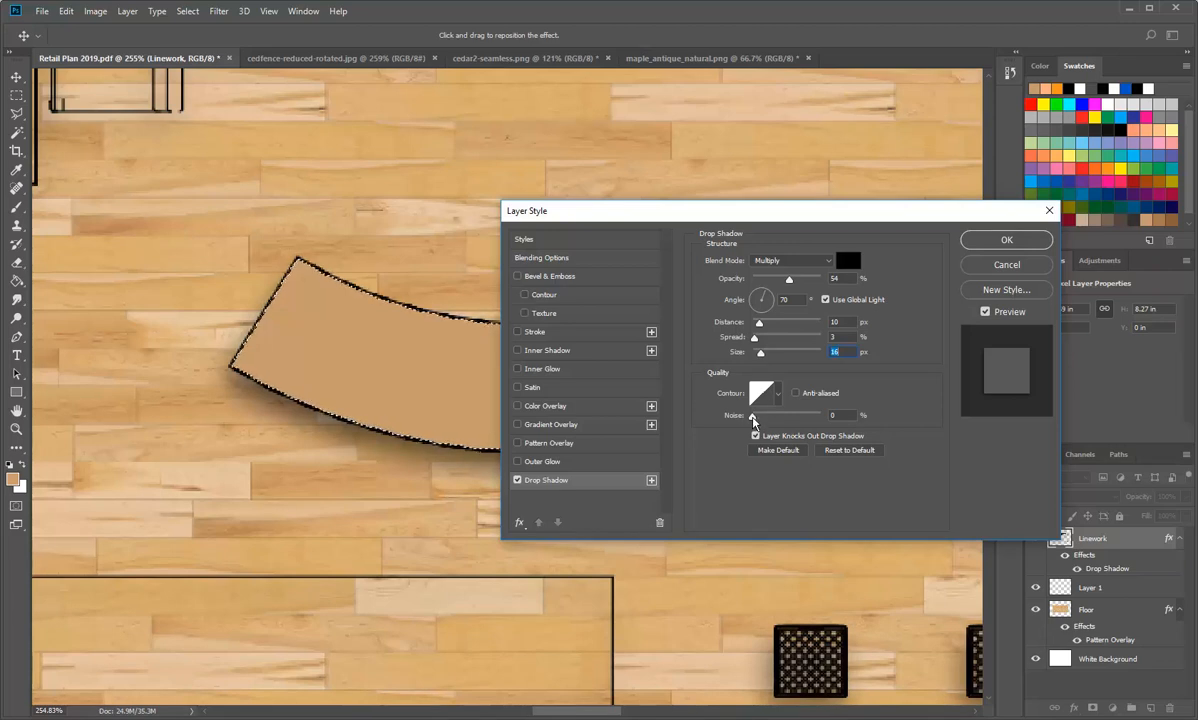
left_click(1007, 240)
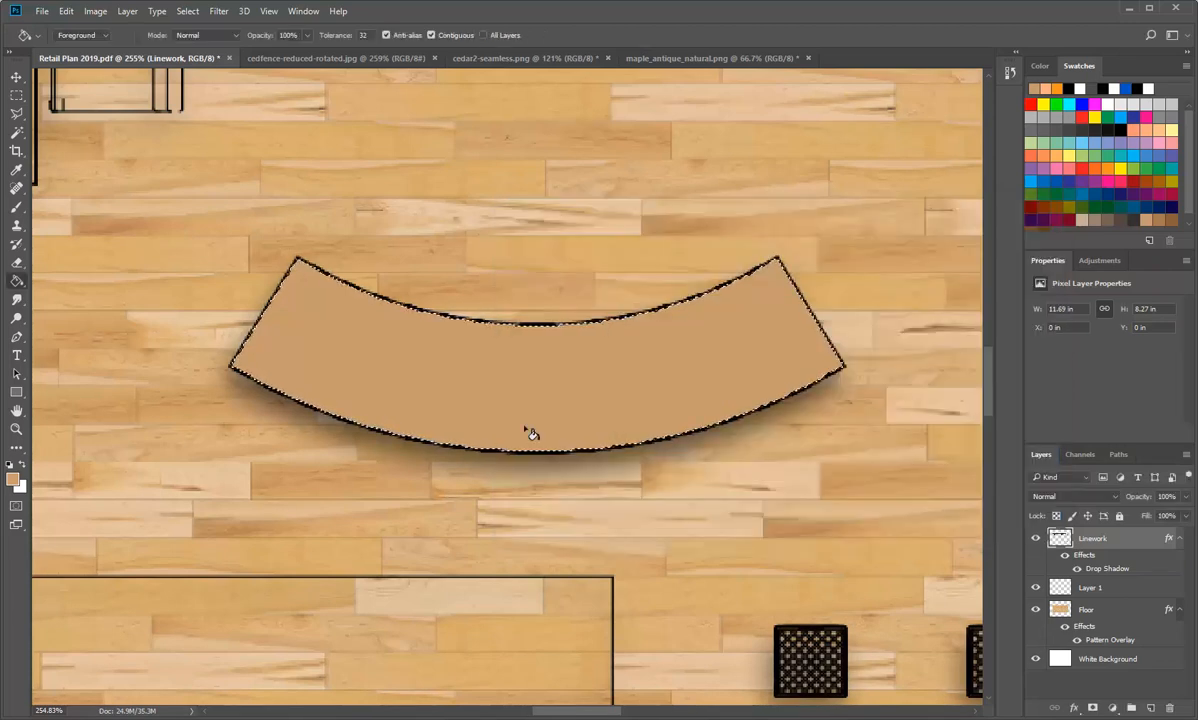
Step: Examine the drop shadow on the walls, round columns, curved bench and other furniture across the whole plan
scroll(531, 432, "down", 5)
scroll(531, 432, "down", 2)
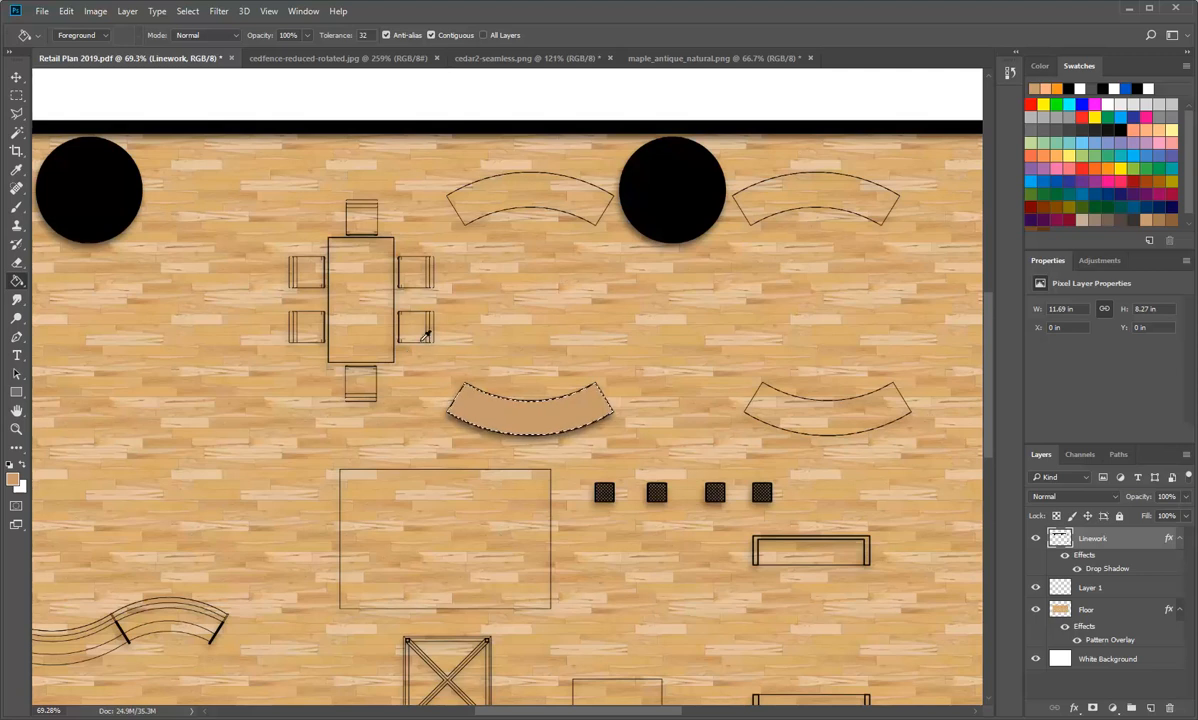
scroll(422, 340, "down", 2)
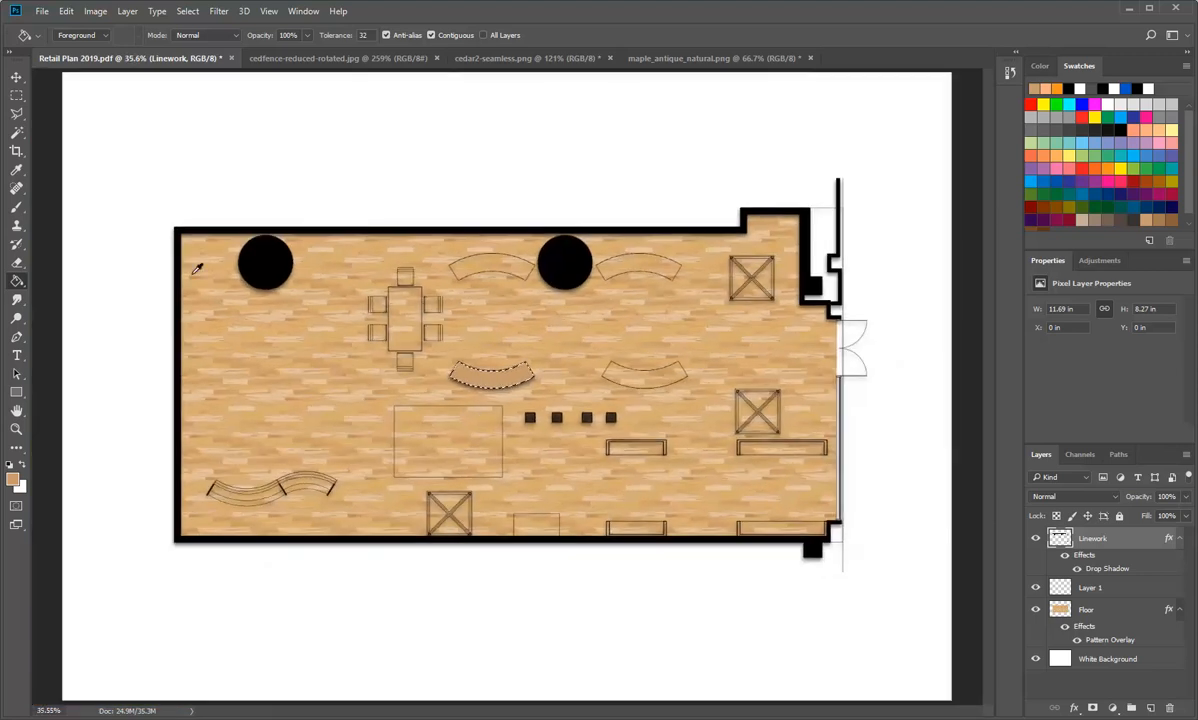
scroll(197, 268, "up", 2)
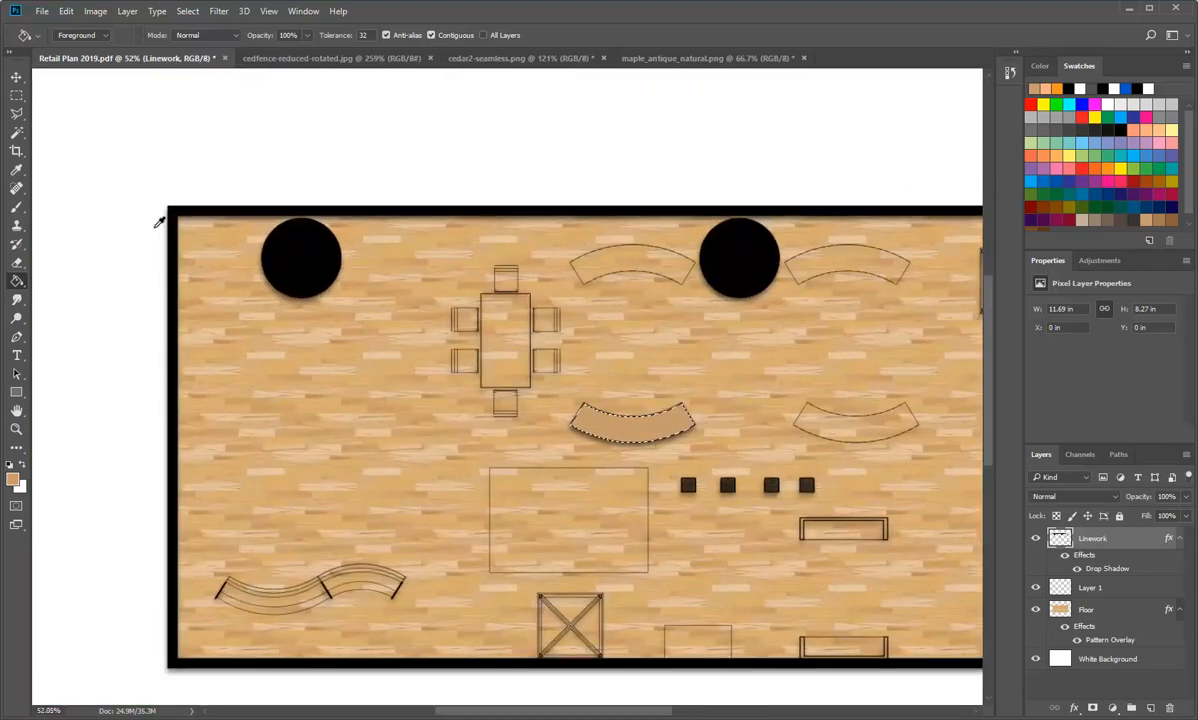
scroll(165, 219, "up", 3)
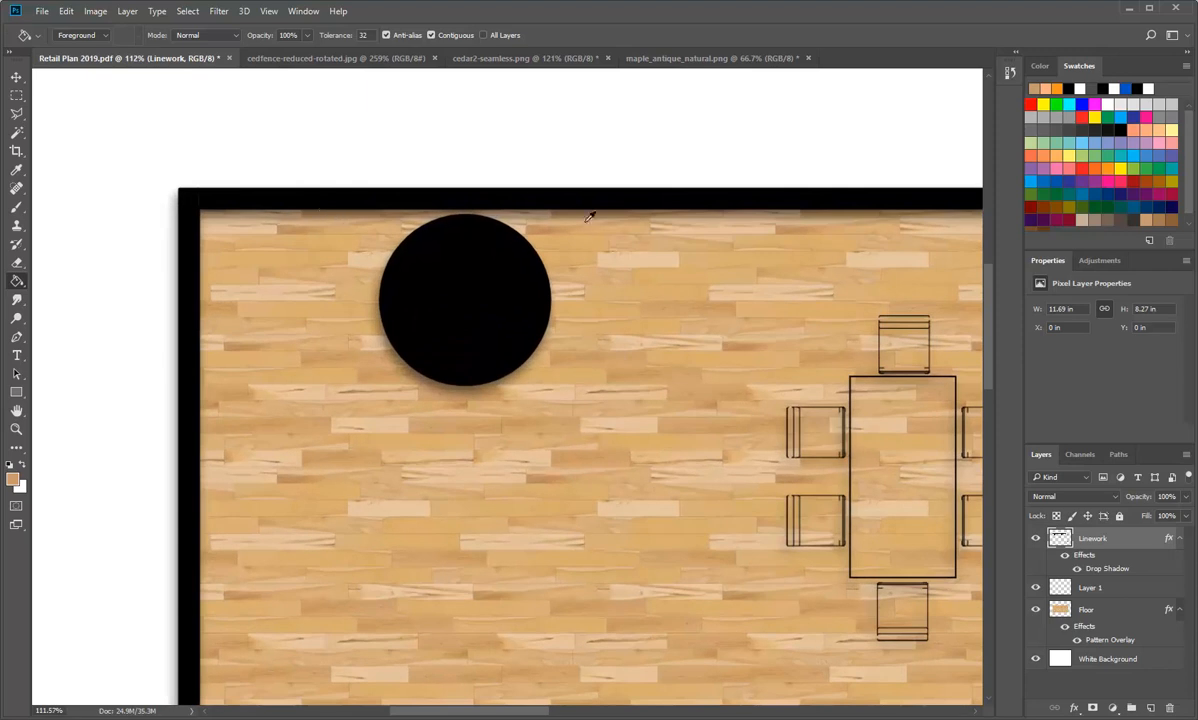
scroll(190, 214, "up", 2)
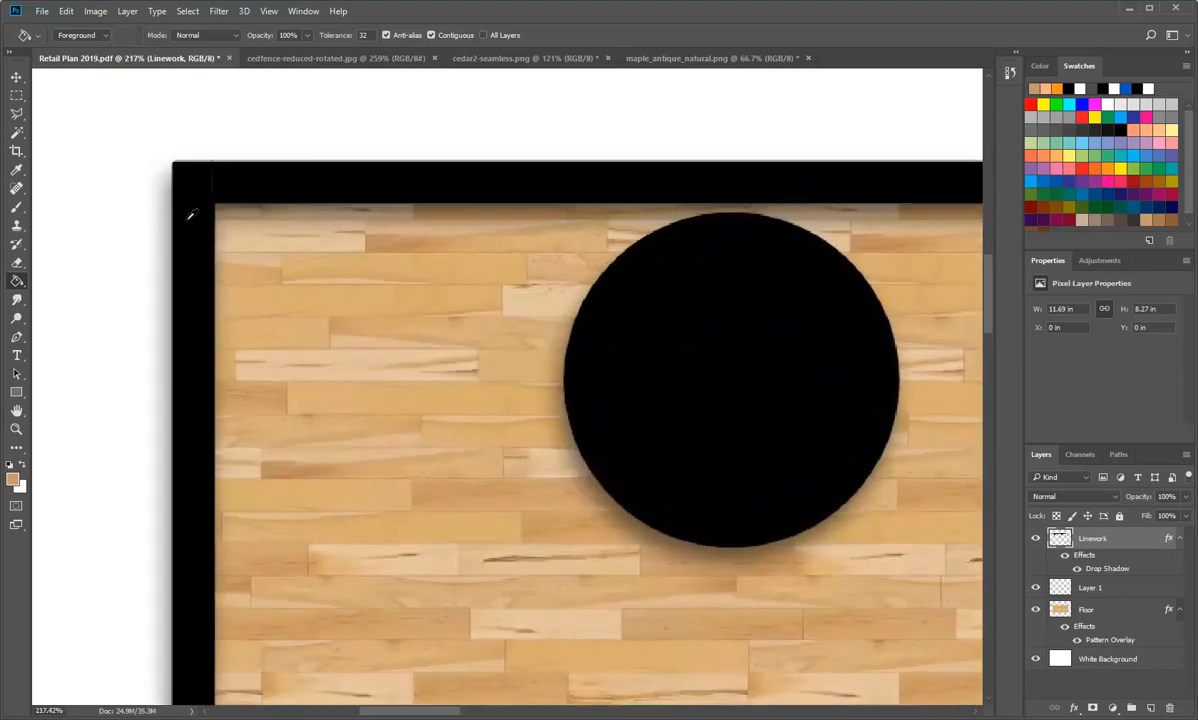
scroll(190, 214, "down", 6)
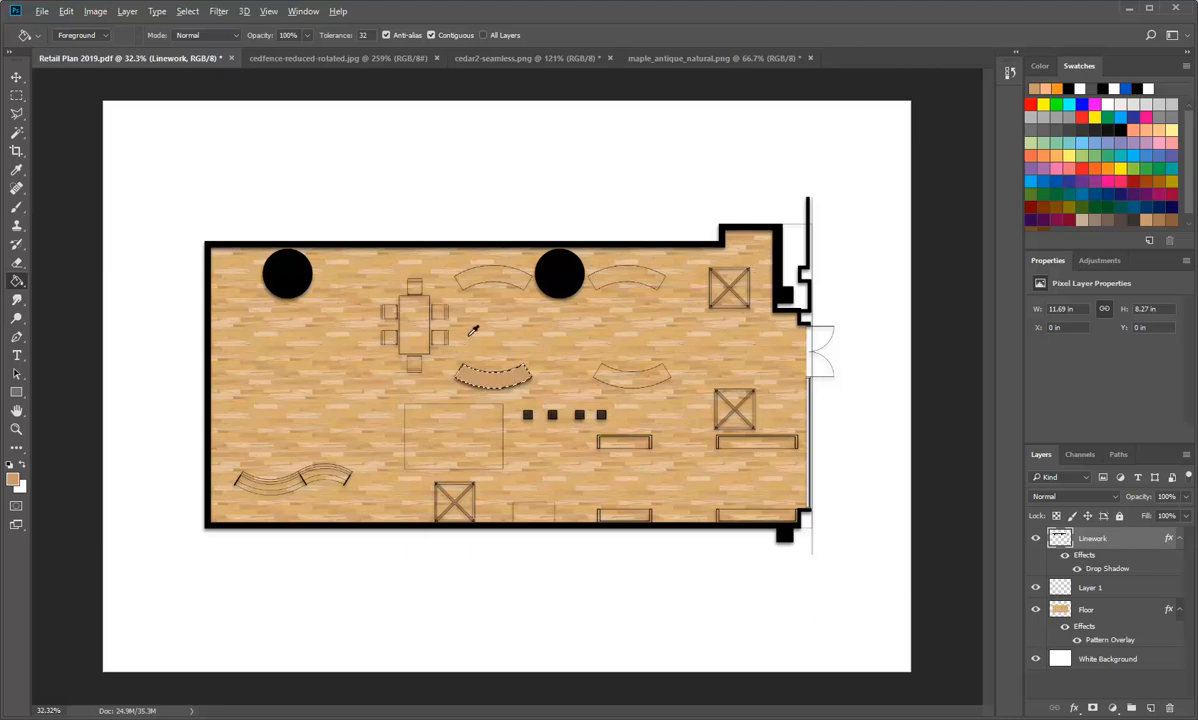
scroll(473, 331, "up", 5)
scroll(529, 412, "up", 1)
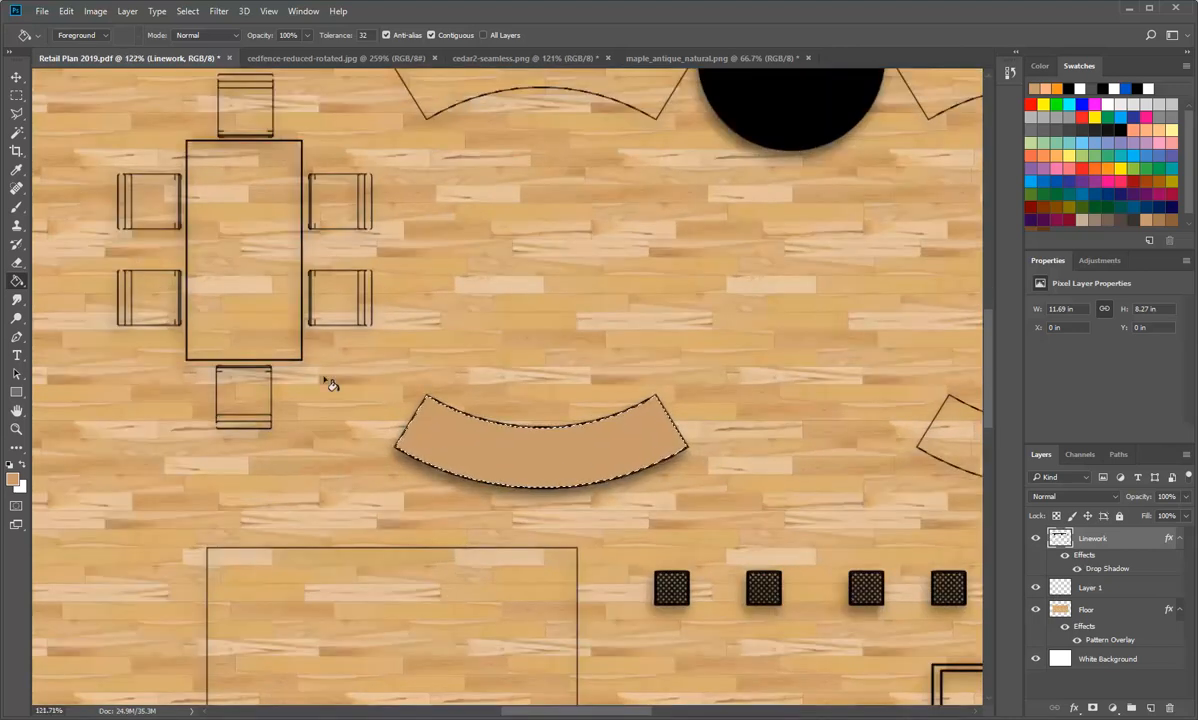
scroll(503, 375, "down", 3)
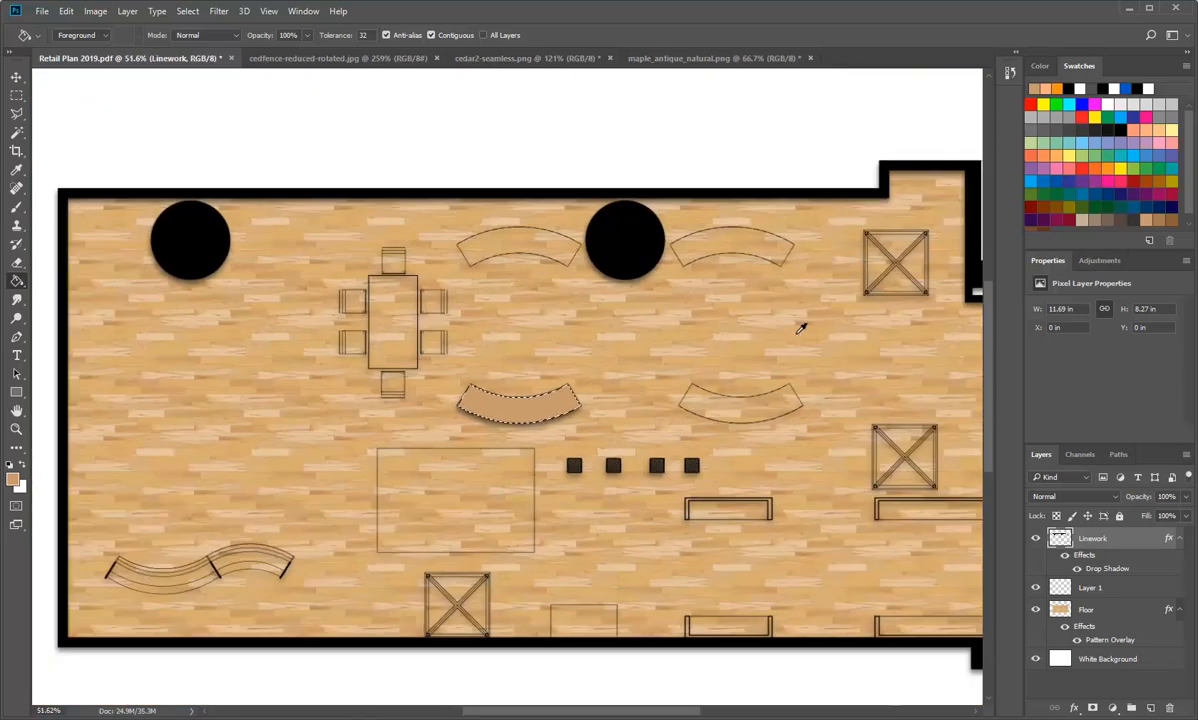
scroll(369, 617, "down", 2)
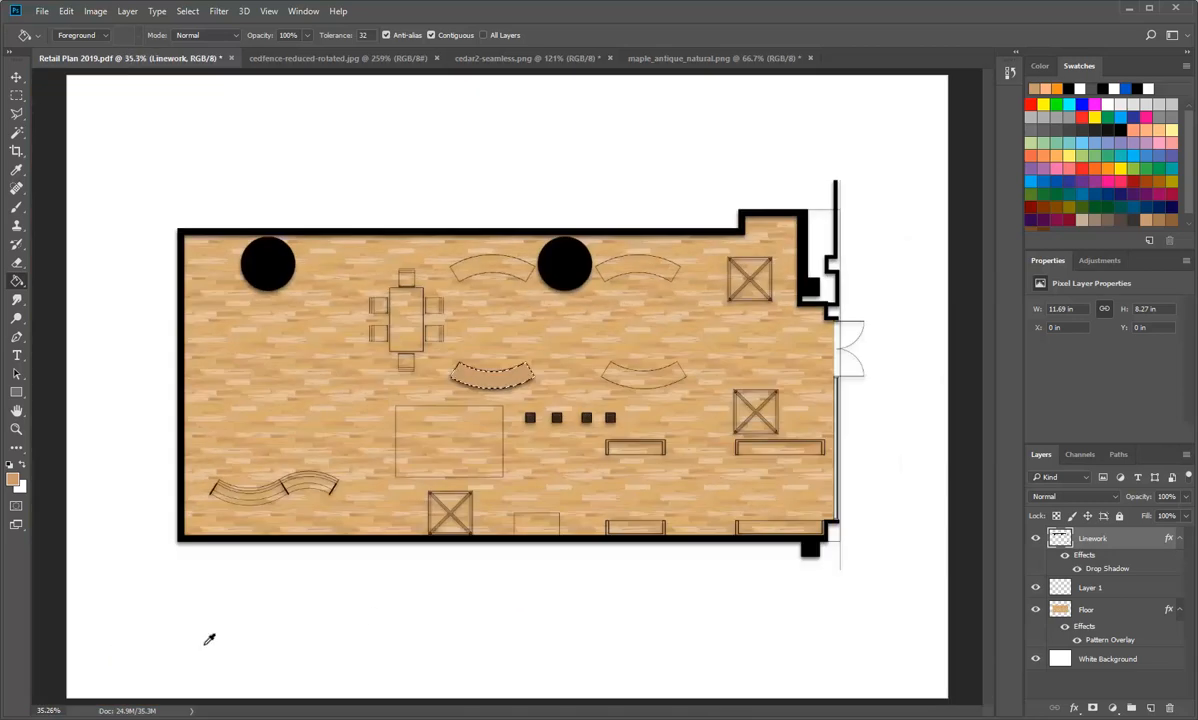
Step: Add another new empty layer directly above Layer 1 for colouring the S-shaped sofa in the plan's lower-left corner
scroll(152, 554, "up", 4)
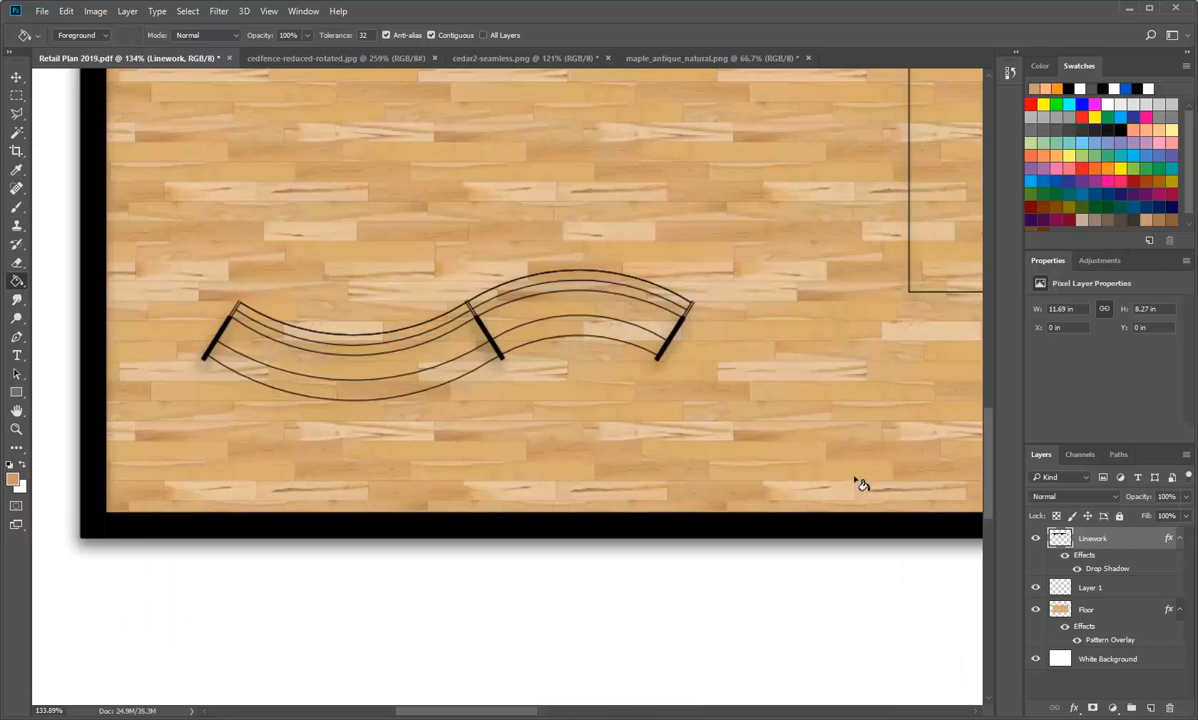
left_click(1061, 594)
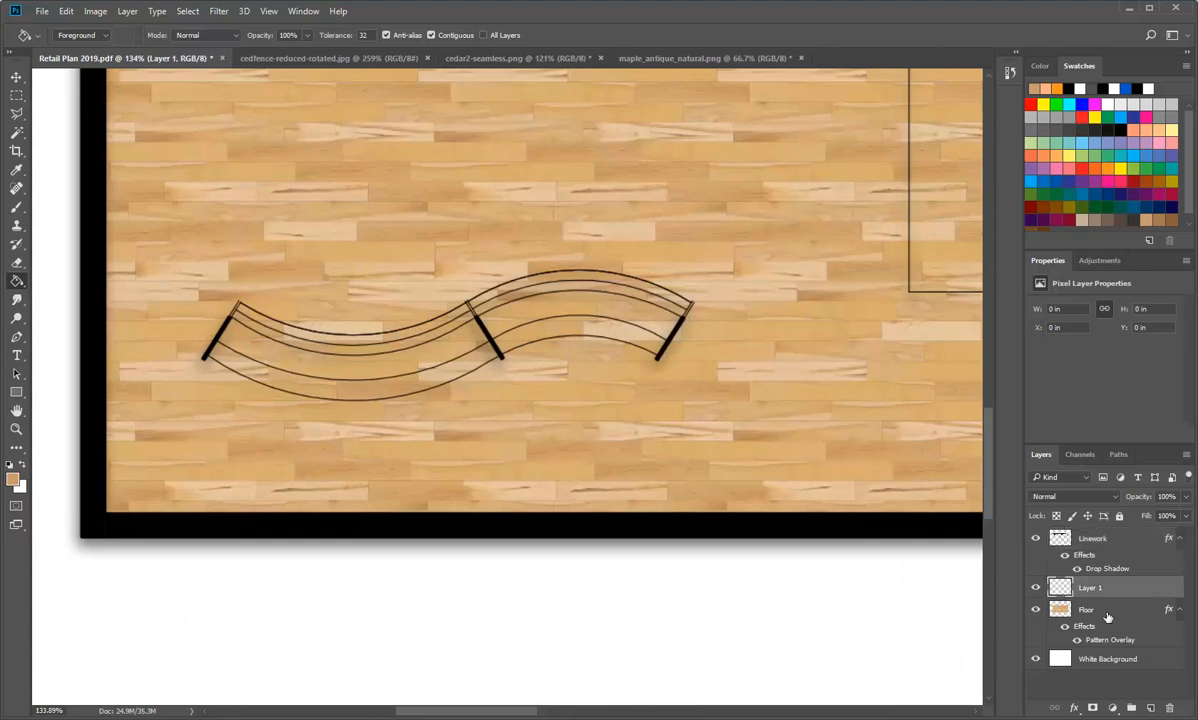
left_click(1151, 708)
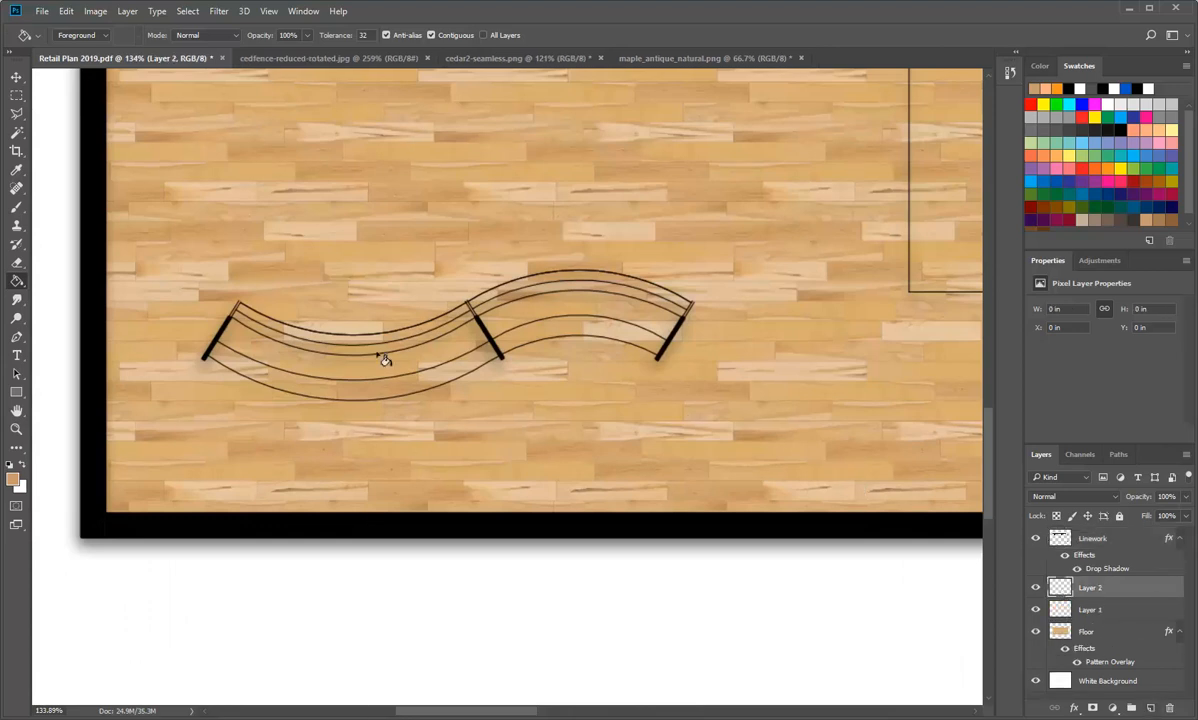
scroll(492, 461, "down", 3)
scroll(112, 460, "up", 9)
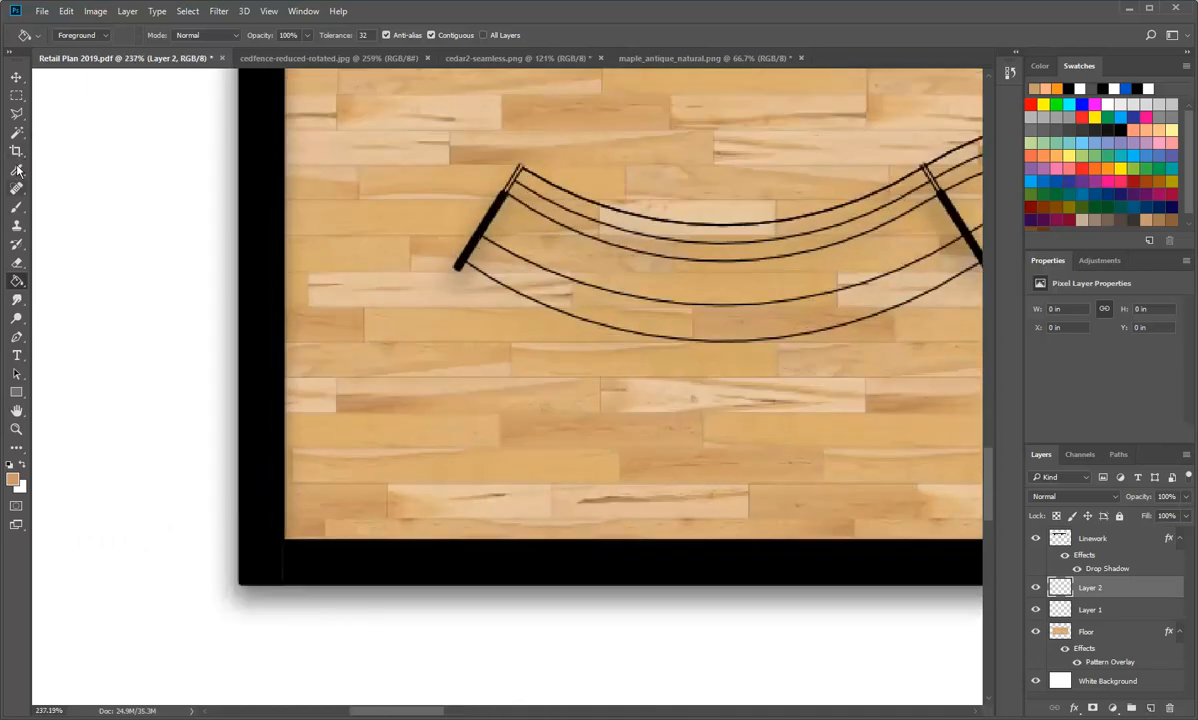
Step: Set up a 25 px brush with 17% hardness and a black foreground colour, and clear any active selection
left_click(16, 206)
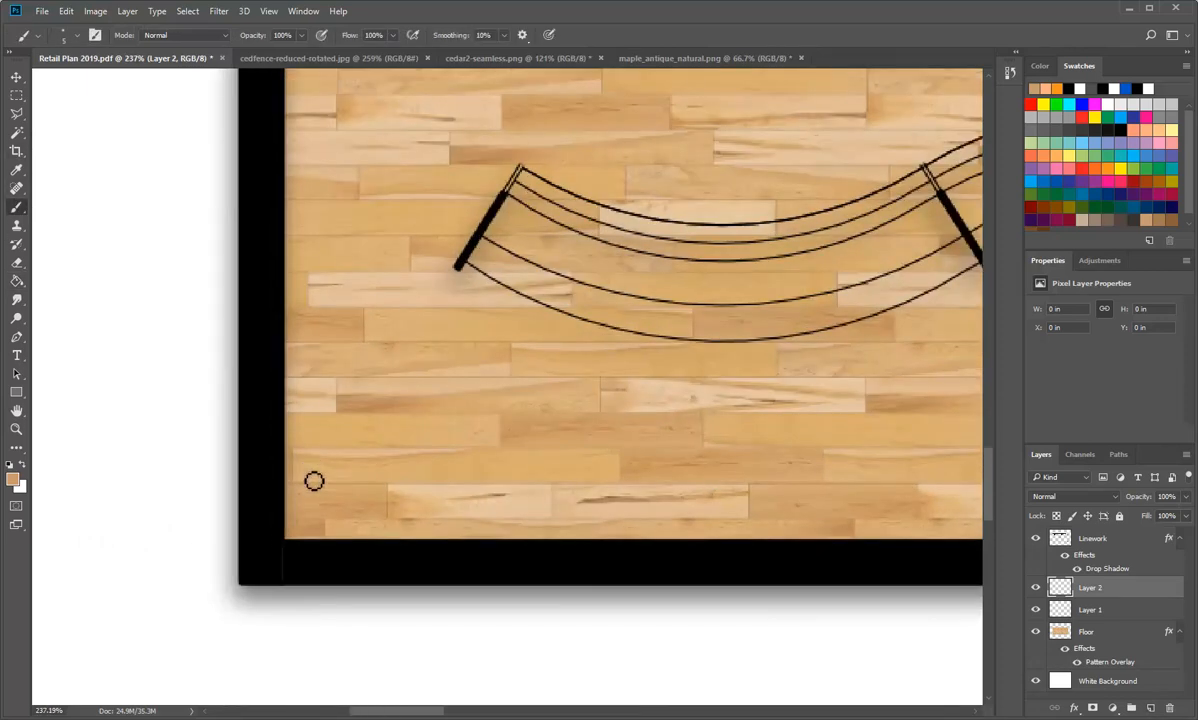
right_click(390, 478)
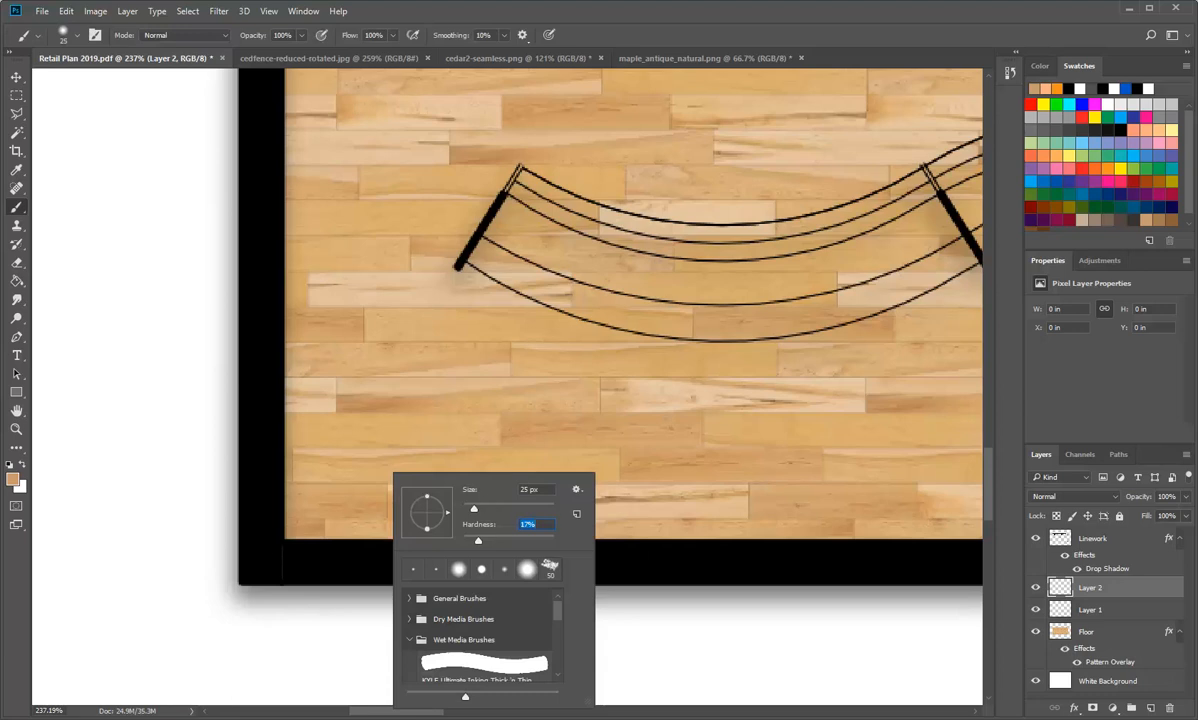
key("Return")
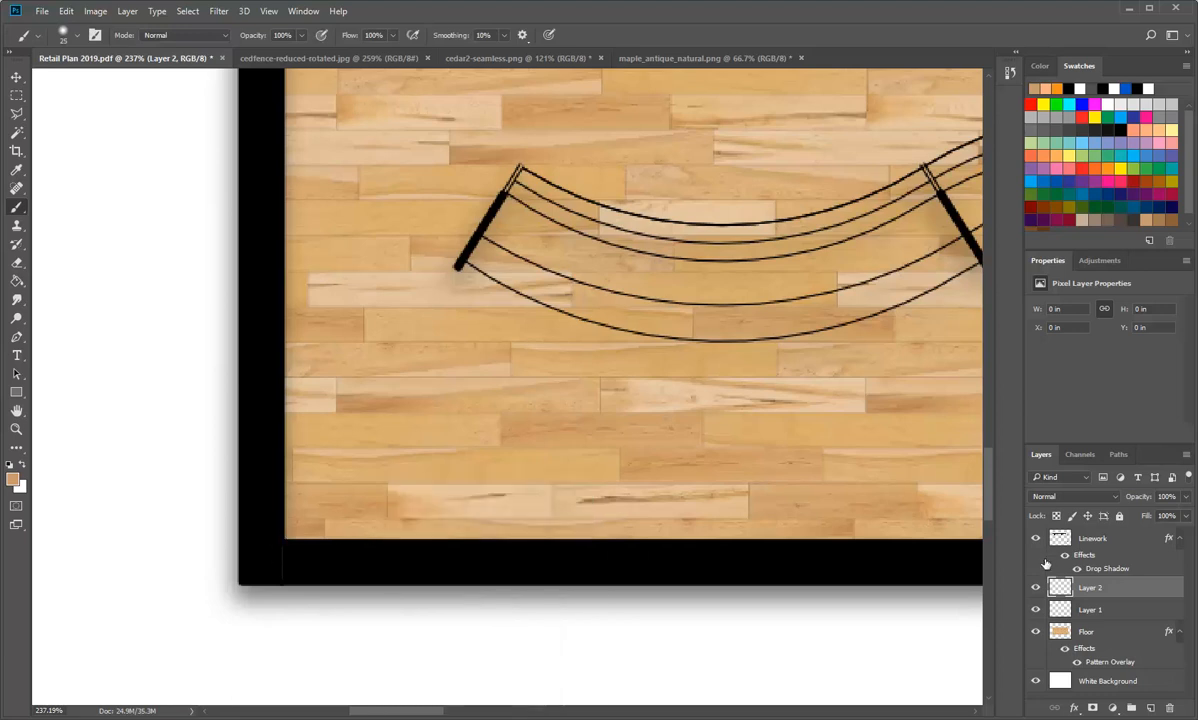
left_click(10, 467)
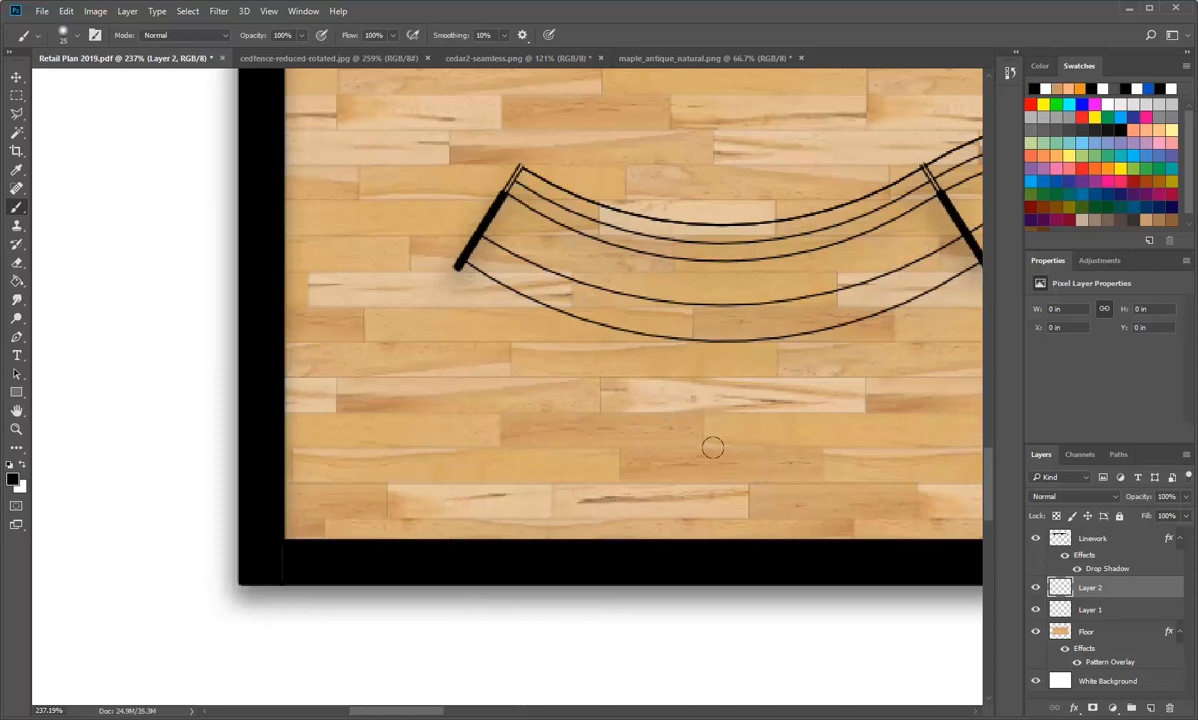
left_click(187, 11)
left_click(199, 41)
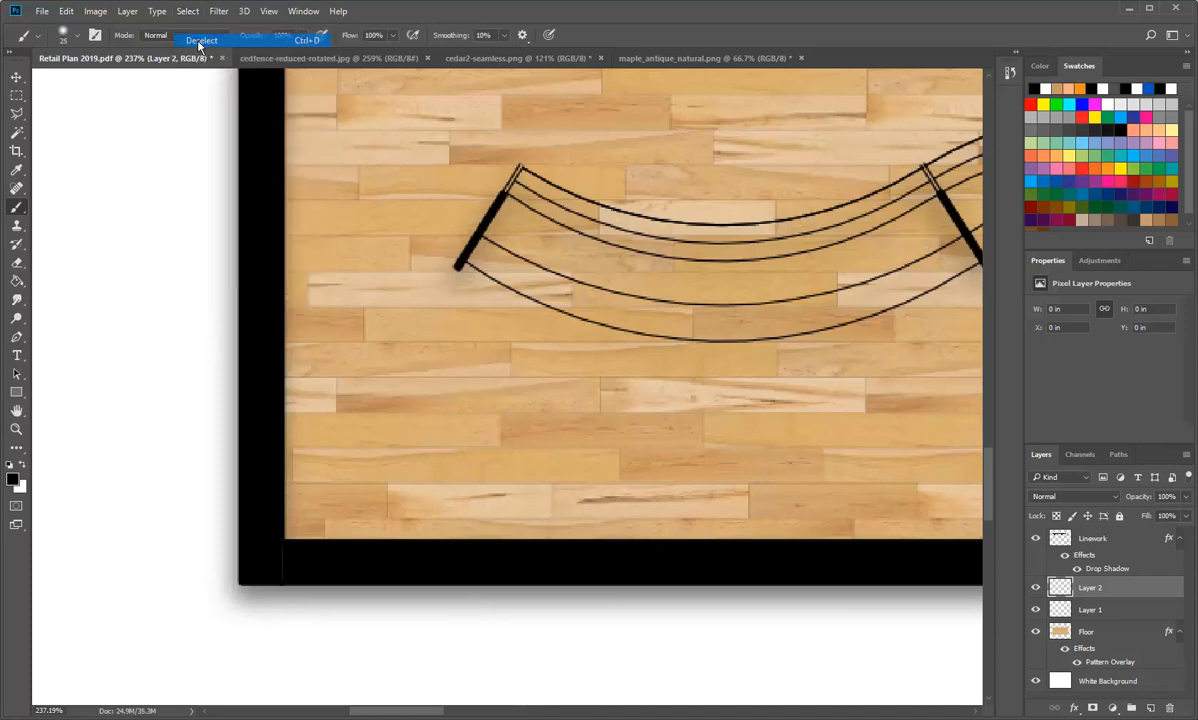
Step: Test a stroke along the plan's lower wall, undo it, and soften the brush to 2% hardness
left_click_drag(274, 528, 576, 529)
key("ctrl+z")
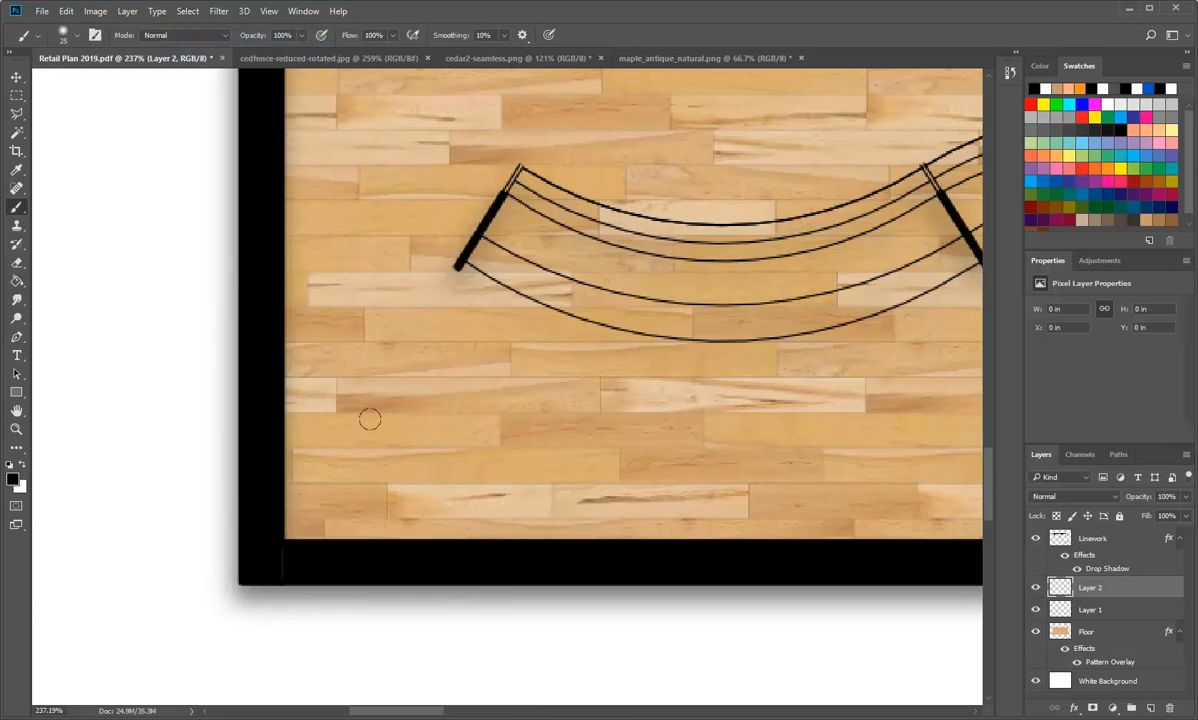
right_click(369, 419)
left_click_drag(464, 497, 456, 497)
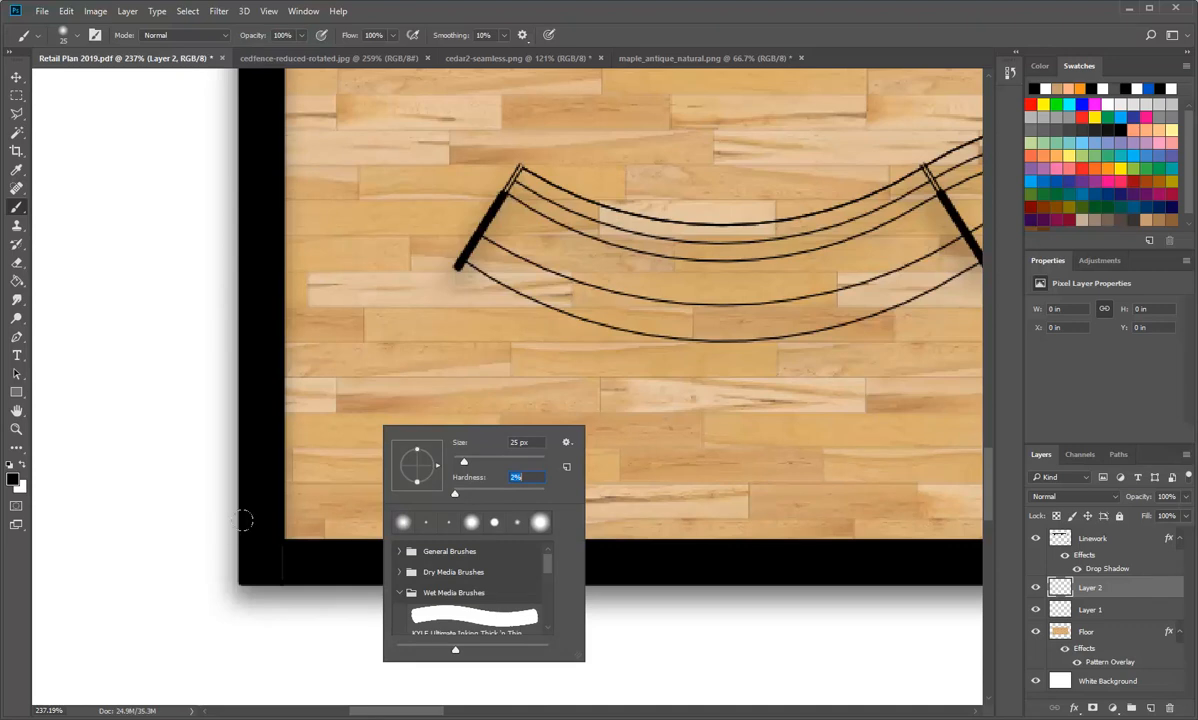
key("Return")
Step: Paint a soft black shadow on Layer 2 along the lower wall's inner edge, from the plan's lower-left corner to its lower-right corner
mouse_move(267, 537)
left_mouse_down()
mouse_move(925, 542)
mouse_move(329, 535)
mouse_move(787, 528)
mouse_move(968, 540)
left_mouse_up()
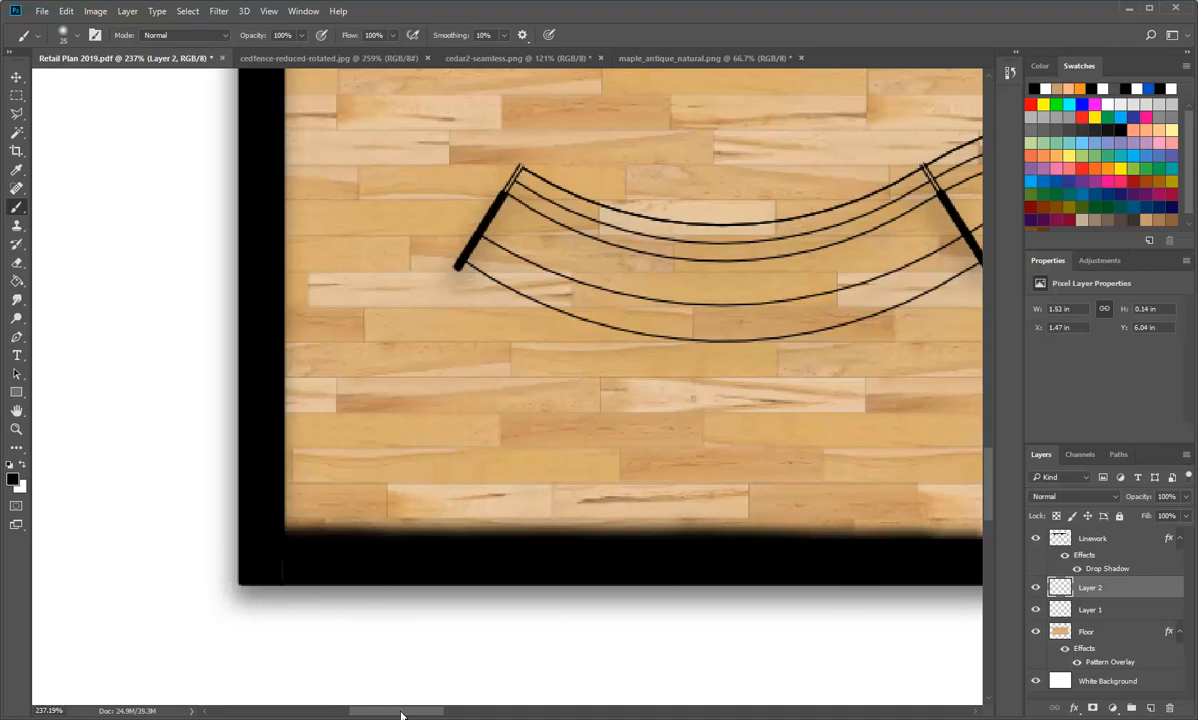
left_click_drag(401, 714, 476, 712)
mouse_move(310, 543)
left_mouse_down()
mouse_move(905, 541)
mouse_move(932, 520)
left_mouse_up()
left_click_drag(481, 716, 550, 715)
mouse_move(294, 546)
left_mouse_down()
mouse_move(438, 545)
mouse_move(362, 541)
left_mouse_up()
left_click_drag(282, 542, 368, 542)
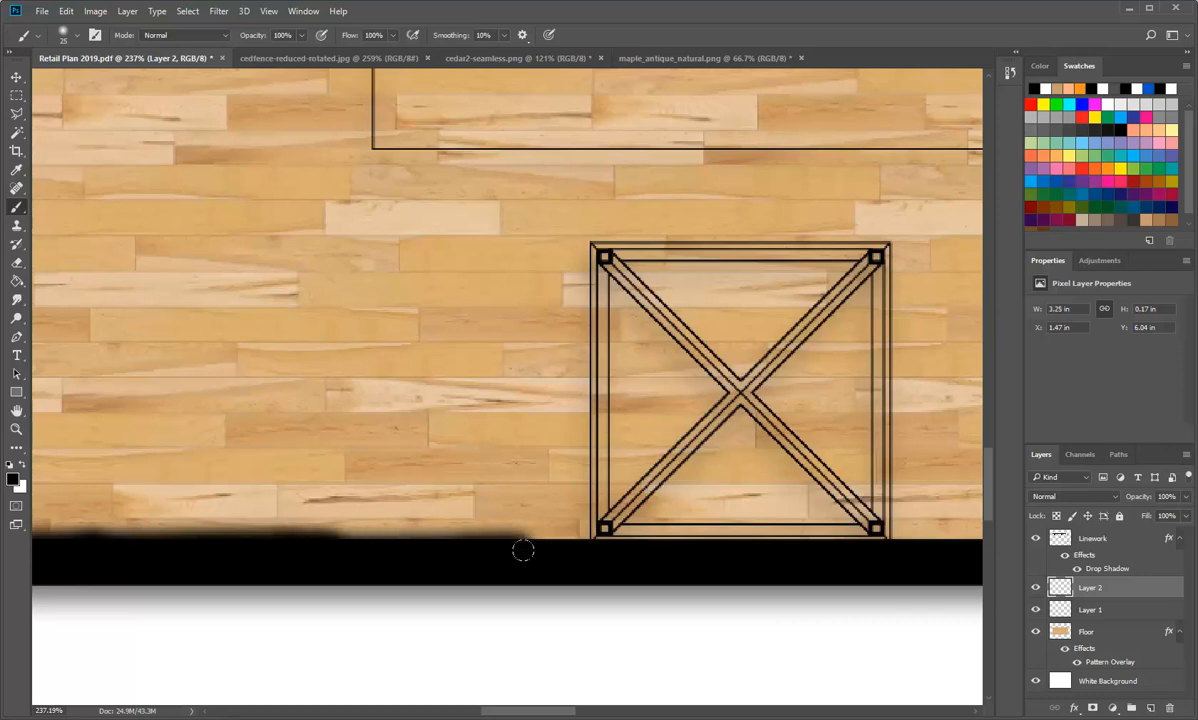
left_click_drag(535, 543, 905, 543)
key("ctrl+z")
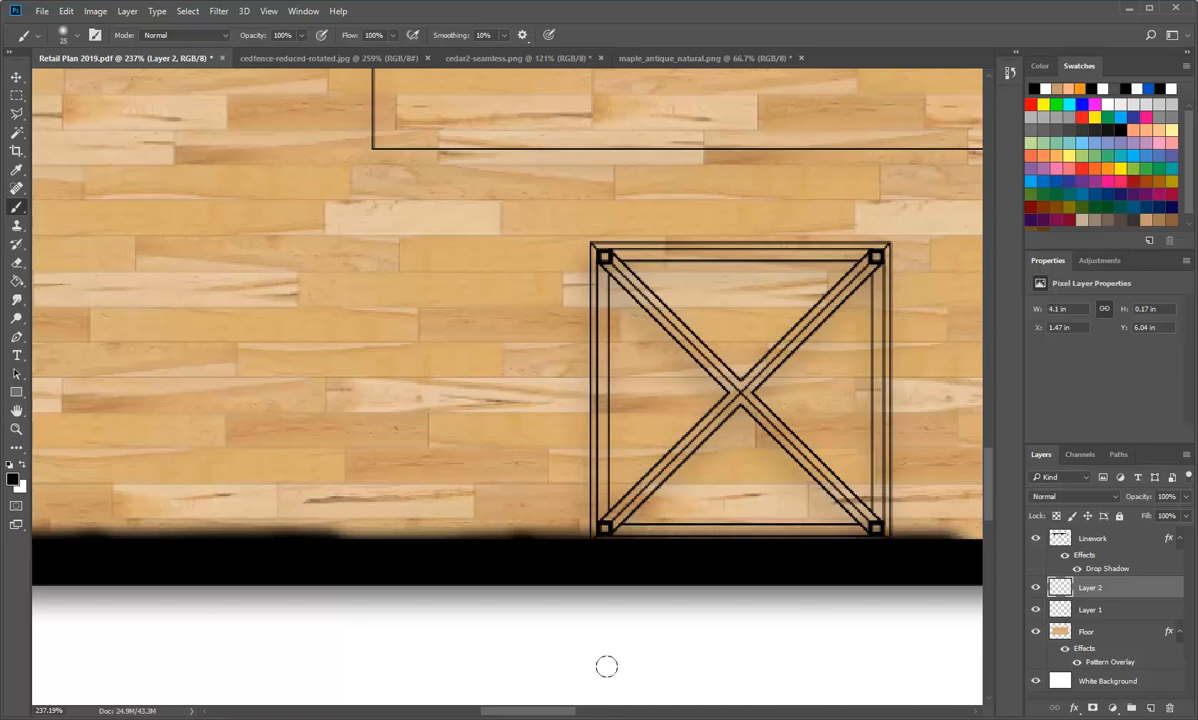
left_click_drag(522, 714, 567, 714)
left_click_drag(467, 545, 888, 543)
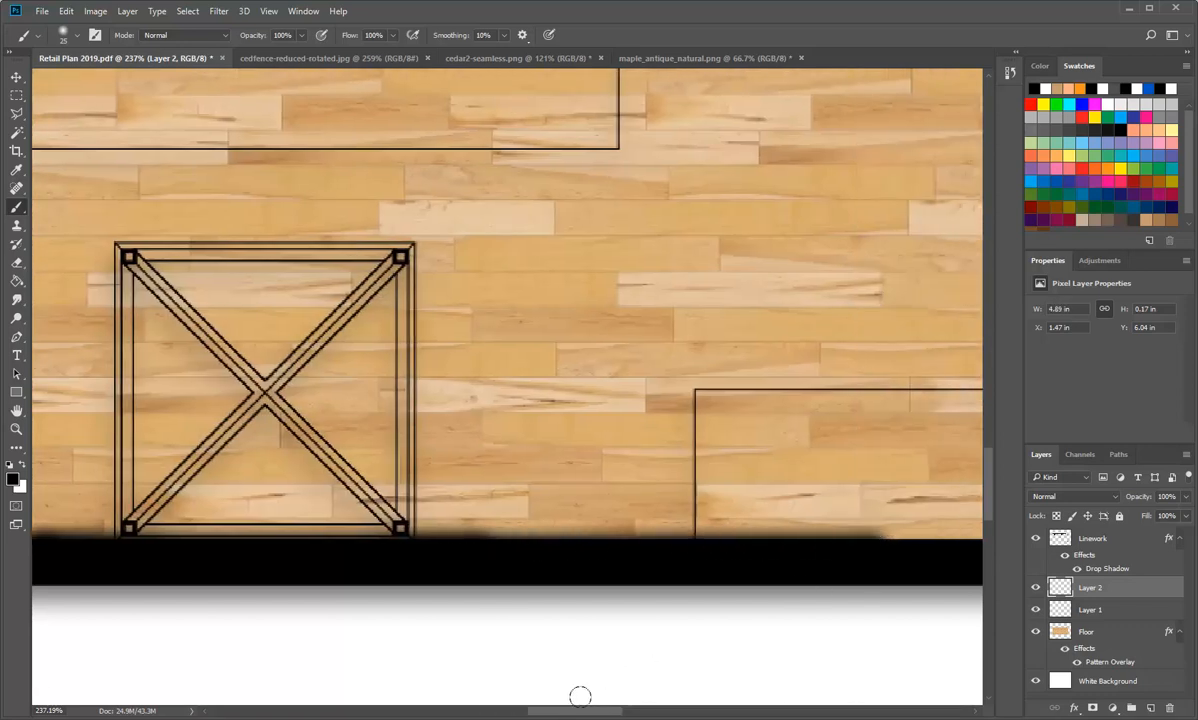
scroll(581, 690, "right", 5)
mouse_move(202, 531)
left_mouse_down()
mouse_move(254, 543)
mouse_move(975, 543)
left_mouse_up()
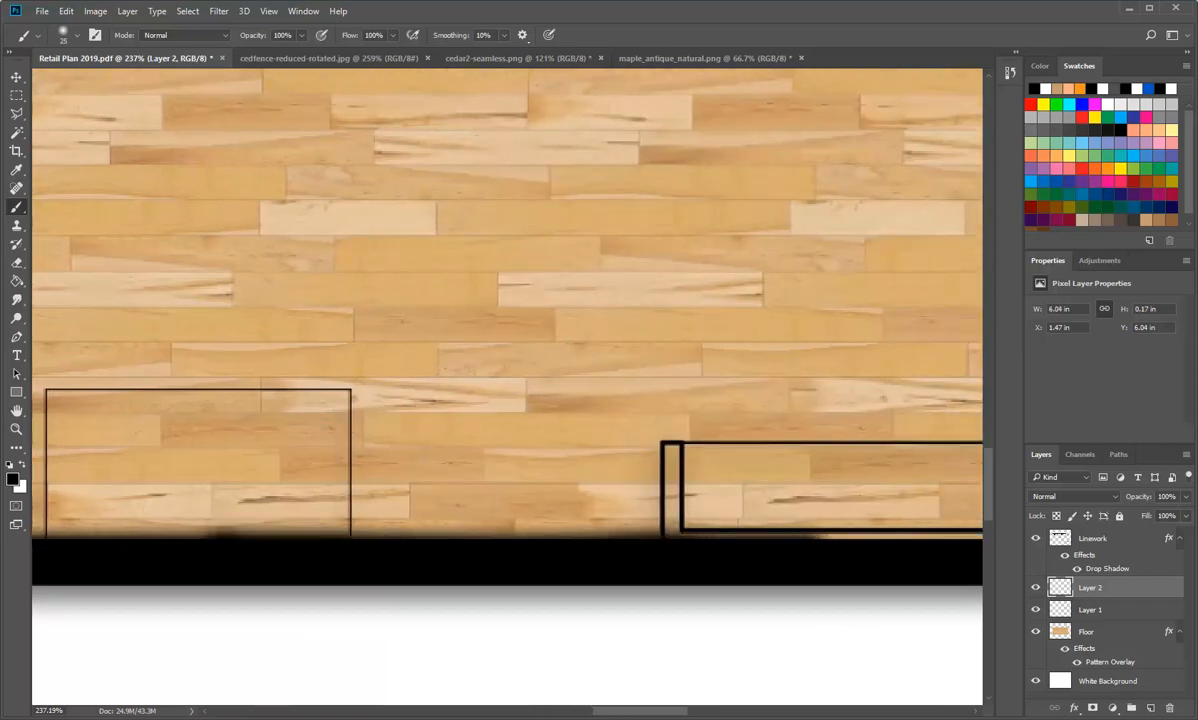
left_click_drag(636, 711, 678, 716)
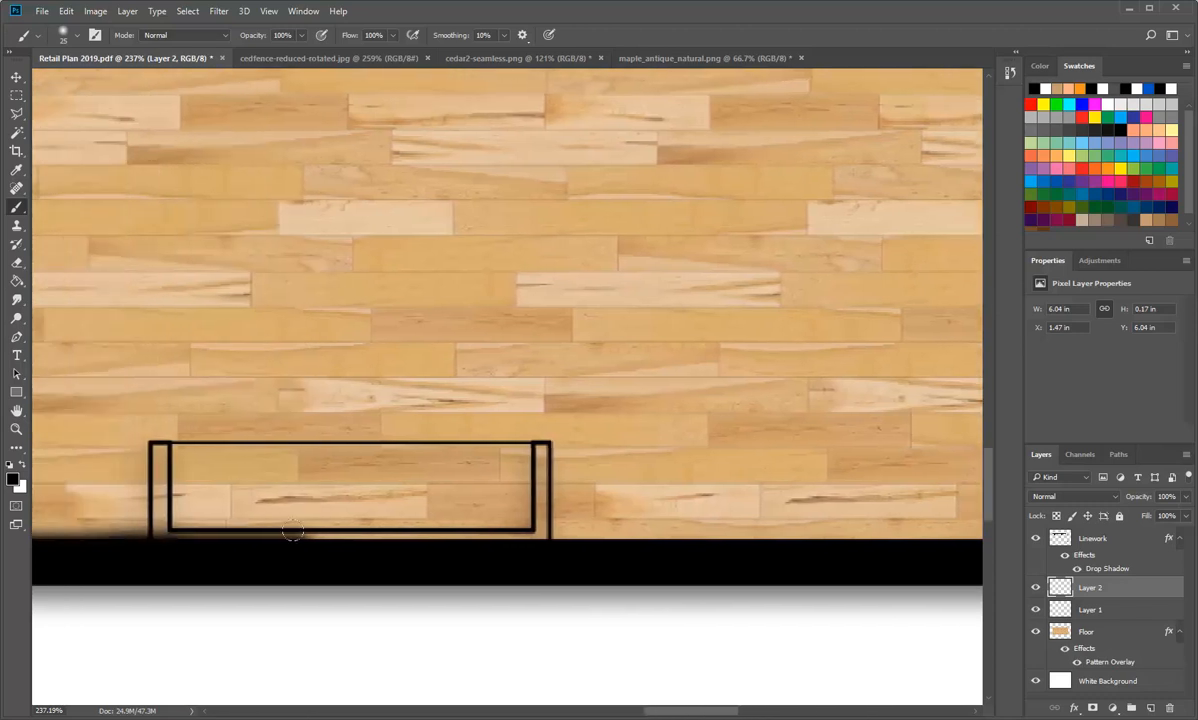
left_click_drag(294, 544, 888, 545)
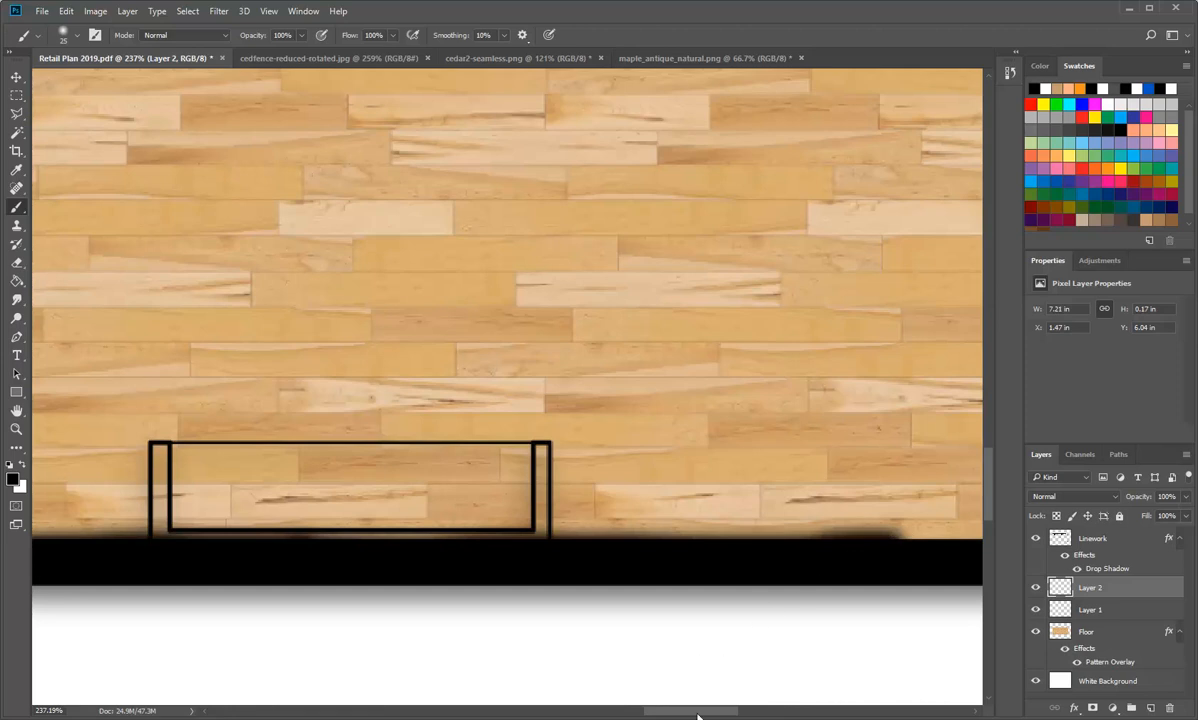
key("ctrl+z")
left_click_drag(228, 548, 886, 546)
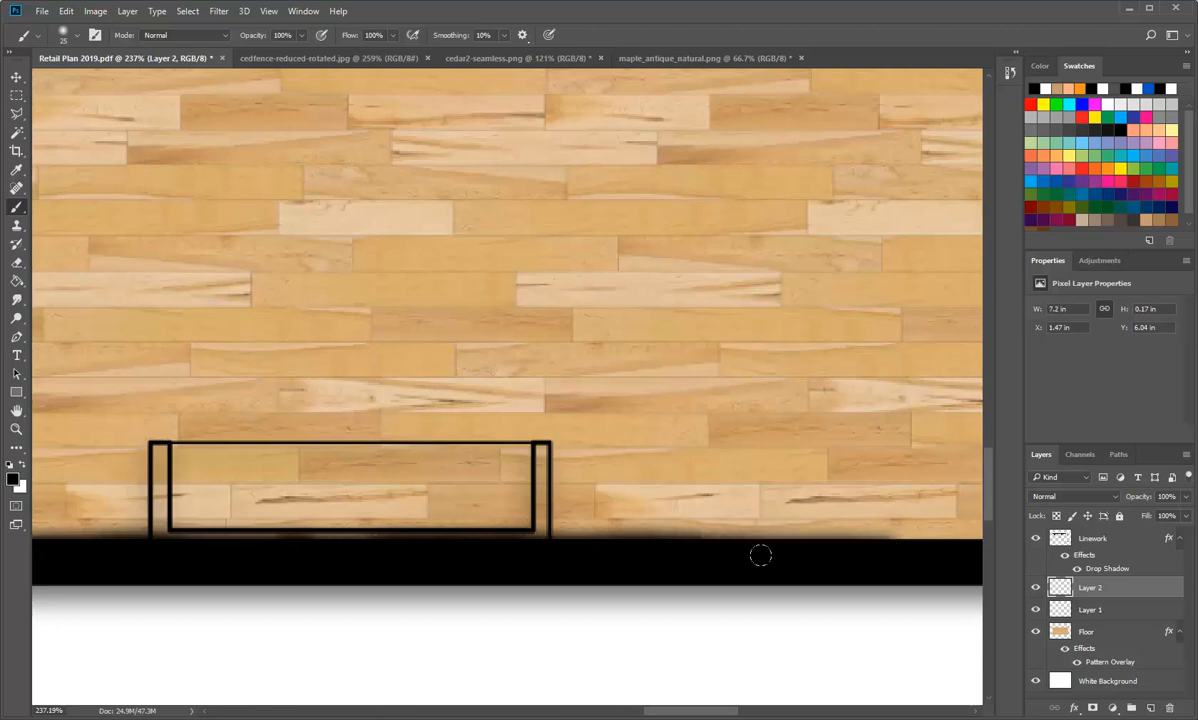
left_click_drag(690, 710, 744, 710)
left_click_drag(383, 549, 884, 546)
left_click_drag(758, 711, 802, 711)
left_click_drag(534, 546, 714, 543)
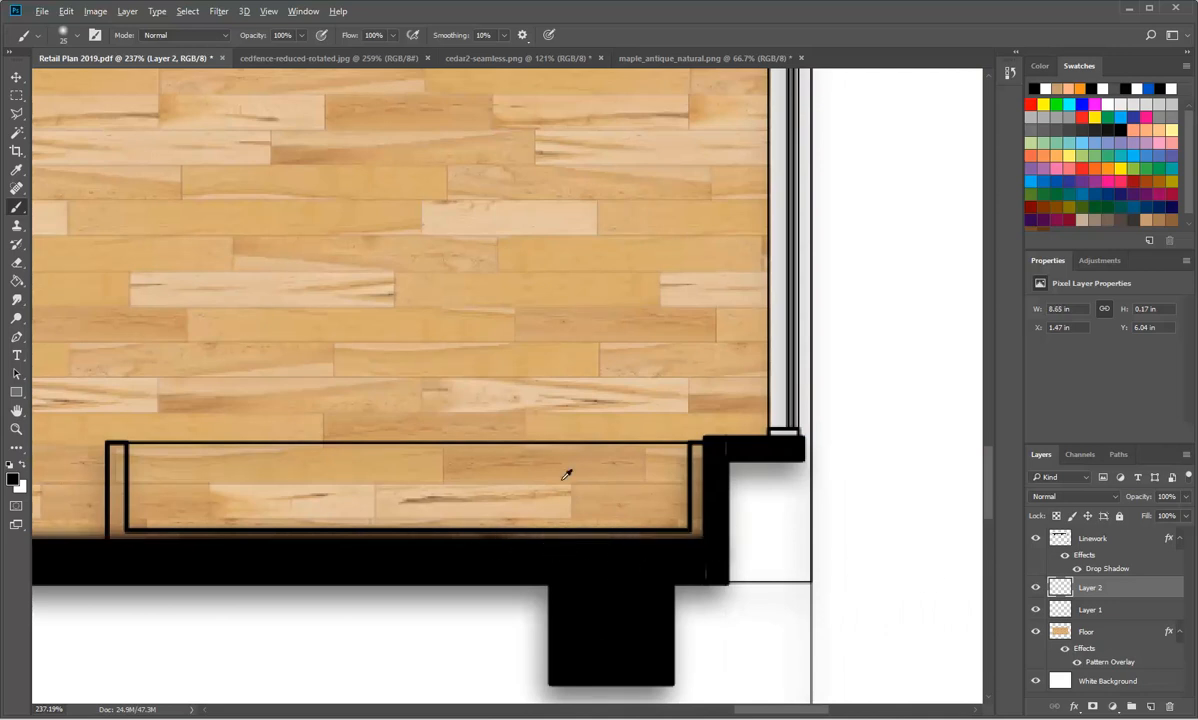
Step: Change Layer 2's blend mode to Multiply
scroll(557, 473, "down", 10)
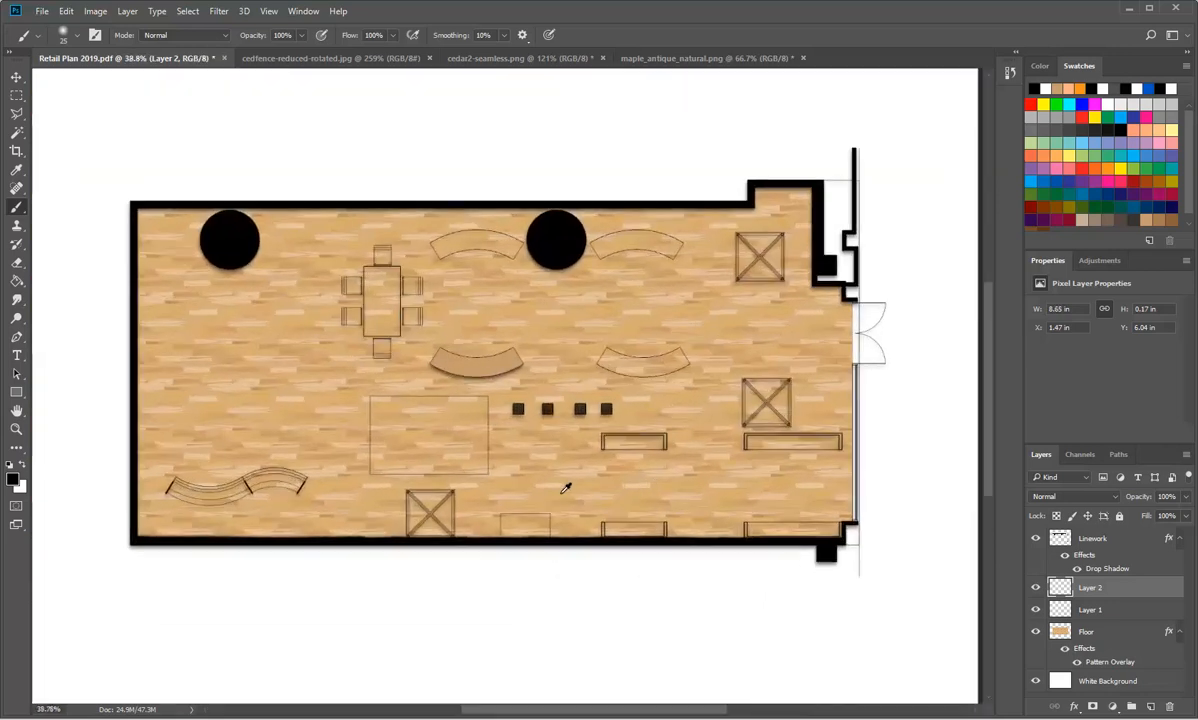
scroll(568, 488, "up", 2)
scroll(565, 489, "down", 1)
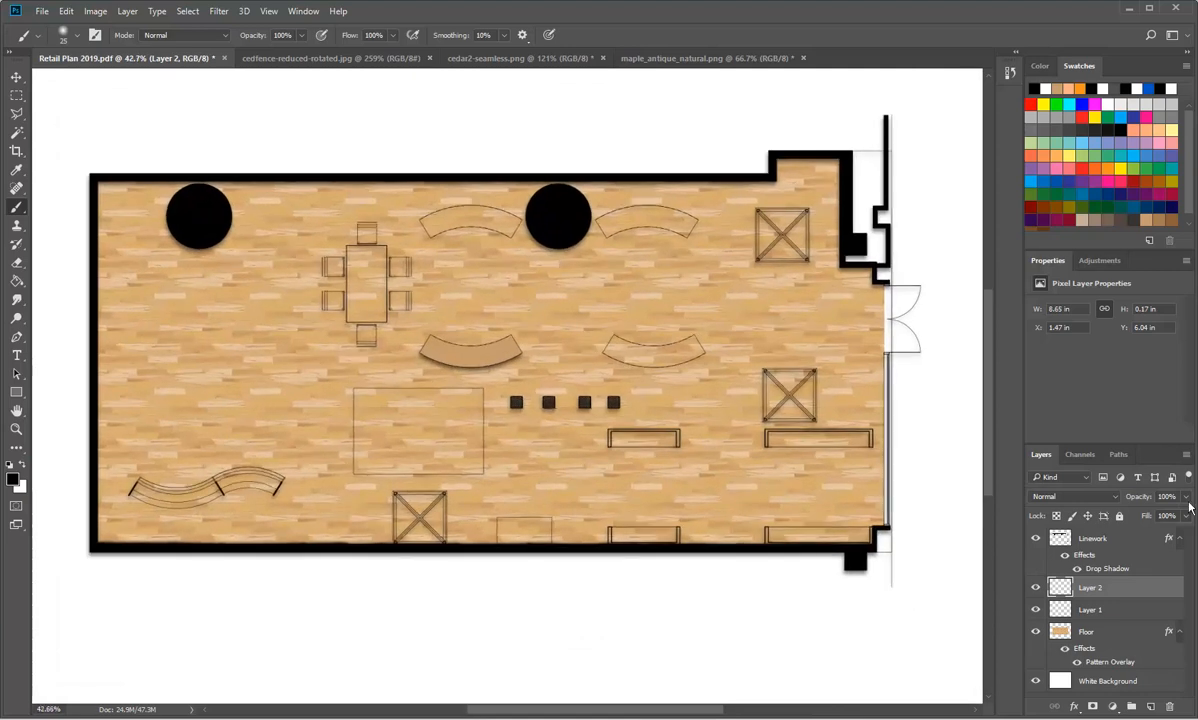
left_click(1118, 497)
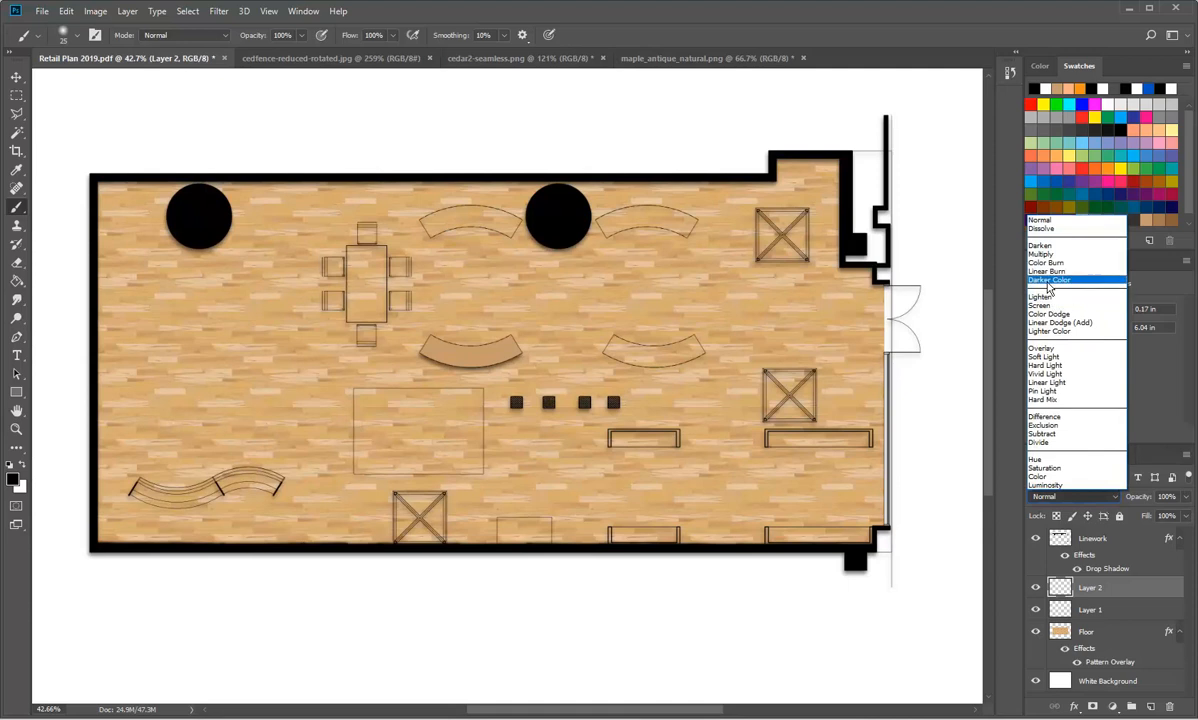
left_click(1042, 254)
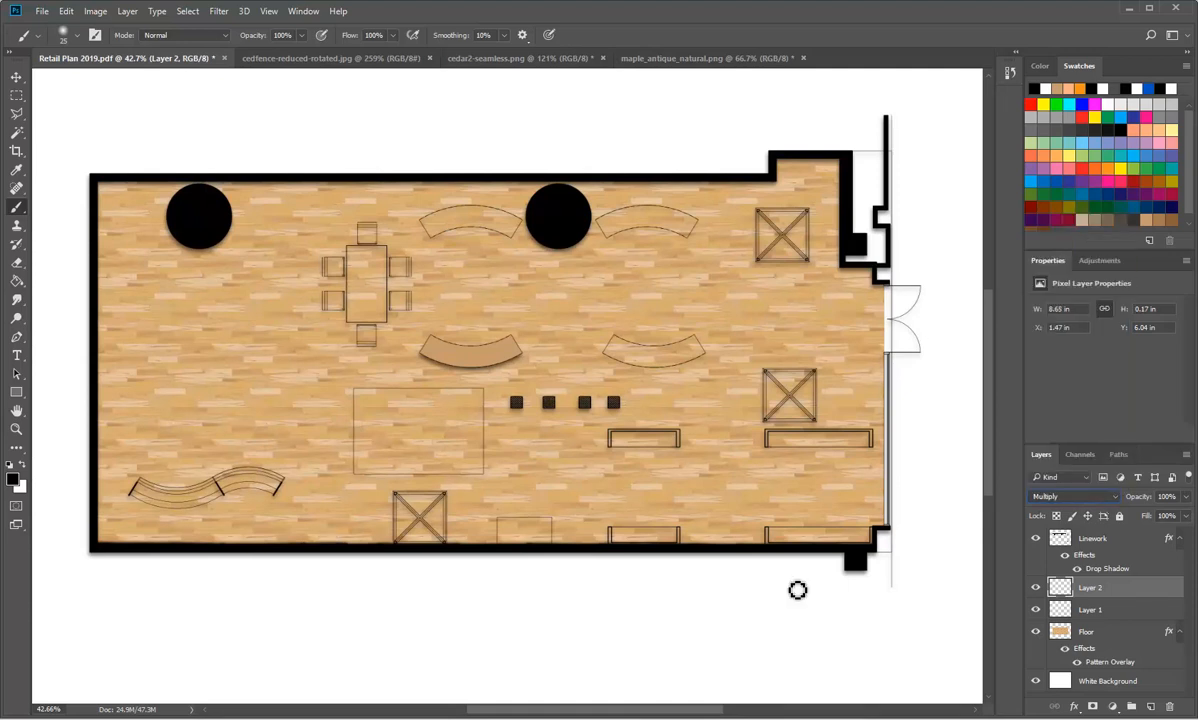
Step: Reduce Layer 2's opacity to 41%, judging the painted shadow close up at the plan's lower-left corner
left_click(1187, 498)
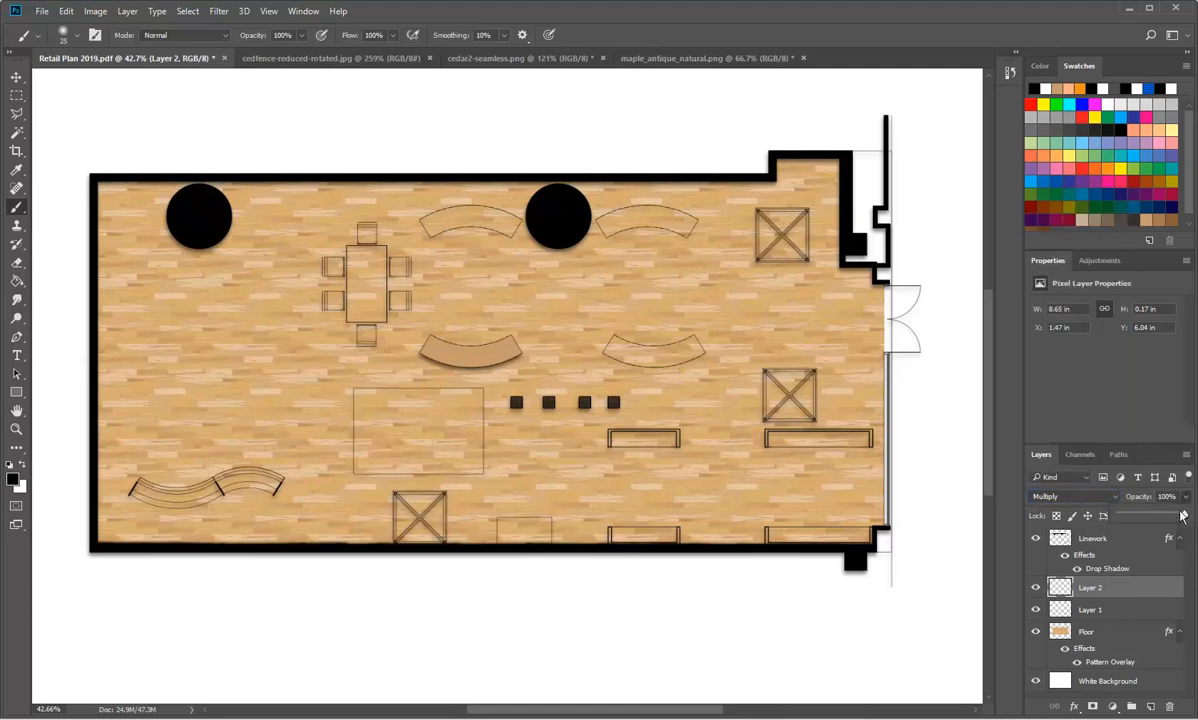
left_click_drag(1168, 518, 1148, 519)
left_click_drag(1146, 519, 1157, 519)
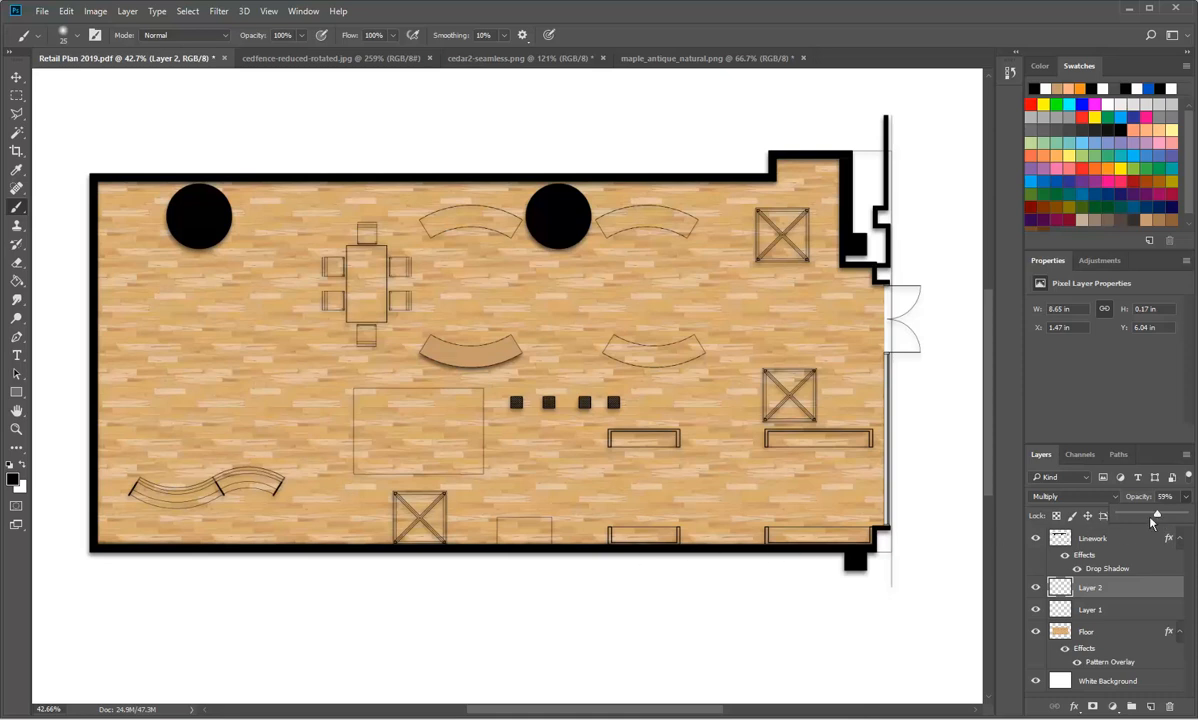
left_click_drag(1157, 516, 1133, 524)
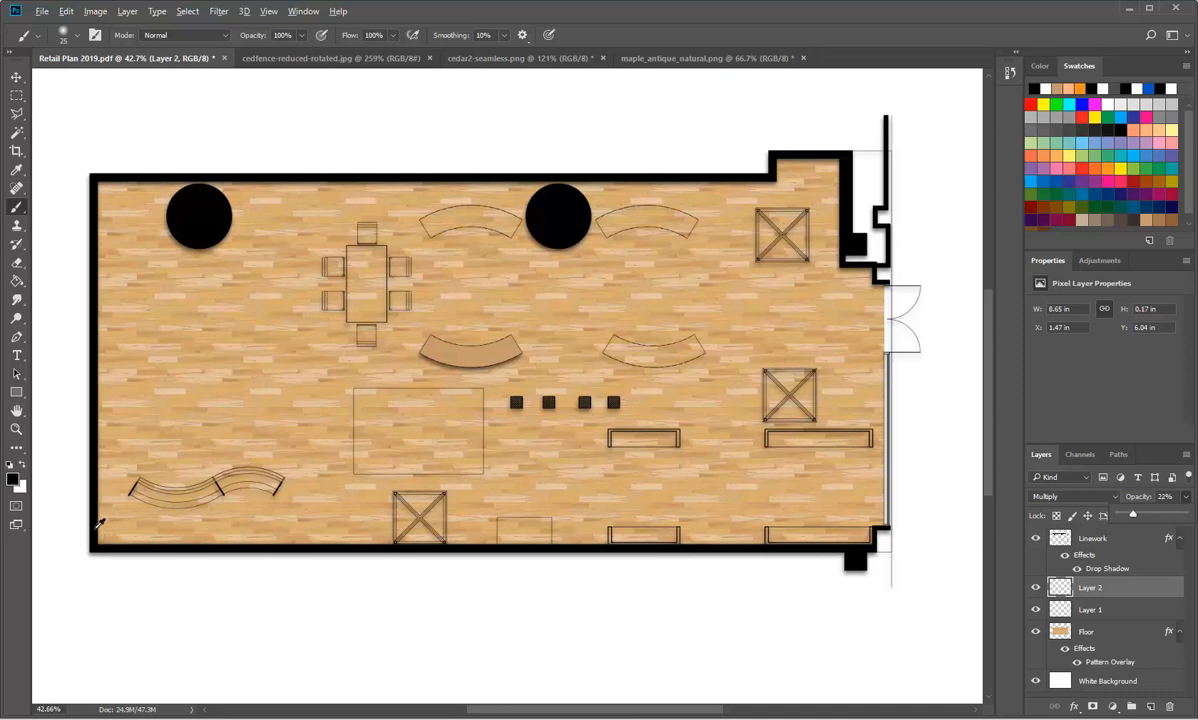
scroll(97, 548, "up", 3)
scroll(100, 552, "up", 4)
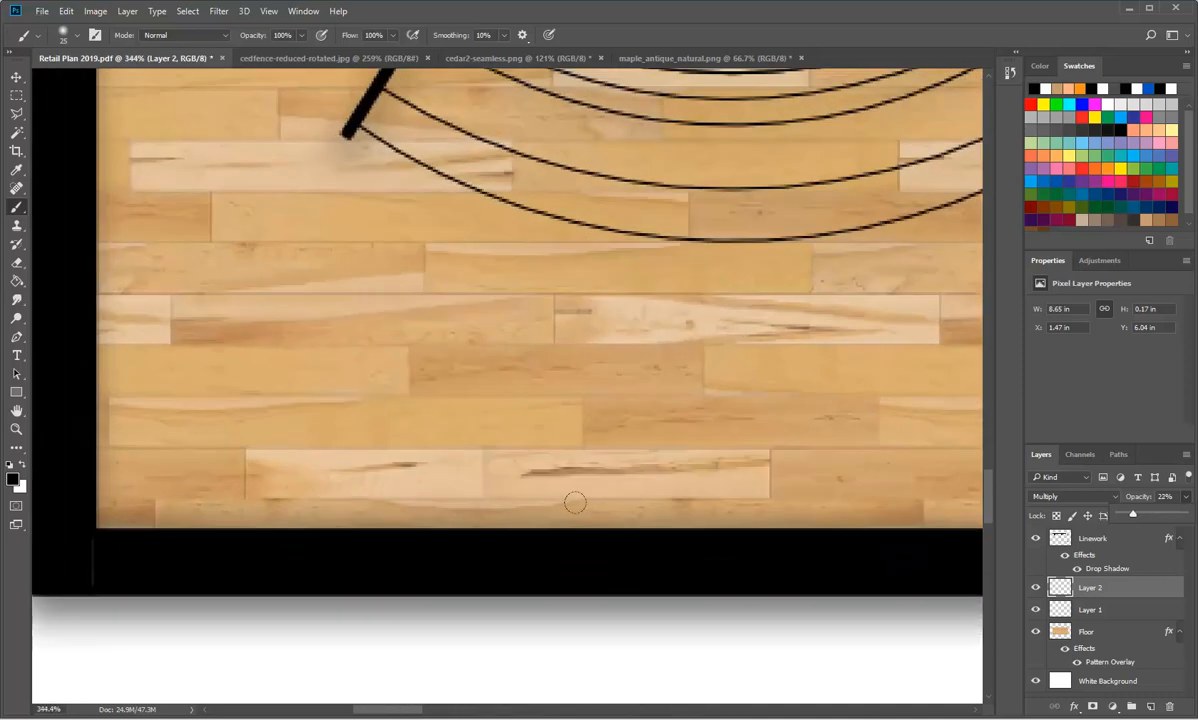
left_click_drag(1136, 518, 1146, 519)
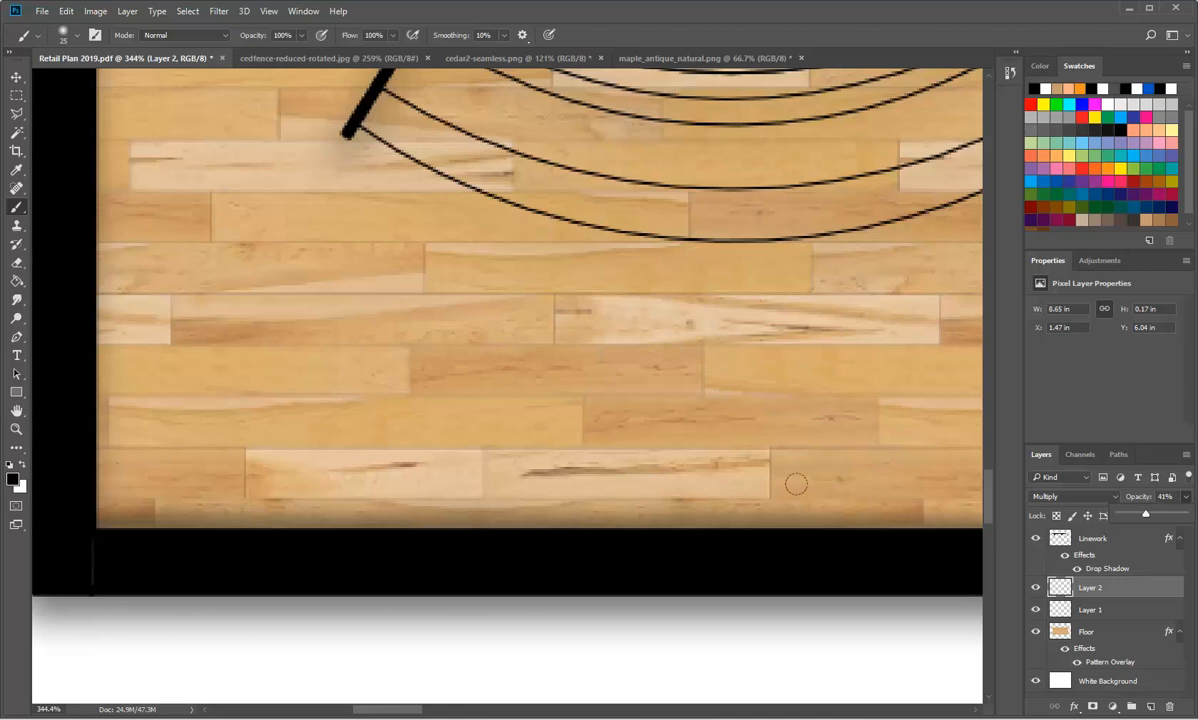
Step: Compare the wall shadow in Normal and Multiply blend modes, and with Layer 2 hidden and shown
left_click(1058, 496)
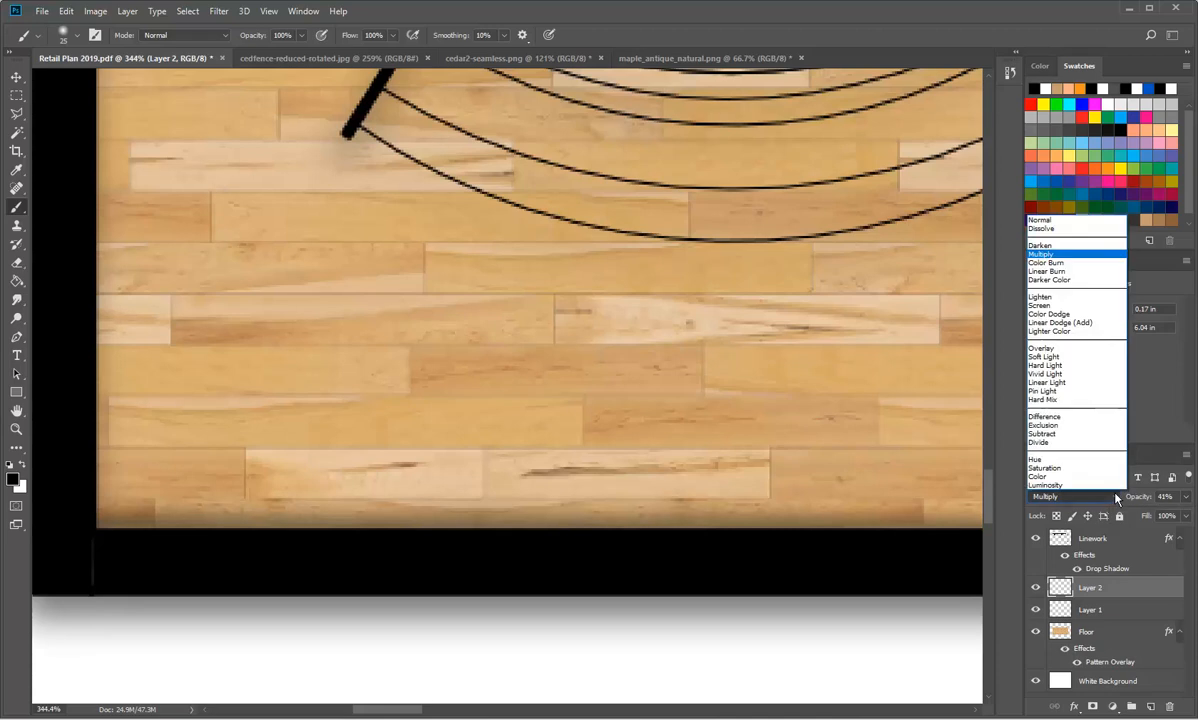
left_click(1043, 221)
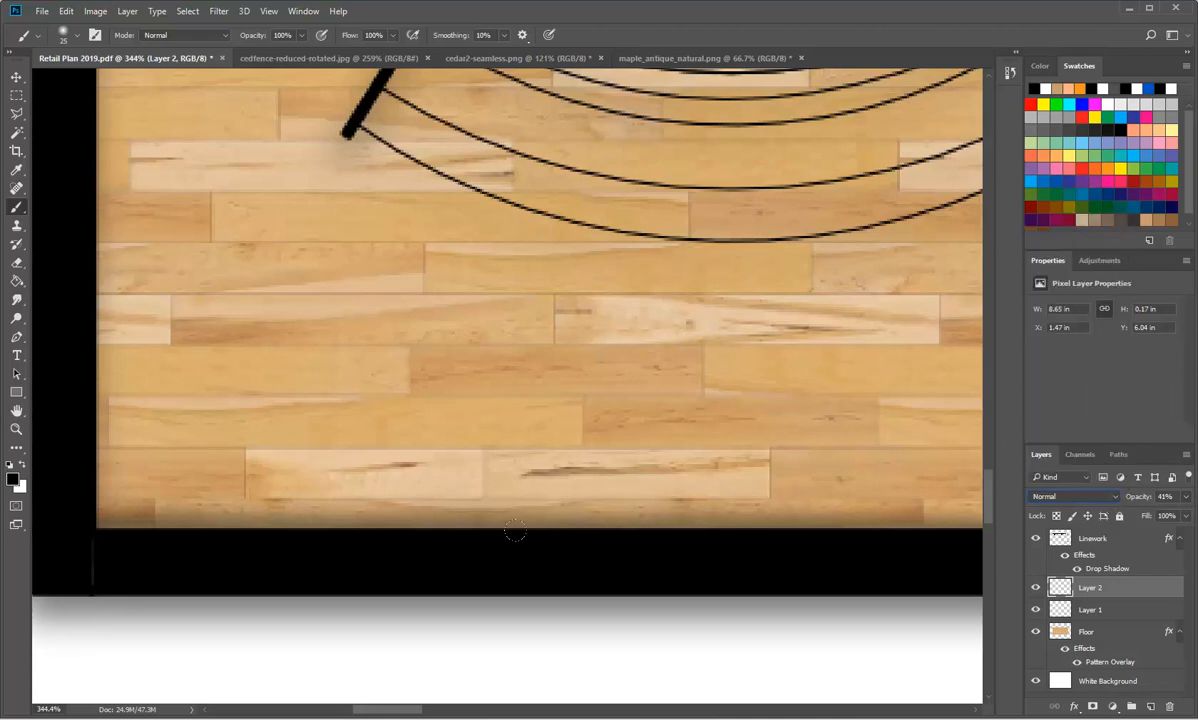
left_click(1118, 500)
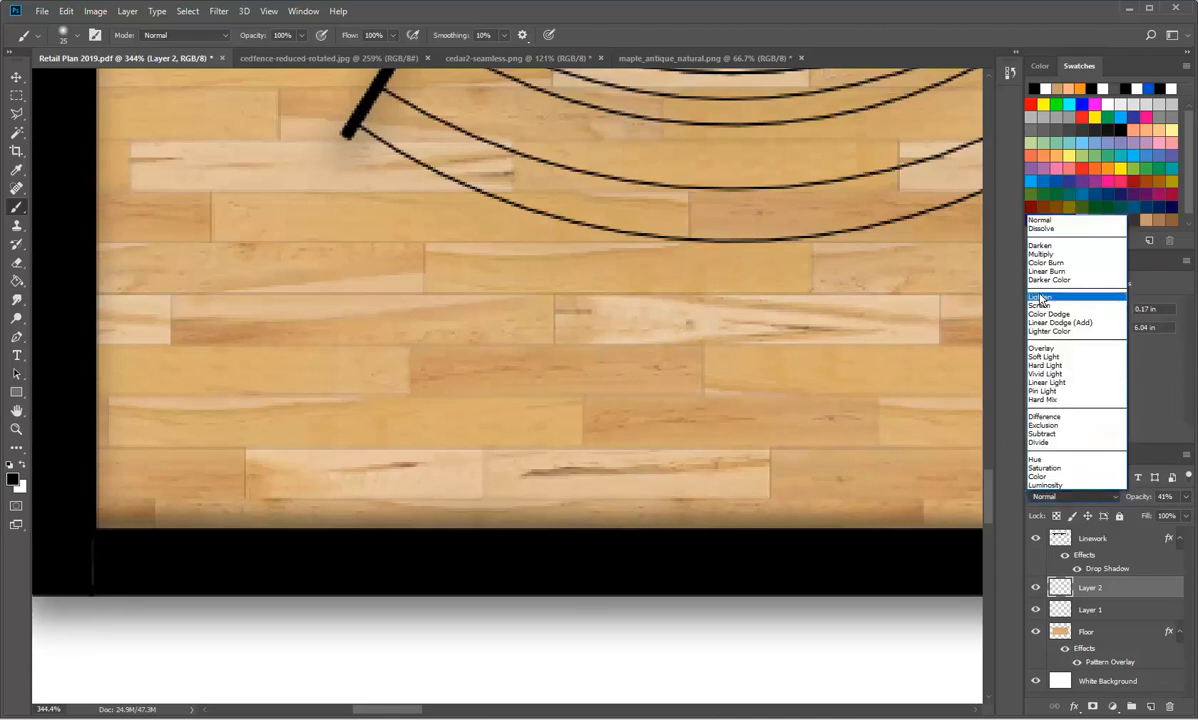
left_click(1050, 256)
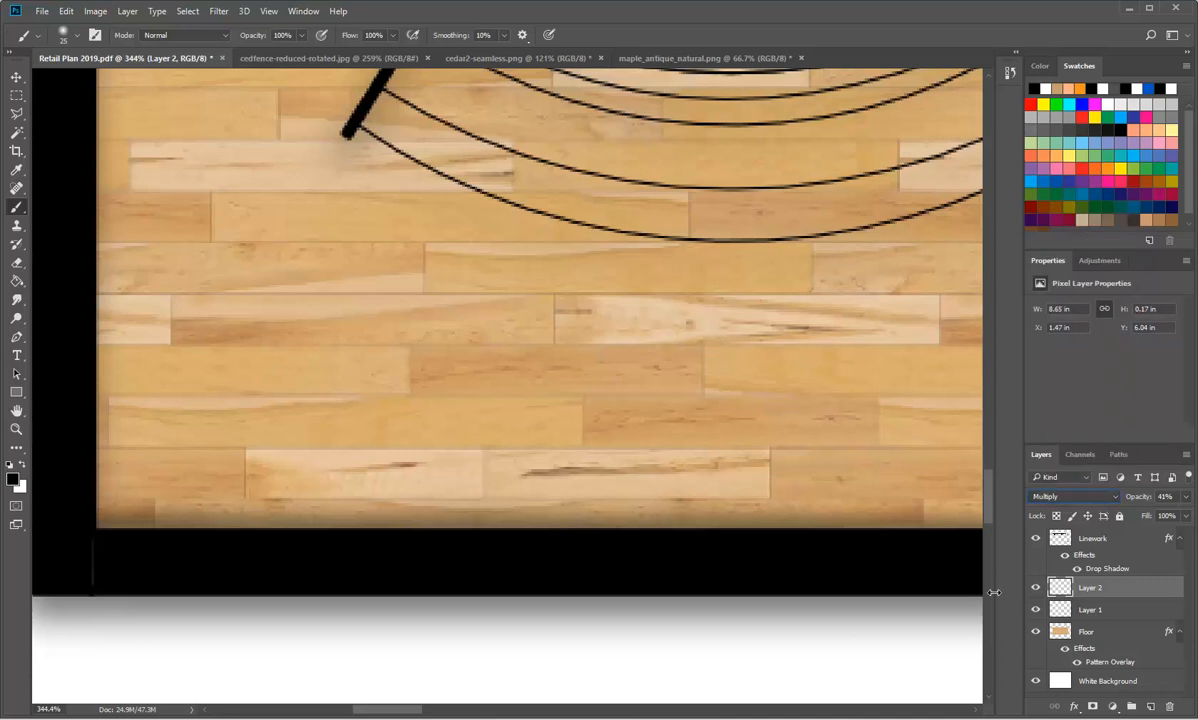
left_click(1036, 588)
left_click(1036, 588)
left_click(1037, 589)
left_click(1037, 589)
Step: Paint a soft black shadow on Layer 2 along the left wall's inner edge, from the plan's lower-left corner to its upper-left corner
left_click_drag(70, 487, 74, 337)
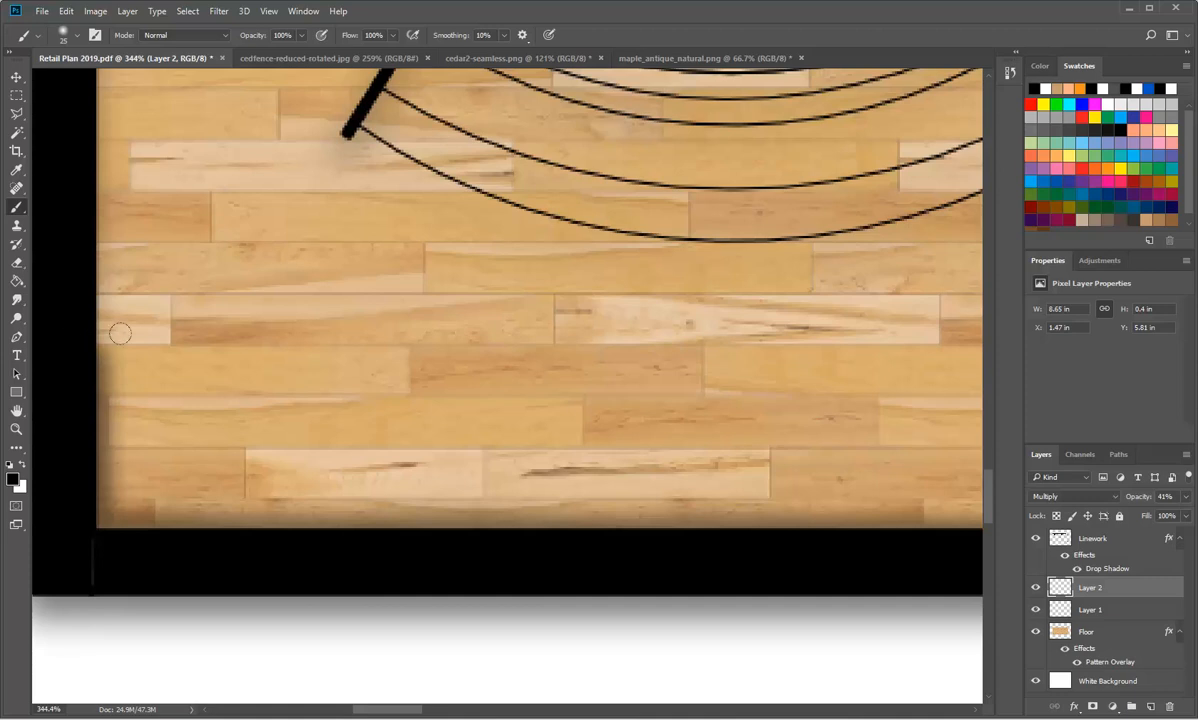
left_click_drag(78, 355, 70, 136)
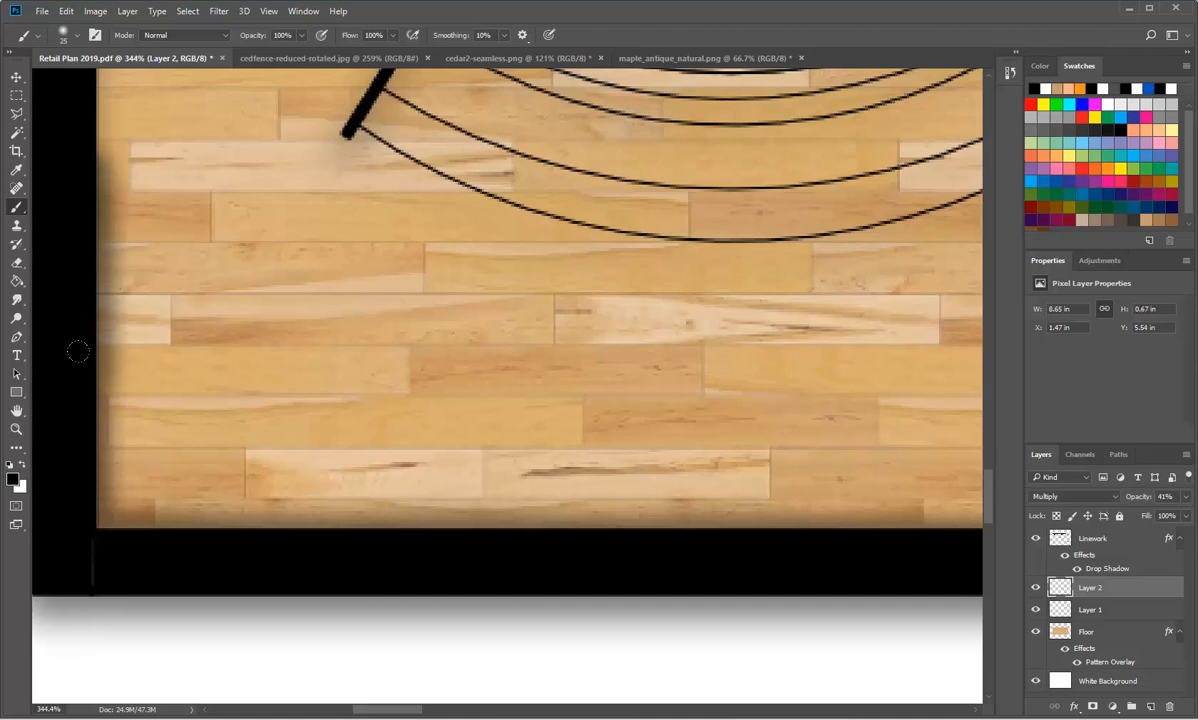
scroll(78, 351, "up", 4)
left_click_drag(70, 262, 66, 95)
scroll(65, 224, "up", 10)
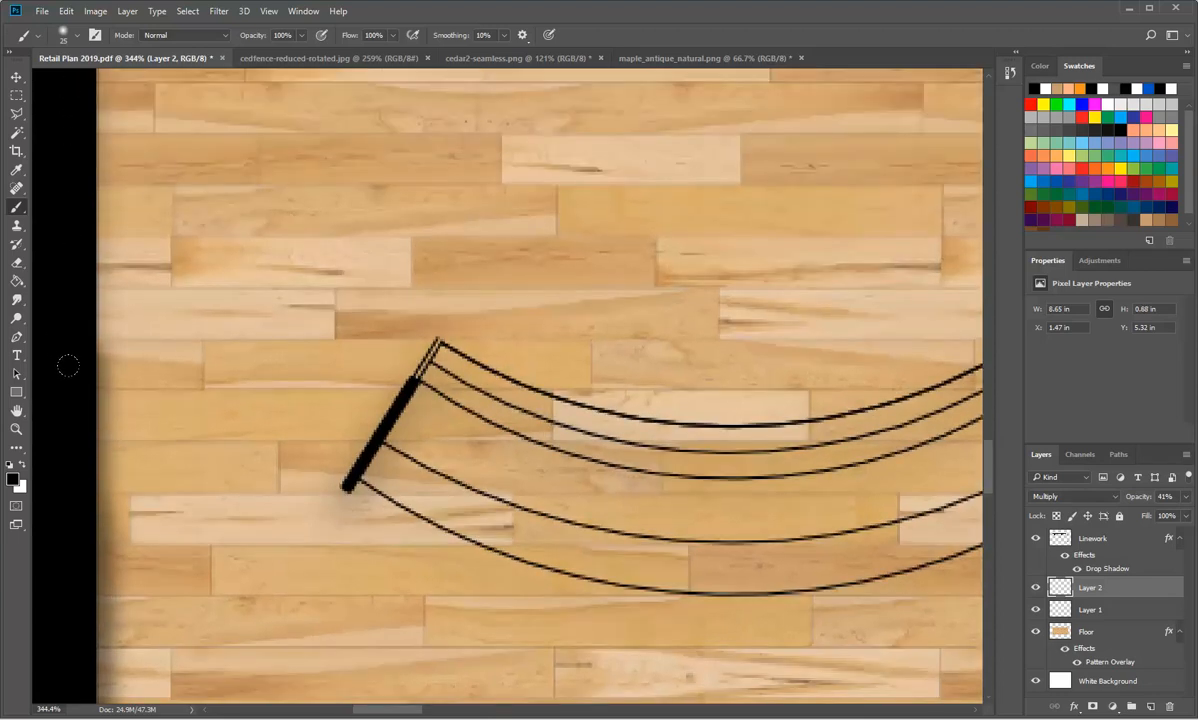
left_click_drag(64, 361, 65, 196)
scroll(59, 206, "up", 4)
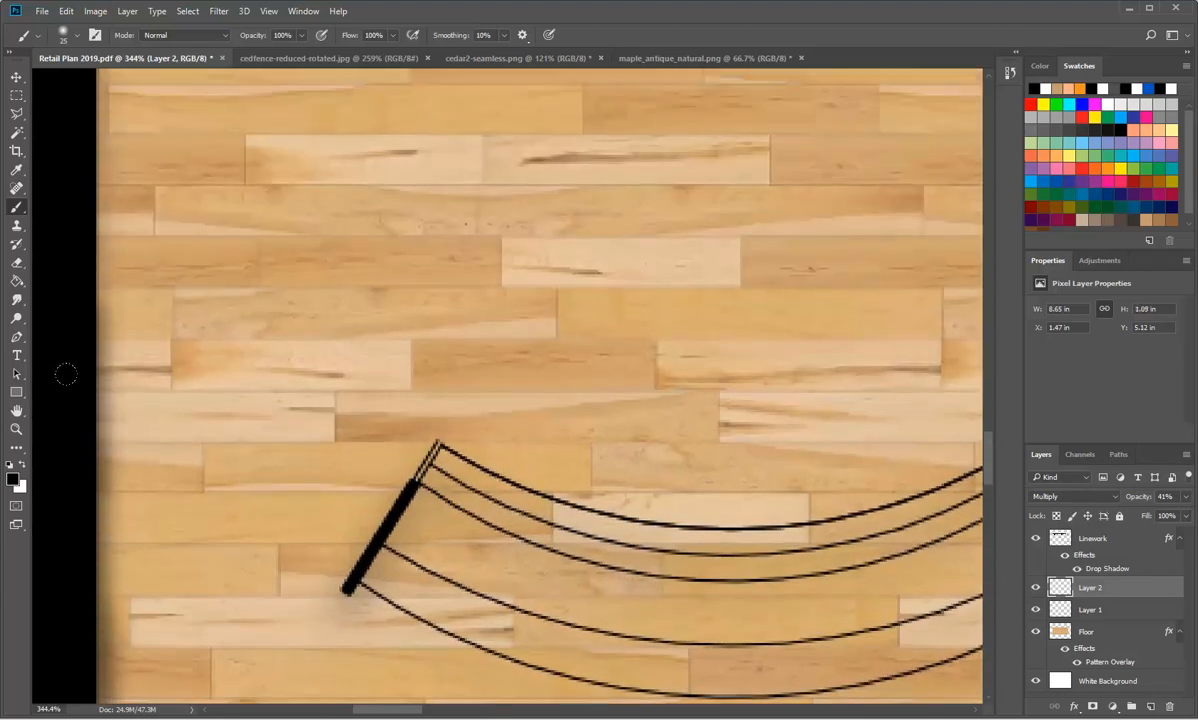
left_click_drag(68, 376, 59, 187)
scroll(59, 195, "up", 4)
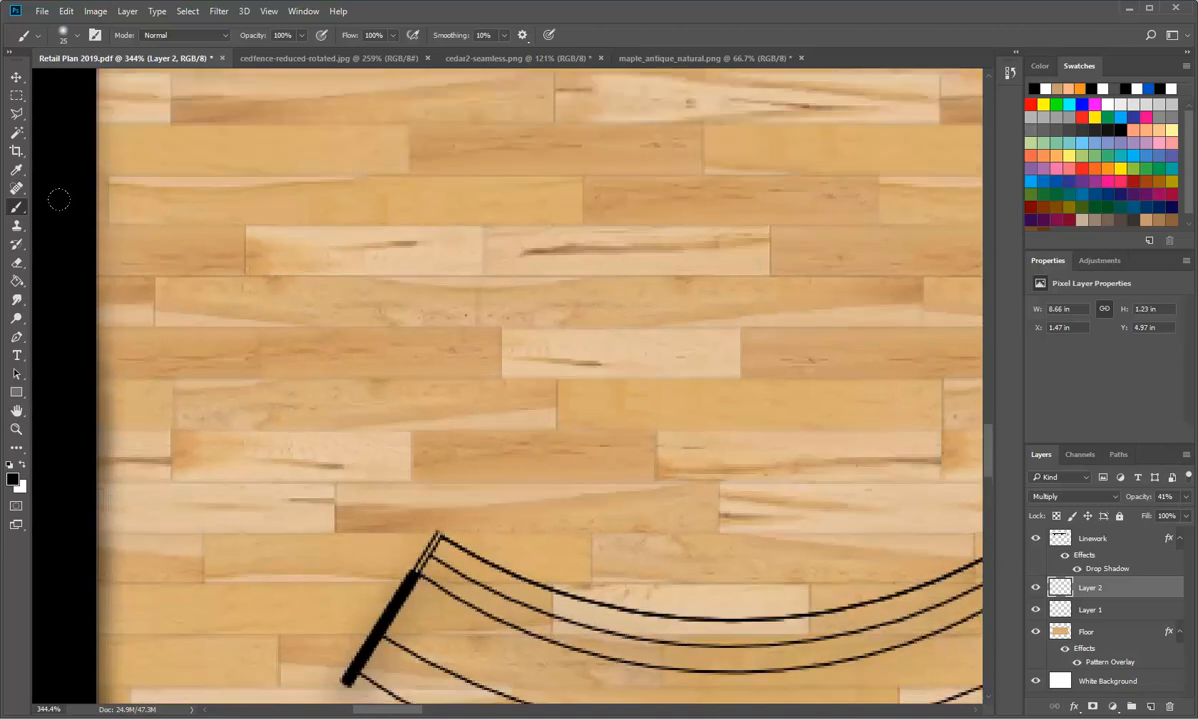
left_click_drag(68, 350, 60, 150)
scroll(72, 258, "up", 5)
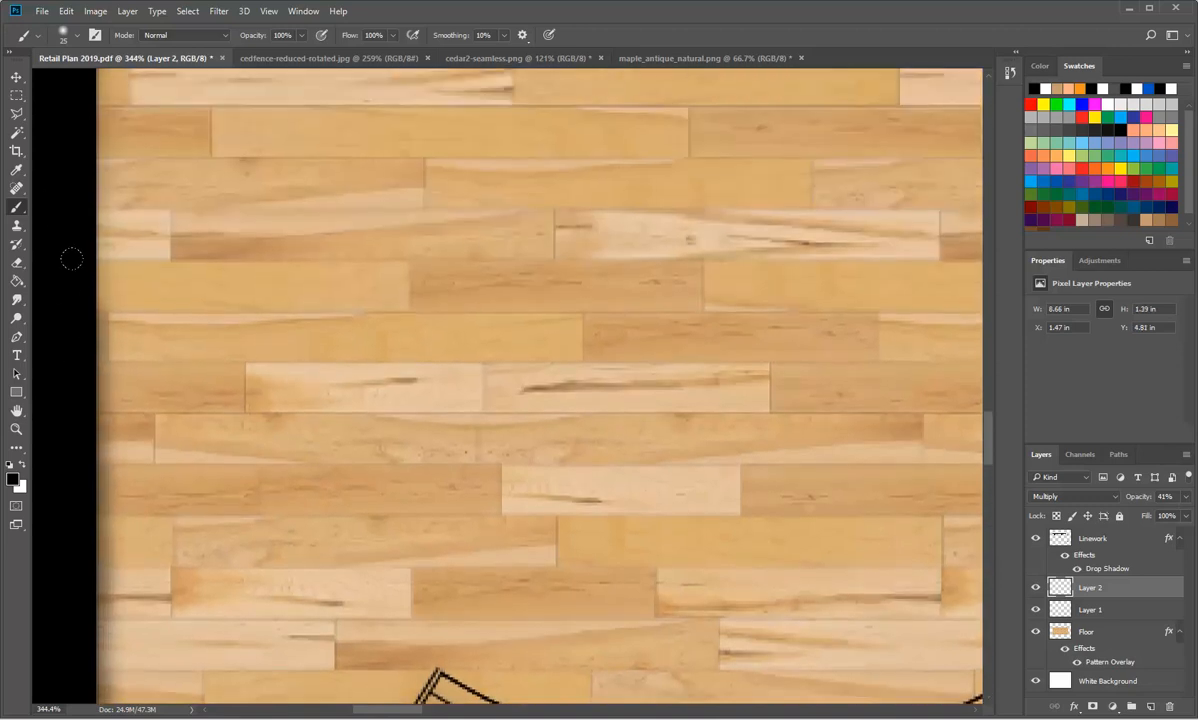
left_click_drag(70, 385, 70, 195)
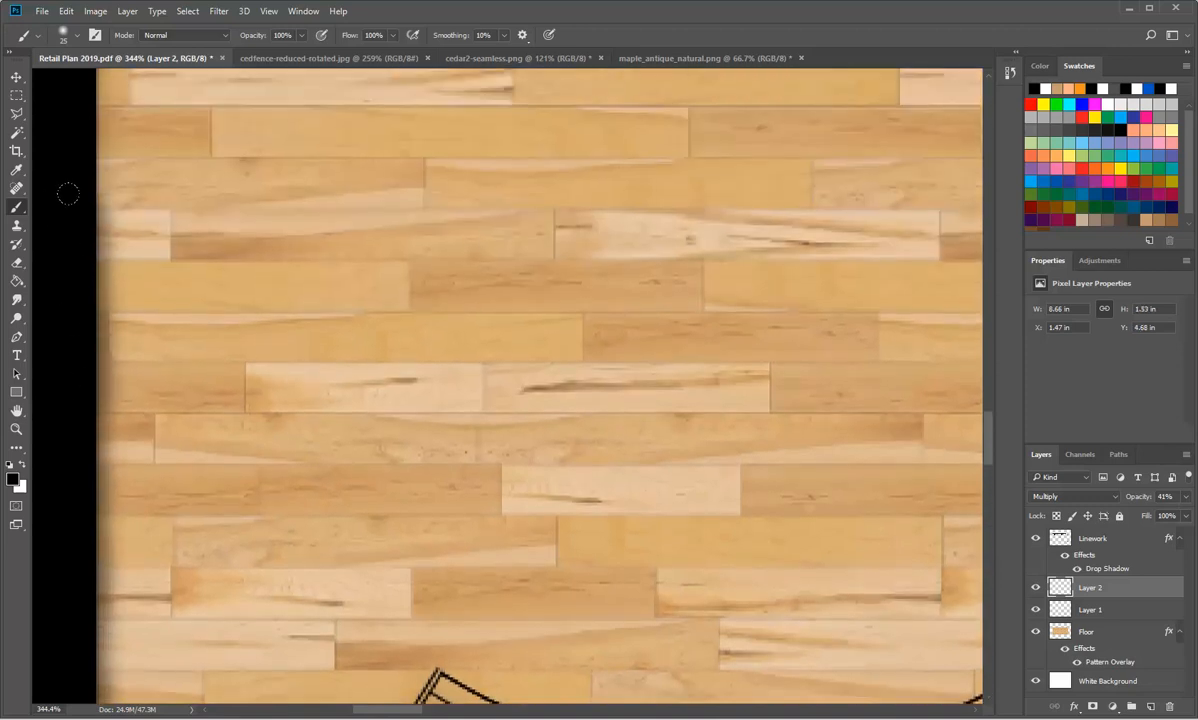
scroll(66, 258, "up", 3)
scroll(66, 258, "up", 3)
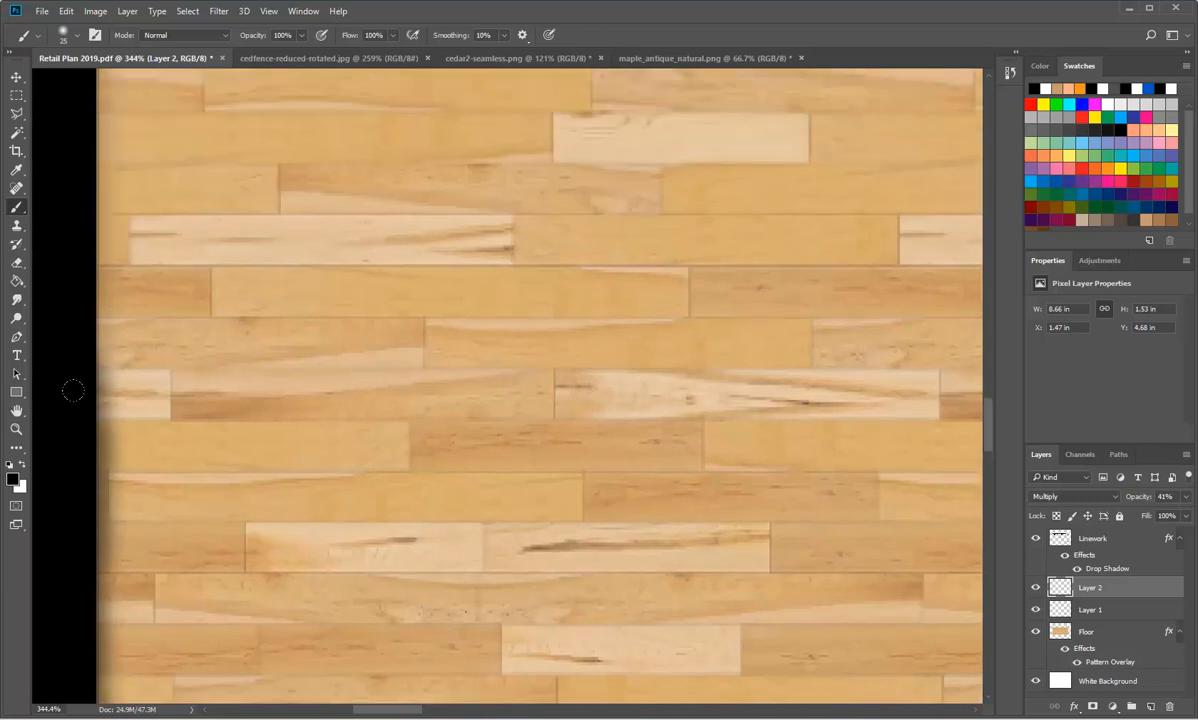
left_click_drag(69, 410, 68, 200)
scroll(67, 281, "up", 5)
left_click_drag(70, 382, 66, 182)
scroll(65, 277, "up", 8)
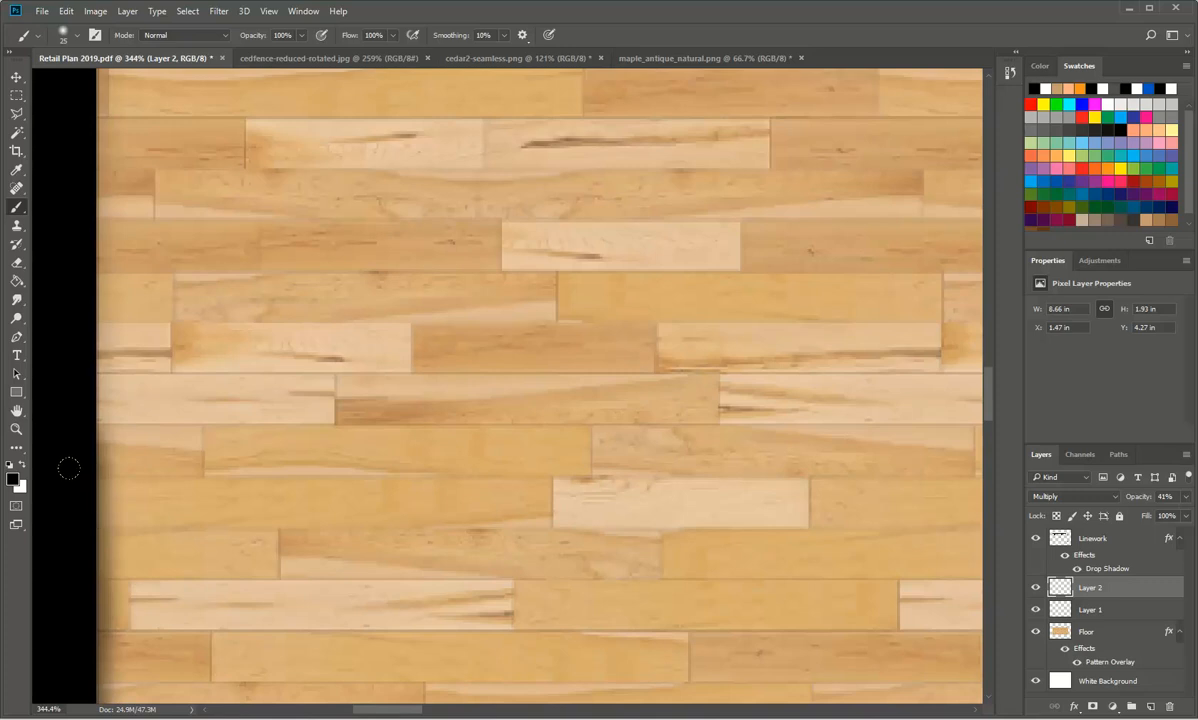
left_click_drag(72, 444, 58, 234)
scroll(59, 366, "up", 6)
left_click_drag(61, 474, 48, 268)
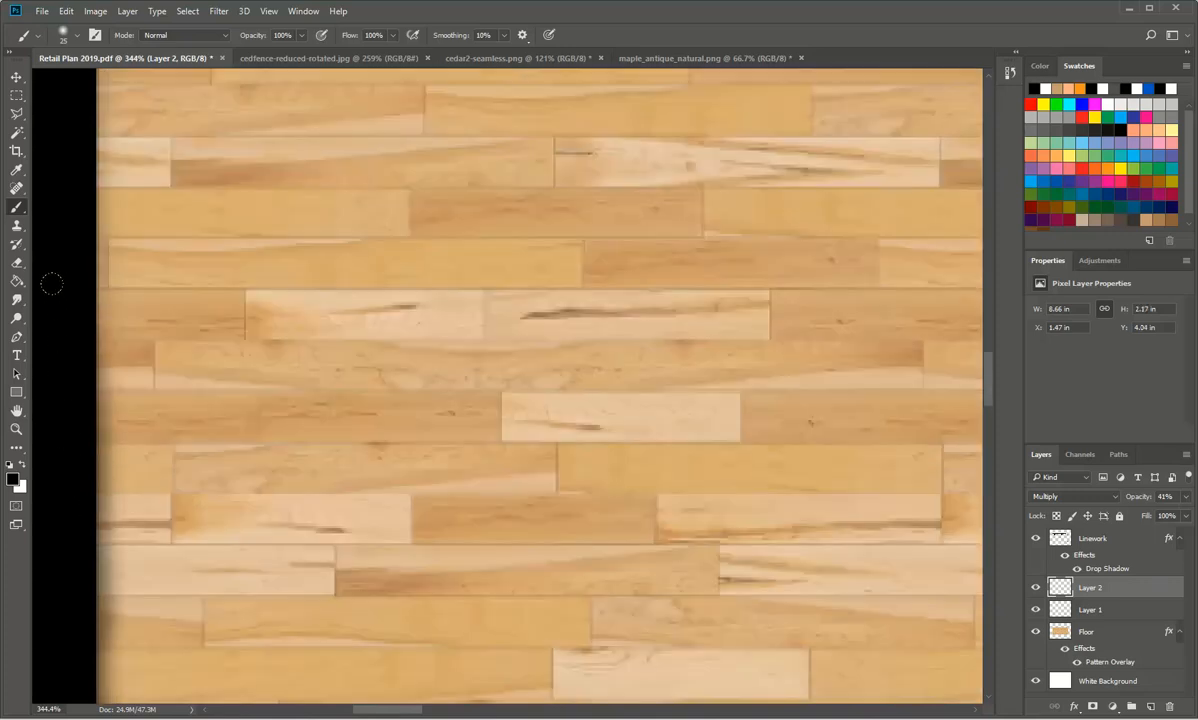
scroll(58, 432, "up", 3)
left_click_drag(58, 432, 52, 290)
scroll(53, 340, "up", 3)
mouse_move(64, 471)
left_mouse_down()
mouse_move(66, 353)
mouse_move(44, 270)
left_mouse_up()
scroll(43, 326, "up", 5)
mouse_move(75, 470)
left_mouse_down()
mouse_move(69, 297)
mouse_move(59, 300)
left_mouse_up()
scroll(58, 378, "up", 3)
scroll(58, 378, "up", 2)
left_click_drag(59, 406, 56, 220)
scroll(60, 300, "up", 5)
left_click_drag(72, 398, 66, 96)
scroll(60, 206, "up", 5)
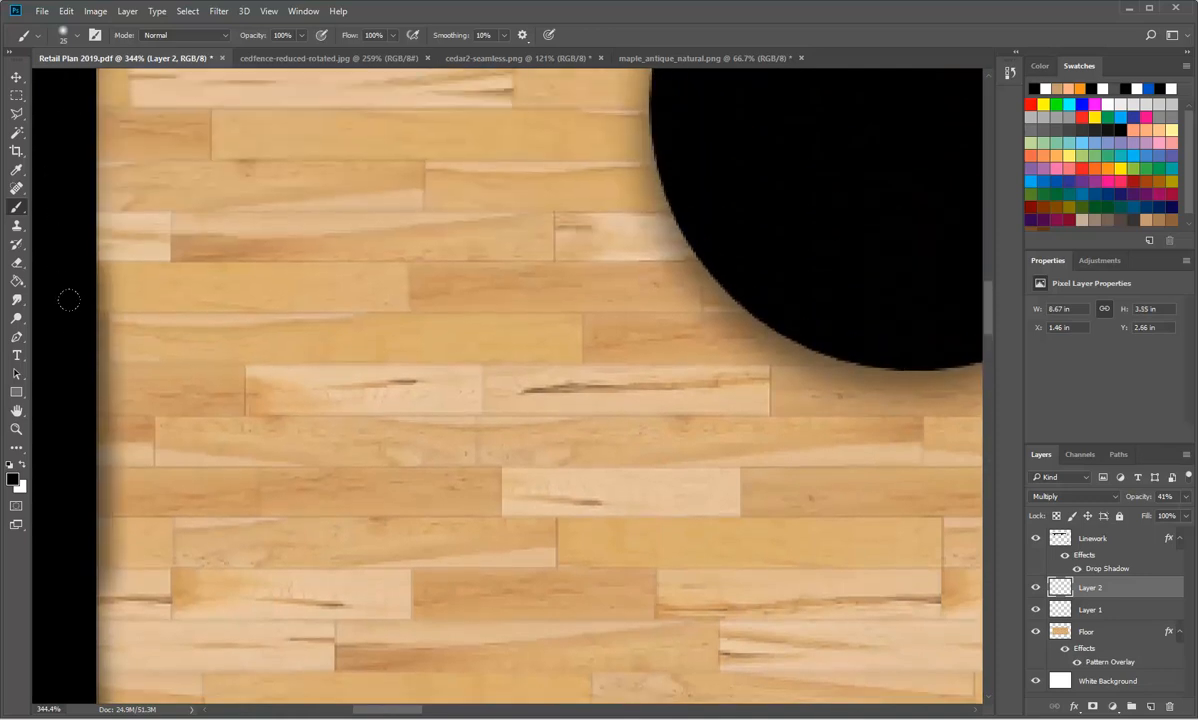
left_click_drag(70, 299, 64, 90)
scroll(65, 240, "up", 1)
scroll(64, 244, "up", 5)
left_click_drag(67, 257, 59, 99)
scroll(62, 150, "up", 3)
left_click_drag(67, 209, 73, 122)
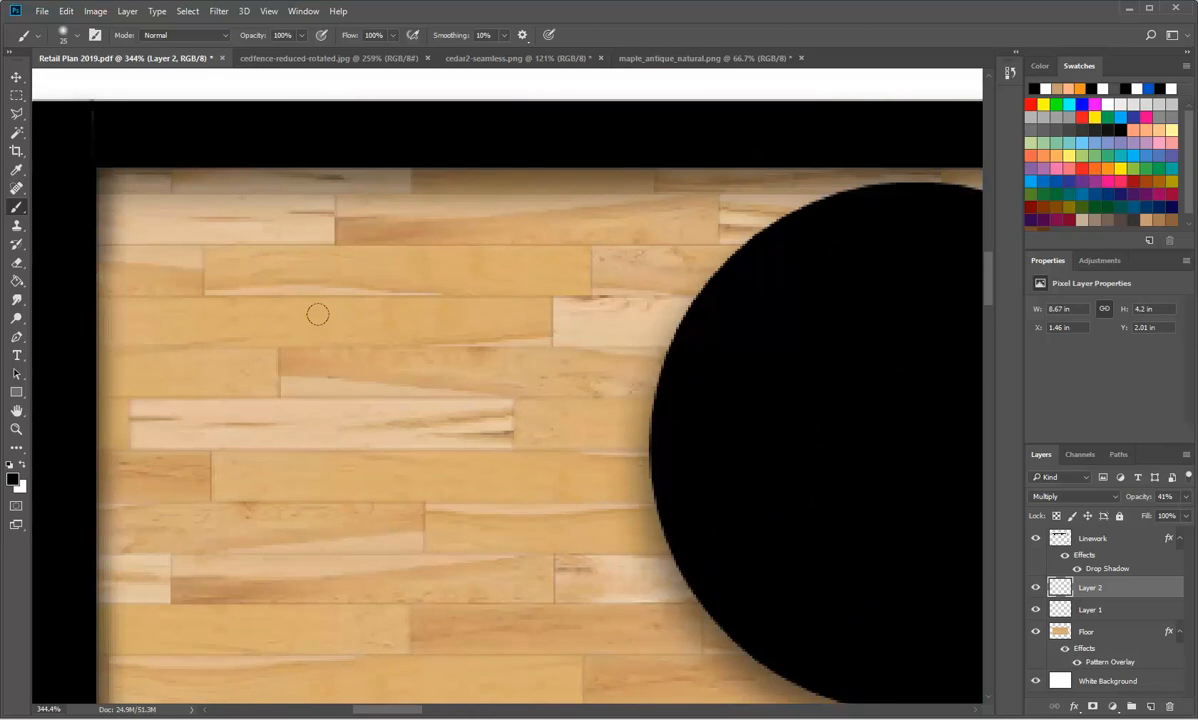
scroll(406, 455, "down", 10)
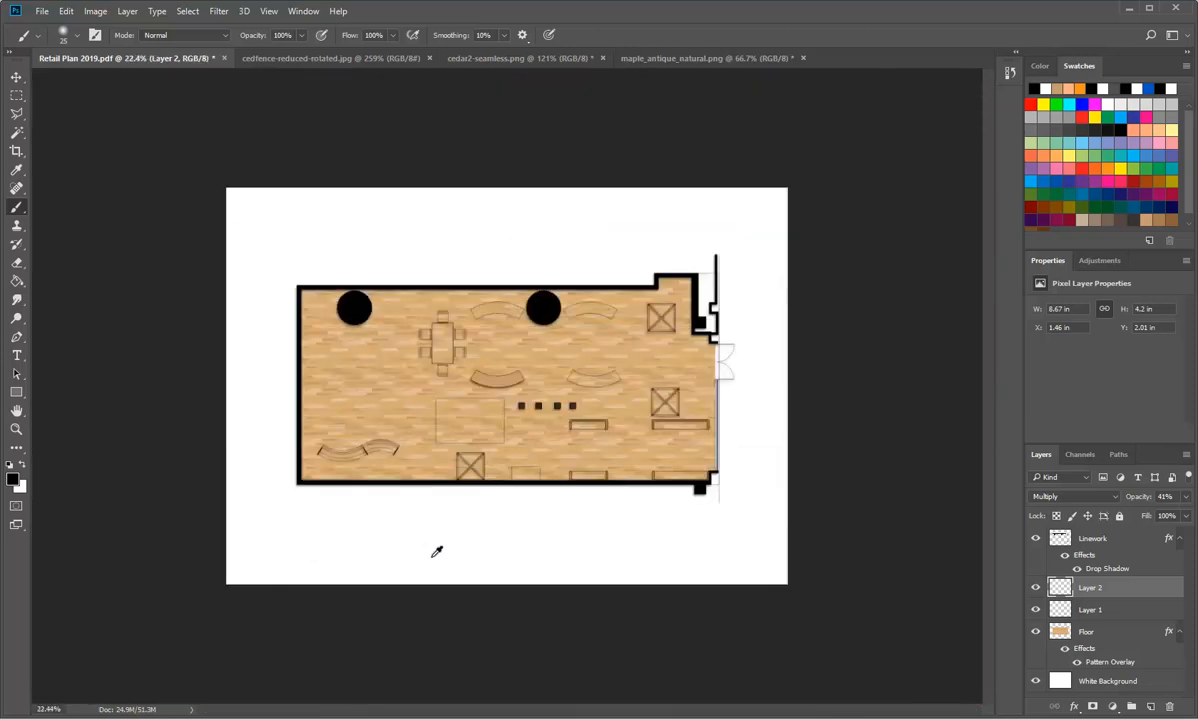
scroll(478, 418, "up", 4)
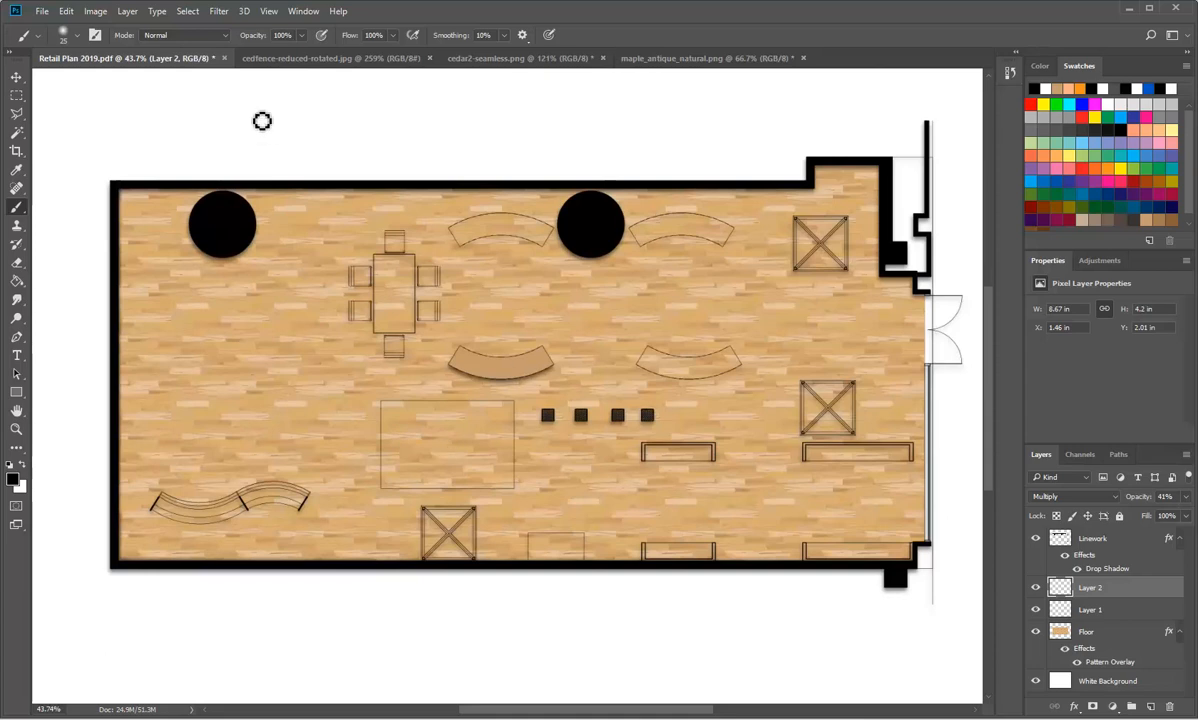
Step: Open the Persian rug image rugs-salaam-9-navy-ivory-persian-rug-1 from the Desktop folder
left_click(42, 11)
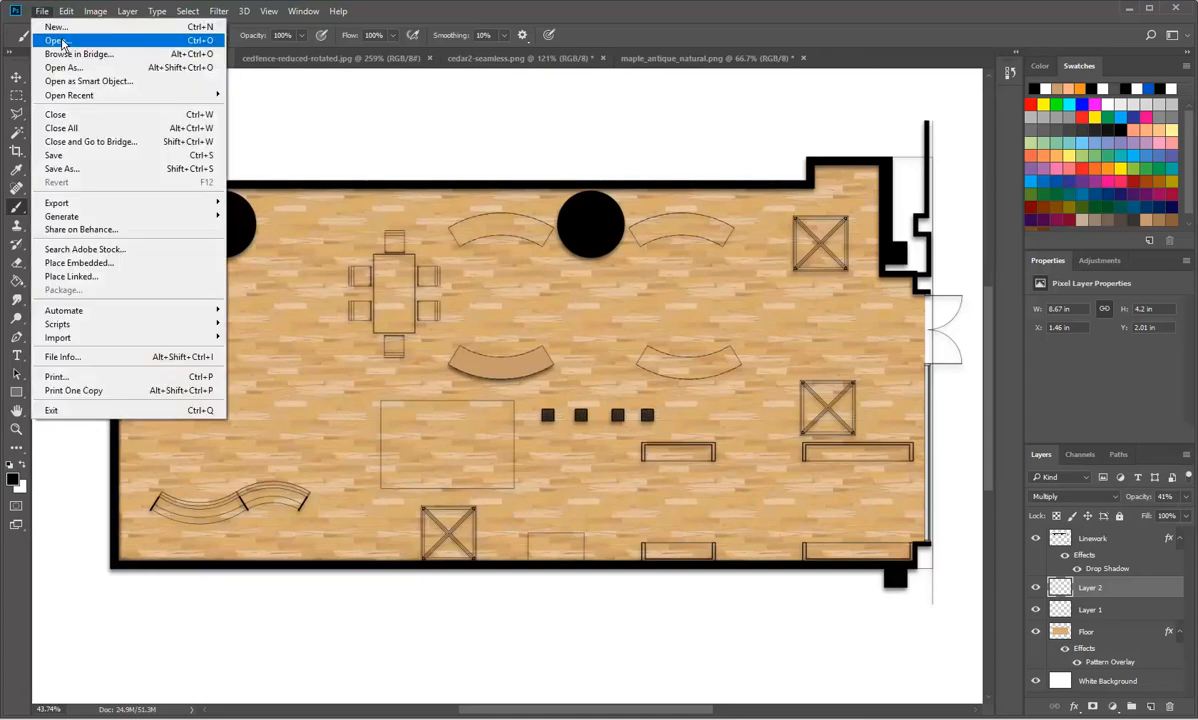
left_click(58, 40)
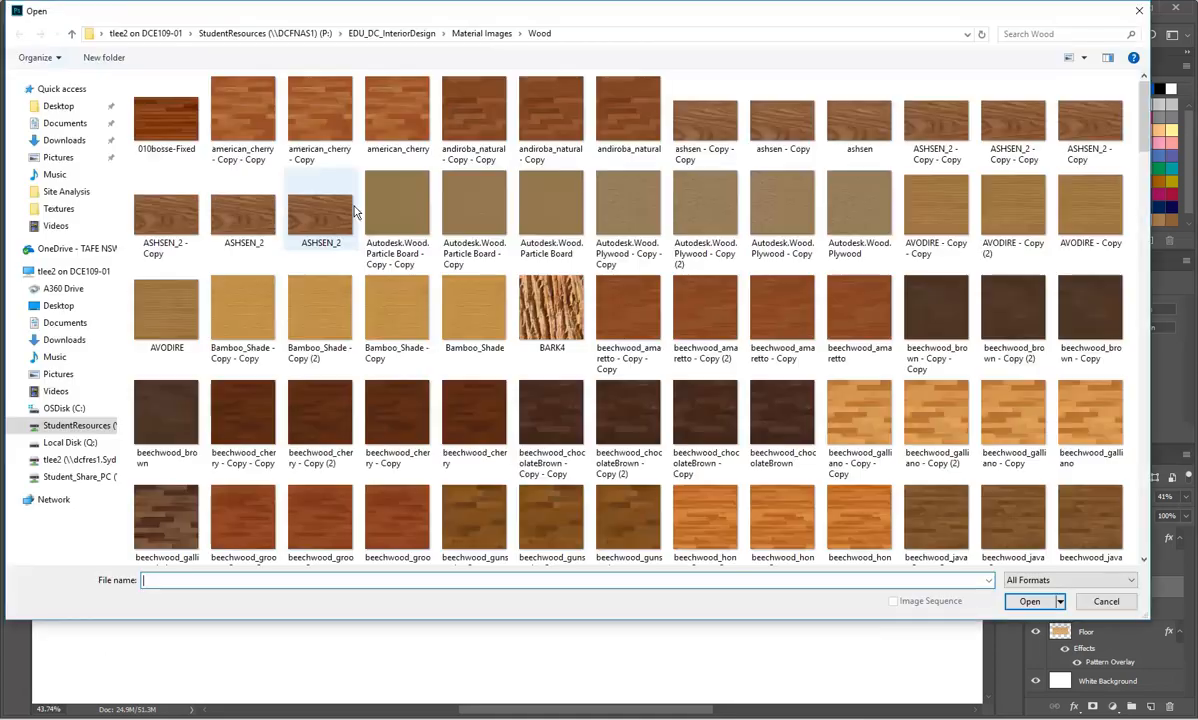
left_click(60, 105)
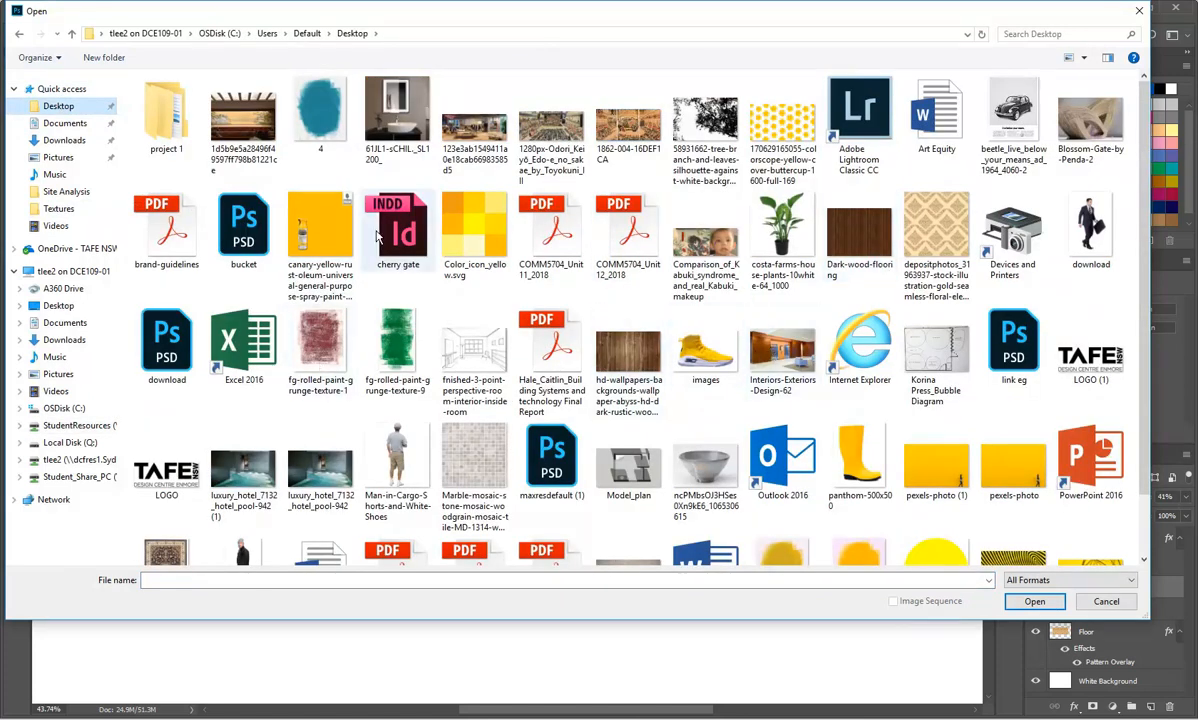
scroll(672, 339, "down", 1)
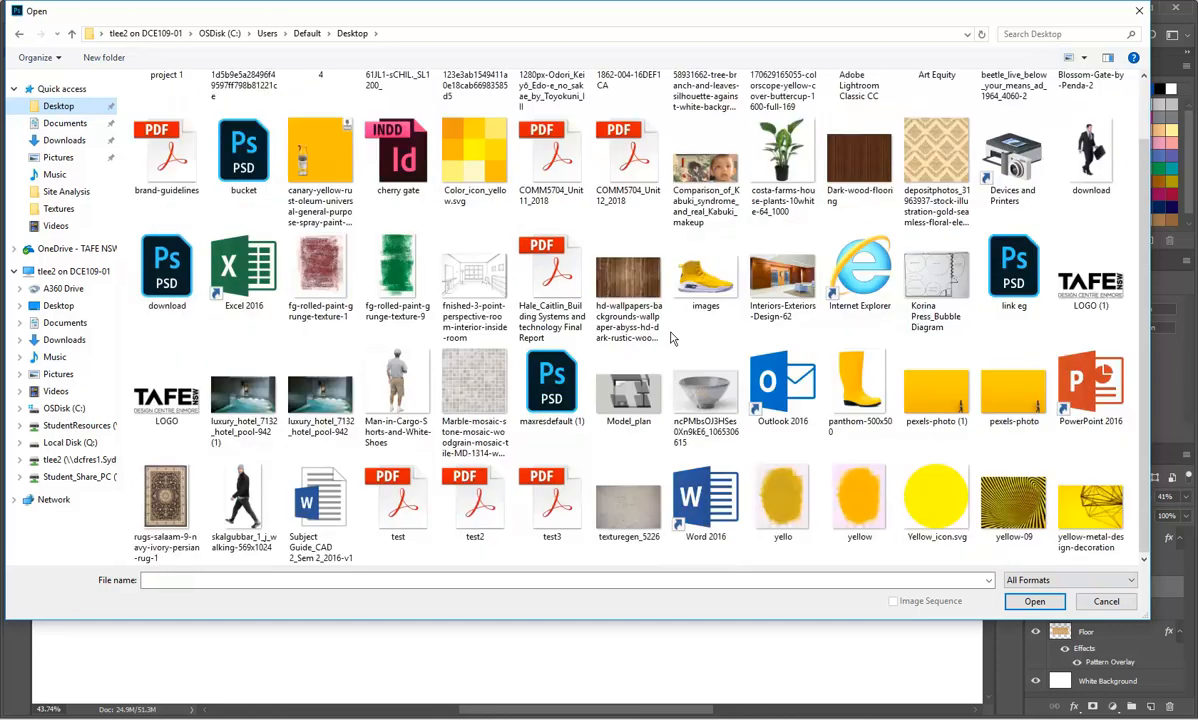
left_click(158, 505)
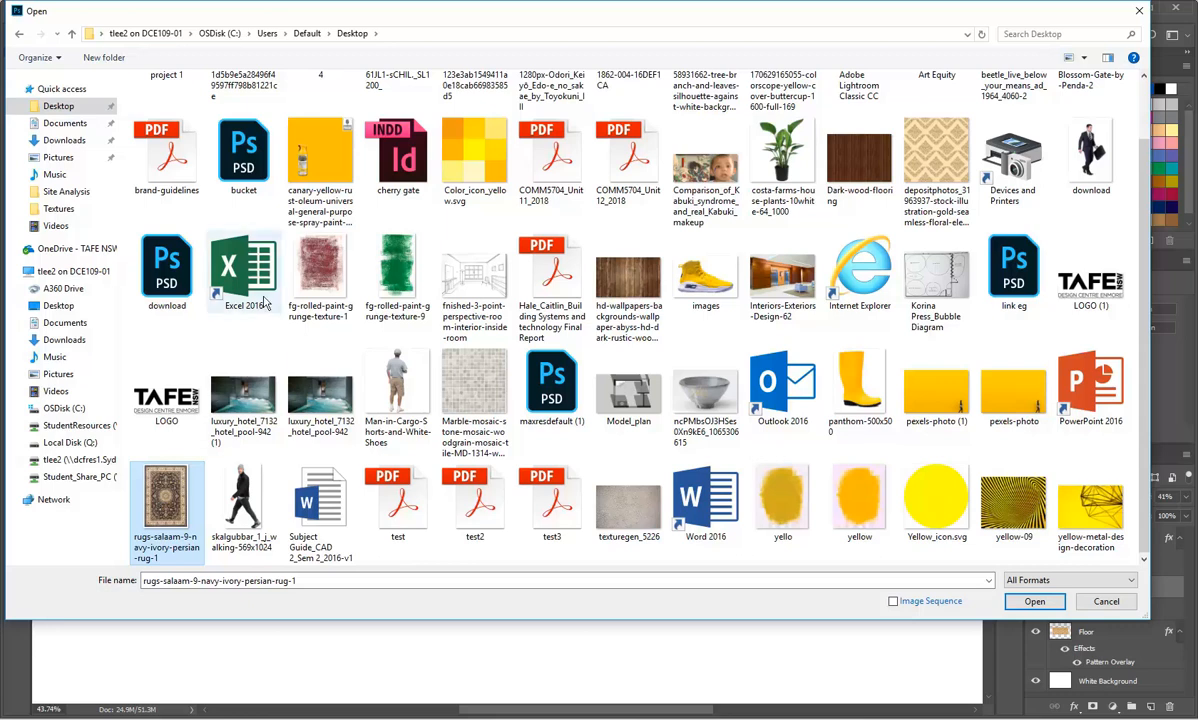
double_click(160, 502)
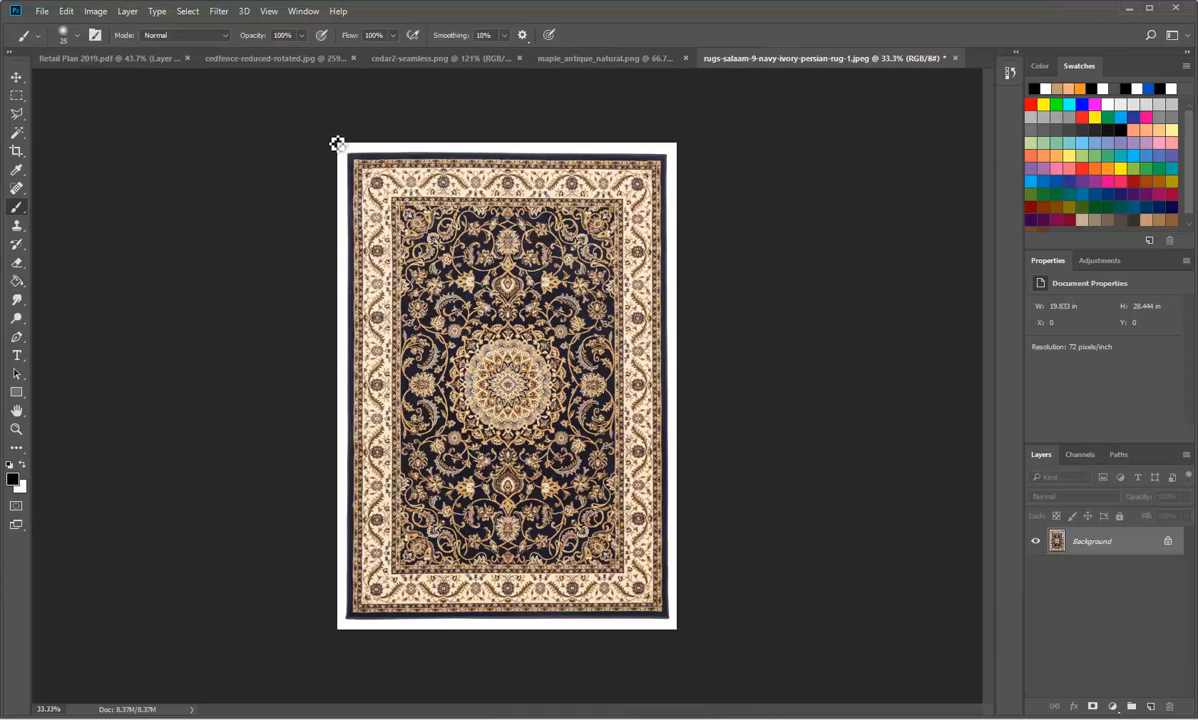
Step: Copy the entire Persian rug image and paste it into Retail Plan 2019.pdf as a new layer
left_click(64, 12)
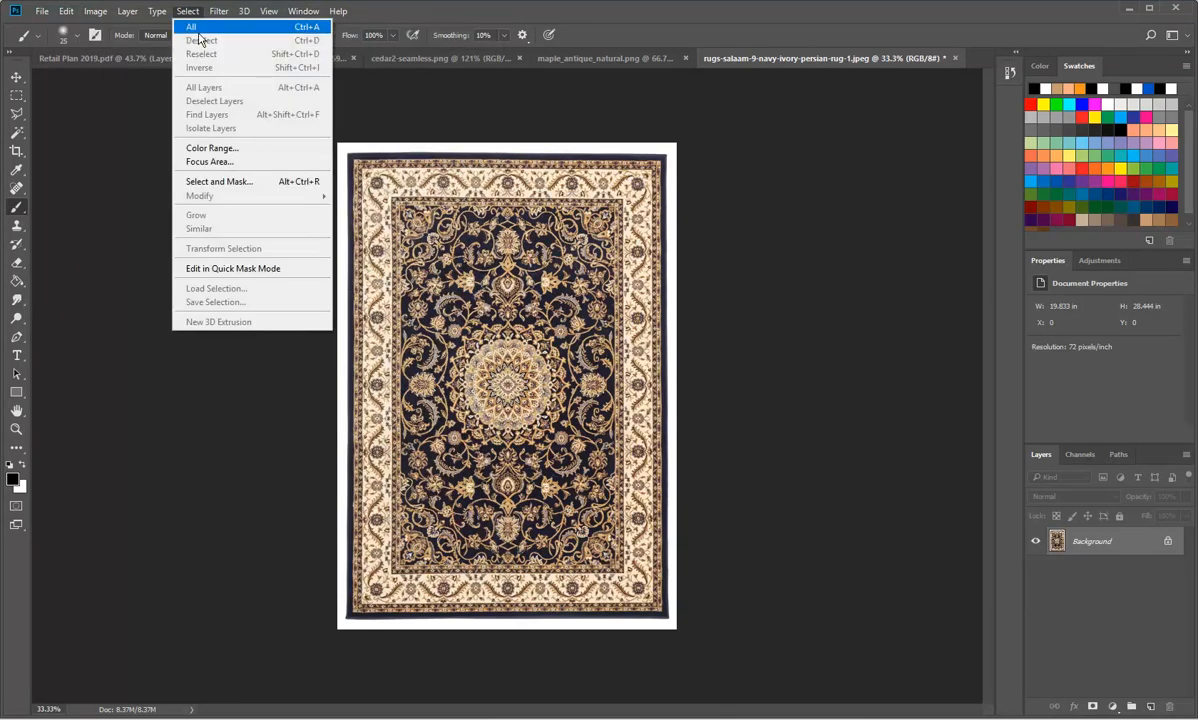
left_click(199, 27)
left_click(66, 11)
left_click(120, 107)
left_click(82, 58)
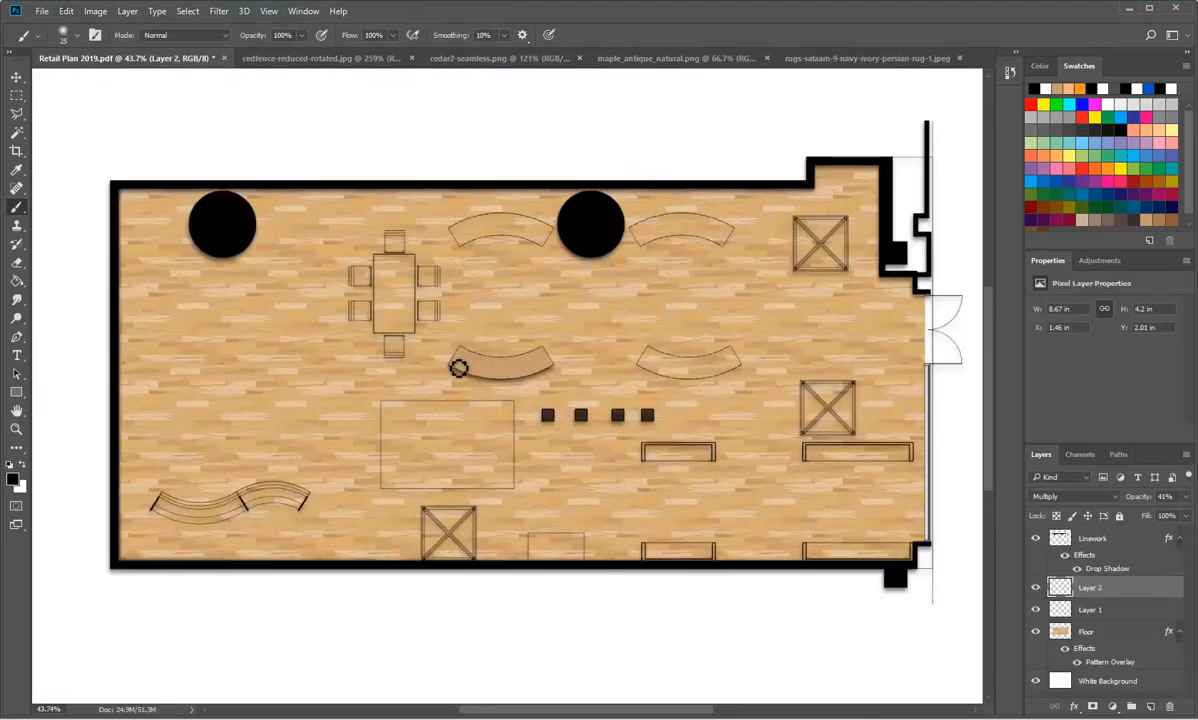
left_click(66, 11)
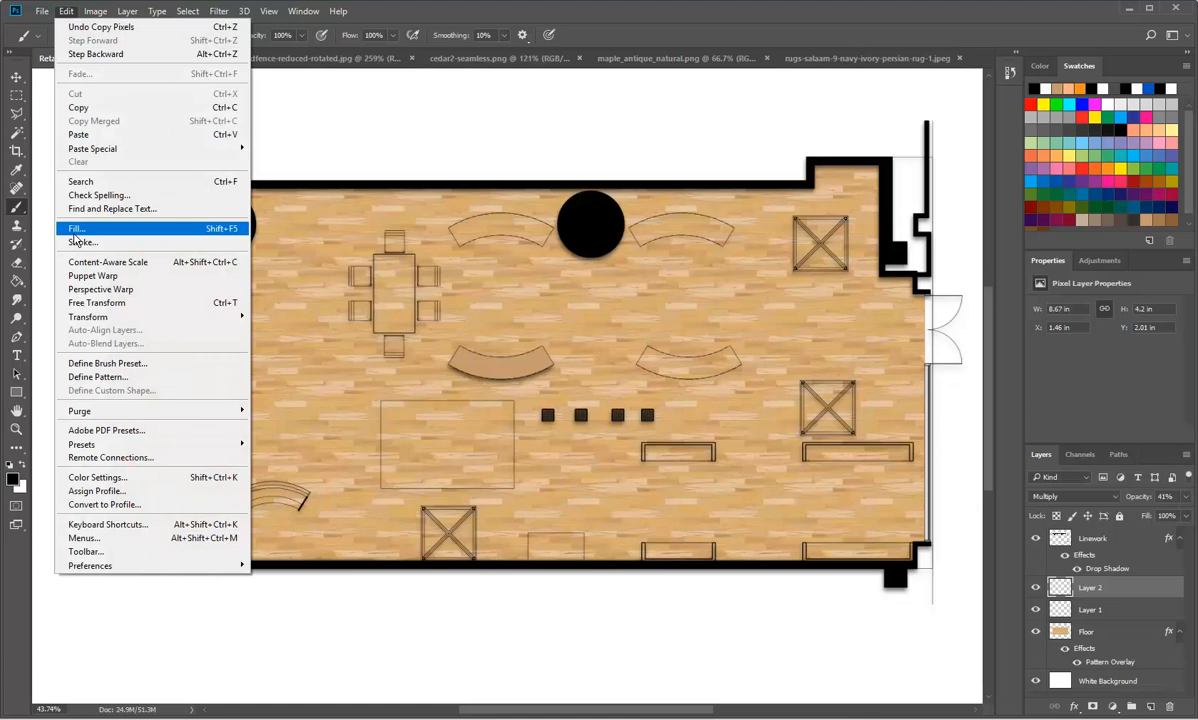
left_click(80, 136)
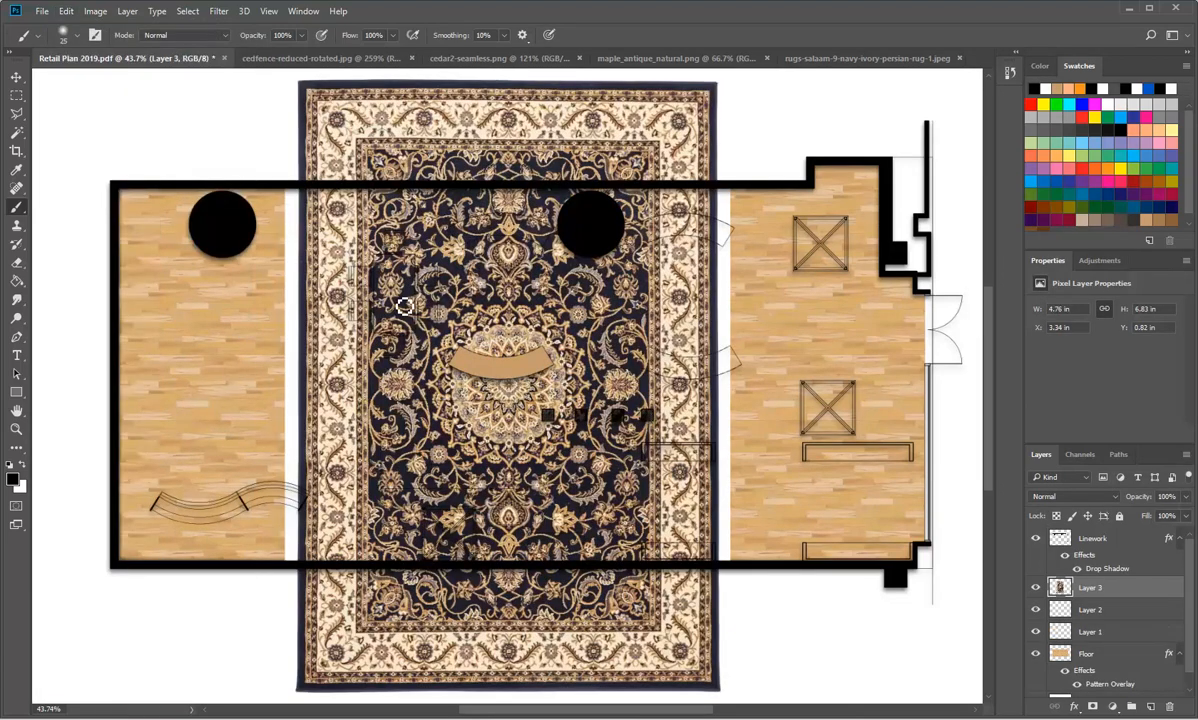
Step: Transform the pasted rug by scaling it to 32.28%, rotating it 90° and moving it below the filled curved counter
key("ctrl+t")
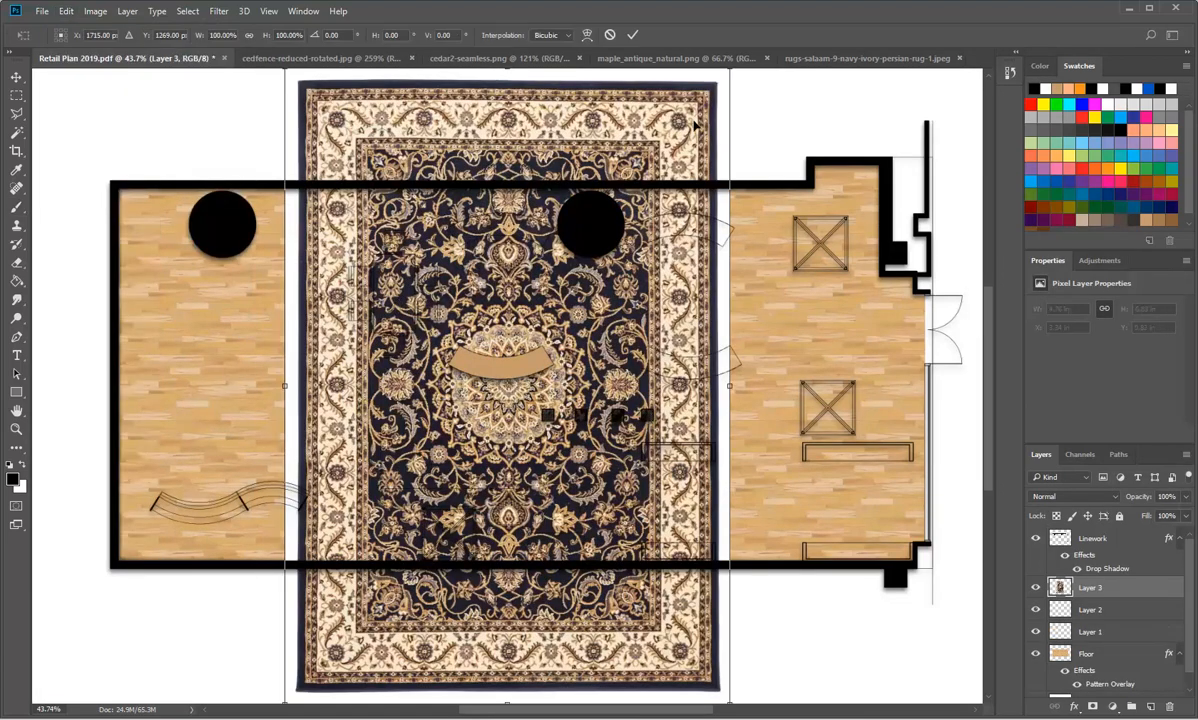
left_click_drag(720, 102, 514, 253)
scroll(500, 265, "up", 5)
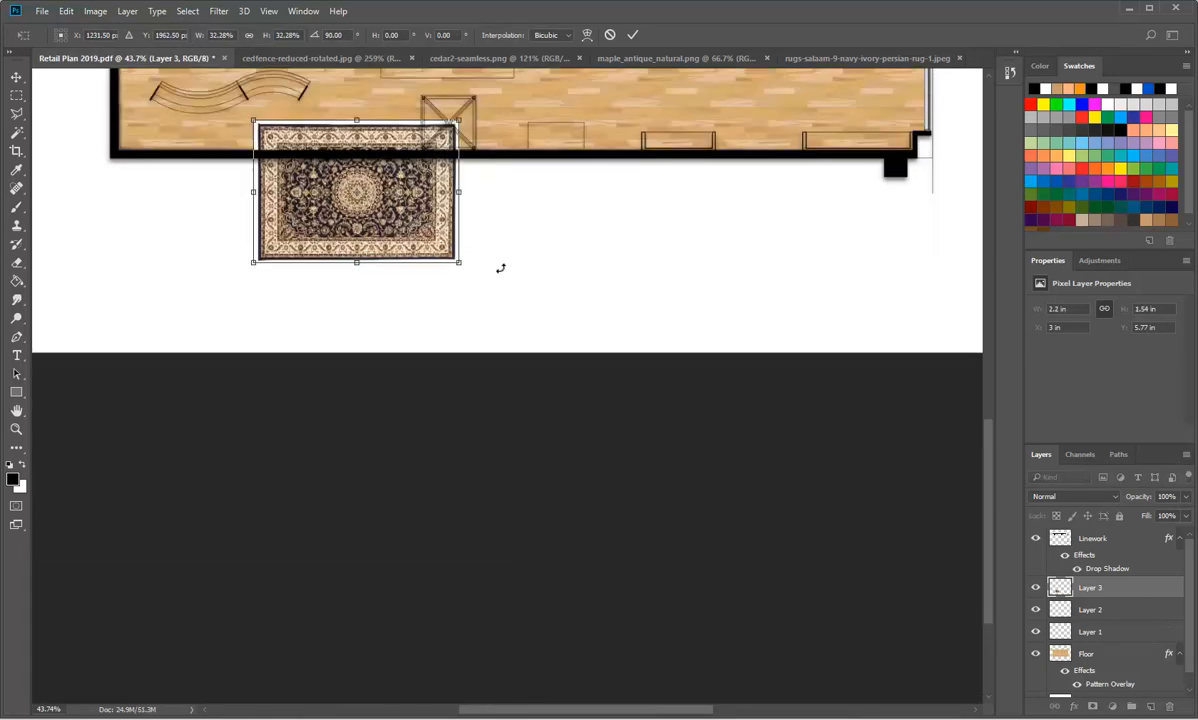
left_click_drag(389, 375, 482, 225)
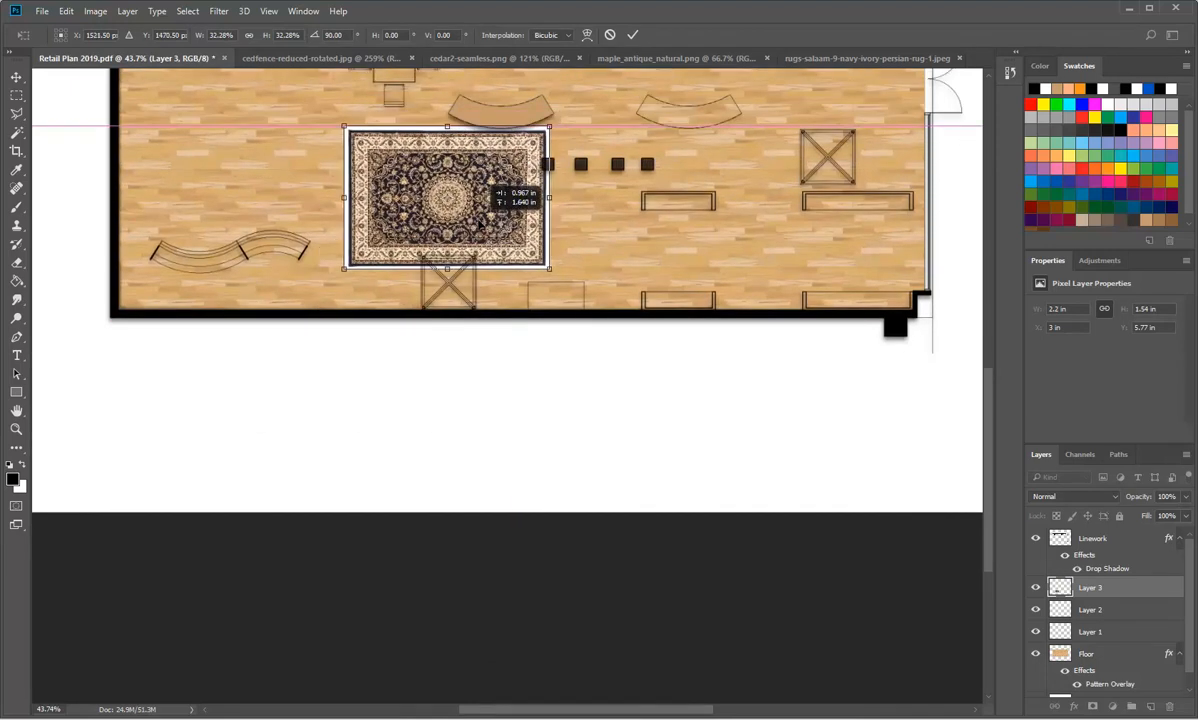
Step: Shrink the rug to about 23.25%, position it between the filled curved counter and the crossed table, and apply the transform
scroll(507, 272, "up", 5)
scroll(506, 270, "up", 7)
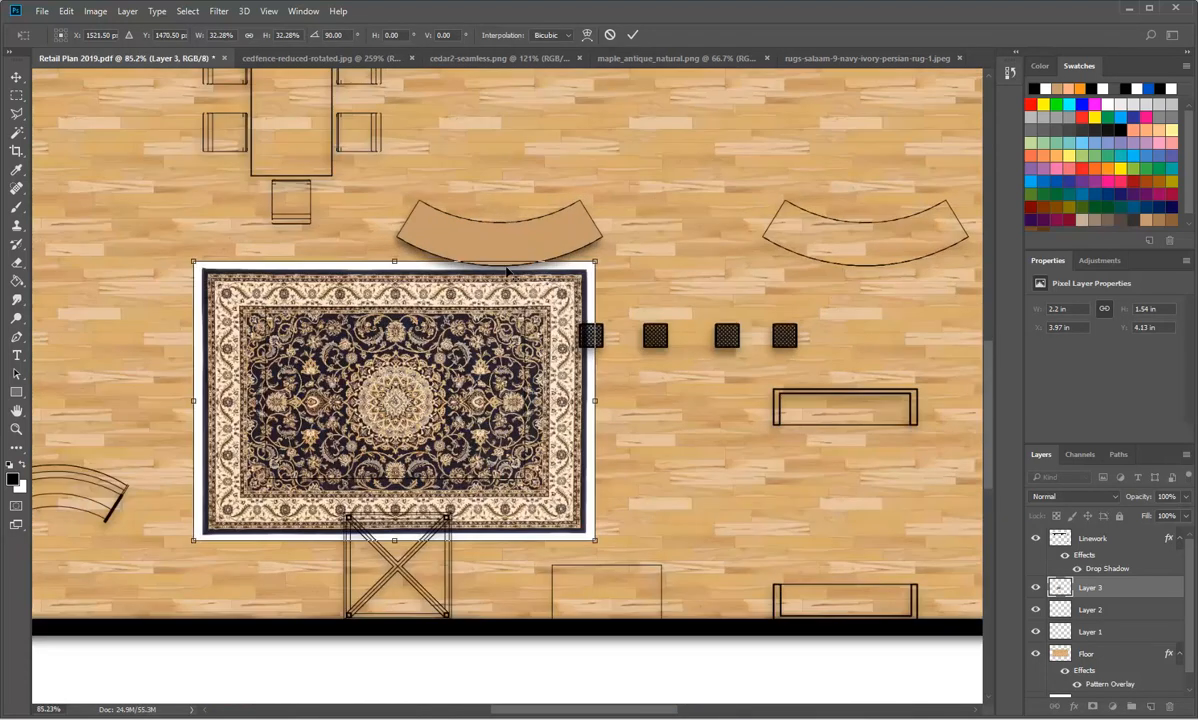
scroll(507, 270, "down", 2)
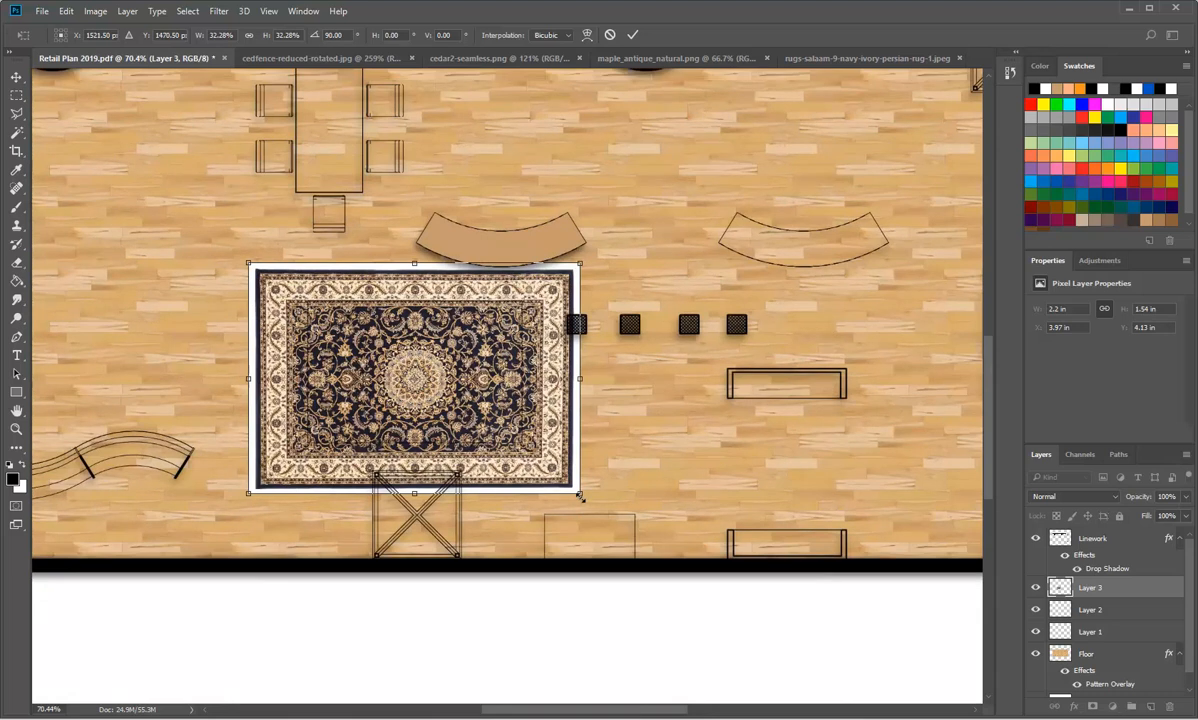
left_click_drag(580, 496, 528, 456)
left_click_drag(248, 264, 289, 291)
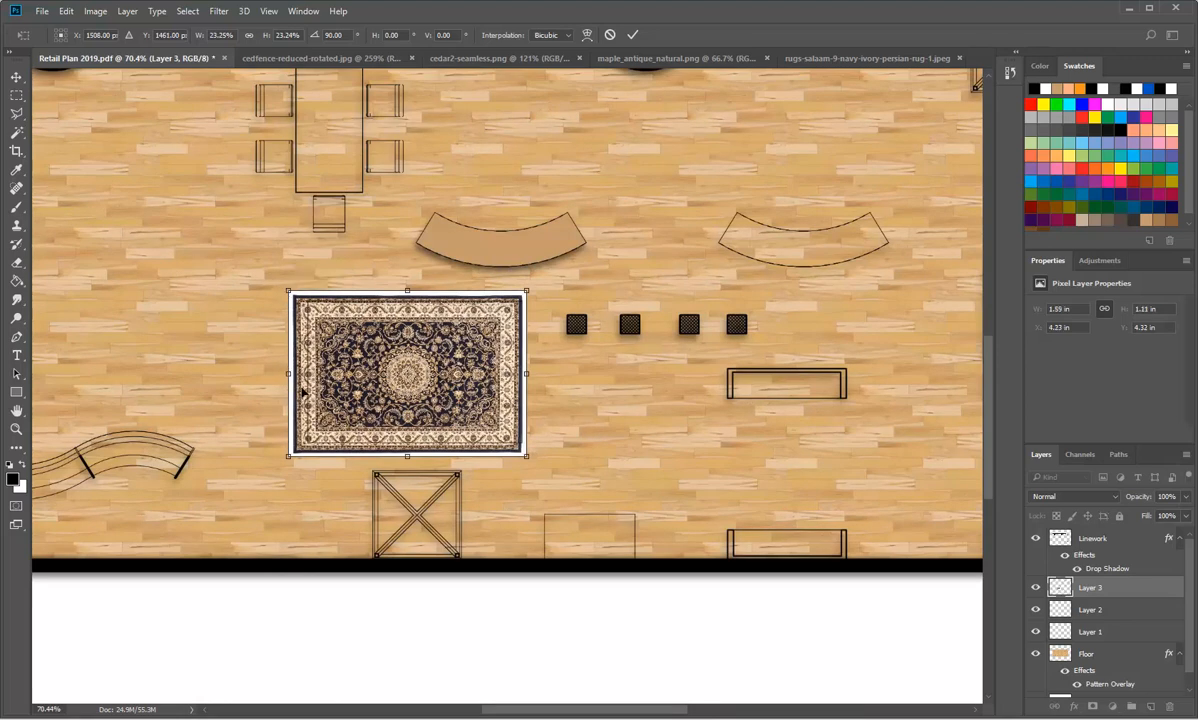
left_click_drag(357, 368, 367, 368)
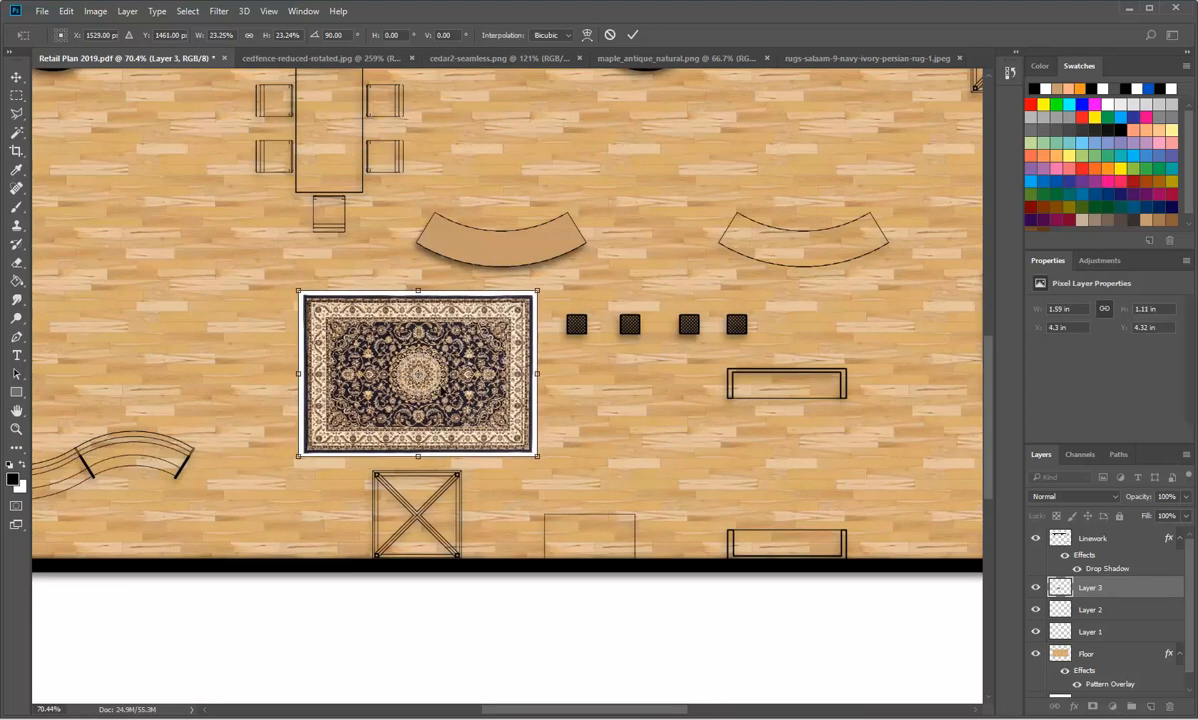
key("b")
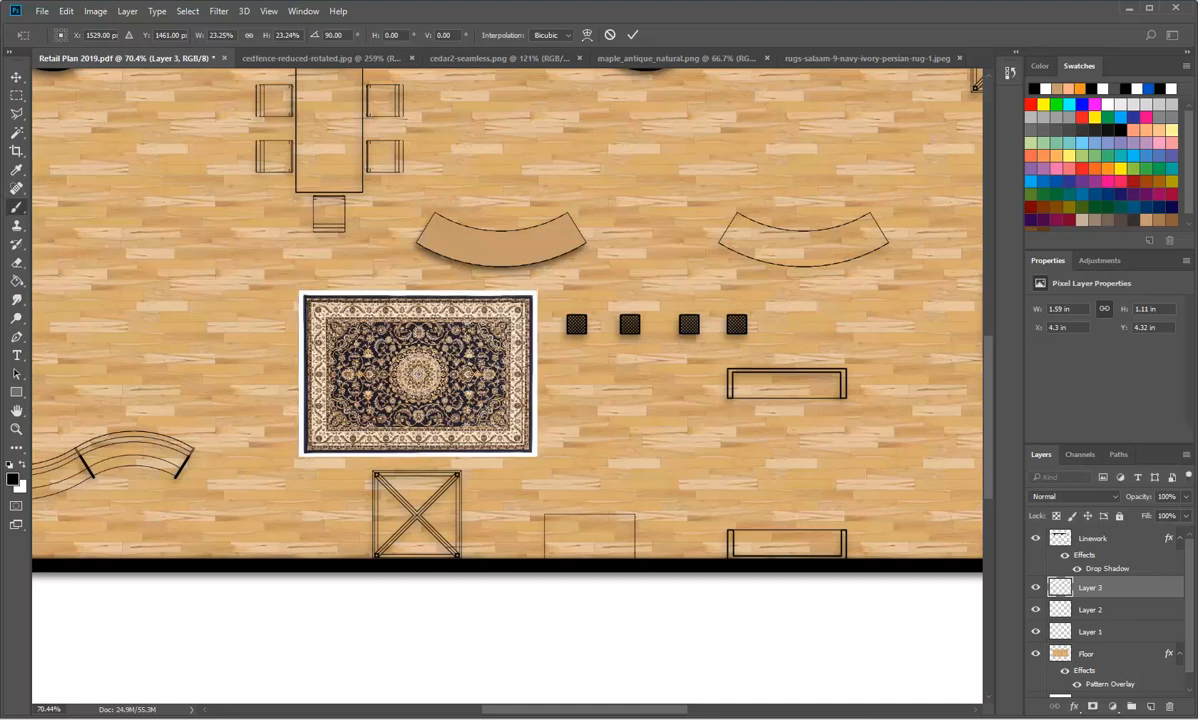
Step: Bring Layer 3 above the Linework layer and select the rug's white border with the Magic Wand at tolerance 10
key("ctrl+bracketright")
scroll(446, 329, "up", 9)
scroll(263, 411, "up", 2)
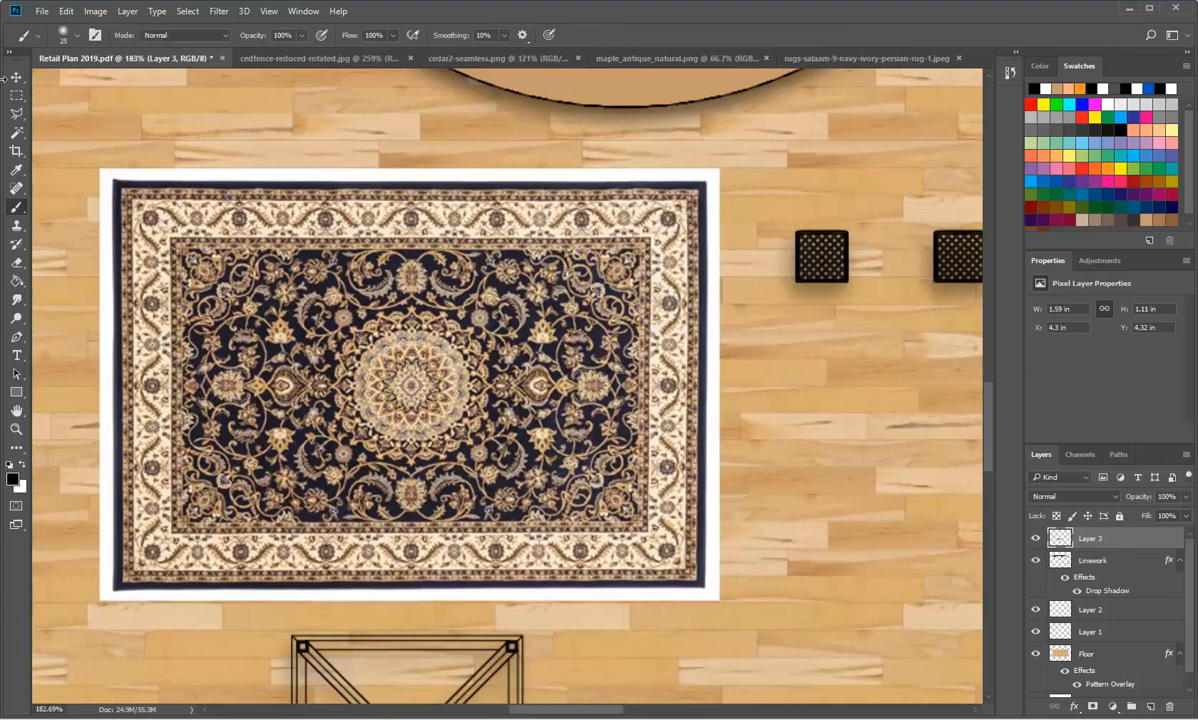
left_click(16, 134)
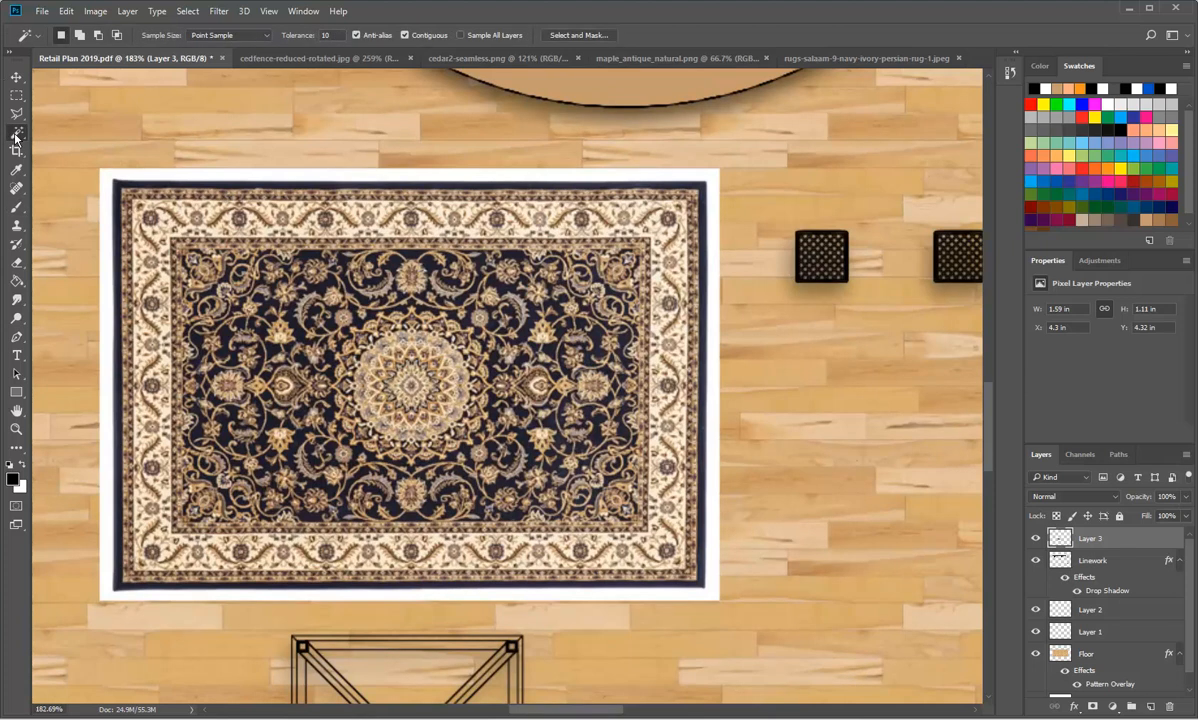
left_click(214, 175)
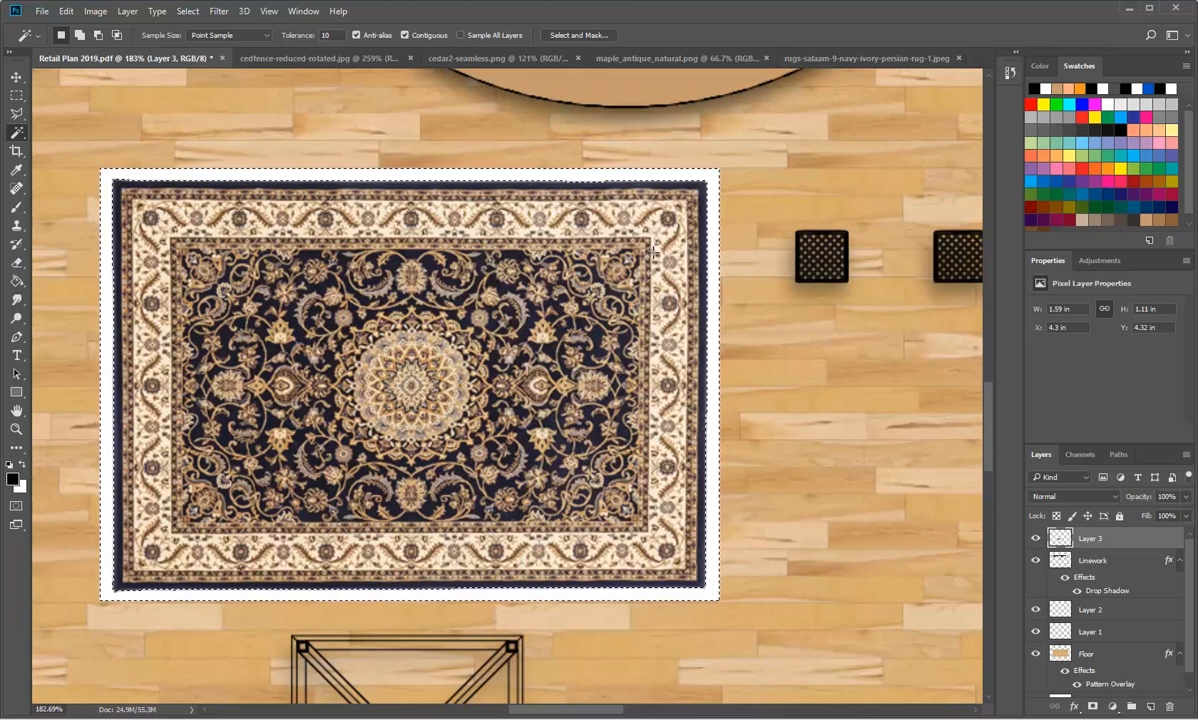
Step: Delete the selected white border around the rug and undo the deletion
key("Delete")
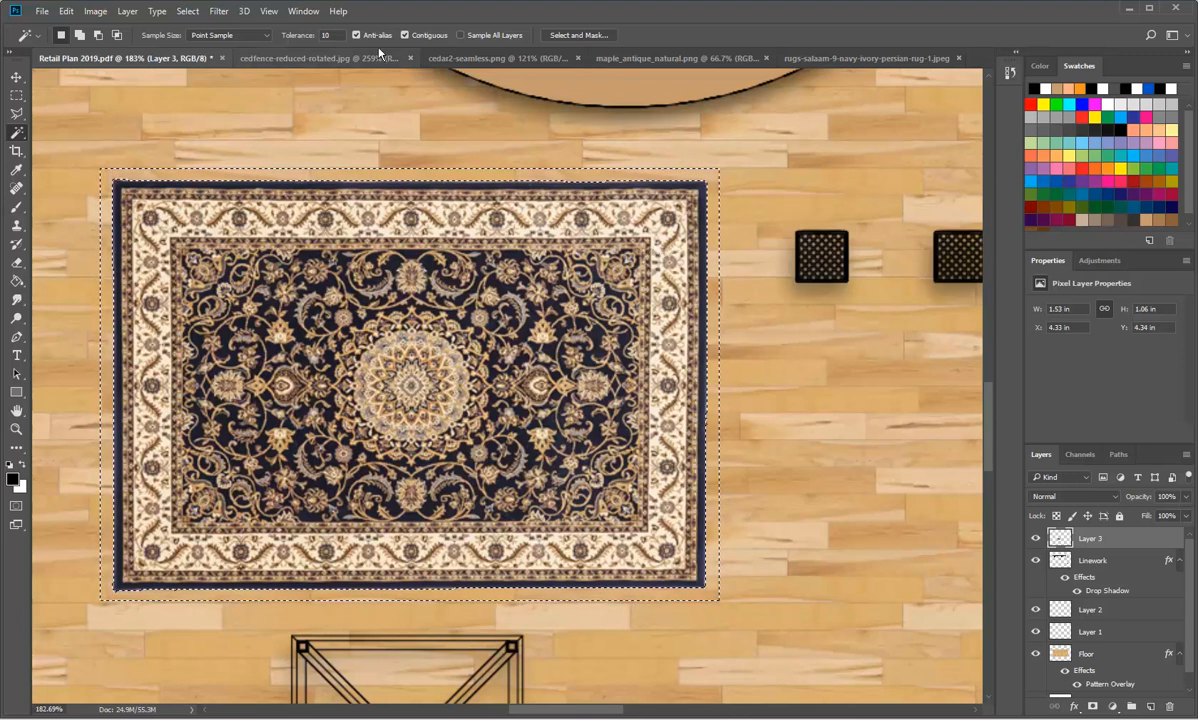
left_click(63, 12)
left_click(71, 27)
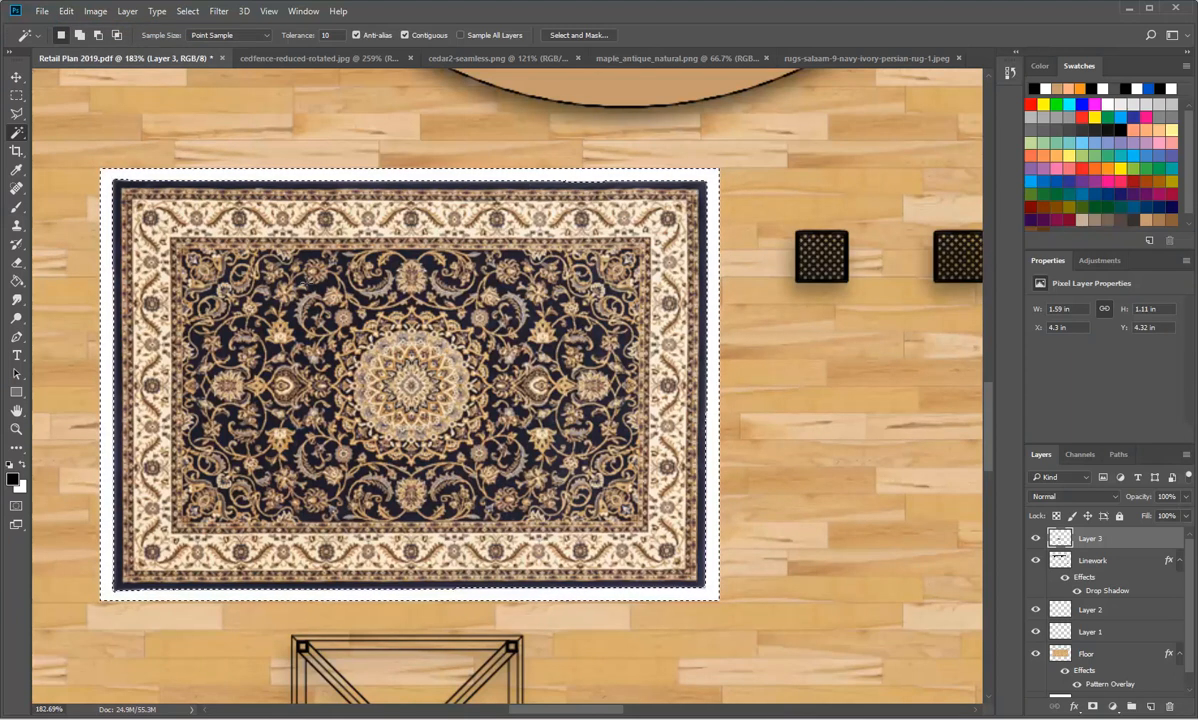
Step: Mask out the rug's white border by adding a Hide Selection layer mask to Layer 3
left_click(128, 11)
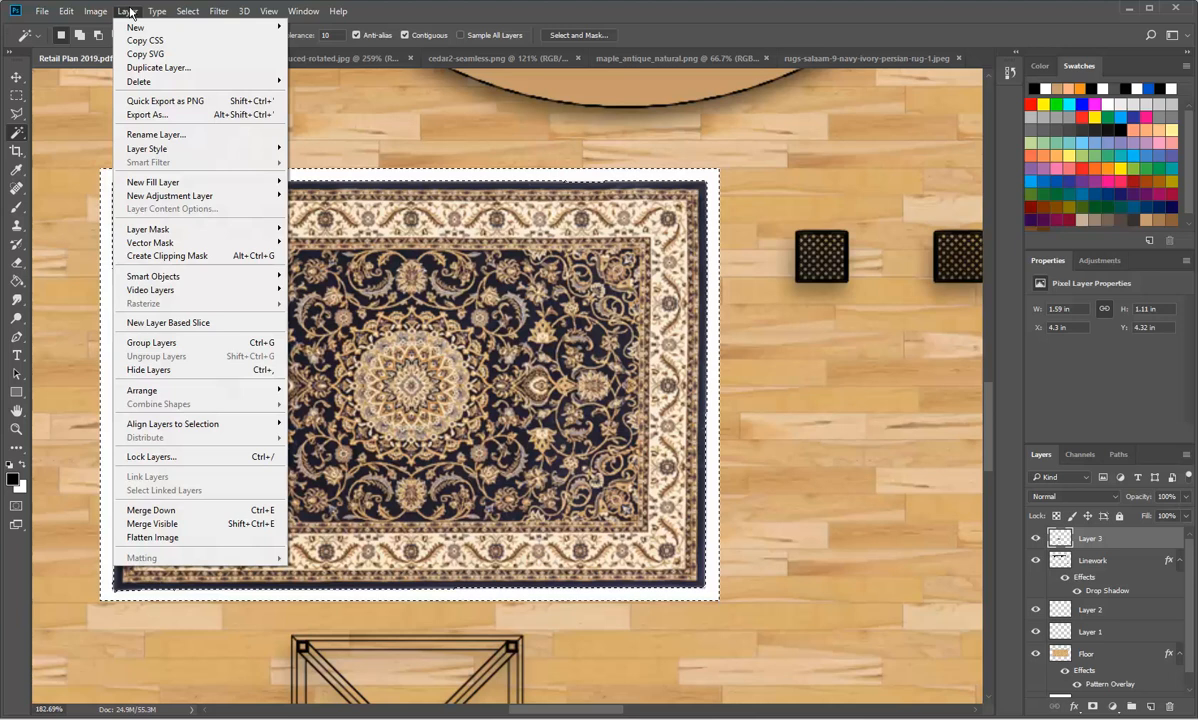
mouse_move(190, 200)
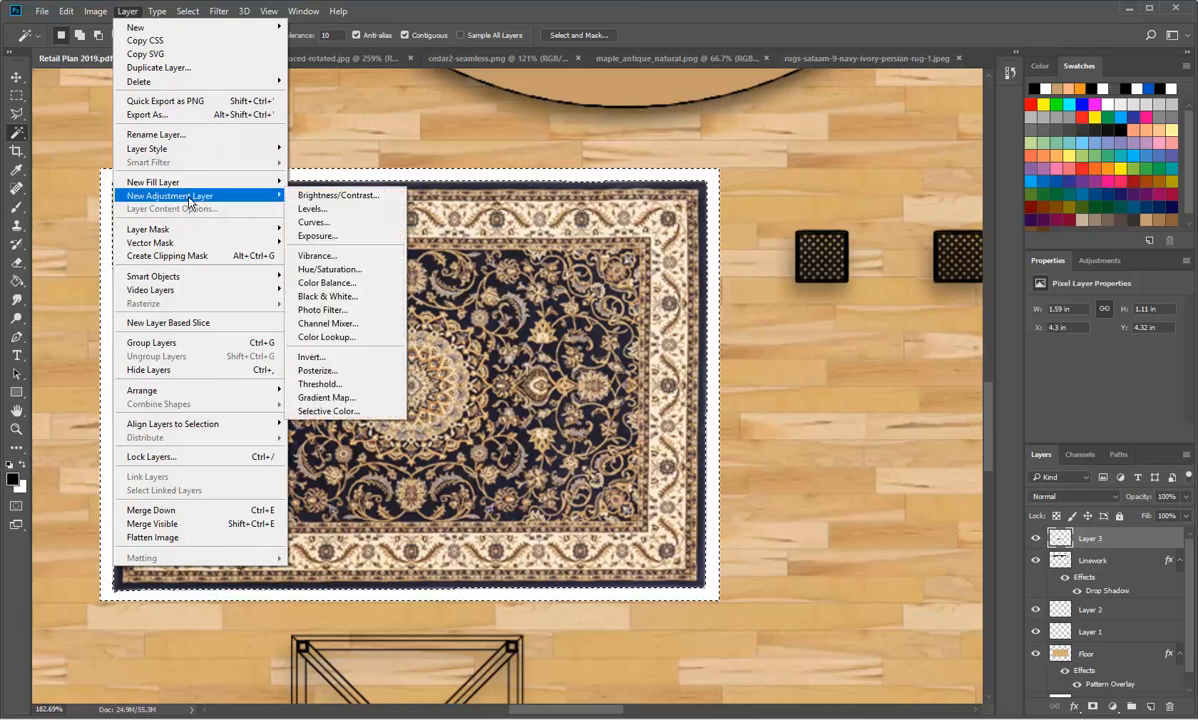
mouse_move(186, 230)
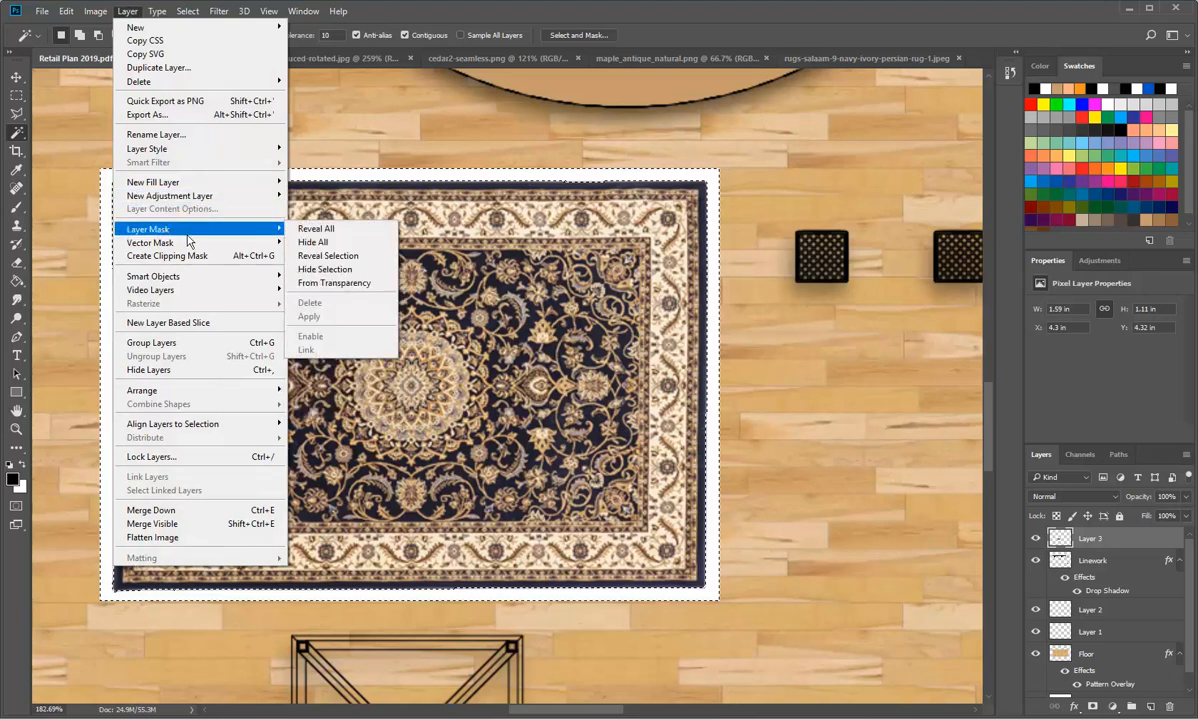
left_click(339, 272)
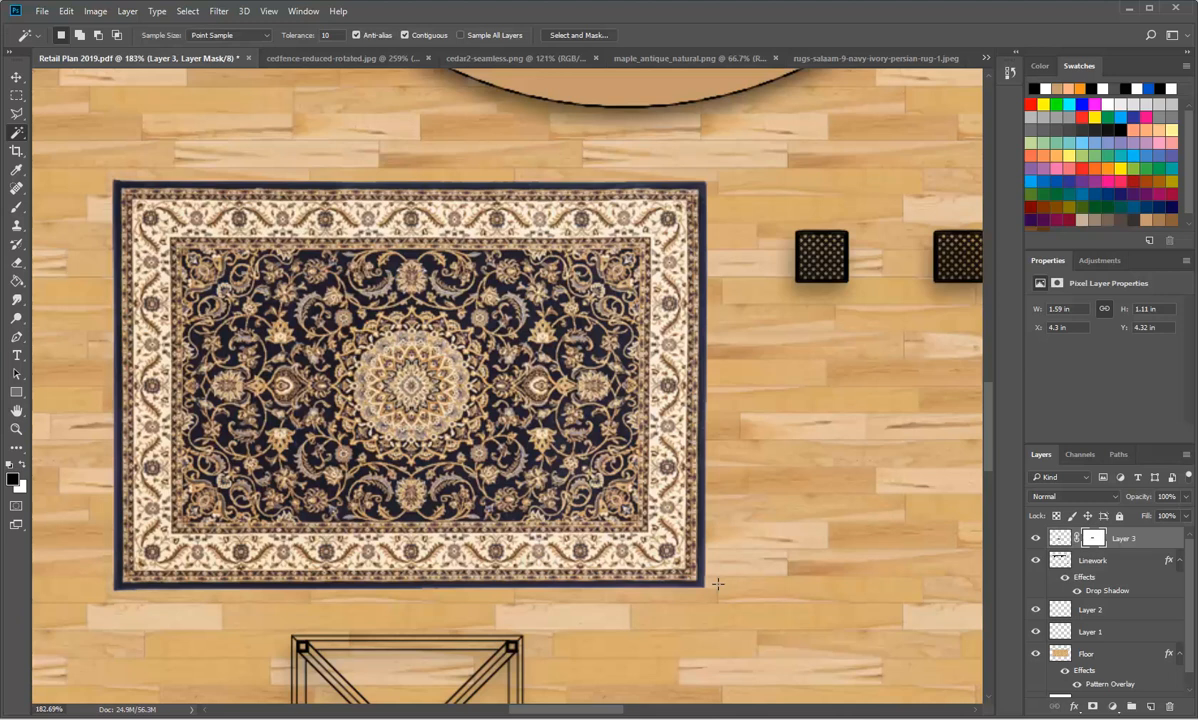
Step: Activate the Brush tool with black for Layer 3's mask and set the brush size to 31 px
scroll(722, 150, "up", 2)
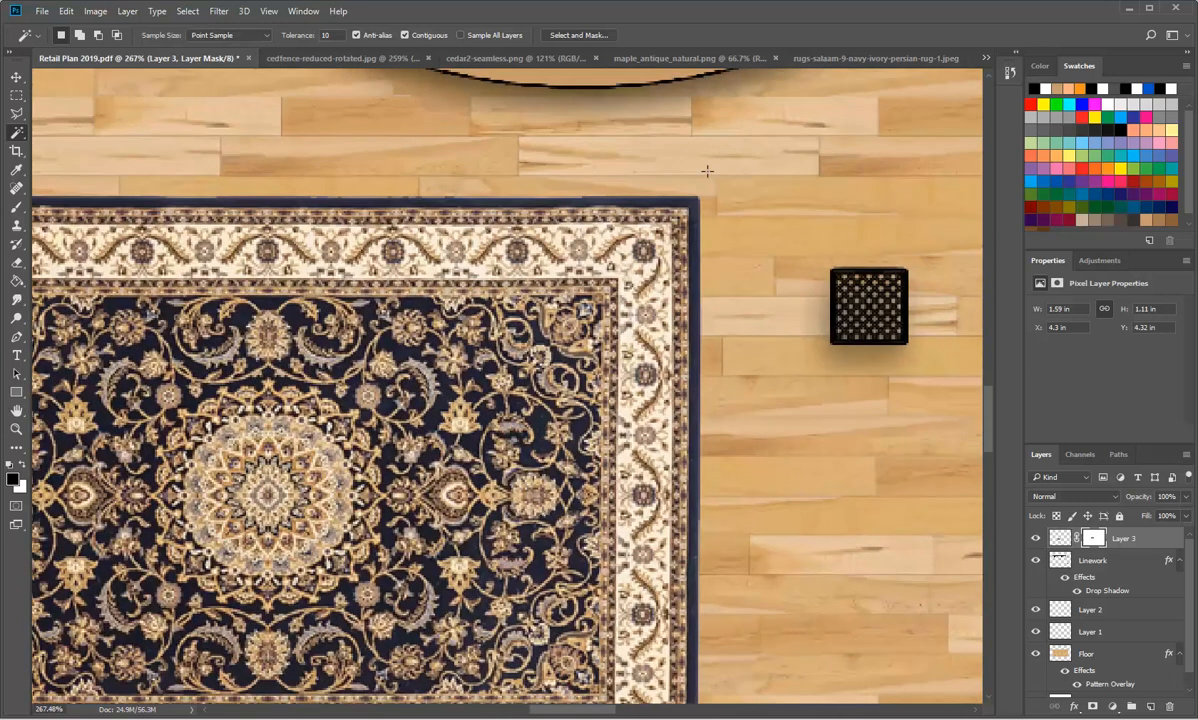
scroll(695, 200, "up", 5)
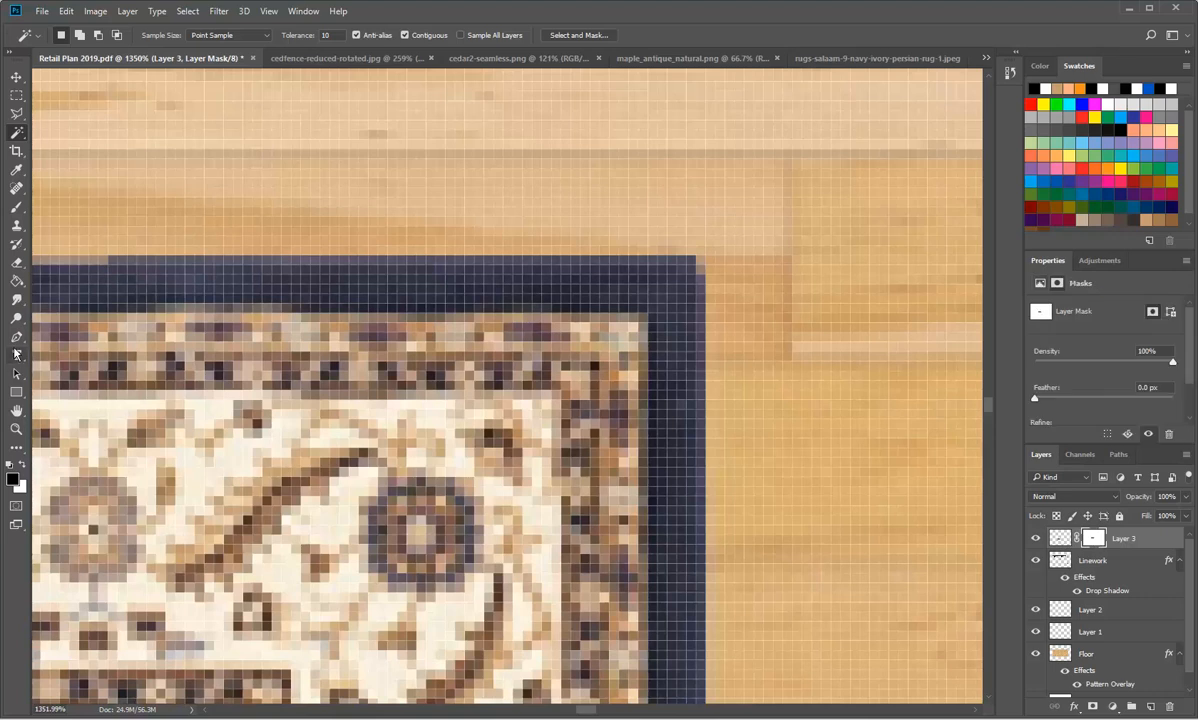
left_click(16, 247)
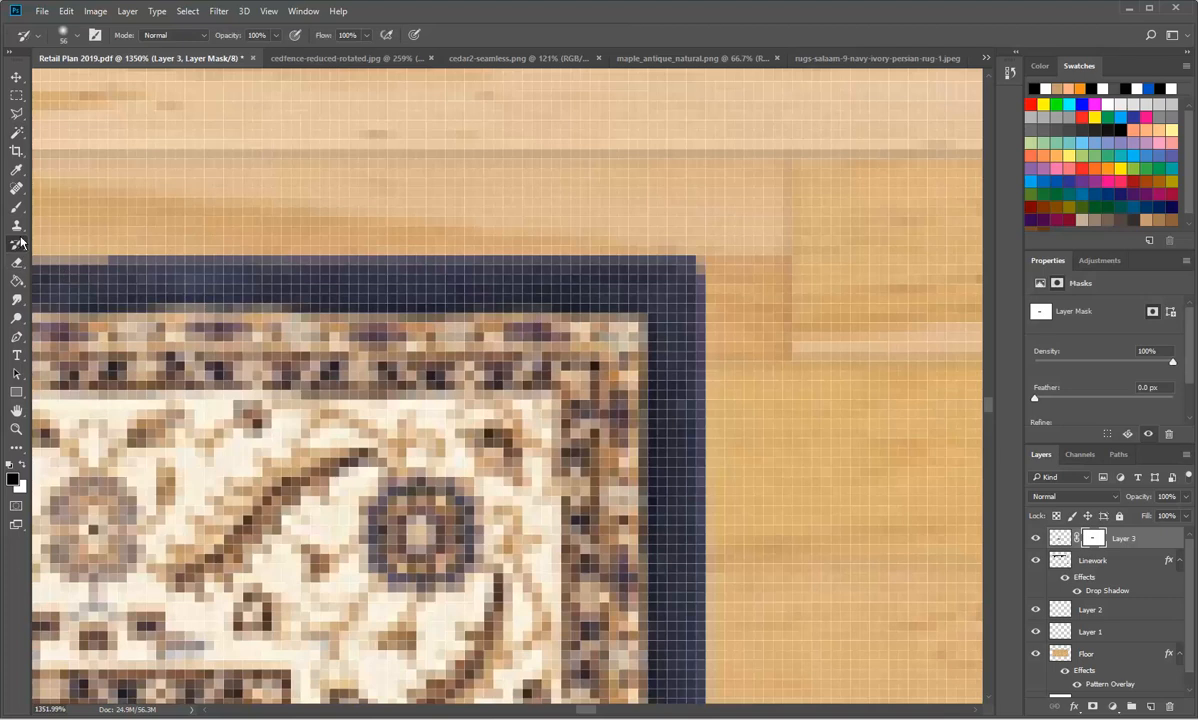
left_click(15, 210)
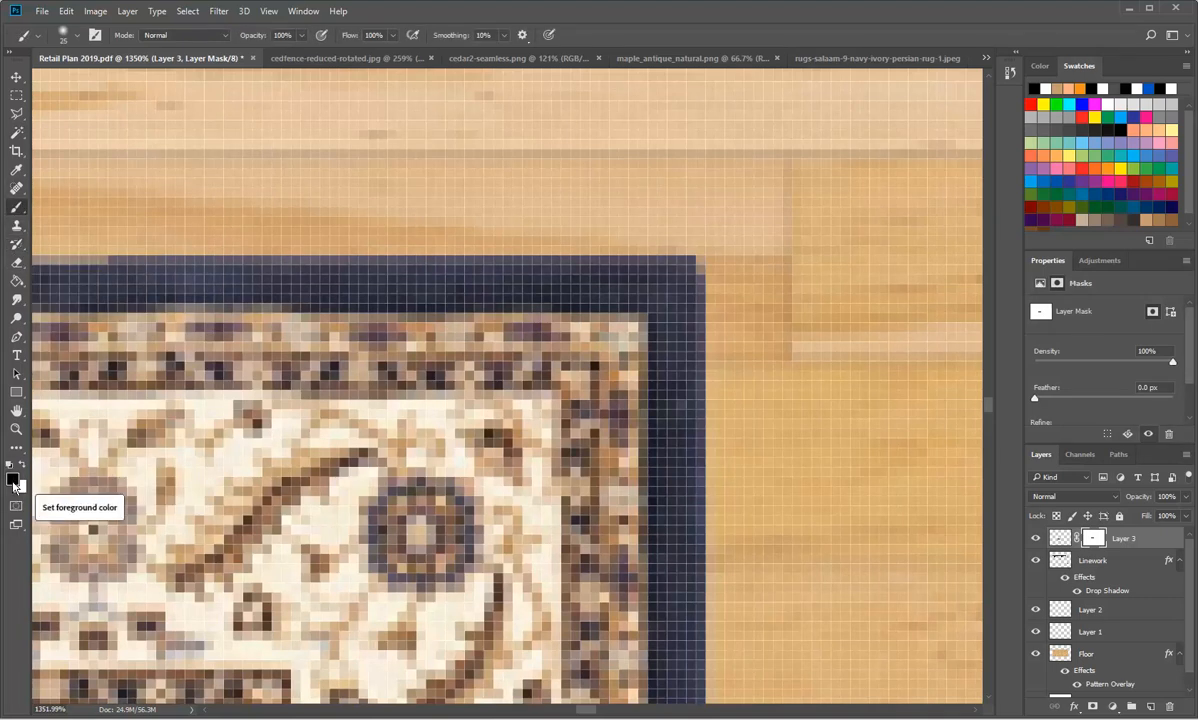
key("]")
key("]")
key("]")
key("]")
key("]")
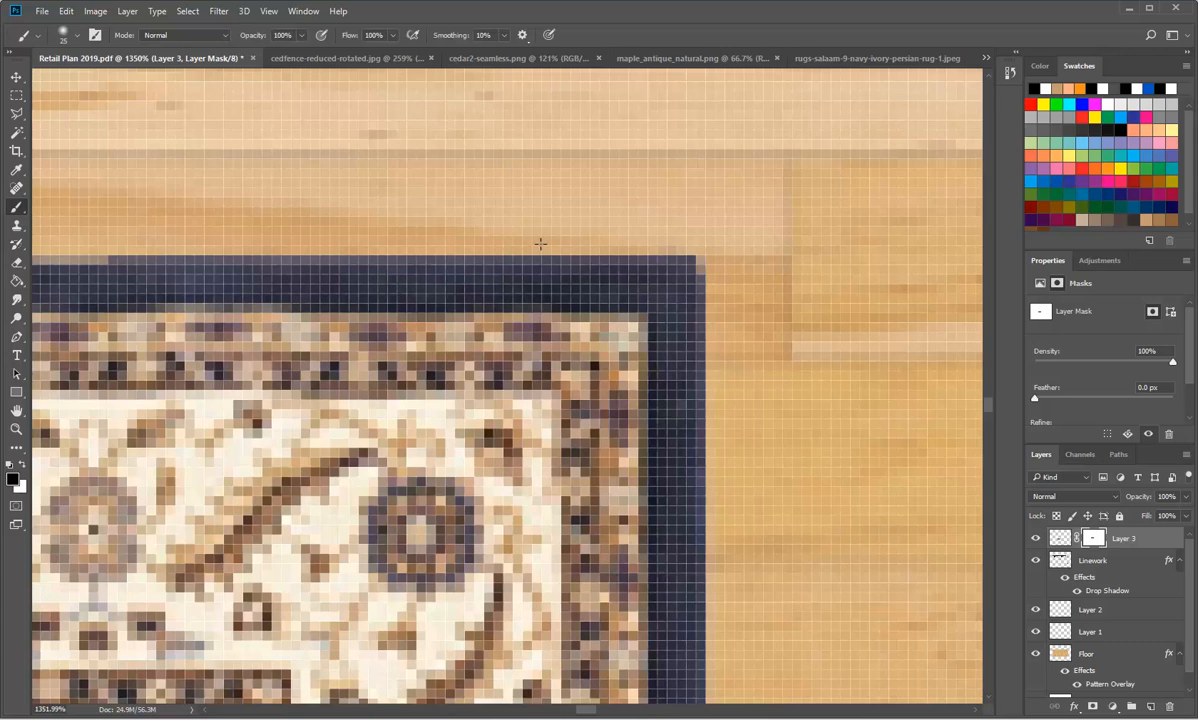
key("]")
key("]")
key("]")
key("]")
key("]")
key("]")
key("]")
key("]")
key("]")
key("]")
key("]")
key("]")
key("]")
key("]")
right_click(529, 239)
left_click_drag(659, 291, 572, 289)
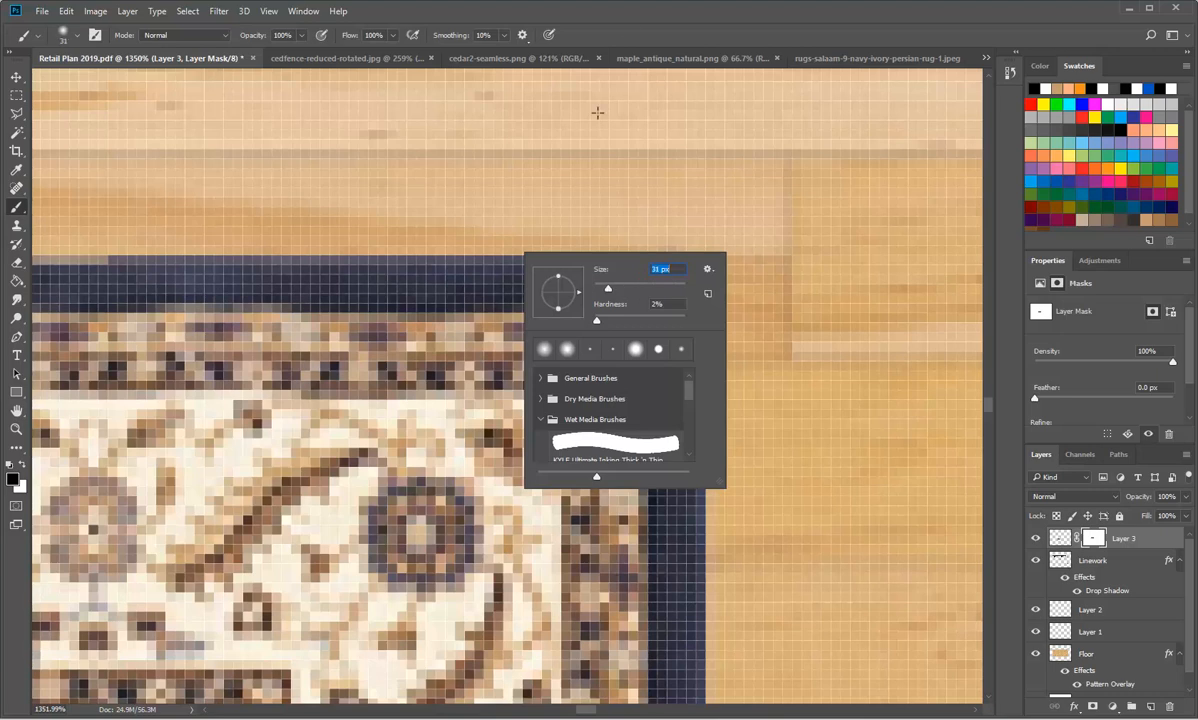
left_click(627, 29)
Step: Set the brush size to 15 px and paint black on Layer 3's mask along the rug's top edge near its upper-left corner
scroll(541, 265, "down", 1)
scroll(541, 265, "down", 8)
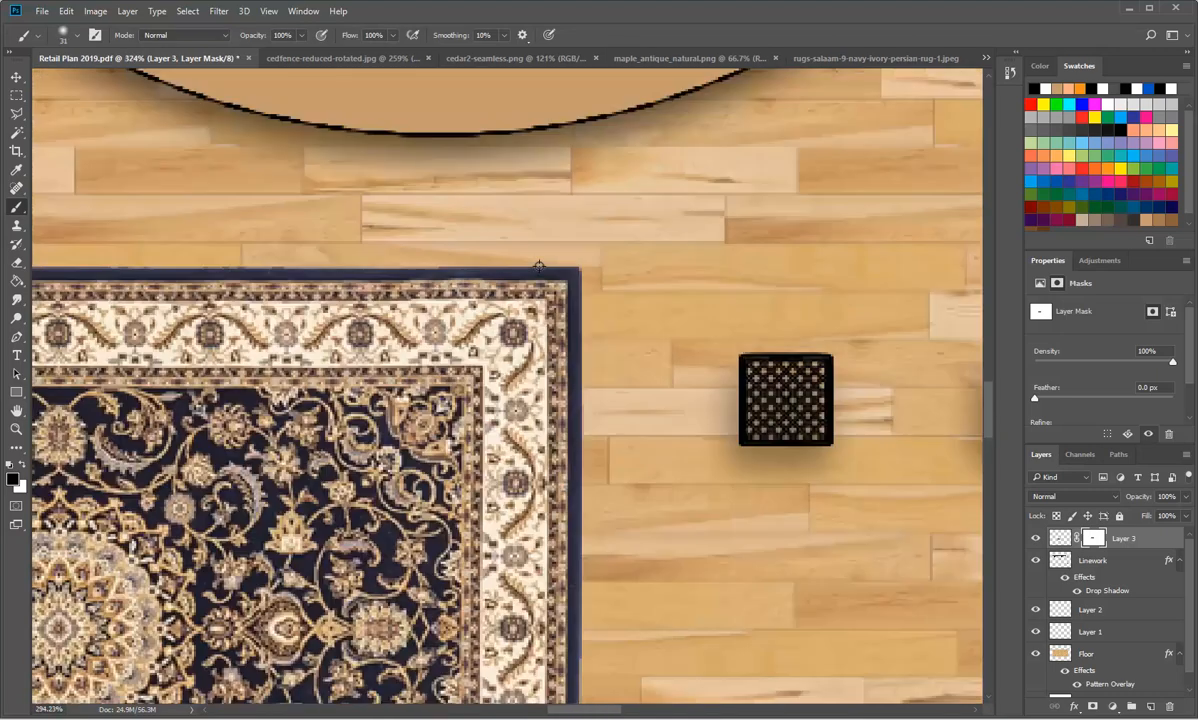
scroll(546, 257, "up", 2)
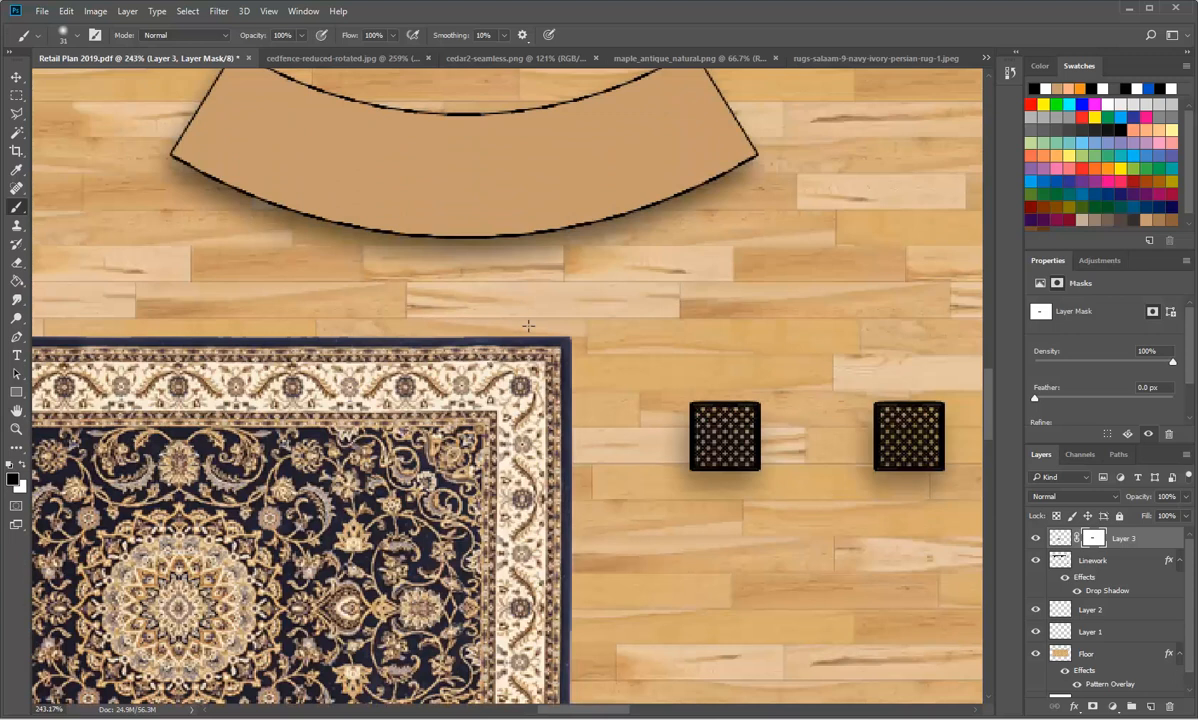
scroll(525, 320, "up", 2)
scroll(524, 338, "down", 2)
scroll(524, 338, "down", 5)
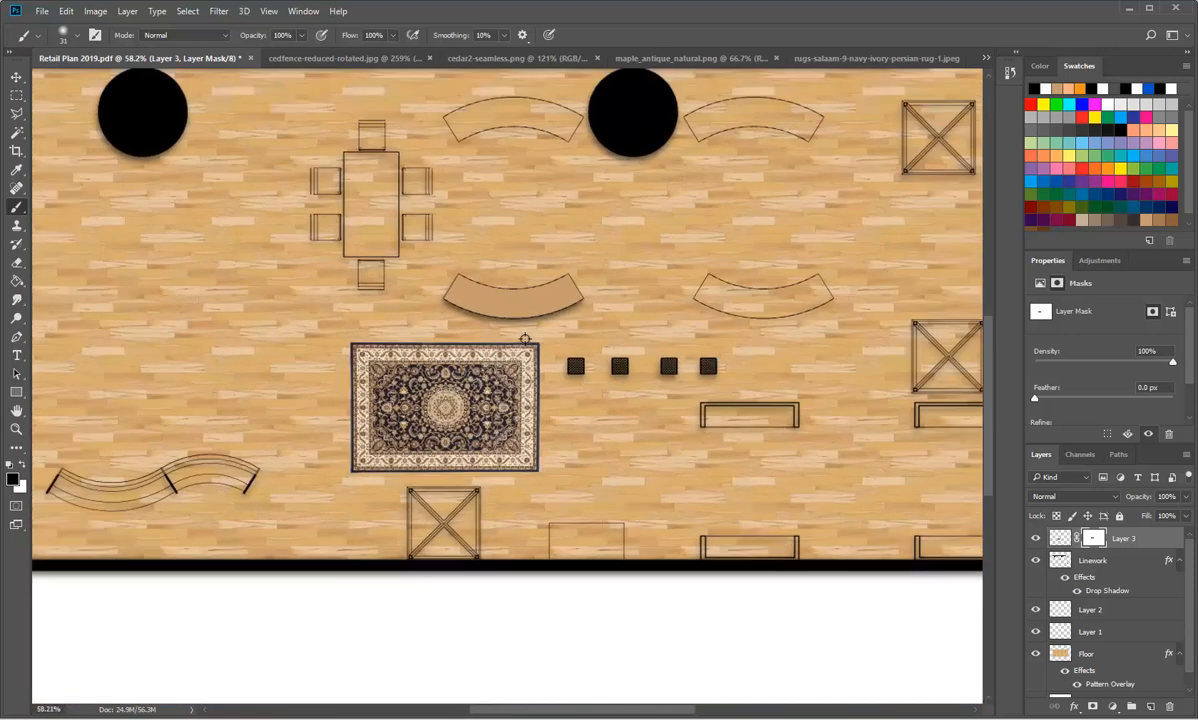
scroll(455, 412, "up", 1)
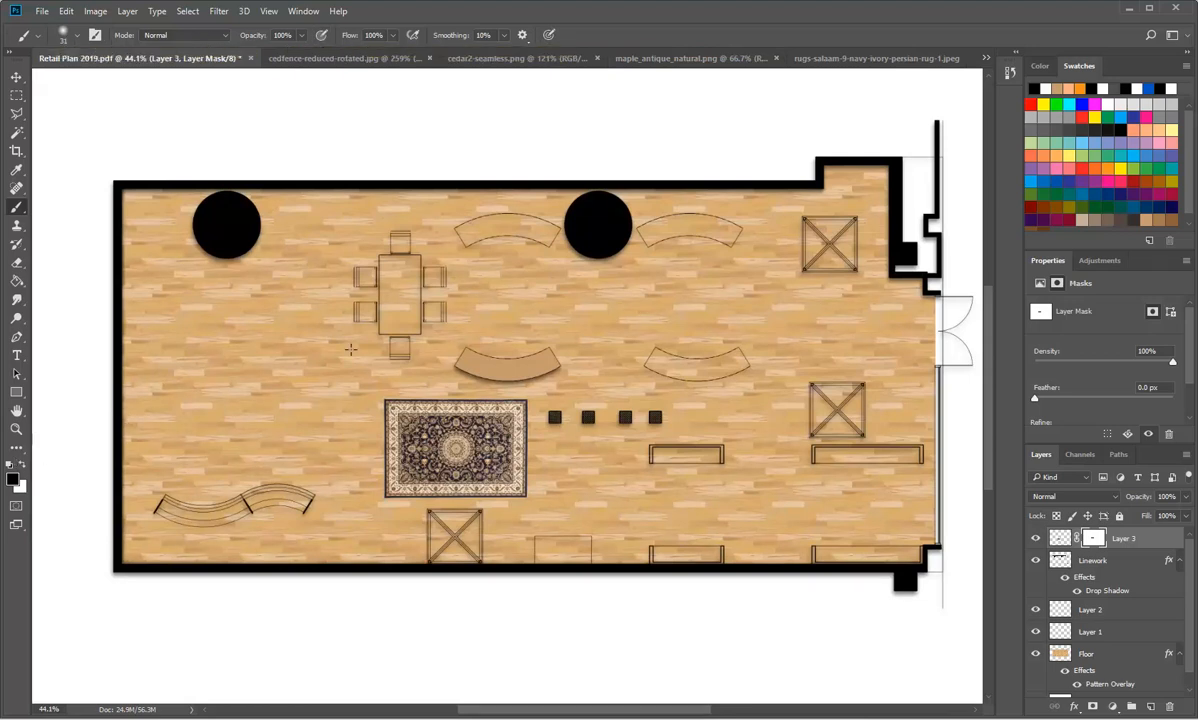
right_click(347, 311)
left_click_drag(462, 370, 459, 371)
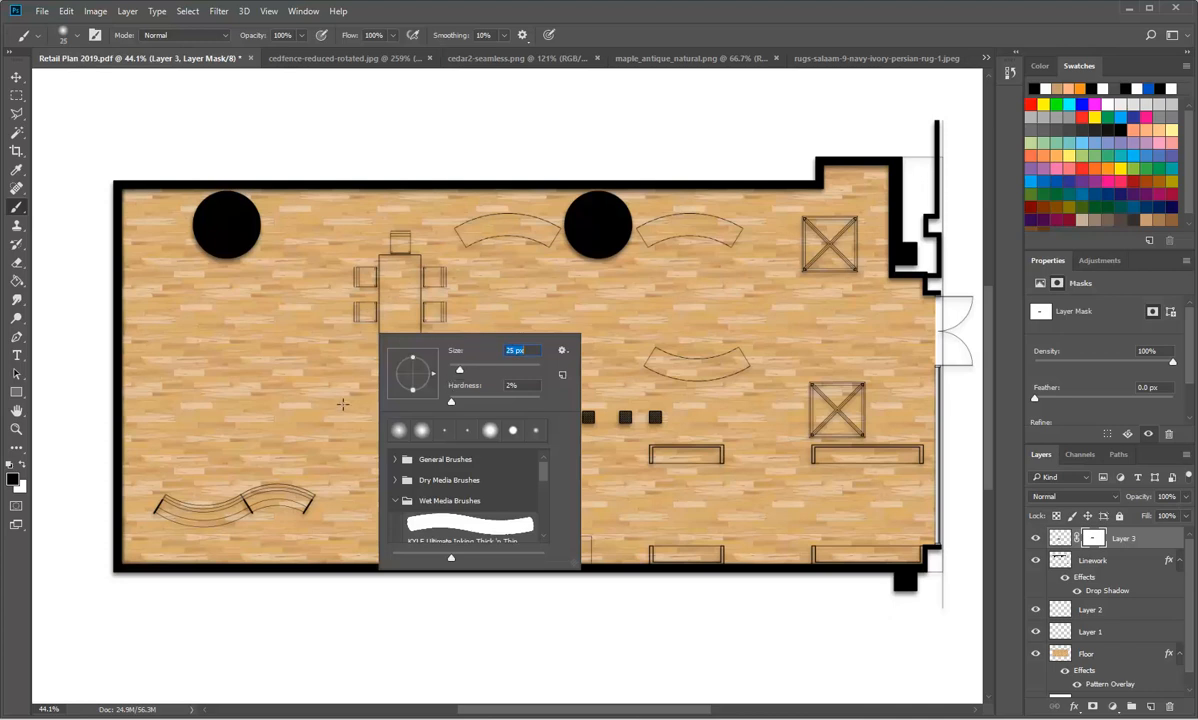
left_click_drag(466, 372, 456, 373)
left_click(651, 33)
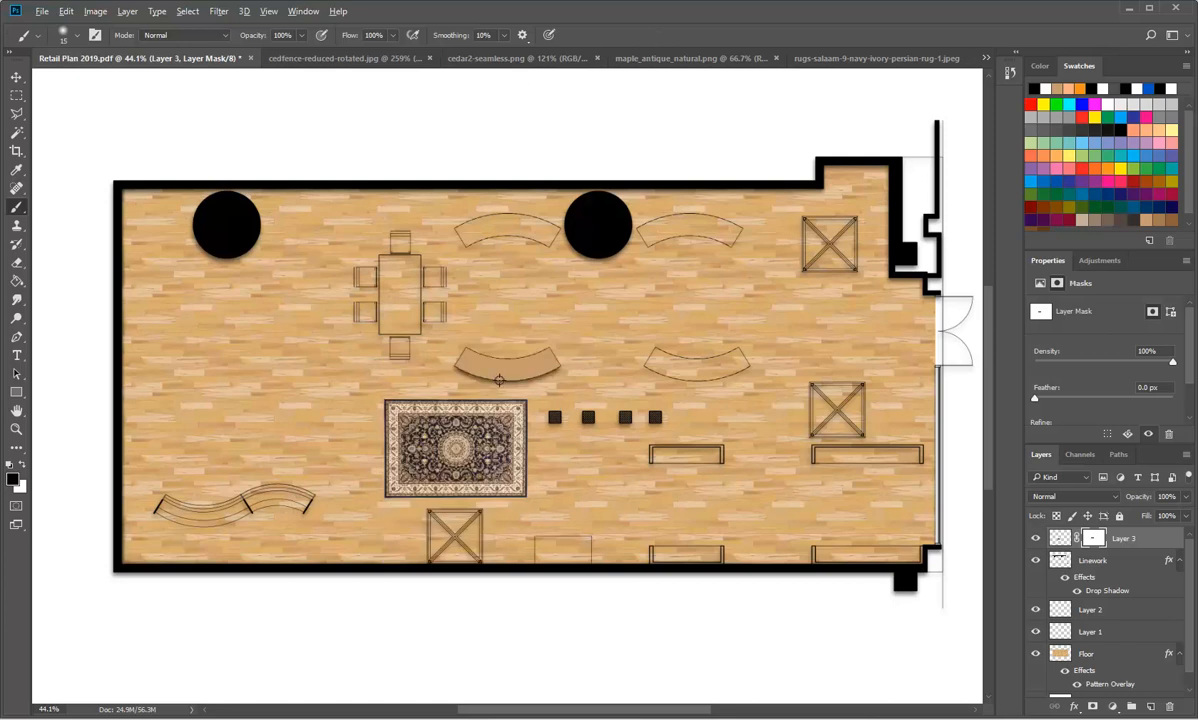
scroll(491, 385, "up", 6)
scroll(320, 422, "up", 20)
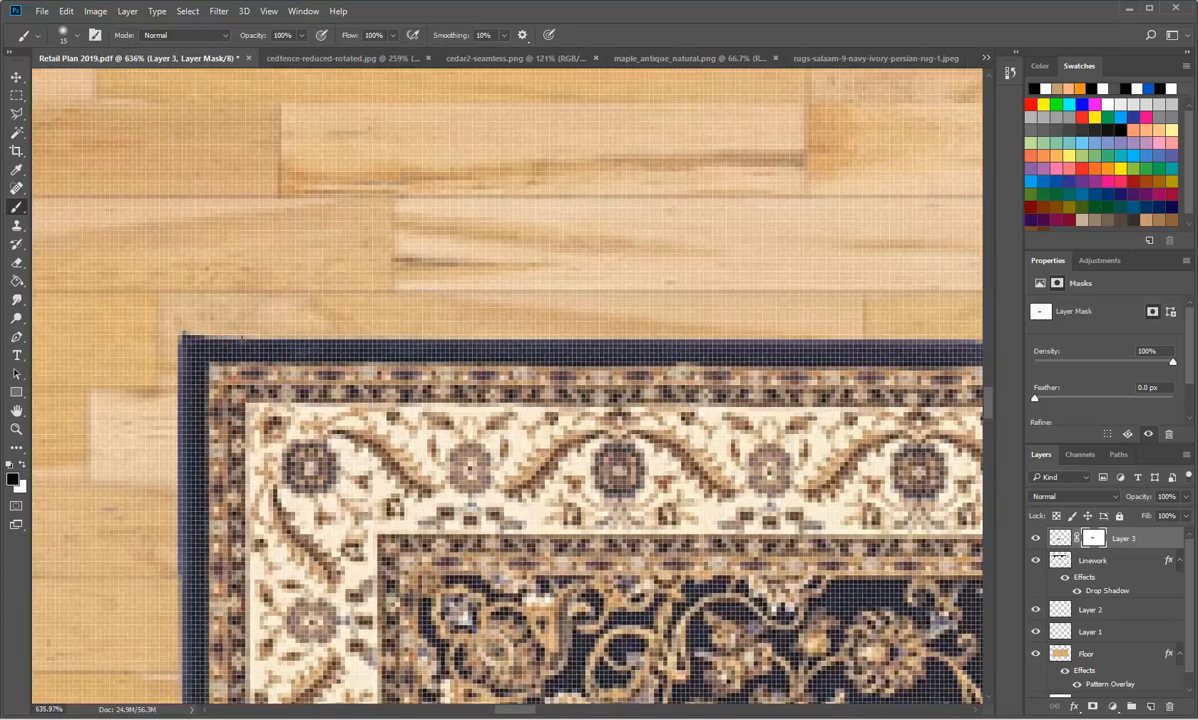
mouse_move(241, 338)
left_mouse_down()
mouse_move(285, 340)
mouse_move(198, 338)
left_mouse_up()
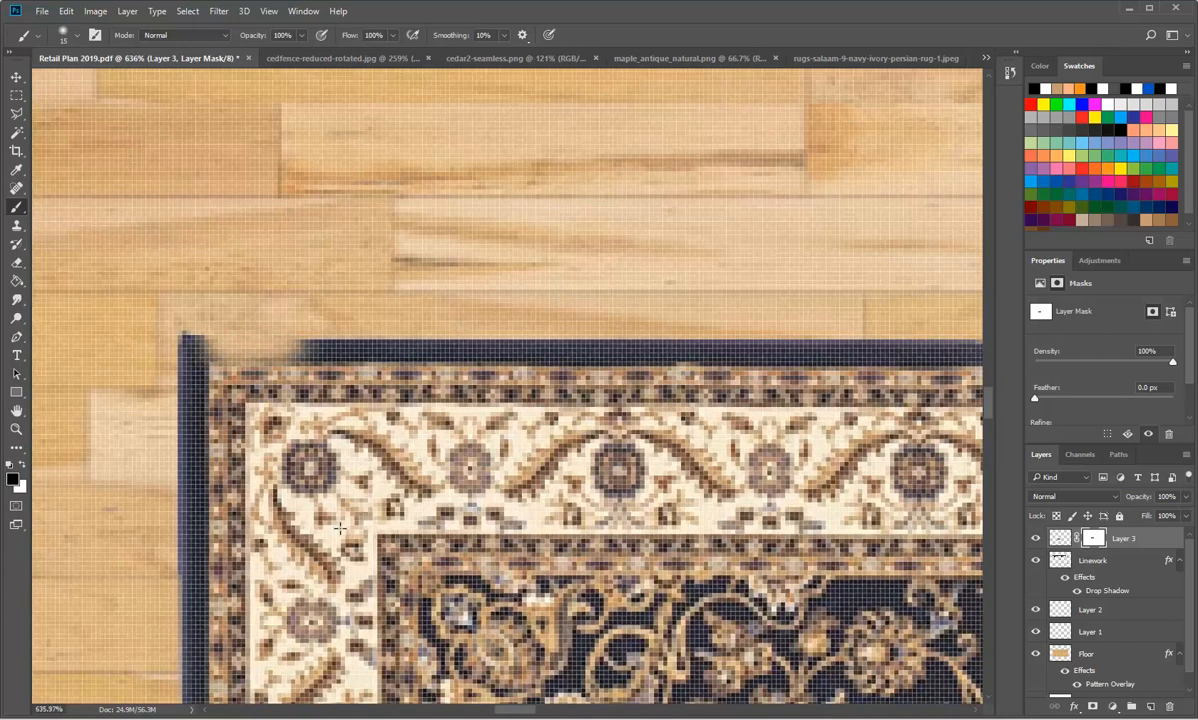
Step: Undo the black brush stroke on Layer 3's mask along the rug's upper edge
key("ctrl+z")
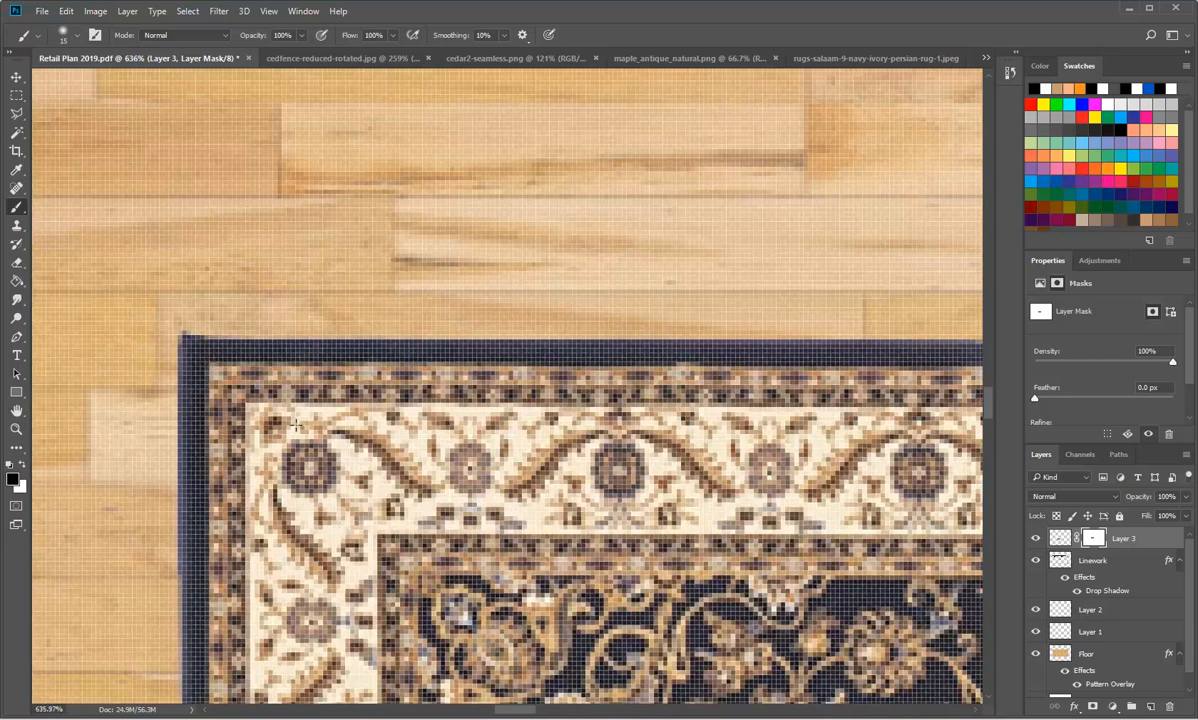
scroll(338, 382, "down", 20)
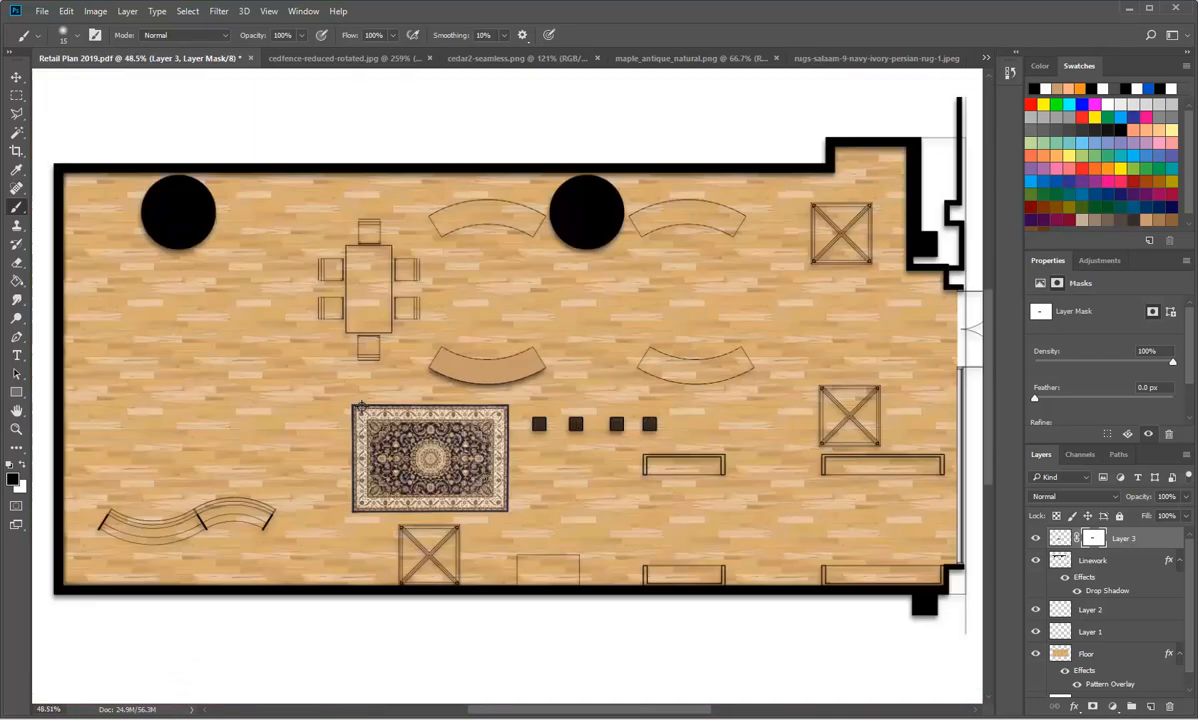
scroll(413, 468, "up", 5)
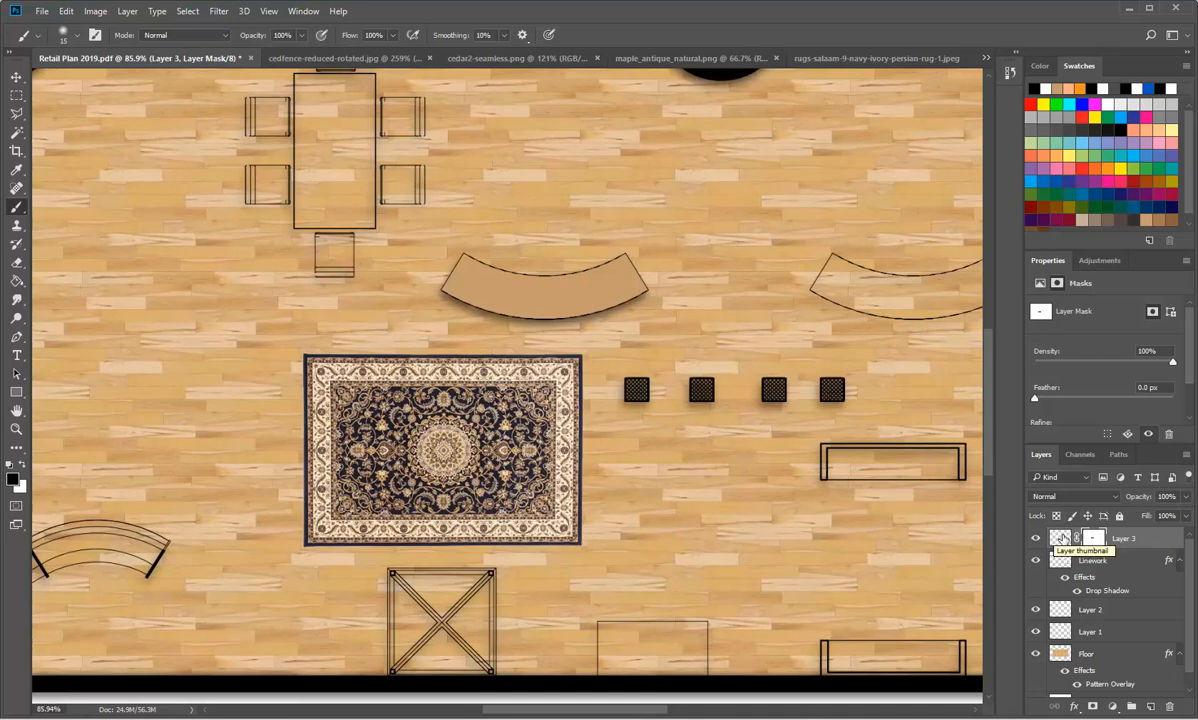
Step: Add a Drop Shadow effect to the rug on Layer 3 and show its settings
double_click(1097, 541)
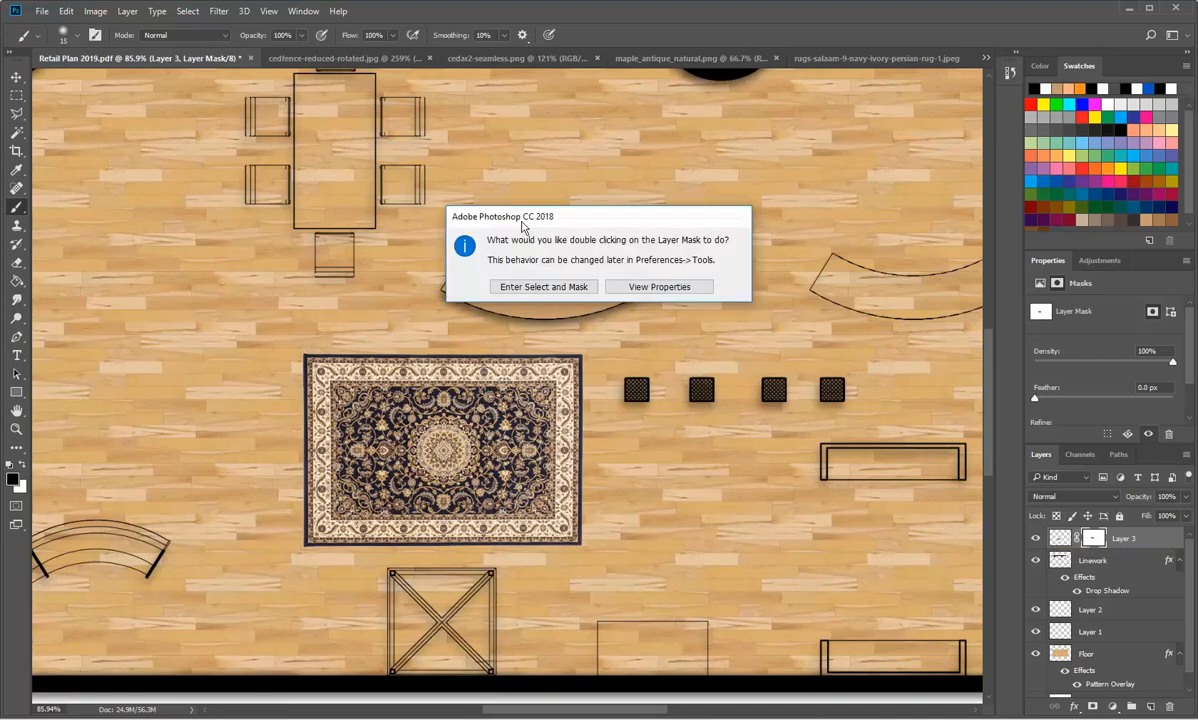
left_click(615, 288)
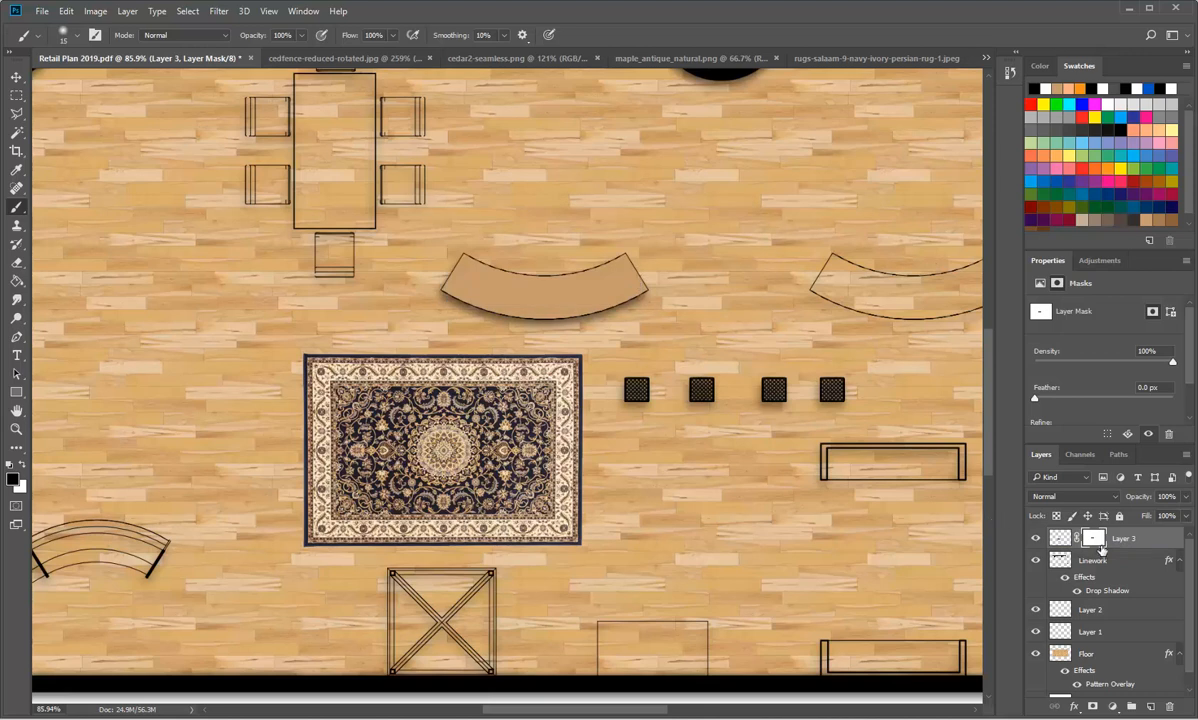
left_click(1074, 706)
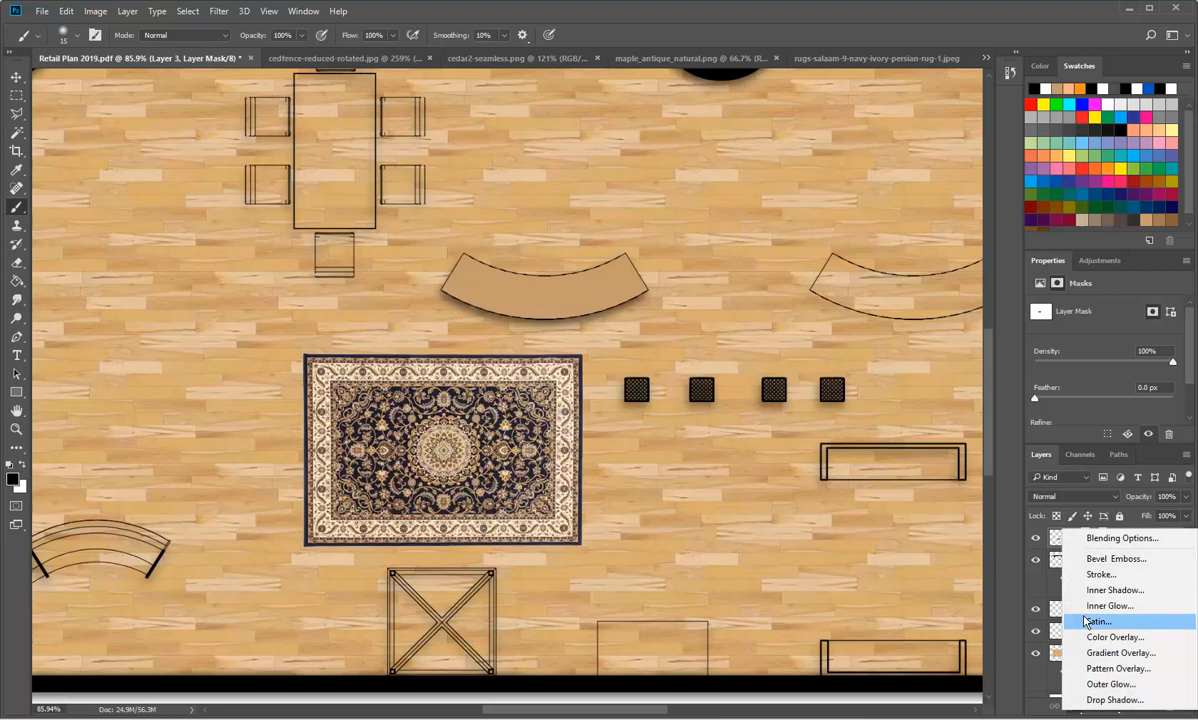
left_click(1098, 541)
left_click_drag(675, 205, 625, 116)
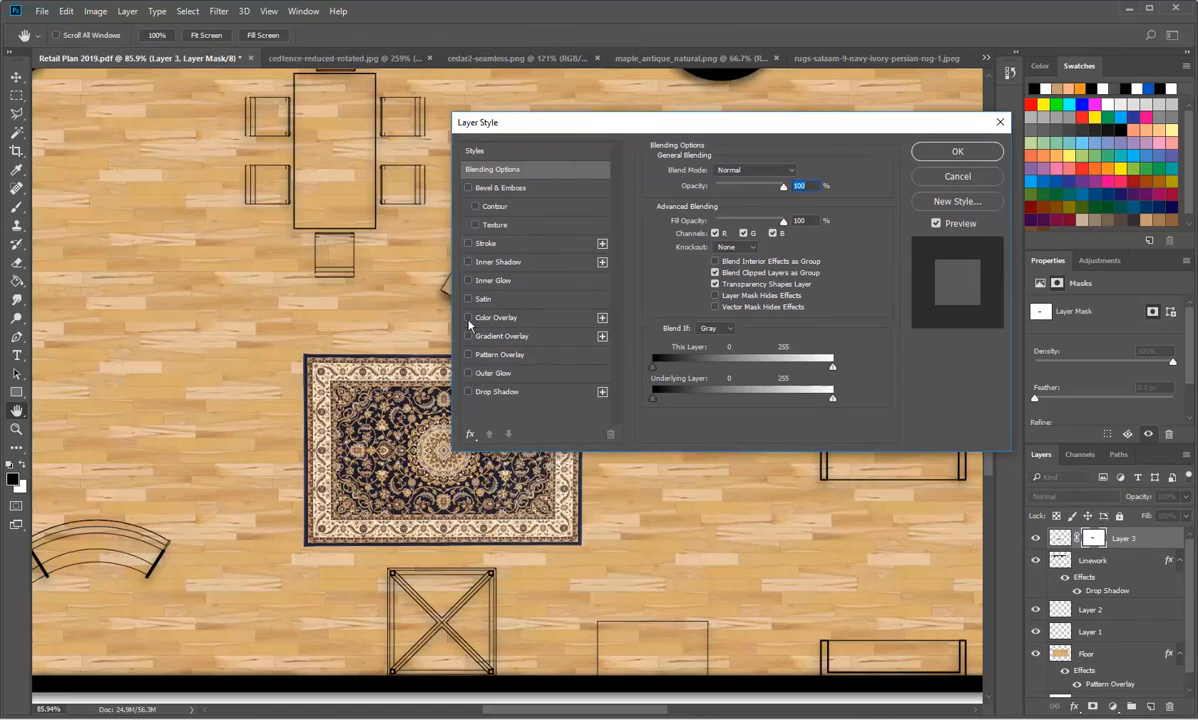
left_click(474, 392)
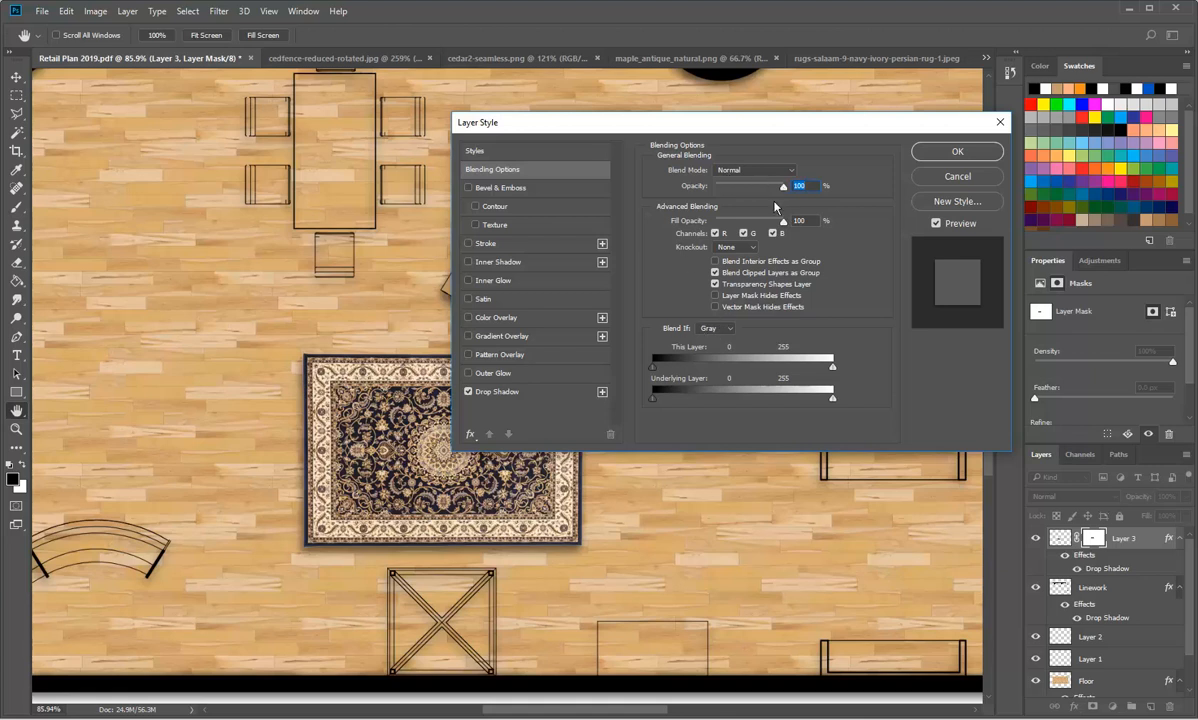
left_click(499, 393)
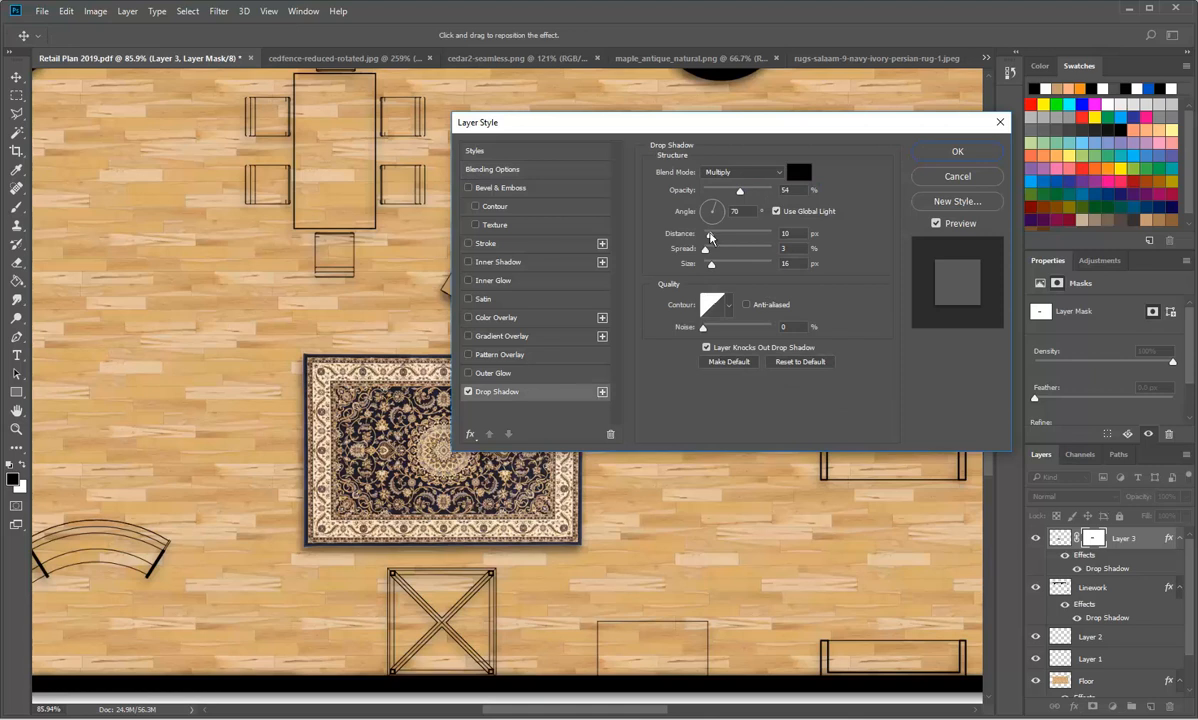
Step: Set the rug's drop shadow to a distance of 2 px and a spread of 2%
left_click_drag(712, 238, 707, 238)
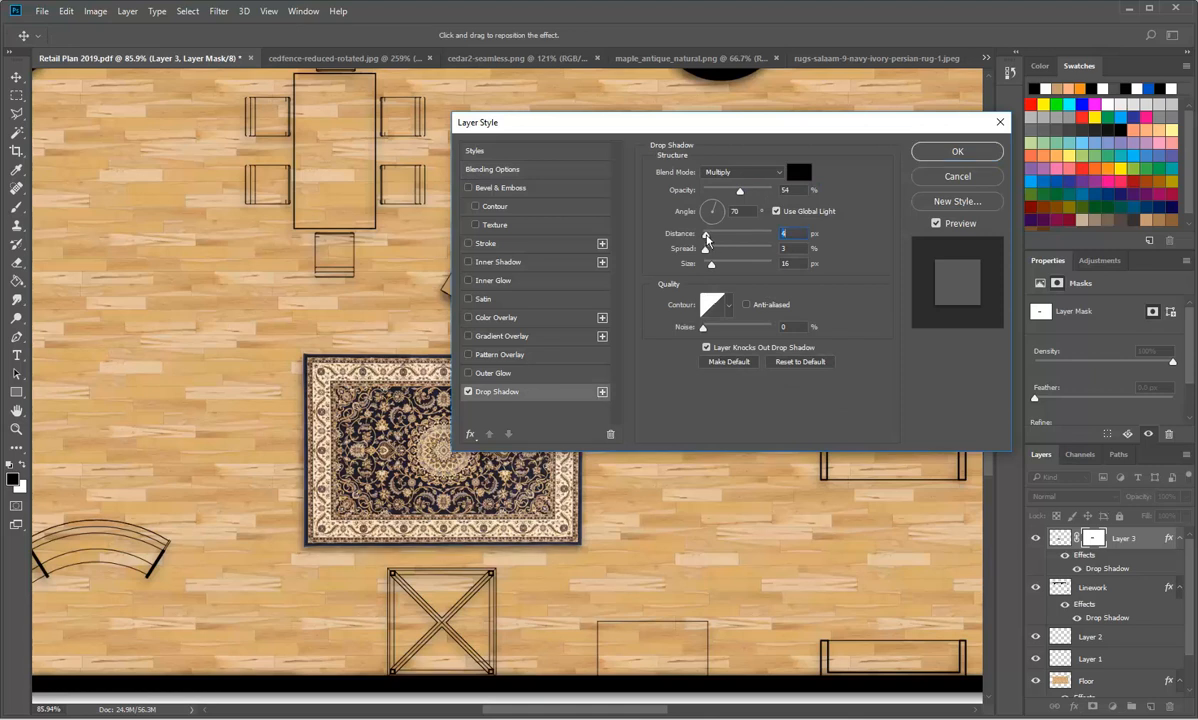
left_click_drag(707, 238, 706, 255)
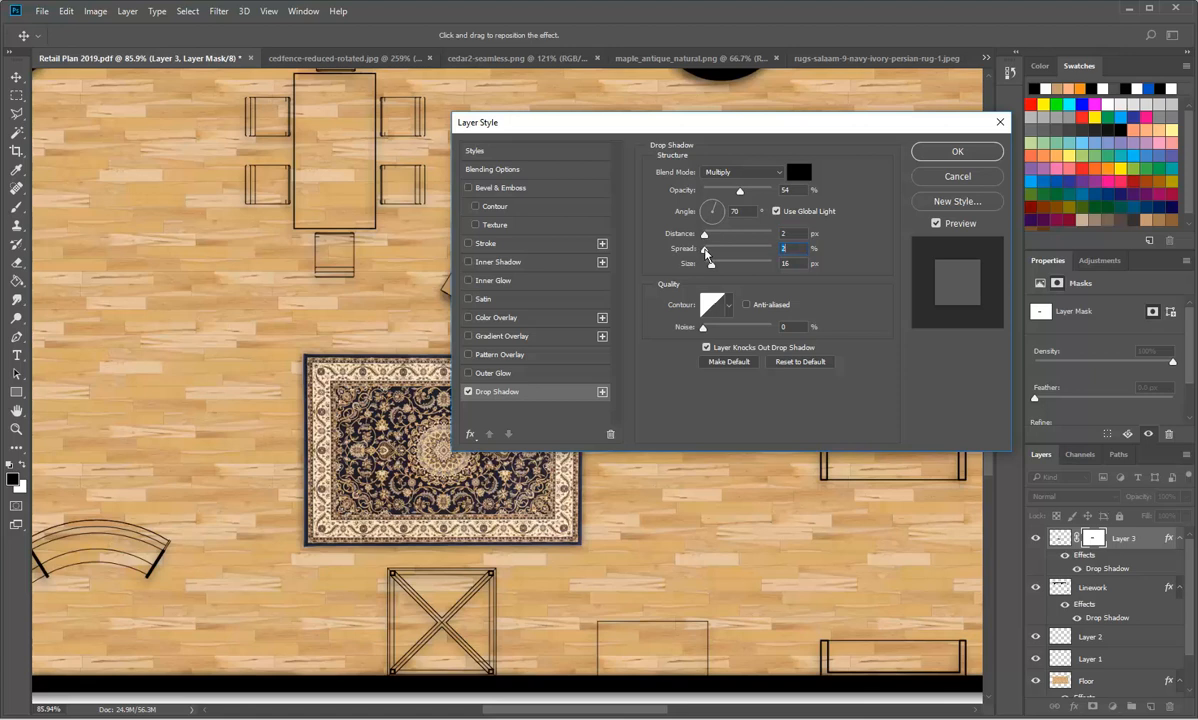
left_click(925, 151)
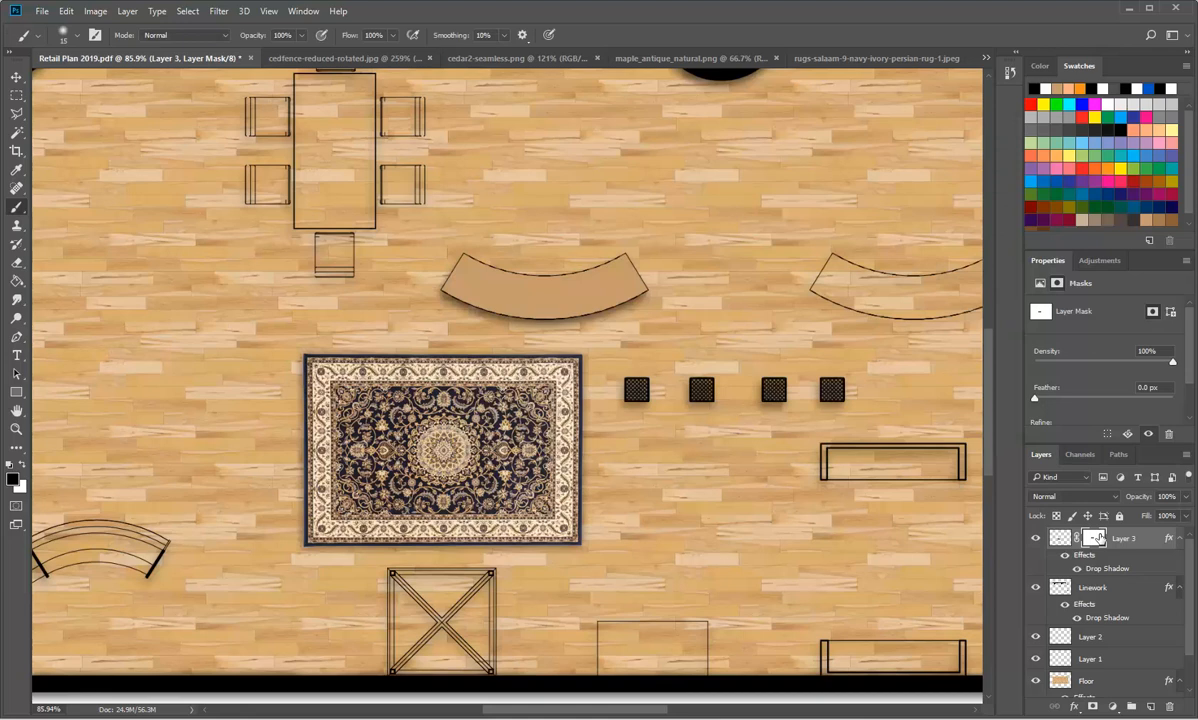
Step: Apply Layer 3's layer mask permanently to the rug
left_click(127, 11)
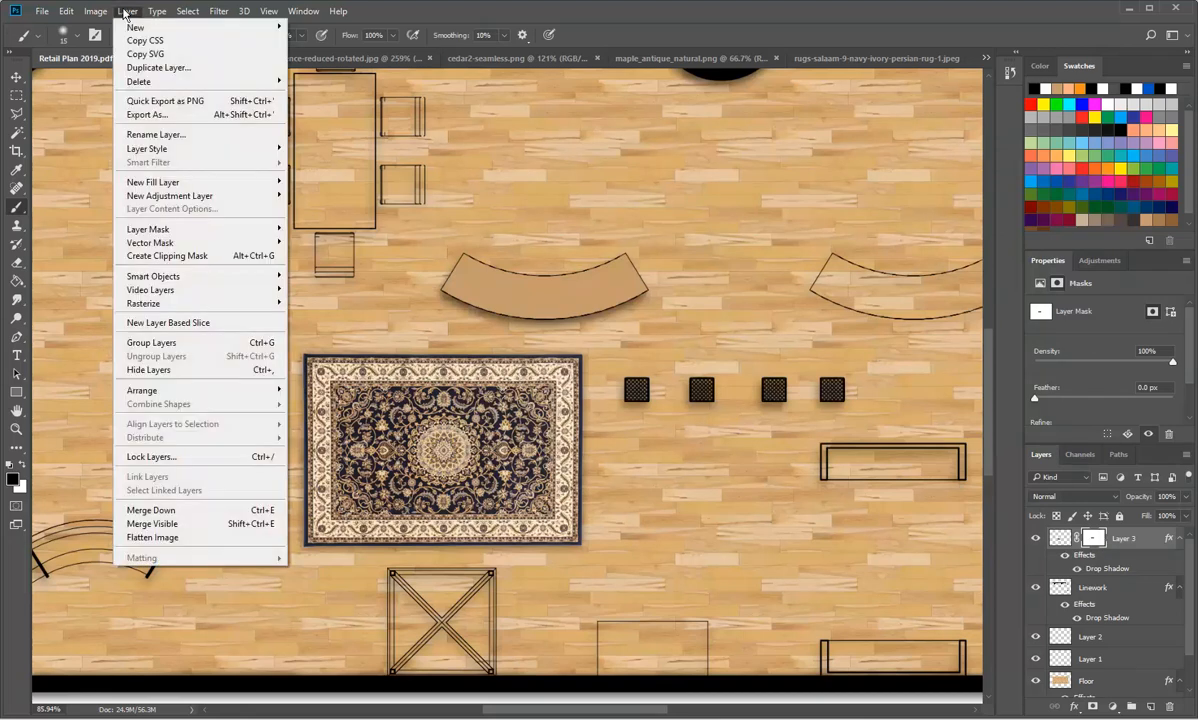
mouse_move(138, 228)
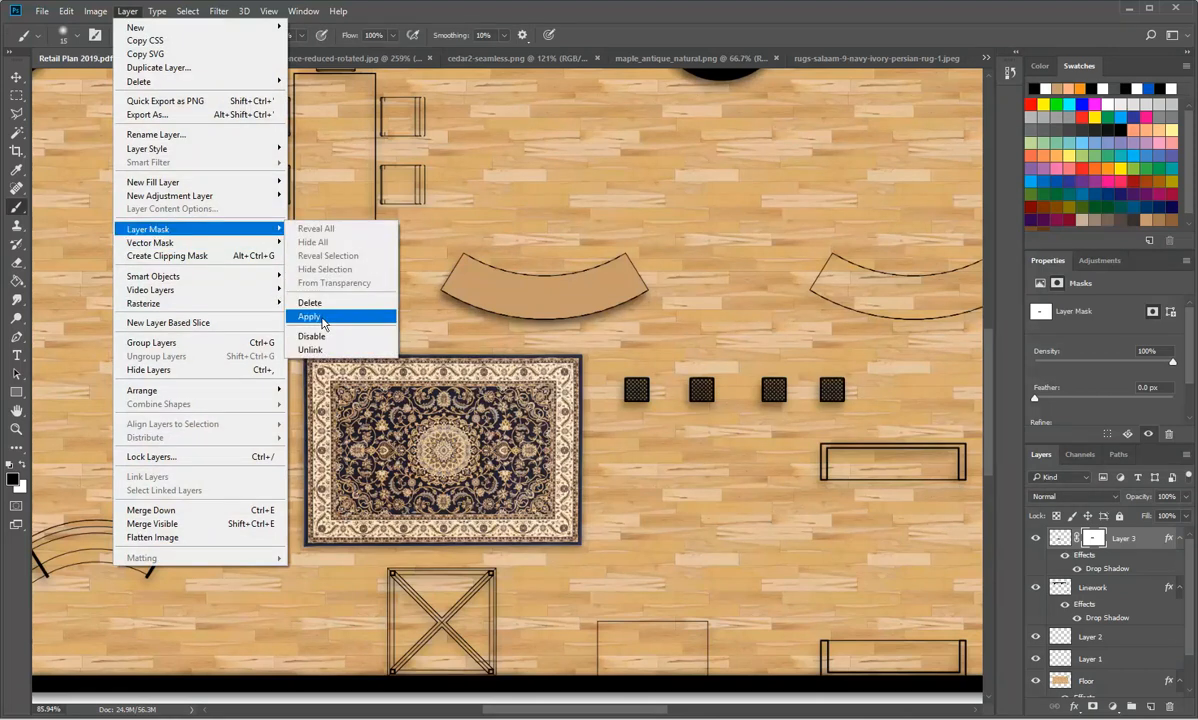
left_click(320, 318)
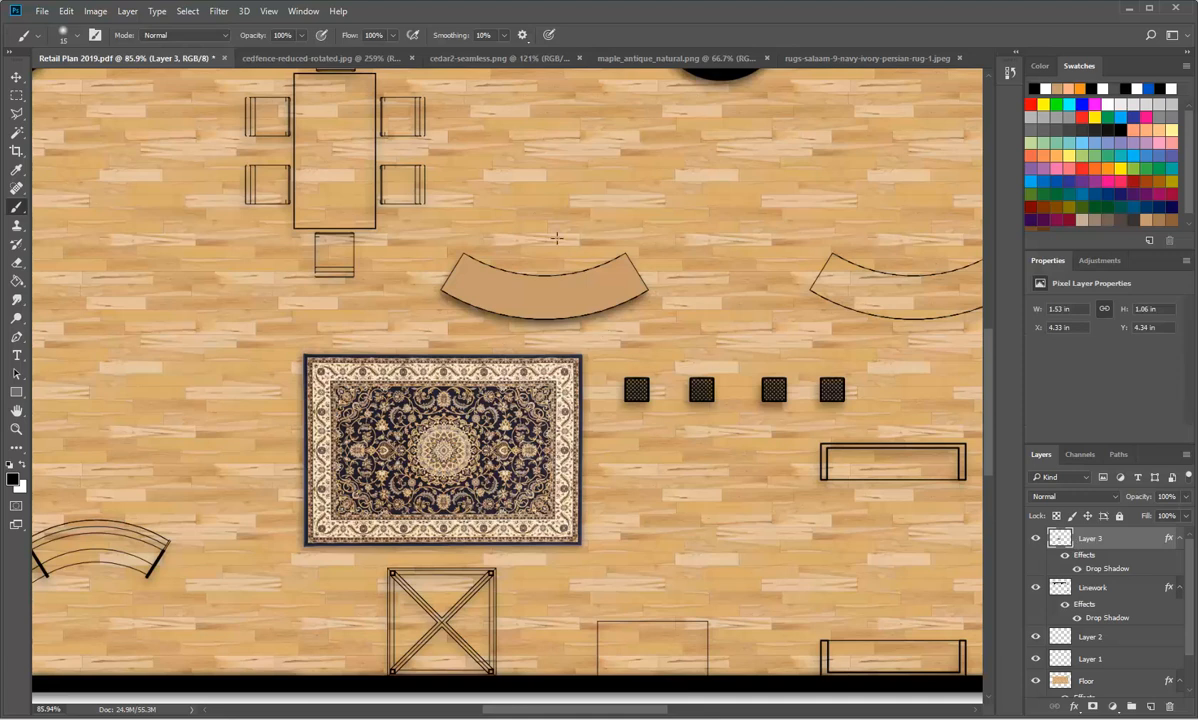
Step: Turn off the Drop Shadow effect in Layer 3's layer style
left_click(1180, 539)
left_click(1180, 539)
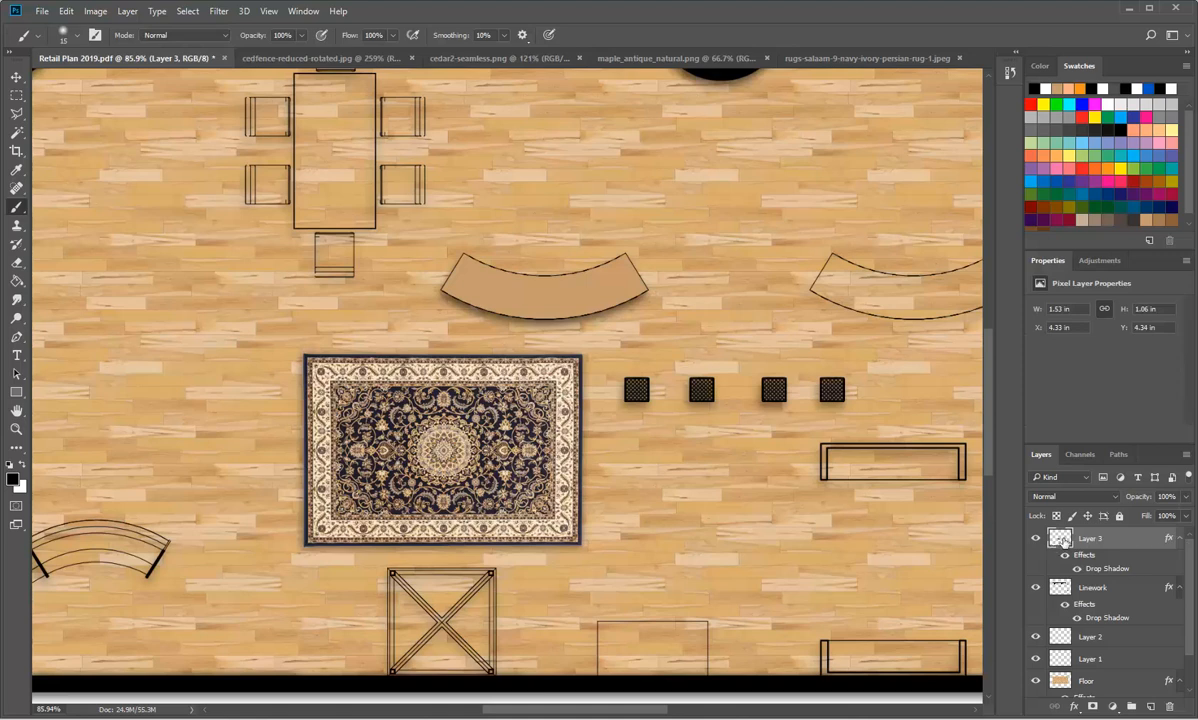
double_click(1062, 540)
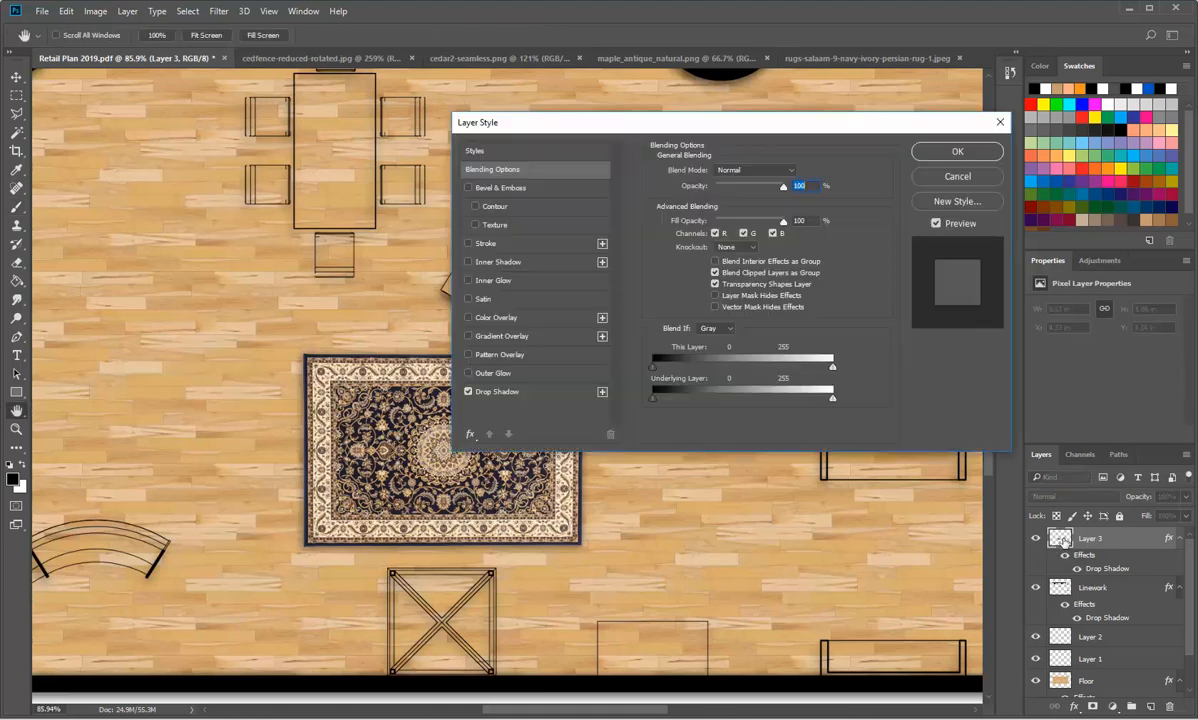
left_click(469, 392)
left_click(469, 392)
left_click(469, 392)
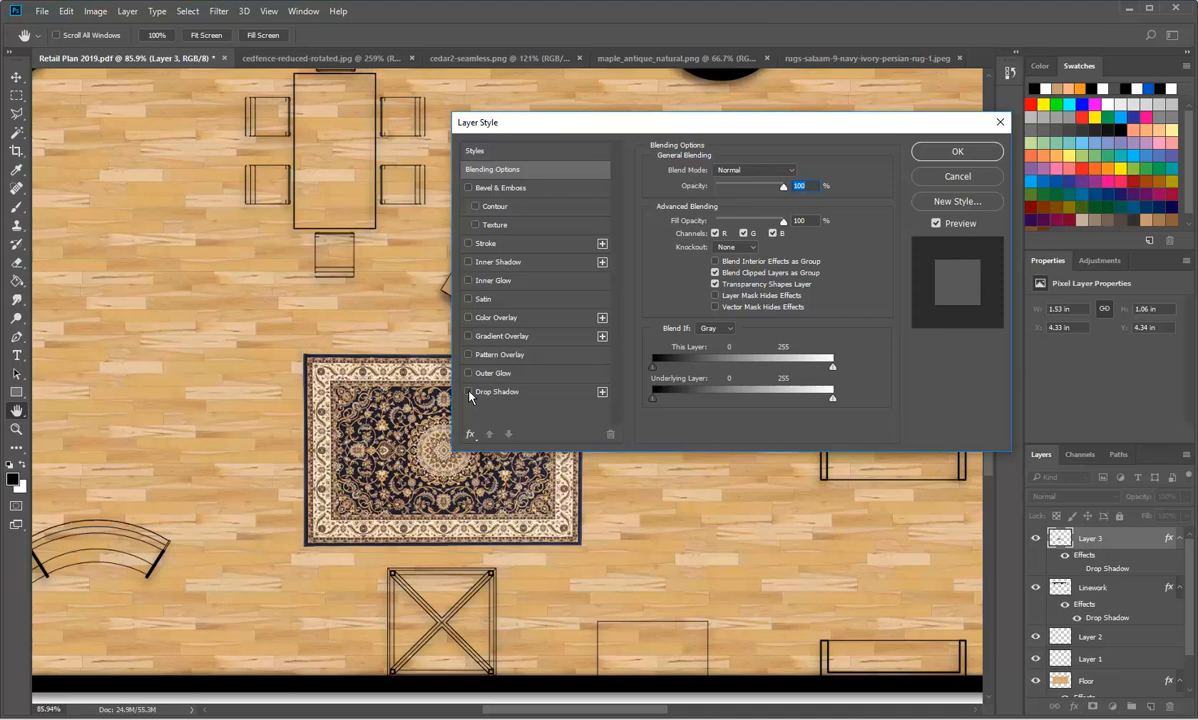
left_click(952, 151)
scroll(642, 375, "down", 12)
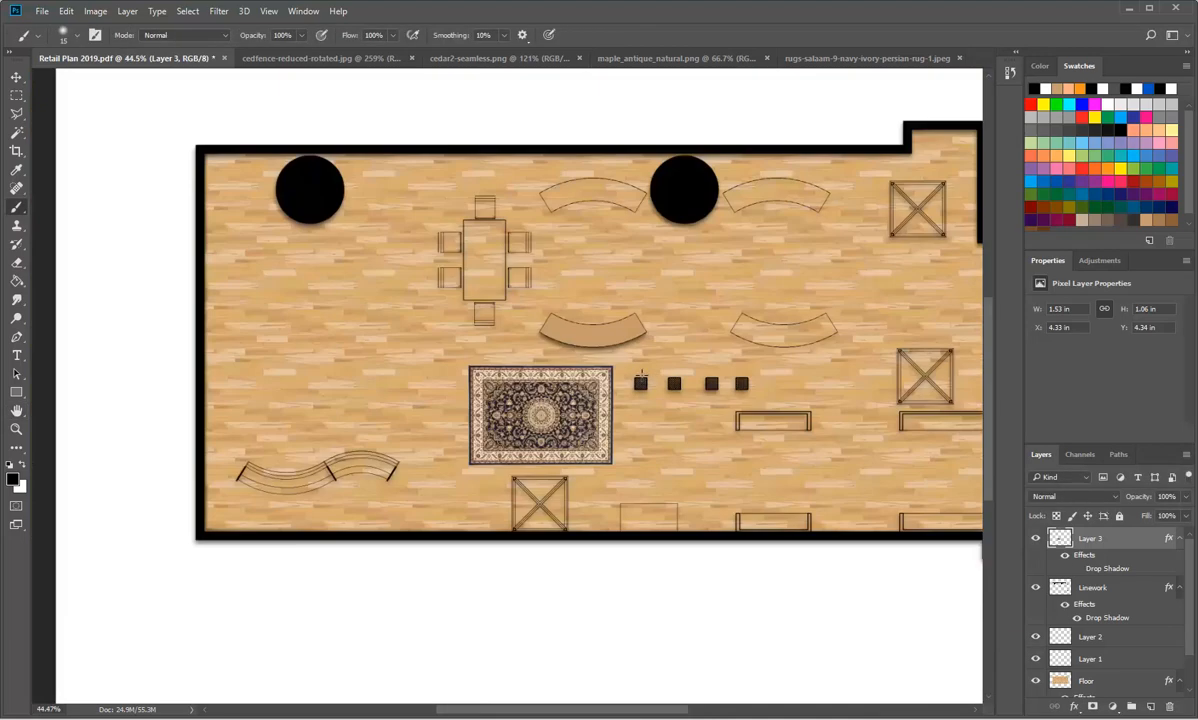
scroll(595, 357, "up", 5)
scroll(595, 357, "down", 1)
scroll(595, 357, "up", 1)
scroll(595, 357, "down", 2)
scroll(595, 357, "up", 1)
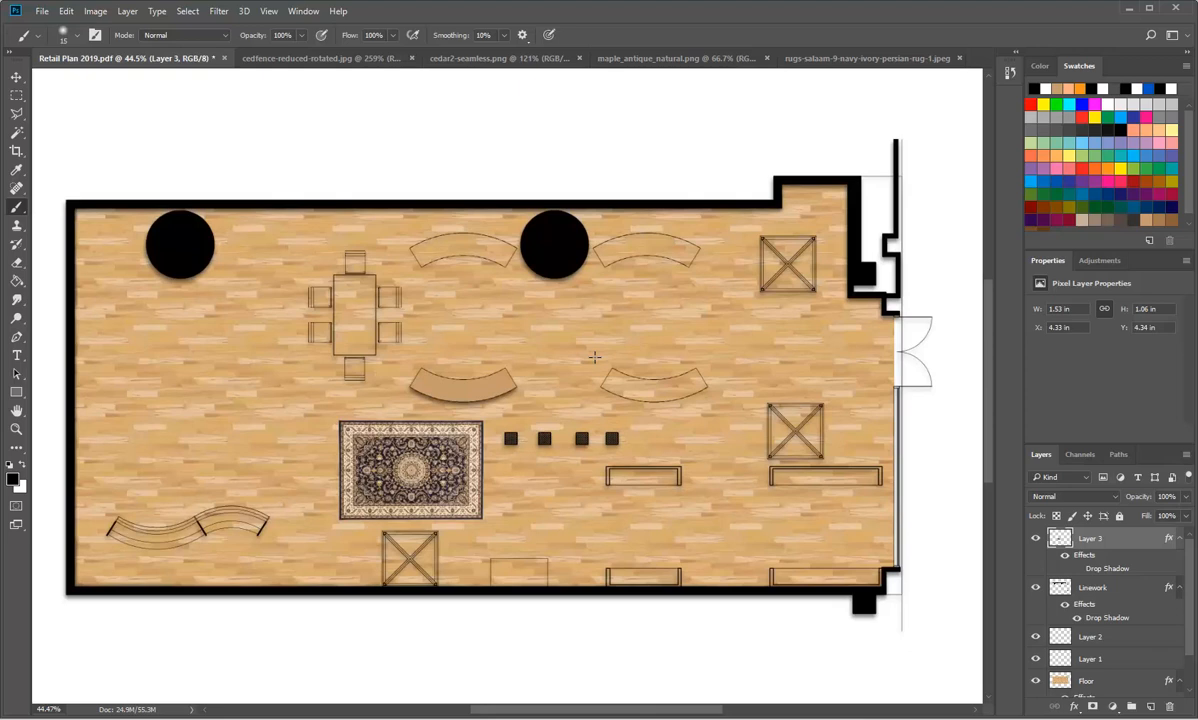
Step: Select the left section of the S-shaped curved bench by tracing its outer outline with the Polygonal Lasso tool
scroll(105, 520, "up", 5)
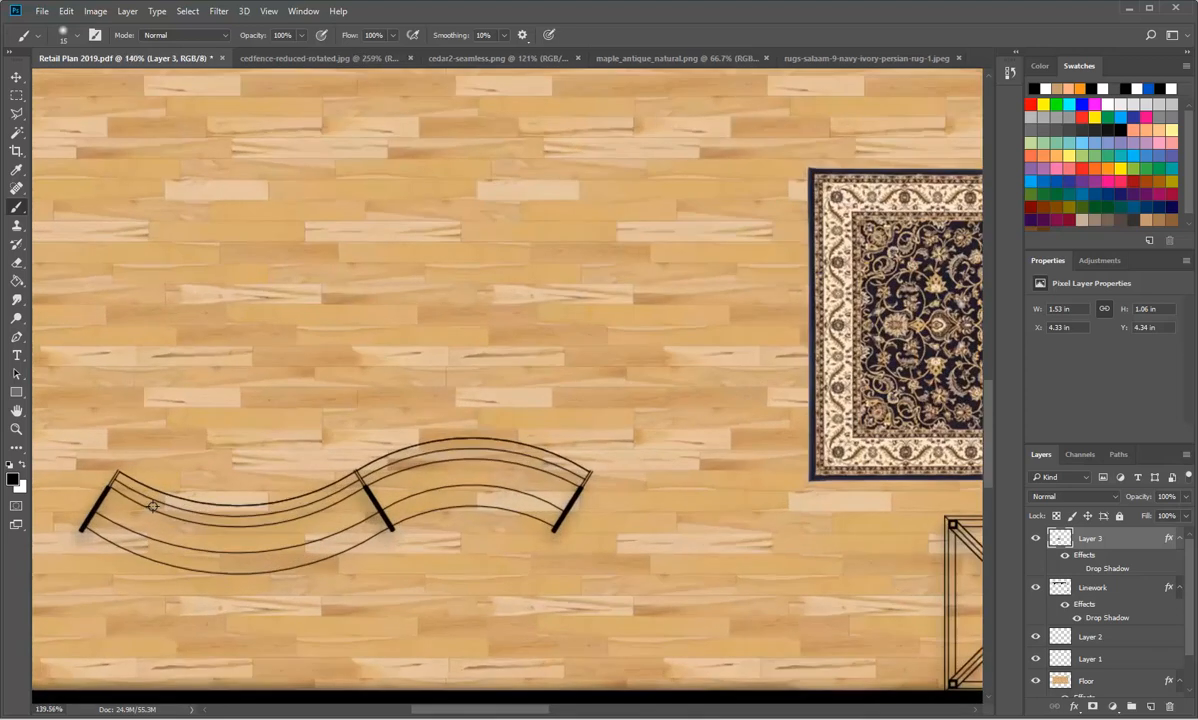
scroll(572, 549, "down", 2)
scroll(243, 559, "up", 3)
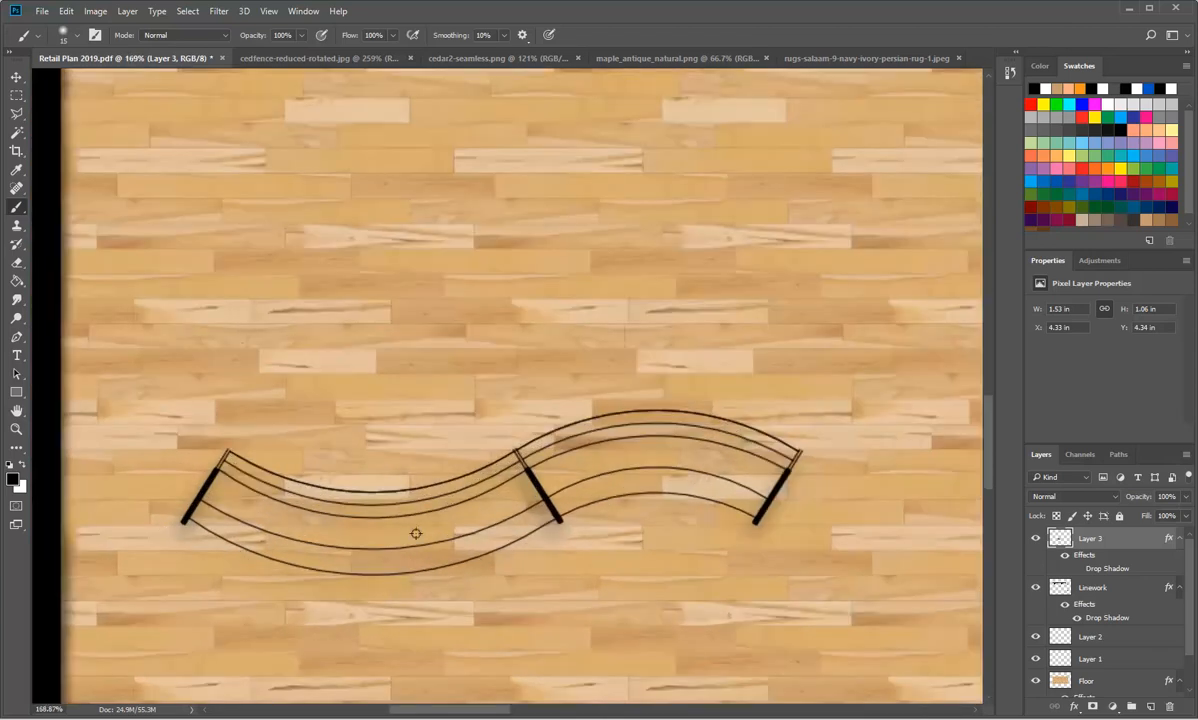
scroll(508, 570, "up", 1)
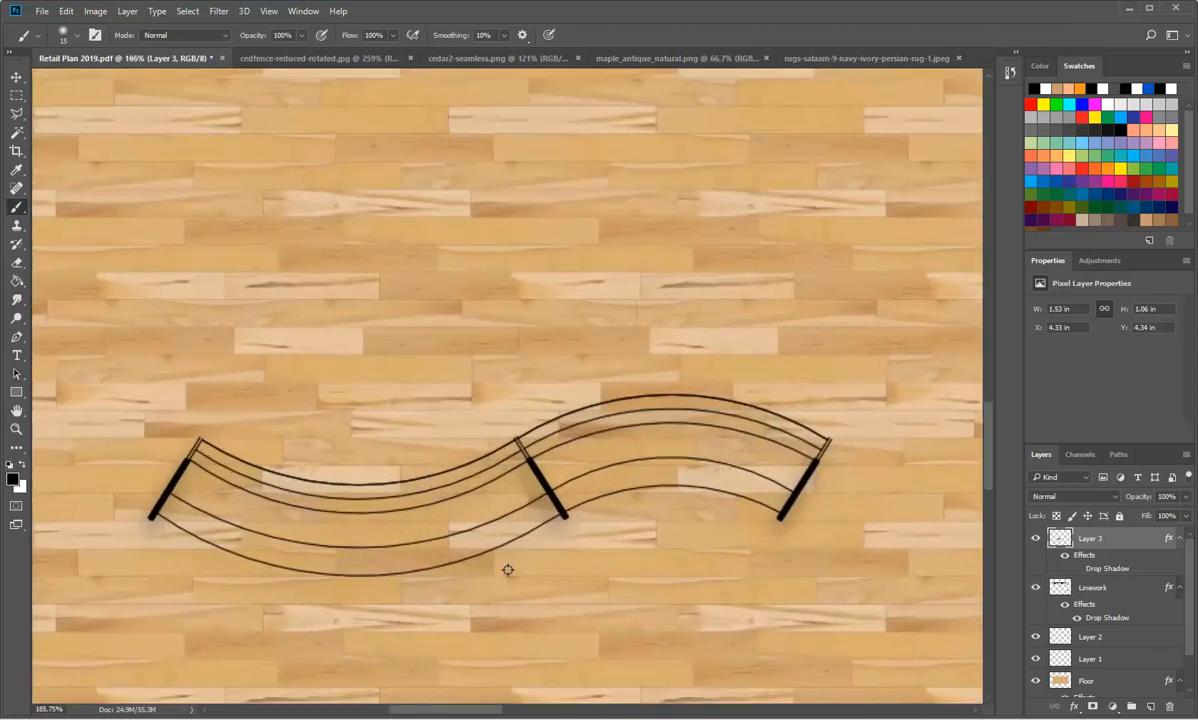
scroll(508, 570, "up", 1)
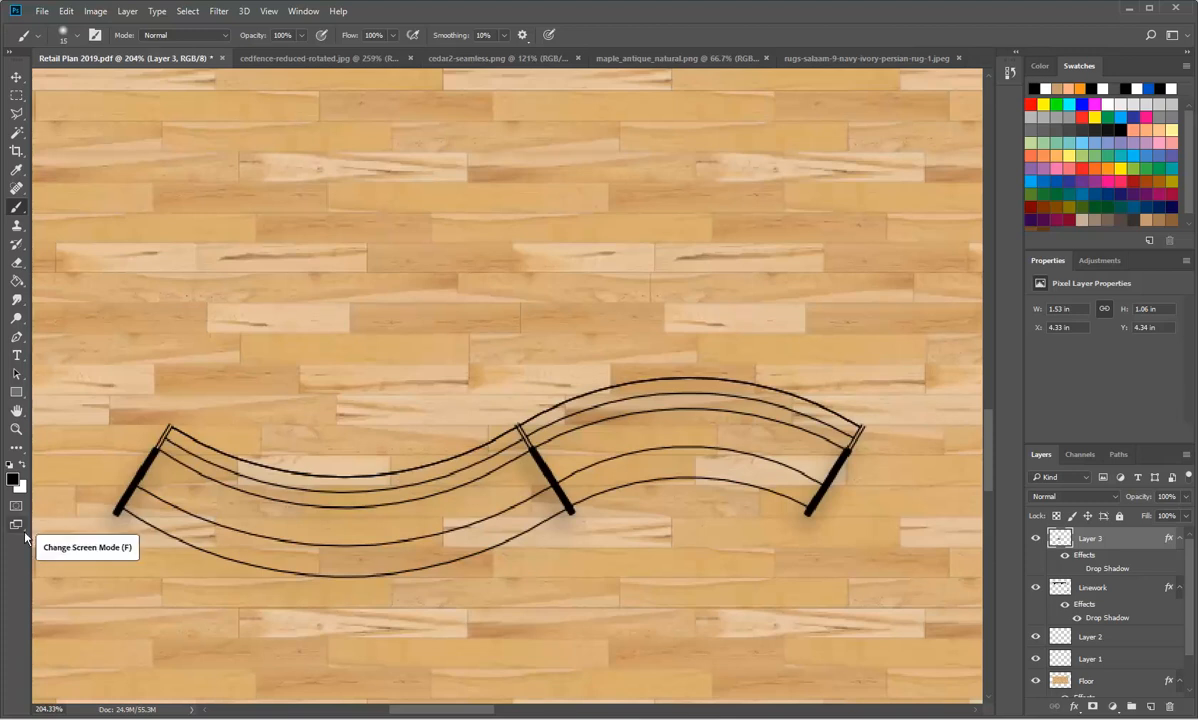
left_click(16, 115)
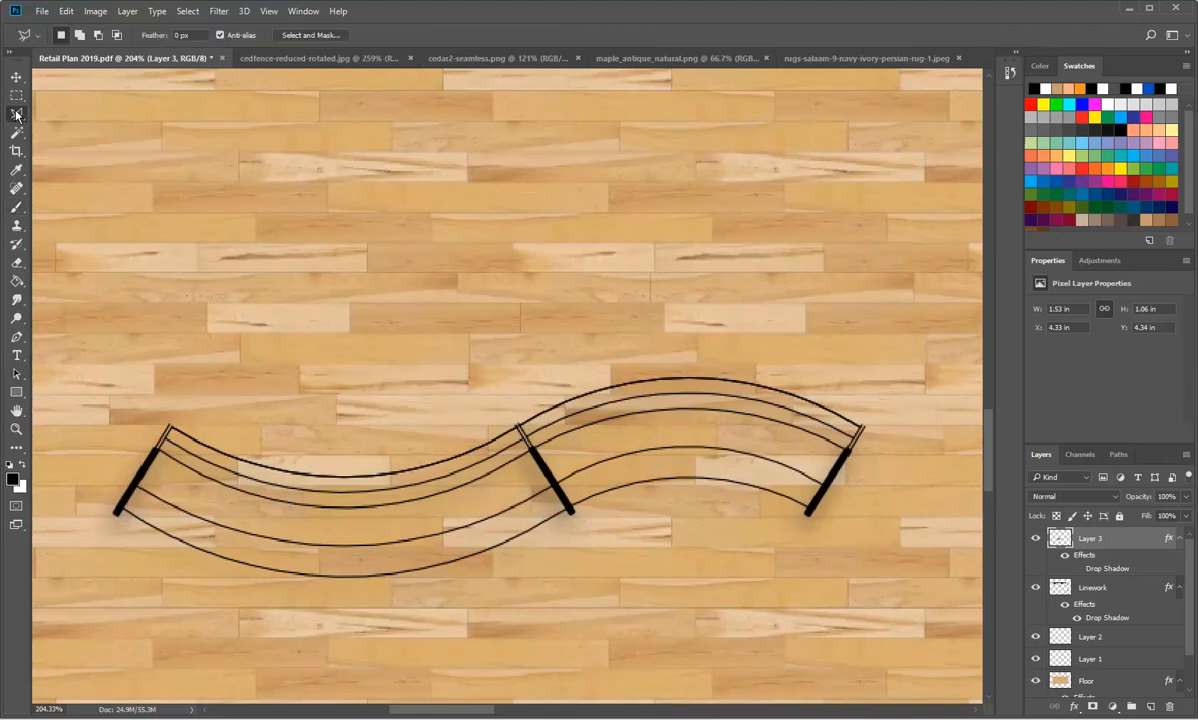
left_click(16, 97)
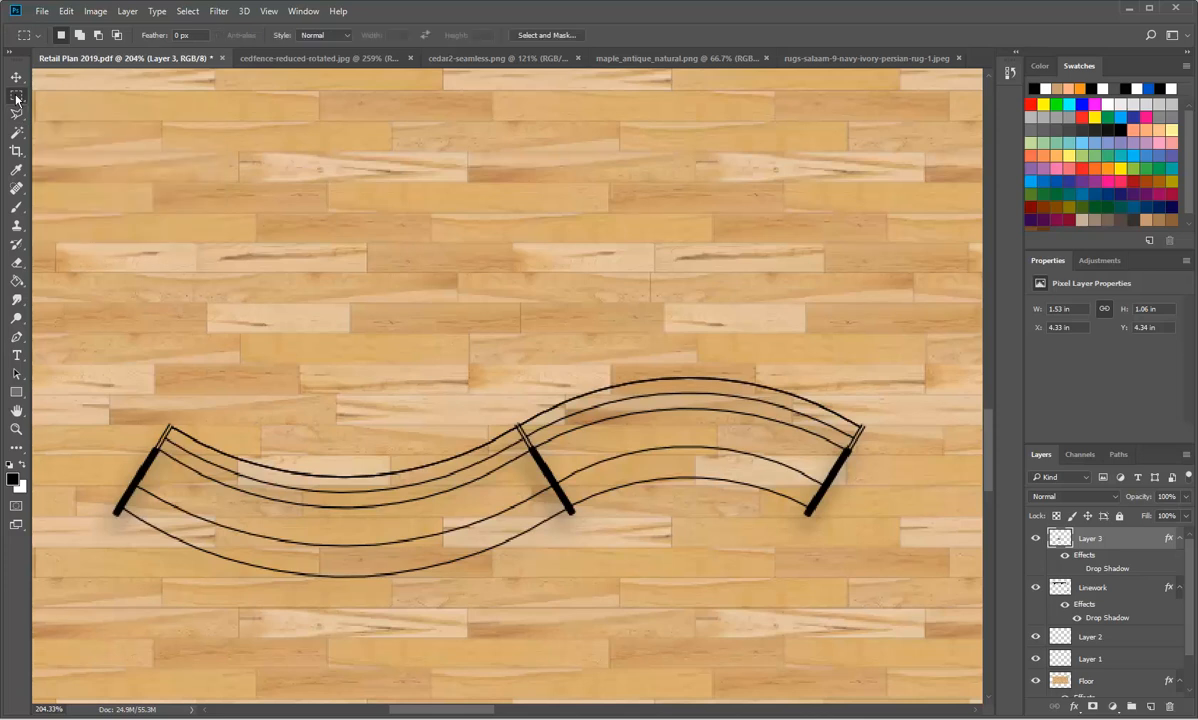
left_click(15, 116)
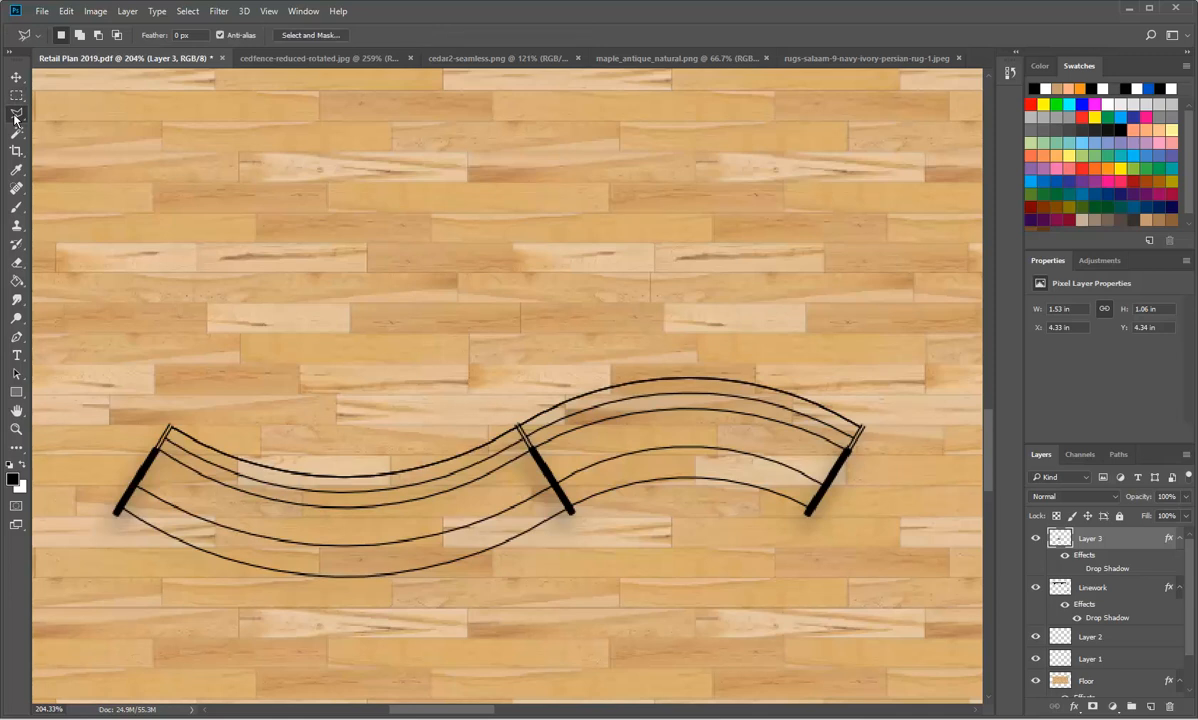
scroll(190, 450, "up", 3)
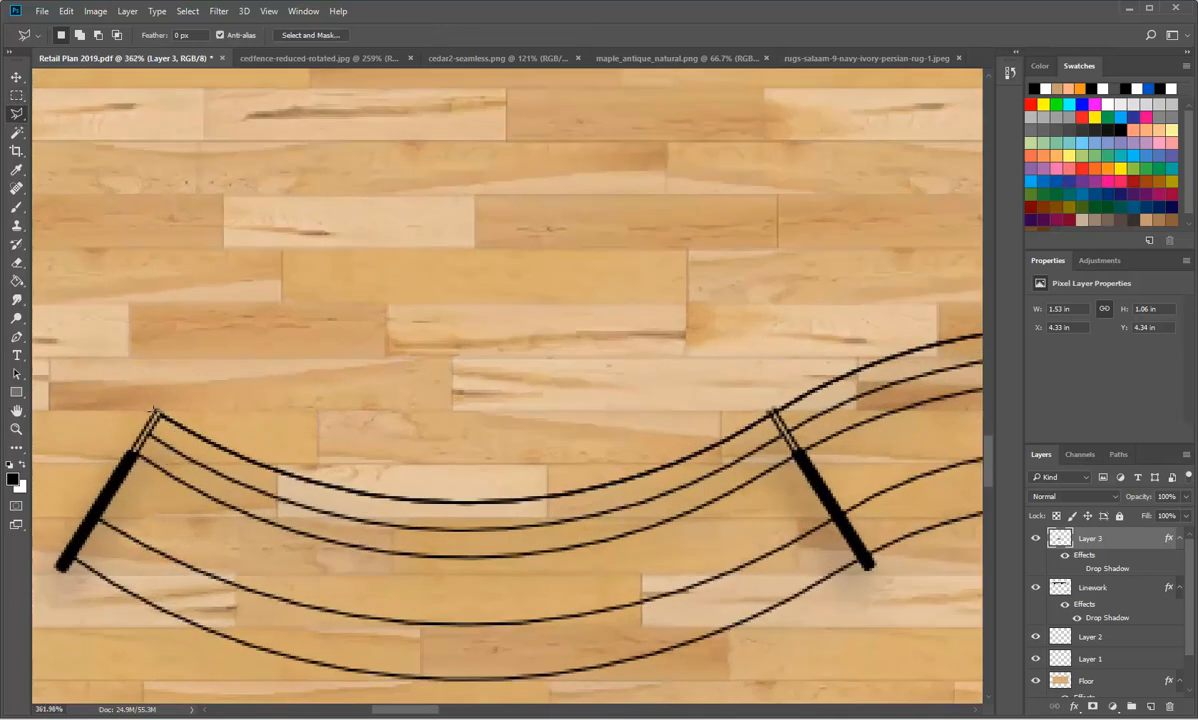
left_click(155, 410)
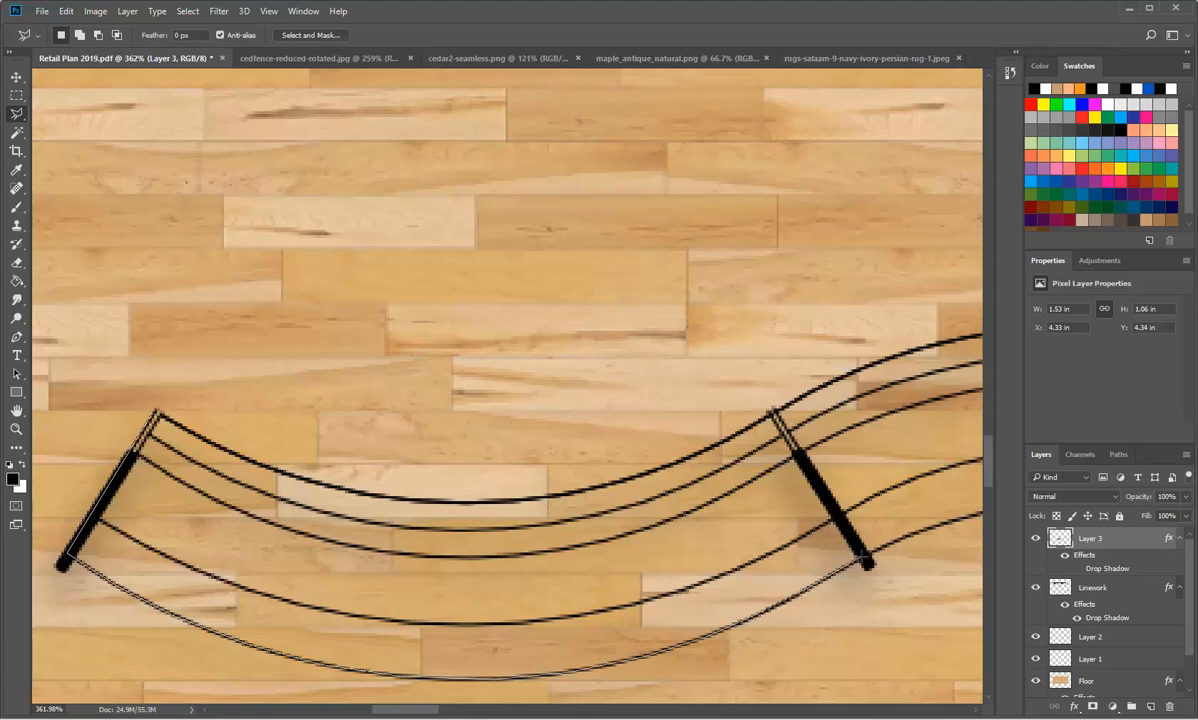
left_click(863, 557)
left_click(770, 410)
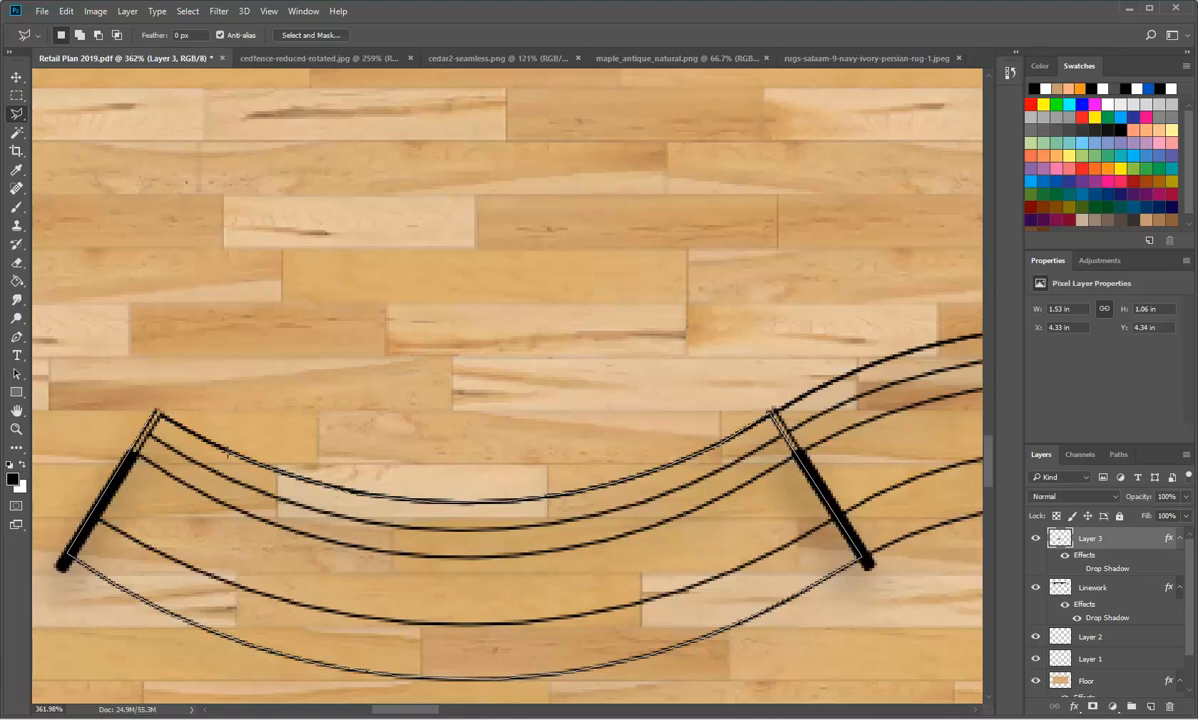
left_click(156, 411)
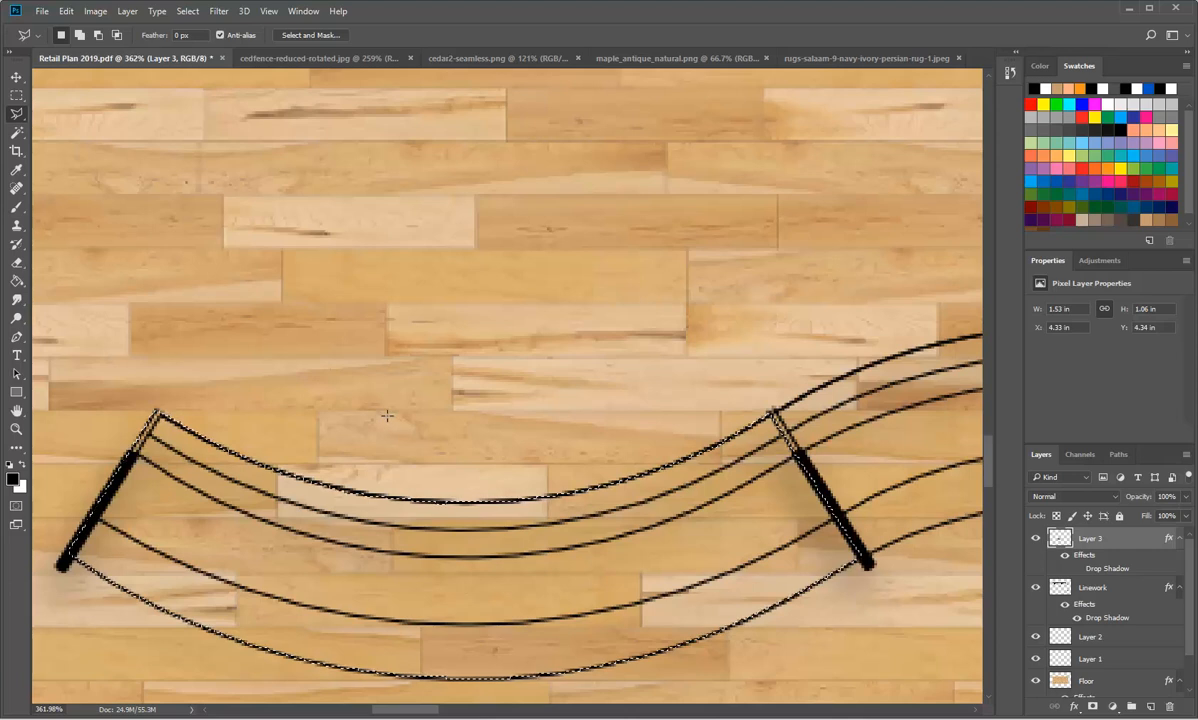
Step: Add the right section of the S-shaped bench to the existing selection by tracing its outer outline with the Polygonal Lasso tool
scroll(636, 440, "down", 4)
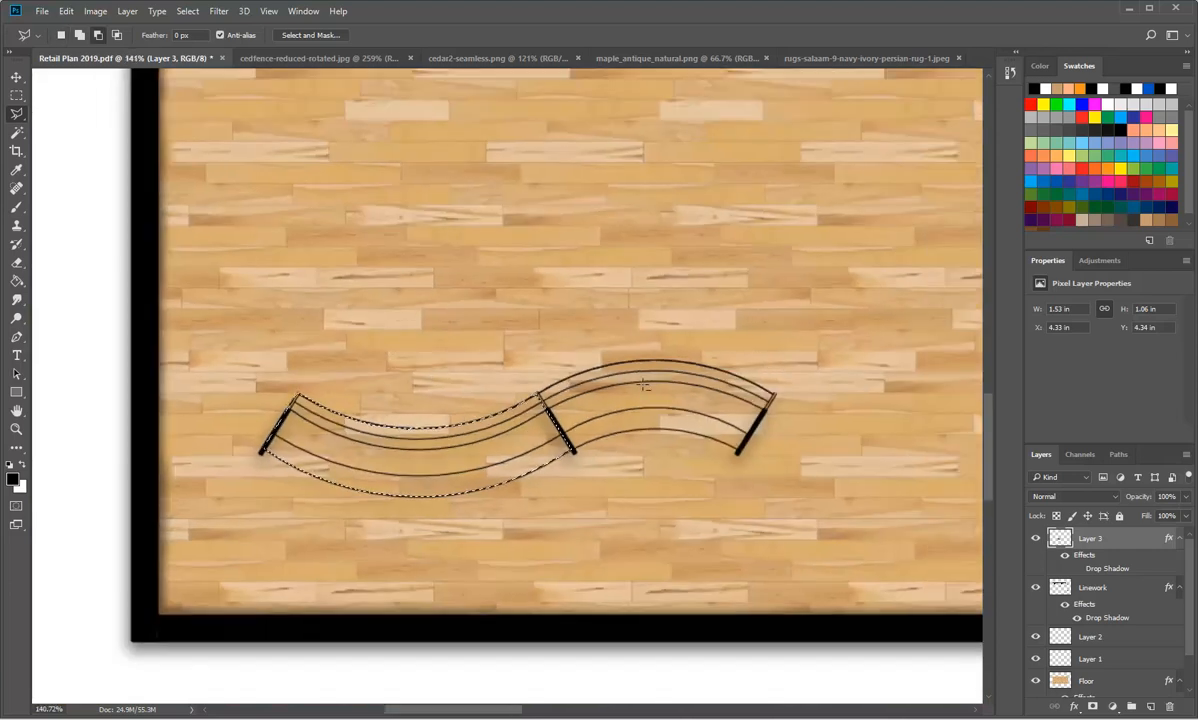
scroll(642, 387, "up", 3)
scroll(642, 387, "up", 1)
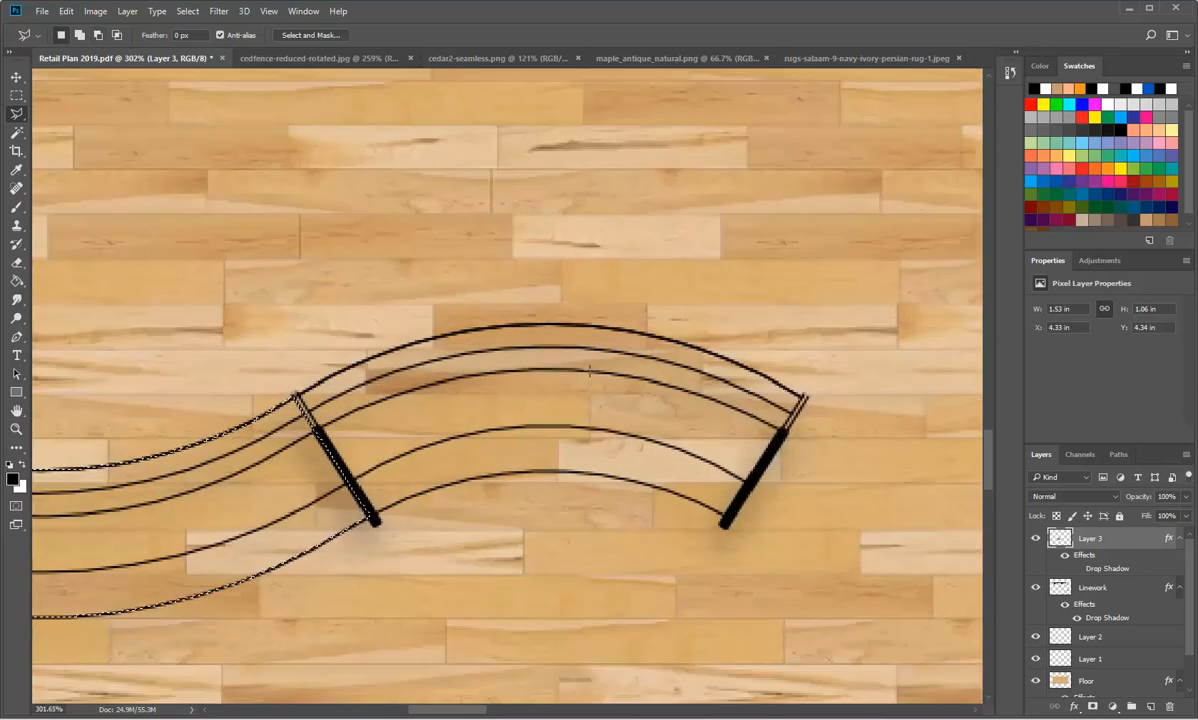
scroll(642, 387, "up", 2)
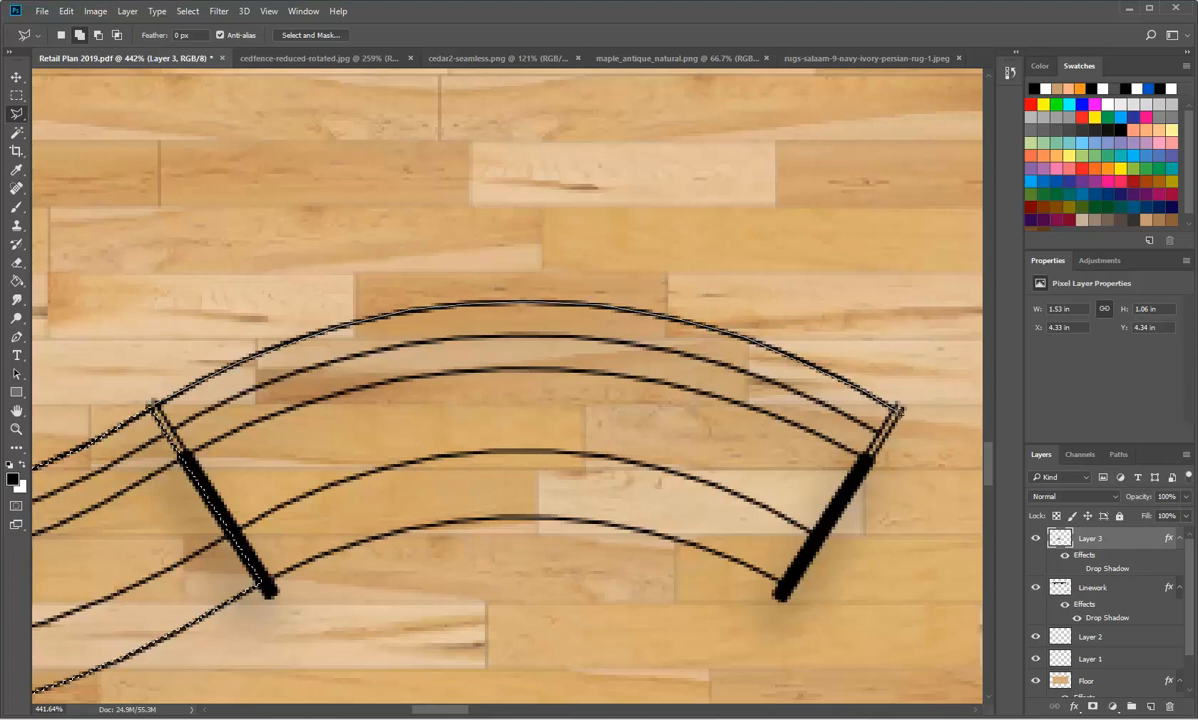
left_click(899, 408)
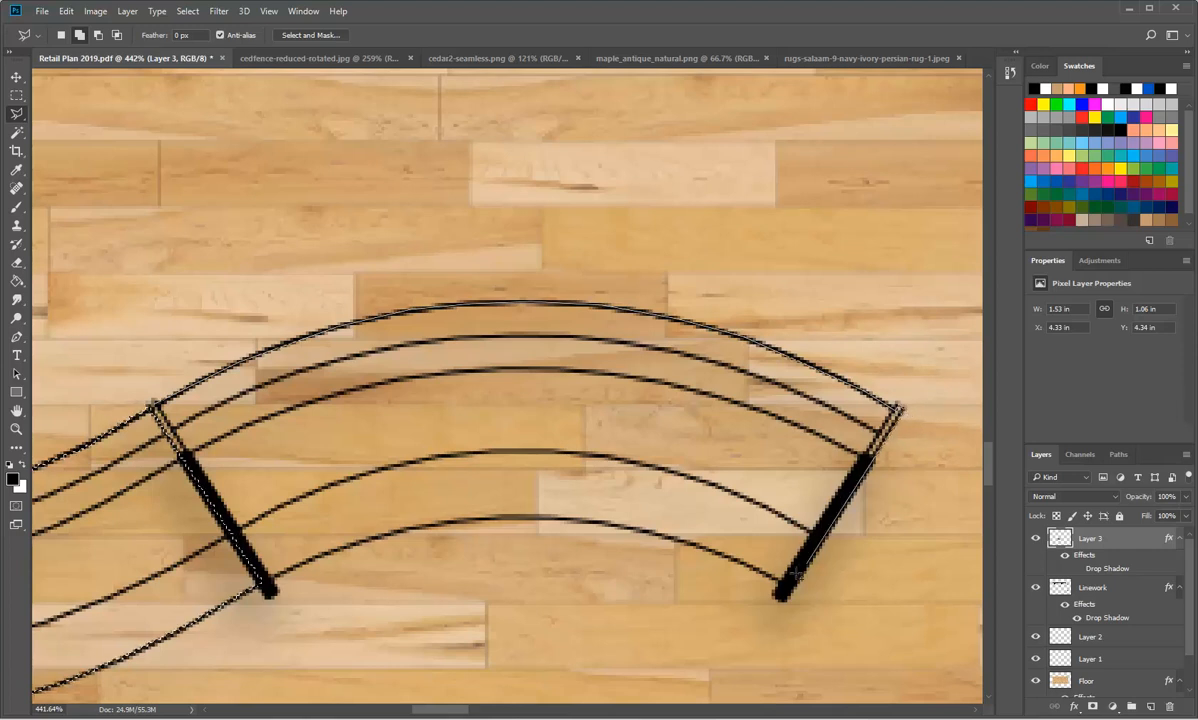
left_click(790, 593)
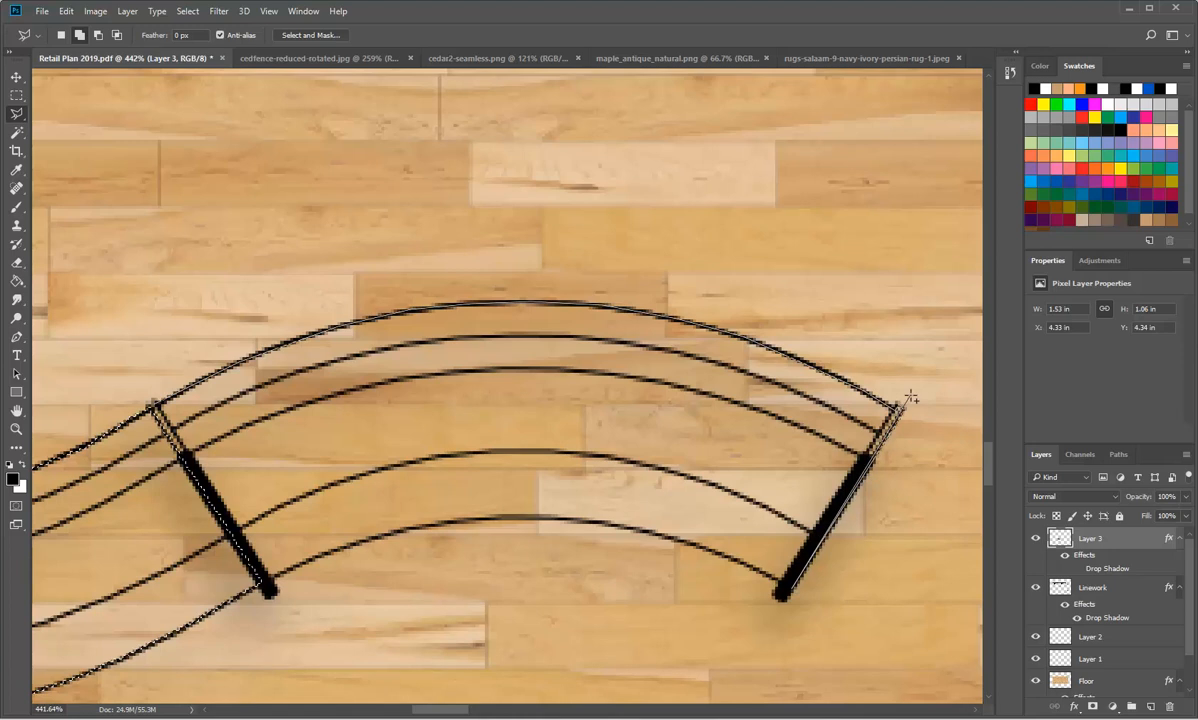
left_click(717, 553)
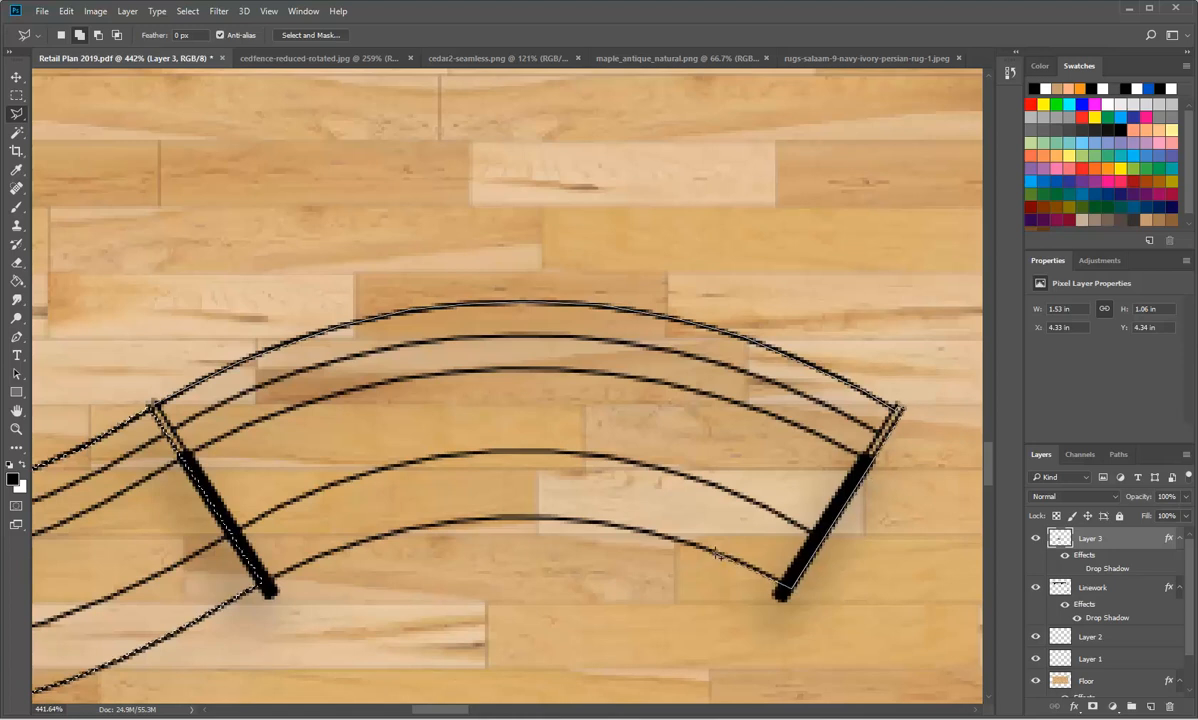
left_click(653, 531)
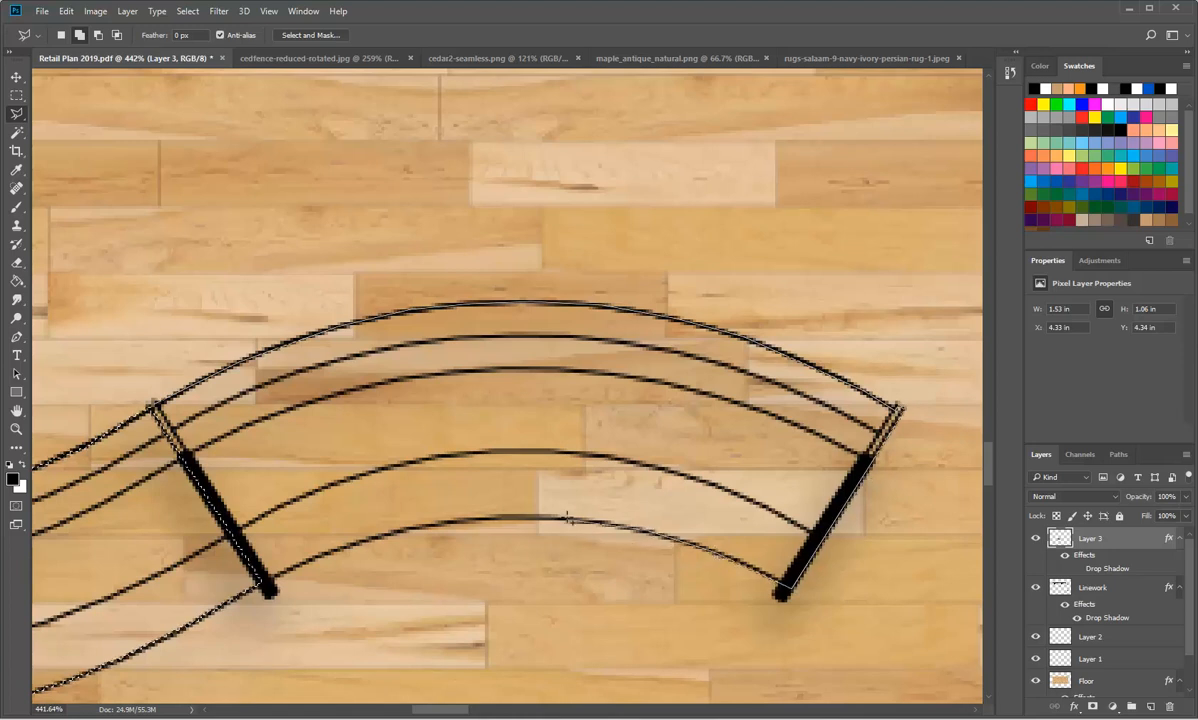
left_click(570, 520)
left_click(488, 519)
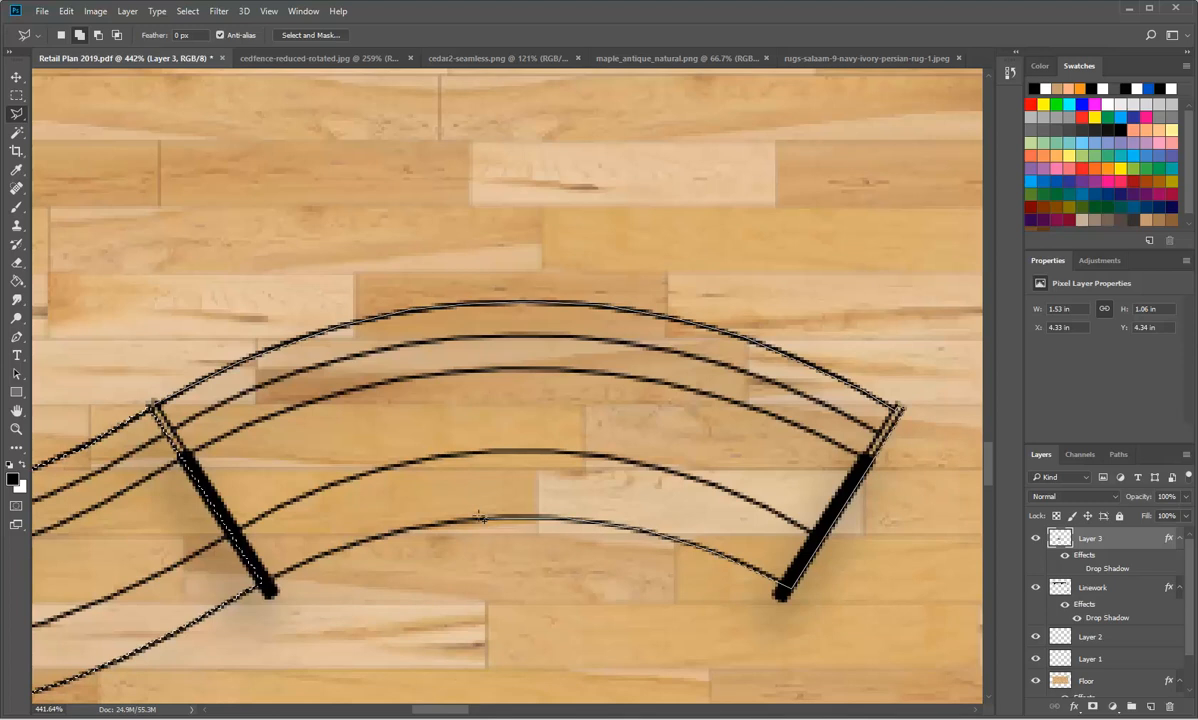
left_click(416, 529)
left_click(347, 549)
left_click(263, 581)
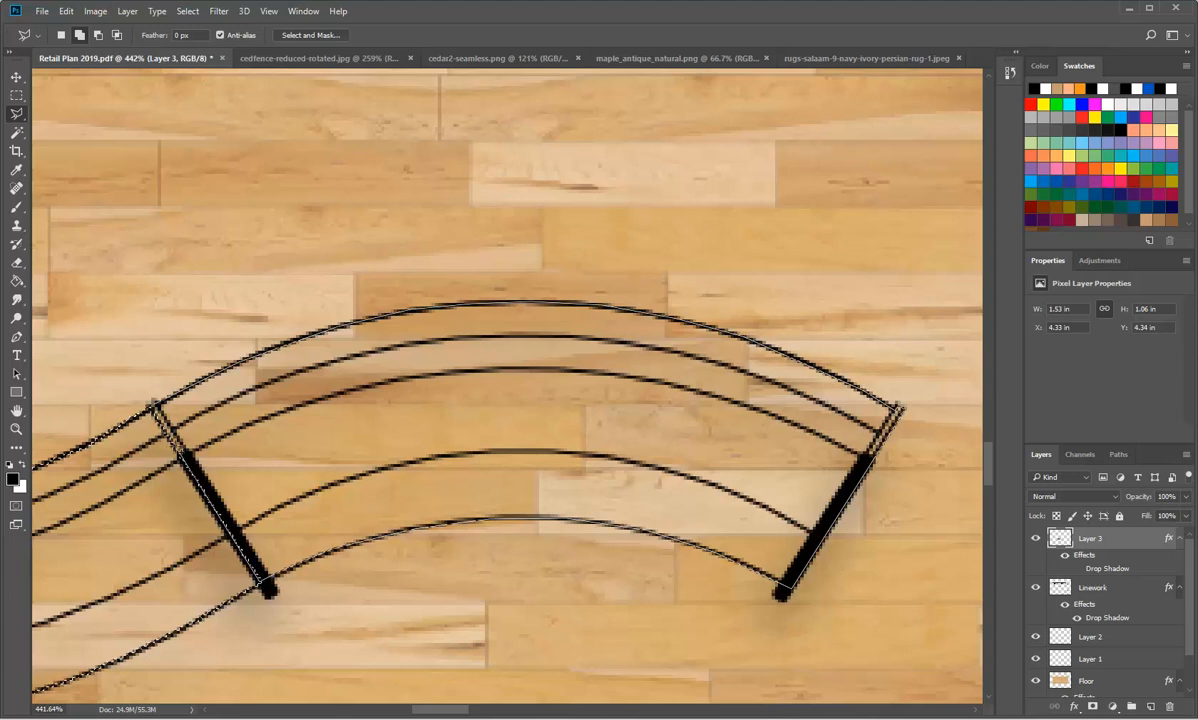
left_click(225, 598)
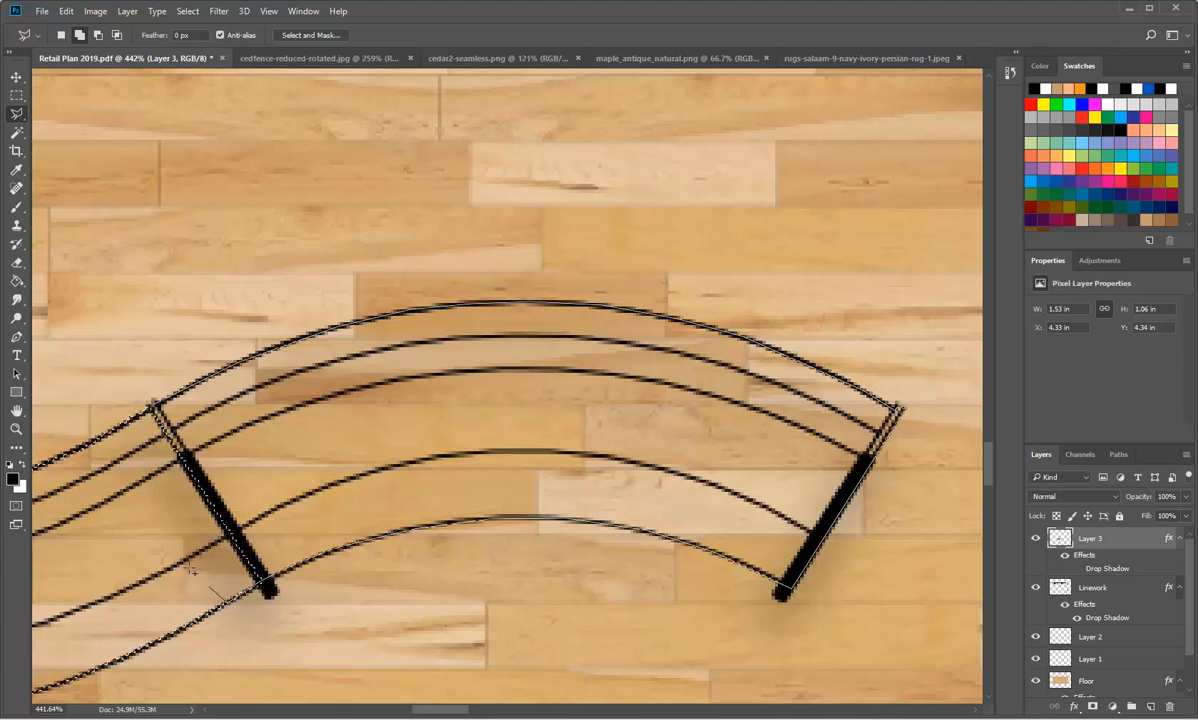
left_click(118, 421)
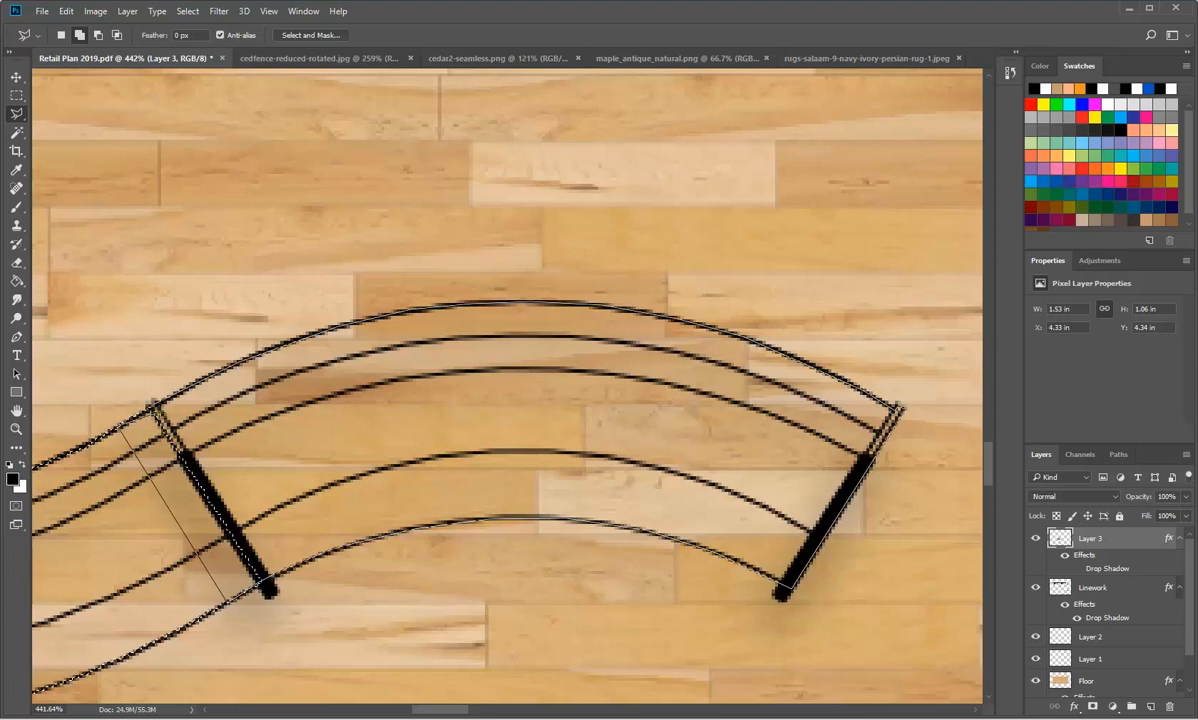
left_click(158, 404)
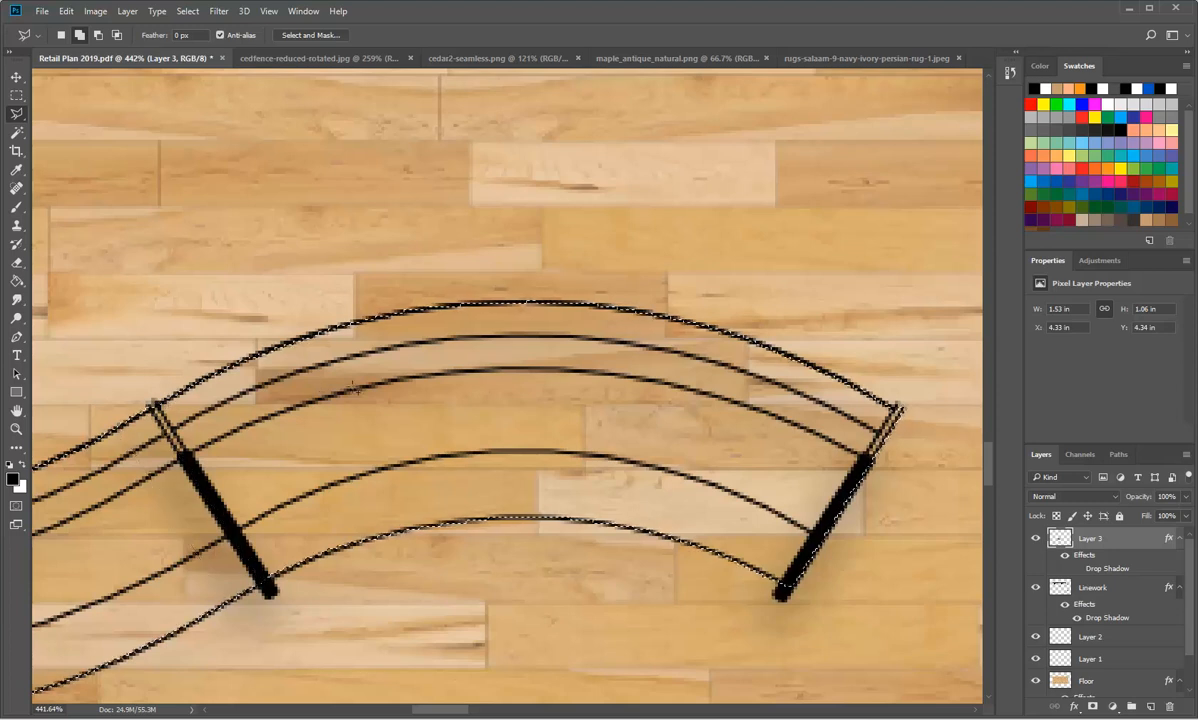
Step: Fill the bench selection with black on Layer 2 and set the layer's opacity to 100%
scroll(727, 440, "down", 5)
scroll(728, 442, "down", 4)
scroll(695, 384, "up", 4)
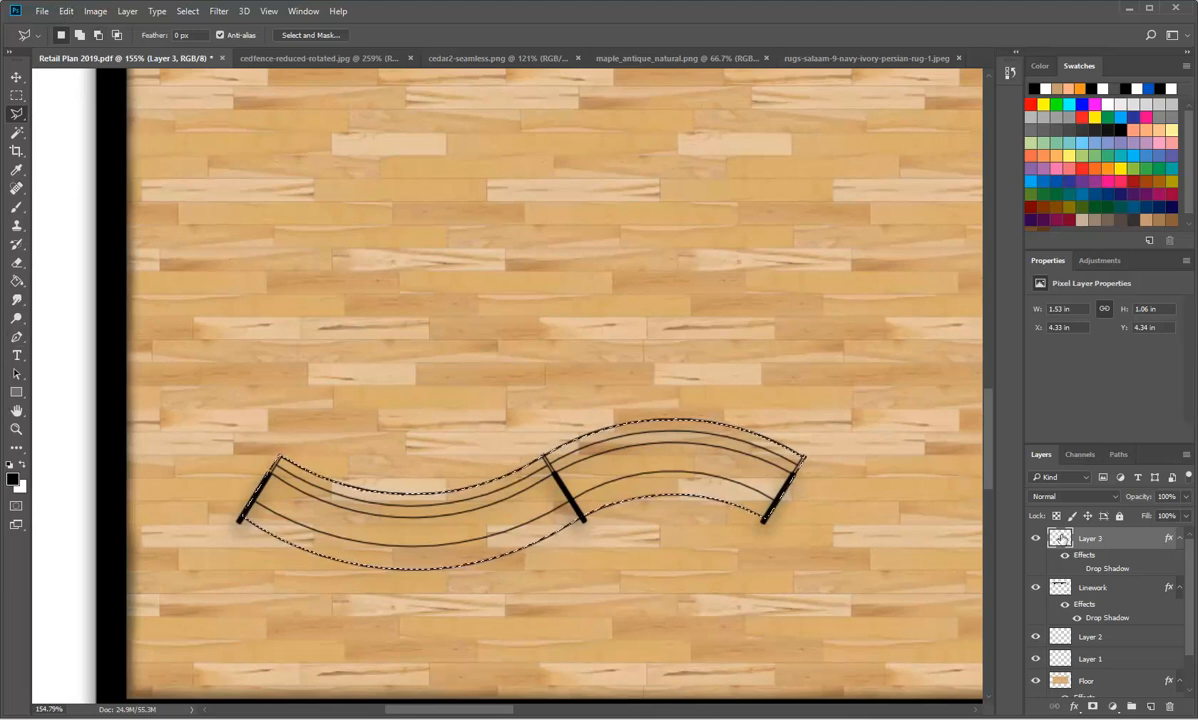
left_click(1064, 636)
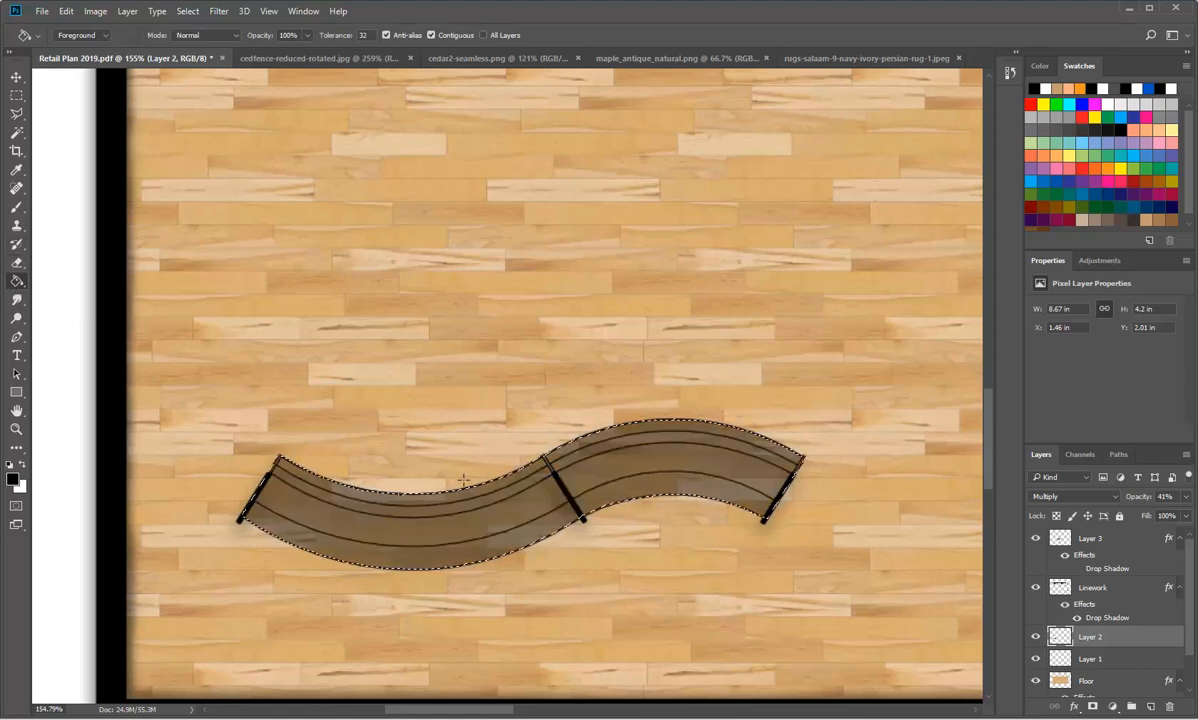
left_click(1186, 496)
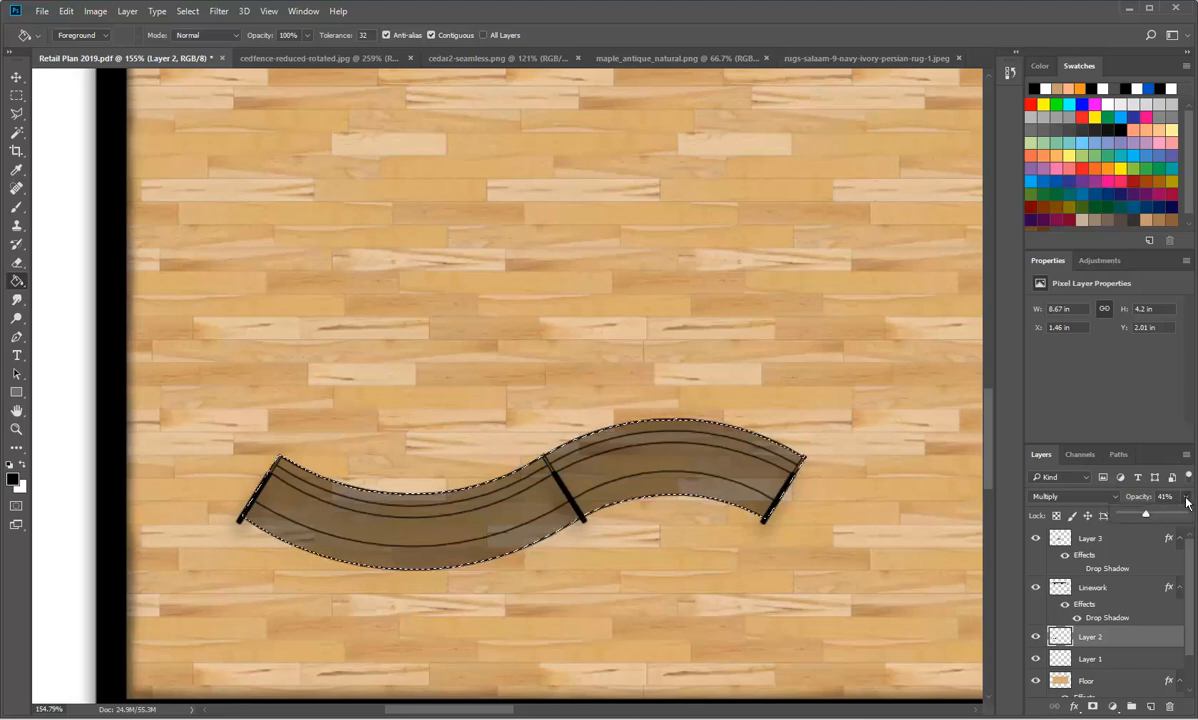
left_click_drag(1146, 517, 1190, 518)
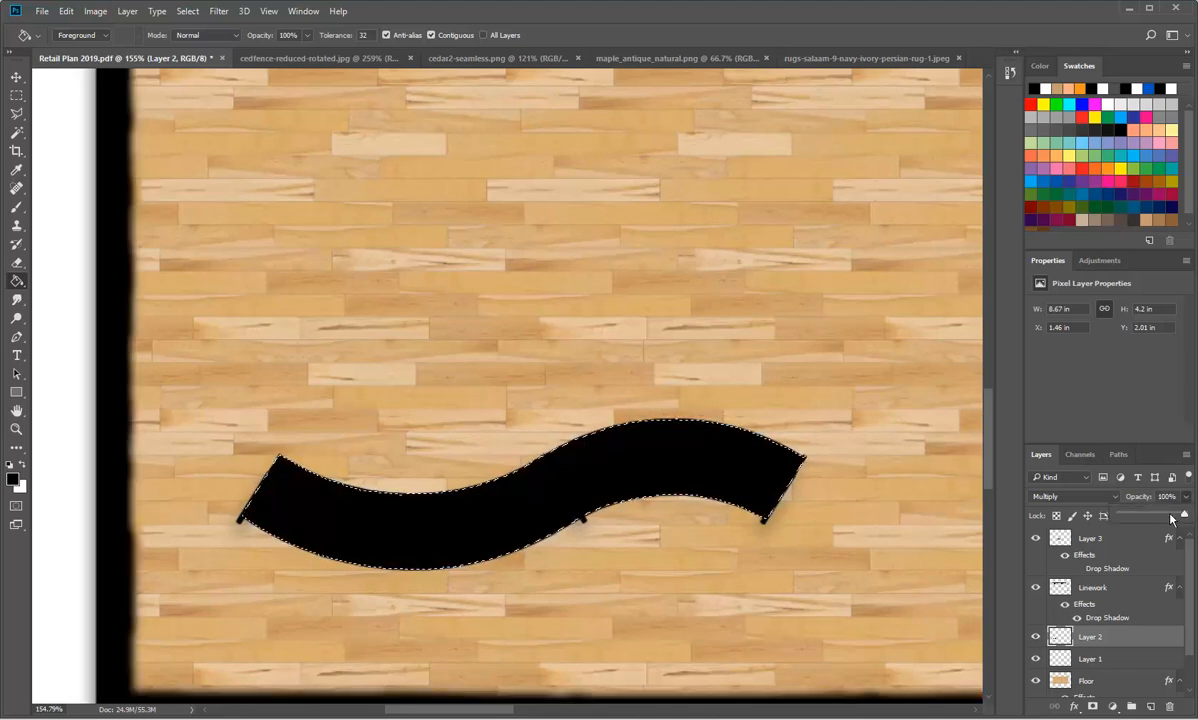
left_click(1186, 498)
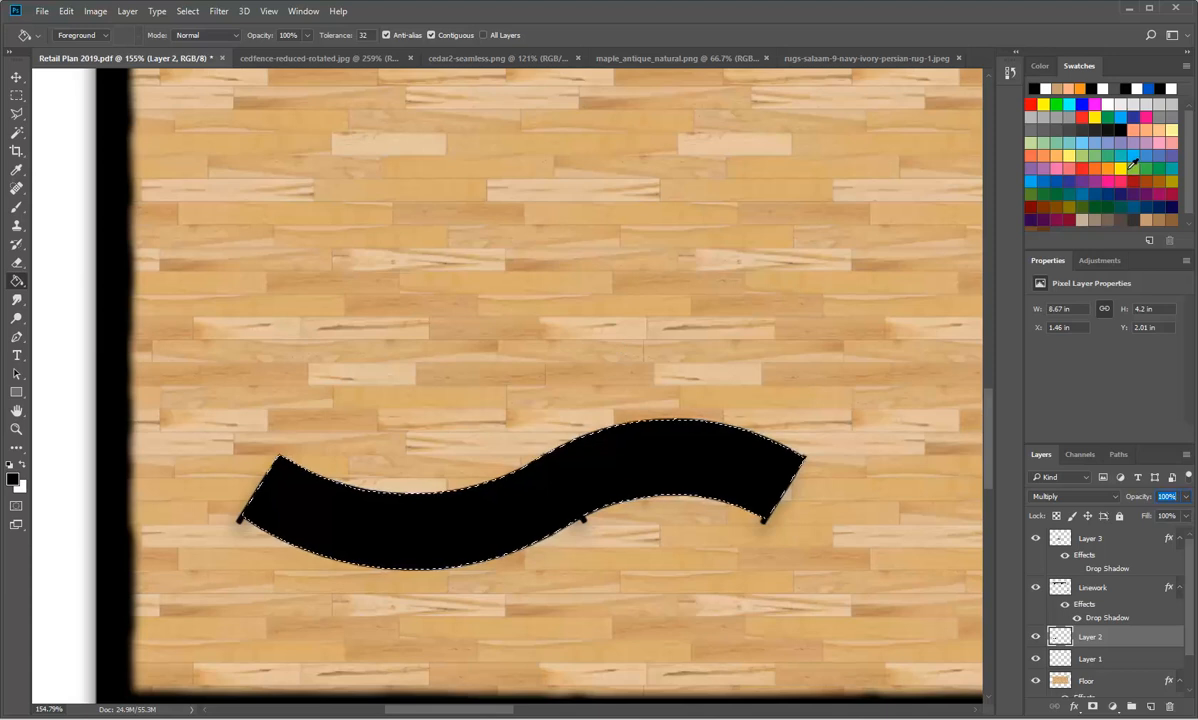
Step: Refill the bench with a light brown swatch colour and set Layer 2's blend mode to Normal
left_click(1147, 218)
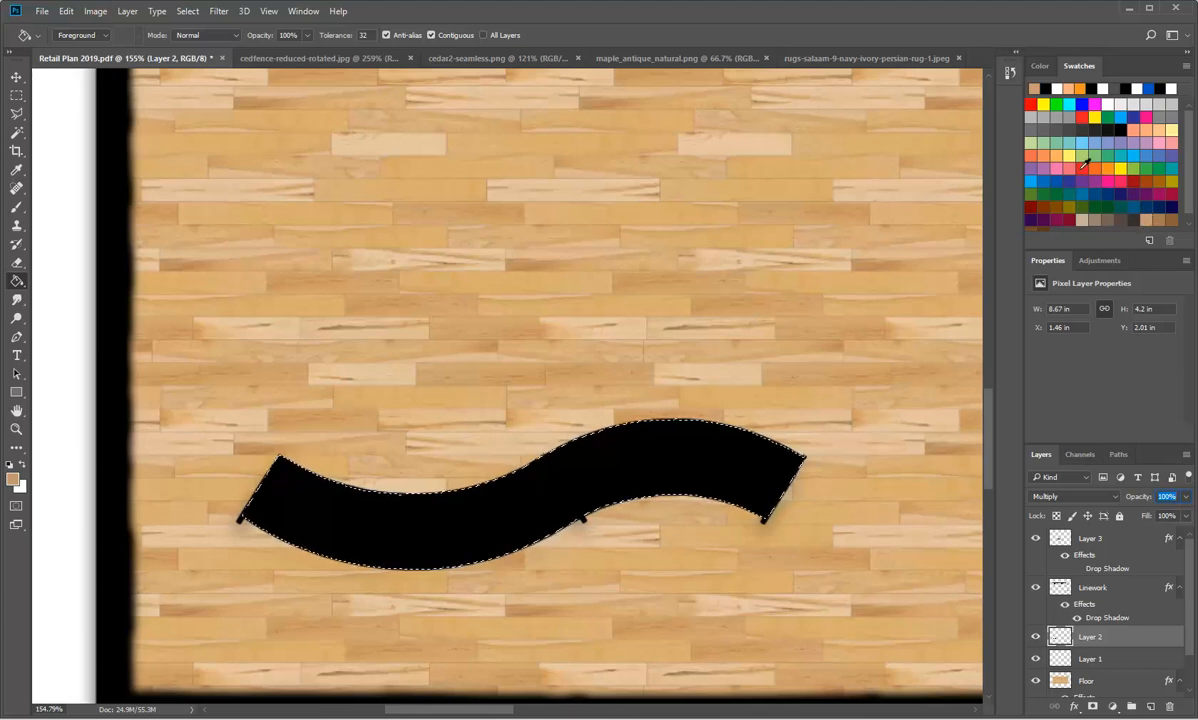
left_click(319, 509)
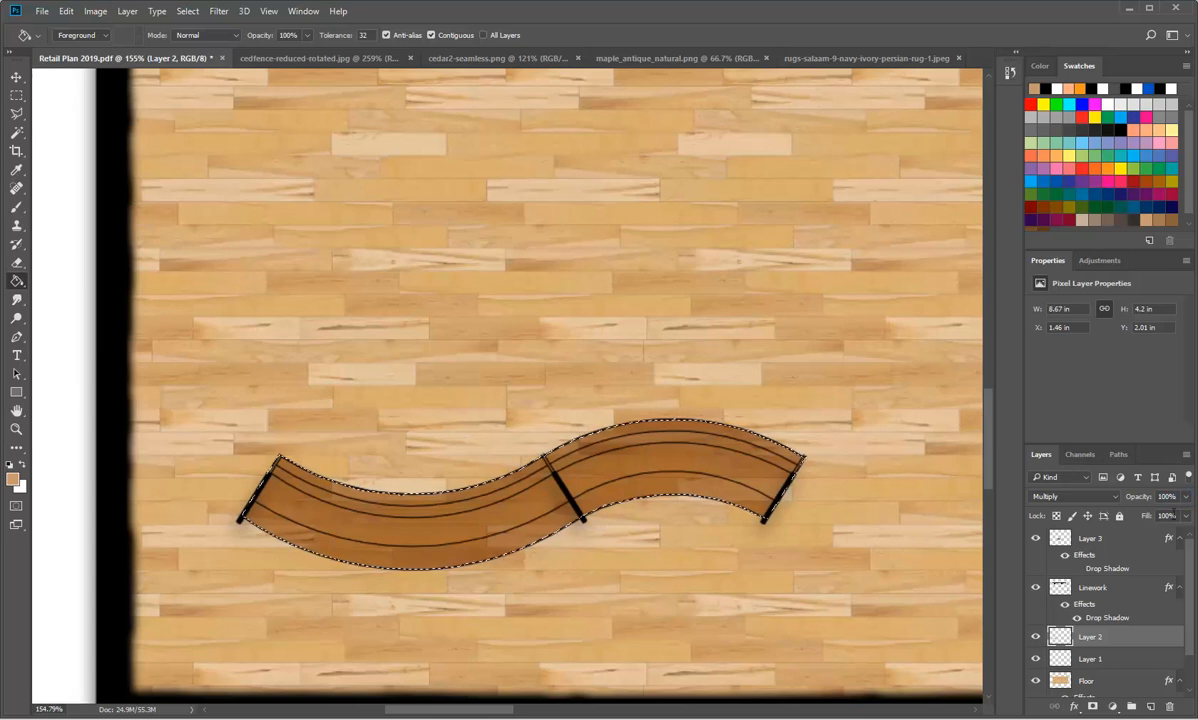
left_click(1116, 497)
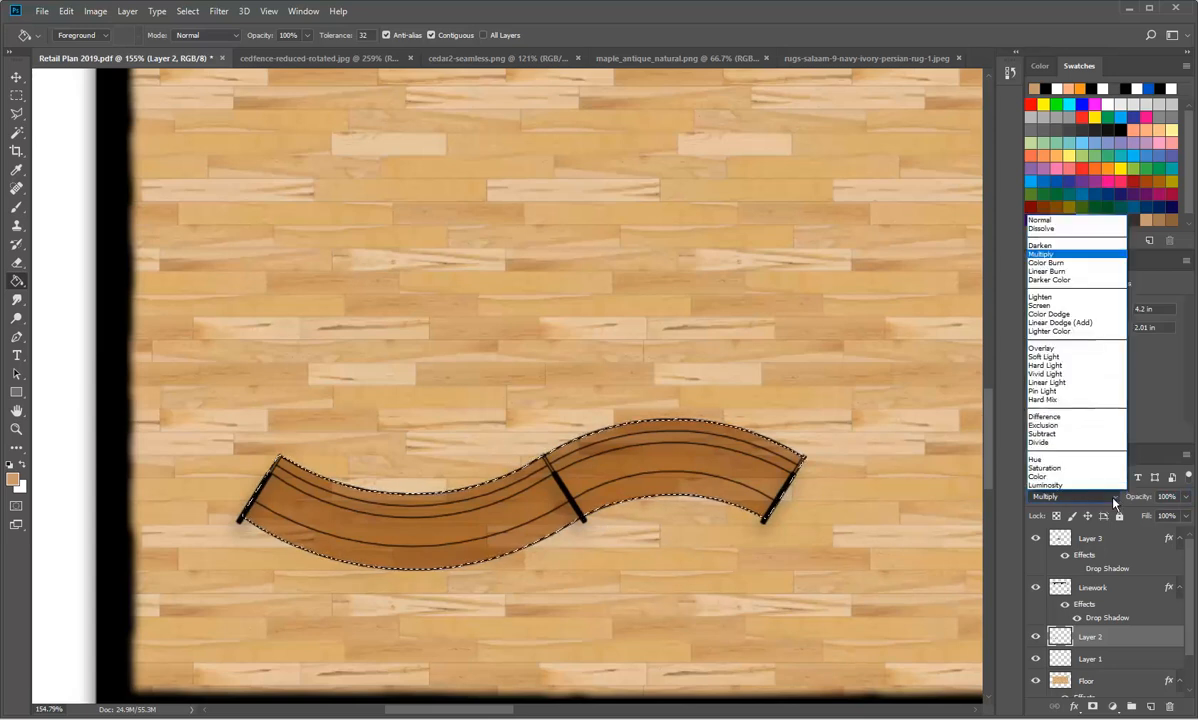
left_click(1075, 221)
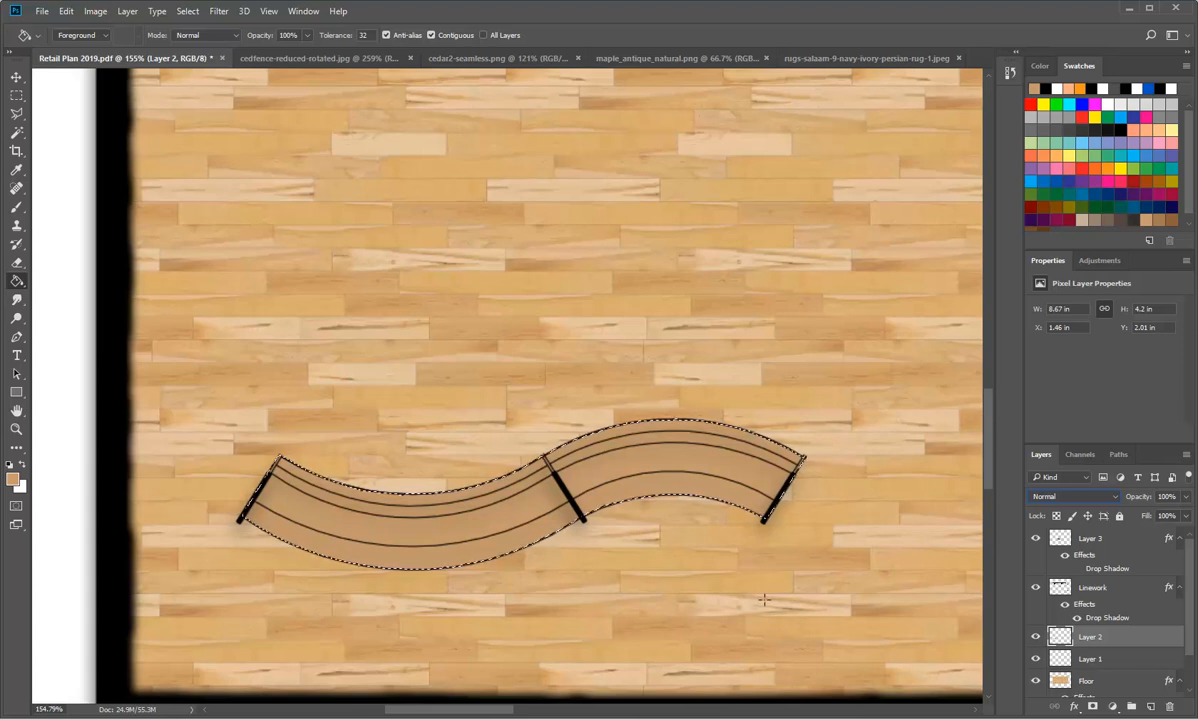
Step: Try a Pattern Overlay effect on Layer 2, comparing it on and off, and discard the layer style changes
double_click(1059, 640)
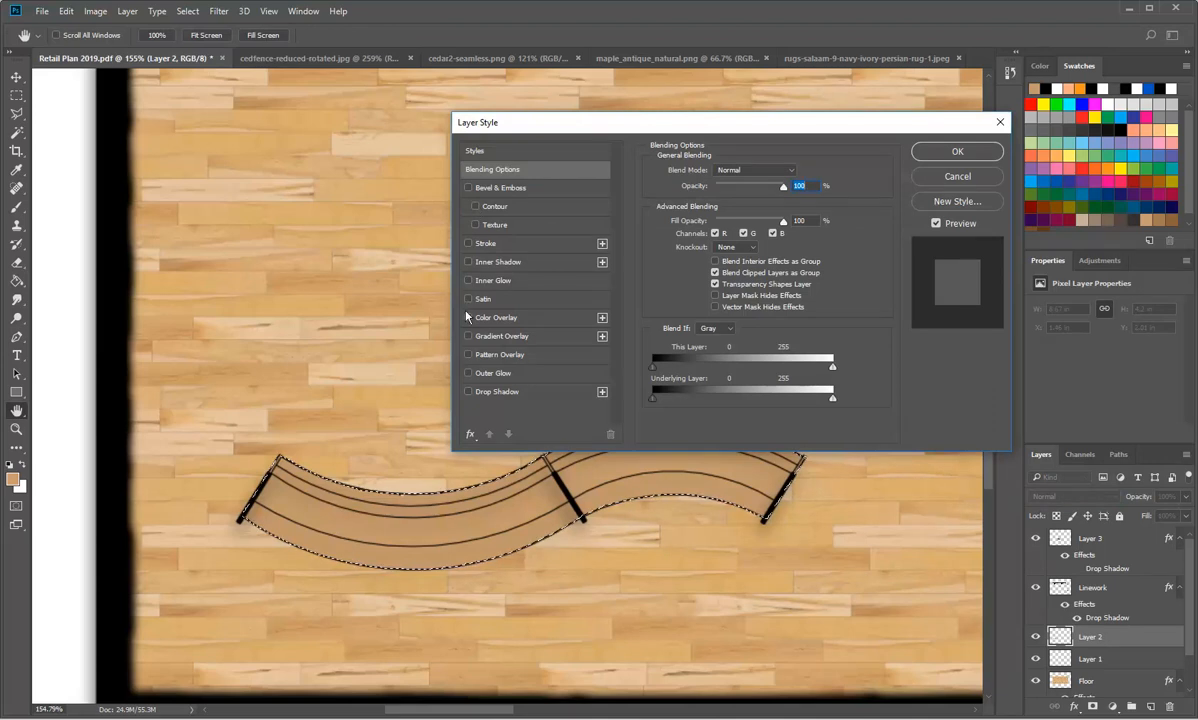
left_click(469, 355)
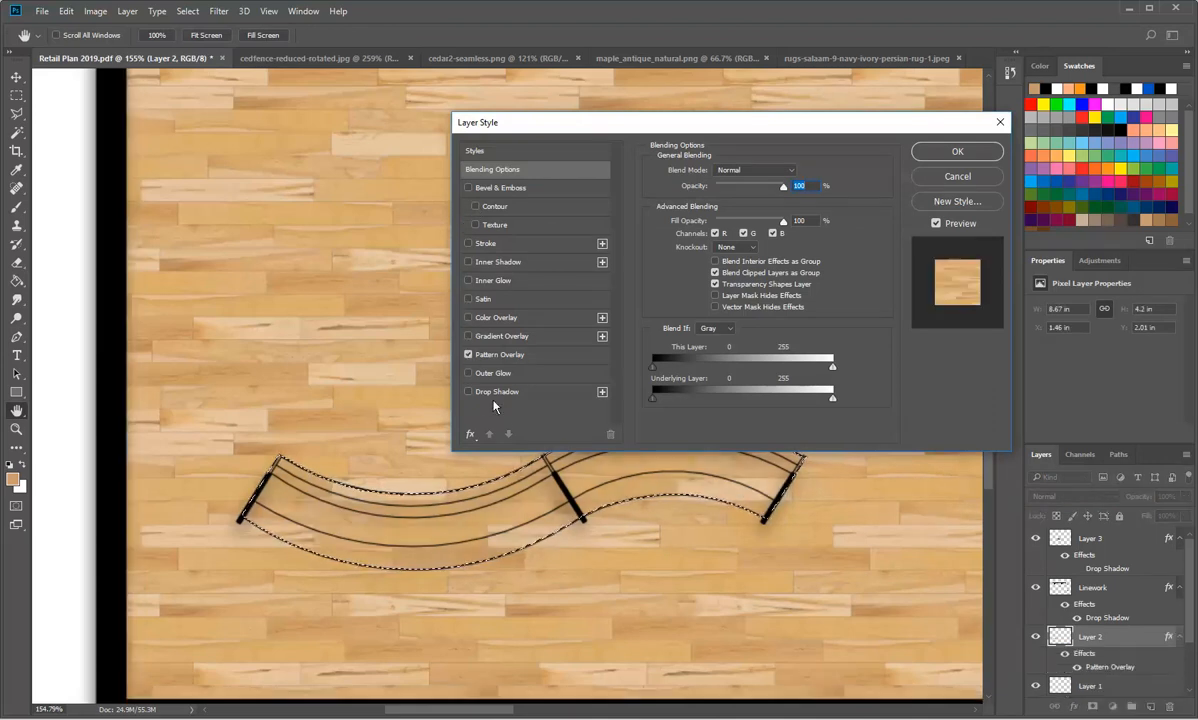
left_click(468, 356)
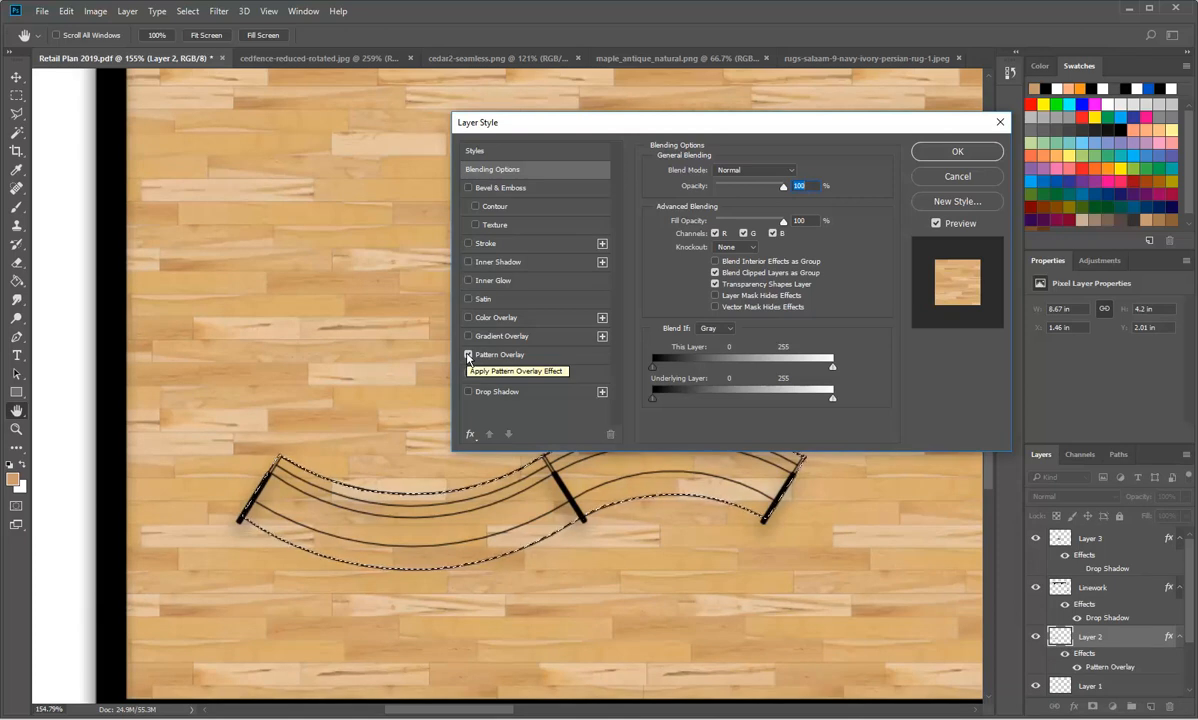
left_click(467, 355)
left_click(467, 355)
left_click(467, 355)
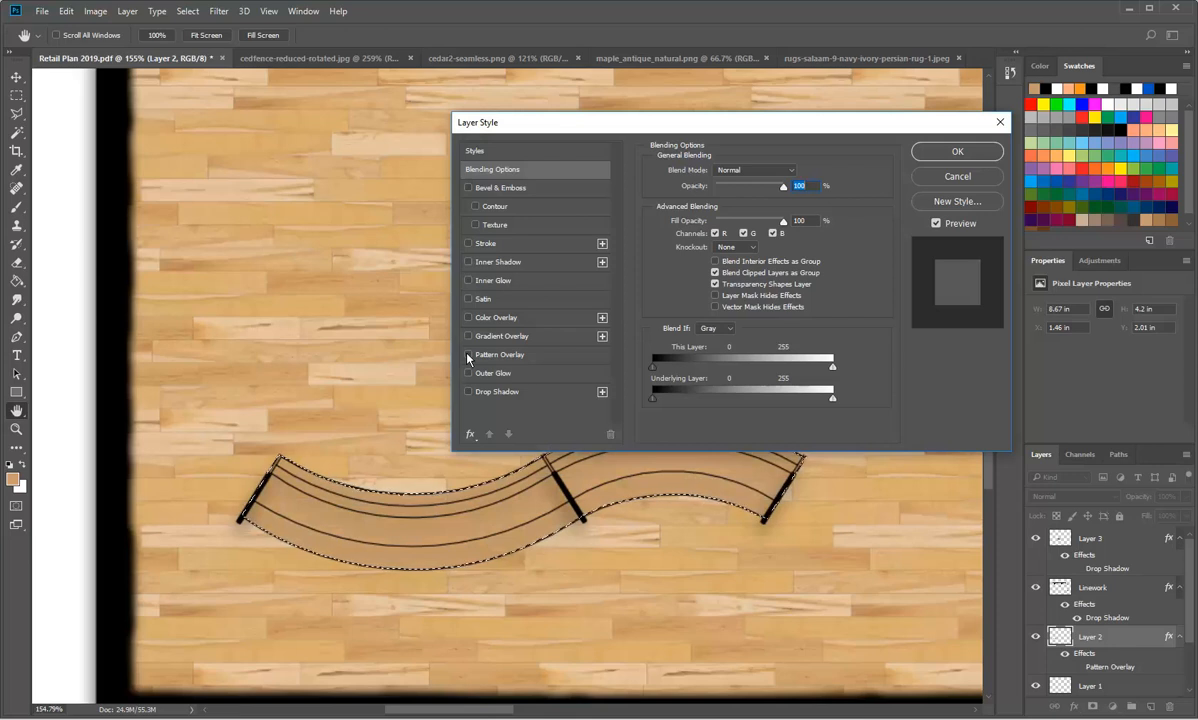
left_click(467, 355)
left_click(467, 355)
left_click(467, 355)
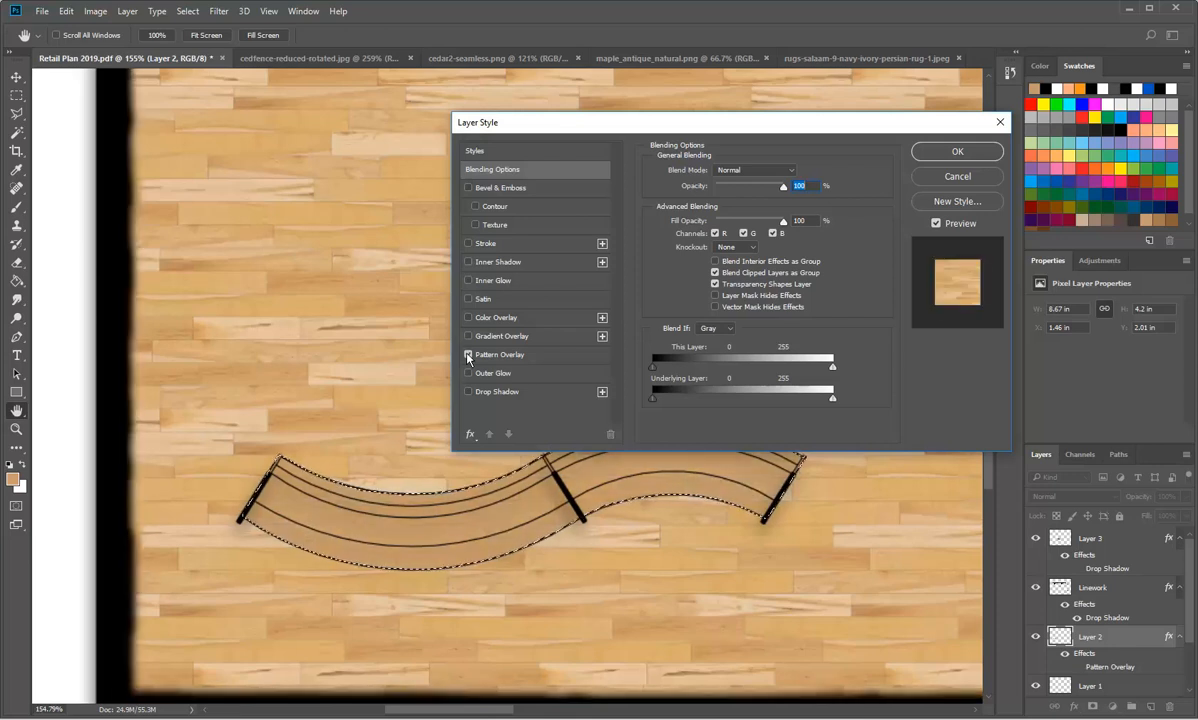
left_click(467, 355)
left_click(467, 355)
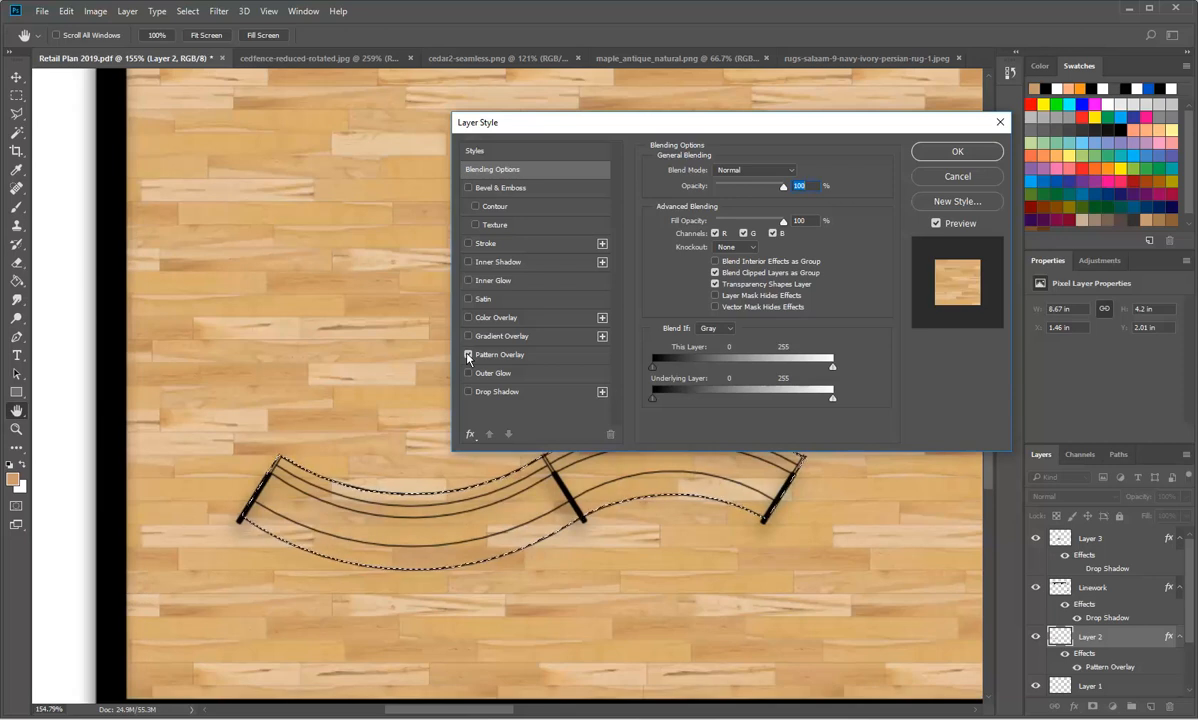
left_click(467, 355)
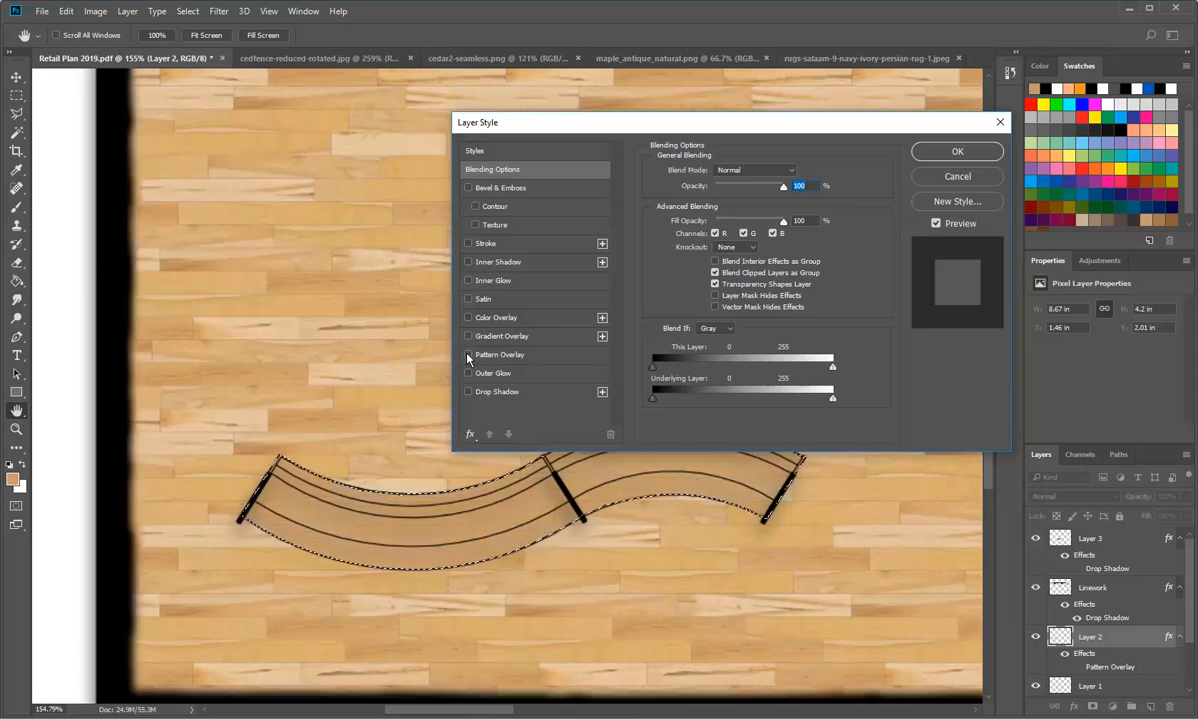
left_click(958, 178)
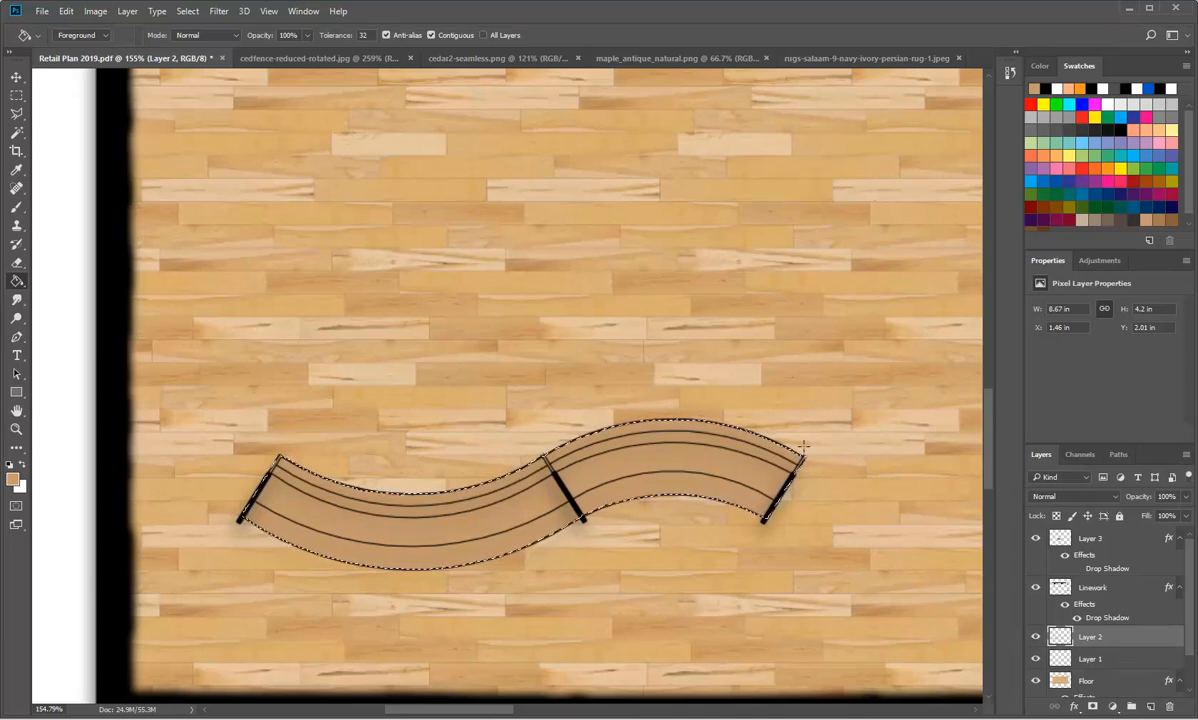
Step: Apply a Drop Shadow effect to Layer 2 in its layer style
double_click(1061, 641)
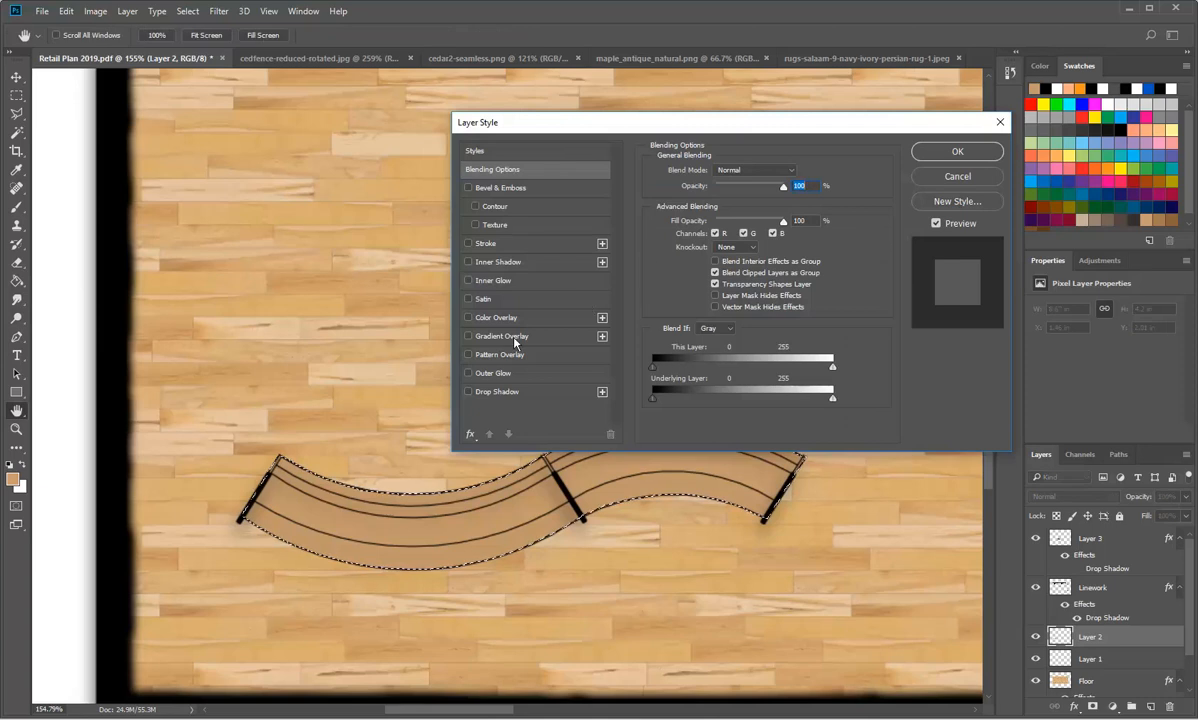
left_click(467, 391)
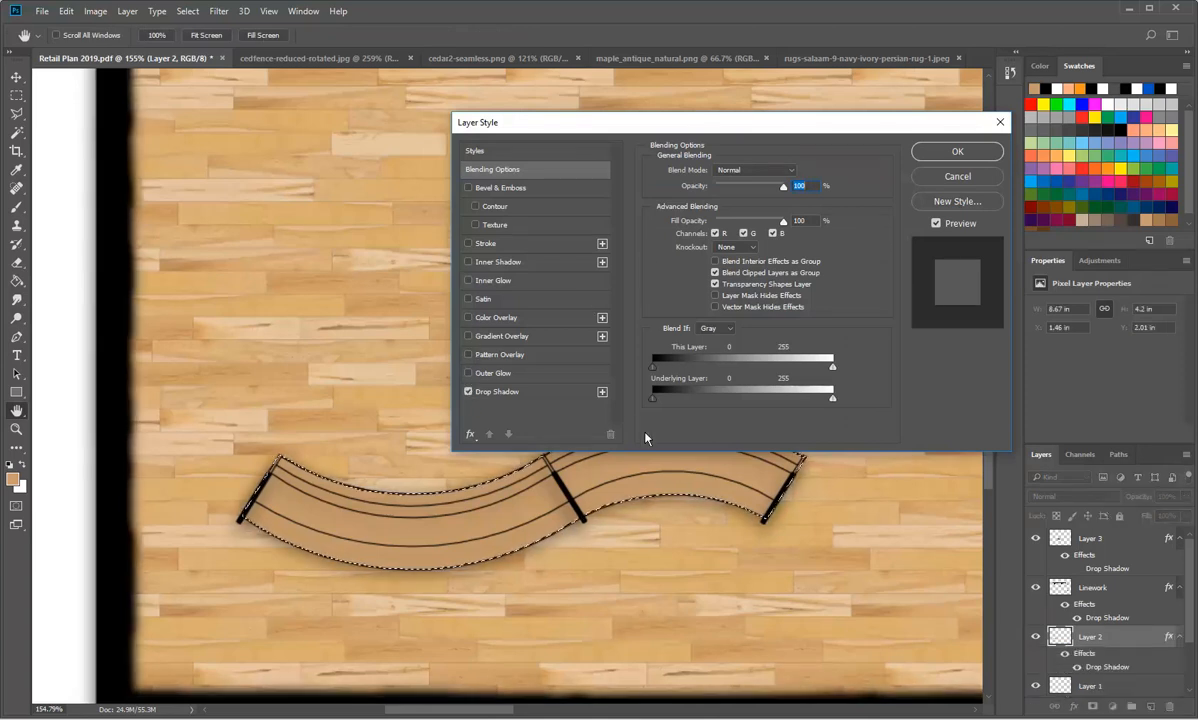
left_click(945, 156)
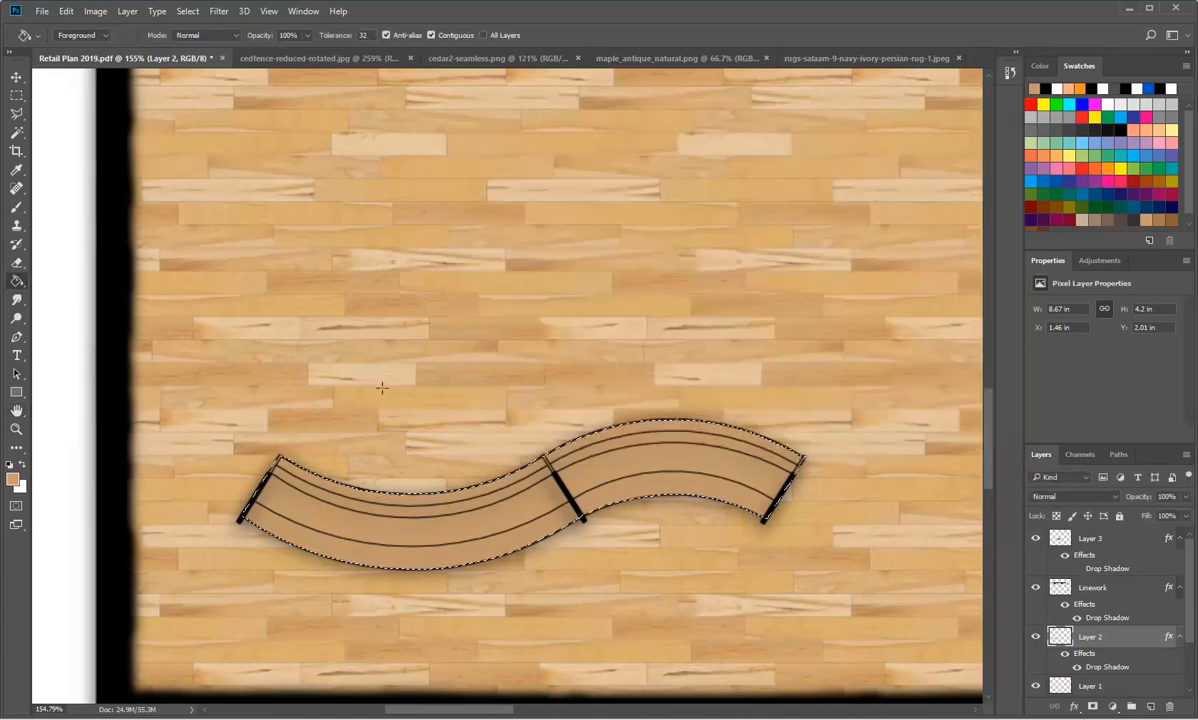
Step: Select the interior of the first small patterned square beside the Persian rug with a rectangular marquee along its black border
key("ctrl+0")
key("g")
scroll(578, 302, "down", 2)
scroll(791, 305, "up", 8)
scroll(649, 294, "up", 6)
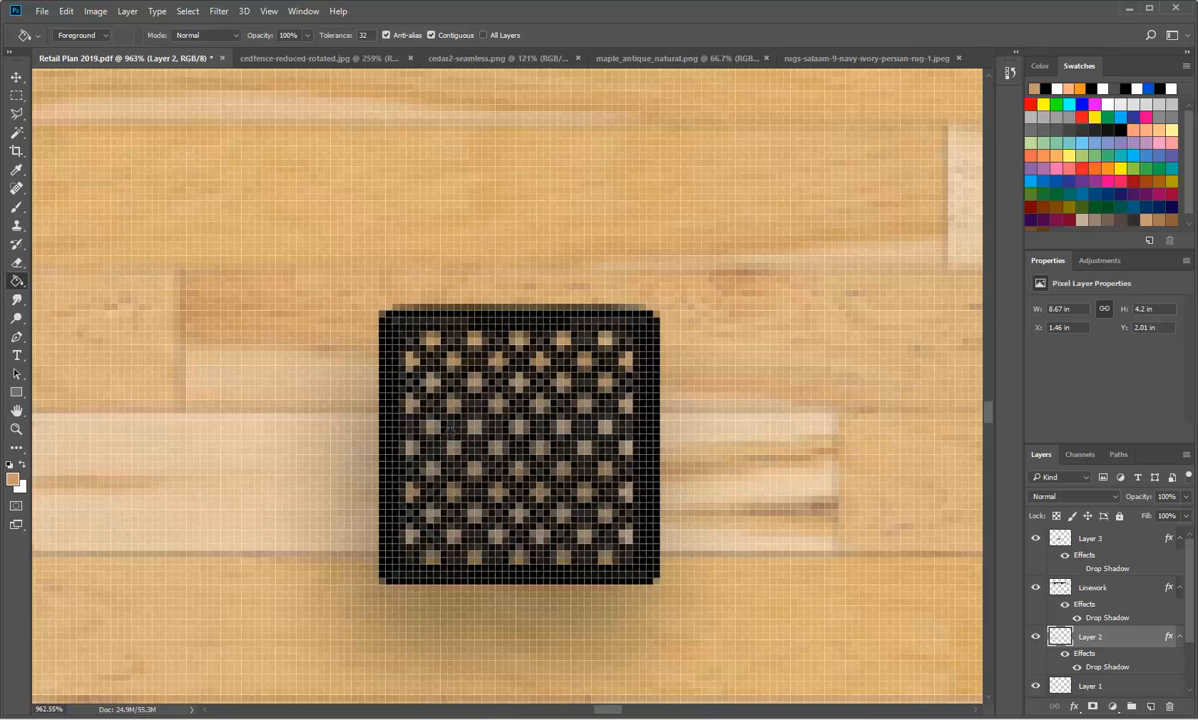
left_click(16, 95)
left_click_drag(495, 489, 388, 580)
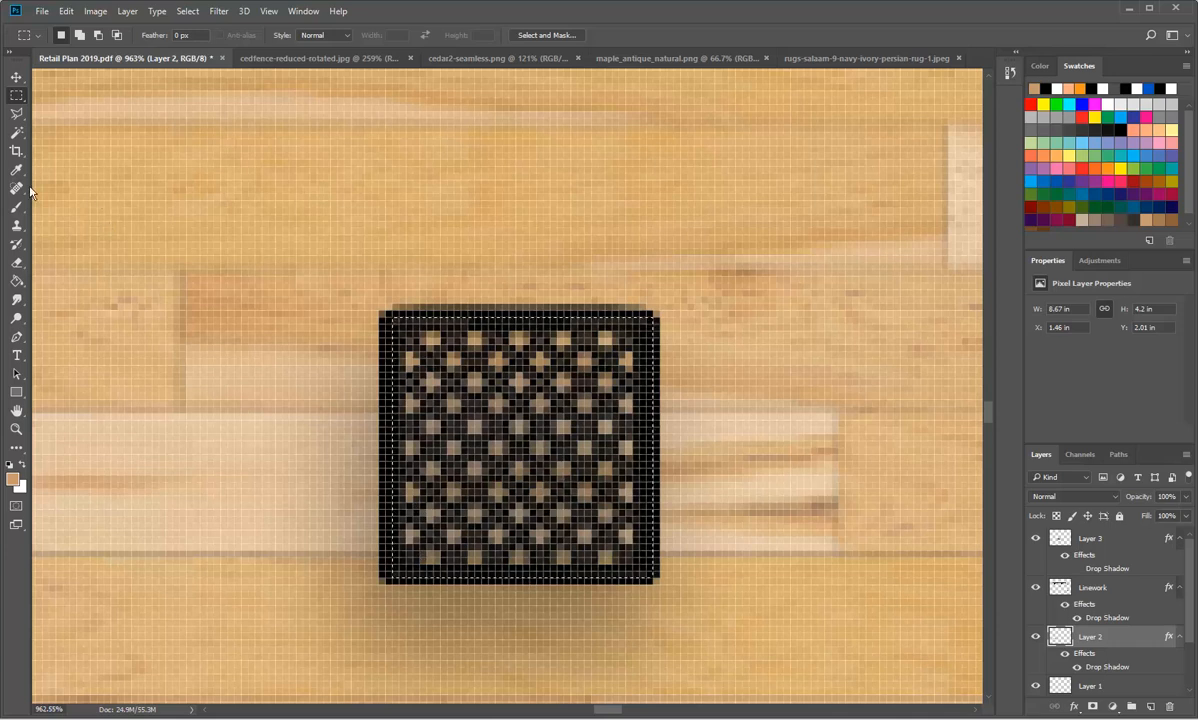
Step: Add a new empty layer directly above Layer 1
left_click(16, 281)
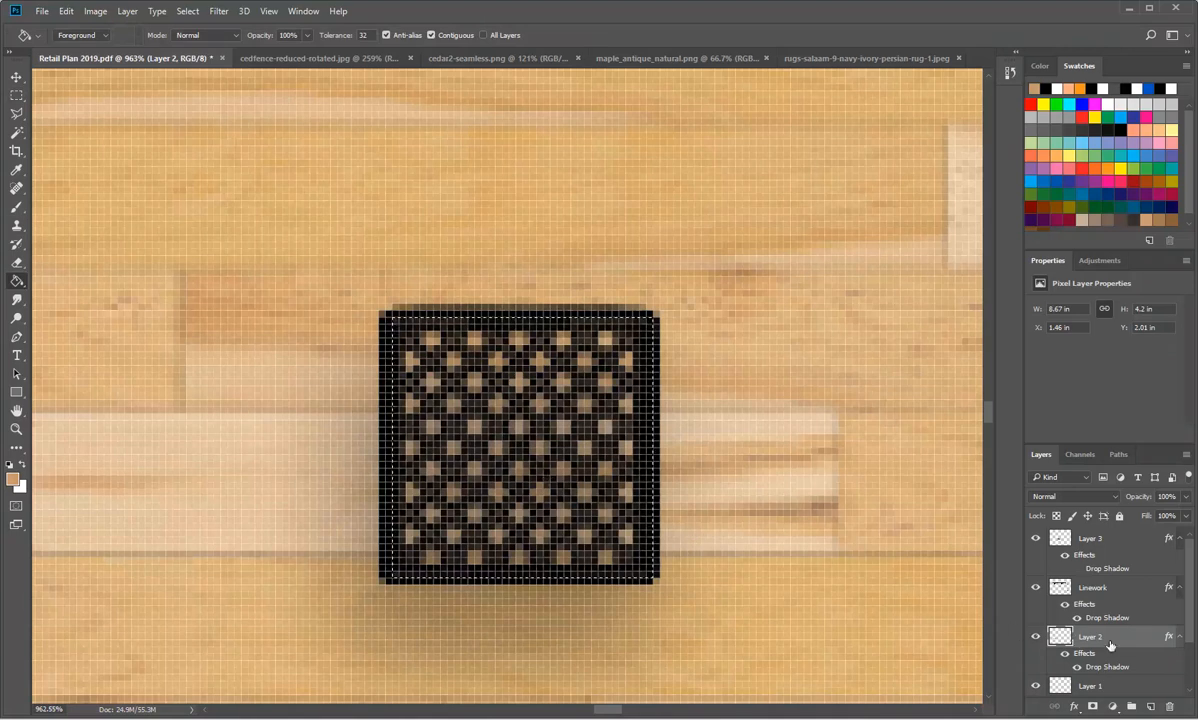
scroll(1057, 636, "down", 1)
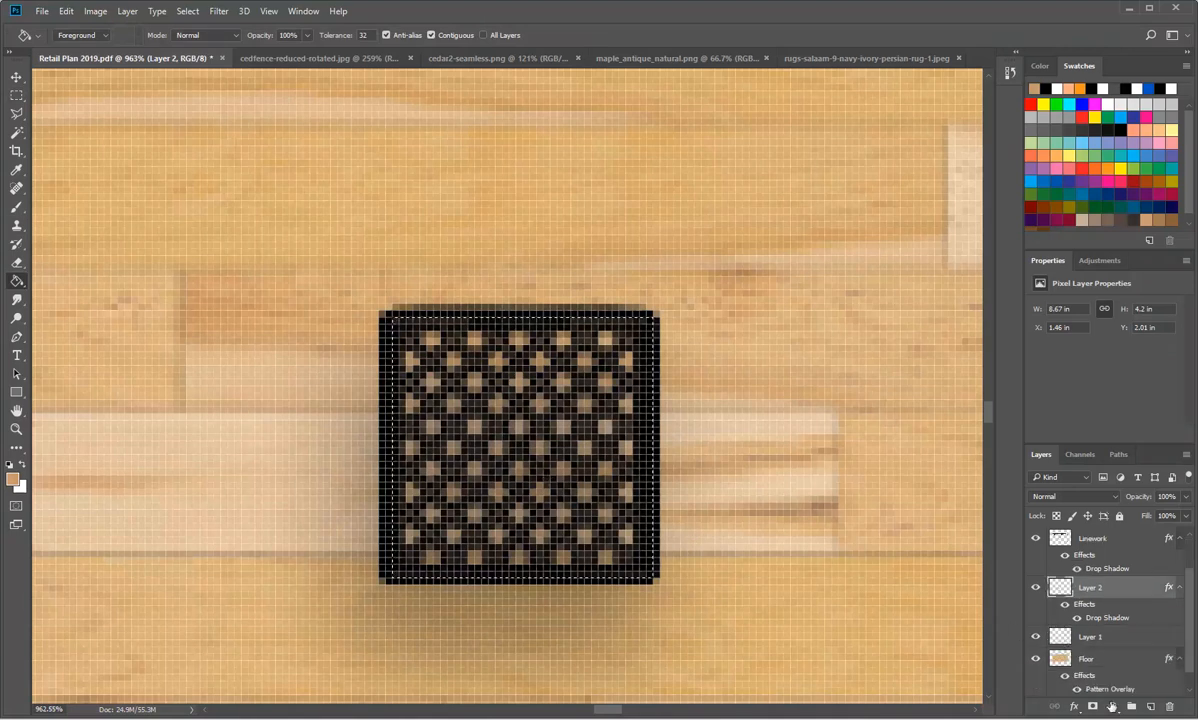
left_click(1058, 643)
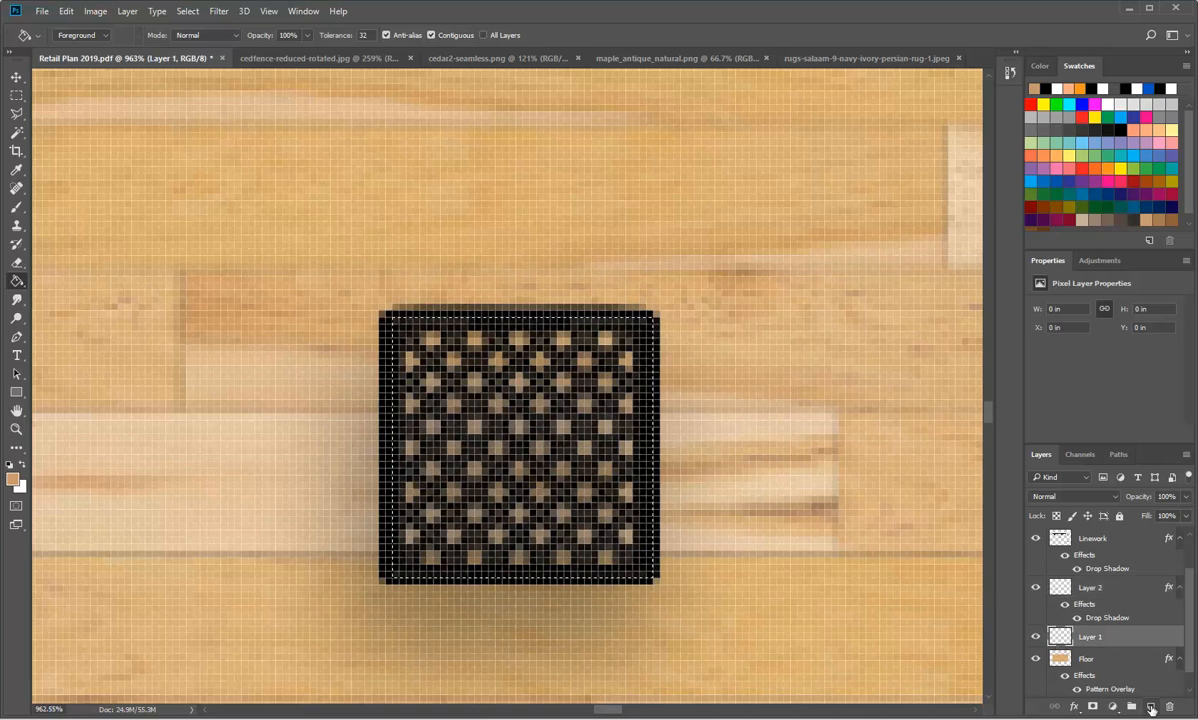
key("ctrl+shift+alt+n")
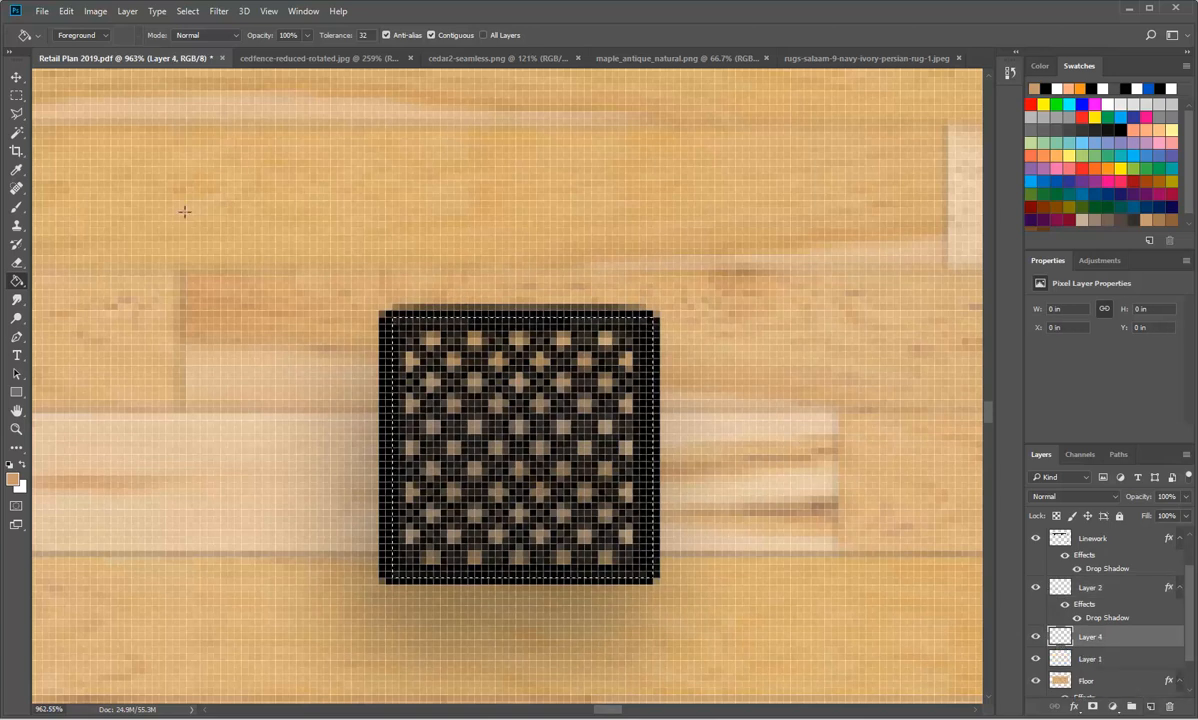
Step: Fill the selected square with the bright red swatch colour on Layer 4 using the Paint Bucket tool
left_click(16, 480)
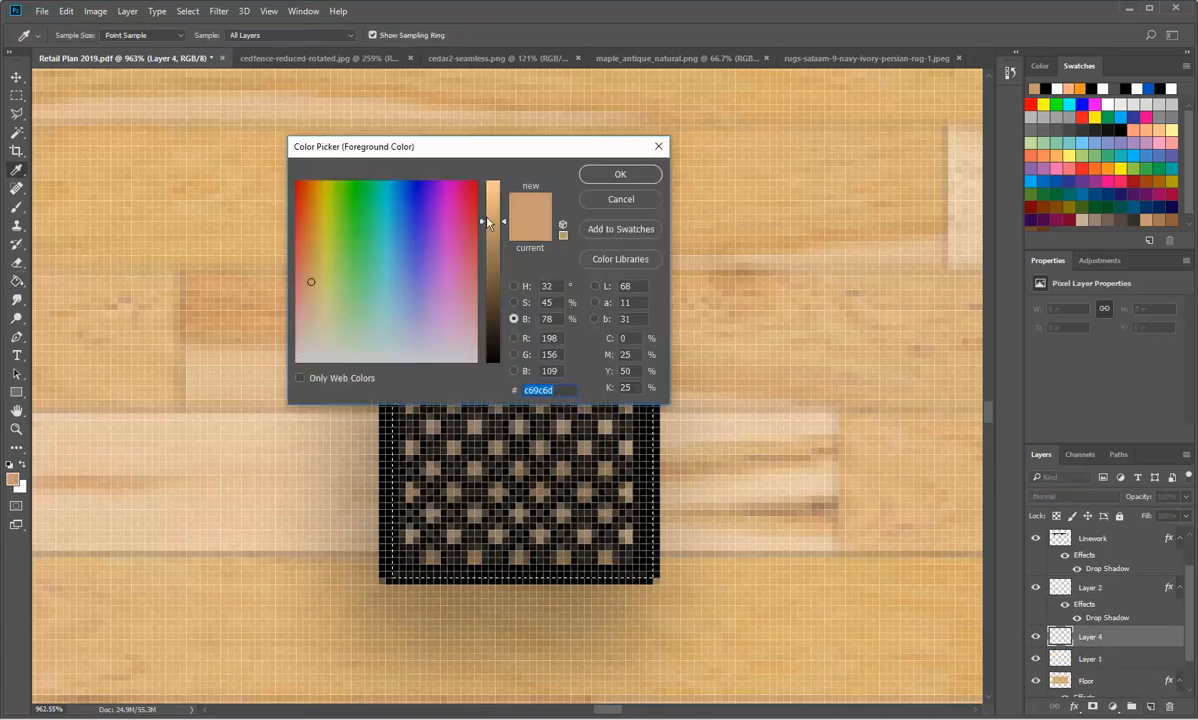
left_click(593, 199)
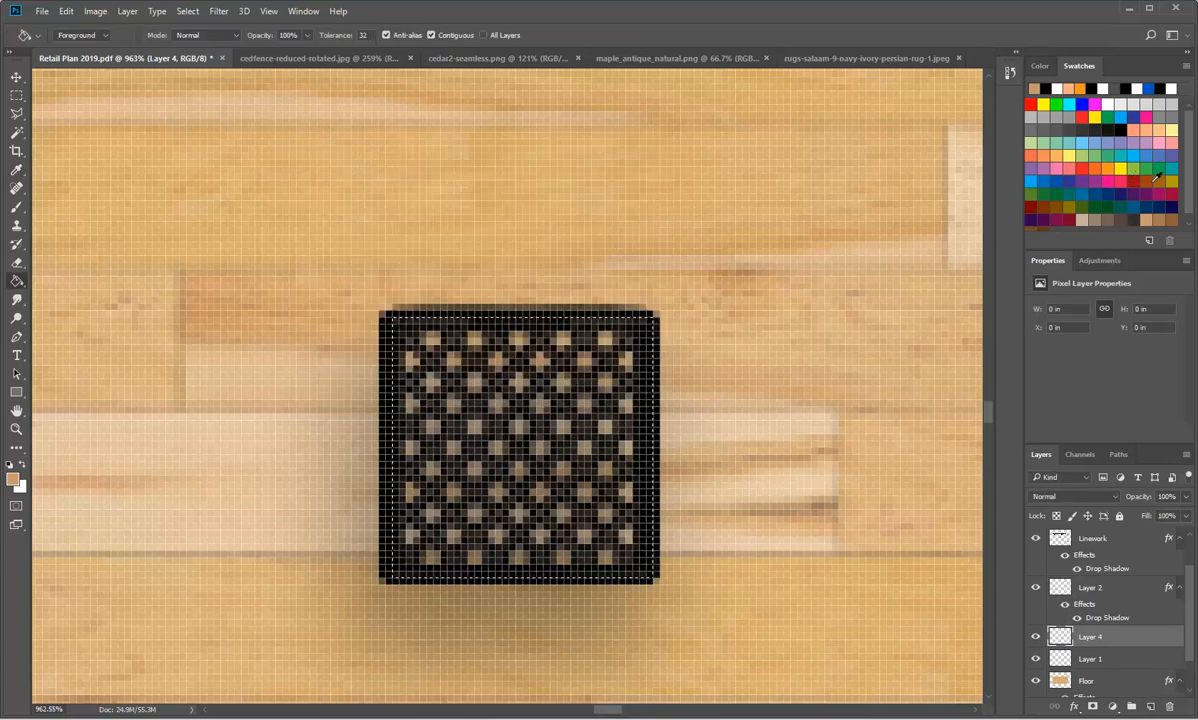
left_click(1170, 194)
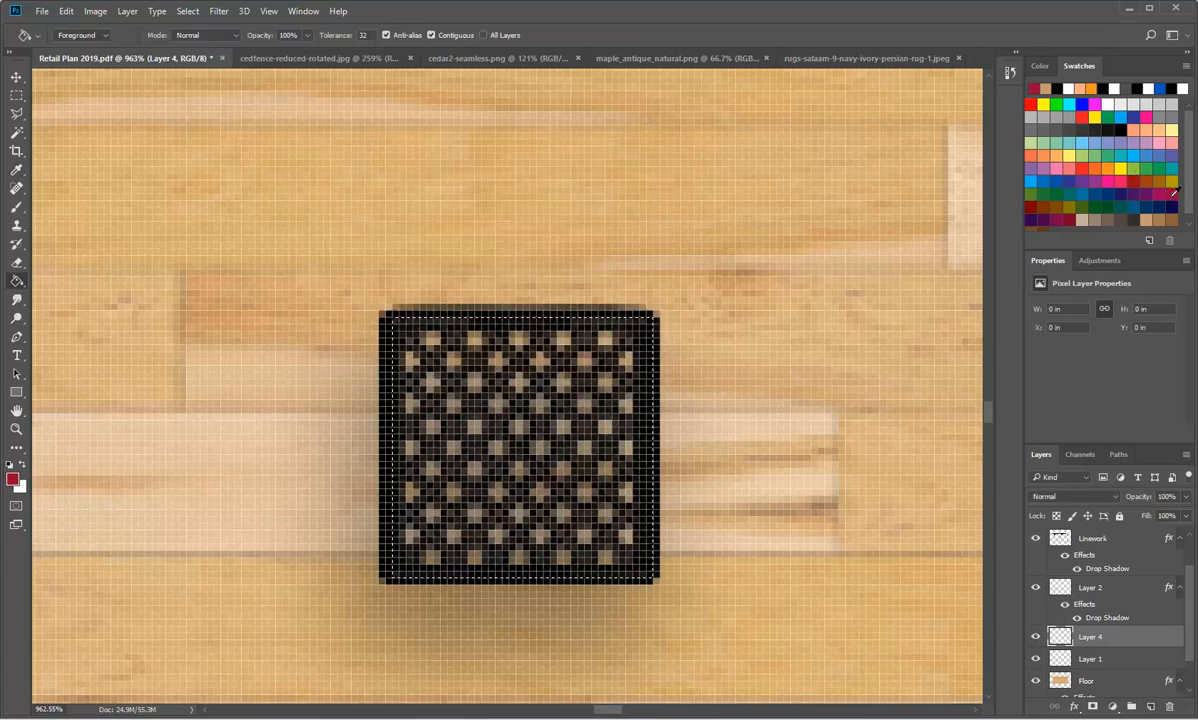
left_click(1082, 118)
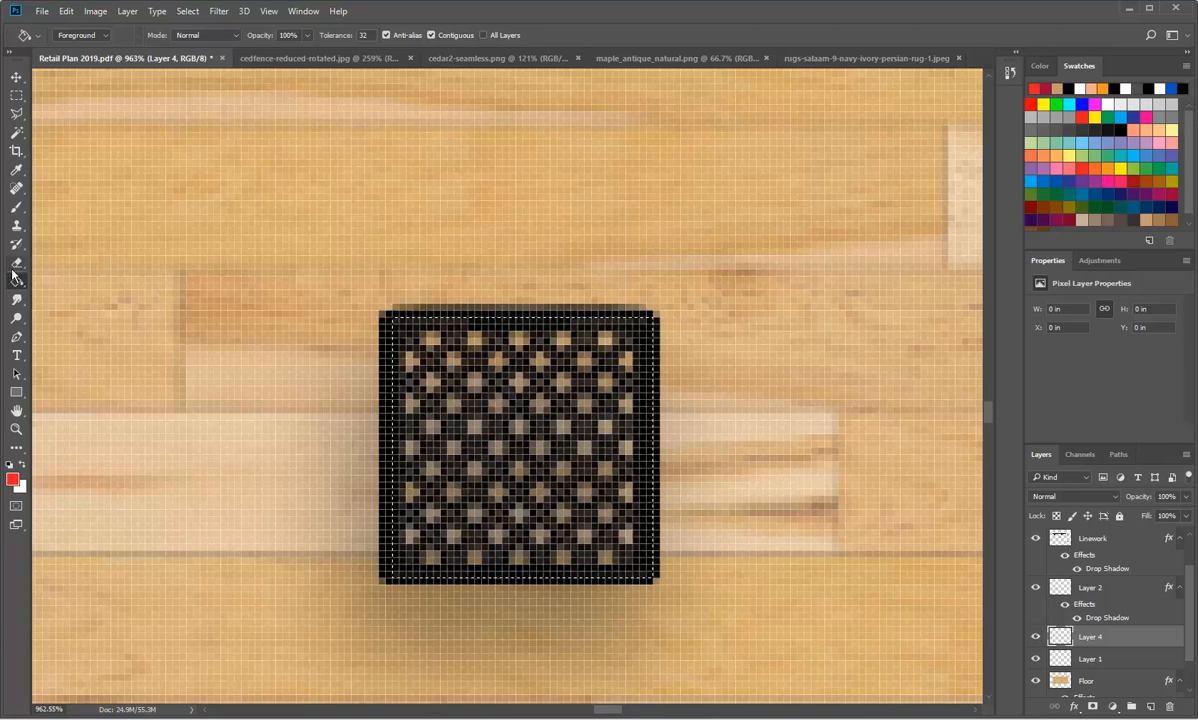
left_click(534, 546)
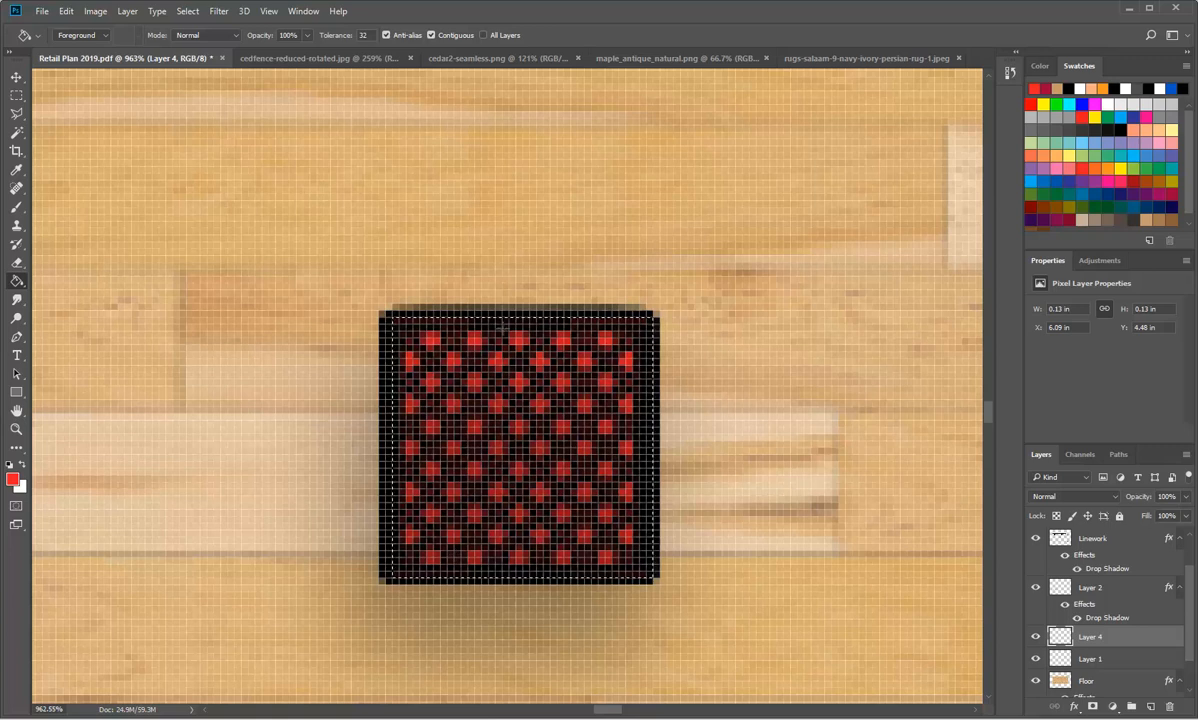
scroll(501, 326, "down", 5)
scroll(654, 437, "up", 2)
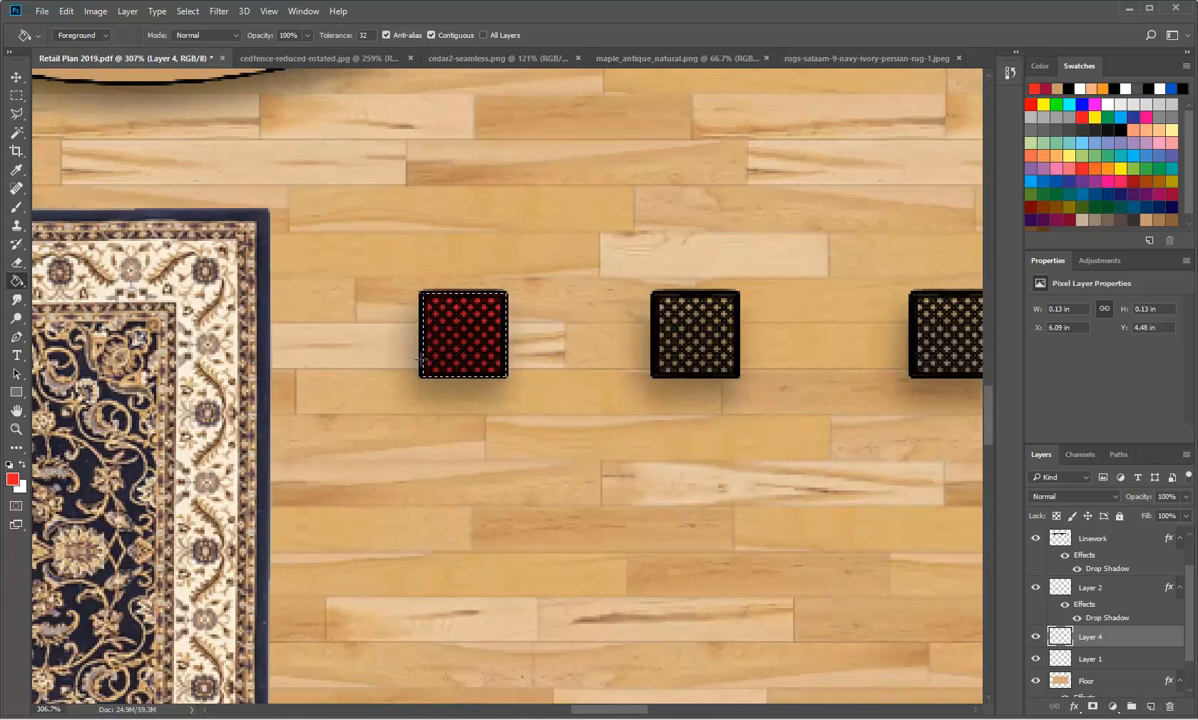
scroll(511, 365, "down", 10)
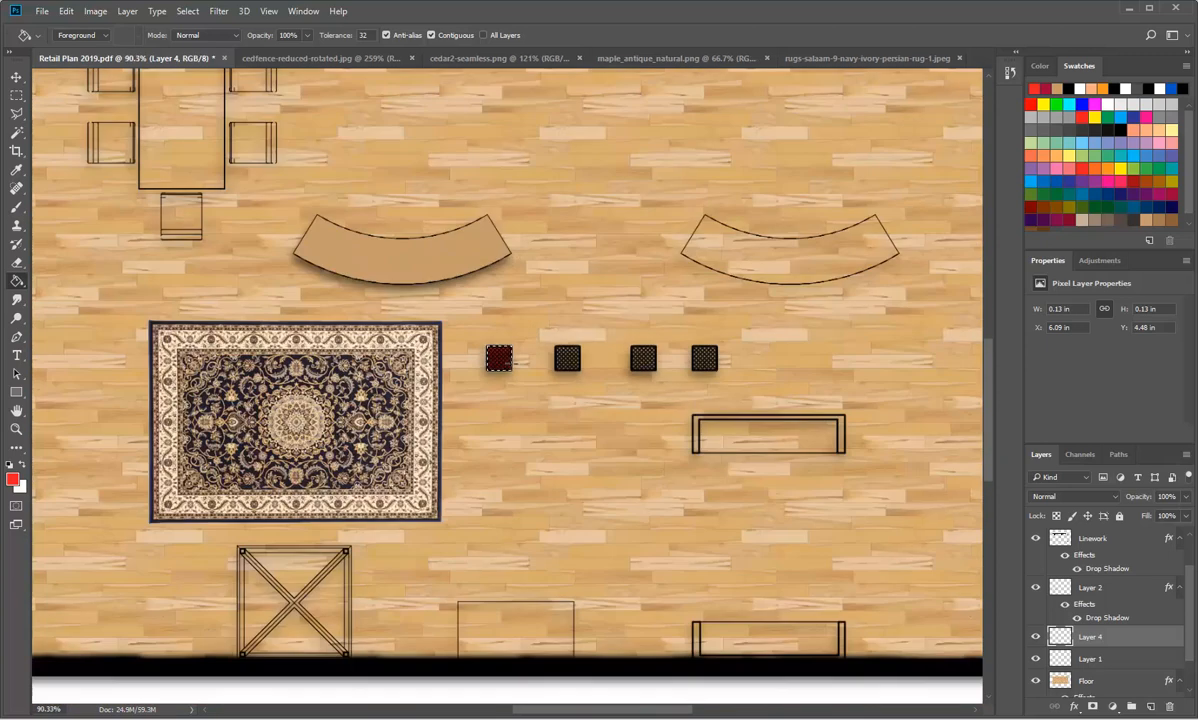
scroll(775, 373, "up", 2)
scroll(699, 366, "down", 2)
scroll(582, 340, "up", 1)
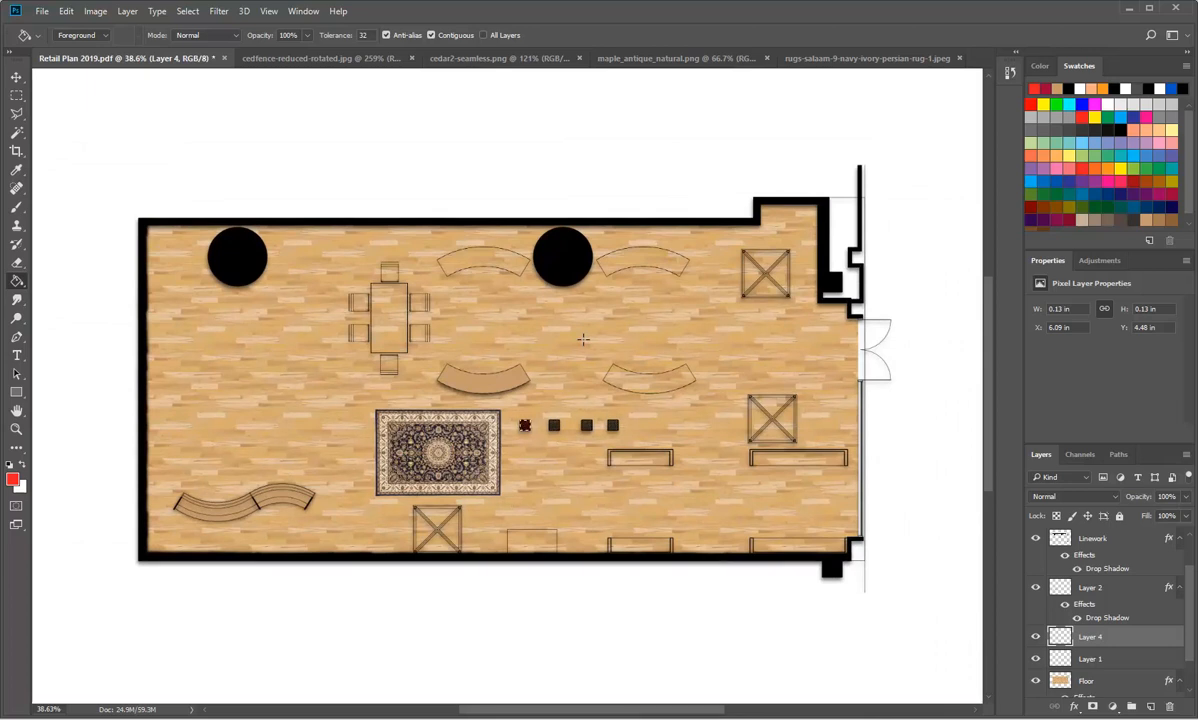
Step: Open Photoshop_Precedents from the Photoshop Rendering folder in Acrobat and look through its precedent images, including the Zaha Hadid early paintings
left_click(463, 718)
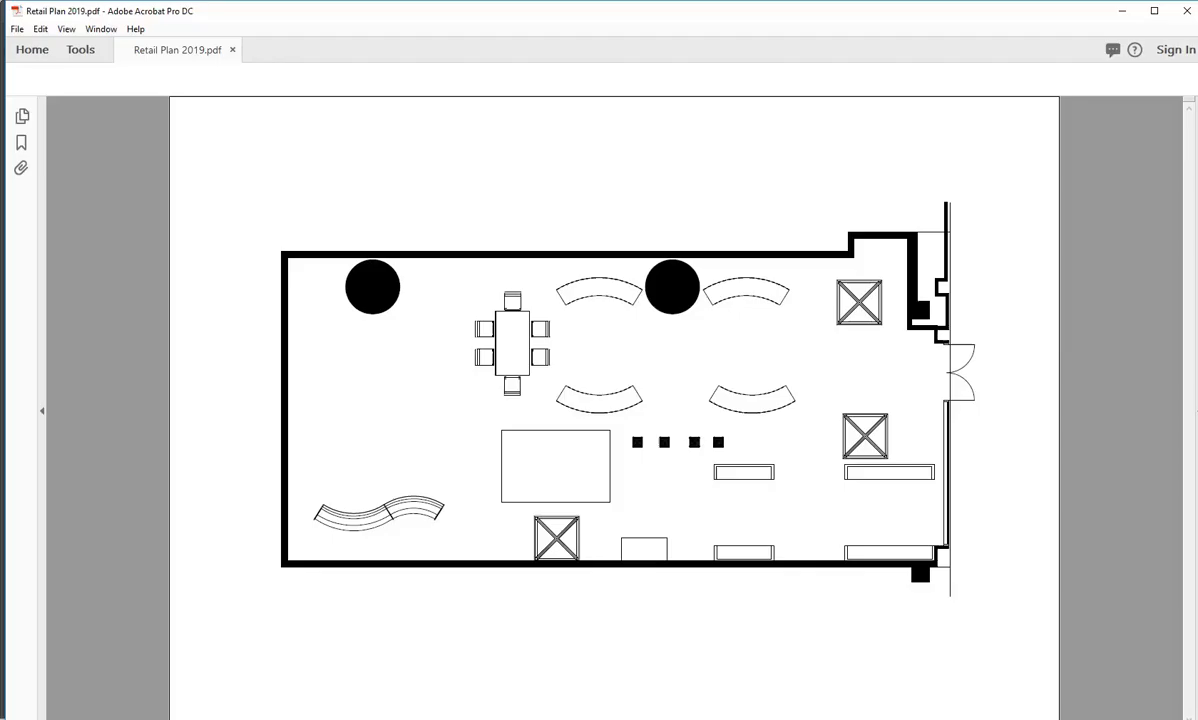
key("alt+Tab")
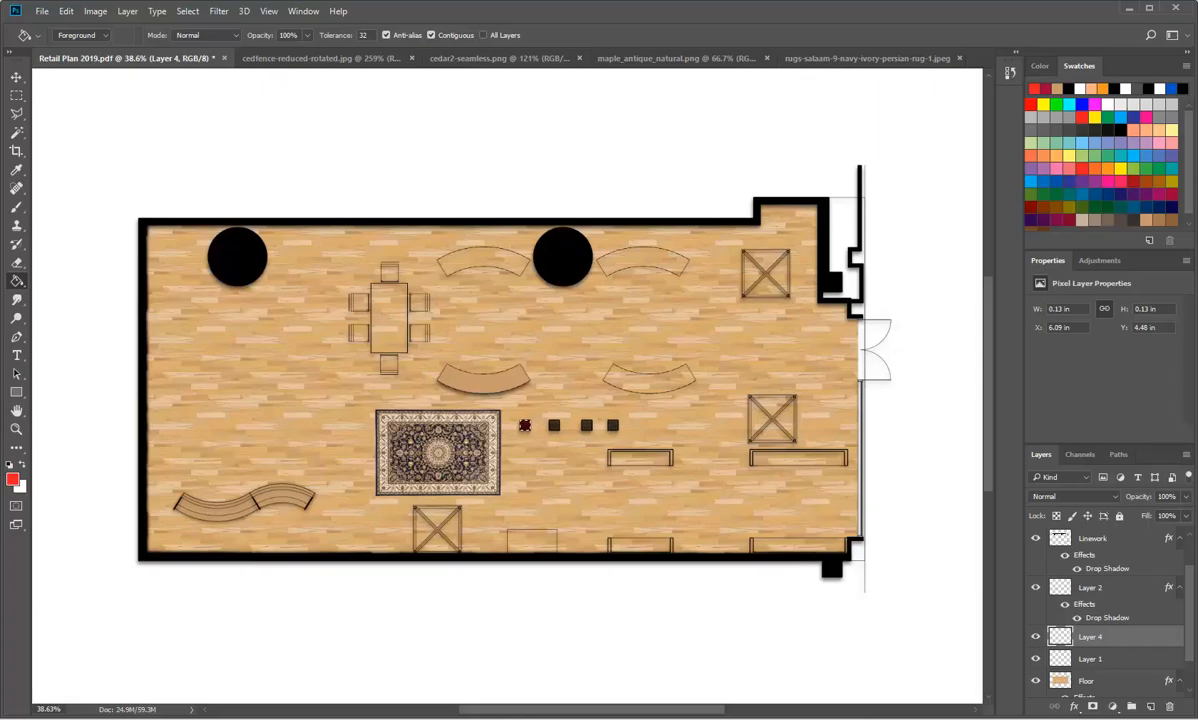
mouse_move(193, 700)
left_click(120, 693)
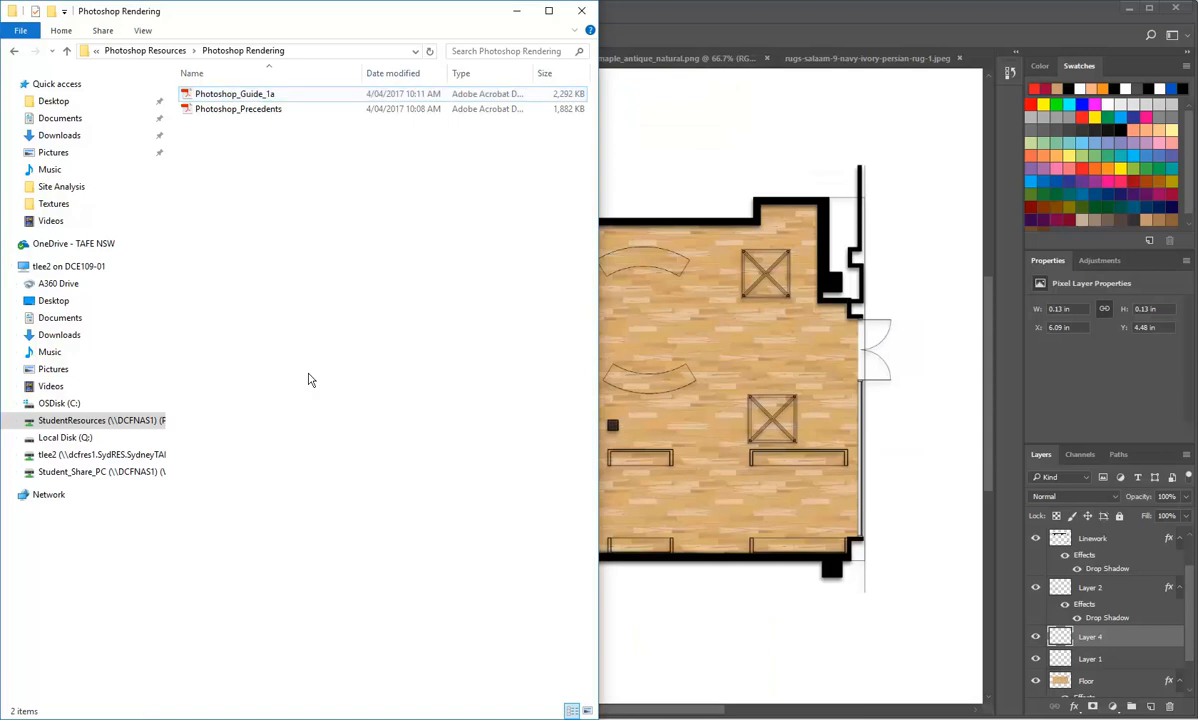
double_click(205, 110)
scroll(409, 408, "down", 5)
scroll(409, 408, "up", 2)
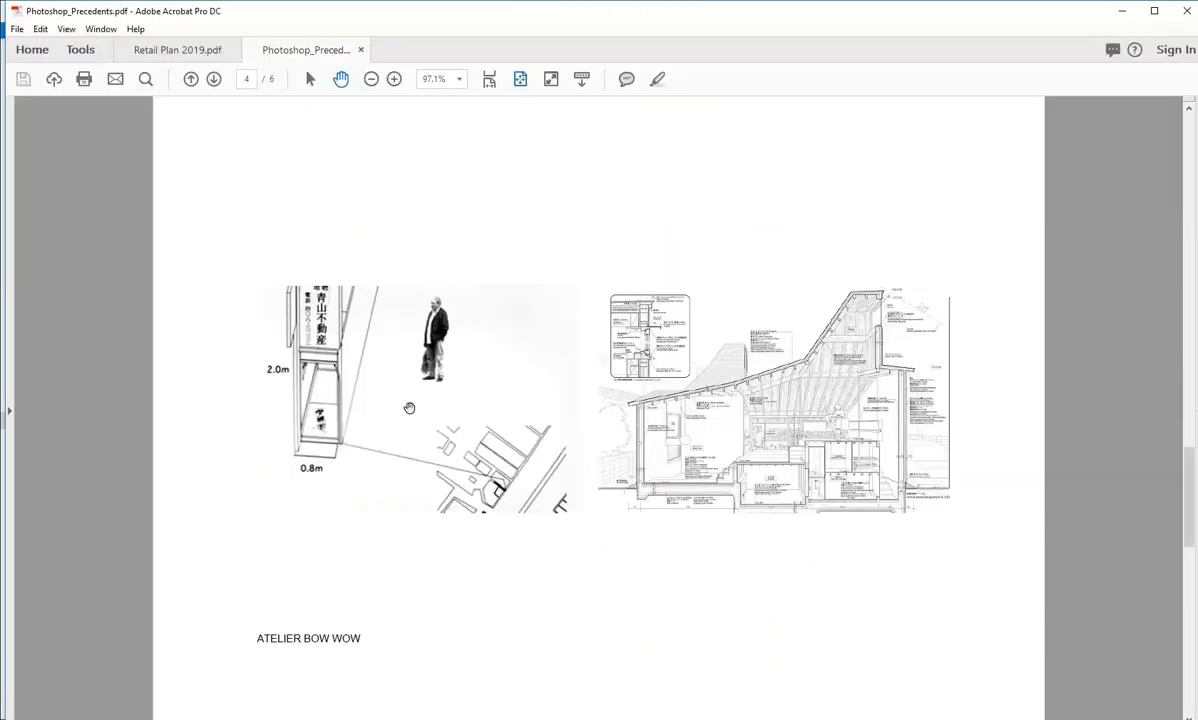
scroll(409, 408, "down", 2)
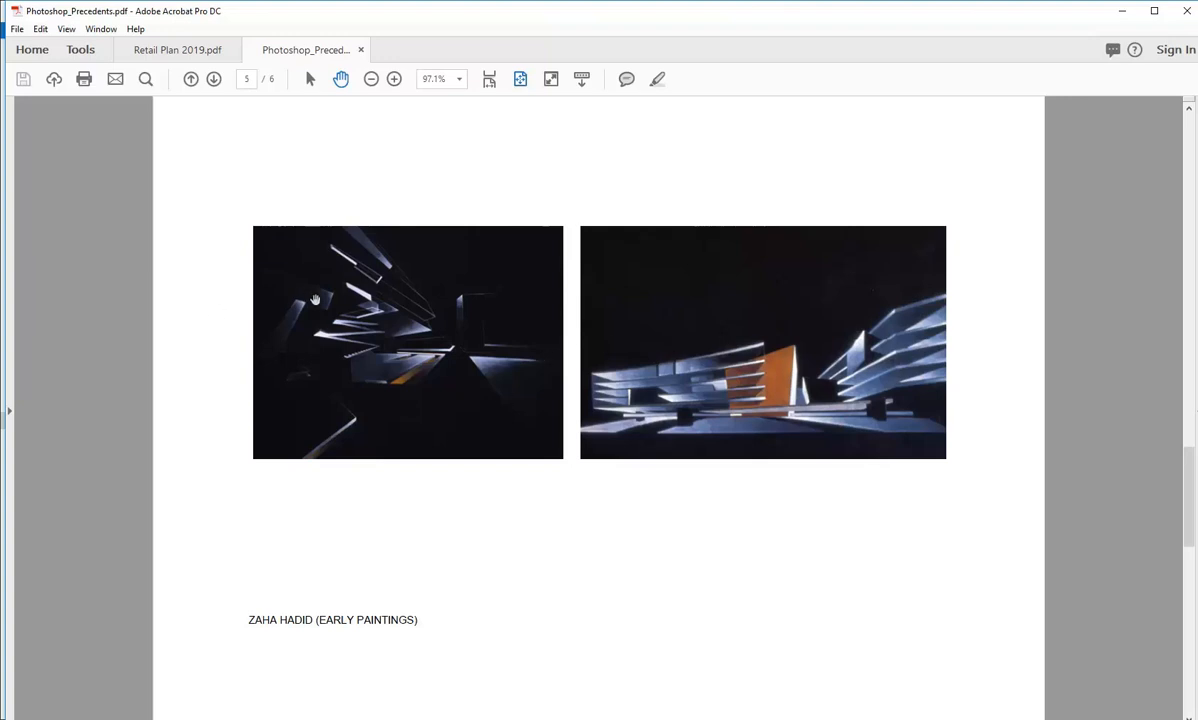
scroll(399, 301, "up", 4)
scroll(395, 392, "down", 1)
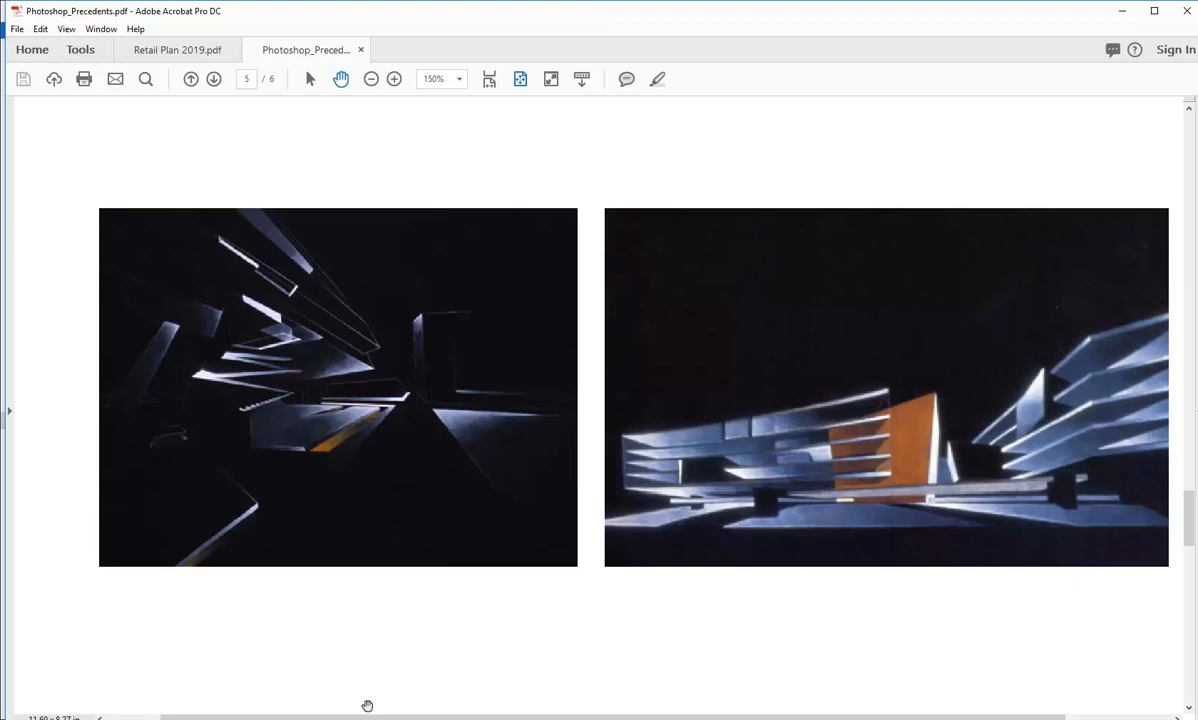
Step: Switch to Revit, open the 3D View 1 perspective and set its visual style to Hidden Line
left_click(380, 718)
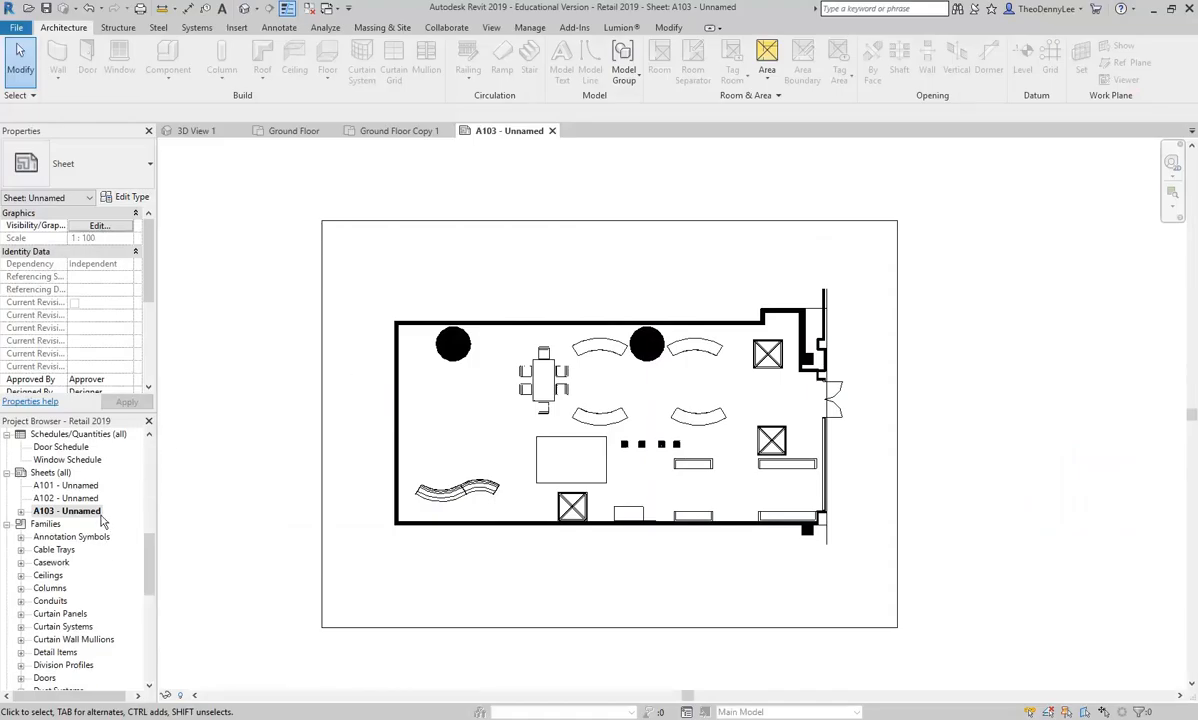
scroll(107, 505, "up", 5)
scroll(110, 521, "up", 2)
double_click(70, 536)
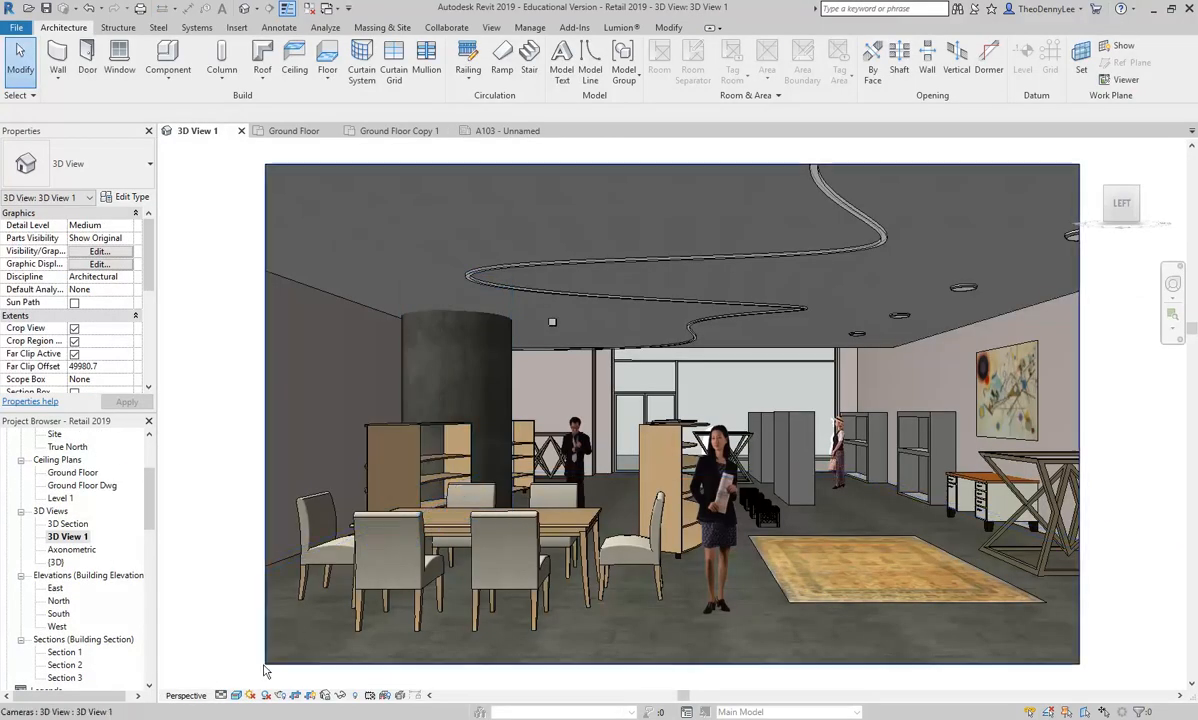
left_click(236, 695)
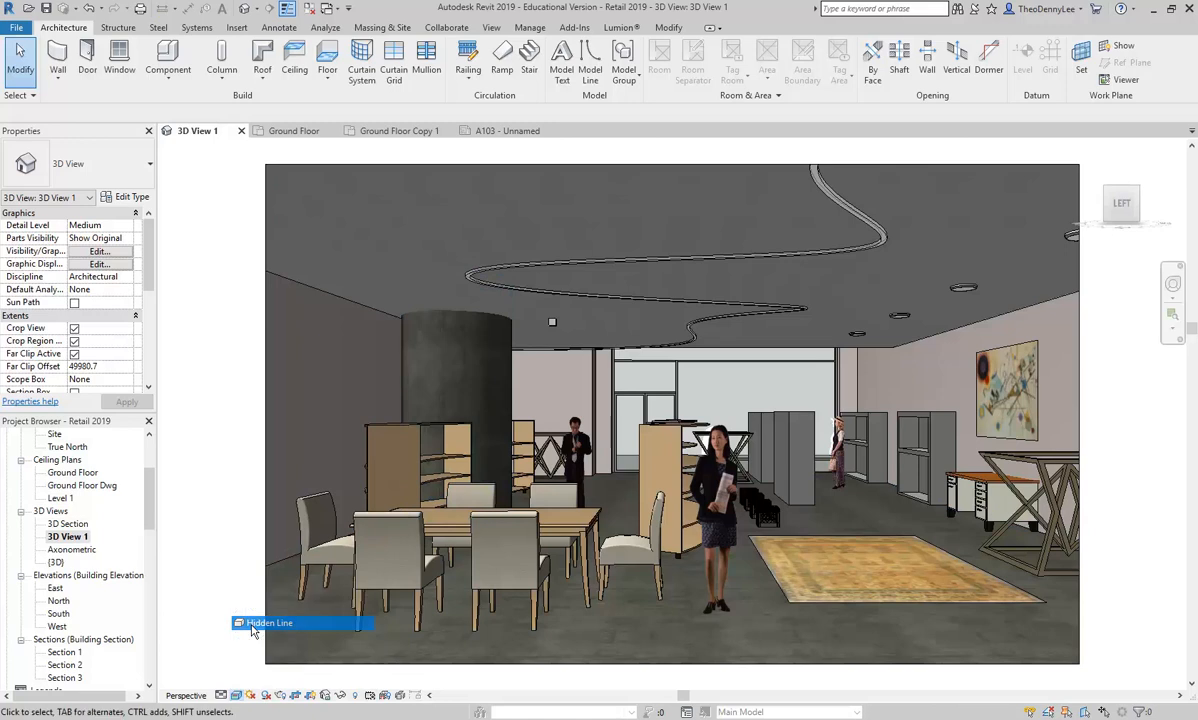
left_click(262, 623)
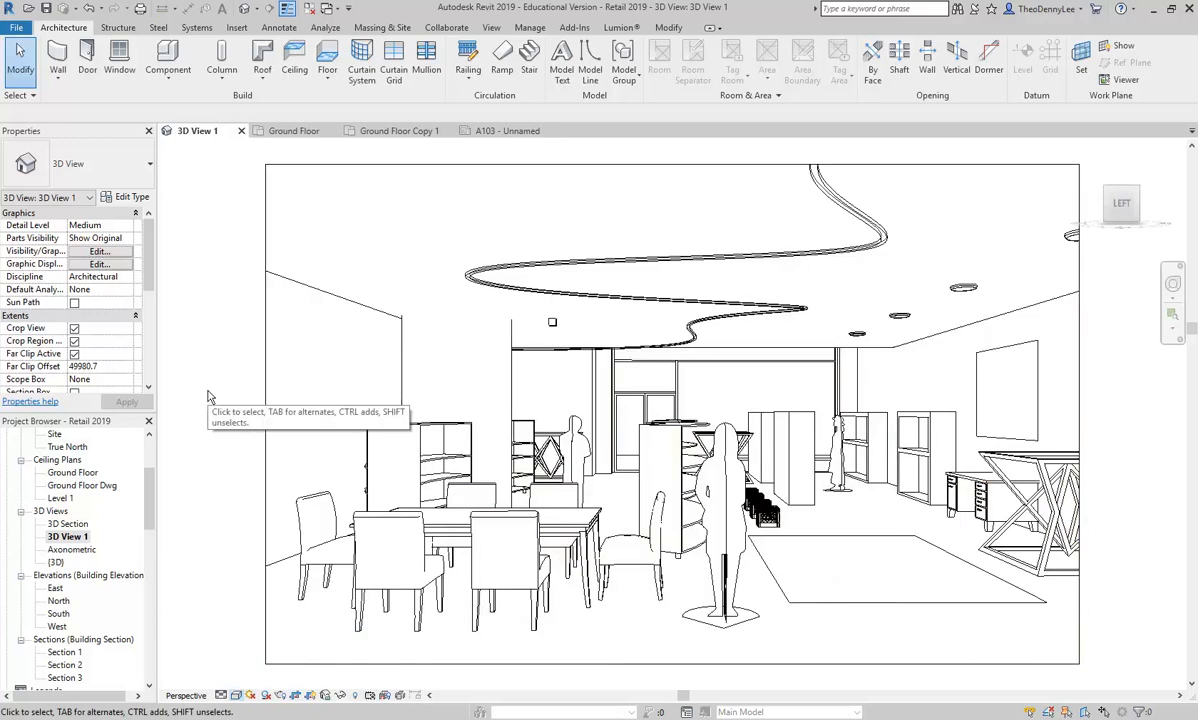
left_click(236, 695)
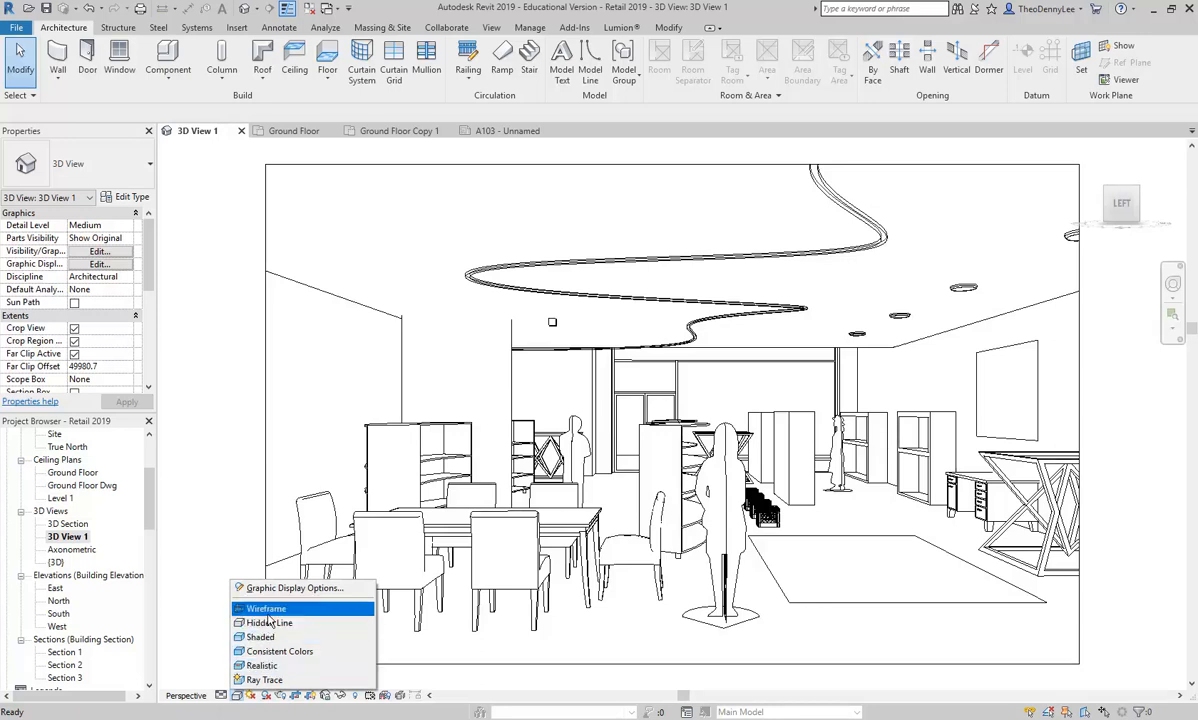
left_click(268, 625)
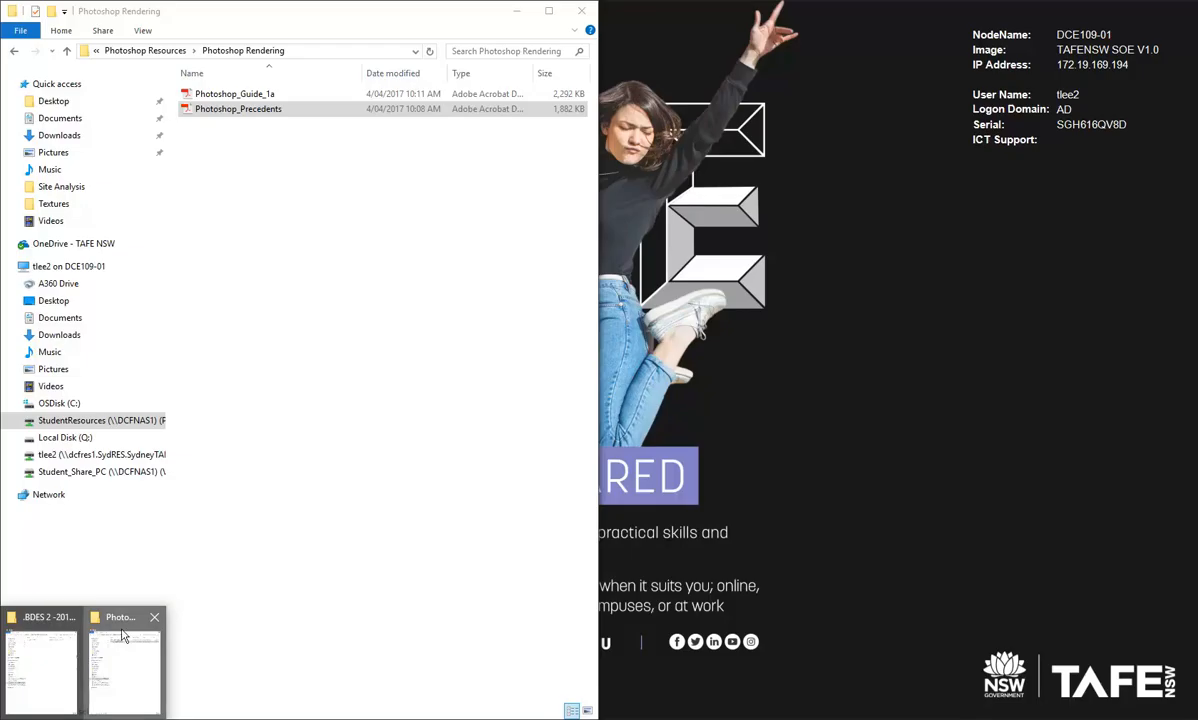
Step: Open Photoshop_Guide_1a from the Photoshop Rendering folder and read through its pages on canvas rotation, new layers and region selection
left_click(123, 660)
double_click(235, 94)
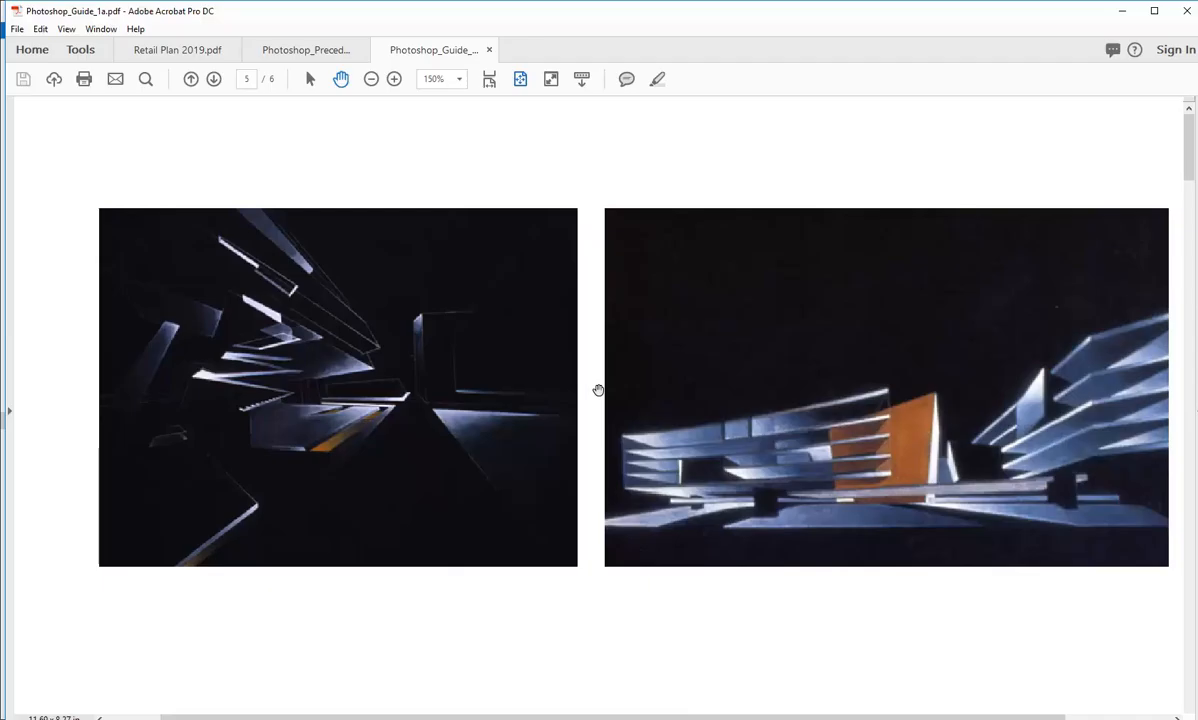
scroll(514, 380, "down", 4)
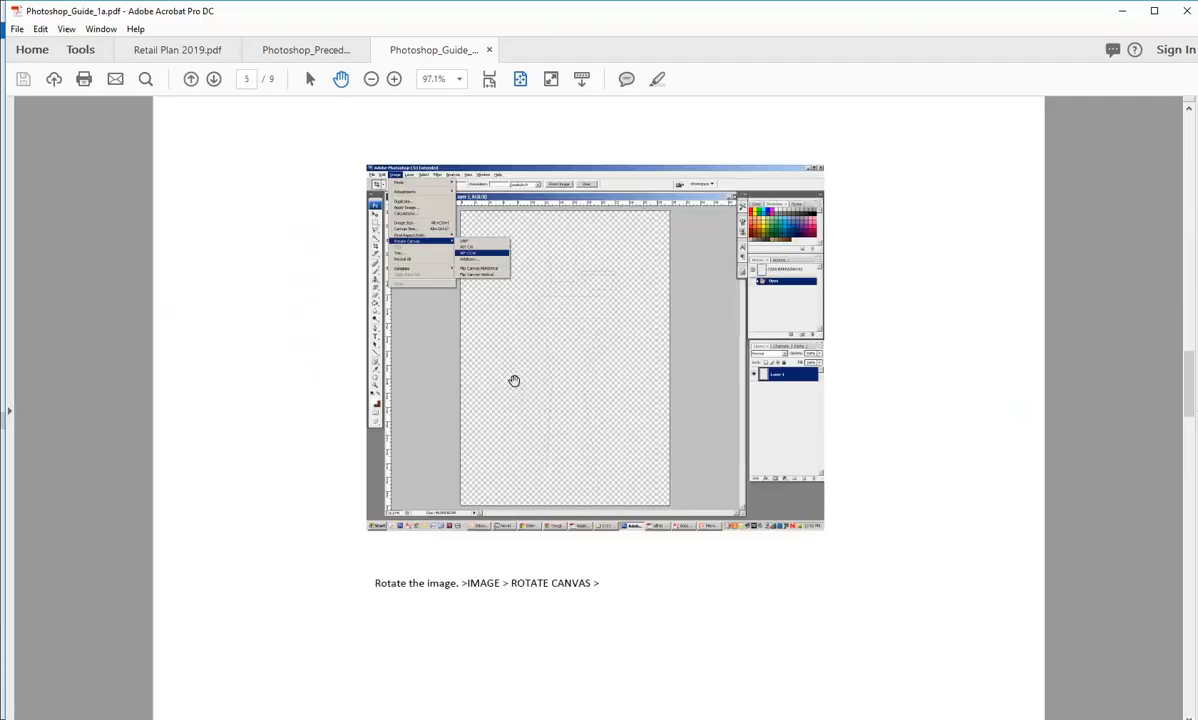
scroll(510, 415, "down", 1)
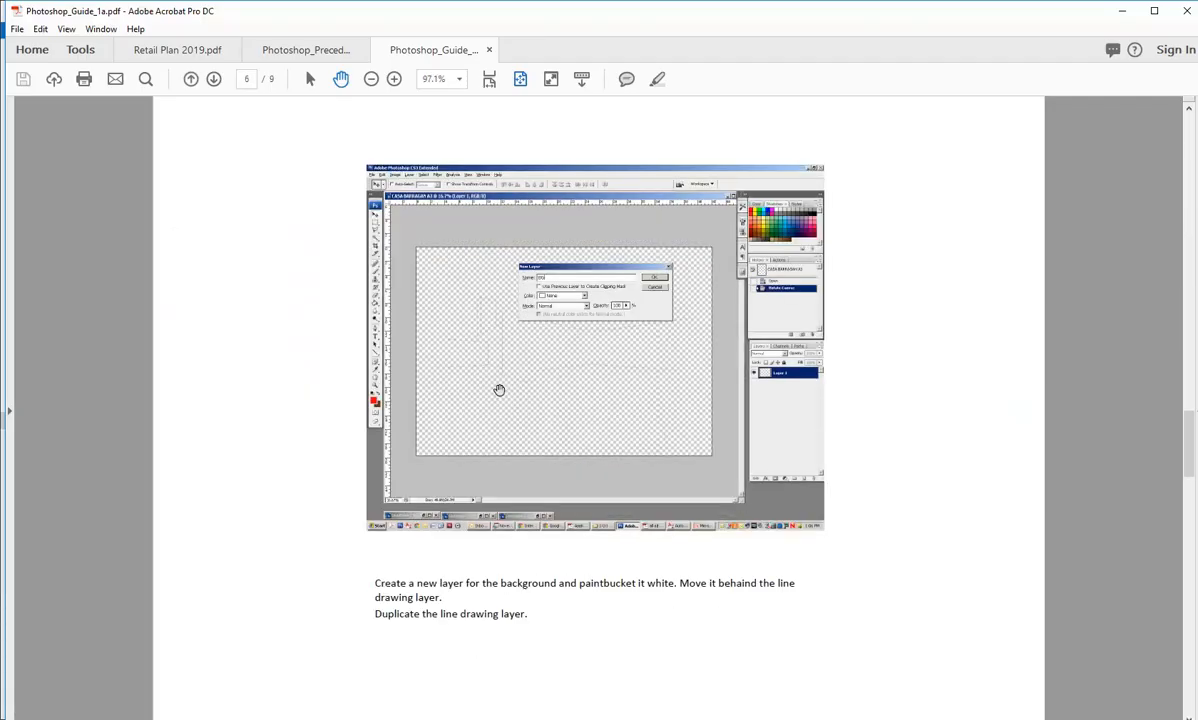
scroll(493, 278, "up", 5, "ctrl")
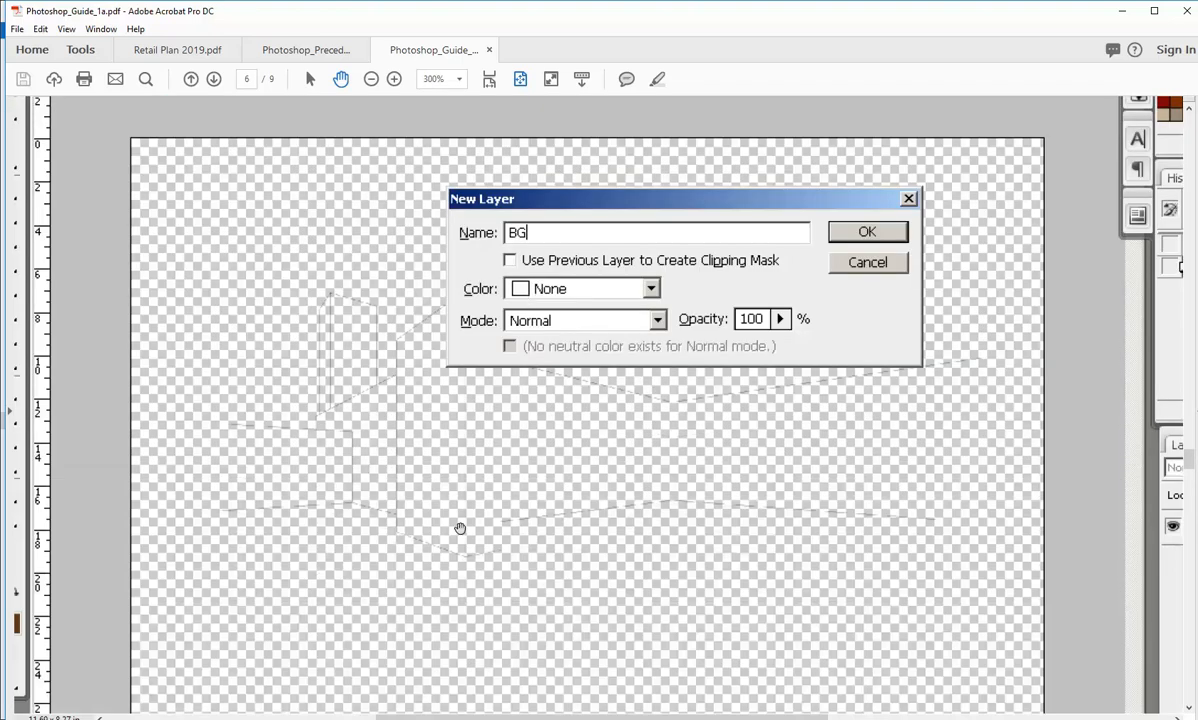
scroll(458, 410, "down", 5, "ctrl")
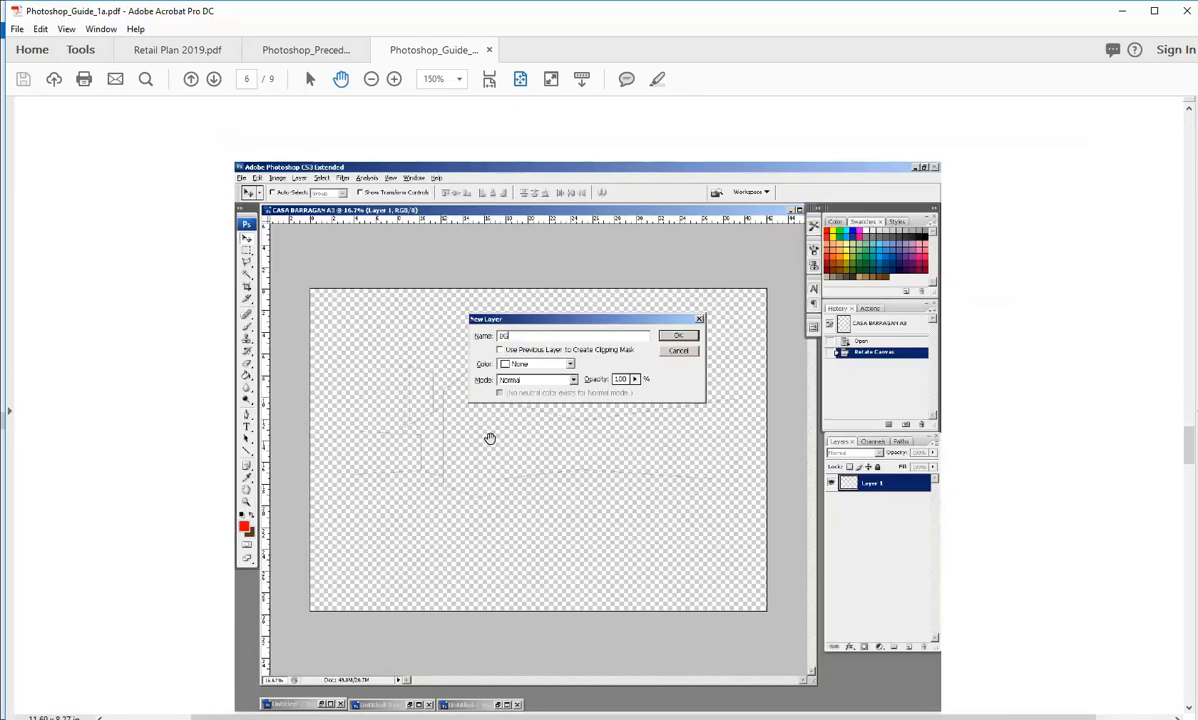
scroll(520, 403, "down", 2)
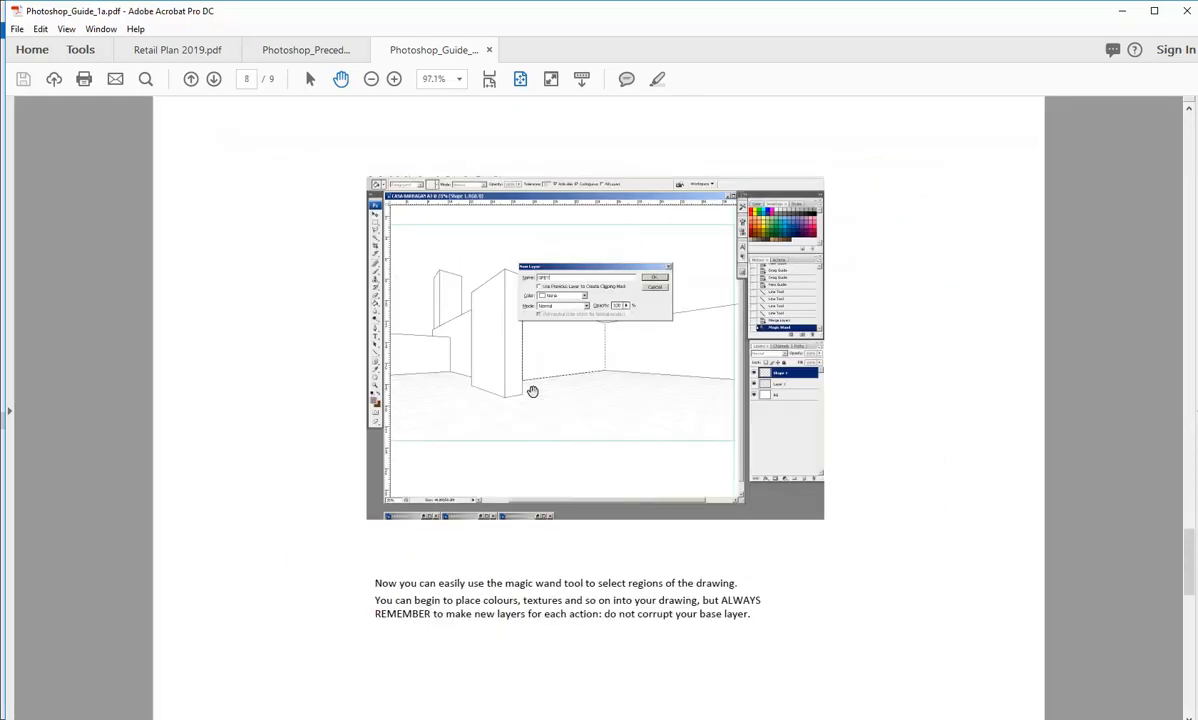
scroll(532, 391, "down", 1)
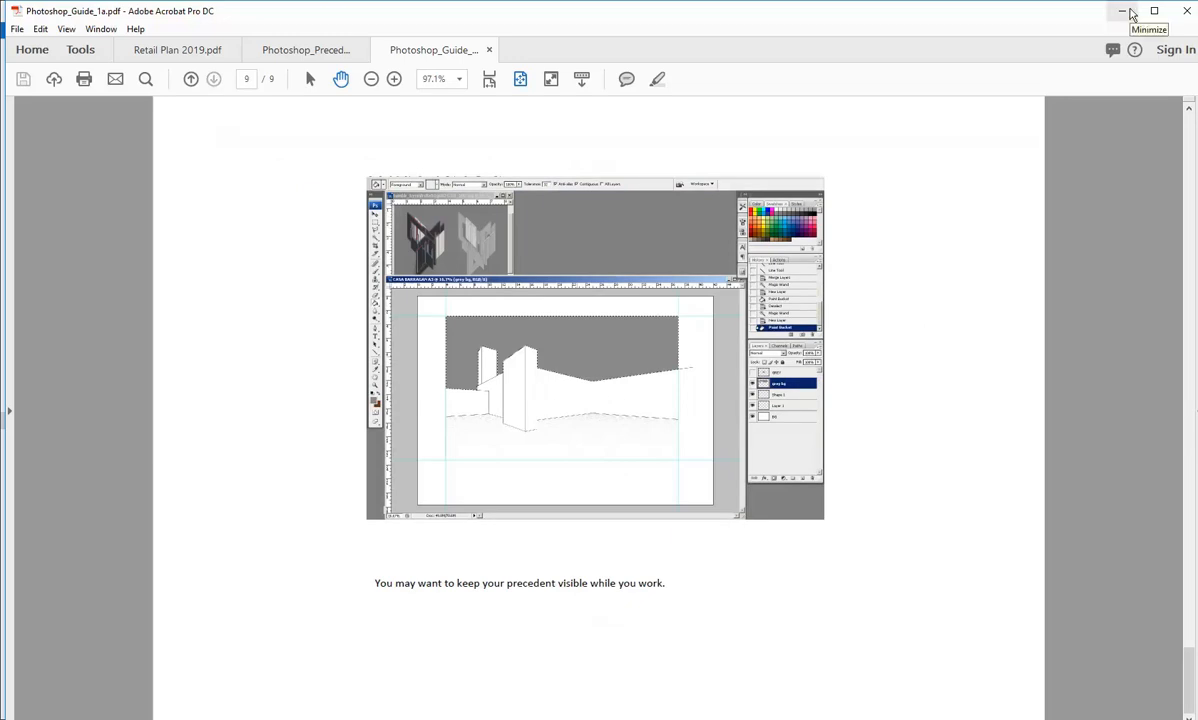
Step: Minimise the guide and the folder window, and switch back to the Retail Plan 2019 document in Photoshop
left_click(1122, 11)
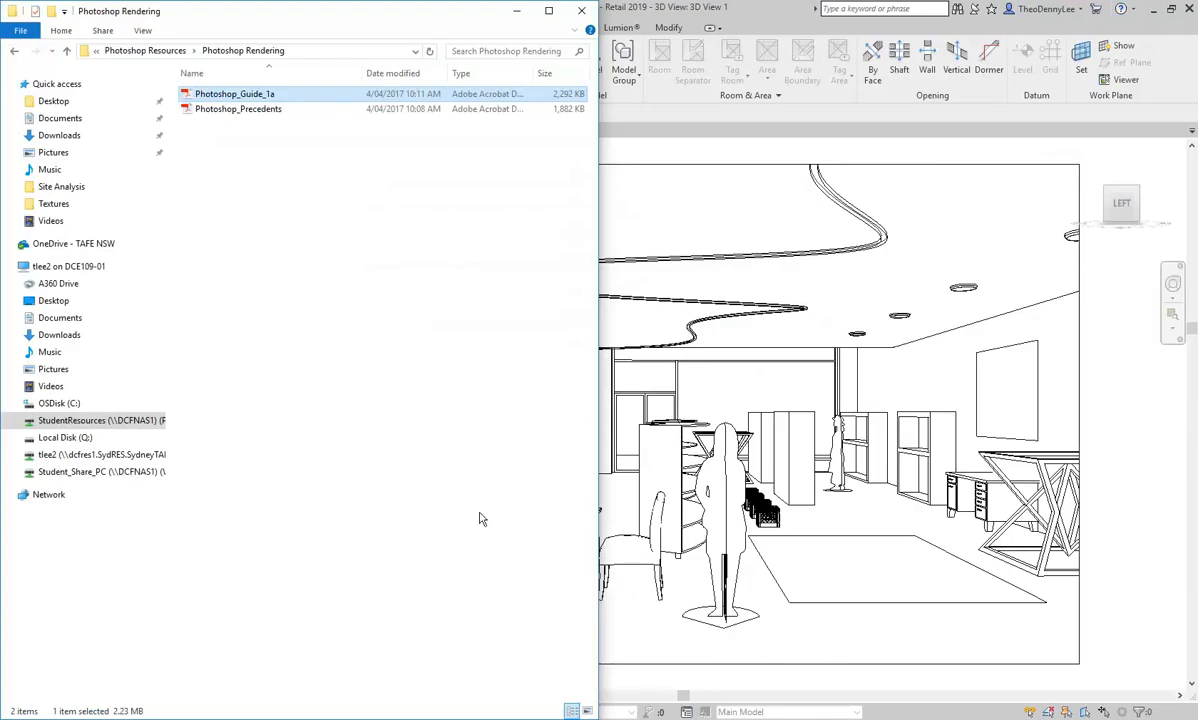
left_click(517, 11)
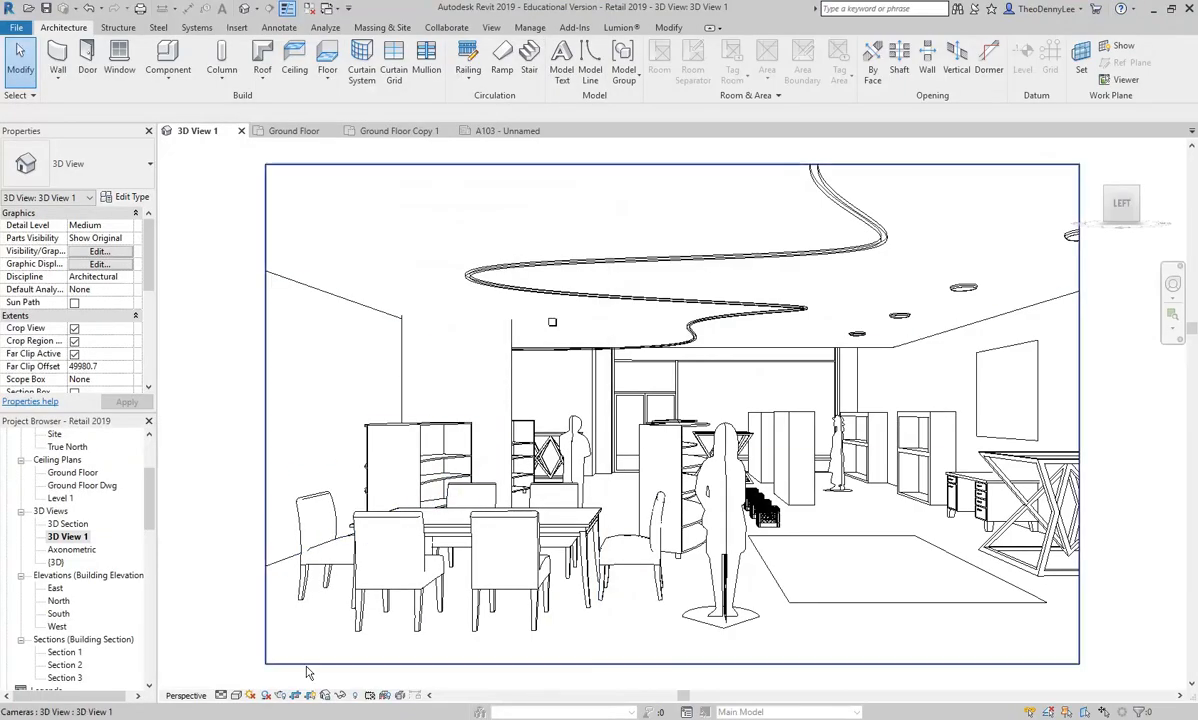
left_click(350, 714)
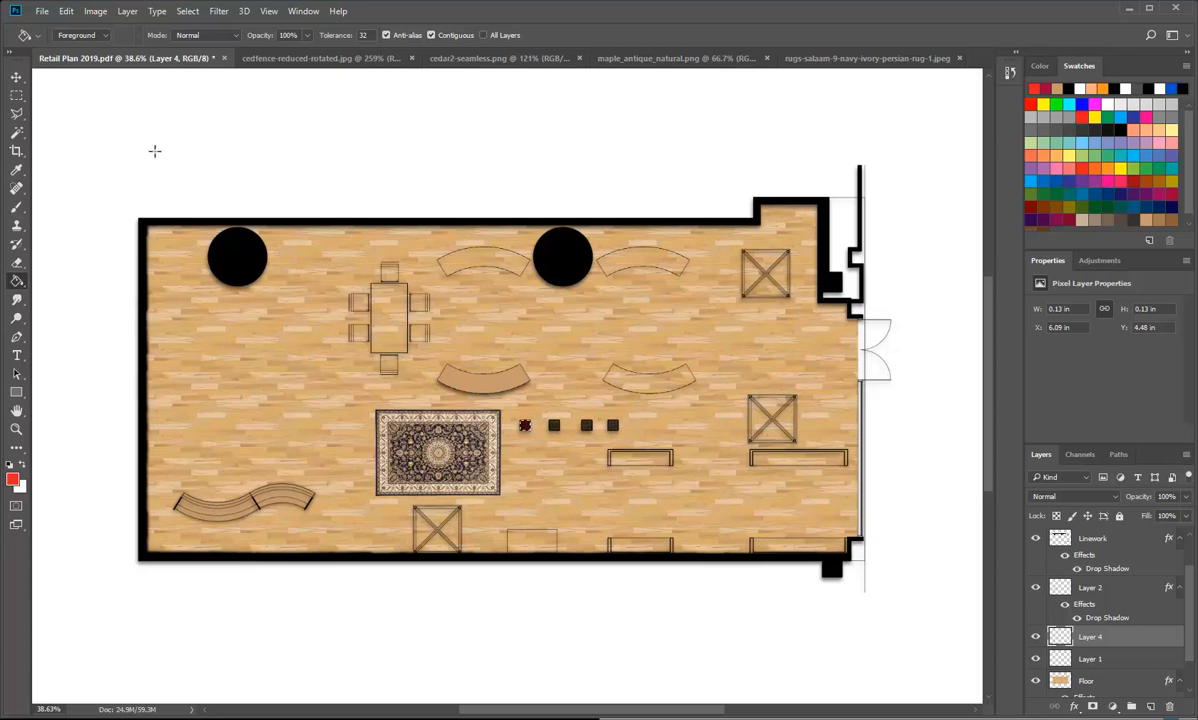
Step: Look at the Brush tool and the tools grouped with the Paint Bucket, ending with the Paint Bucket tool active
left_click(17, 208)
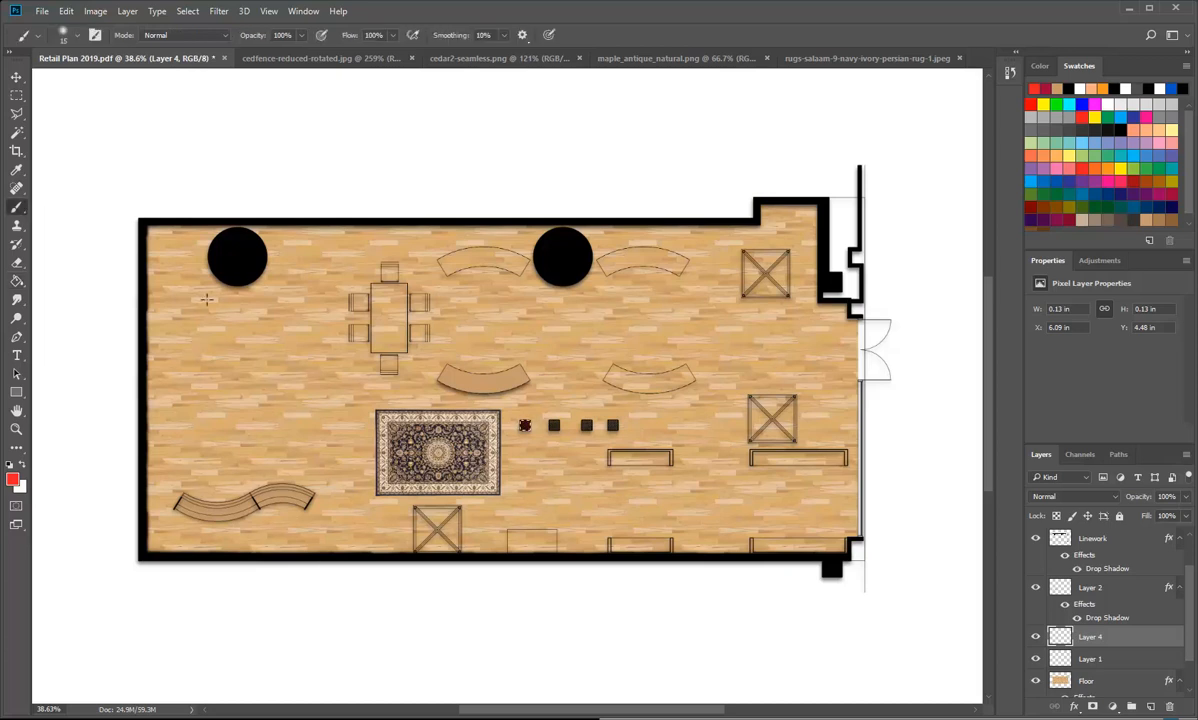
left_click(17, 281)
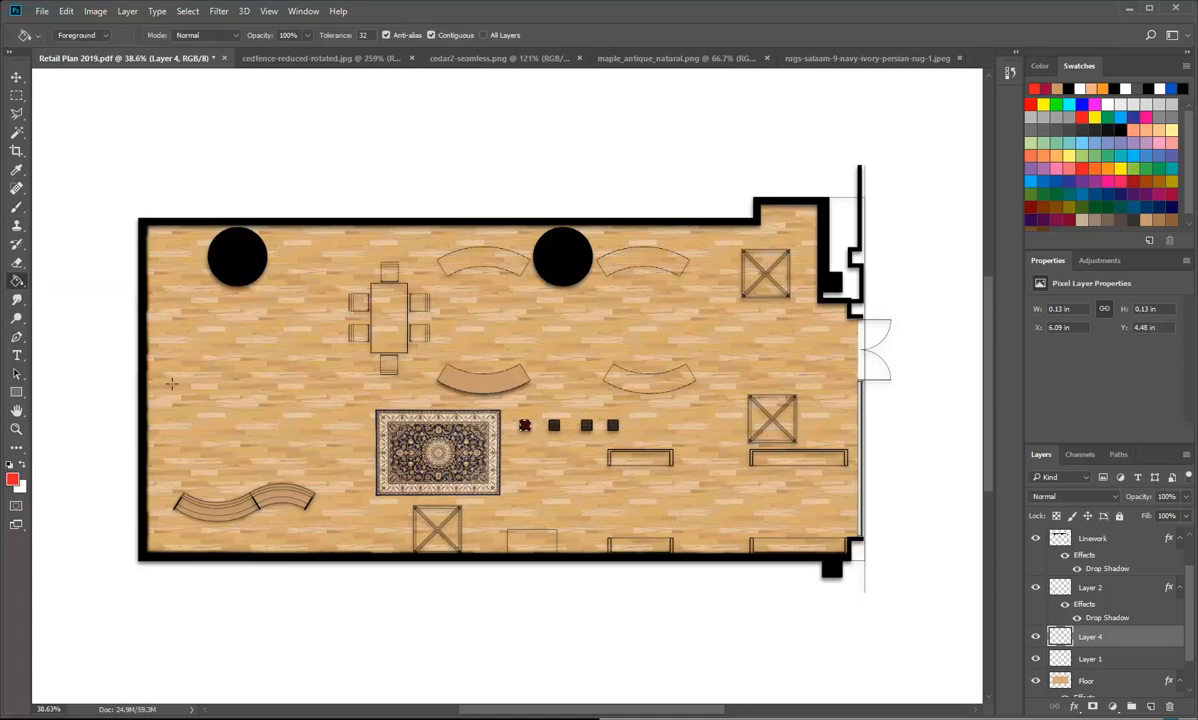
right_click(17, 281)
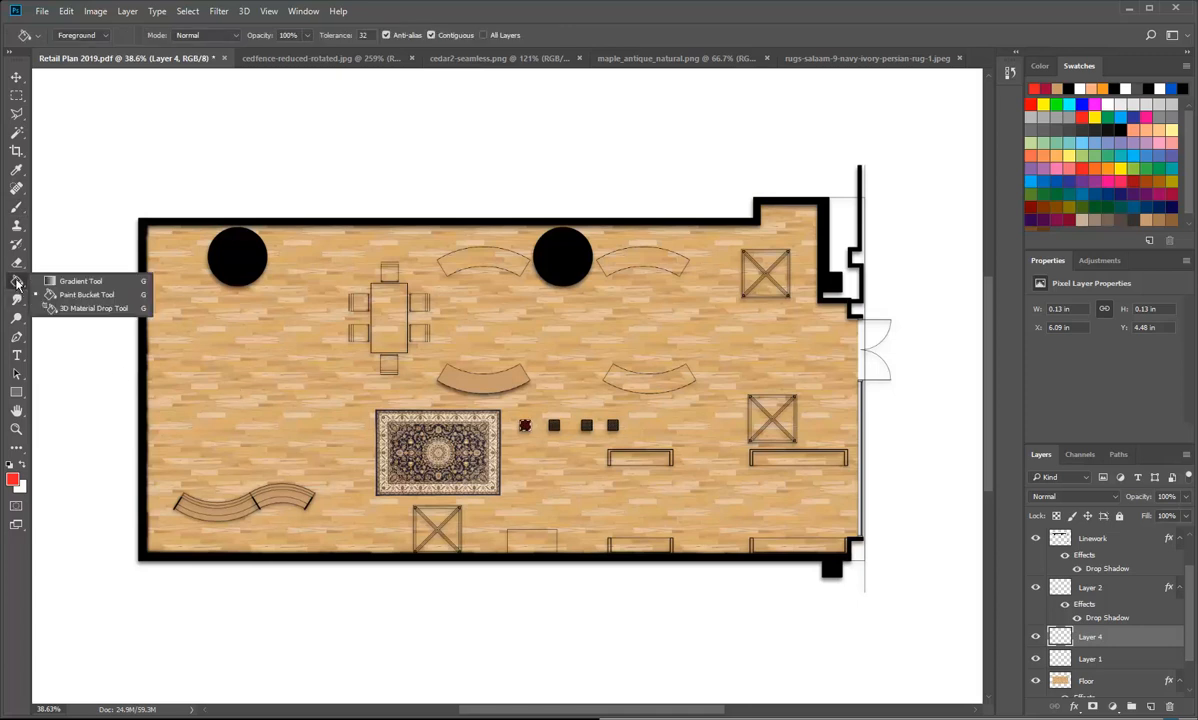
left_click(70, 294)
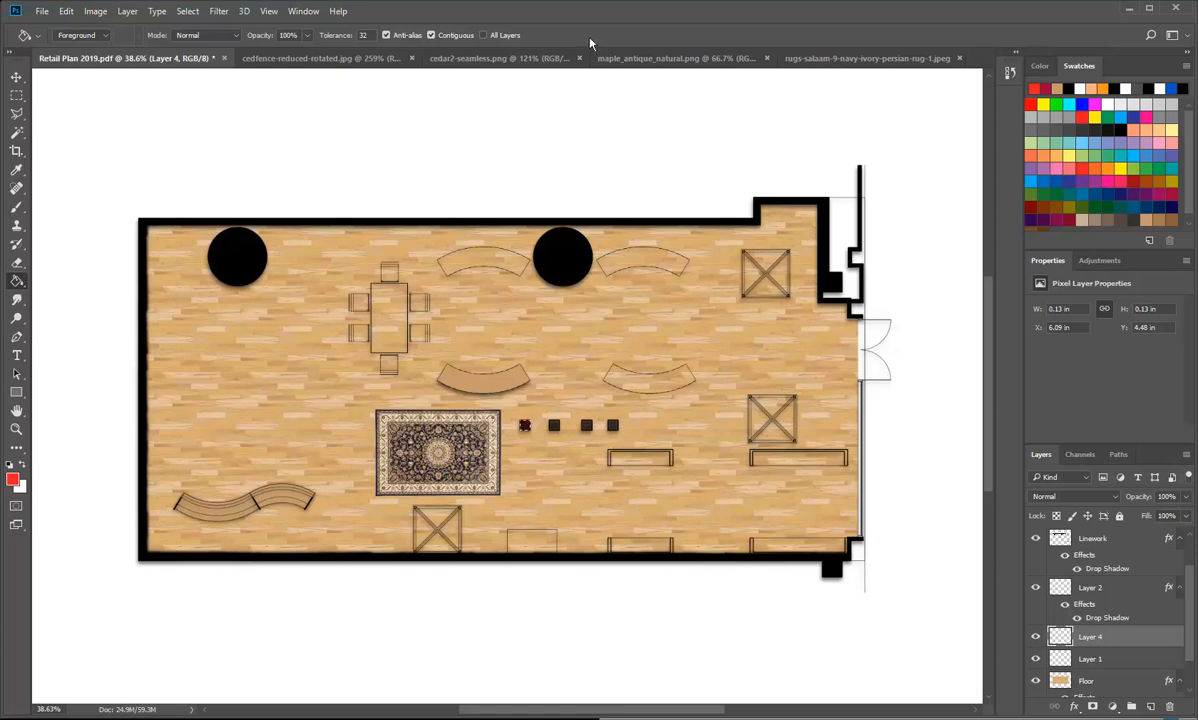